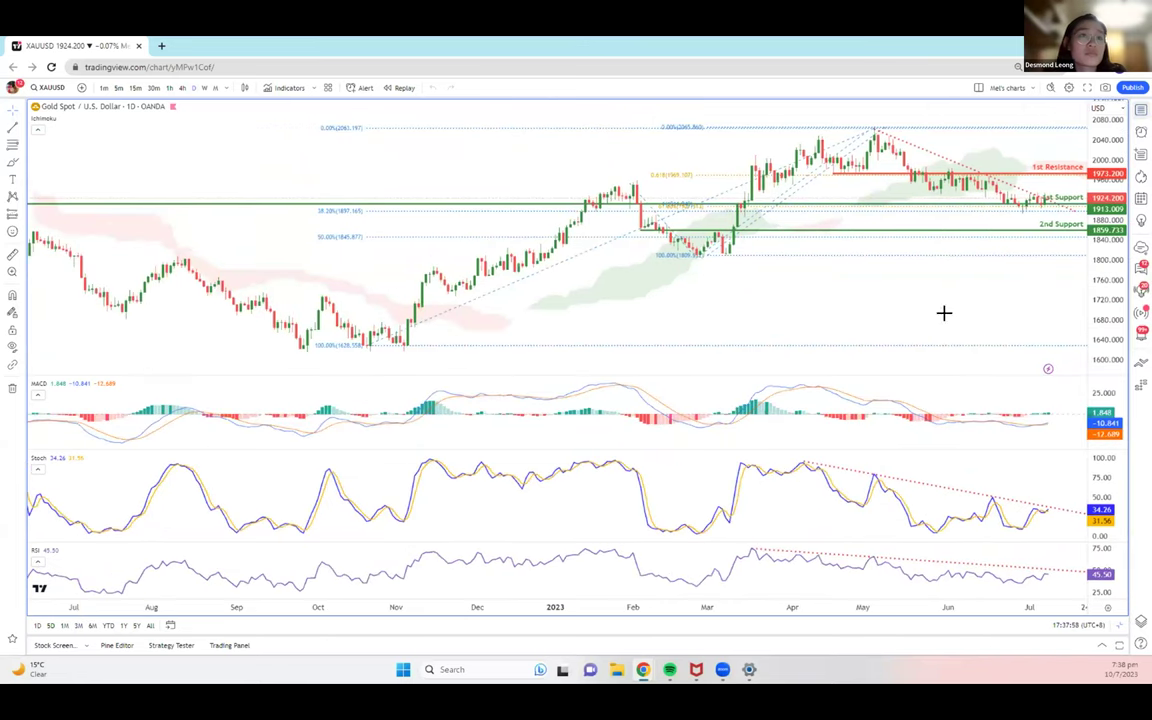
Remove all 9 drawings and 4 indicators from the XAUUSD daily chart, leaving bare candles
{"action": "left_click", "coordinate": [11, 390]}
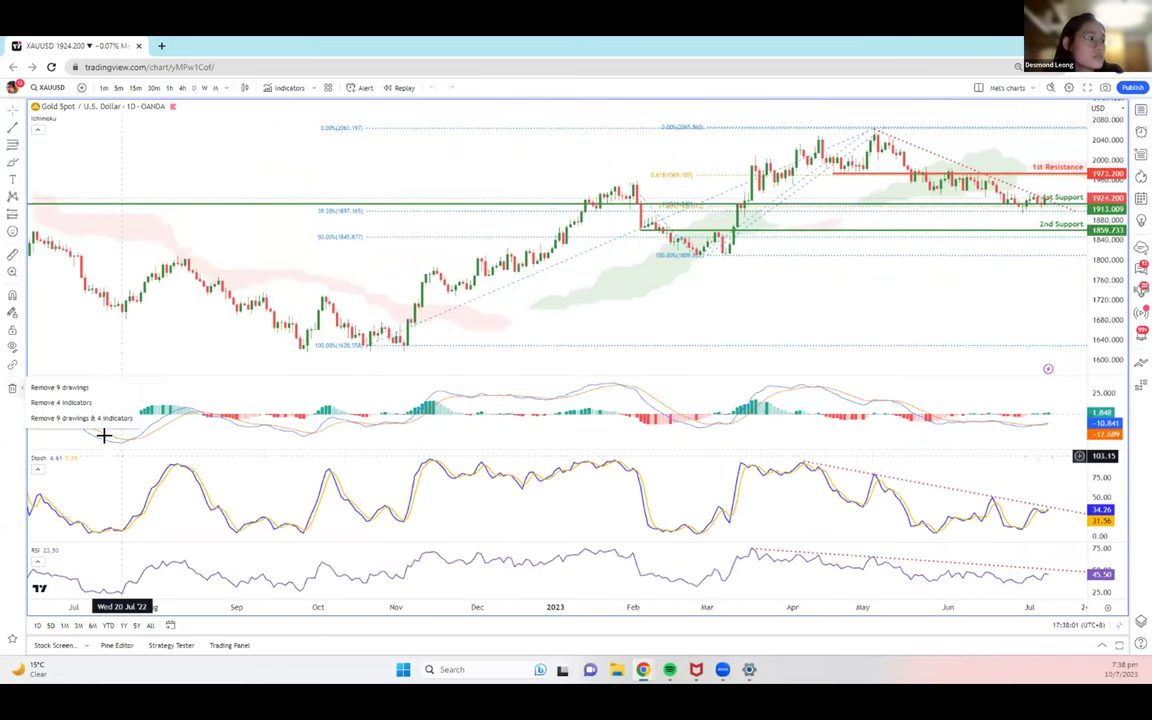
{"action": "left_click", "coordinate": [80, 417]}
{"action": "left_click_drag", "start_coordinate": [782, 288], "coordinate": [648, 277]}
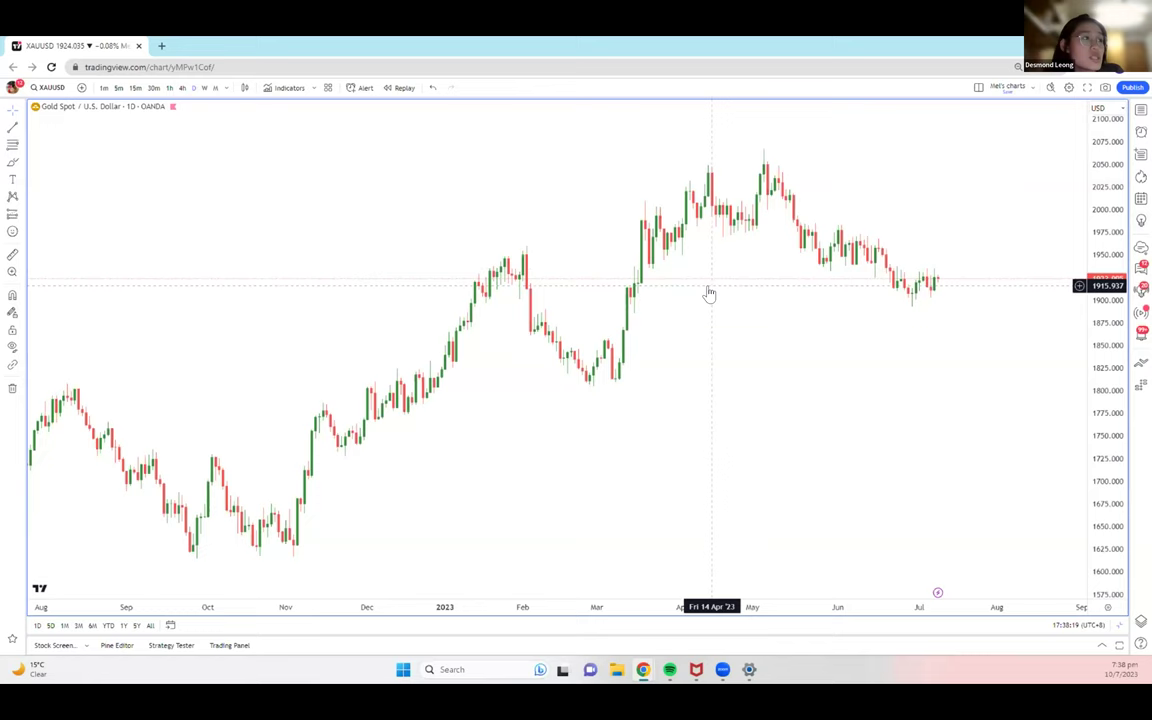
Step the gold chart through weekly and daily timeframes, ending on the 4-hour chart
{"action": "left_click", "coordinate": [204, 88]}
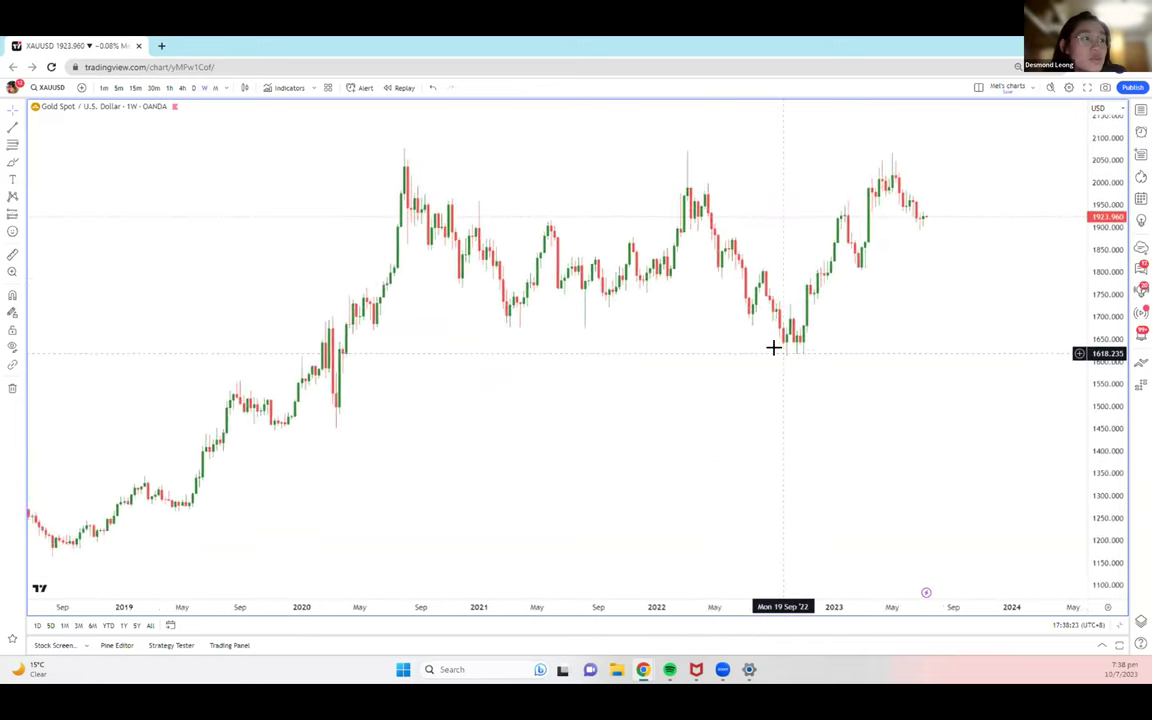
{"action": "scroll", "coordinate": [840, 330], "scroll_direction": "down", "scroll_amount": 2}
{"action": "scroll", "coordinate": [780, 335], "scroll_direction": "right", "scroll_amount": 2}
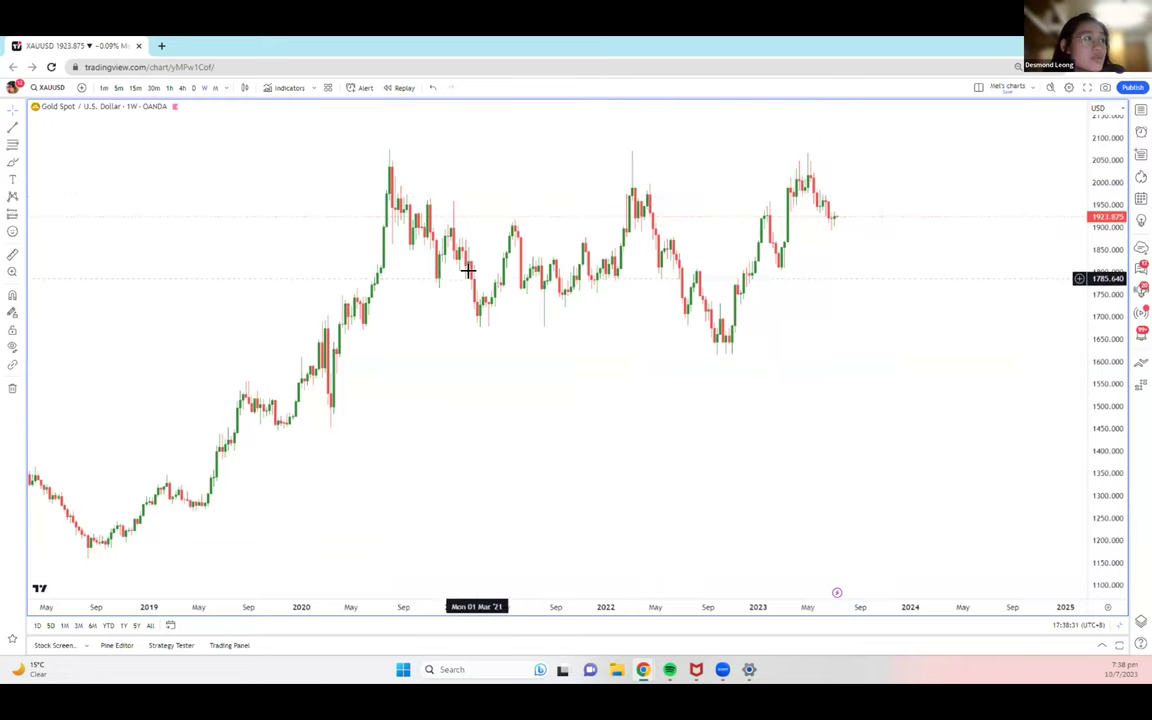
{"action": "left_click", "coordinate": [195, 89]}
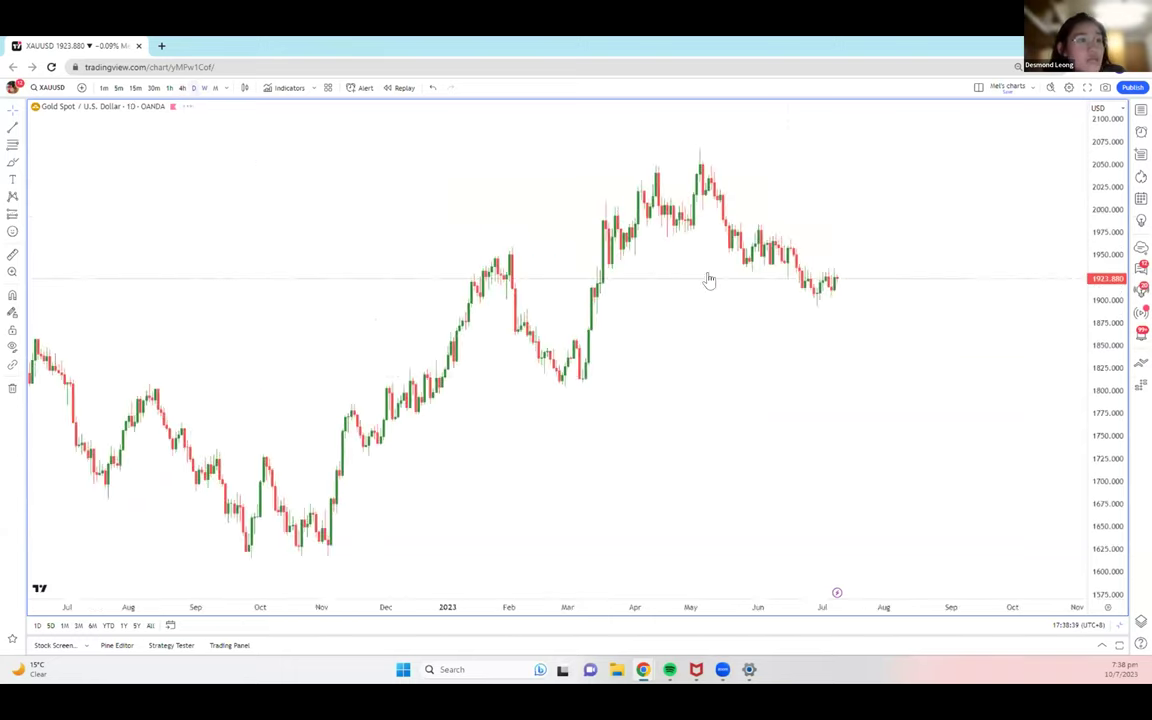
{"action": "left_click_drag", "start_coordinate": [761, 368], "coordinate": [661, 357]}
{"action": "scroll", "coordinate": [661, 357], "scroll_direction": "down", "scroll_amount": 2}
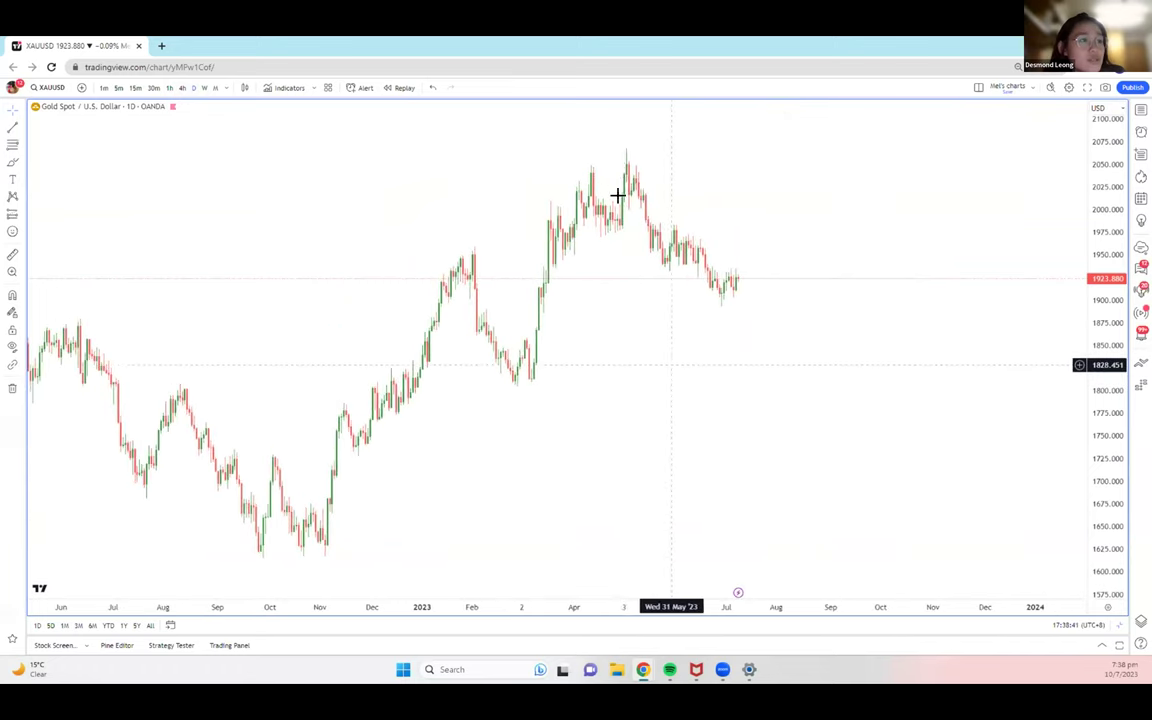
{"action": "scroll", "coordinate": [880, 343], "scroll_direction": "left", "scroll_amount": 3}
{"action": "scroll", "coordinate": [779, 357], "scroll_direction": "right", "scroll_amount": 5}
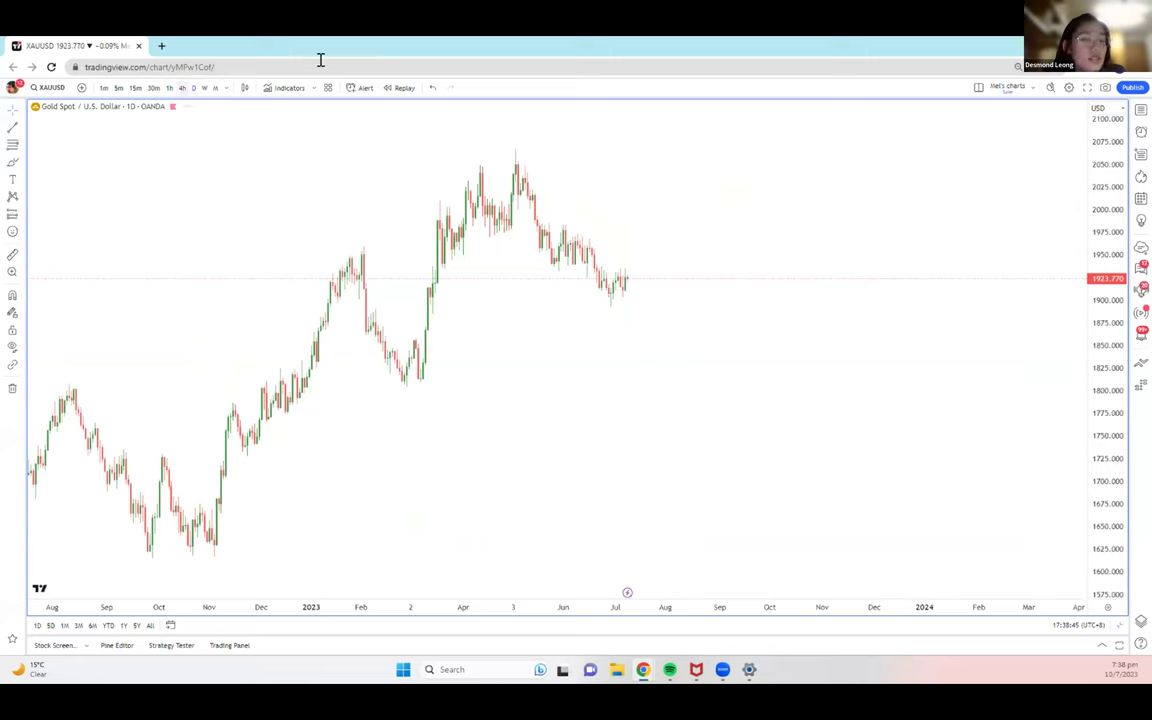
{"action": "left_click", "coordinate": [181, 87]}
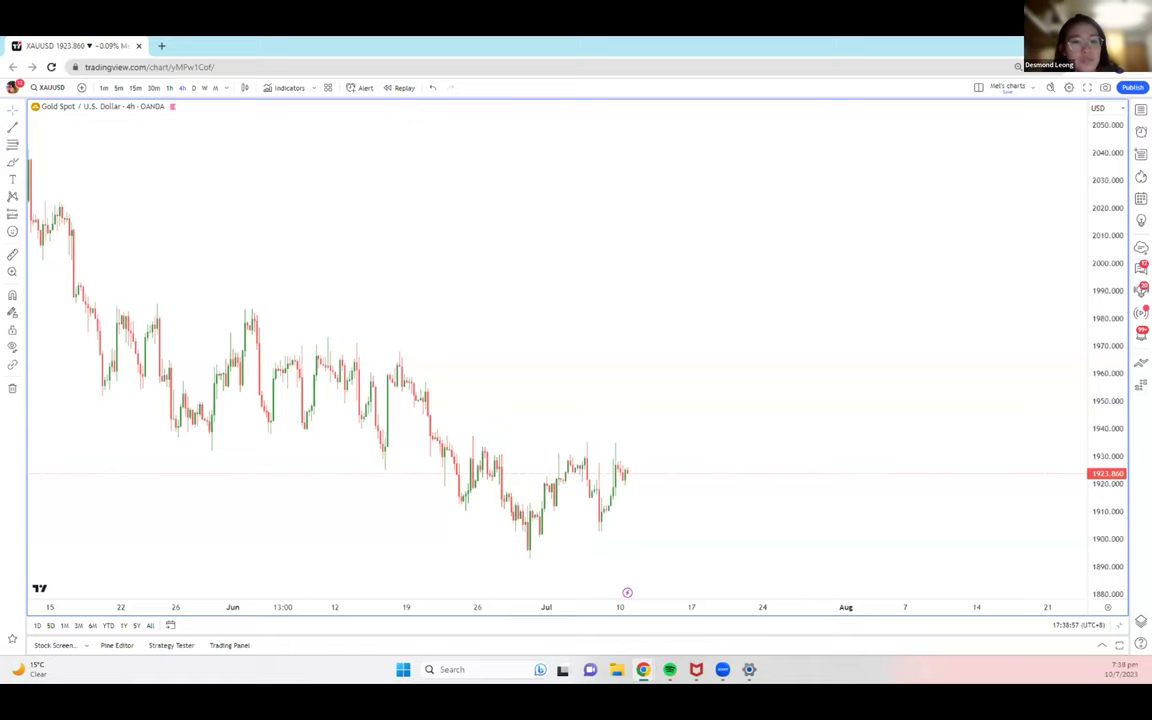
Draw a trend line from the early-May high near 2060 down past the latest candles
{"action": "scroll", "coordinate": [684, 298], "scroll_direction": "down", "scroll_amount": 5}
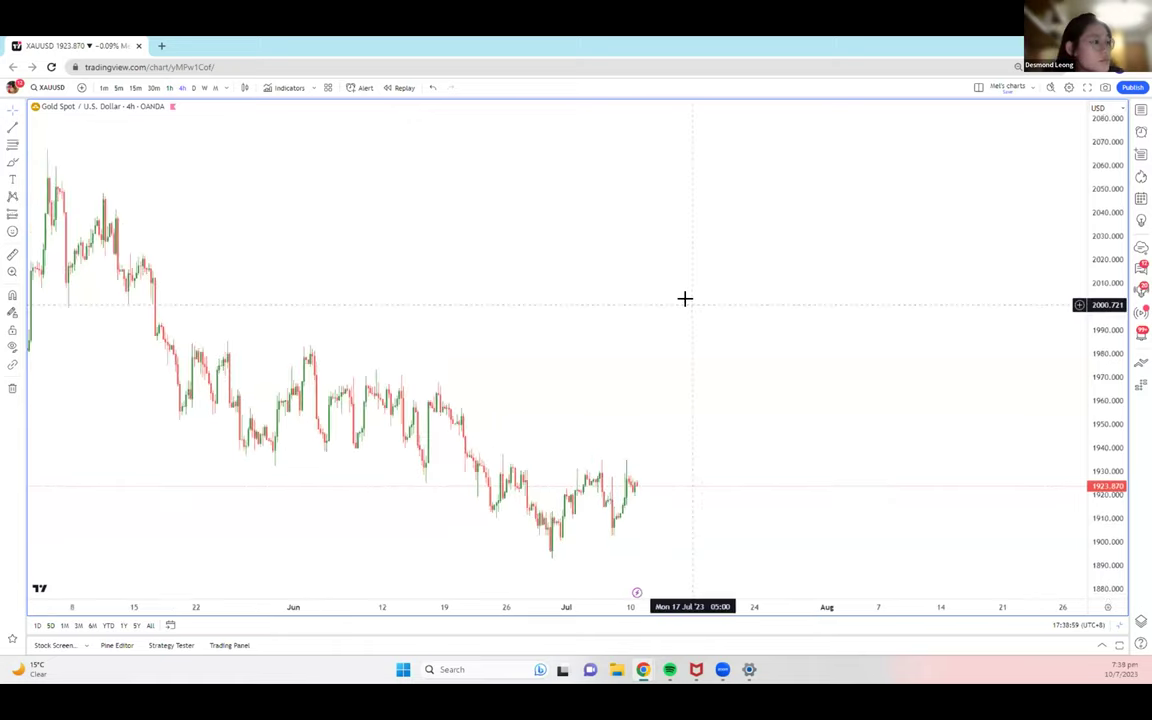
{"action": "scroll", "coordinate": [684, 298], "scroll_direction": "down", "scroll_amount": 3}
{"action": "scroll", "coordinate": [704, 249], "scroll_direction": "left", "scroll_amount": 3}
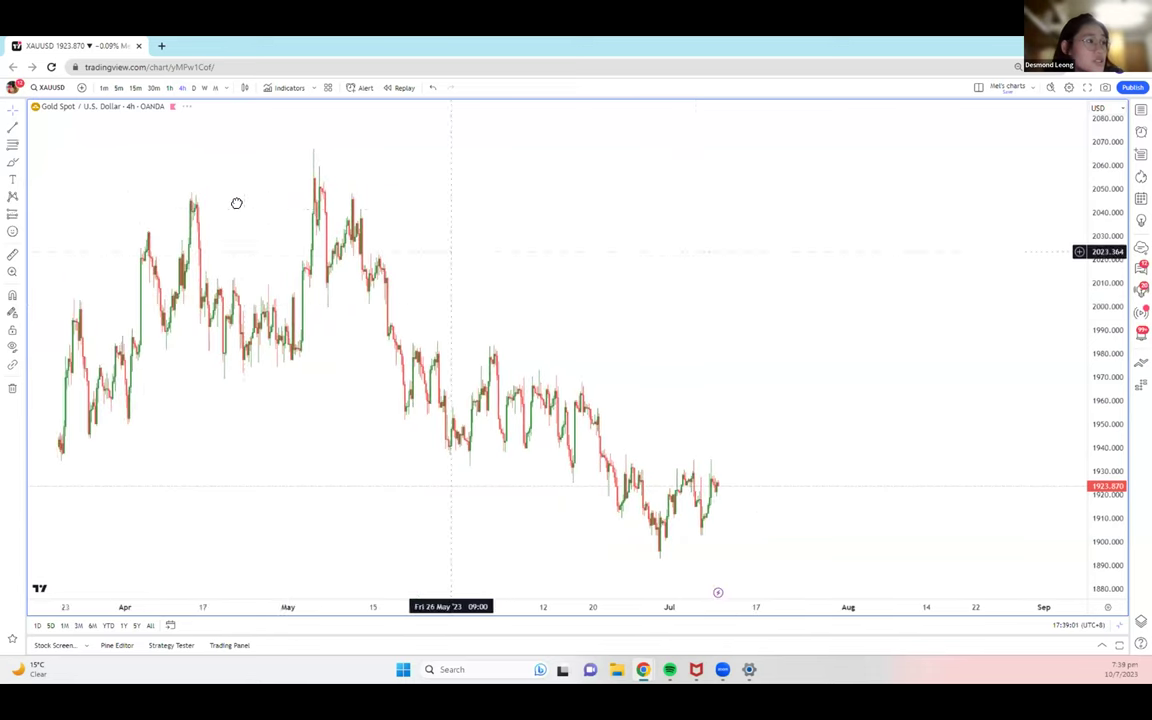
{"action": "left_click", "coordinate": [12, 127]}
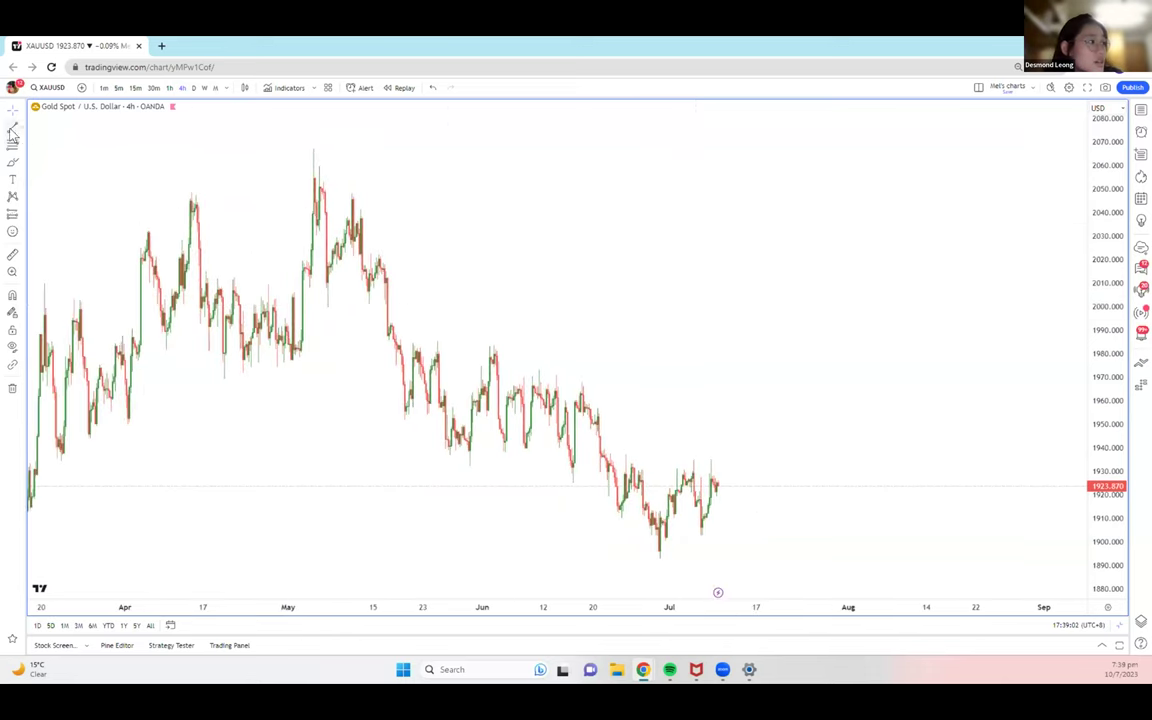
{"action": "left_click", "coordinate": [313, 164]}
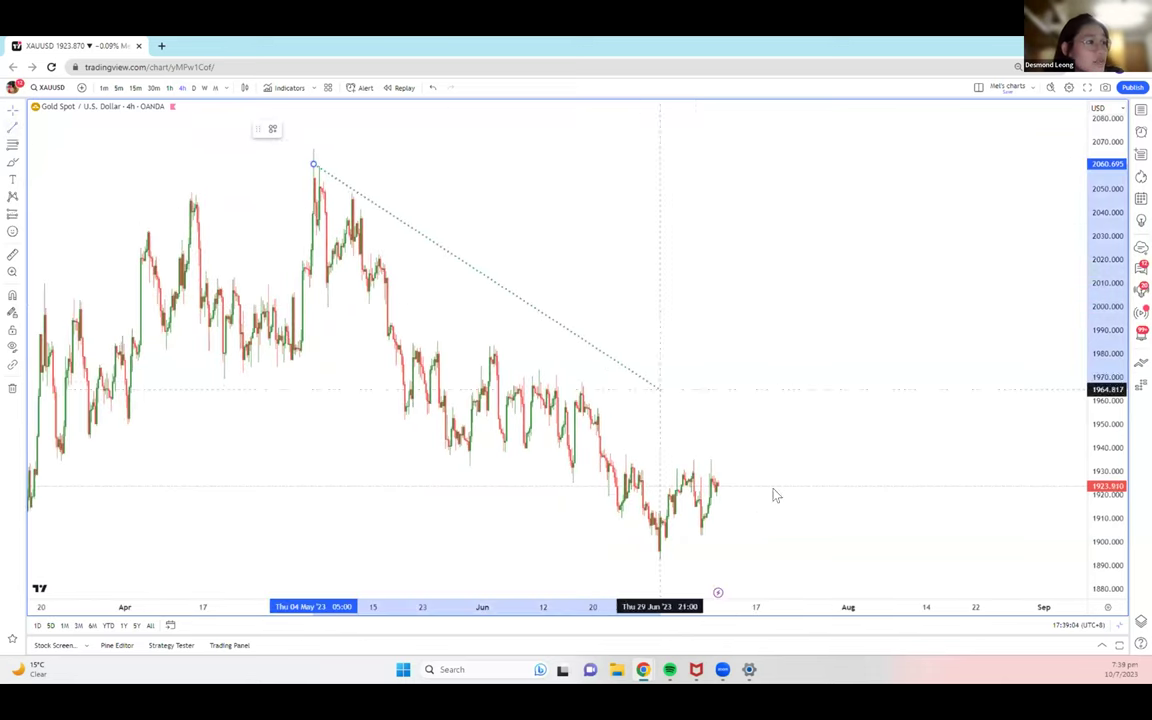
{"action": "left_click", "coordinate": [806, 547]}
Set the downtrend line's colour to red
{"action": "left_click", "coordinate": [350, 198]}
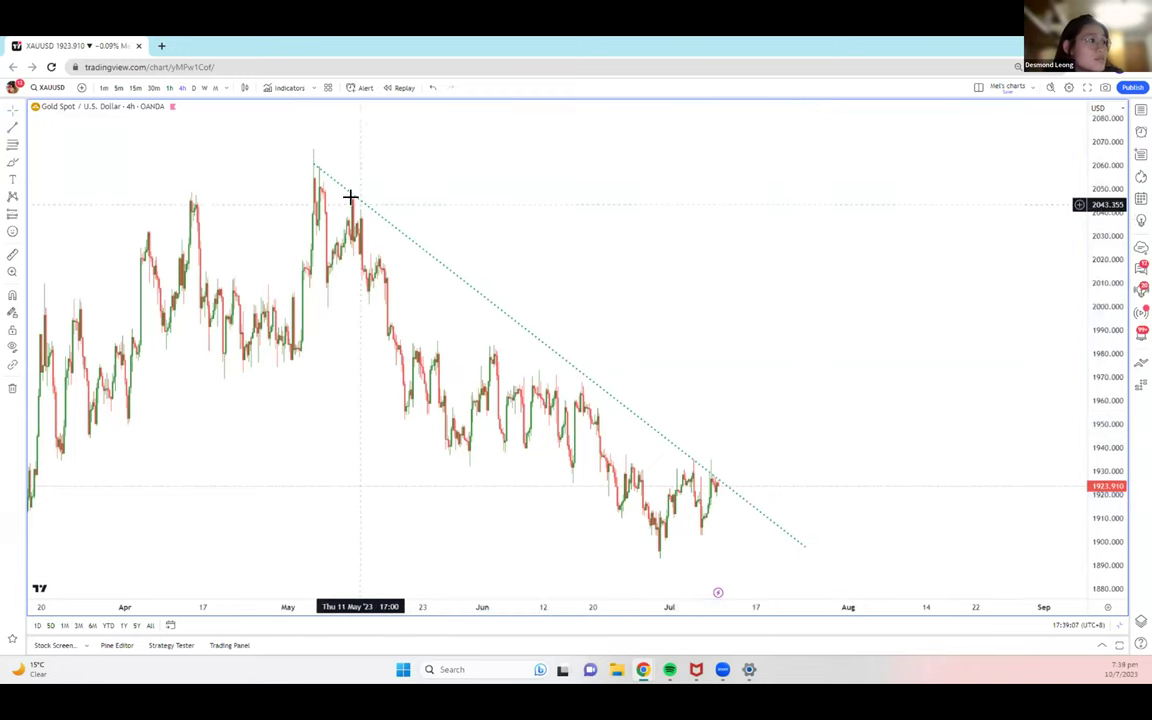
{"action": "left_click", "coordinate": [353, 196]}
{"action": "left_click", "coordinate": [288, 130]}
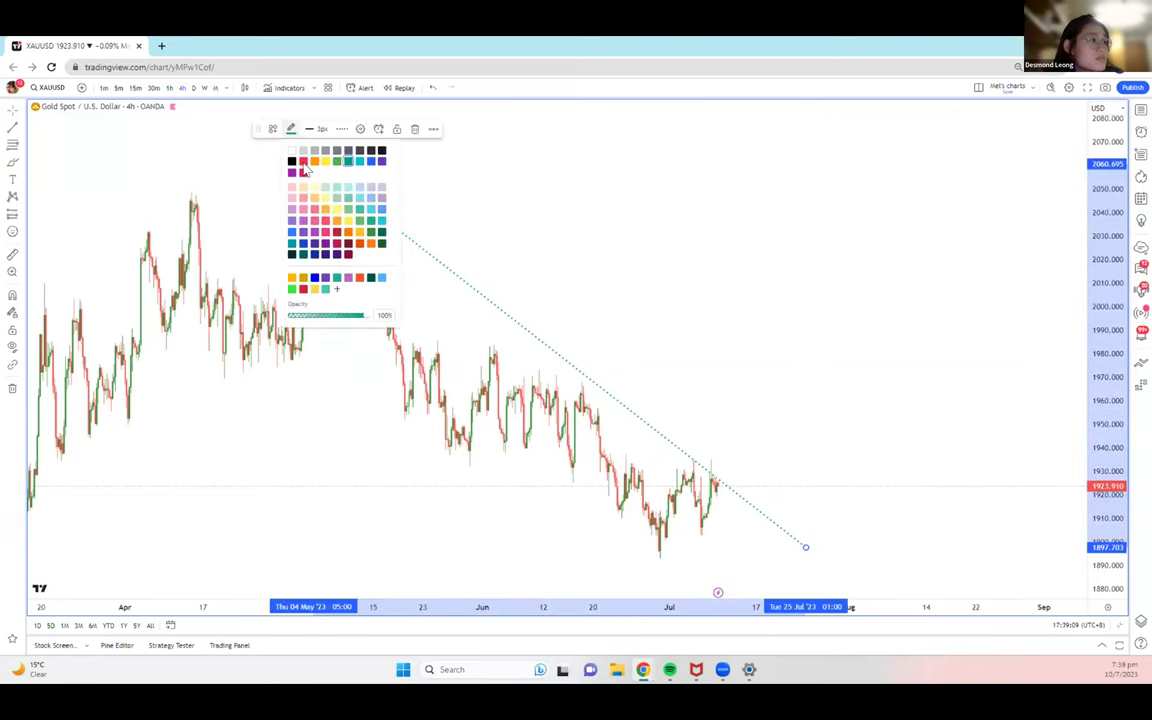
{"action": "left_click", "coordinate": [304, 165]}
{"action": "left_click", "coordinate": [684, 278]}
{"action": "left_click_drag", "start_coordinate": [684, 278], "coordinate": [617, 222]}
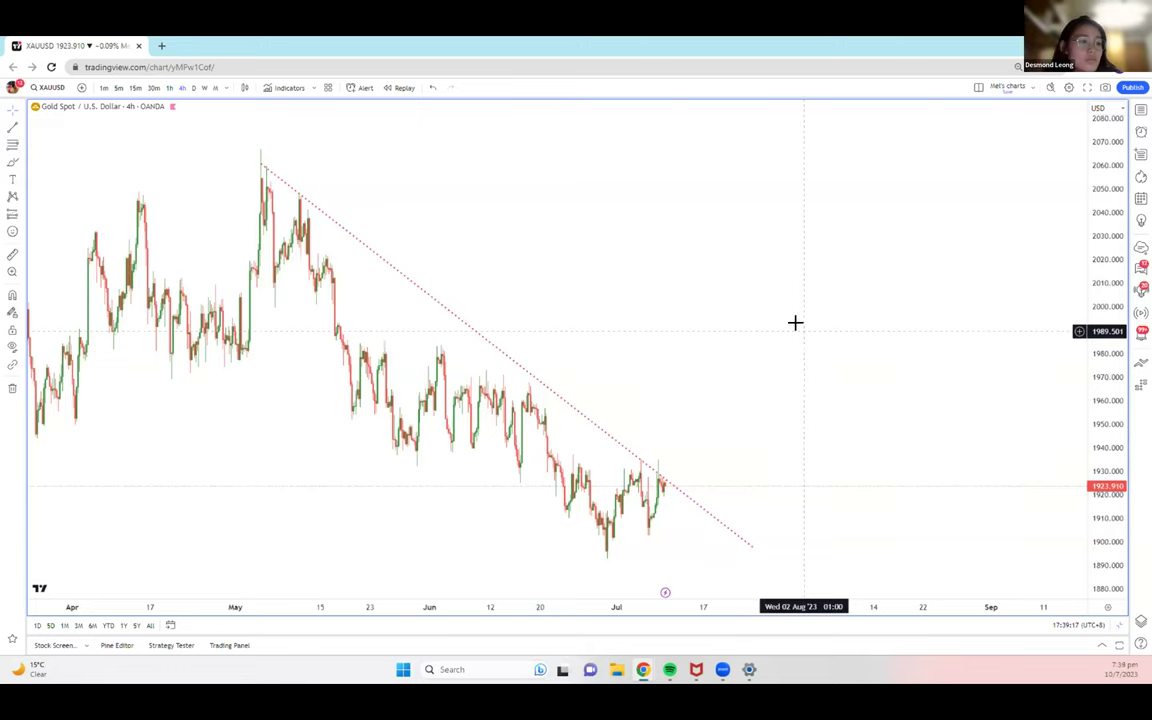
{"action": "scroll", "coordinate": [794, 321], "scroll_direction": "down", "scroll_amount": 3}
{"action": "scroll", "coordinate": [794, 322], "scroll_direction": "up", "scroll_amount": 4}
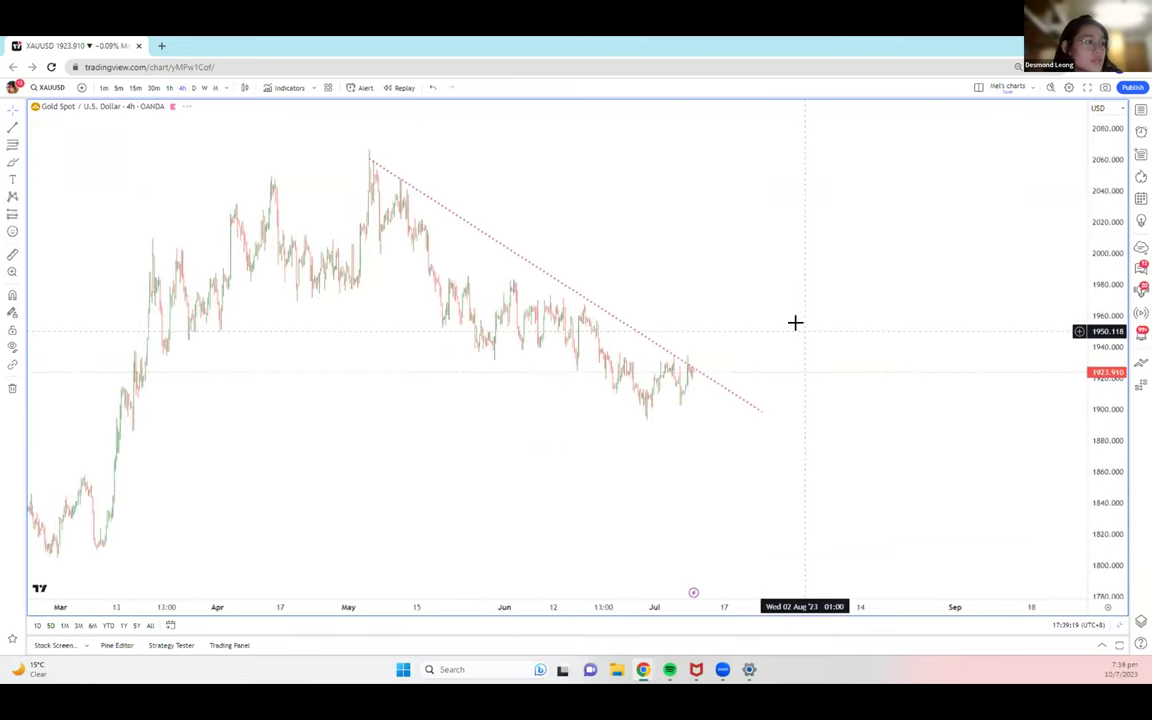
{"action": "scroll", "coordinate": [797, 300], "scroll_direction": "left", "scroll_amount": 5}
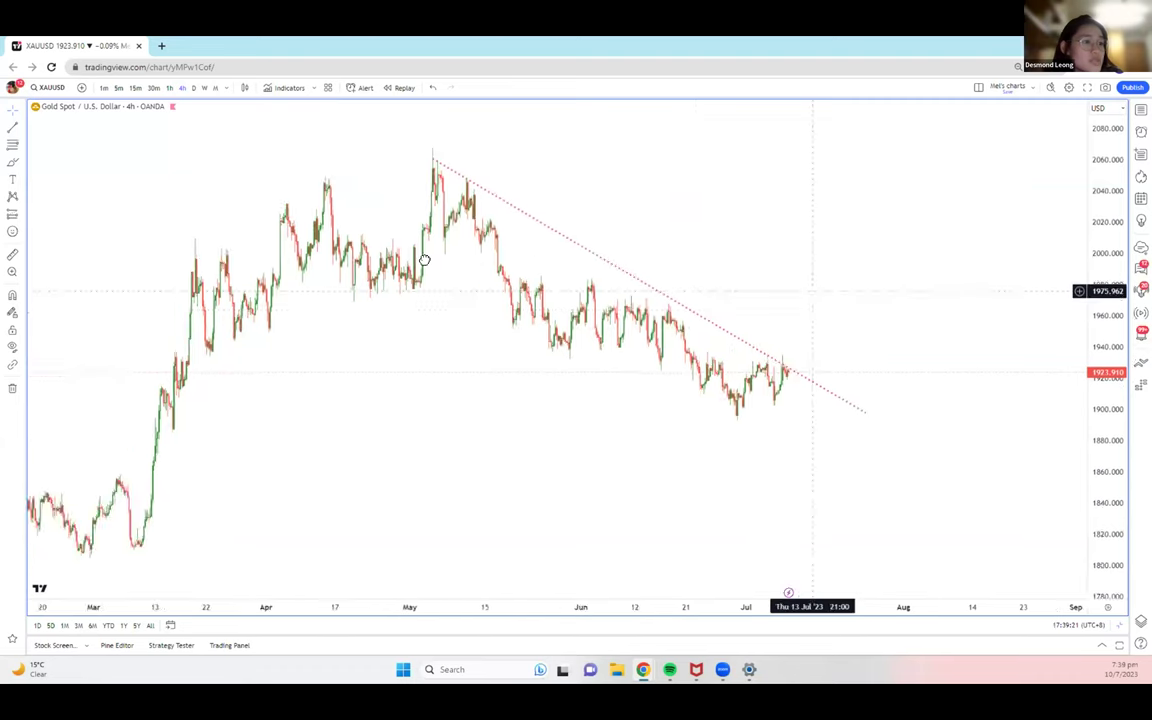
Place a horizontal ray on the recent swing highs near 1934
{"action": "left_click", "coordinate": [22, 128]}
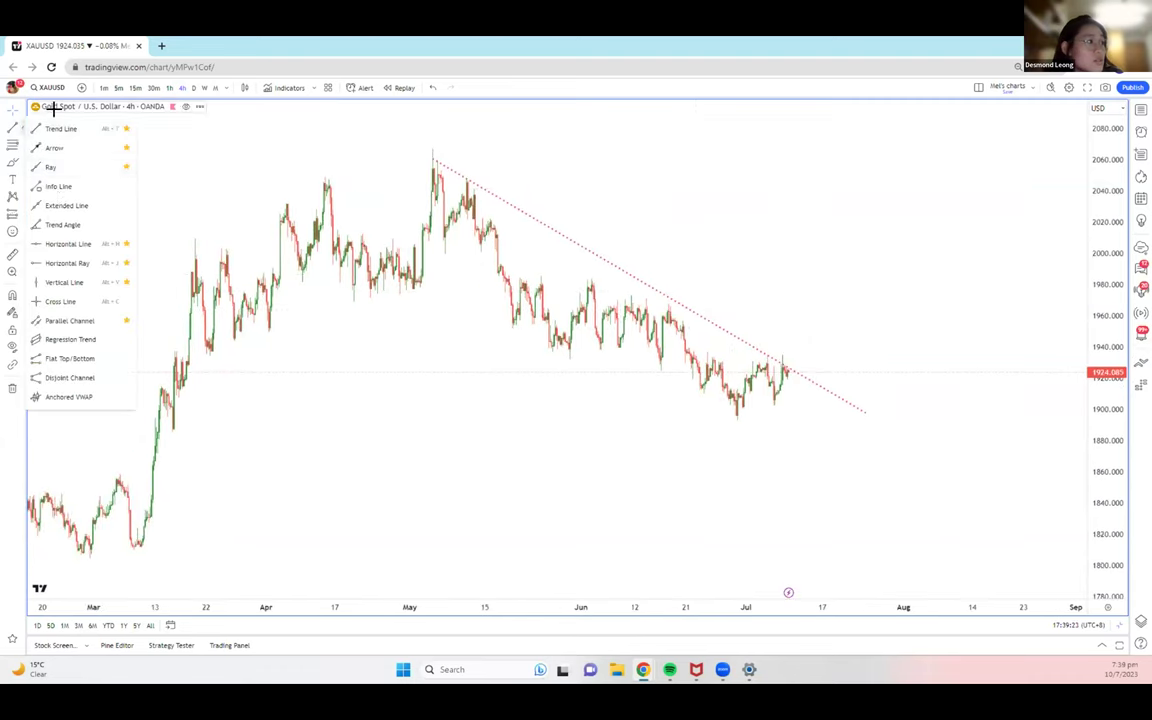
{"action": "left_click", "coordinate": [70, 262]}
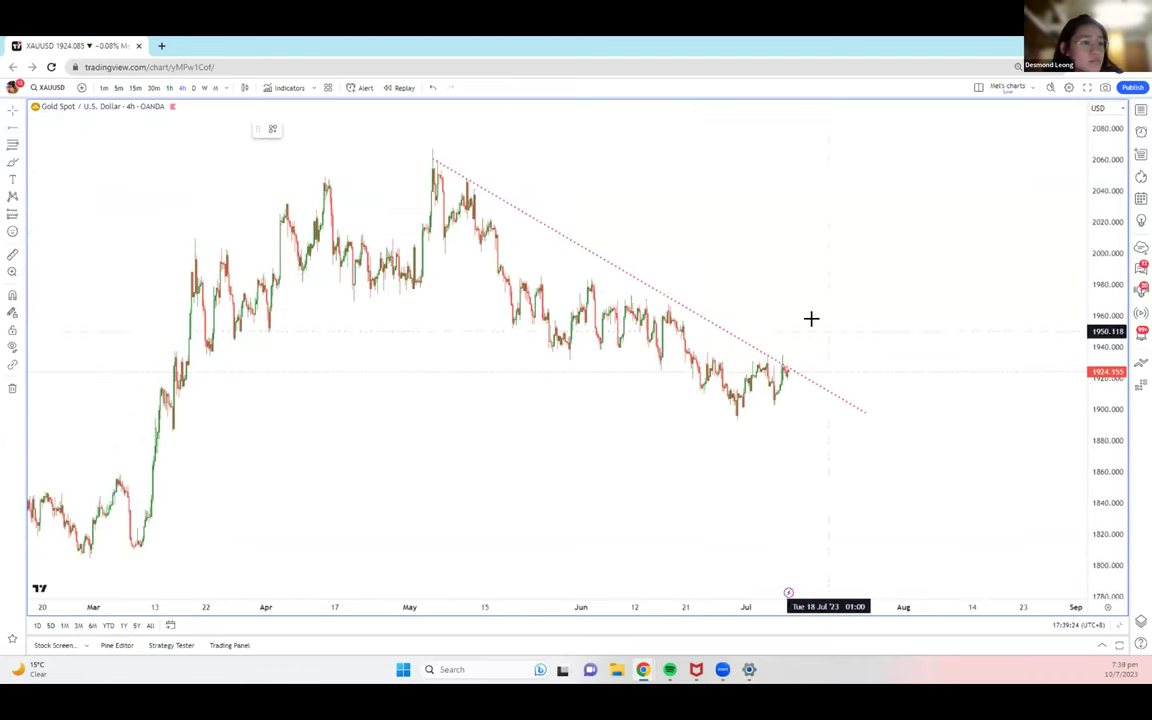
{"action": "left_click", "coordinate": [747, 359]}
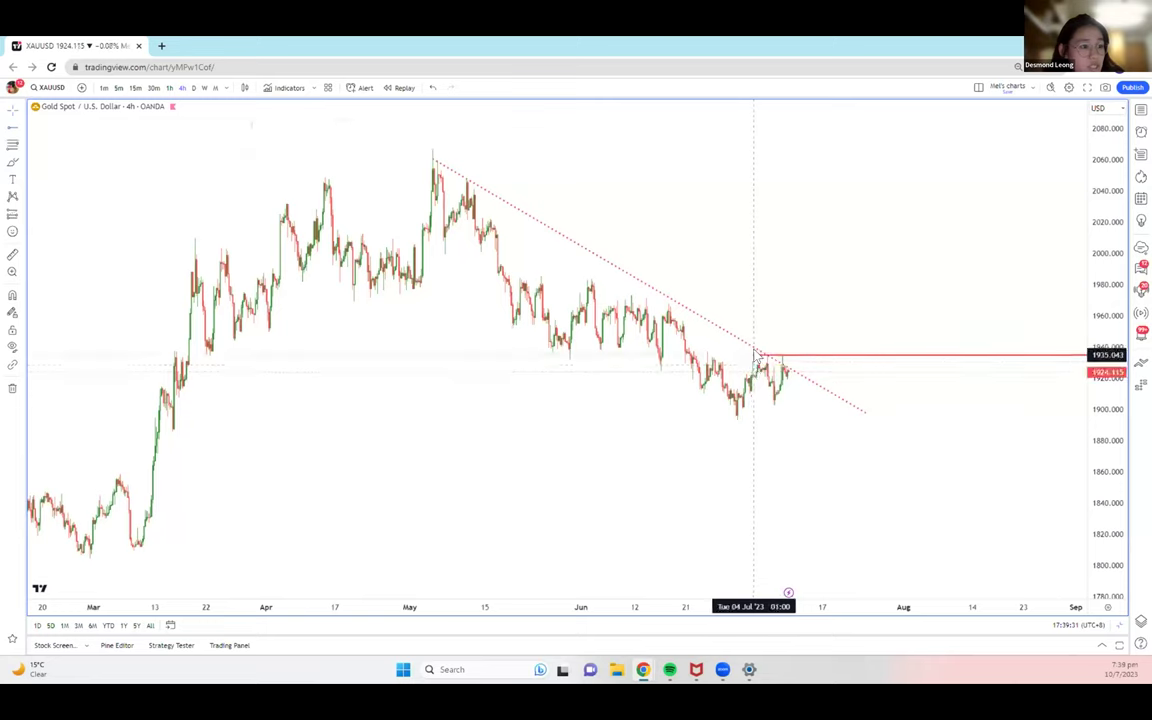
{"action": "left_click_drag", "start_coordinate": [752, 362], "coordinate": [658, 364]}
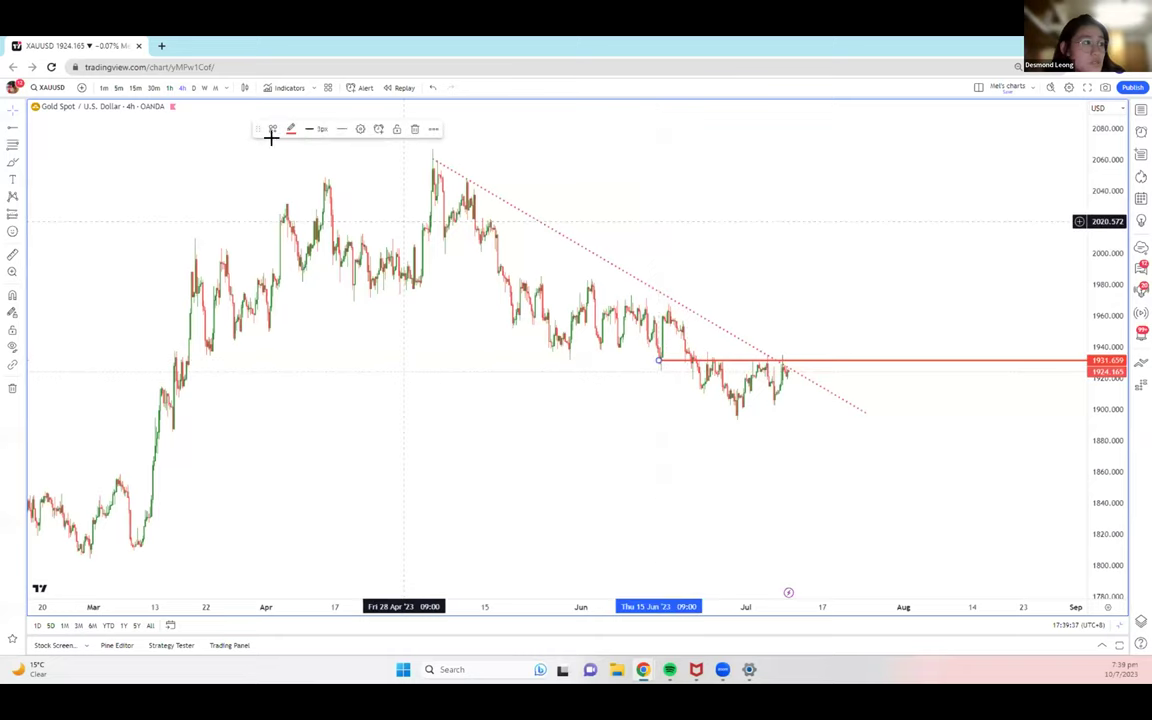
Apply the Resistance (1st) template to the ray and extend its start back to mid-March
{"action": "left_click", "coordinate": [272, 129]}
{"action": "left_click", "coordinate": [293, 263]}
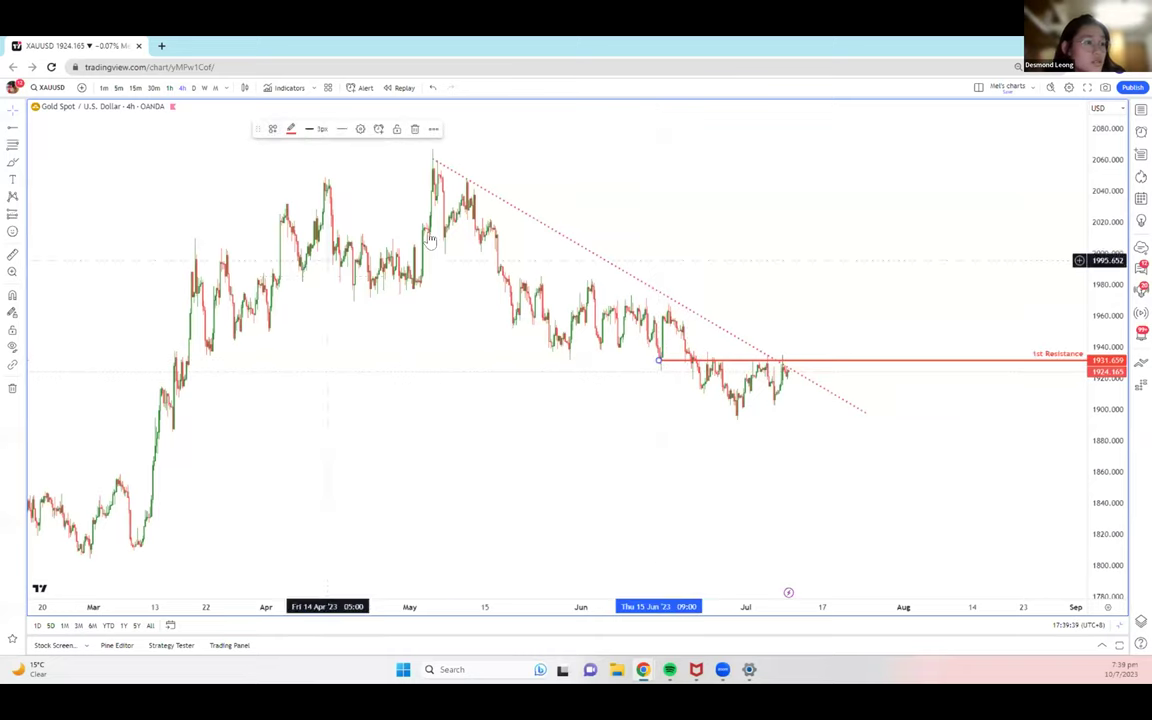
{"action": "left_click_drag", "start_coordinate": [658, 364], "coordinate": [176, 360]}
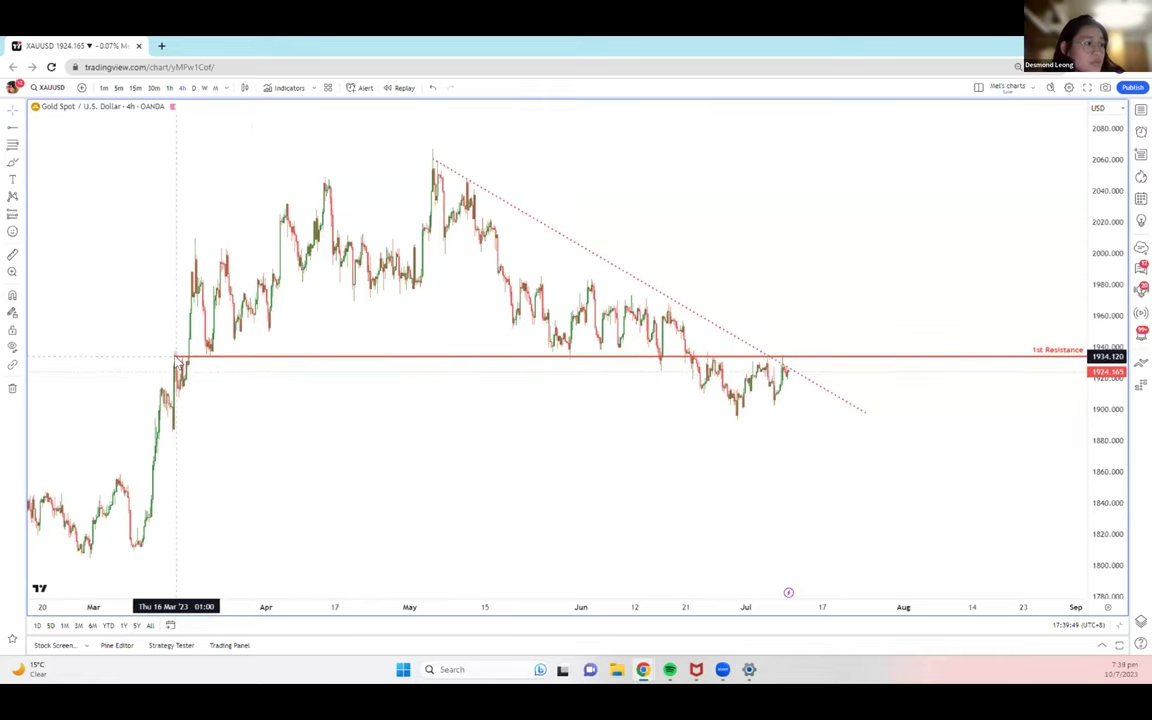
{"action": "scroll", "coordinate": [617, 126], "scroll_direction": "left", "scroll_amount": 10}
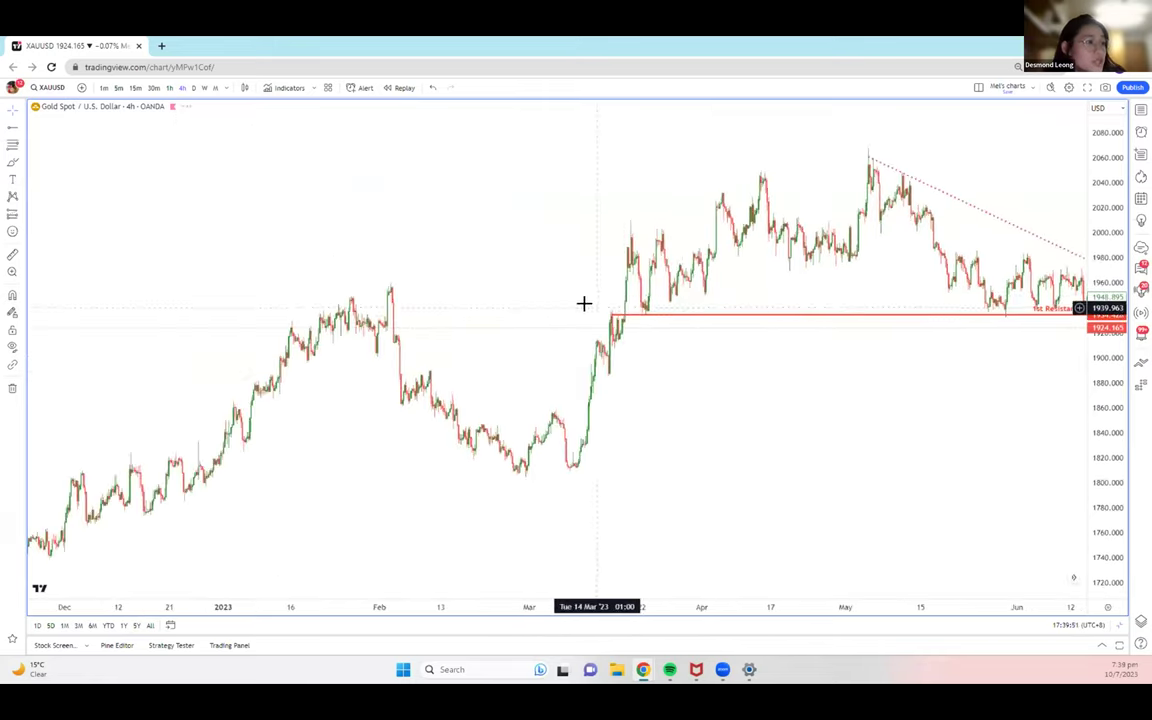
{"action": "scroll", "coordinate": [417, 252], "scroll_direction": "right", "scroll_amount": 2}
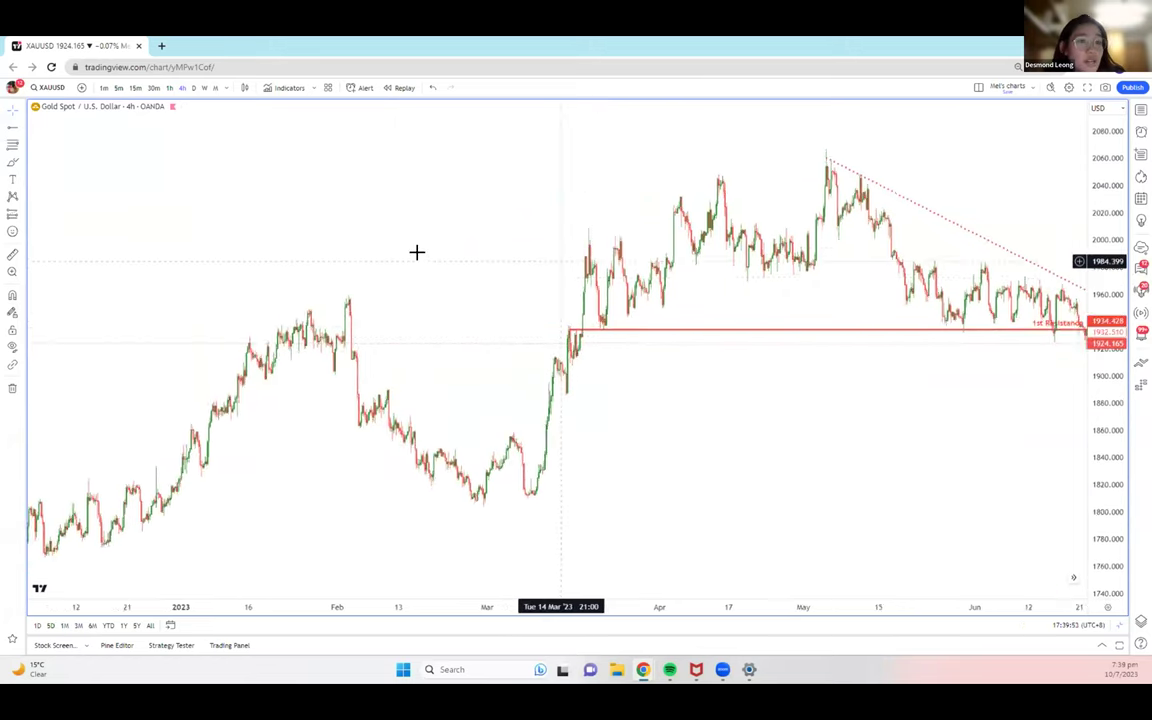
{"action": "scroll", "coordinate": [417, 252], "scroll_direction": "right", "scroll_amount": 3}
{"action": "scroll", "coordinate": [378, 242], "scroll_direction": "right", "scroll_amount": 3}
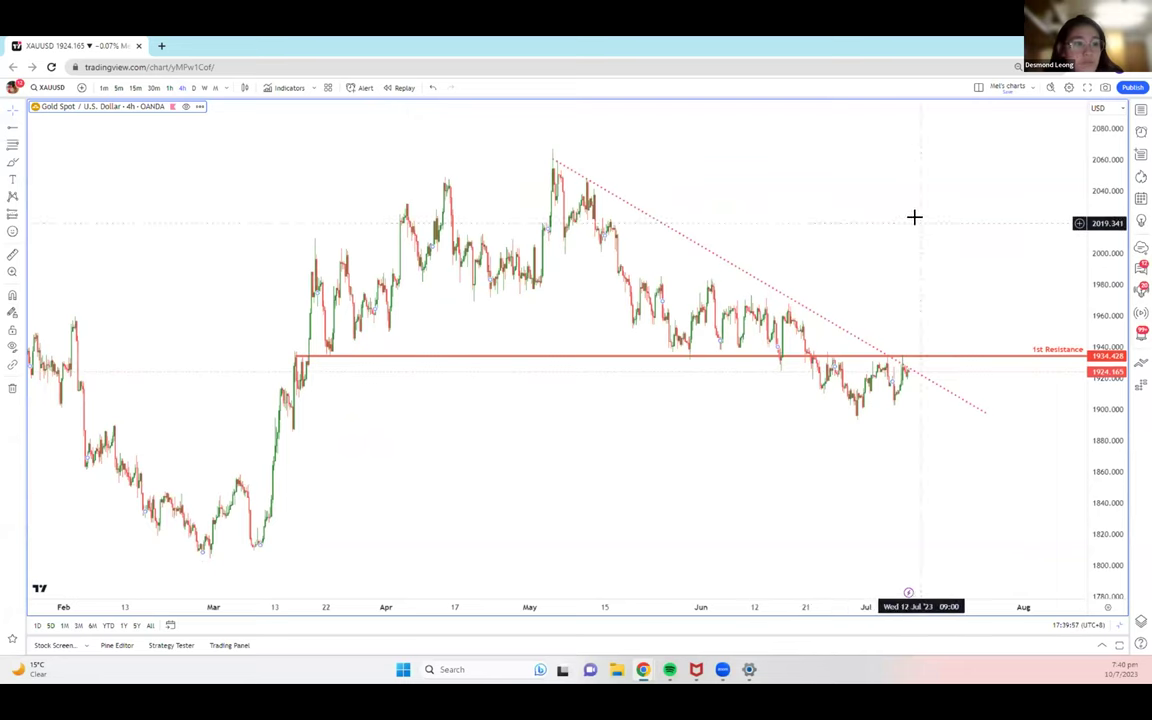
{"action": "scroll", "coordinate": [532, 254], "scroll_direction": "right", "scroll_amount": 2}
{"action": "left_click", "coordinate": [9, 131]}
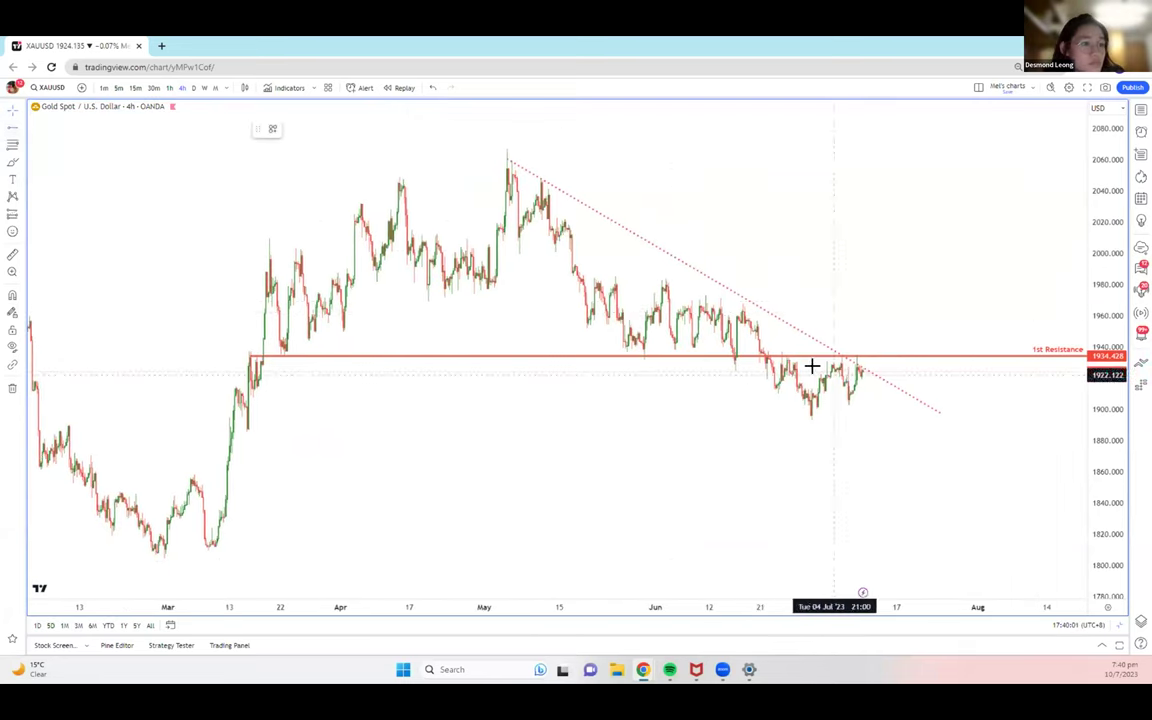
Place a horizontal ray and apply the Support (1st) template to the upper green line
{"action": "left_click", "coordinate": [846, 399]}
{"action": "left_click", "coordinate": [841, 393]}
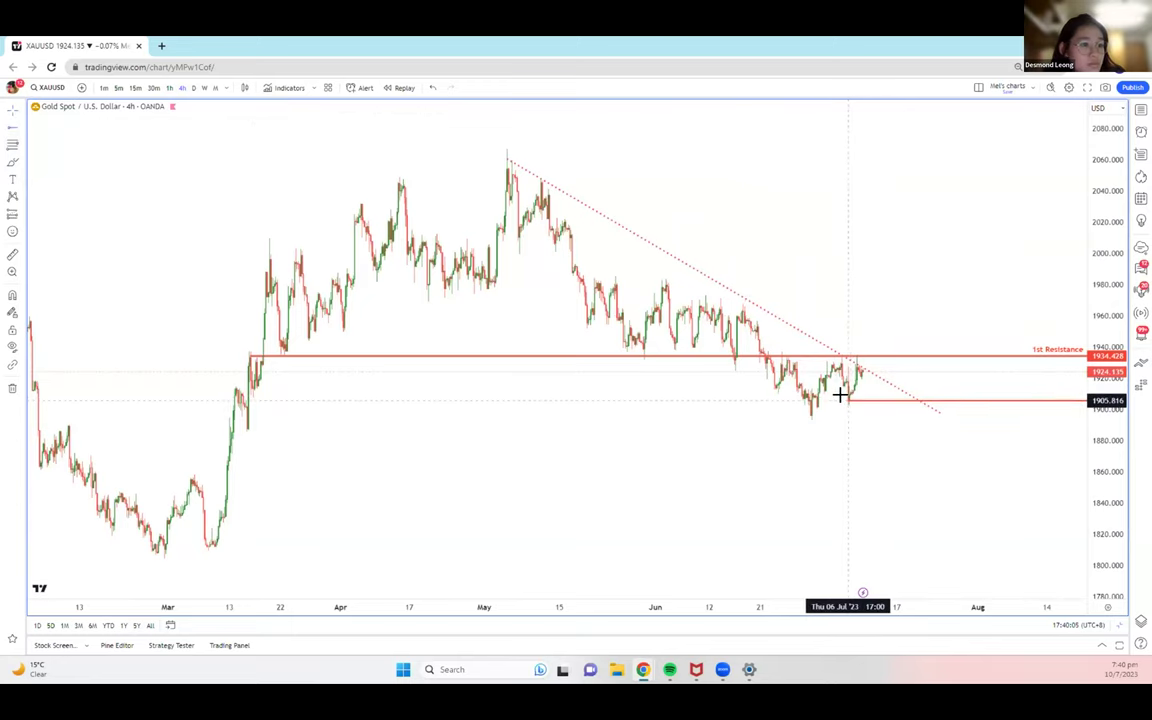
{"action": "left_click", "coordinate": [841, 395]}
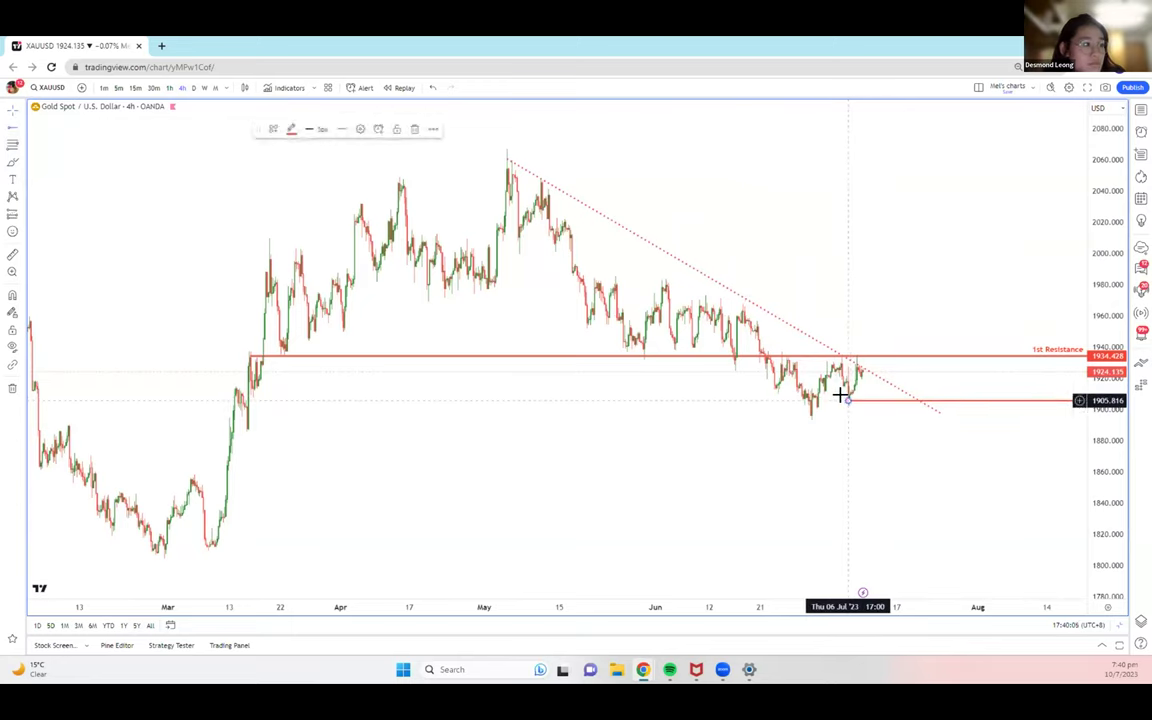
{"action": "left_click", "coordinate": [272, 129]}
{"action": "left_click", "coordinate": [289, 325]}
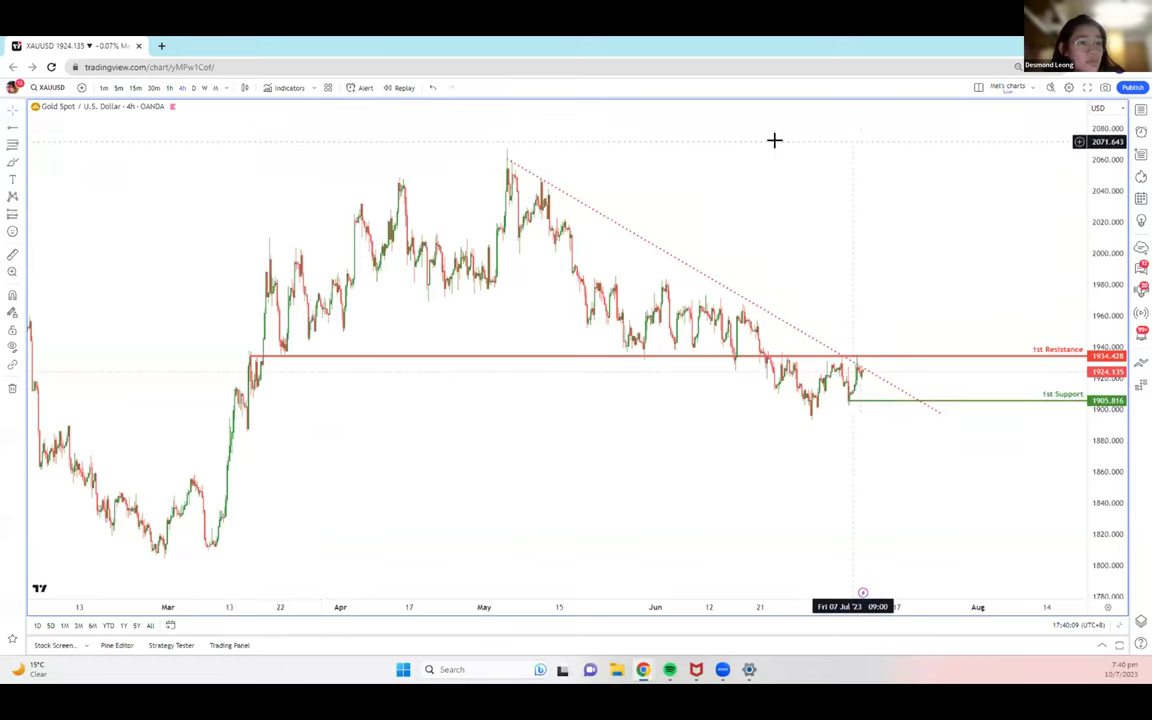
{"action": "scroll", "coordinate": [900, 400], "scroll_direction": "right", "scroll_amount": 2}
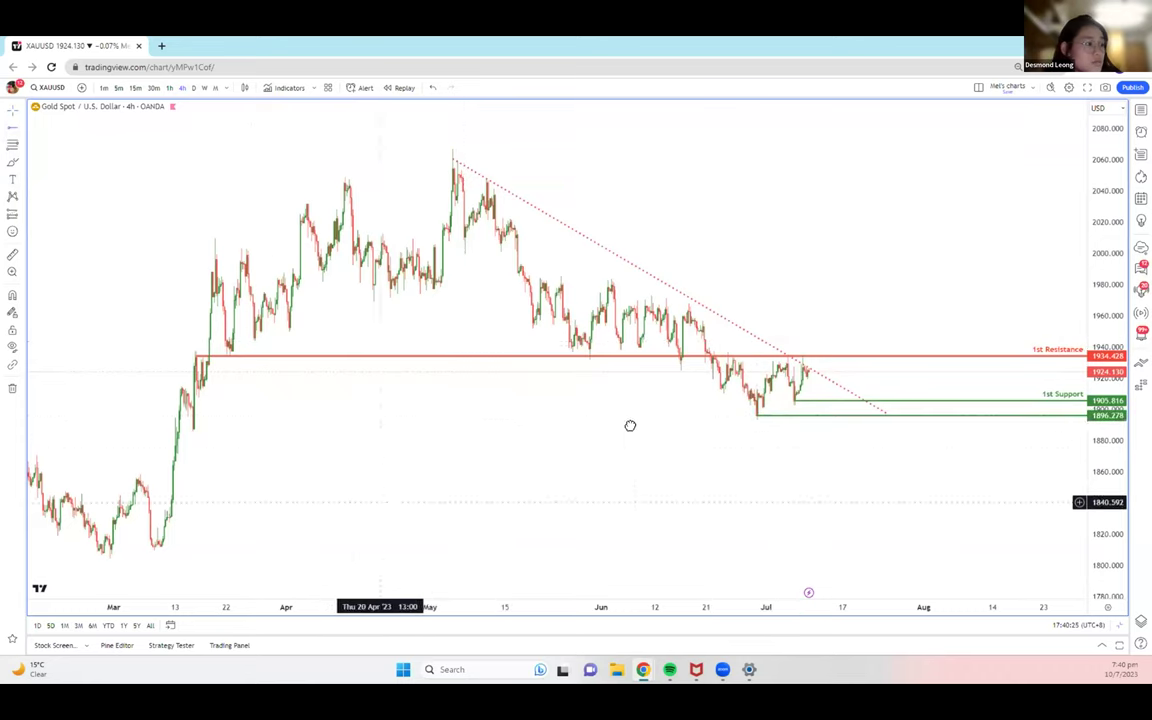
{"action": "scroll", "coordinate": [627, 424], "scroll_direction": "left", "scroll_amount": 5}
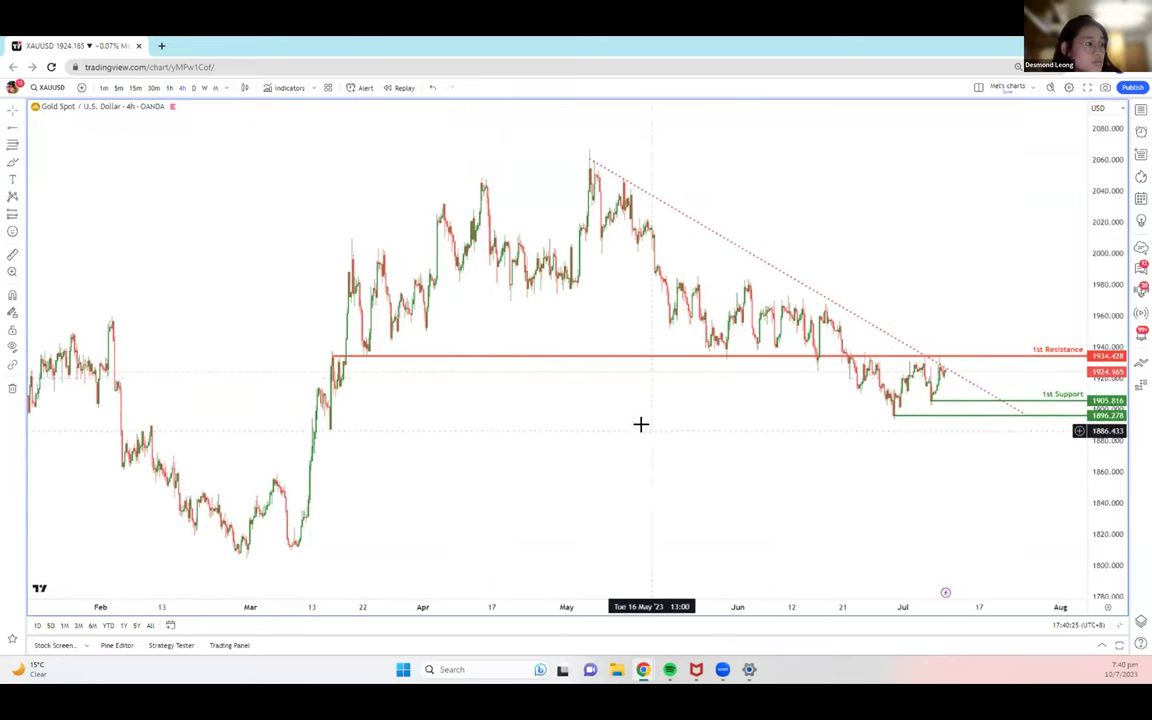
Apply the Support (2nd) template to the lower green line near 1896.3
{"action": "left_click", "coordinate": [893, 415]}
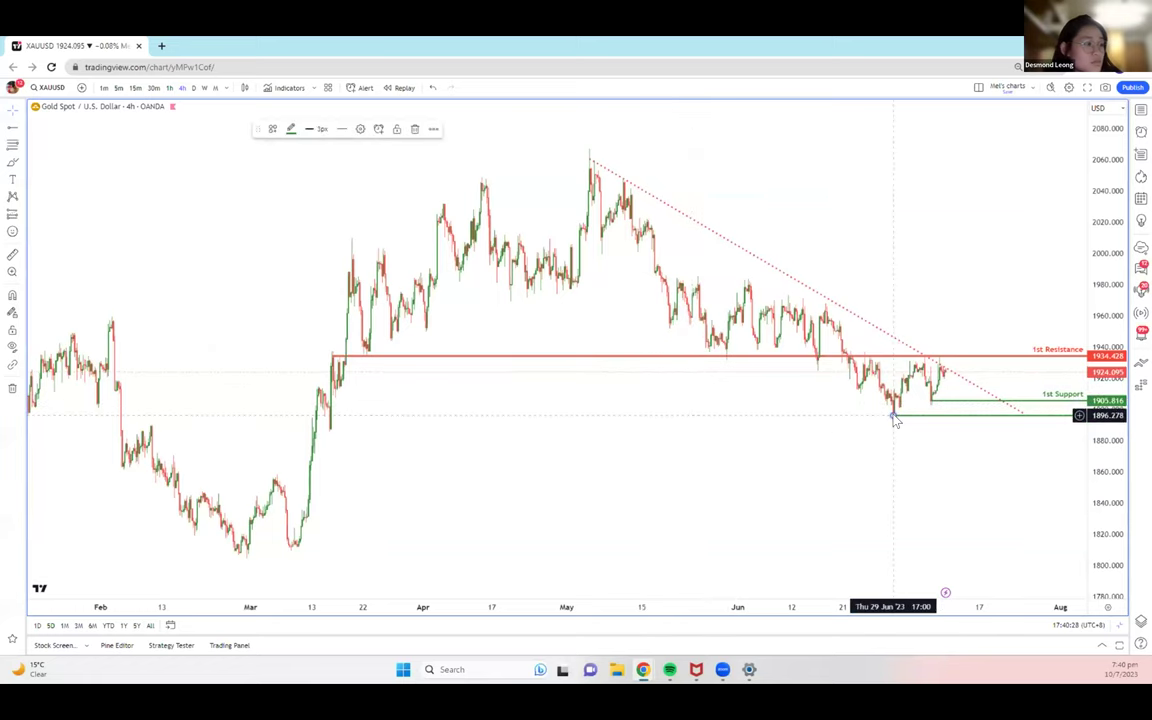
{"action": "left_click", "coordinate": [645, 450]}
{"action": "scroll", "coordinate": [645, 450], "scroll_direction": "right", "scroll_amount": 8}
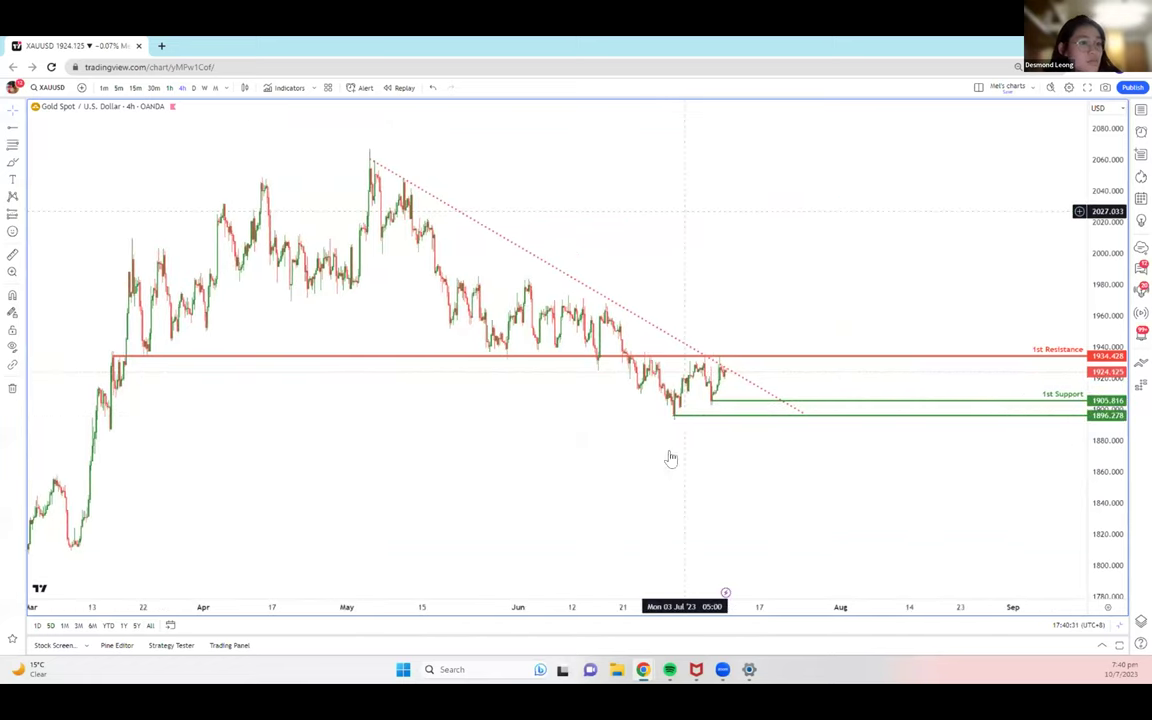
{"action": "left_click", "coordinate": [673, 415]}
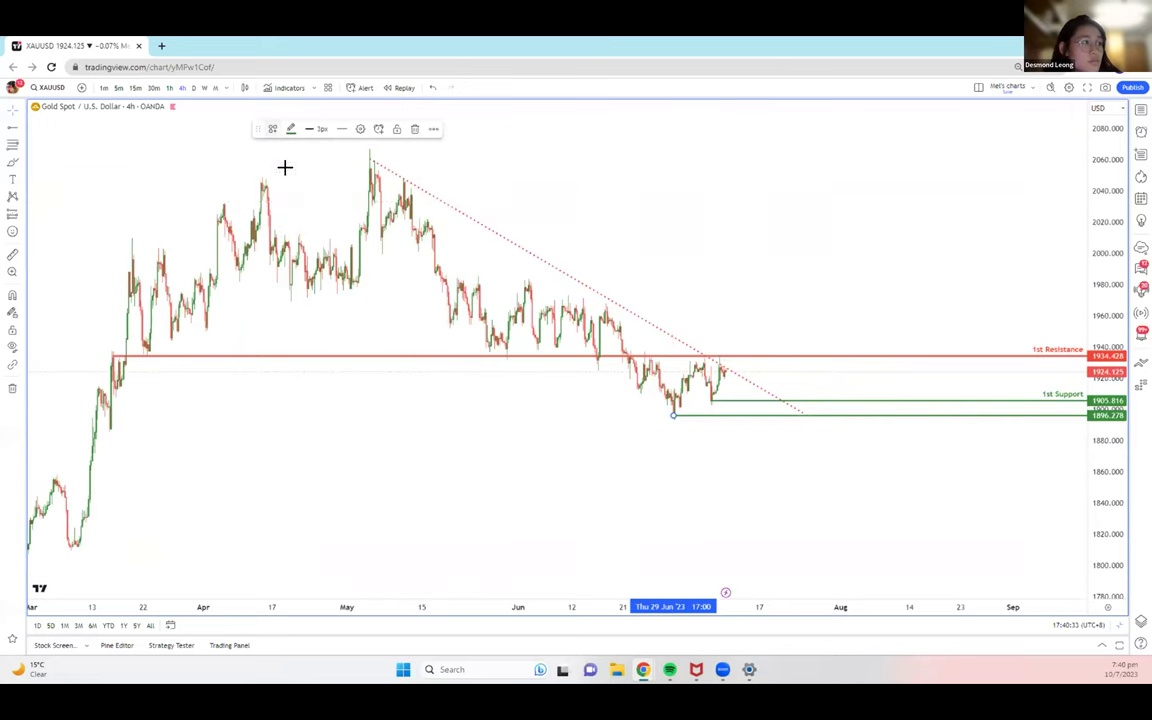
{"action": "left_click", "coordinate": [272, 129]}
{"action": "left_click", "coordinate": [303, 347]}
{"action": "left_click_drag", "start_coordinate": [622, 183], "coordinate": [583, 180]}
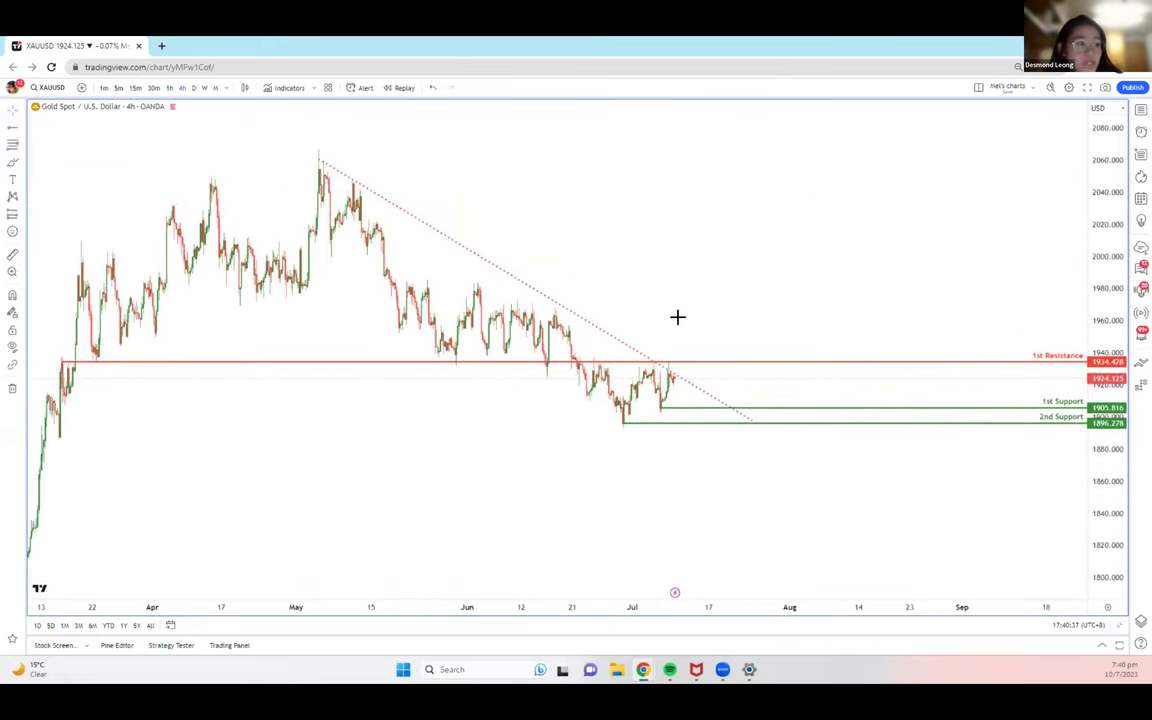
Draw a Fibonacci retracement from the 2065.2 May high to the late-June low and apply a level preset
{"action": "left_click", "coordinate": [13, 145]}
{"action": "left_click", "coordinate": [318, 151]}
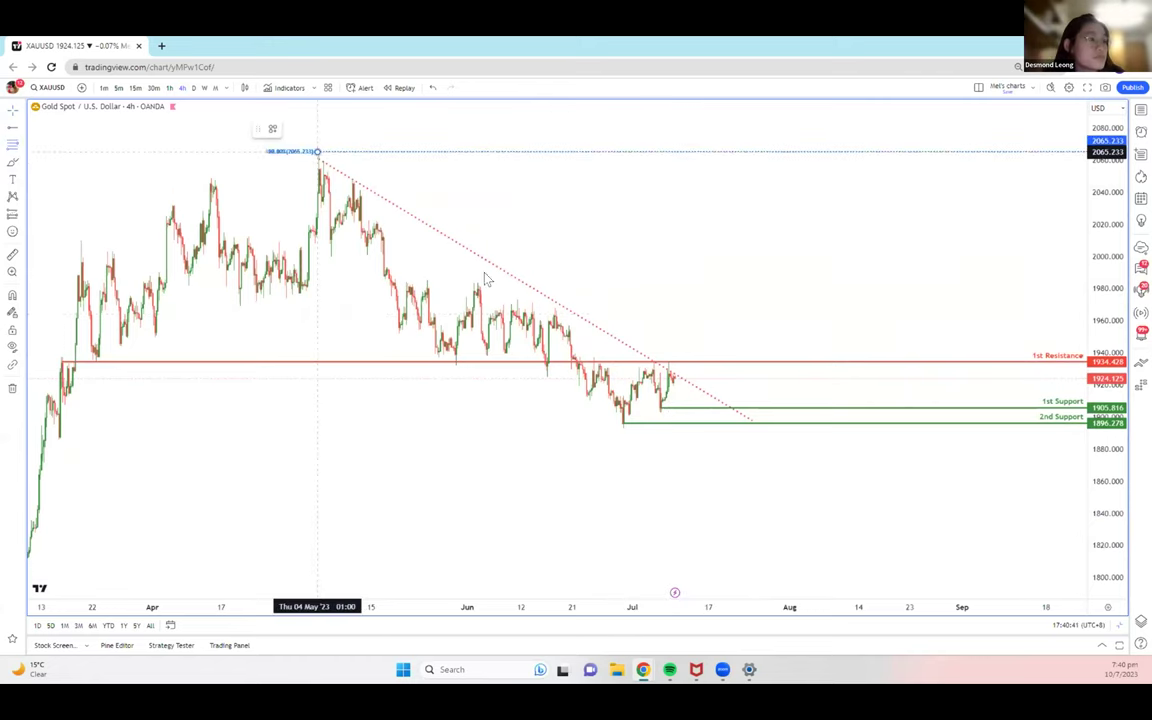
{"action": "left_click", "coordinate": [640, 418]}
{"action": "left_click", "coordinate": [625, 423]}
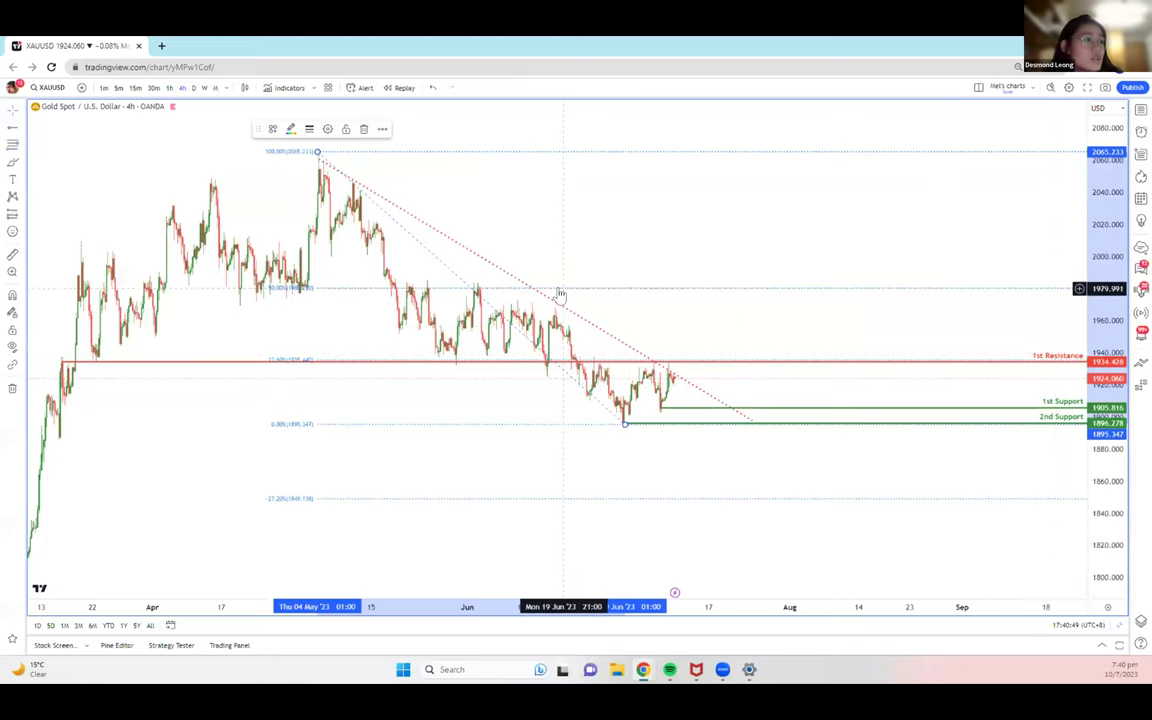
{"action": "left_click", "coordinate": [272, 129]}
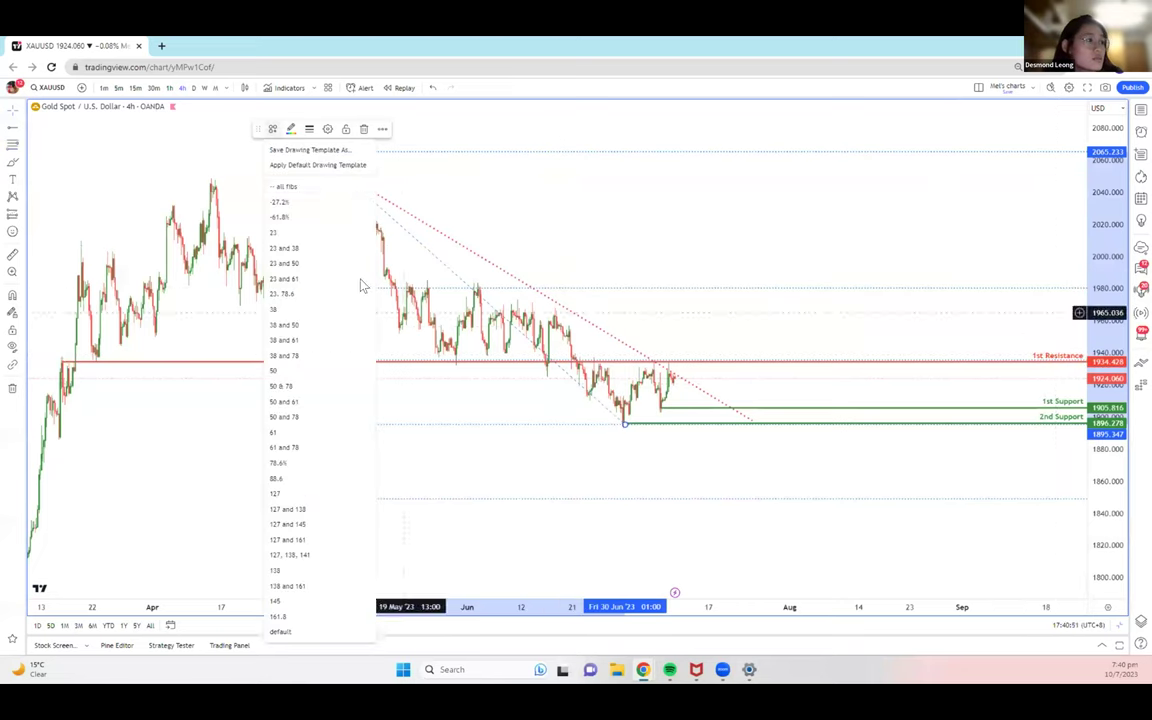
{"action": "left_click", "coordinate": [293, 224]}
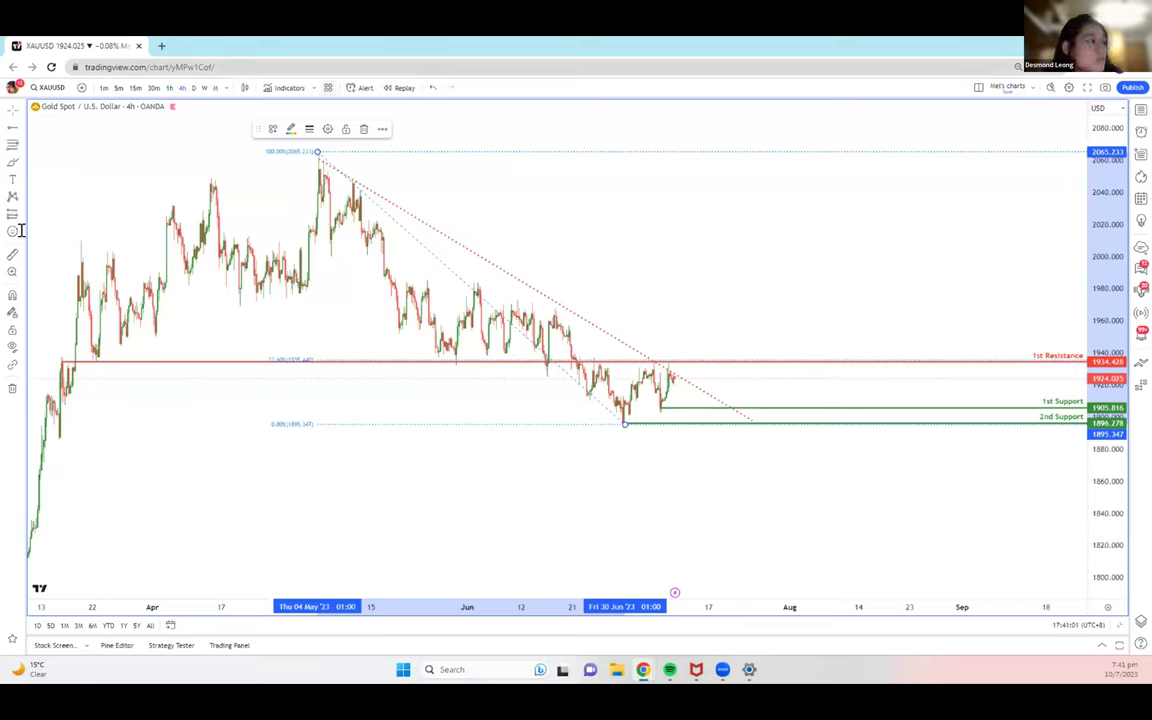
Draw a second retracement over the late-June bounce with the 0.382 and 0.5 levels enabled
{"action": "left_click", "coordinate": [12, 143]}
{"action": "left_click", "coordinate": [622, 425]}
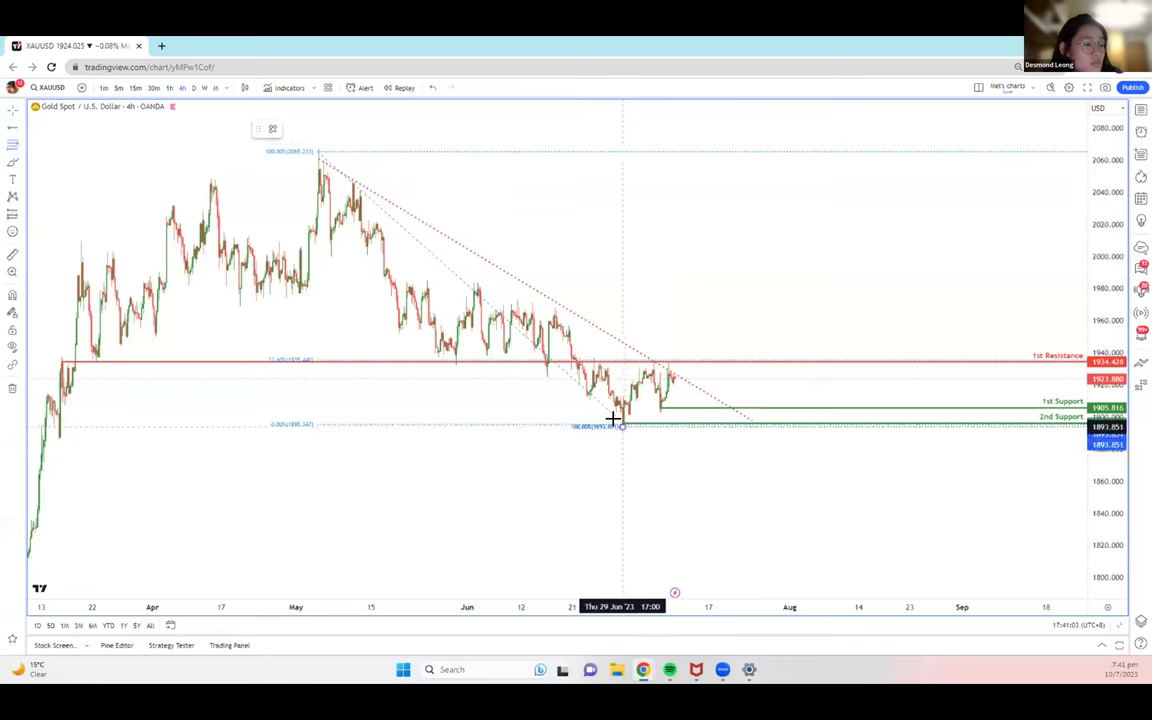
{"action": "left_click", "coordinate": [653, 363]}
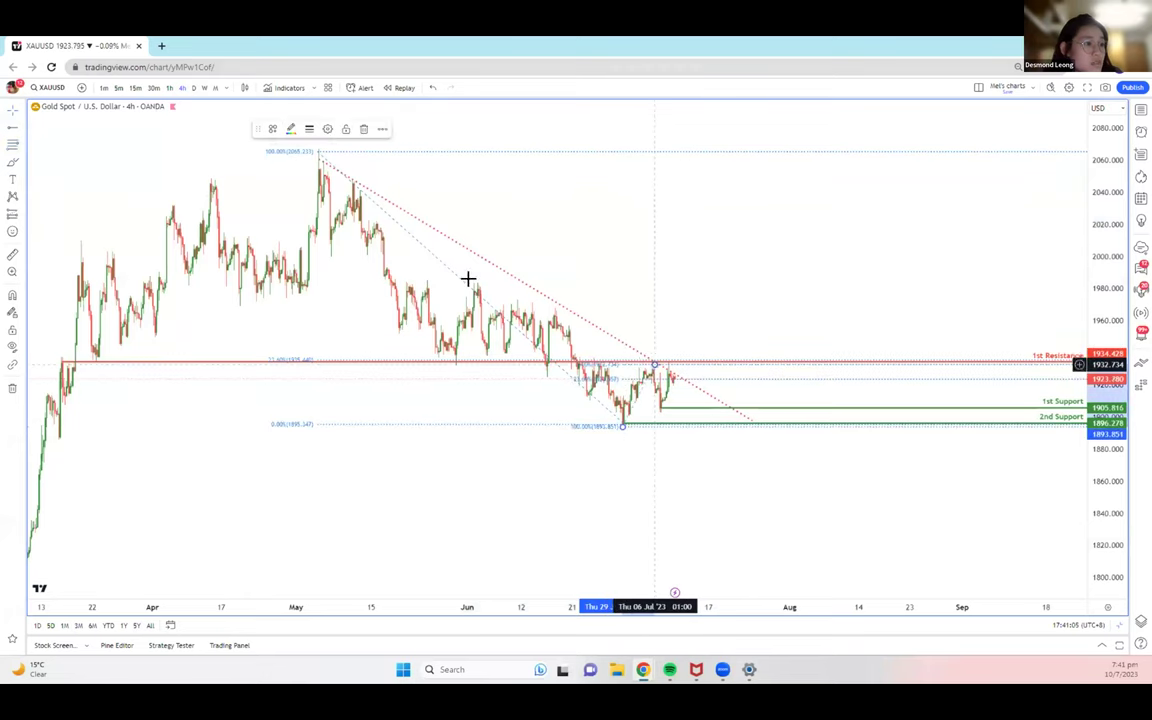
{"action": "left_click", "coordinate": [329, 130]}
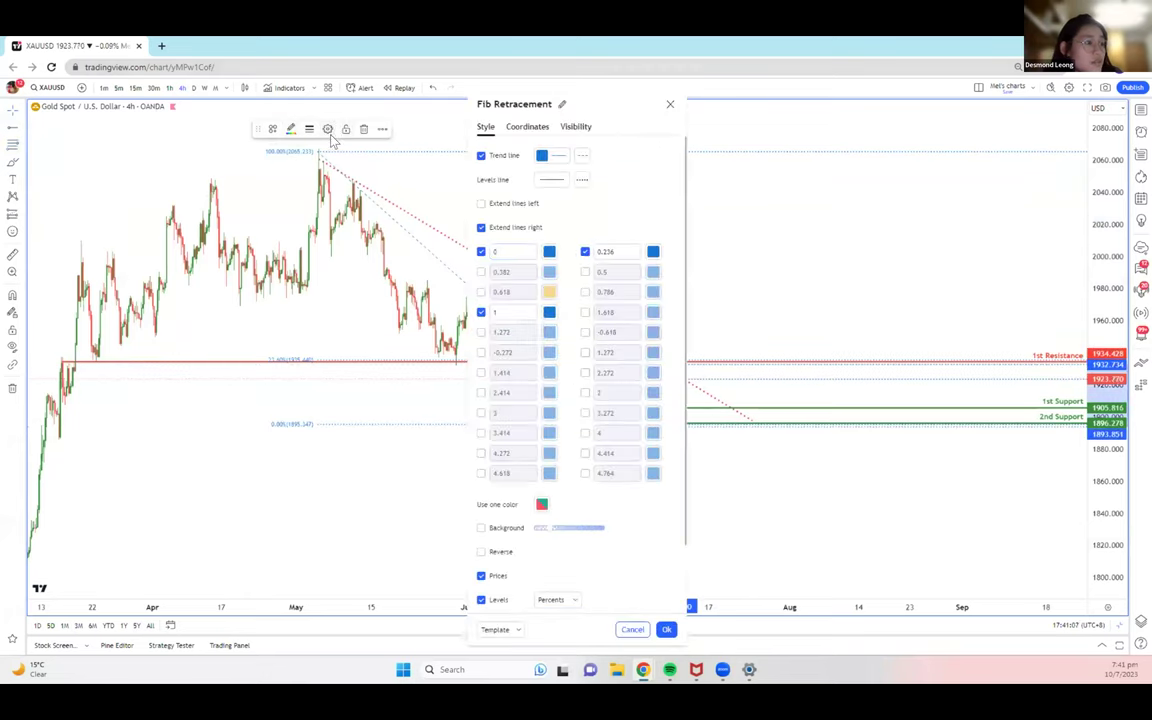
{"action": "left_click", "coordinate": [481, 272]}
{"action": "left_click", "coordinate": [585, 272]}
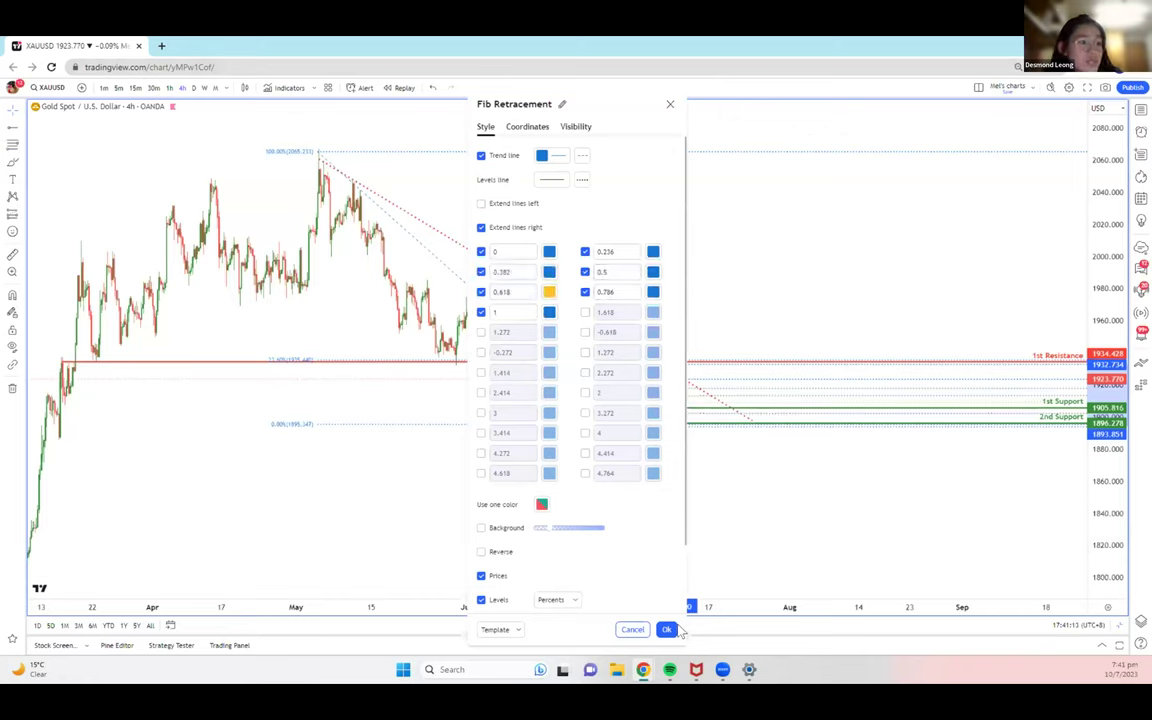
{"action": "left_click", "coordinate": [666, 629]}
Lower the 1st Support line to 1903.415
{"action": "scroll", "coordinate": [746, 435], "scroll_direction": "up", "scroll_amount": 2}
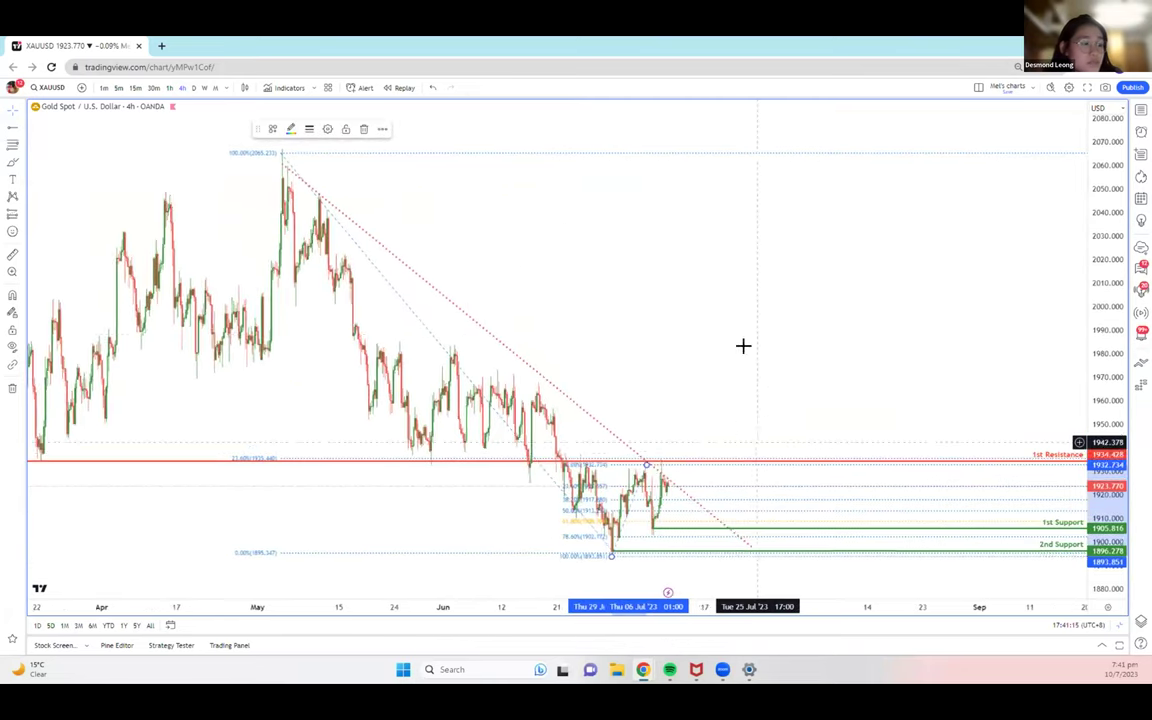
{"action": "left_click_drag", "start_coordinate": [743, 345], "coordinate": [707, 273]}
{"action": "scroll", "coordinate": [941, 345], "scroll_direction": "right", "scroll_amount": 2}
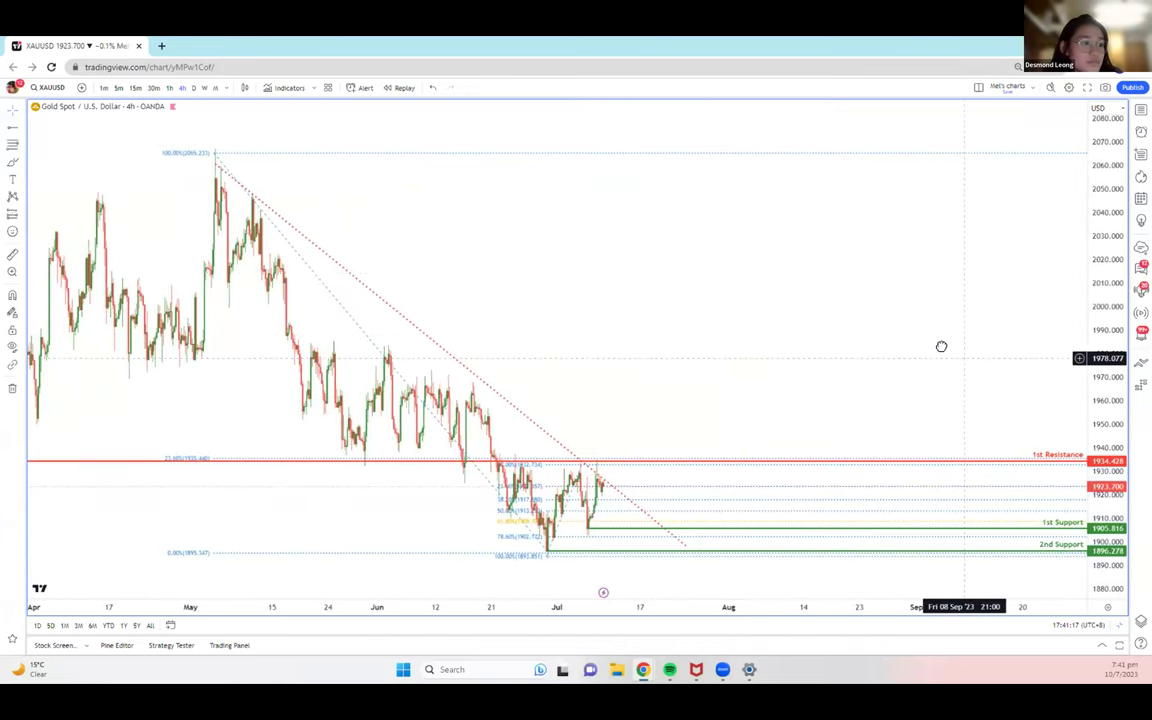
{"action": "left_click_drag", "start_coordinate": [571, 535], "coordinate": [535, 540]}
{"action": "left_click_drag", "start_coordinate": [792, 445], "coordinate": [716, 292]}
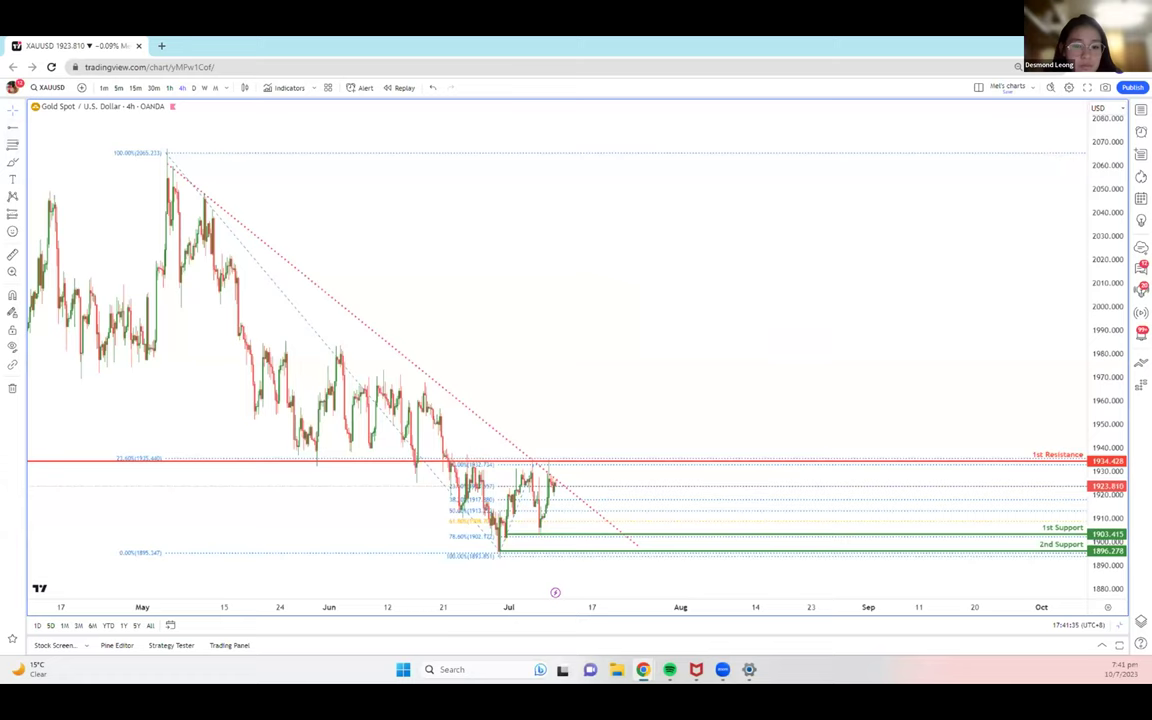
{"action": "scroll", "coordinate": [465, 399], "scroll_direction": "up", "scroll_amount": 1}
{"action": "scroll", "coordinate": [465, 398], "scroll_direction": "up", "scroll_amount": 2}
{"action": "left_click", "coordinate": [449, 544]}
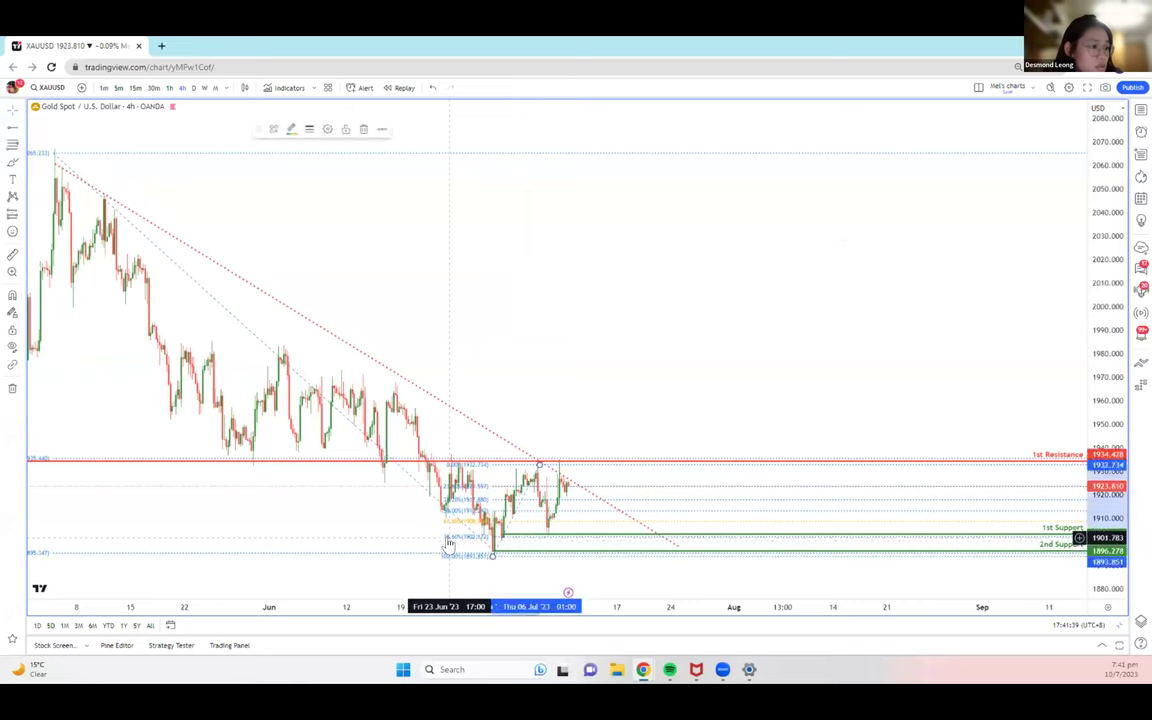
Keep only the 78.6% and 100% retracement levels and draw a trend-based Fib extension from 26 Jun
{"action": "left_click", "coordinate": [273, 129]}
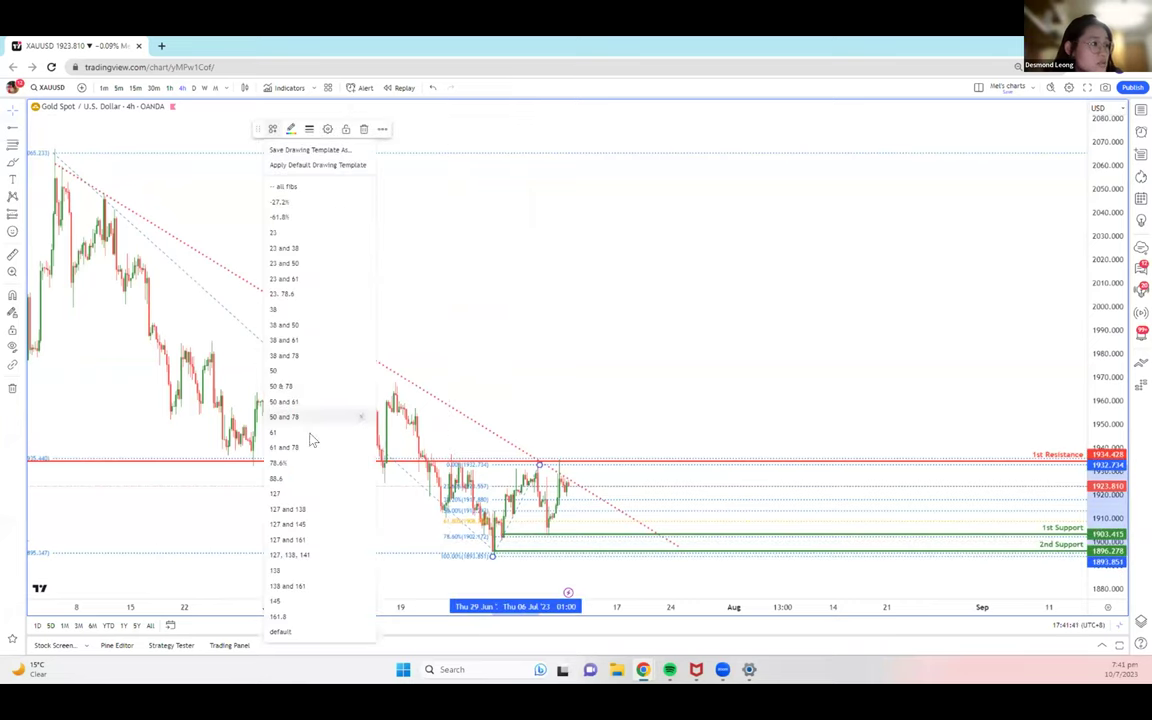
{"action": "left_click", "coordinate": [300, 462]}
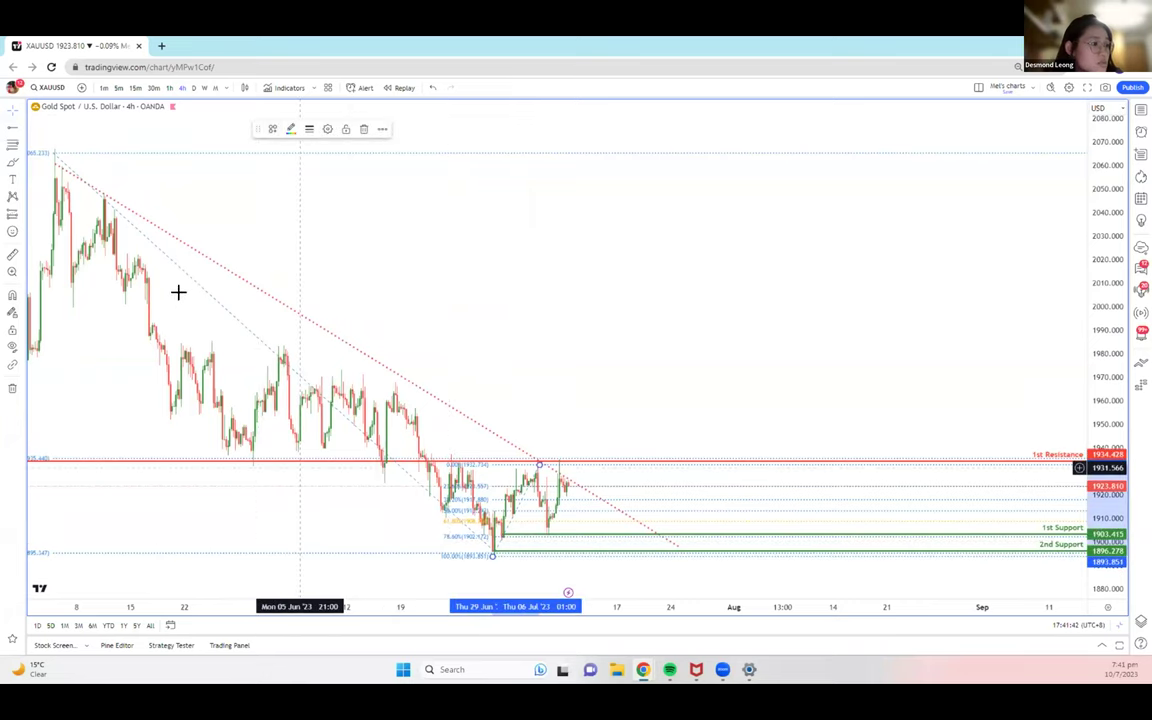
{"action": "left_click", "coordinate": [18, 148]}
{"action": "left_click", "coordinate": [38, 163]}
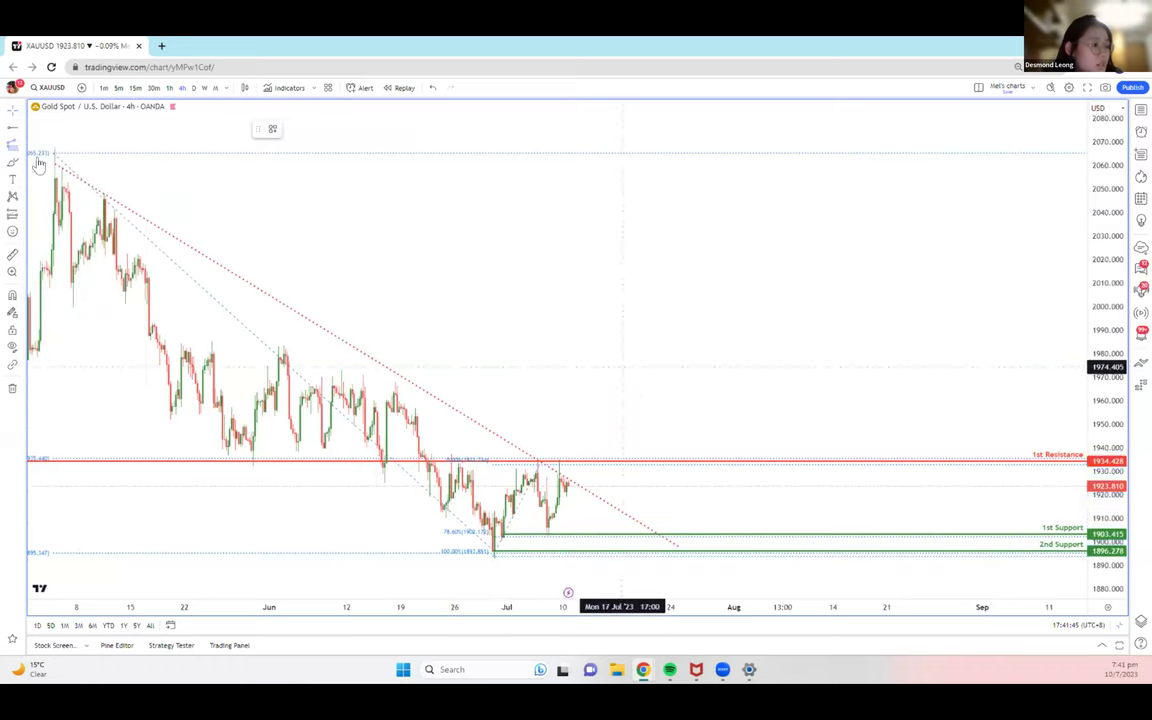
{"action": "left_click", "coordinate": [455, 466]}
{"action": "left_click", "coordinate": [494, 555]}
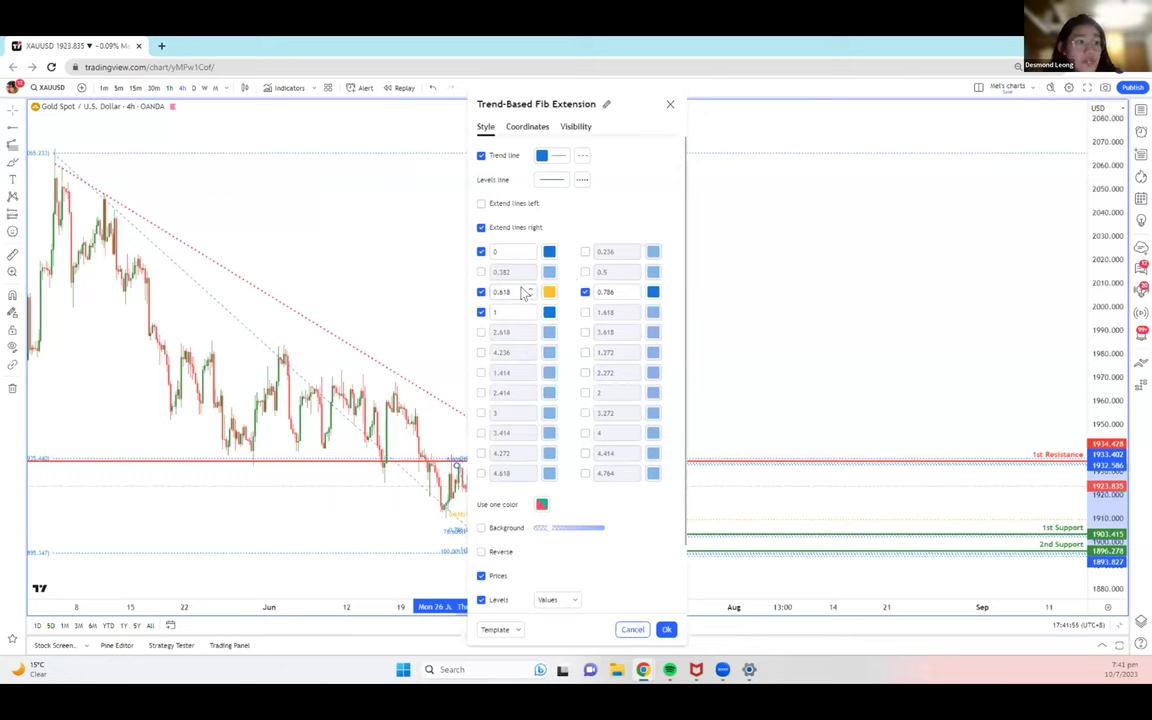
Apply the '78 and 100' level template to the Fib extension
{"action": "left_click", "coordinate": [668, 104]}
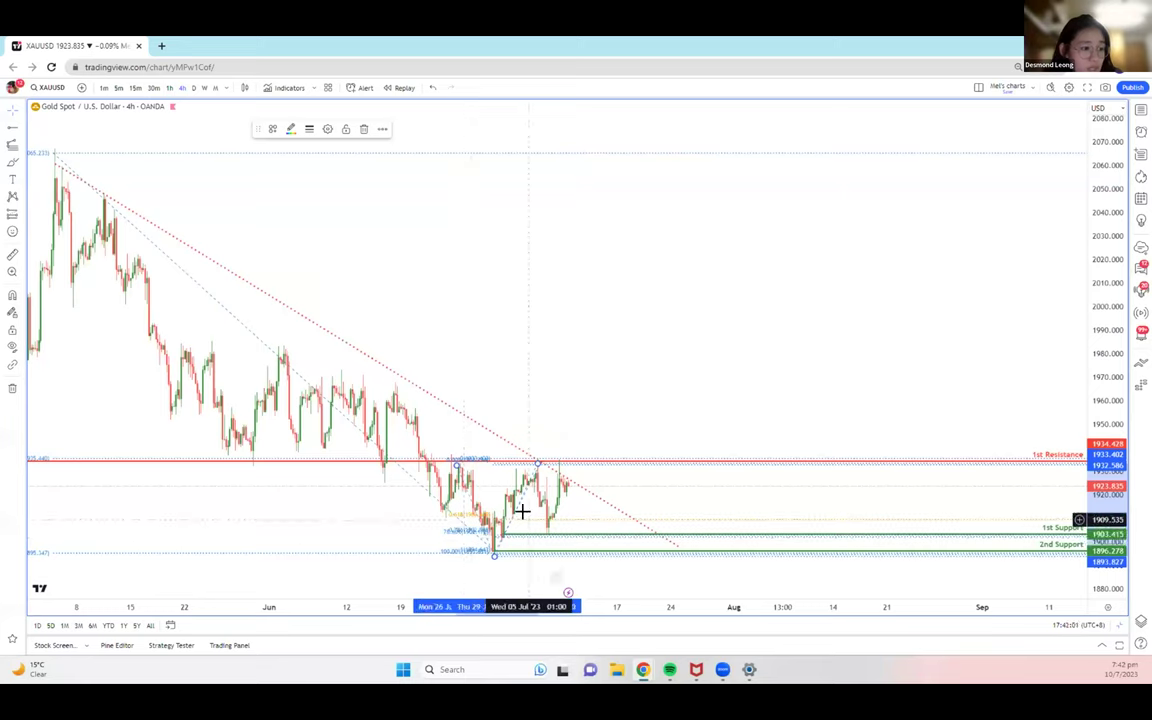
{"action": "left_click", "coordinate": [272, 129]}
{"action": "left_click", "coordinate": [283, 242]}
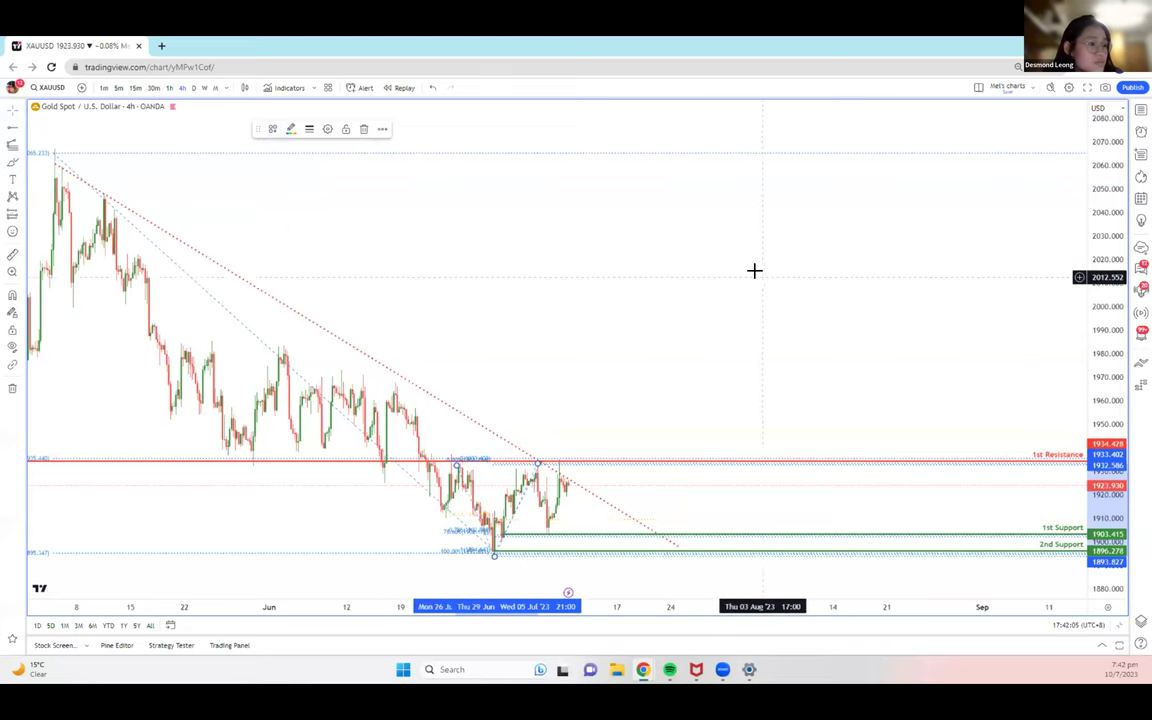
{"action": "scroll", "coordinate": [753, 270], "scroll_direction": "up", "scroll_amount": 2}
{"action": "left_click_drag", "start_coordinate": [764, 273], "coordinate": [821, 268]}
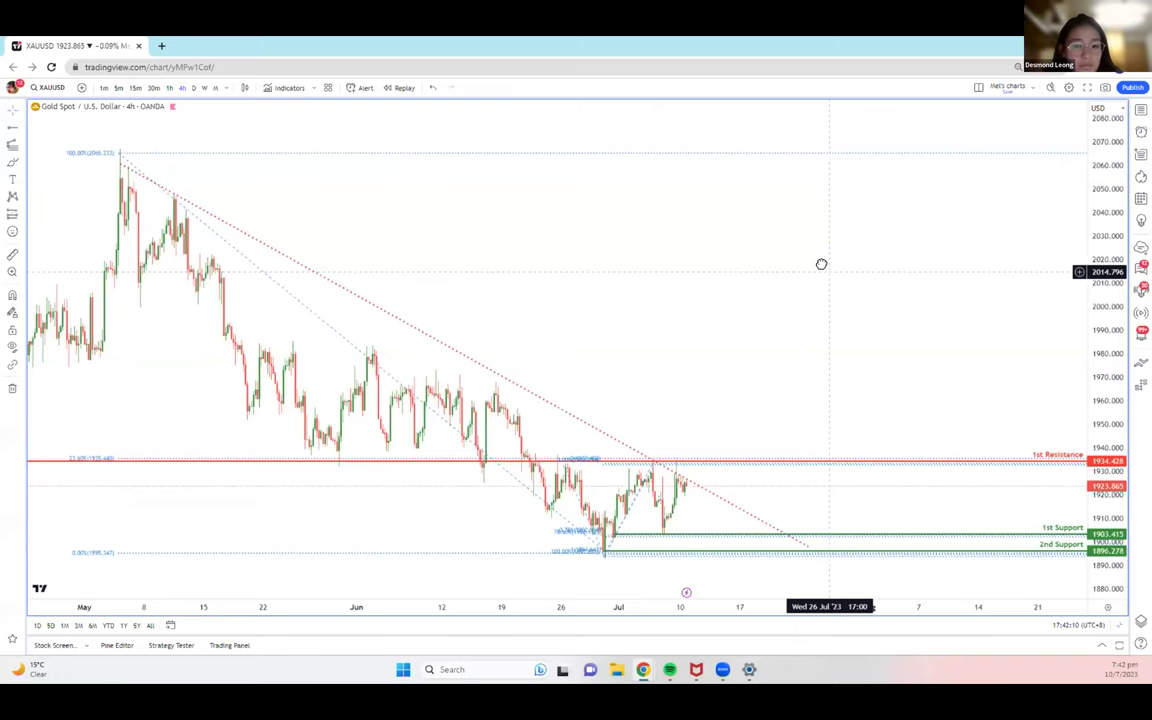
{"action": "scroll", "coordinate": [820, 263], "scroll_direction": "up", "scroll_amount": 2}
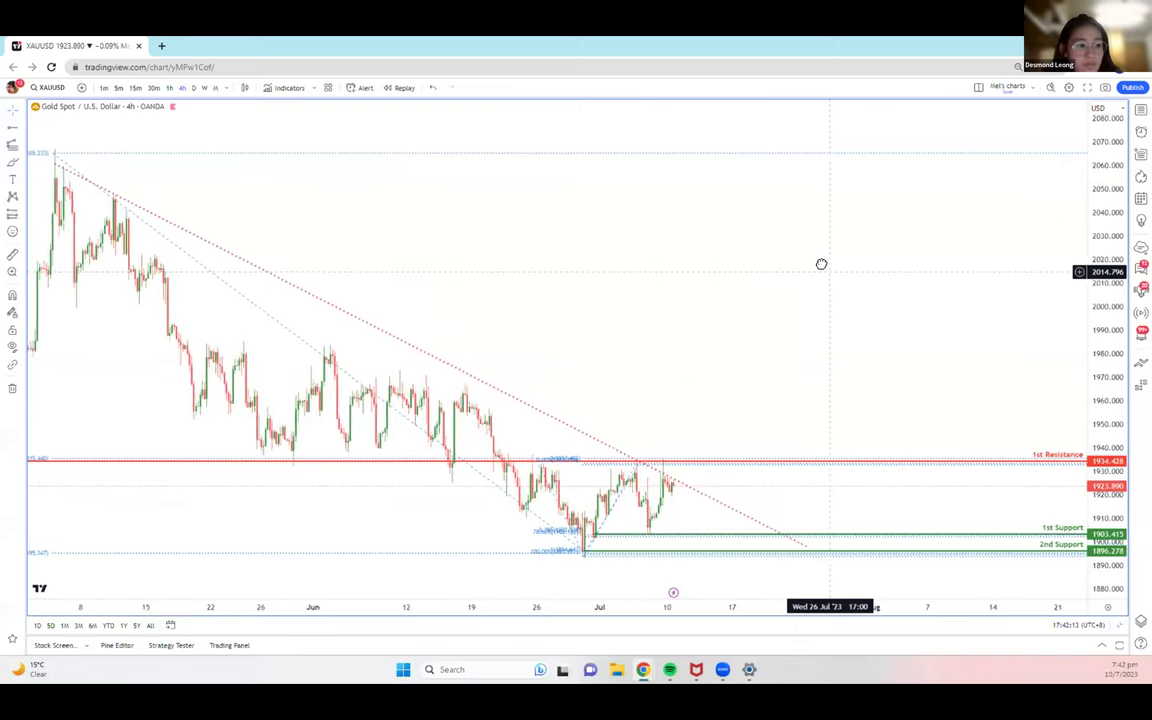
{"action": "left_click_drag", "start_coordinate": [915, 262], "coordinate": [925, 272]}
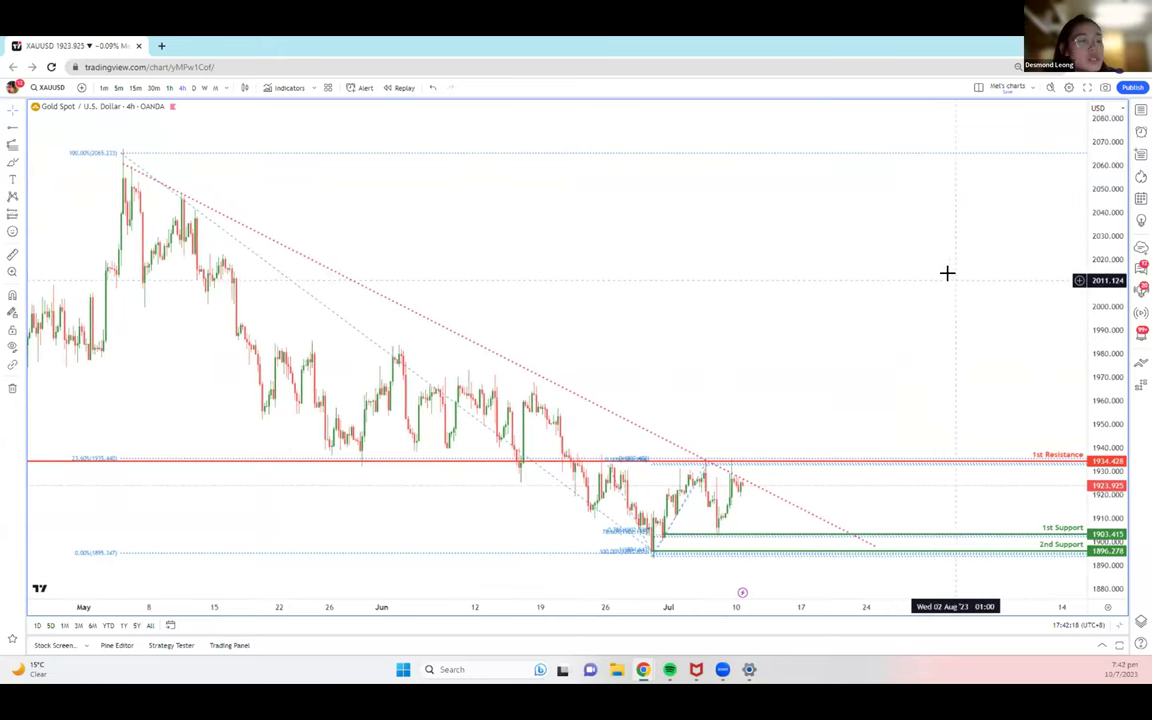
{"action": "scroll", "coordinate": [947, 272], "scroll_direction": "down", "scroll_amount": 3}
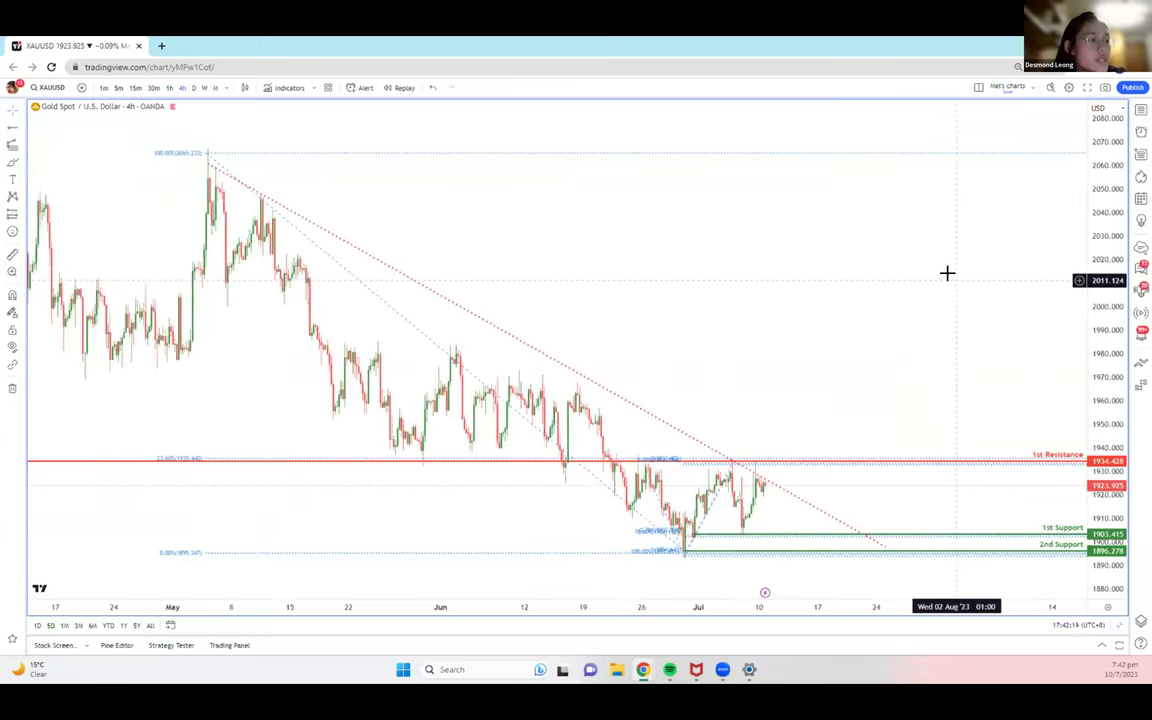
Add the MACD and Ichimoku Cloud indicators to the gold 4h chart
{"action": "left_click", "coordinate": [268, 88]}
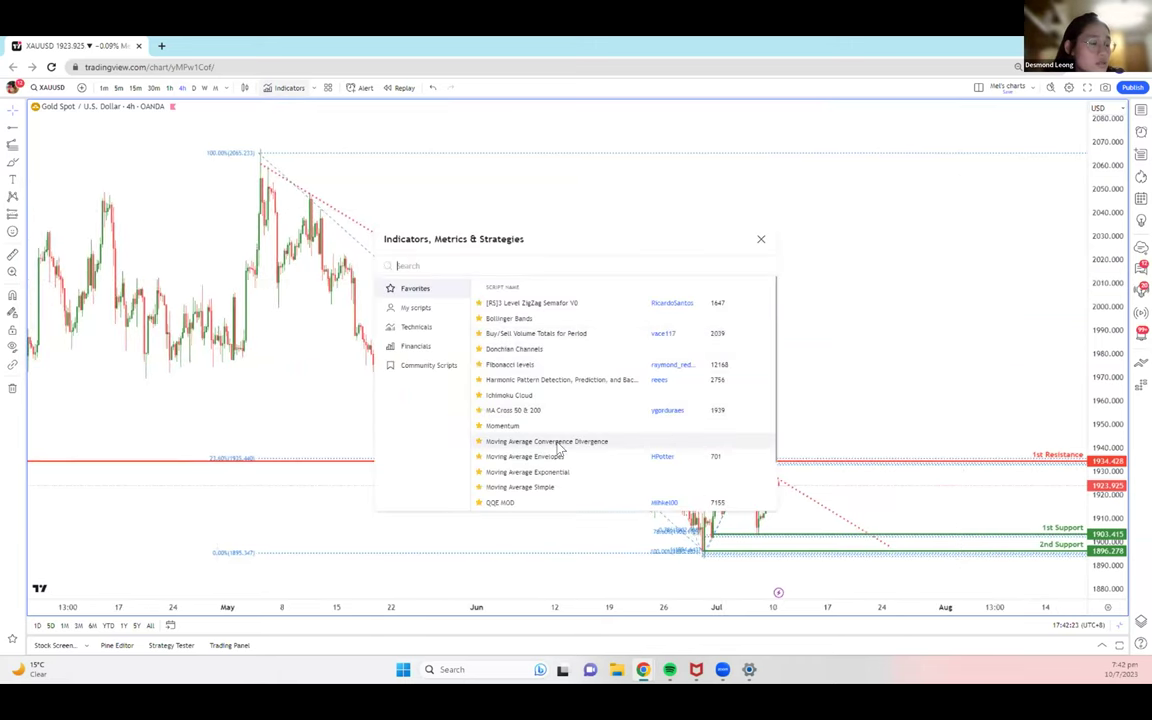
{"action": "left_click", "coordinate": [560, 444]}
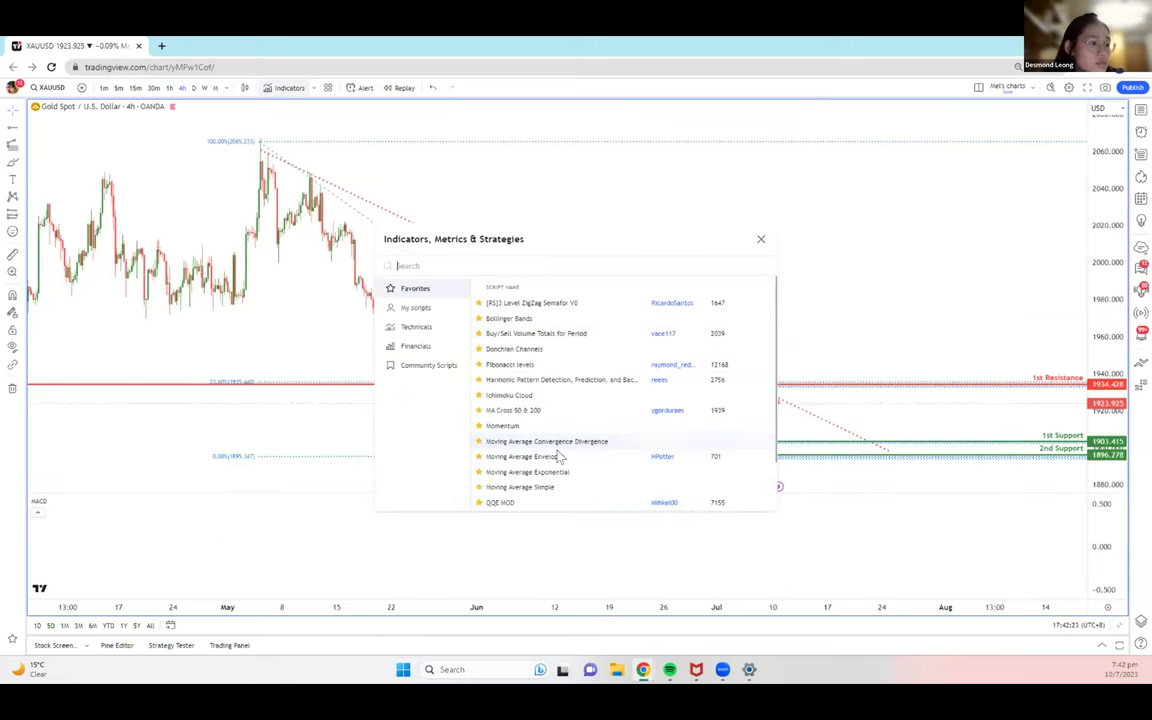
{"action": "left_click", "coordinate": [568, 397]}
{"action": "left_click", "coordinate": [760, 239]}
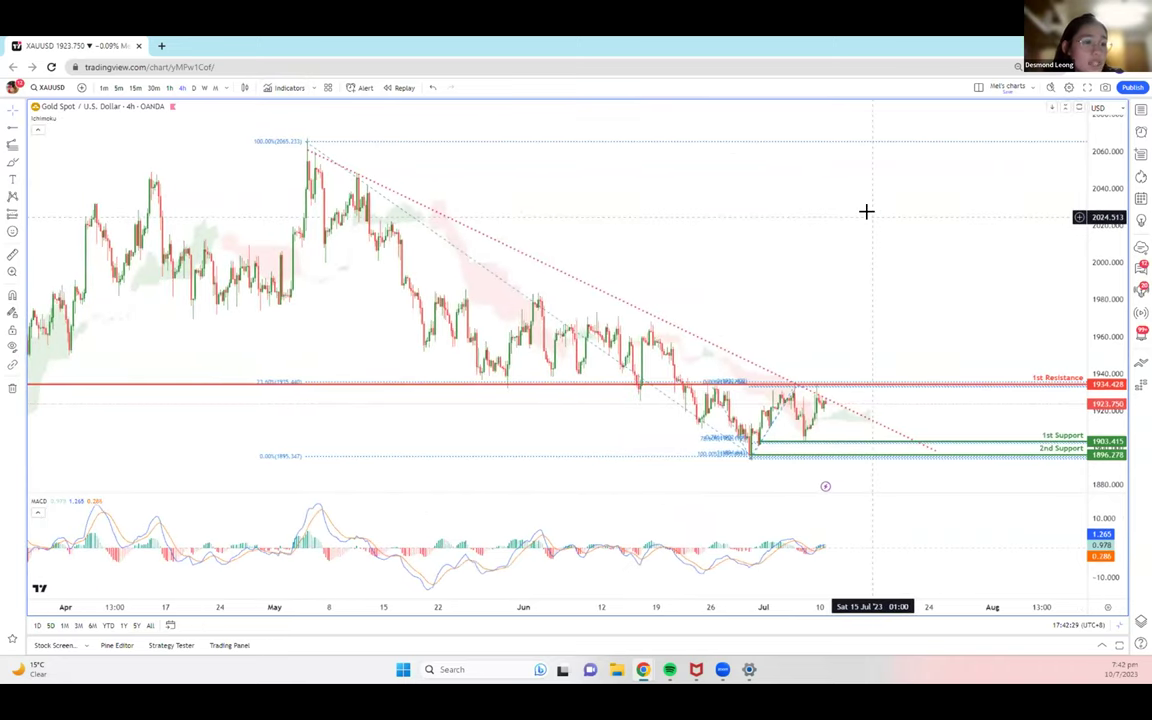
{"action": "scroll", "coordinate": [866, 211], "scroll_direction": "up", "scroll_amount": 1}
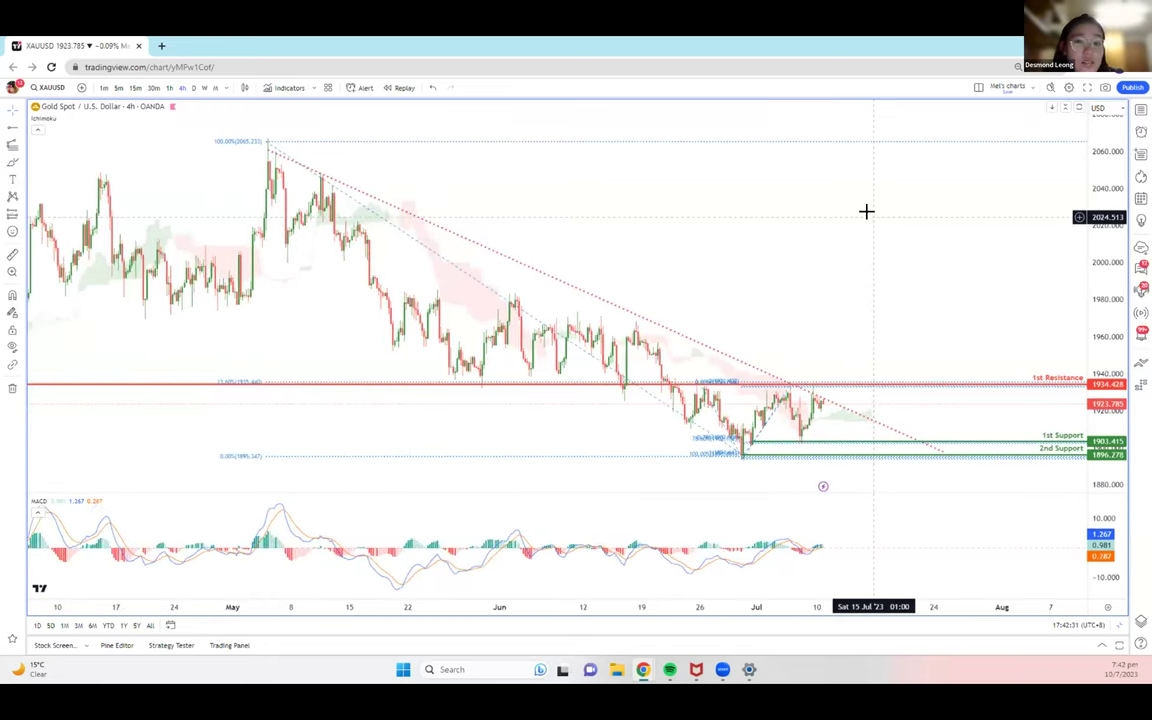
{"action": "scroll", "coordinate": [866, 211], "scroll_direction": "up", "scroll_amount": 1}
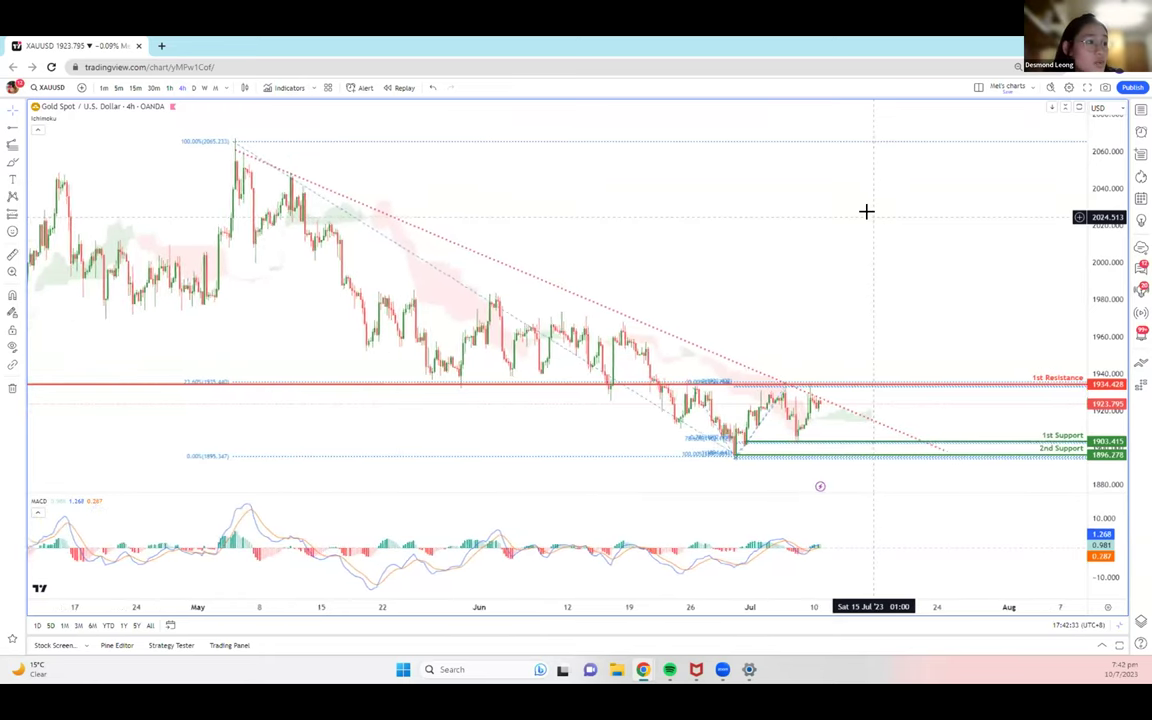
{"action": "left_click_drag", "start_coordinate": [846, 249], "coordinate": [822, 233]}
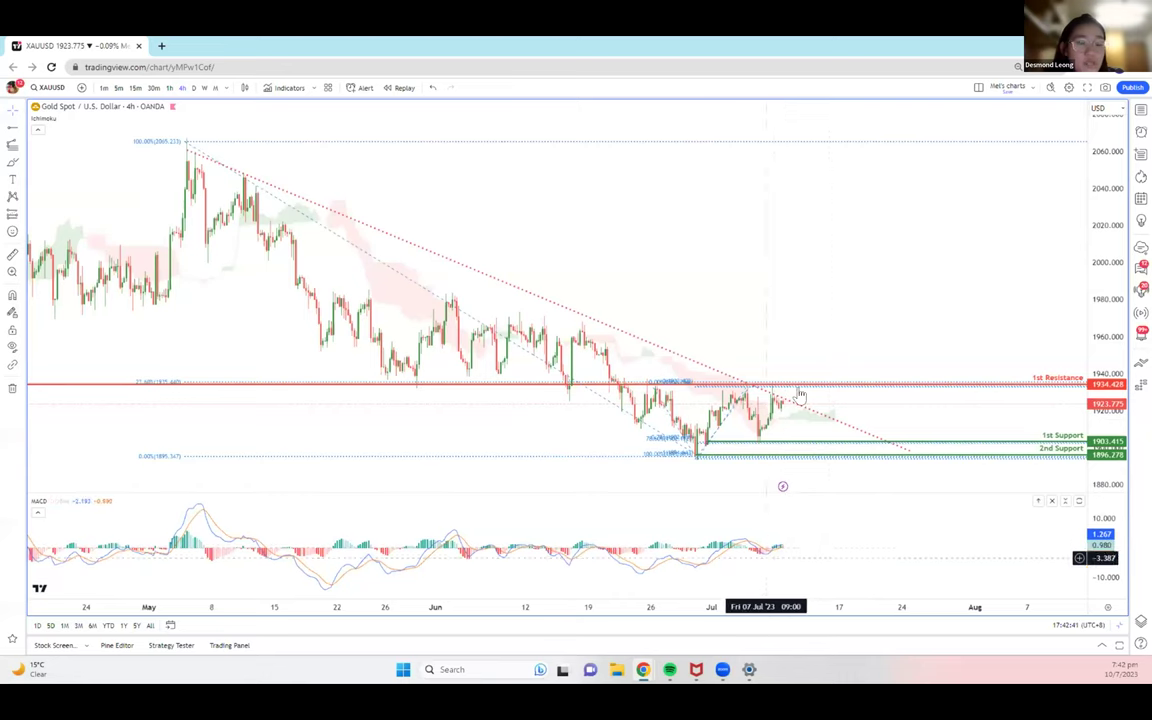
{"action": "scroll", "coordinate": [826, 345], "scroll_direction": "up", "scroll_amount": 2}
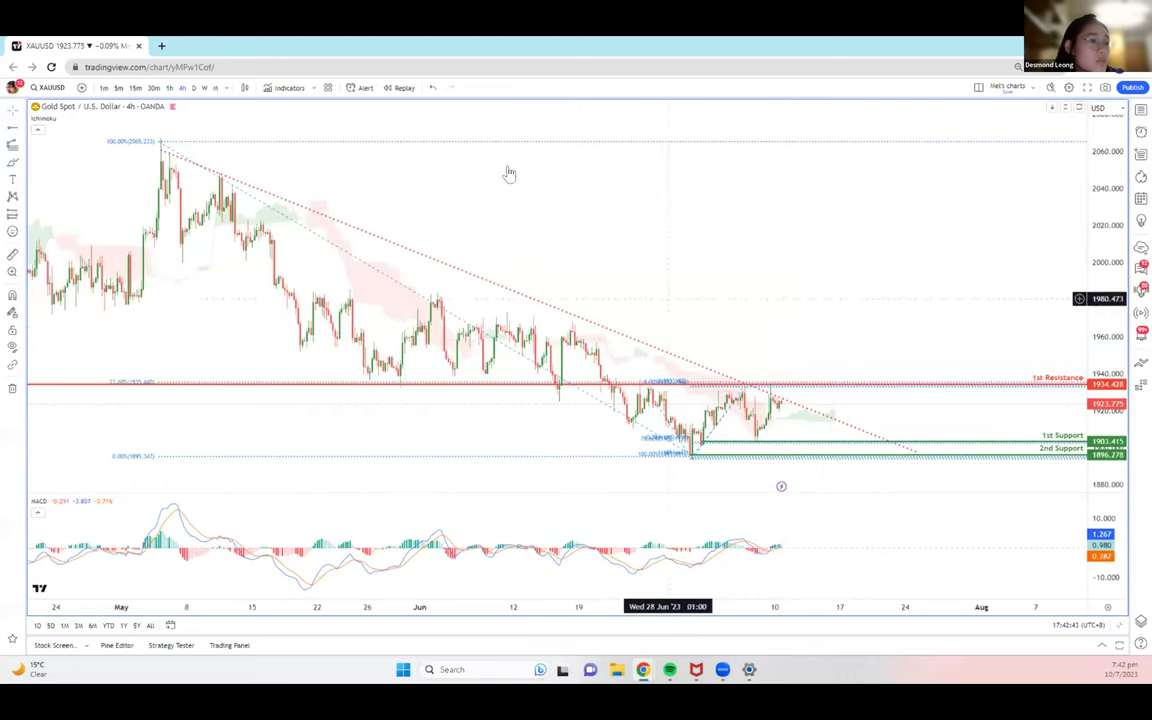
Add a Relative Strength Index pane below MACD
{"action": "left_click", "coordinate": [266, 87]}
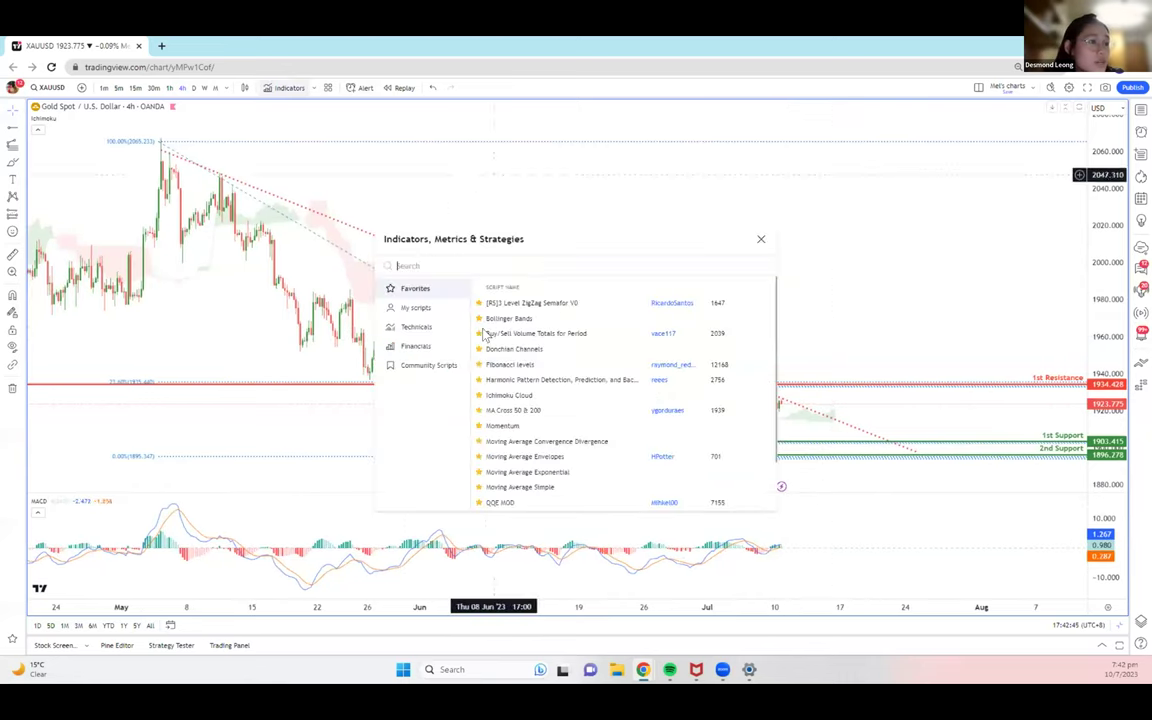
{"action": "scroll", "coordinate": [548, 456], "scroll_direction": "down", "scroll_amount": 2}
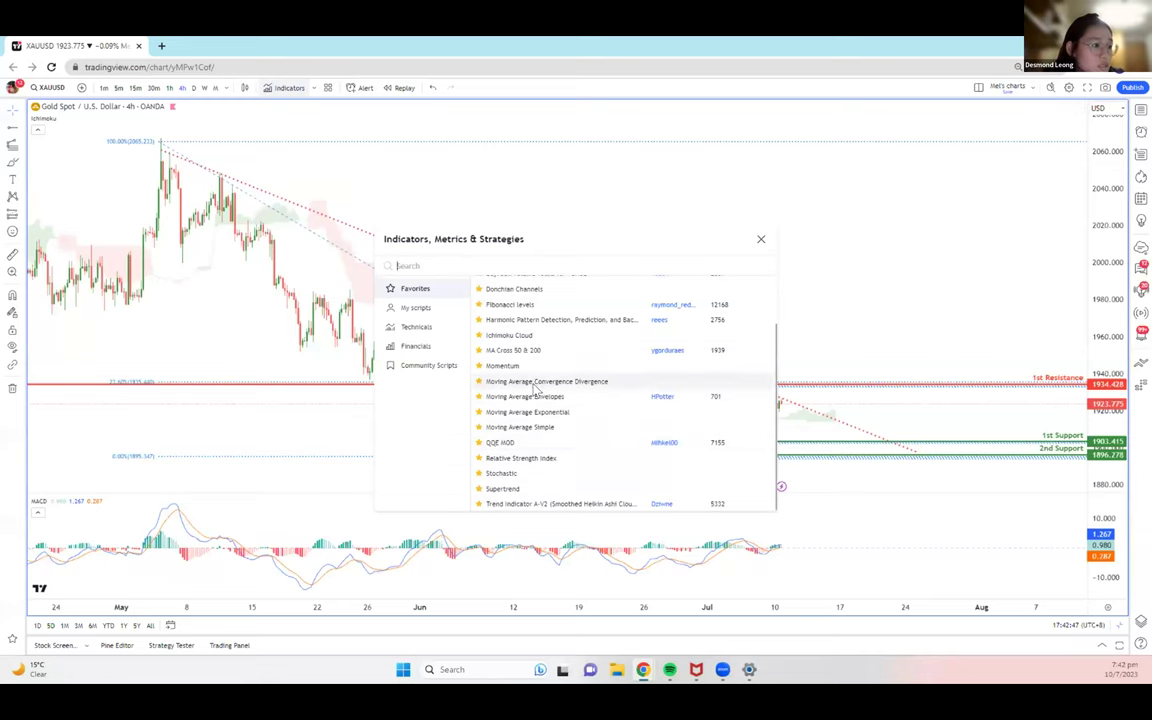
{"action": "left_click", "coordinate": [761, 239]}
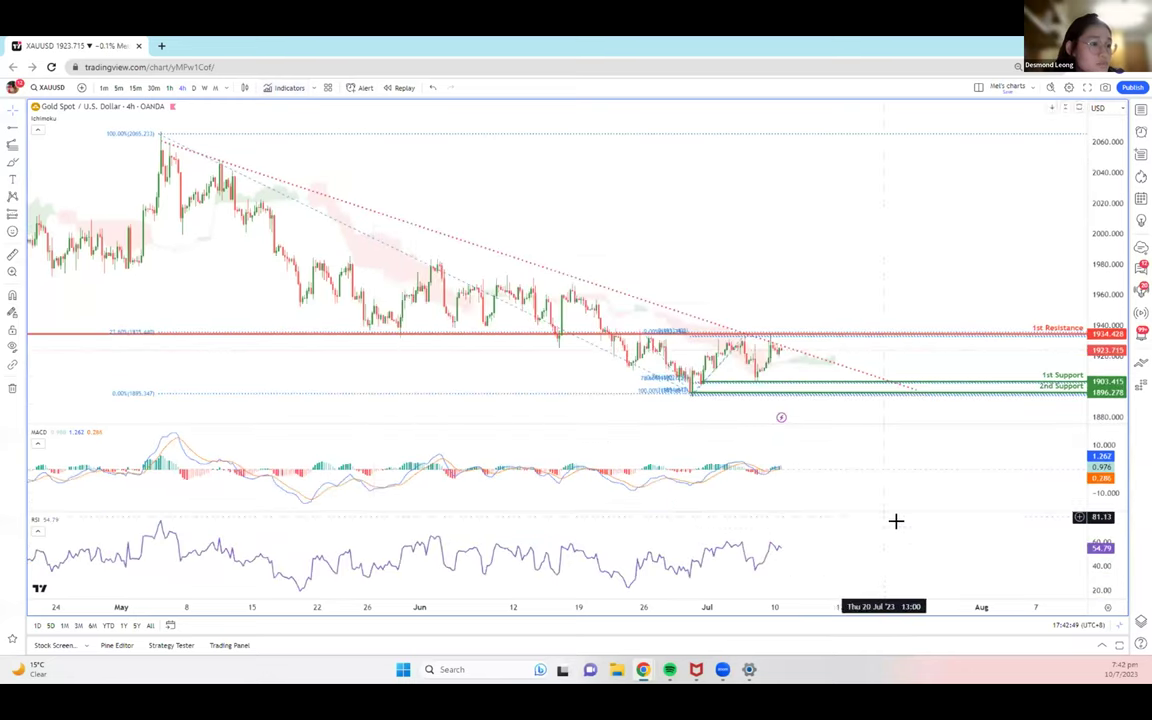
{"action": "scroll", "coordinate": [820, 528], "scroll_direction": "up", "scroll_amount": 2}
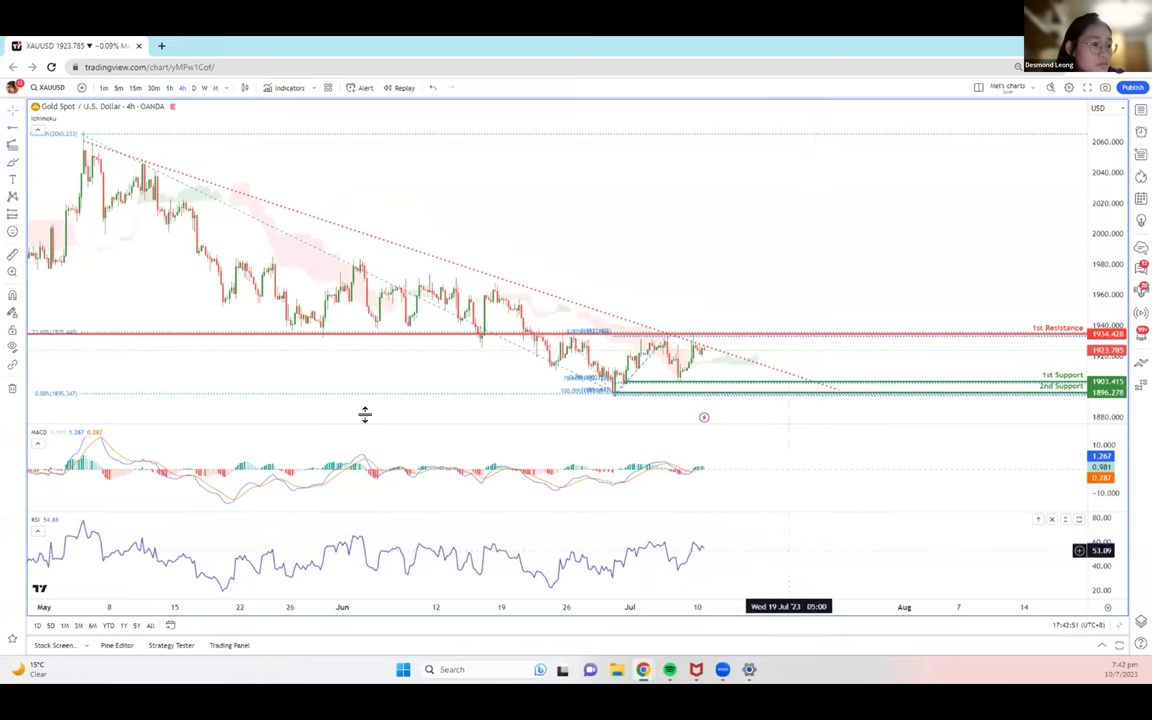
Draw a rising trend line in the RSI pane from the late-June low into mid-July
{"action": "left_click", "coordinate": [21, 131]}
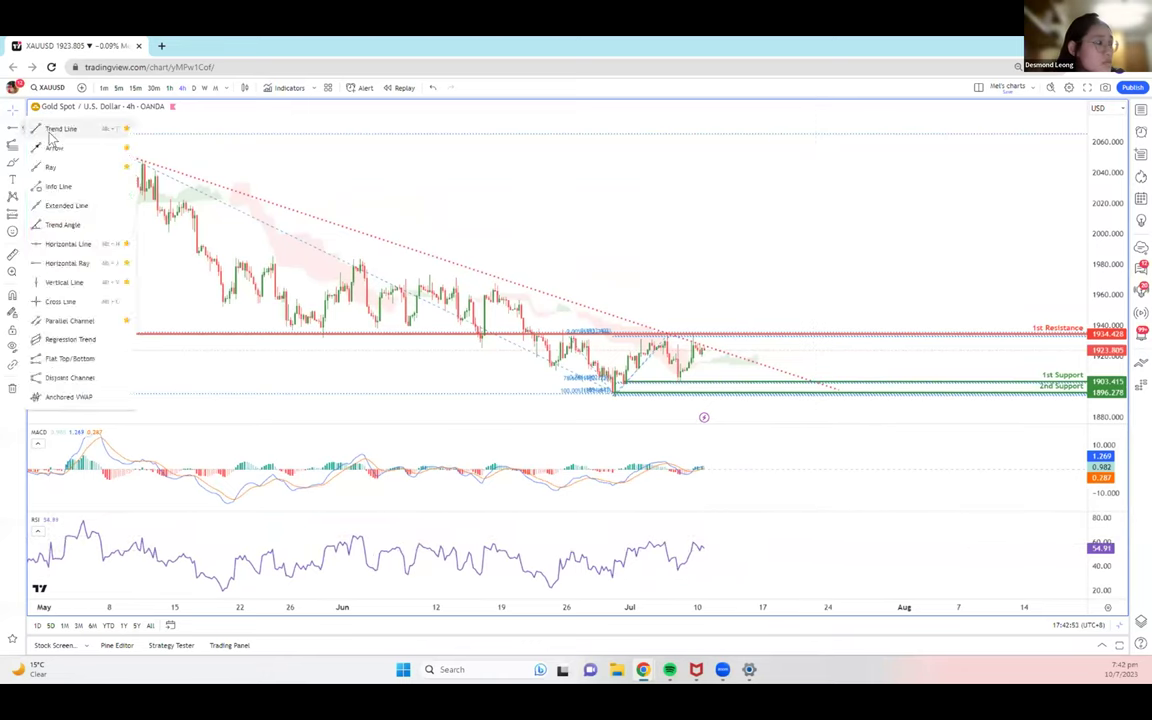
{"action": "left_click", "coordinate": [55, 129]}
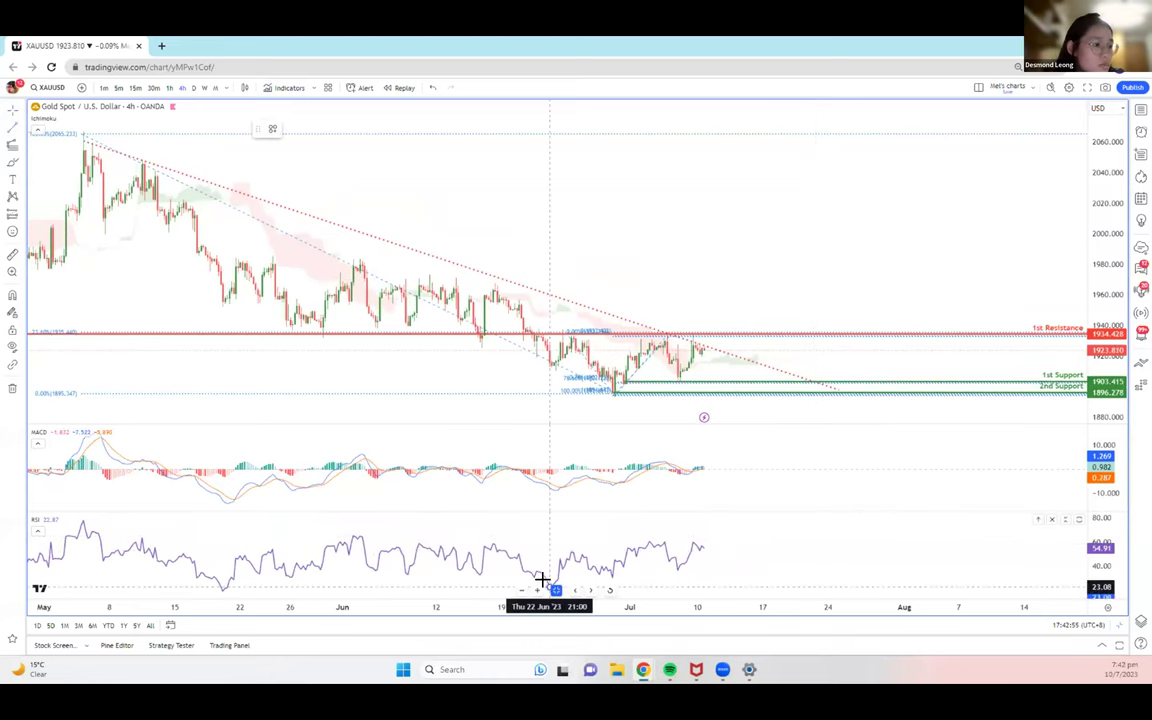
{"action": "left_click", "coordinate": [556, 588]}
{"action": "left_click", "coordinate": [770, 560]}
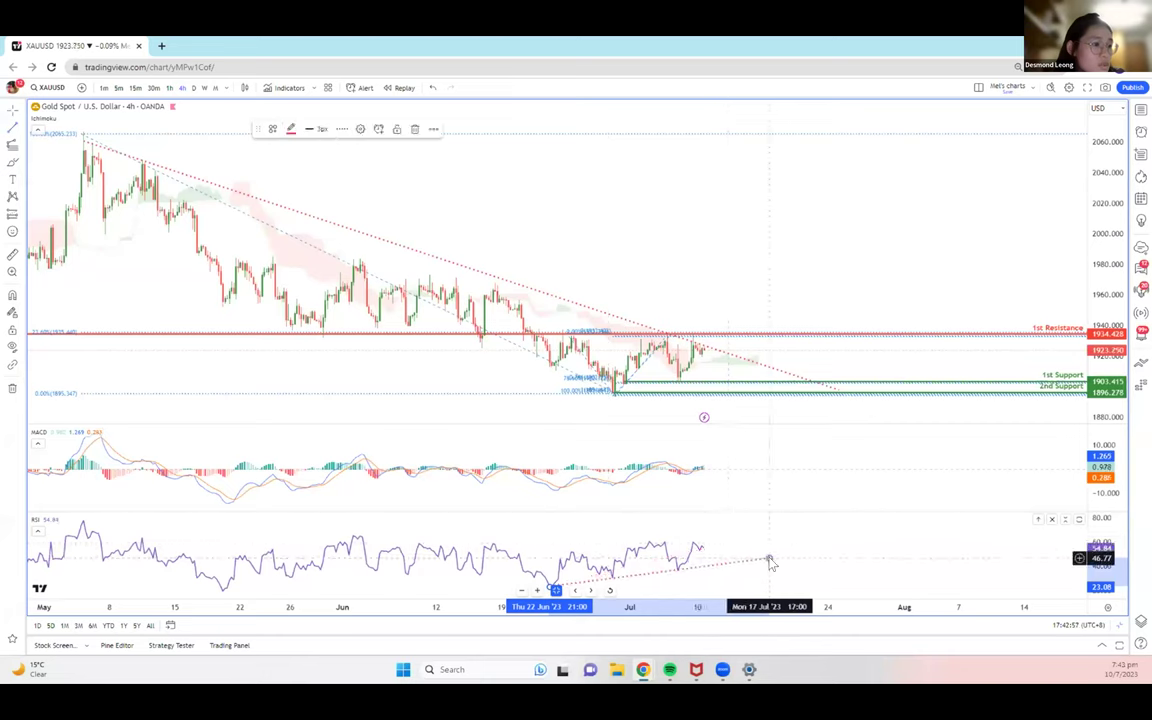
{"action": "right_click", "coordinate": [290, 133]}
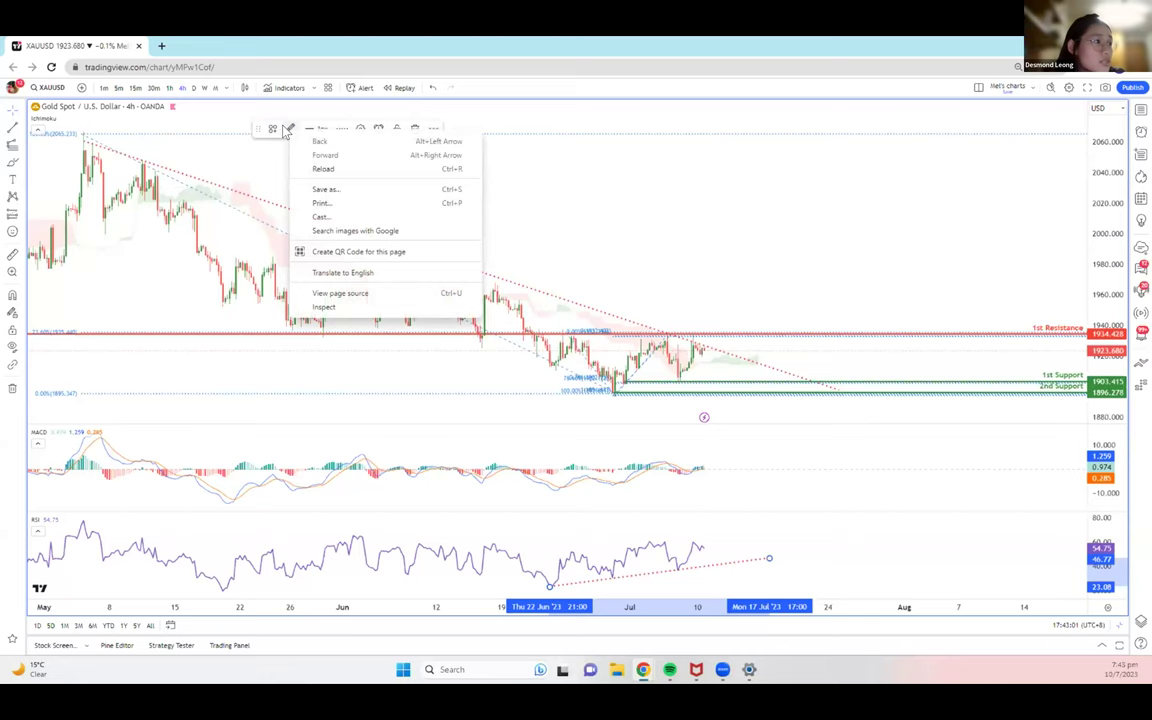
{"action": "left_click", "coordinate": [290, 130]}
{"action": "left_click", "coordinate": [329, 154]}
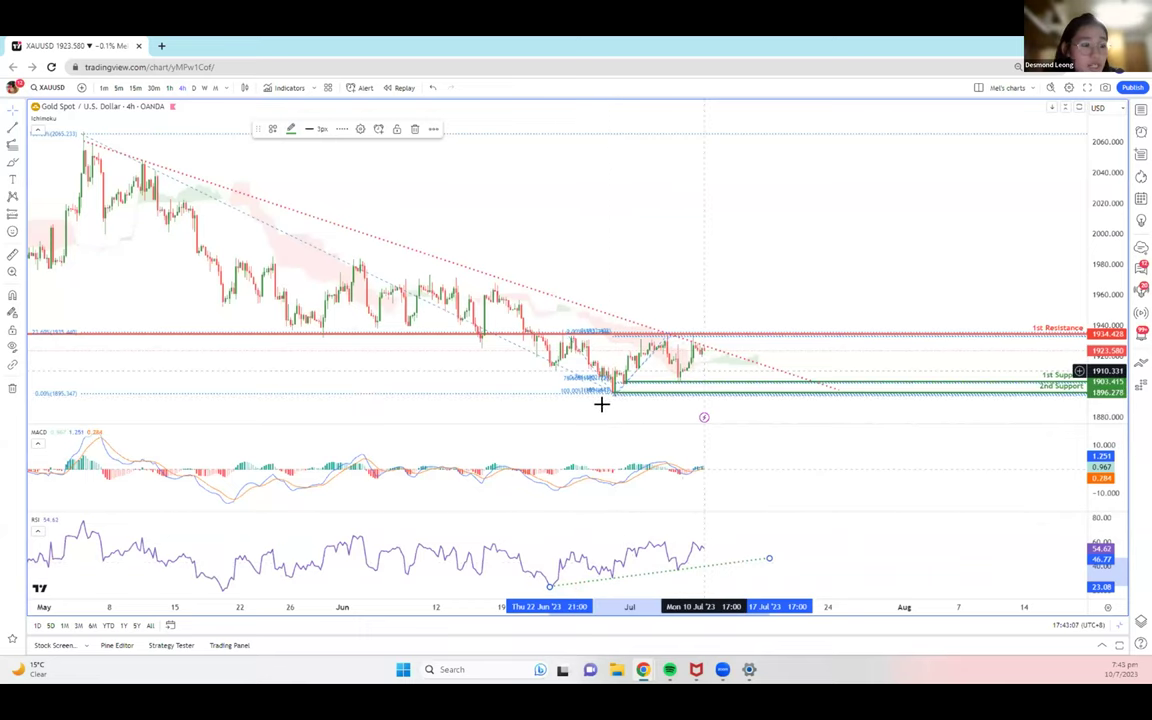
Move the red dotted trend line's start onto the early-May peak
{"action": "left_click_drag", "start_coordinate": [800, 501], "coordinate": [750, 501]}
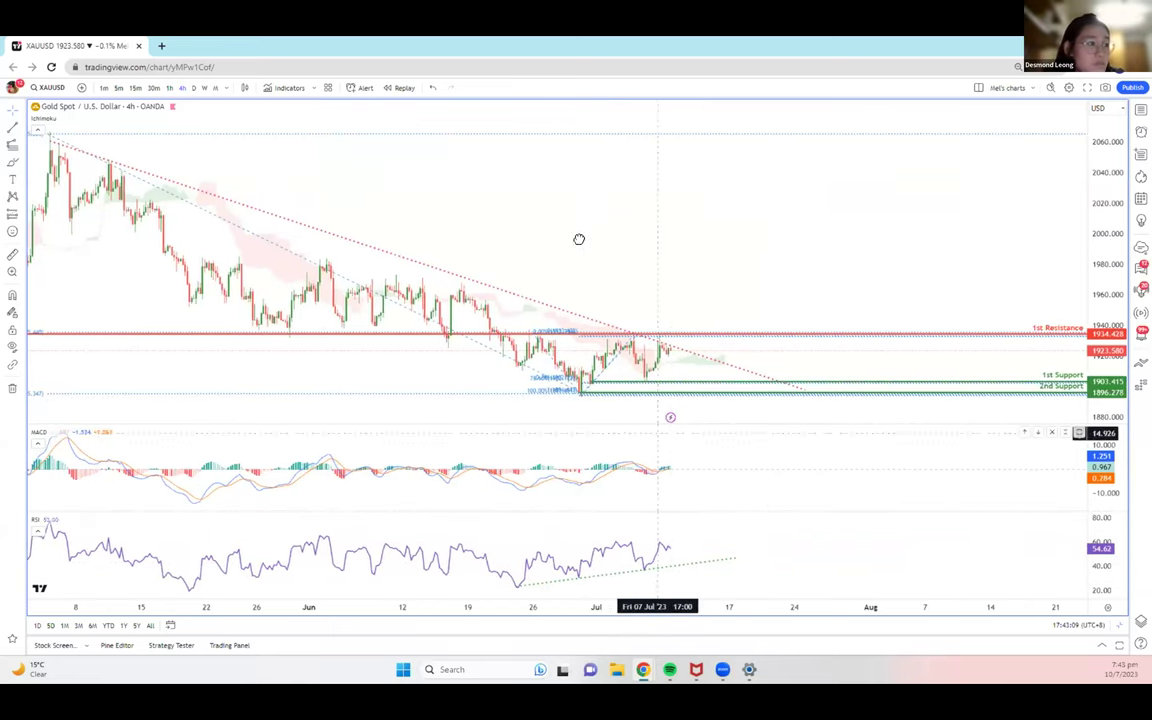
{"action": "left_click_drag", "start_coordinate": [579, 239], "coordinate": [743, 239]}
{"action": "scroll", "coordinate": [745, 240], "scroll_direction": "down", "scroll_amount": 1}
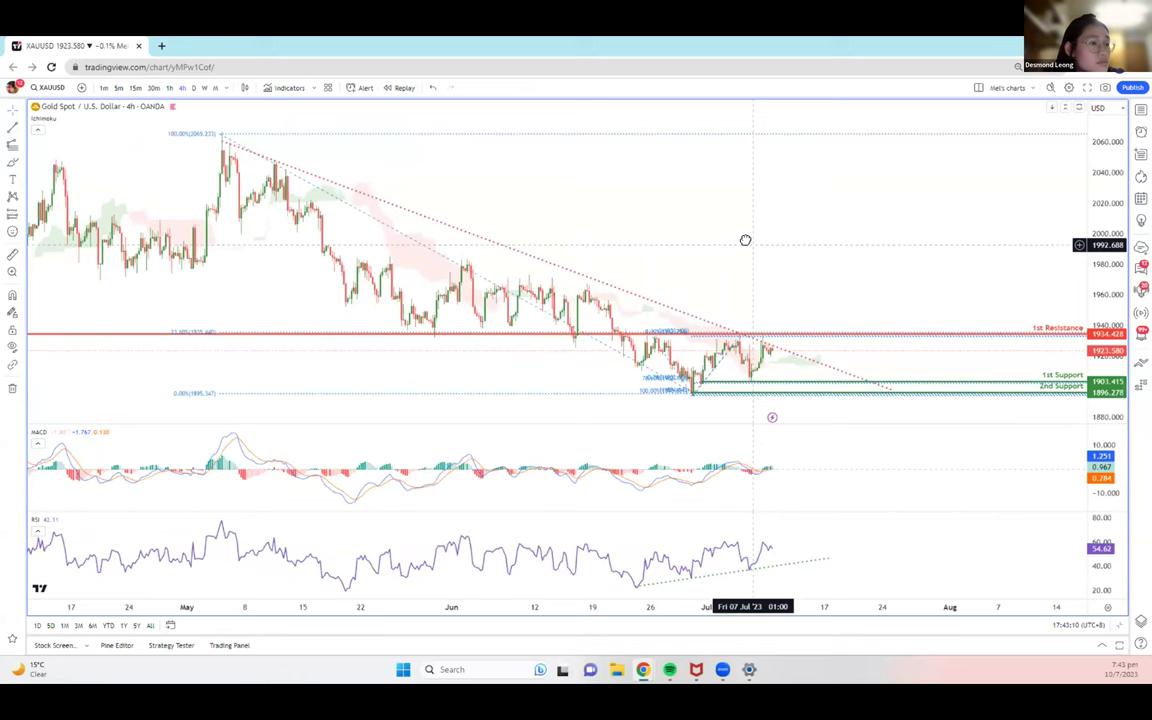
{"action": "scroll", "coordinate": [745, 240], "scroll_direction": "down", "scroll_amount": 2}
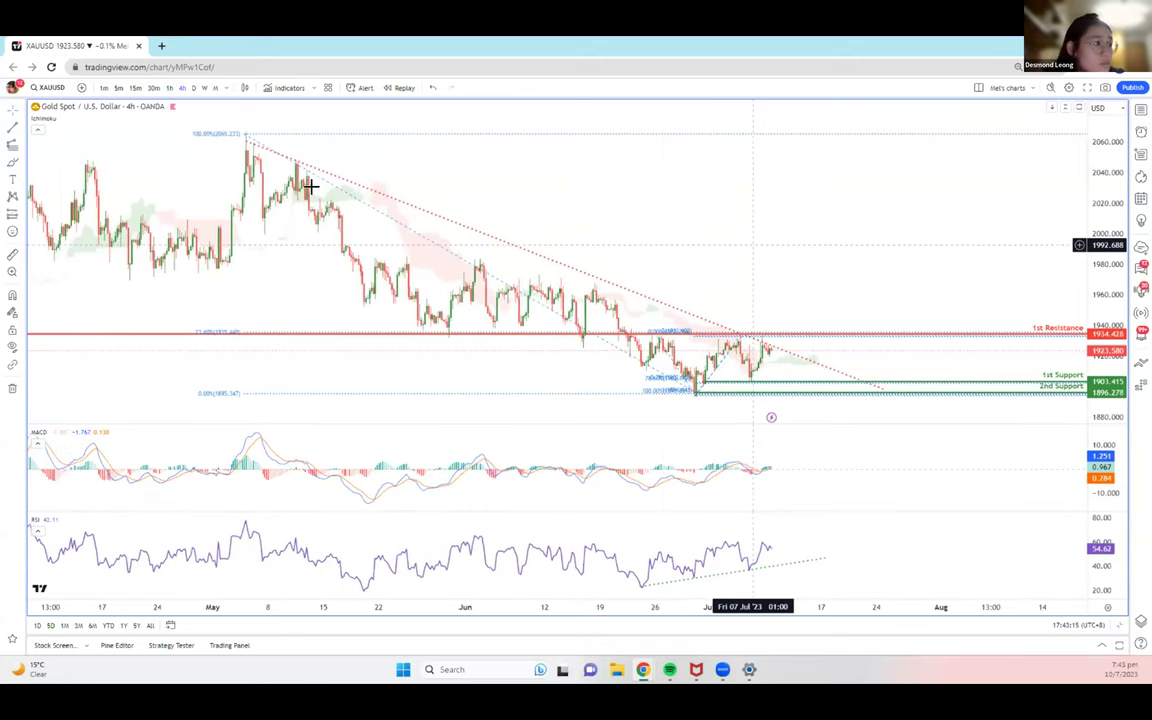
{"action": "left_click_drag", "start_coordinate": [800, 270], "coordinate": [774, 270]}
{"action": "scroll", "coordinate": [774, 270], "scroll_direction": "up", "scroll_amount": 2}
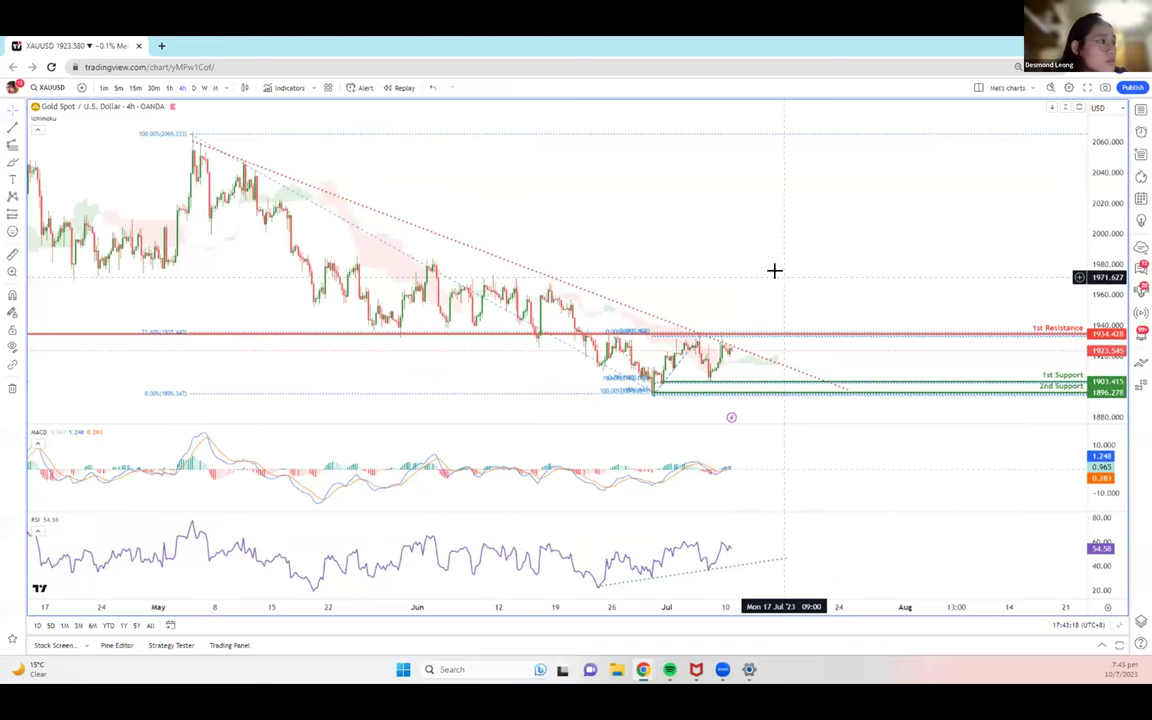
{"action": "left_click", "coordinate": [204, 140]}
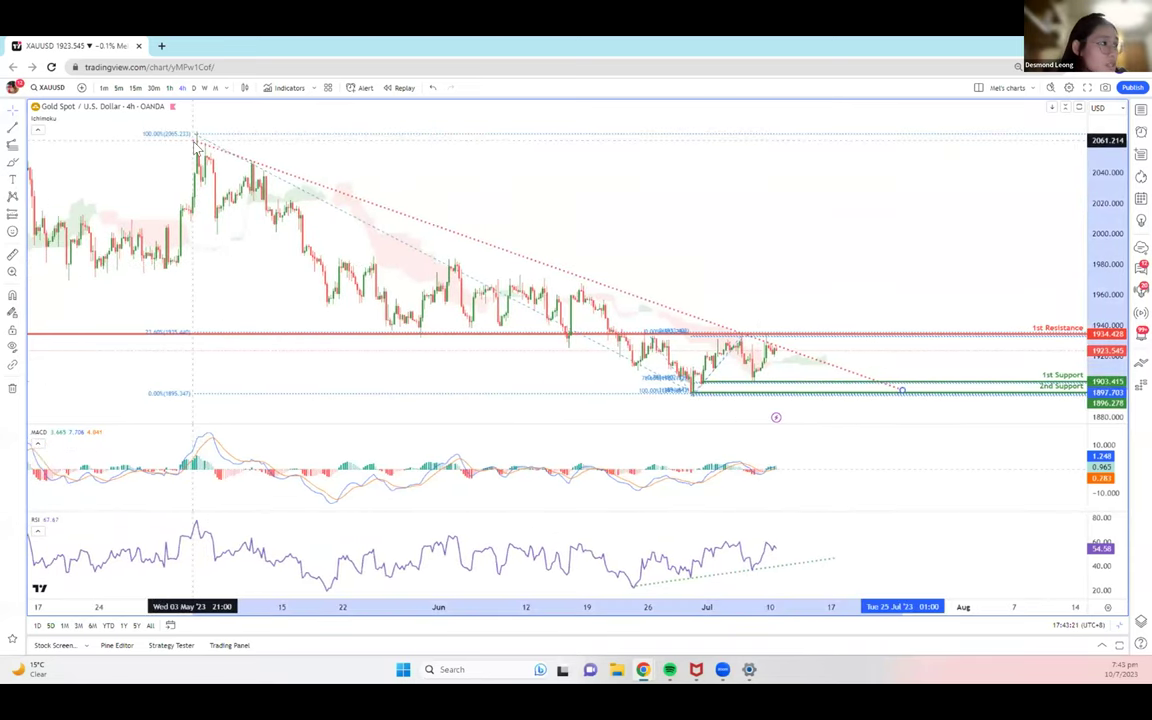
{"action": "left_click_drag", "start_coordinate": [195, 140], "coordinate": [198, 144]}
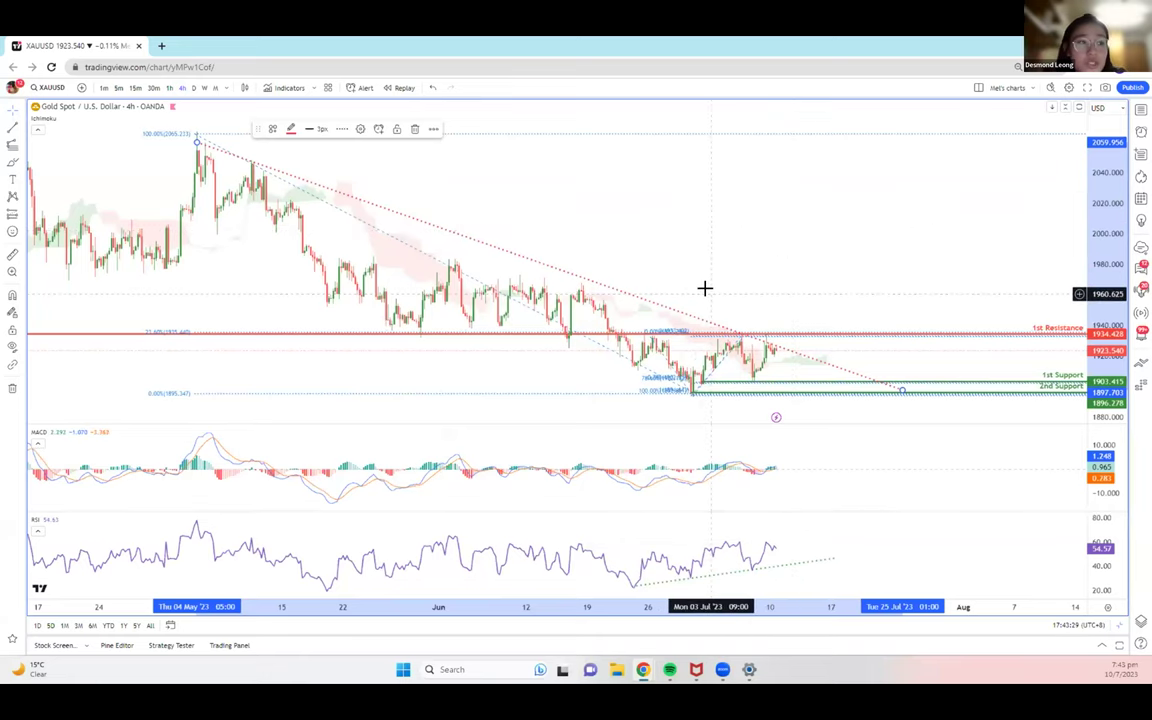
Pull the red trend line's end back to 18 July and review the marked-up chart
{"action": "scroll", "coordinate": [728, 255], "scroll_direction": "up", "scroll_amount": 3}
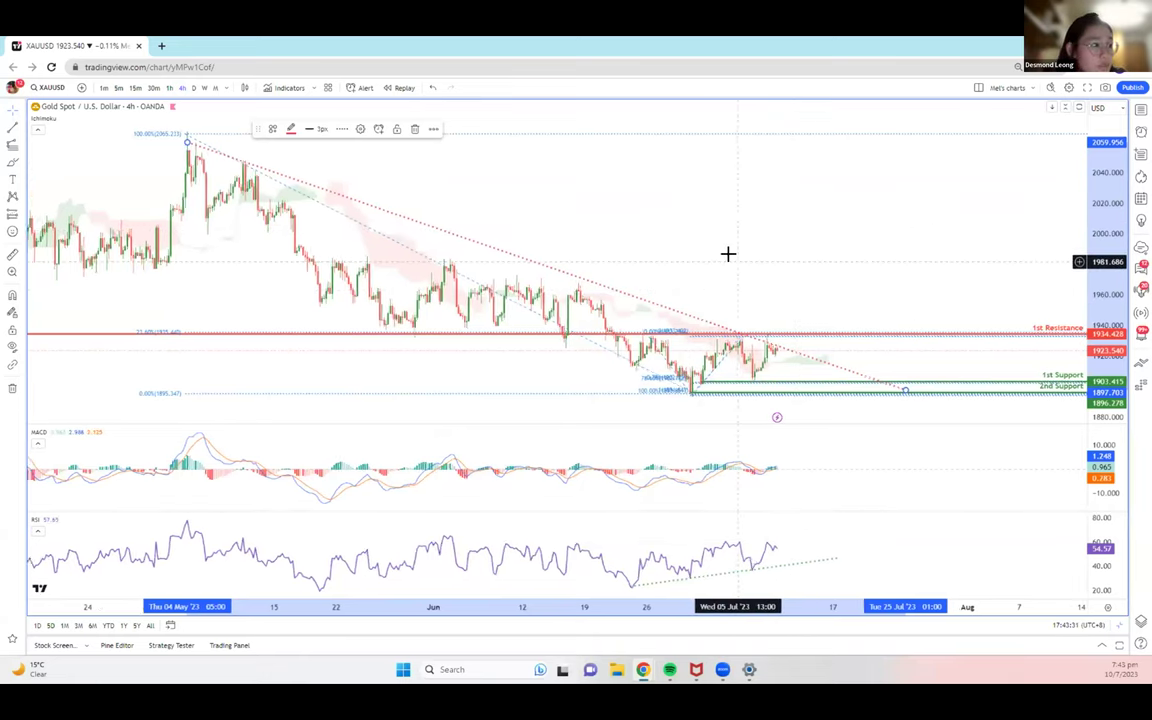
{"action": "scroll", "coordinate": [890, 365], "scroll_direction": "right", "scroll_amount": 2}
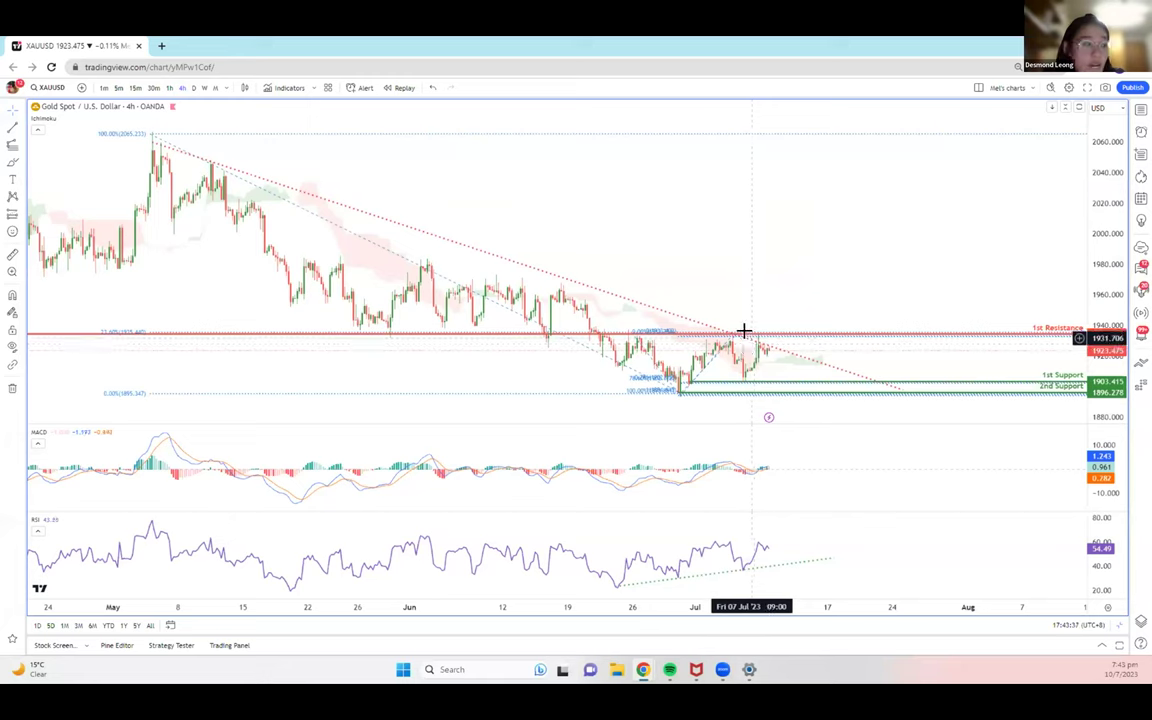
{"action": "left_click_drag", "start_coordinate": [905, 393], "coordinate": [843, 390]}
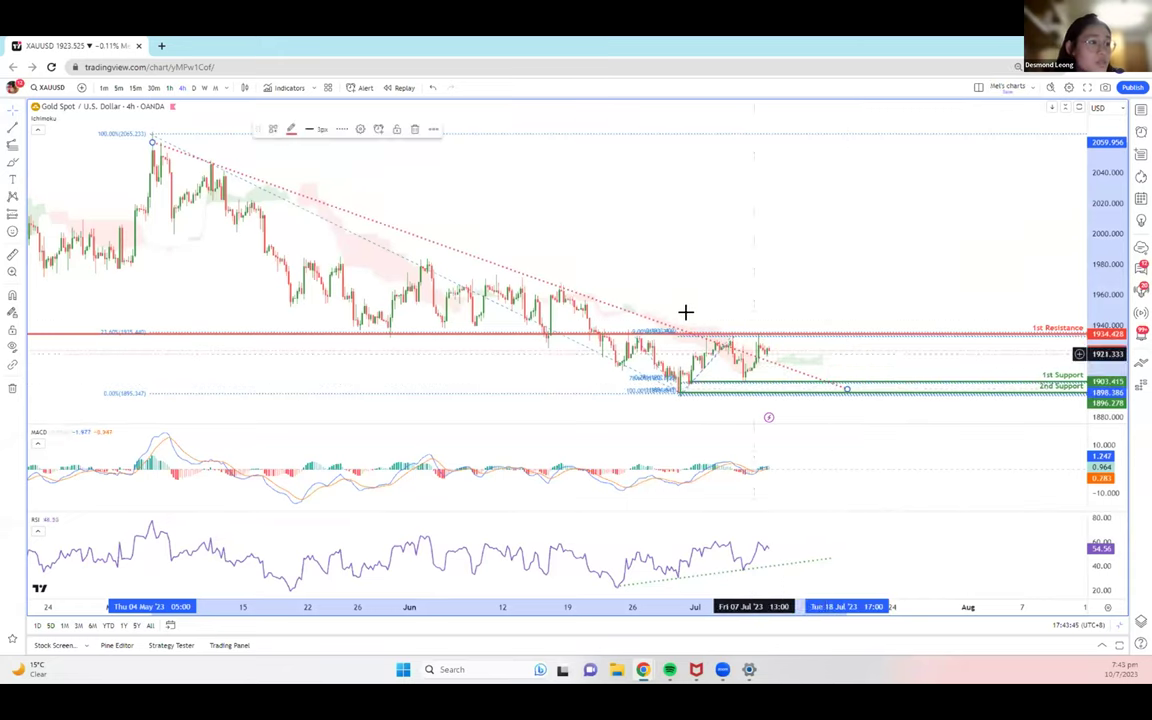
{"action": "scroll", "coordinate": [742, 311], "scroll_direction": "left", "scroll_amount": 3}
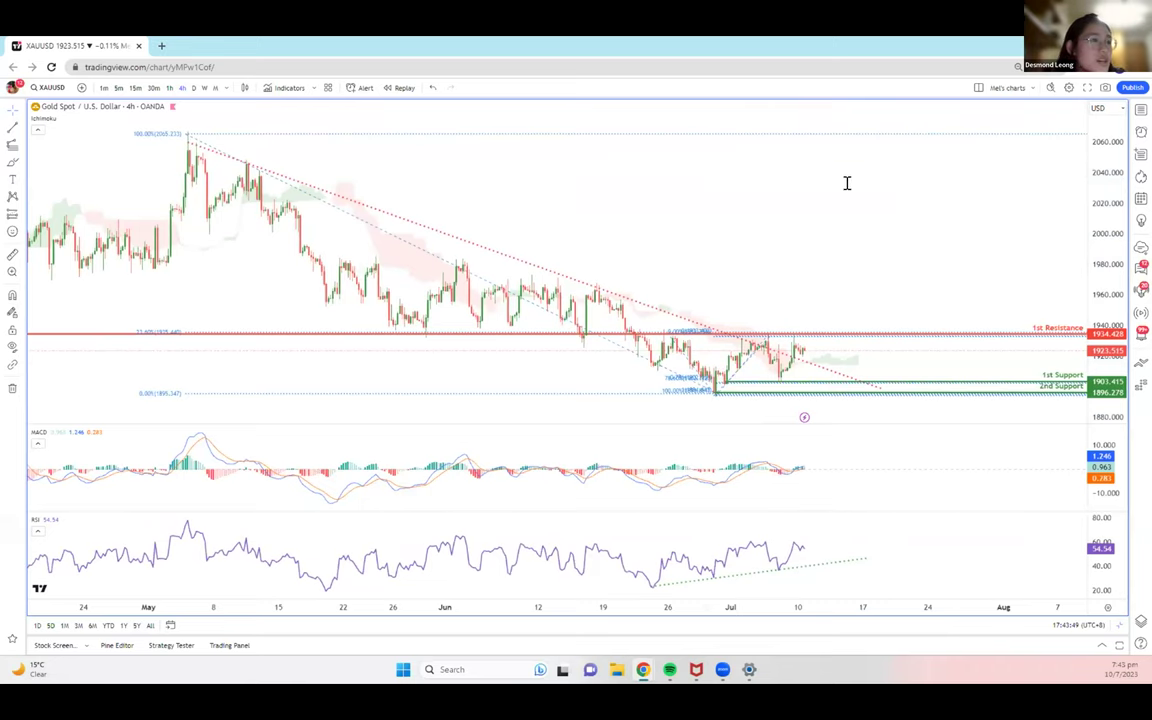
{"action": "scroll", "coordinate": [689, 231], "scroll_direction": "right", "scroll_amount": 5}
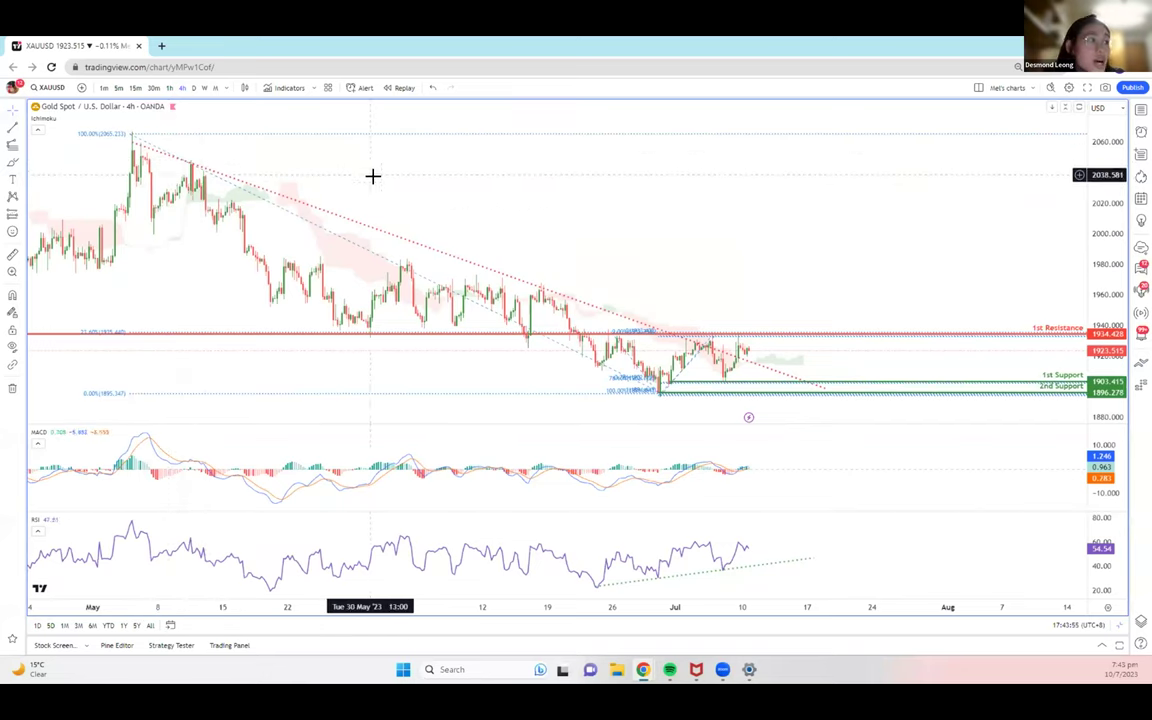
{"action": "left_click_drag", "start_coordinate": [535, 215], "coordinate": [587, 213]}
{"action": "scroll", "coordinate": [663, 226], "scroll_direction": "right", "scroll_amount": 3}
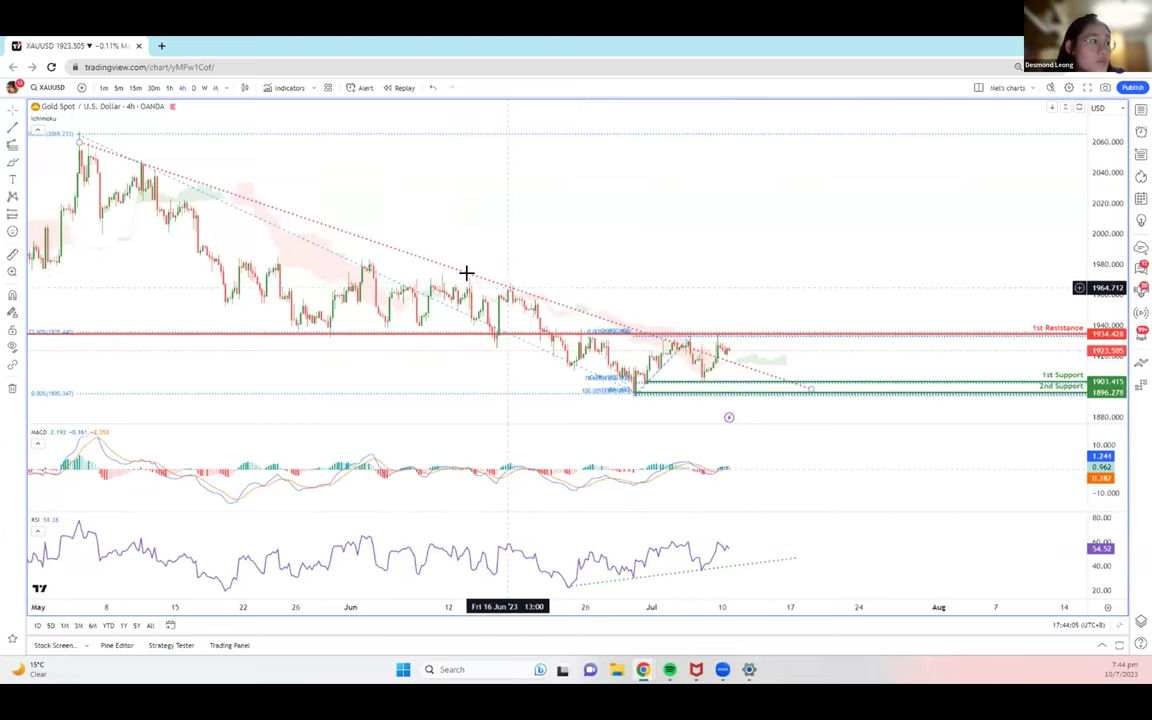
{"action": "left_click_drag", "start_coordinate": [501, 235], "coordinate": [532, 234]}
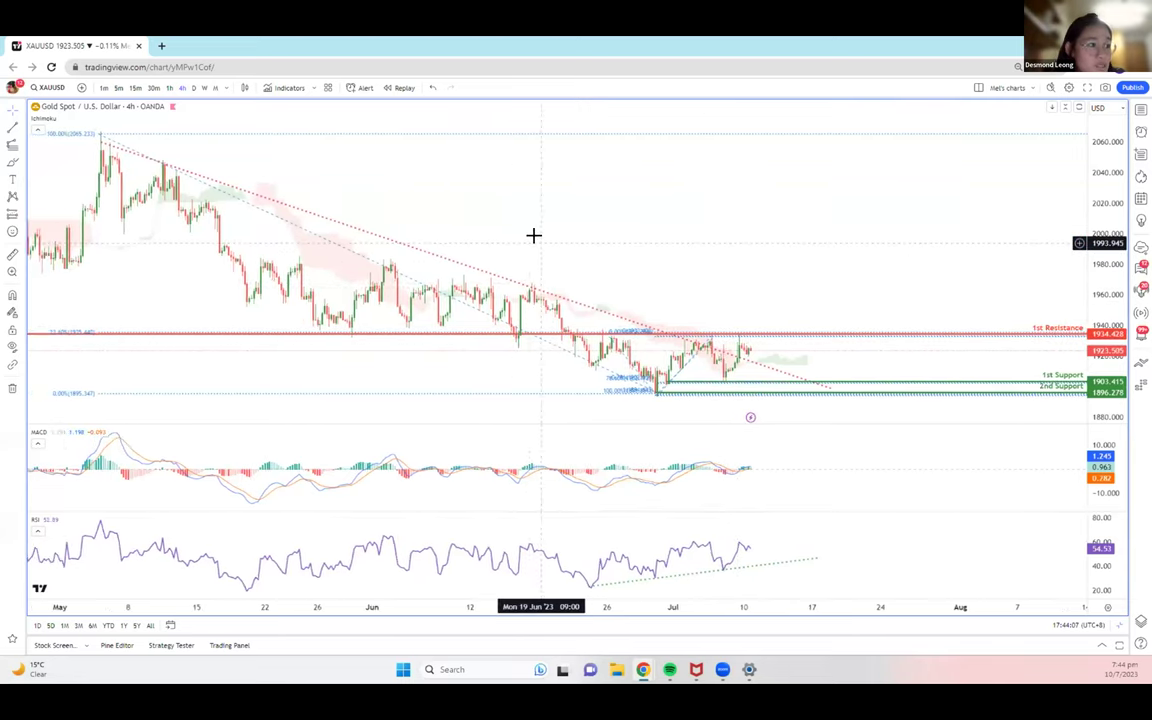
{"action": "left_click_drag", "start_coordinate": [737, 212], "coordinate": [584, 216]}
{"action": "scroll", "coordinate": [584, 216], "scroll_direction": "up", "scroll_amount": 2}
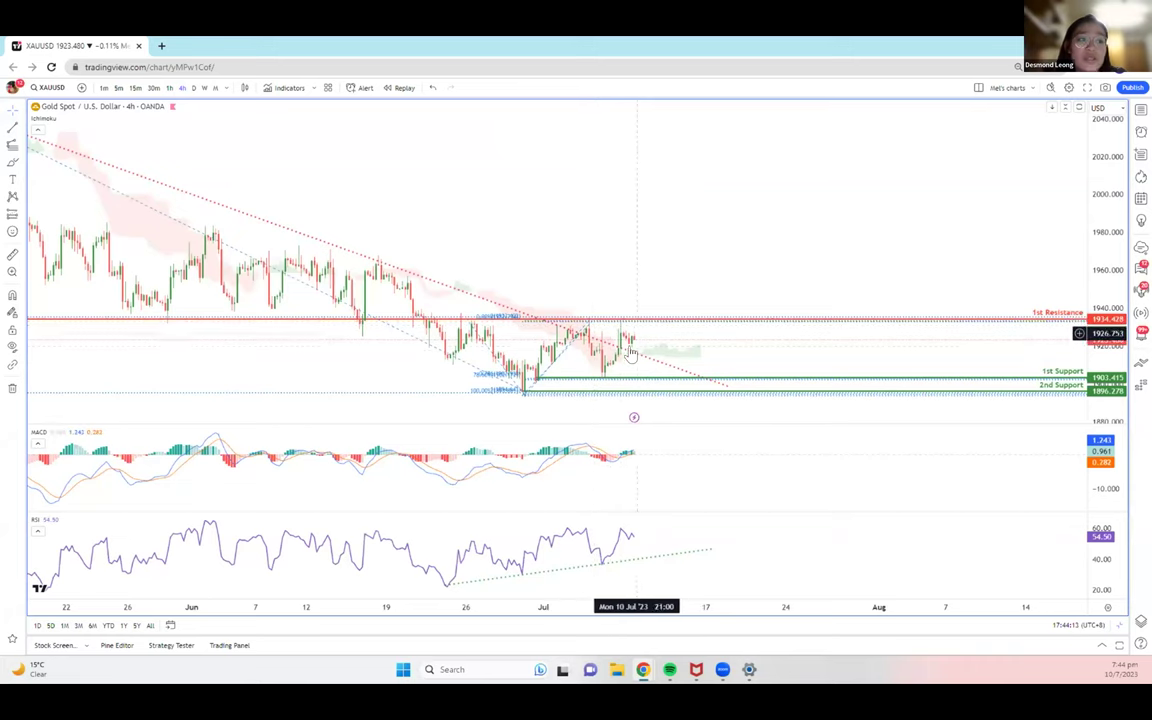
{"action": "scroll", "coordinate": [676, 260], "scroll_direction": "left", "scroll_amount": 3}
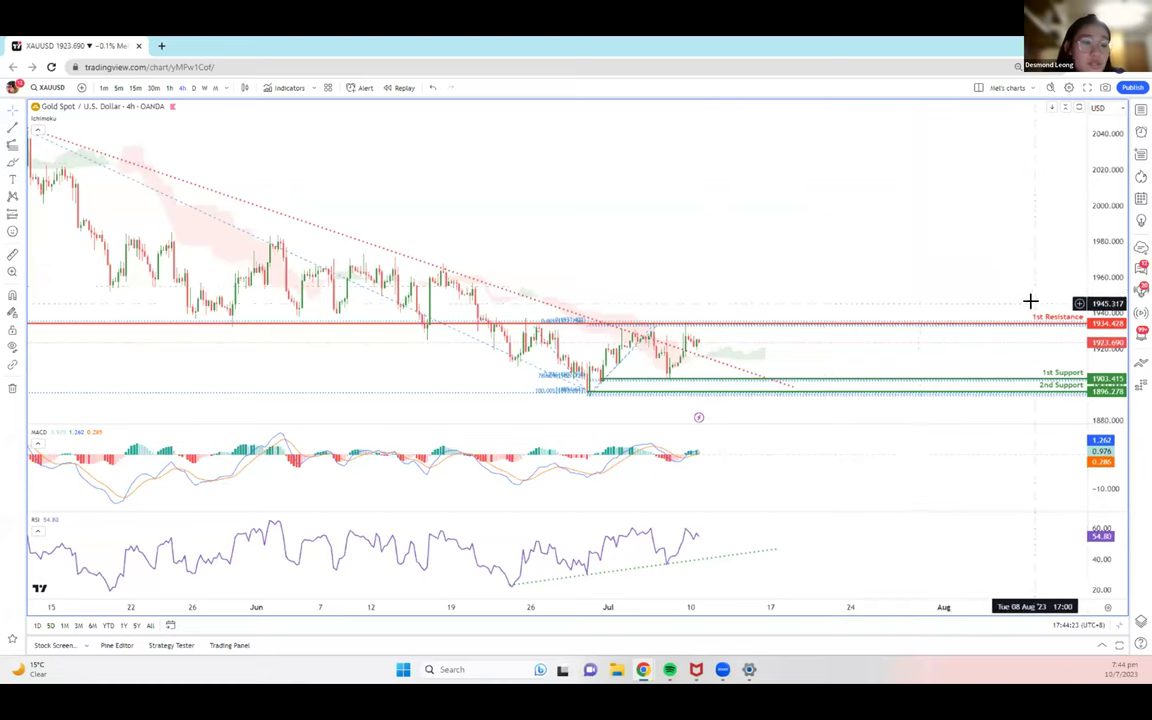
{"action": "left_click_drag", "start_coordinate": [828, 260], "coordinate": [928, 234]}
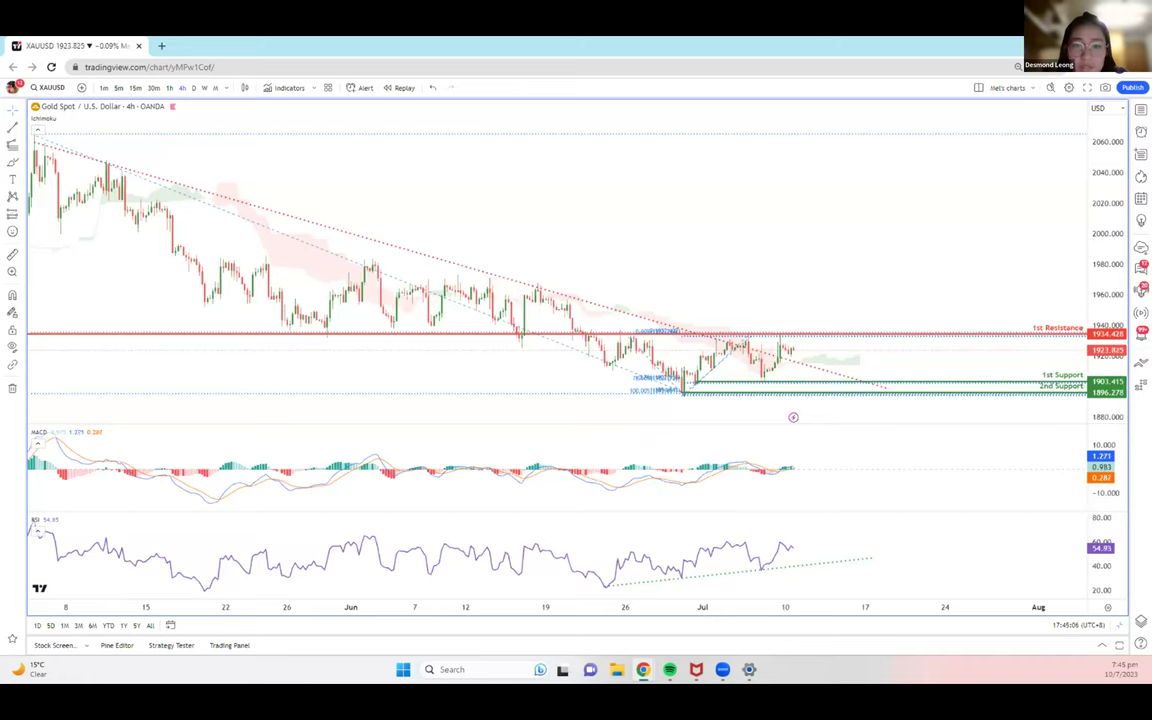
{"action": "left_click", "coordinate": [56, 89]}
Switch the chart to FXCM EURUSD and remove all its drawings and indicators
{"action": "type", "text": "EURUSD"}
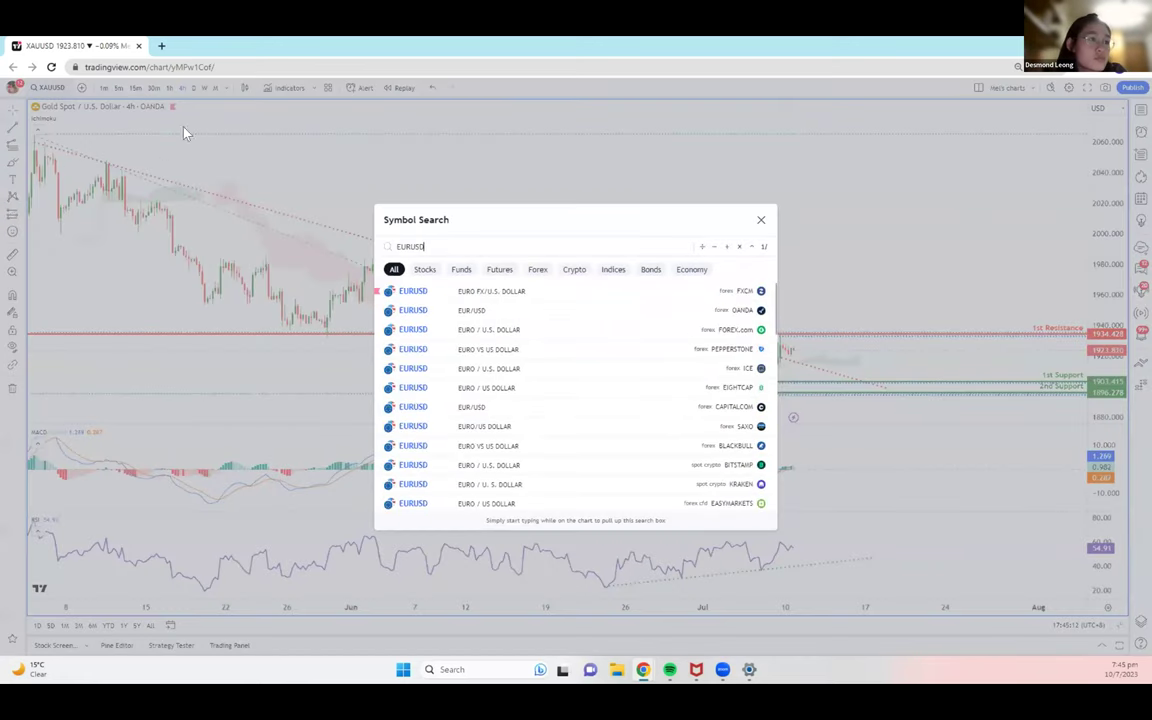
{"action": "left_click", "coordinate": [466, 292]}
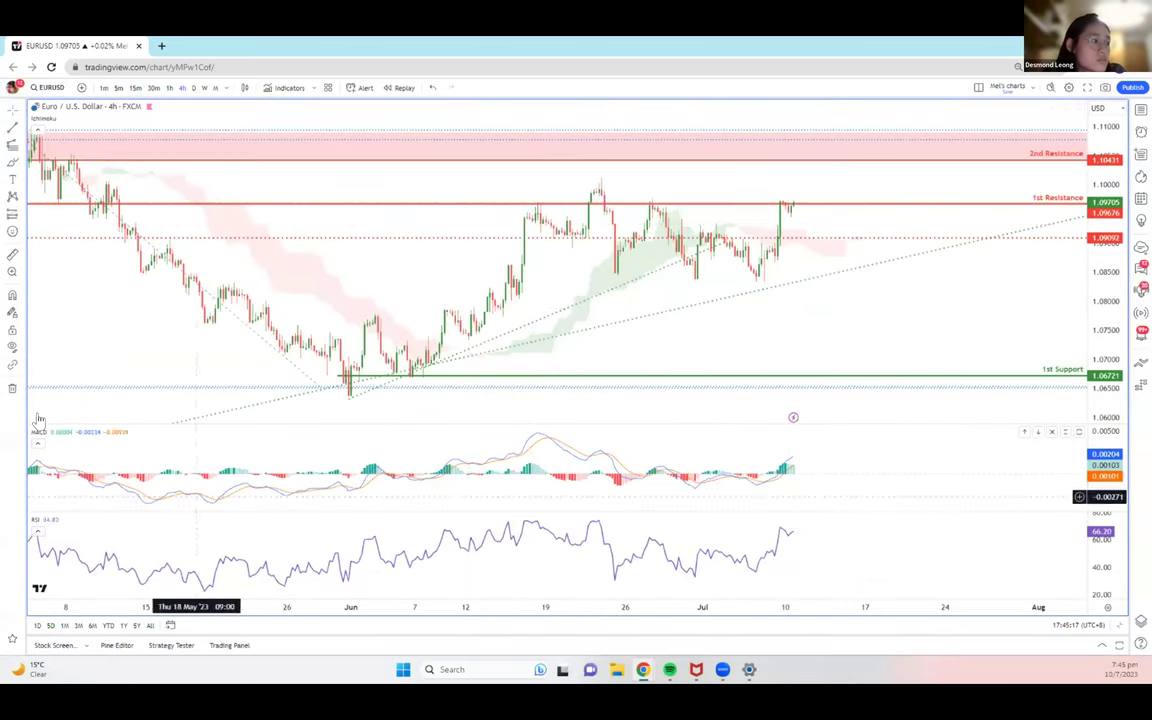
{"action": "left_click", "coordinate": [11, 390]}
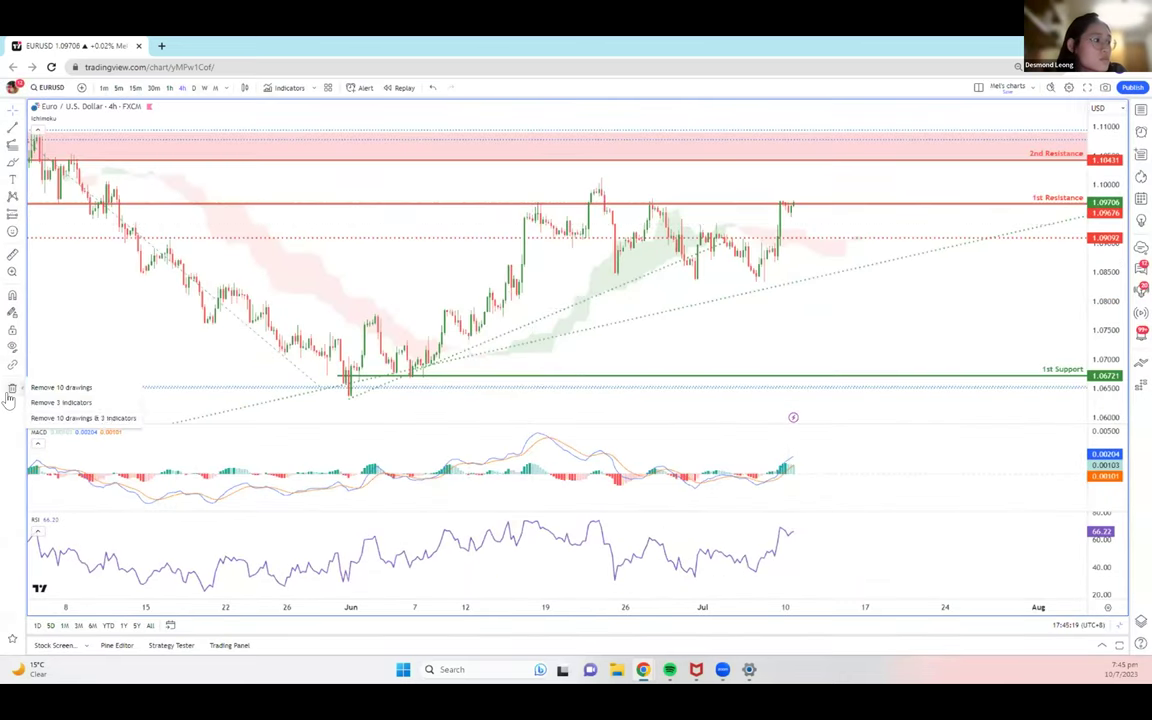
{"action": "left_click", "coordinate": [98, 418]}
{"action": "scroll", "coordinate": [386, 329], "scroll_direction": "down", "scroll_amount": 2}
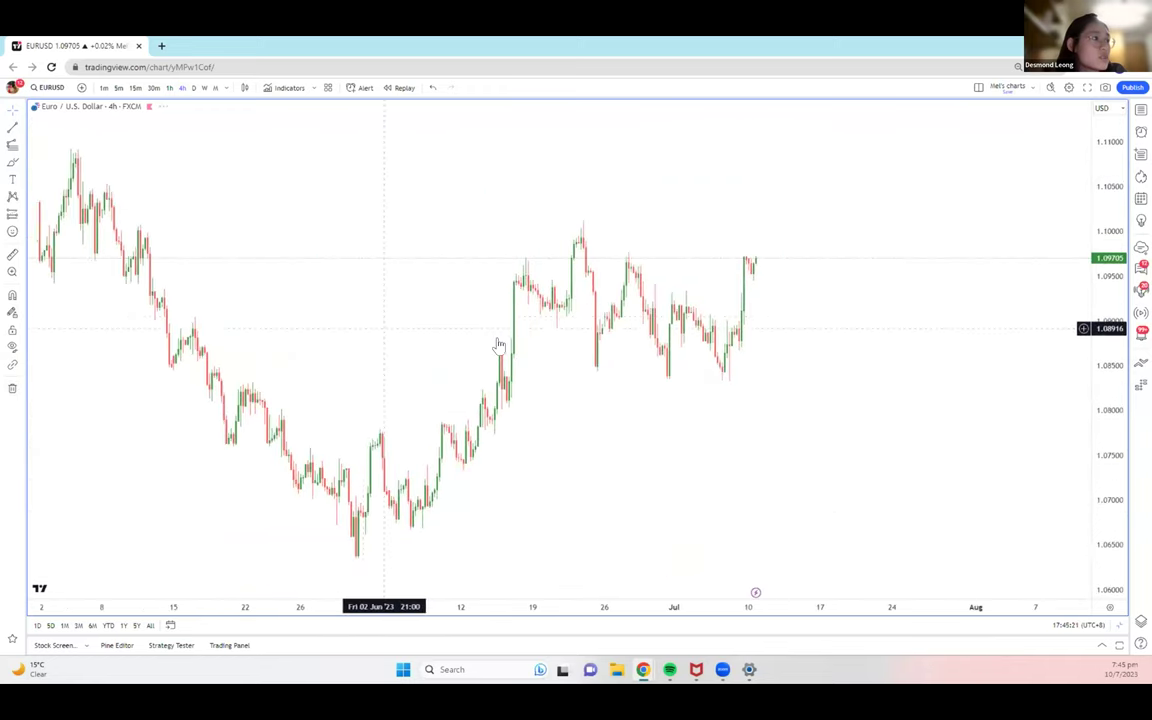
{"action": "left_click", "coordinate": [205, 88]}
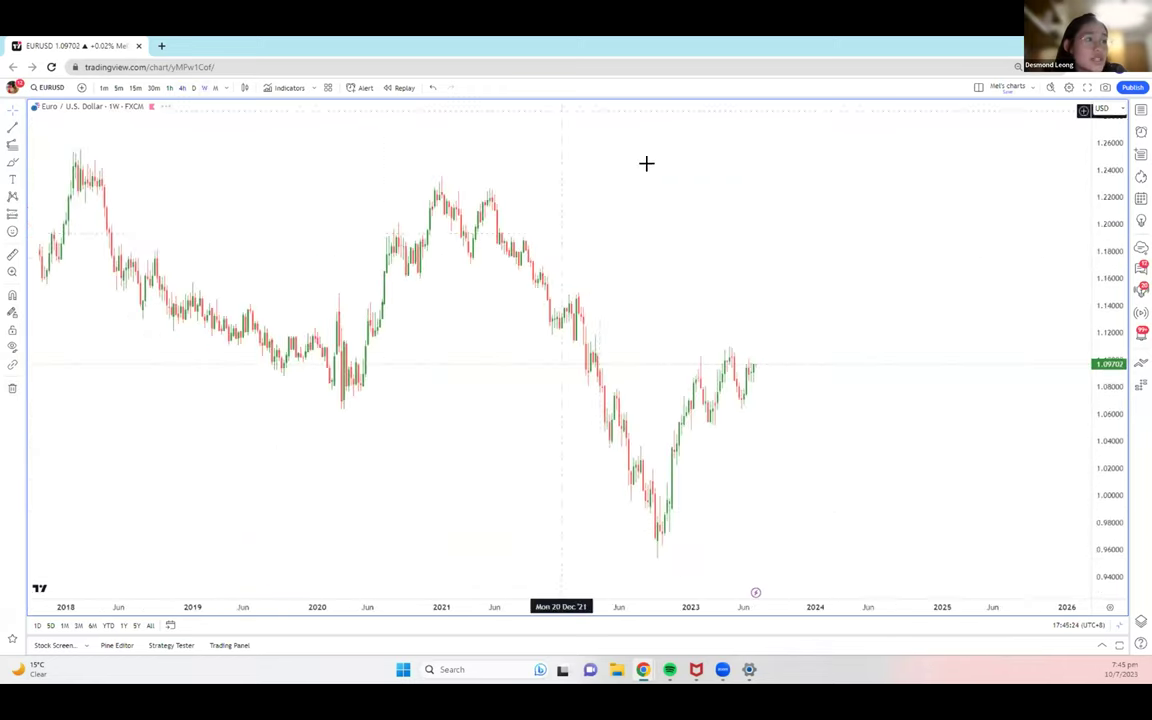
{"action": "scroll", "coordinate": [710, 230], "scroll_direction": "left", "scroll_amount": 2}
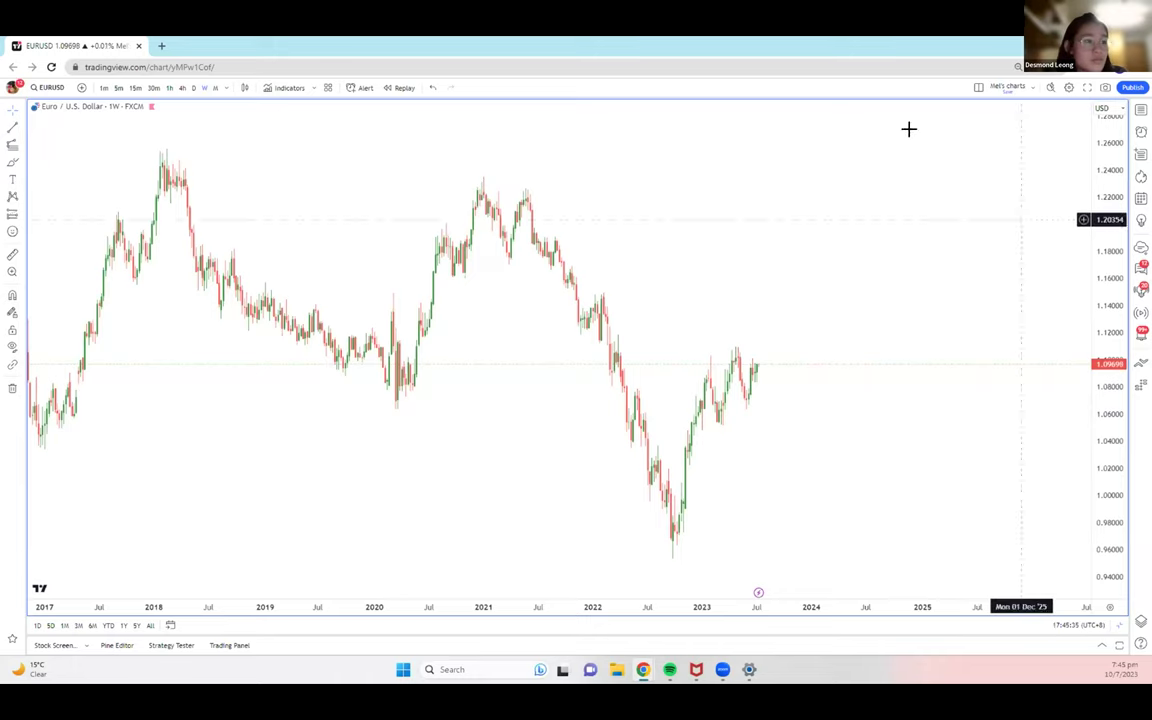
{"action": "scroll", "coordinate": [897, 280], "scroll_direction": "left", "scroll_amount": 2}
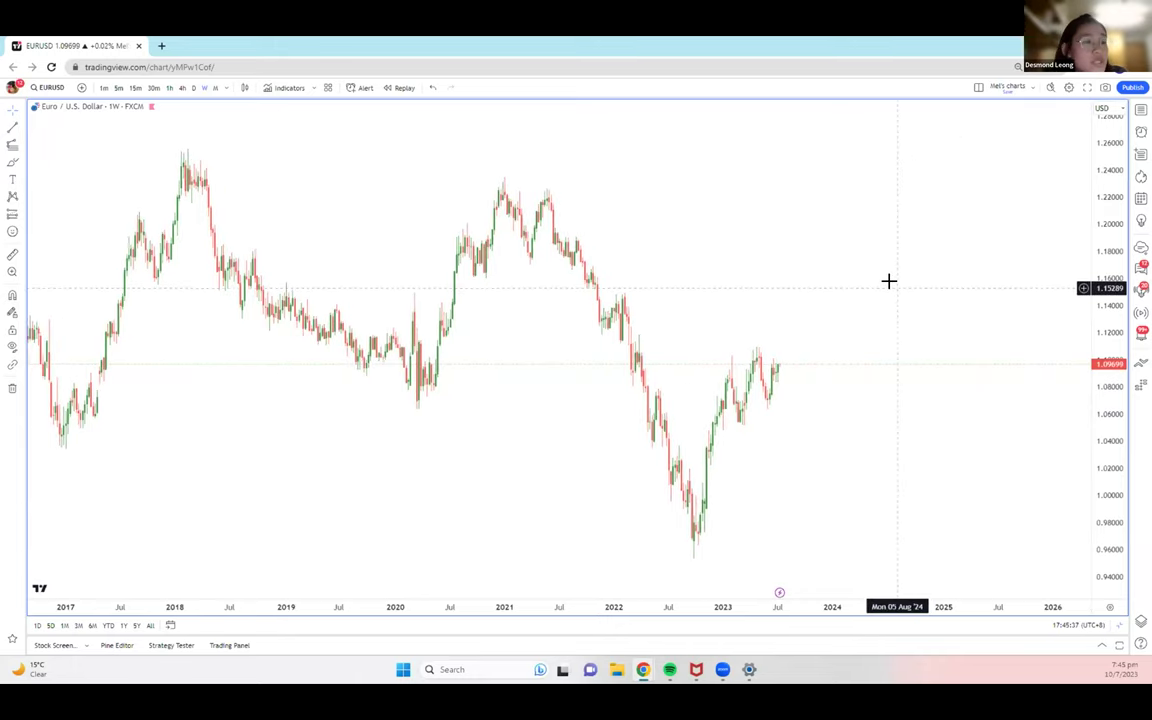
{"action": "scroll", "coordinate": [889, 281], "scroll_direction": "right", "scroll_amount": 4}
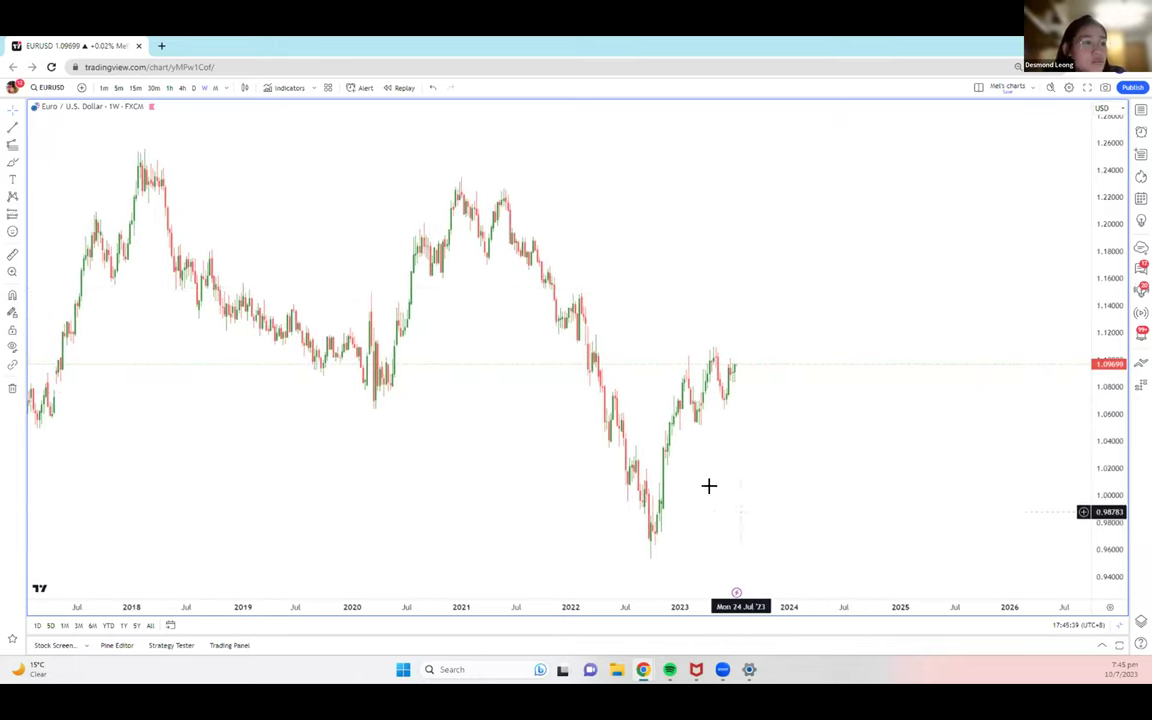
{"action": "left_click", "coordinate": [193, 88]}
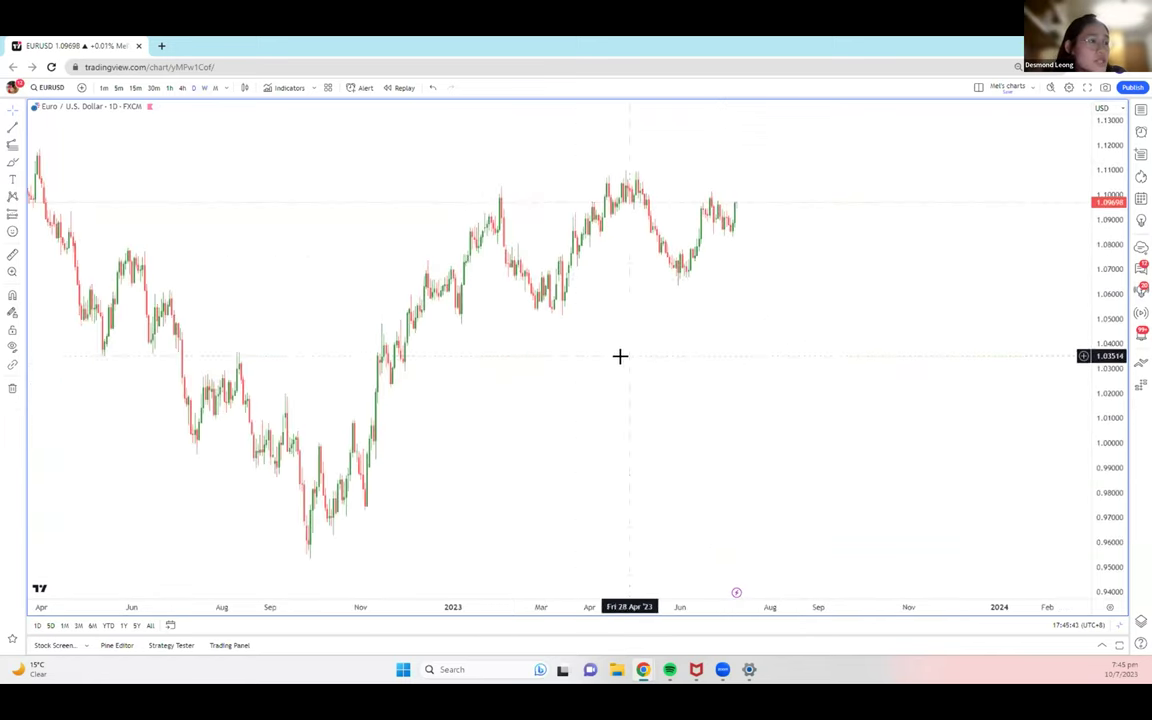
{"action": "left_click_drag", "start_coordinate": [717, 260], "coordinate": [492, 245]}
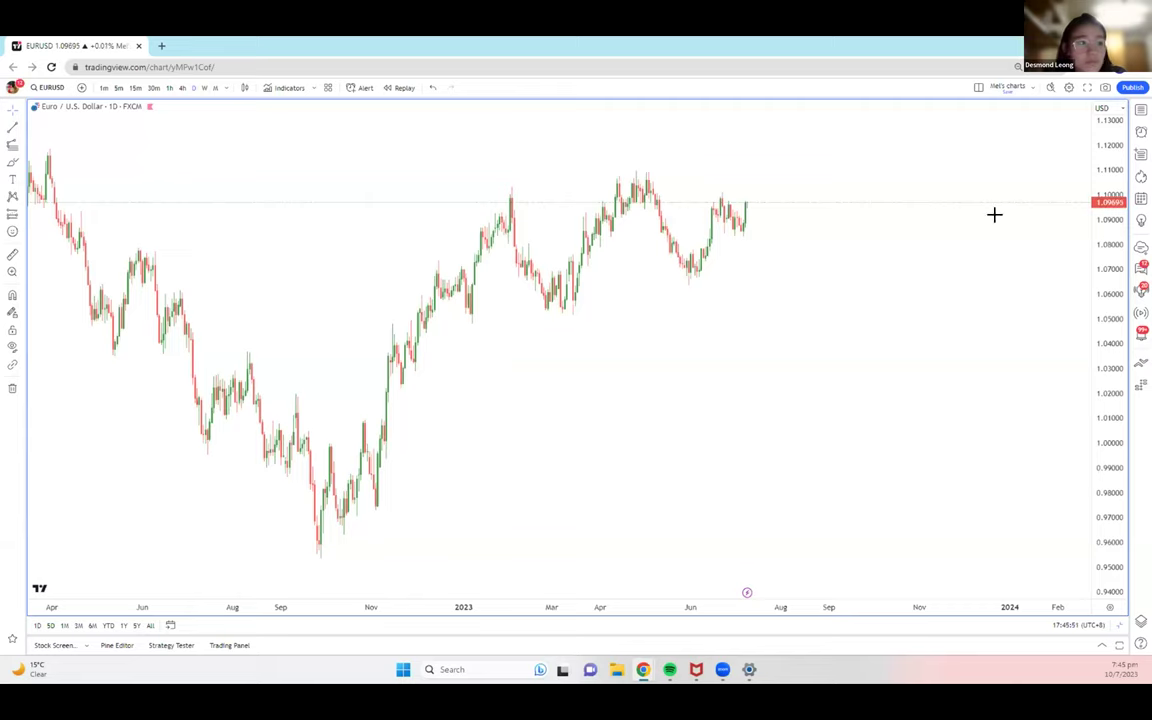
{"action": "left_click", "coordinate": [181, 88]}
{"action": "left_click_drag", "start_coordinate": [453, 296], "coordinate": [698, 346]}
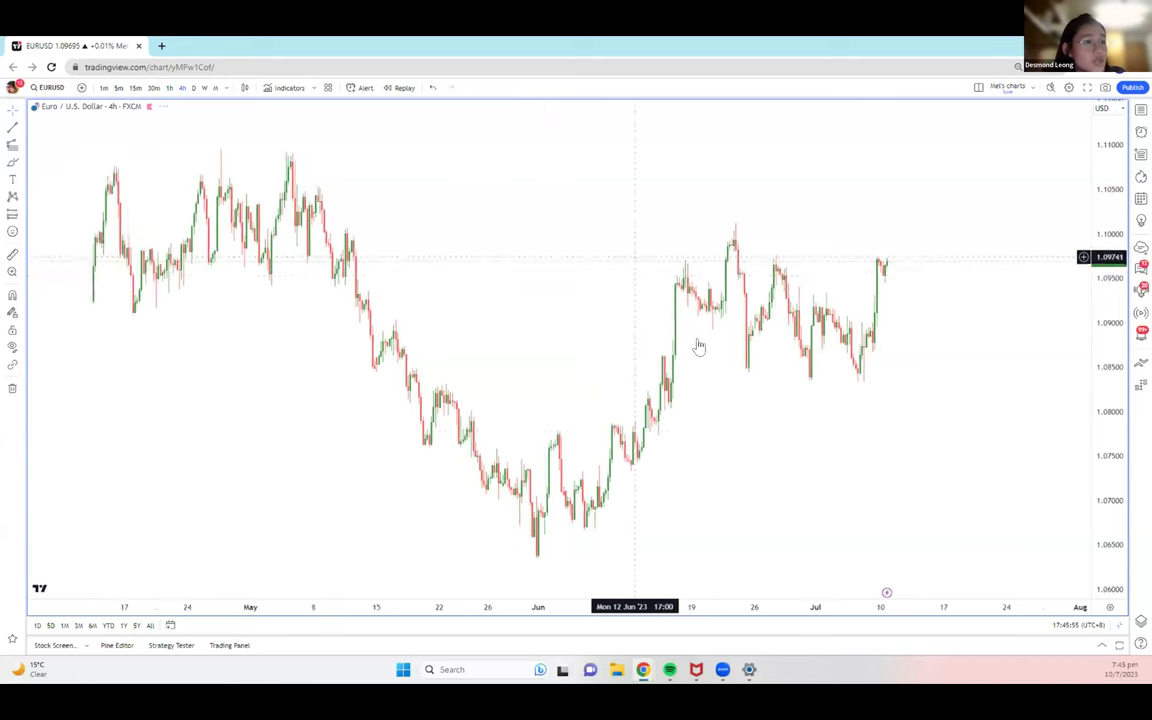
{"action": "left_click_drag", "start_coordinate": [764, 471], "coordinate": [676, 455]}
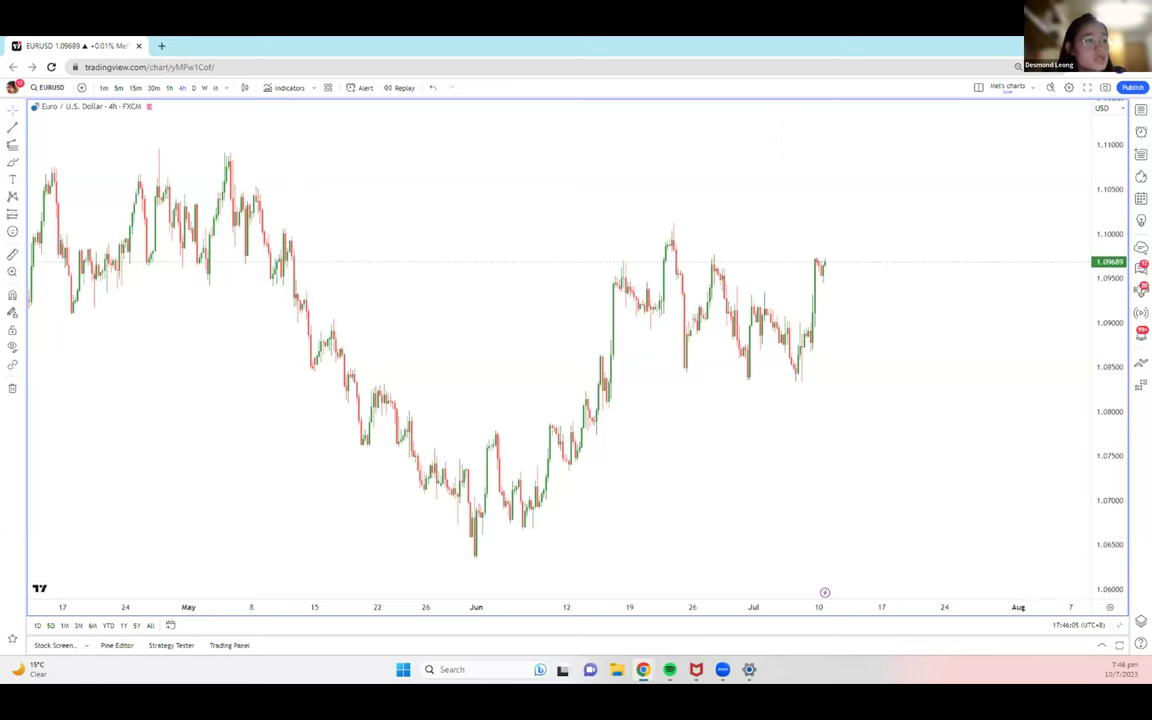
{"action": "mouse_move", "coordinate": [822, 294]}
{"action": "left_mouse_down"}
{"action": "mouse_move", "coordinate": [702, 290]}
{"action": "mouse_move", "coordinate": [807, 288]}
{"action": "left_mouse_up"}
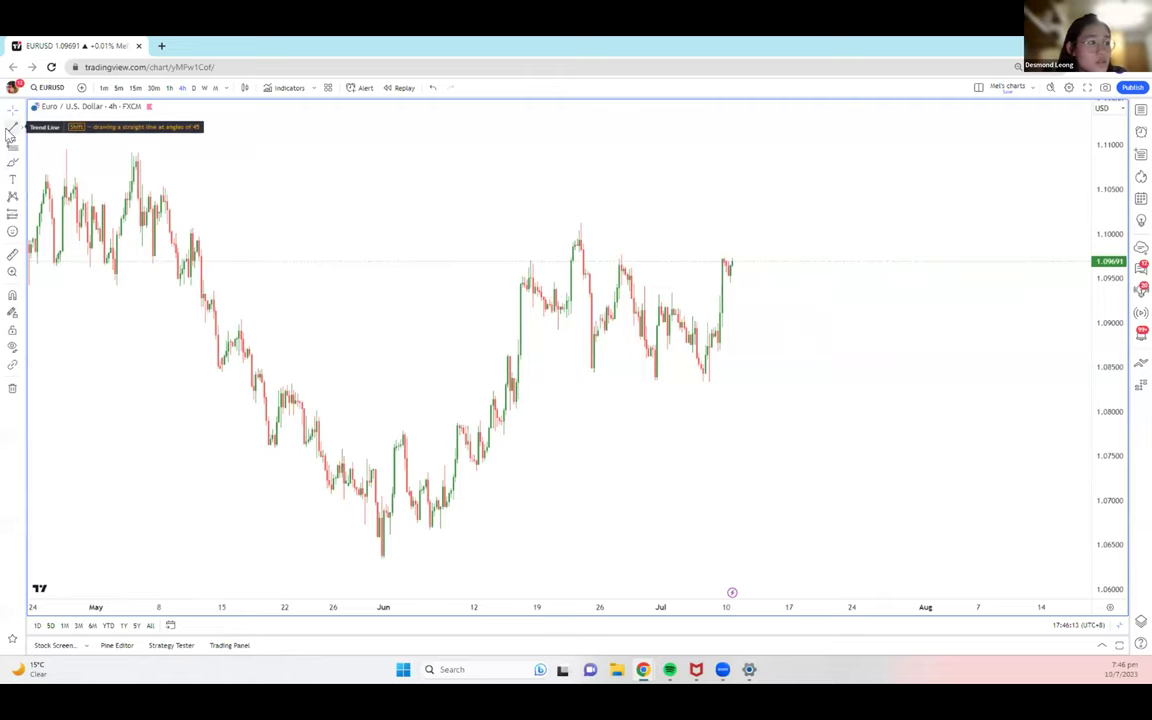
{"action": "left_click_drag", "start_coordinate": [291, 264], "coordinate": [532, 226]}
Draw a rising trendline from the early-June low up to the right
{"action": "left_click_drag", "start_coordinate": [602, 218], "coordinate": [360, 222]}
{"action": "left_click", "coordinate": [484, 559]}
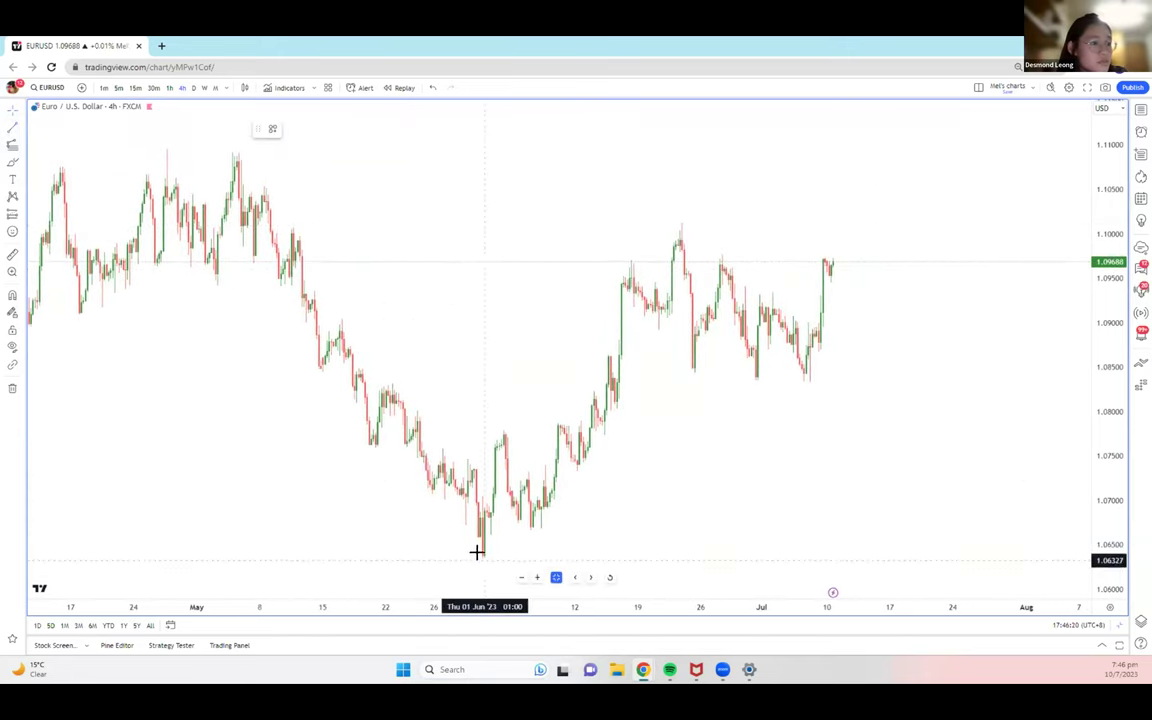
{"action": "left_click", "coordinate": [952, 302]}
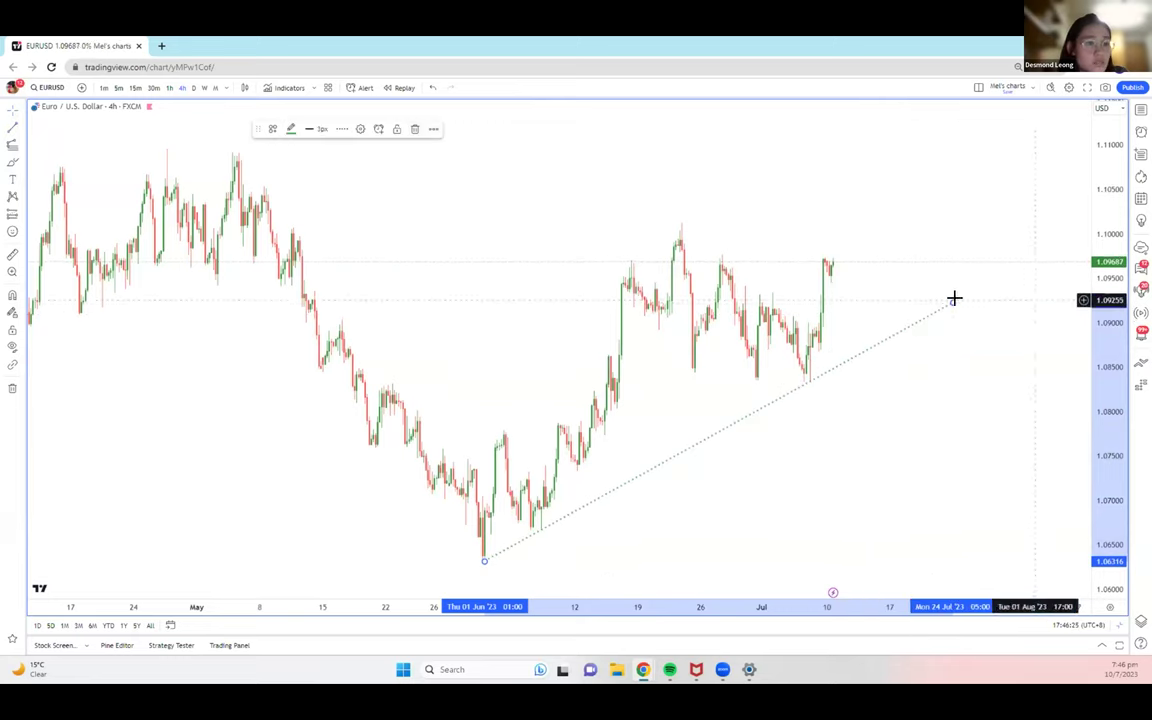
{"action": "mouse_move", "coordinate": [944, 301]}
{"action": "left_mouse_down"}
{"action": "mouse_move", "coordinate": [938, 289]}
{"action": "mouse_move", "coordinate": [926, 295]}
{"action": "left_mouse_up"}
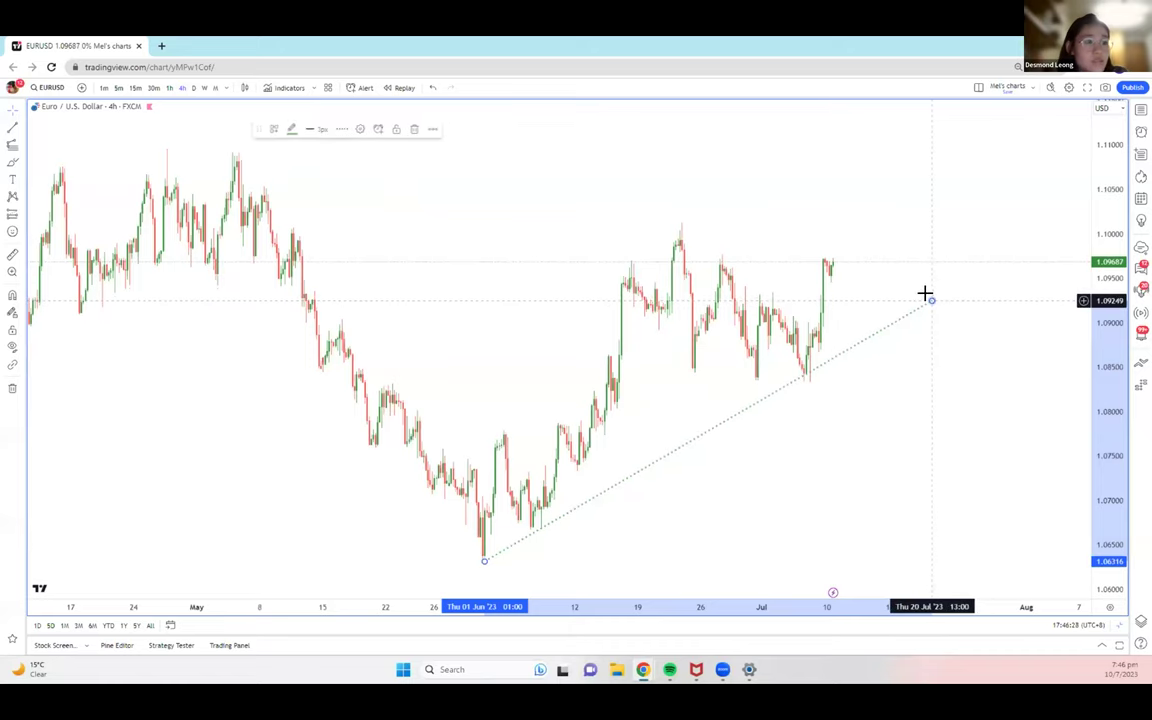
Draw a red falling trendline from the late-June high and shorten its lower end
{"action": "left_click", "coordinate": [13, 130]}
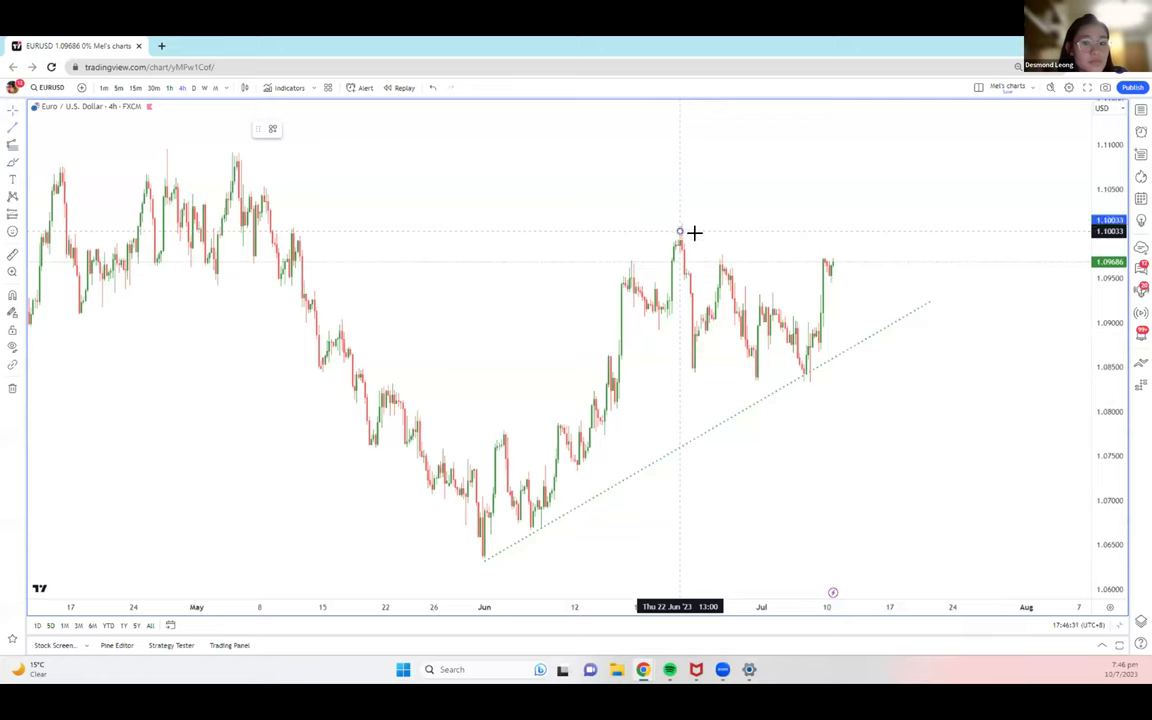
{"action": "left_click", "coordinate": [694, 232]}
{"action": "left_click", "coordinate": [912, 395]}
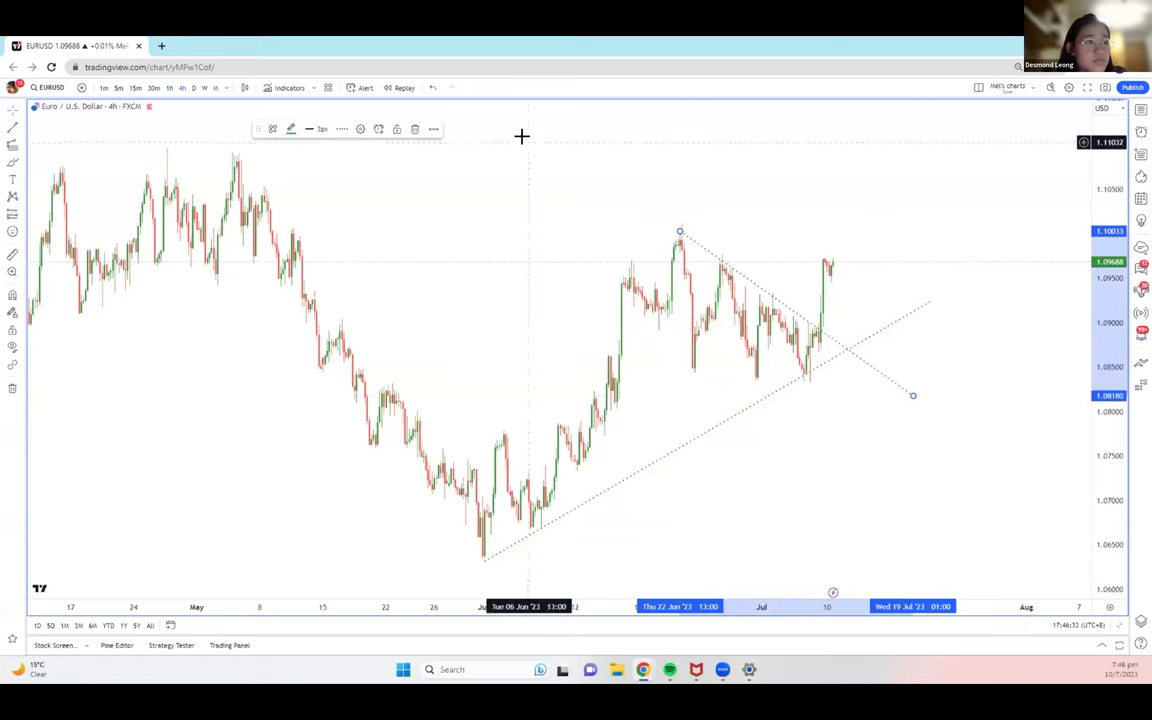
{"action": "left_click", "coordinate": [292, 130]}
{"action": "left_click", "coordinate": [303, 162]}
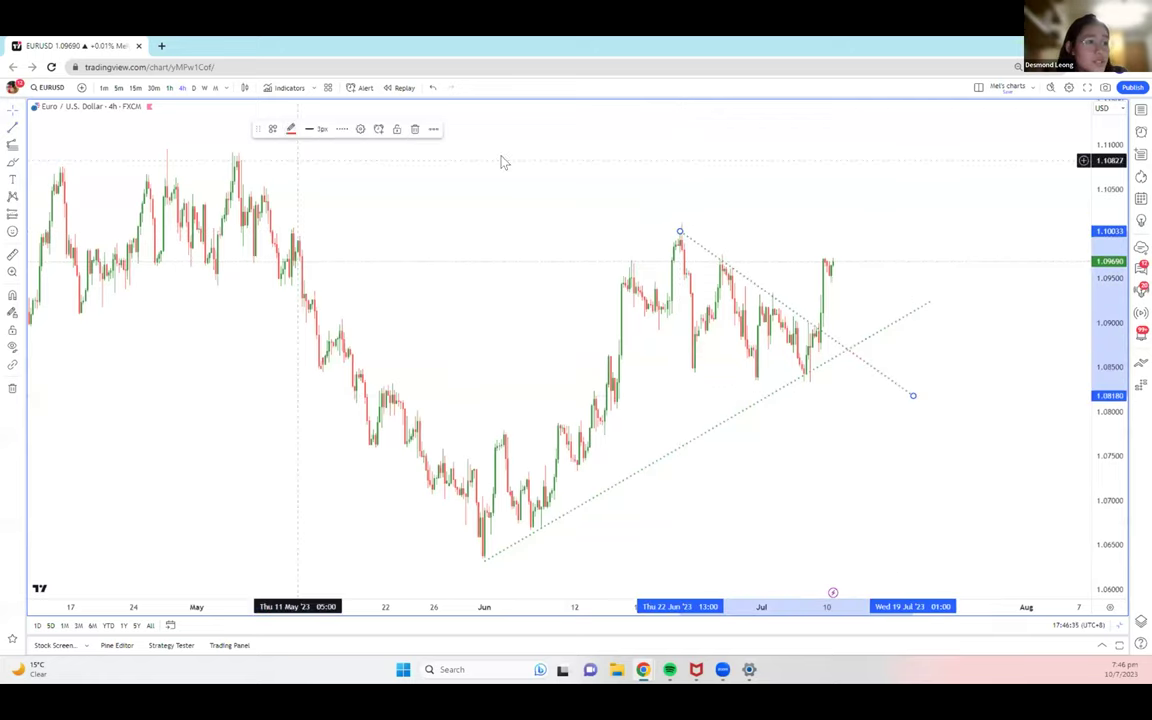
{"action": "left_click_drag", "start_coordinate": [913, 396], "coordinate": [860, 363]}
{"action": "left_click", "coordinate": [876, 187]}
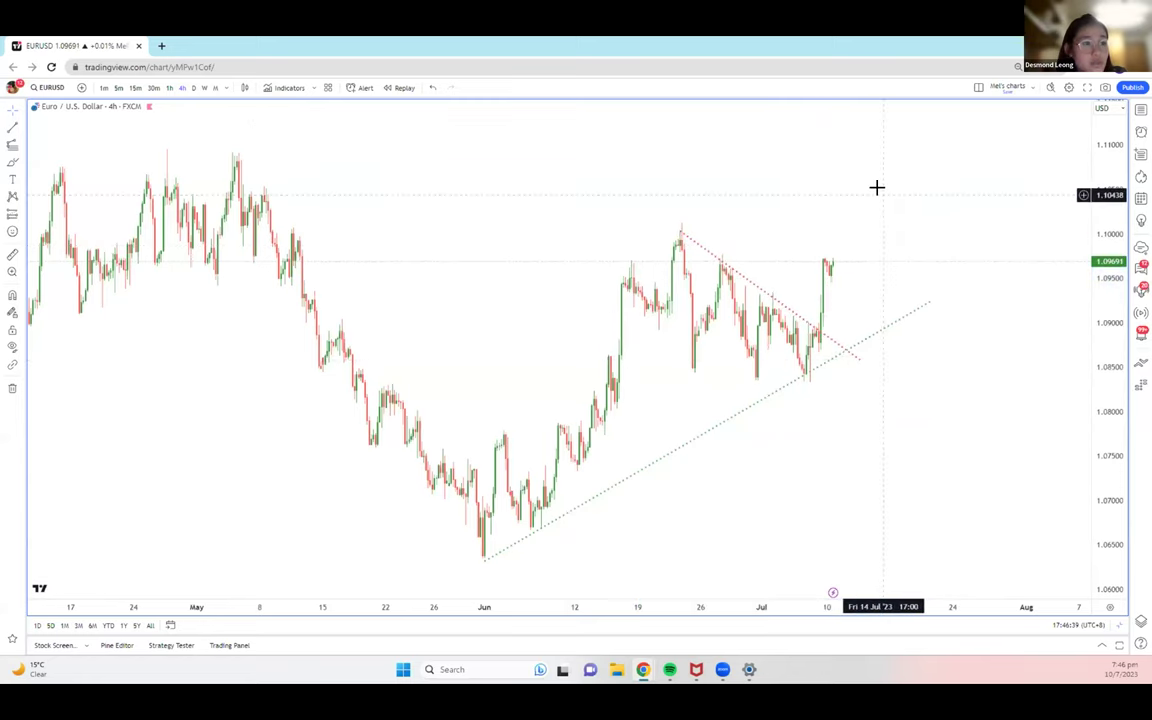
{"action": "scroll", "coordinate": [873, 190], "scroll_direction": "up", "scroll_amount": 2}
{"action": "scroll", "coordinate": [861, 213], "scroll_direction": "up", "scroll_amount": 2}
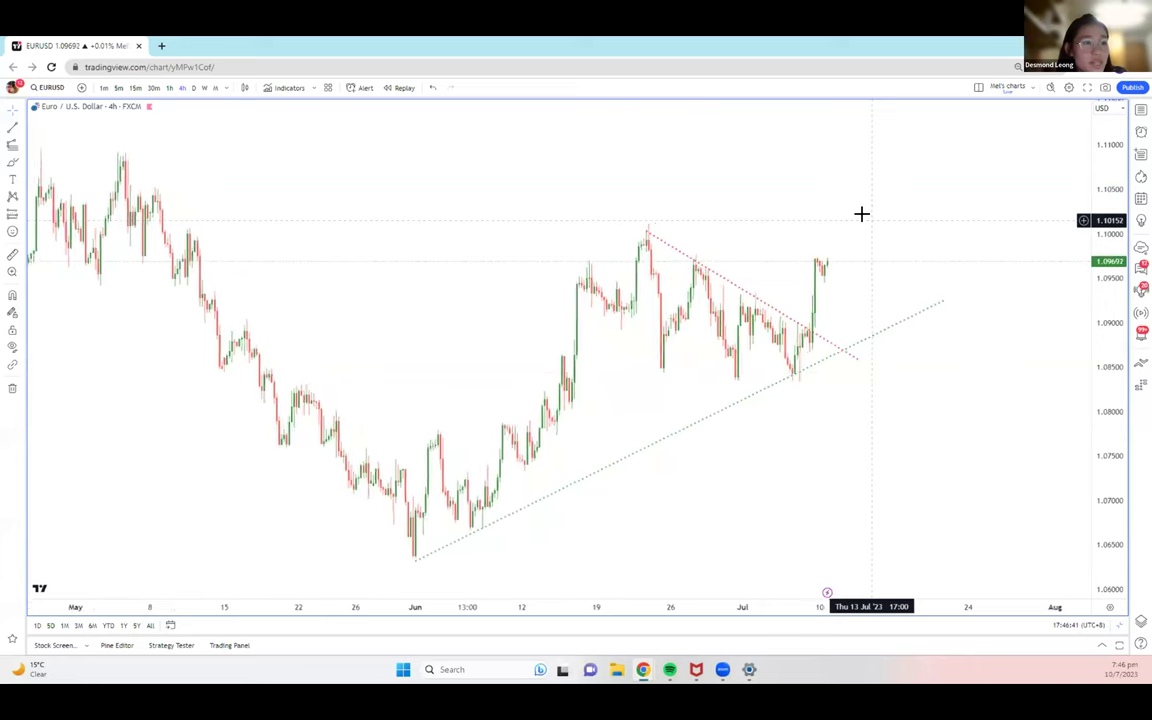
{"action": "scroll", "coordinate": [951, 396], "scroll_direction": "left", "scroll_amount": 2}
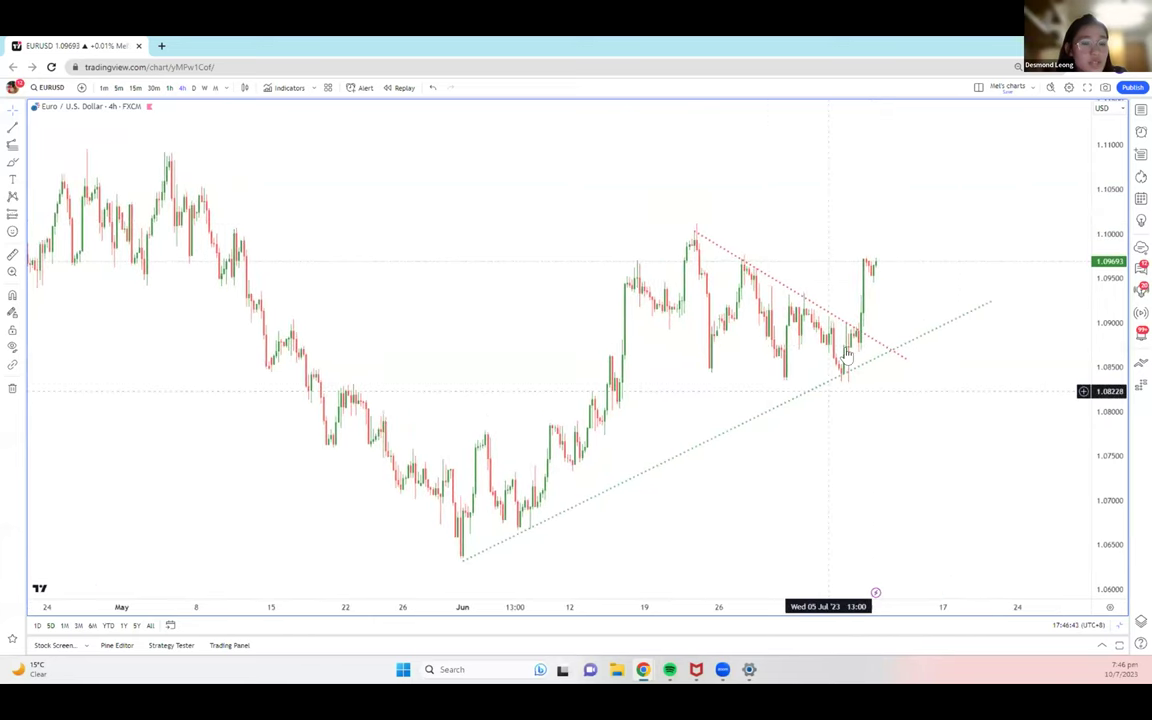
{"action": "scroll", "coordinate": [846, 365], "scroll_direction": "right", "scroll_amount": 3}
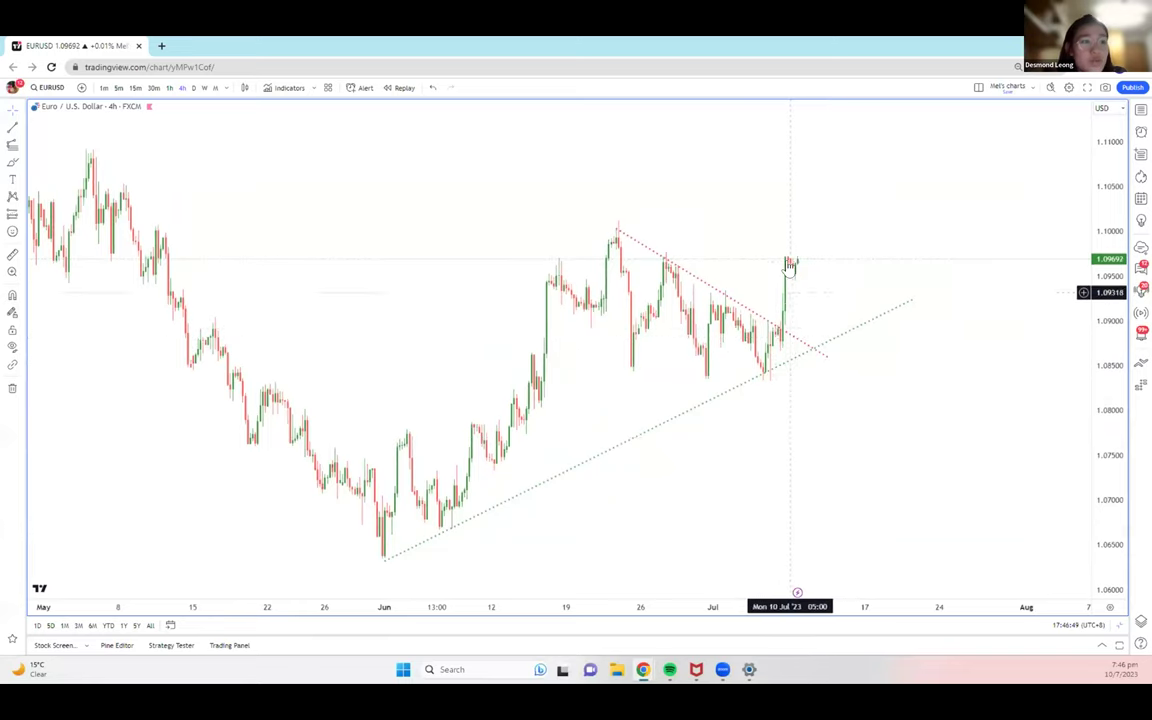
{"action": "scroll", "coordinate": [870, 207], "scroll_direction": "left", "scroll_amount": 3}
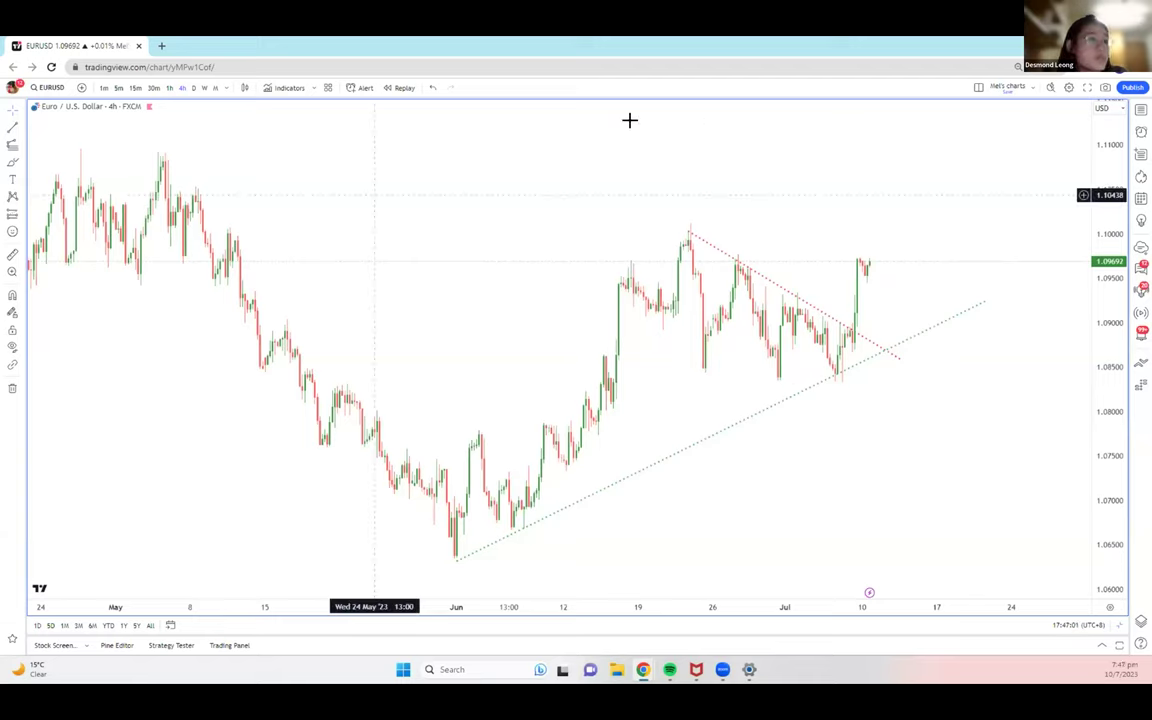
Place a horizontal ray at the June high styled as 1st Resistance at 1.09952
{"action": "left_click", "coordinate": [22, 128]}
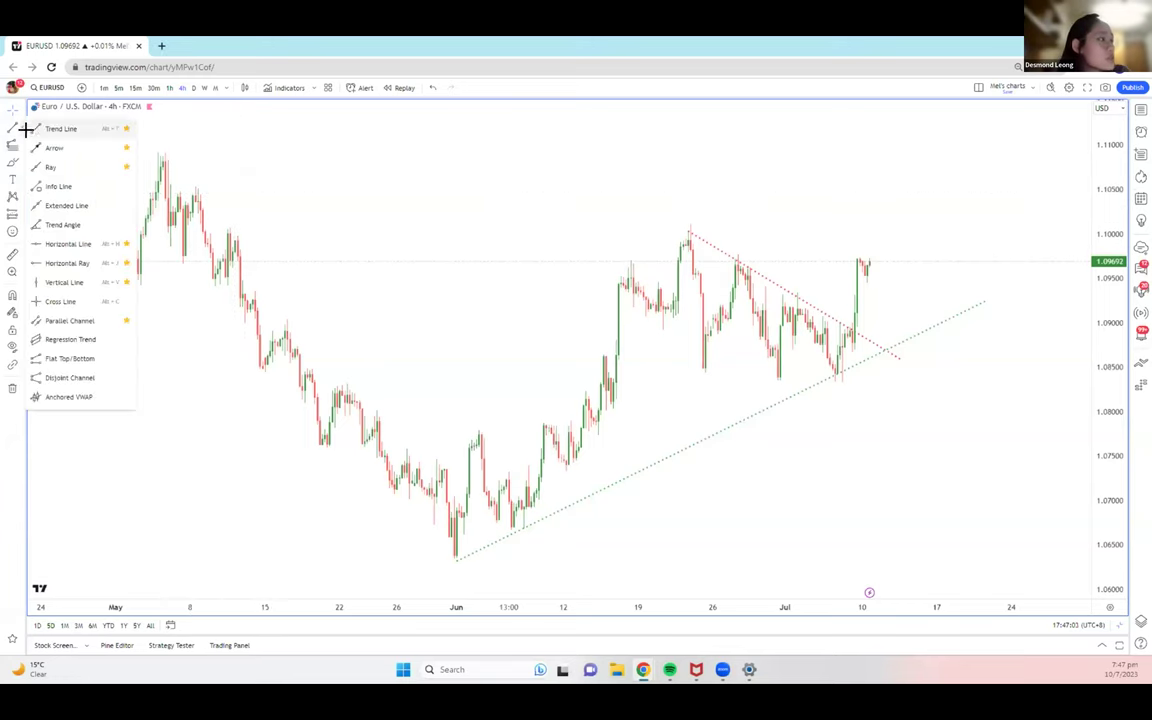
{"action": "left_click", "coordinate": [55, 263]}
{"action": "left_click", "coordinate": [688, 238]}
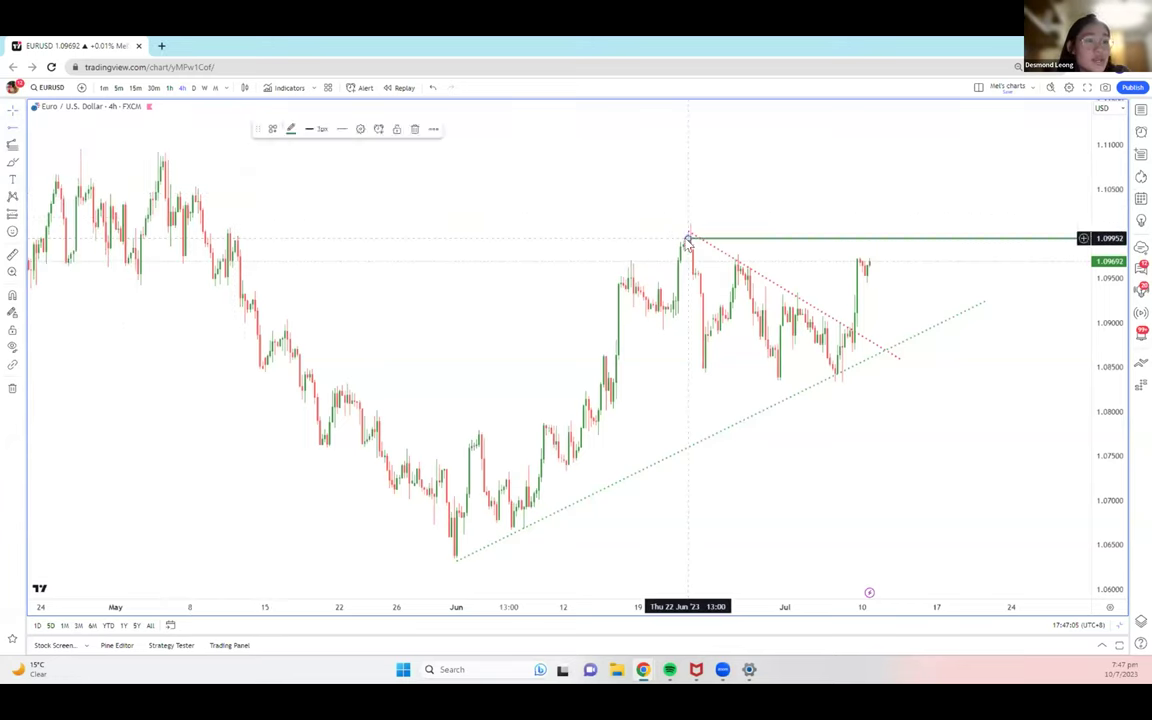
{"action": "left_click", "coordinate": [272, 128]}
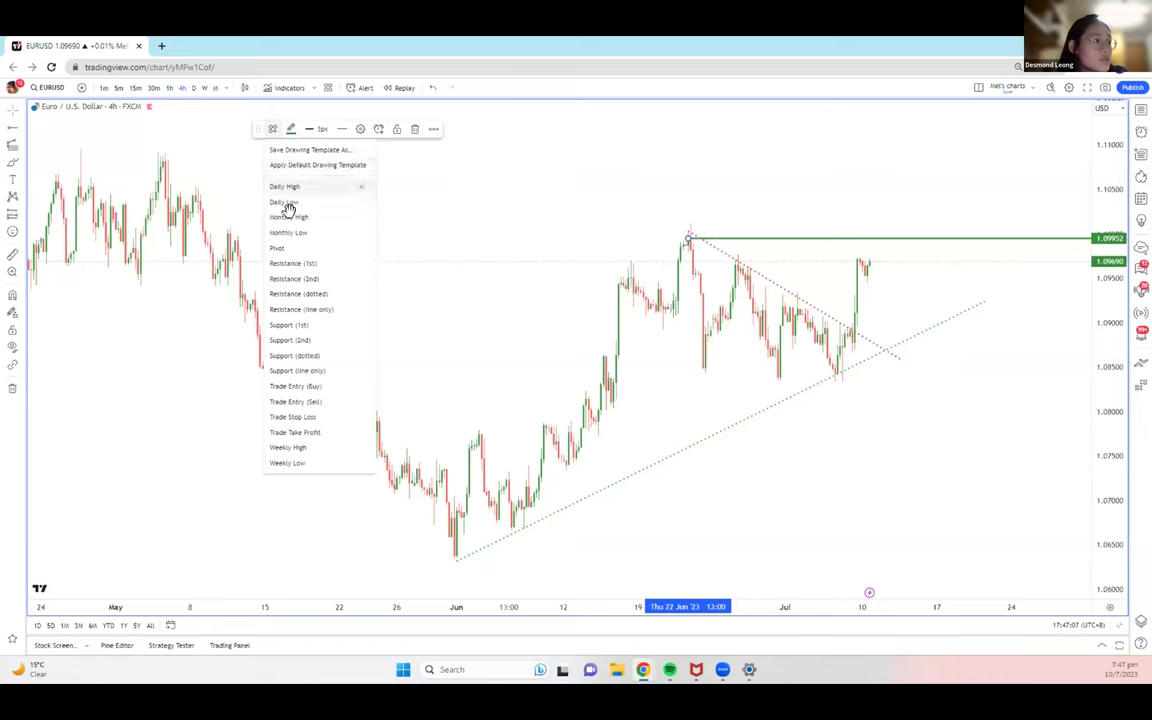
{"action": "left_click", "coordinate": [292, 263]}
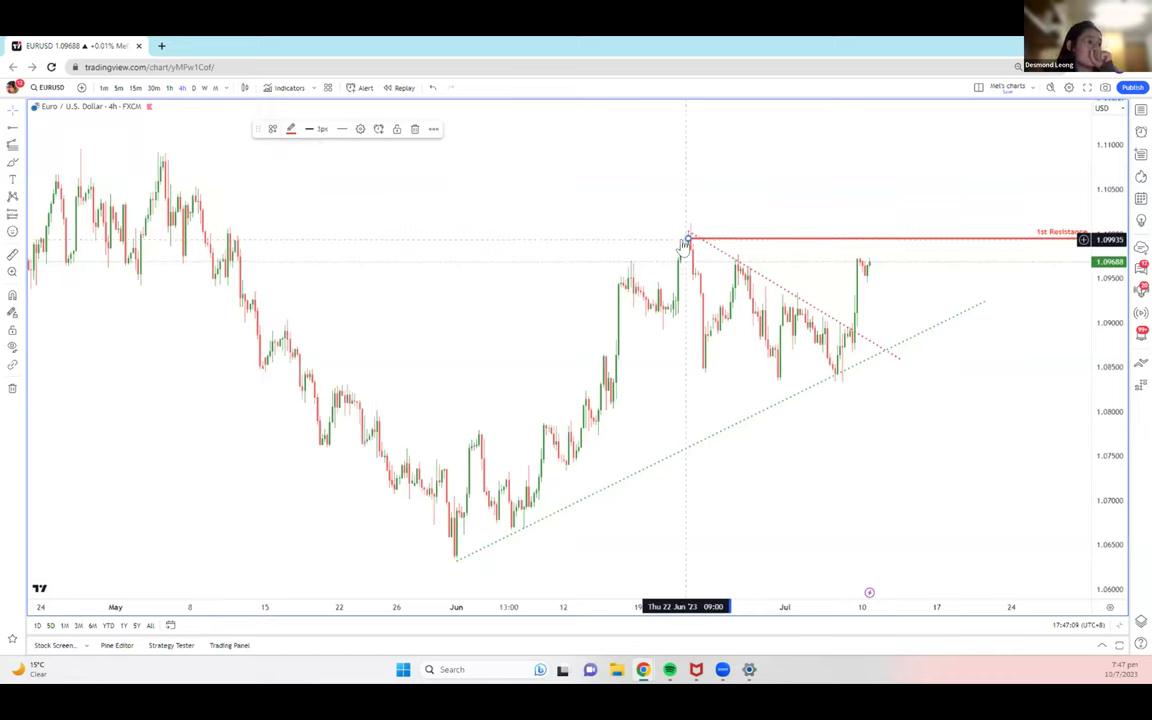
{"action": "left_click_drag", "start_coordinate": [686, 244], "coordinate": [688, 242]}
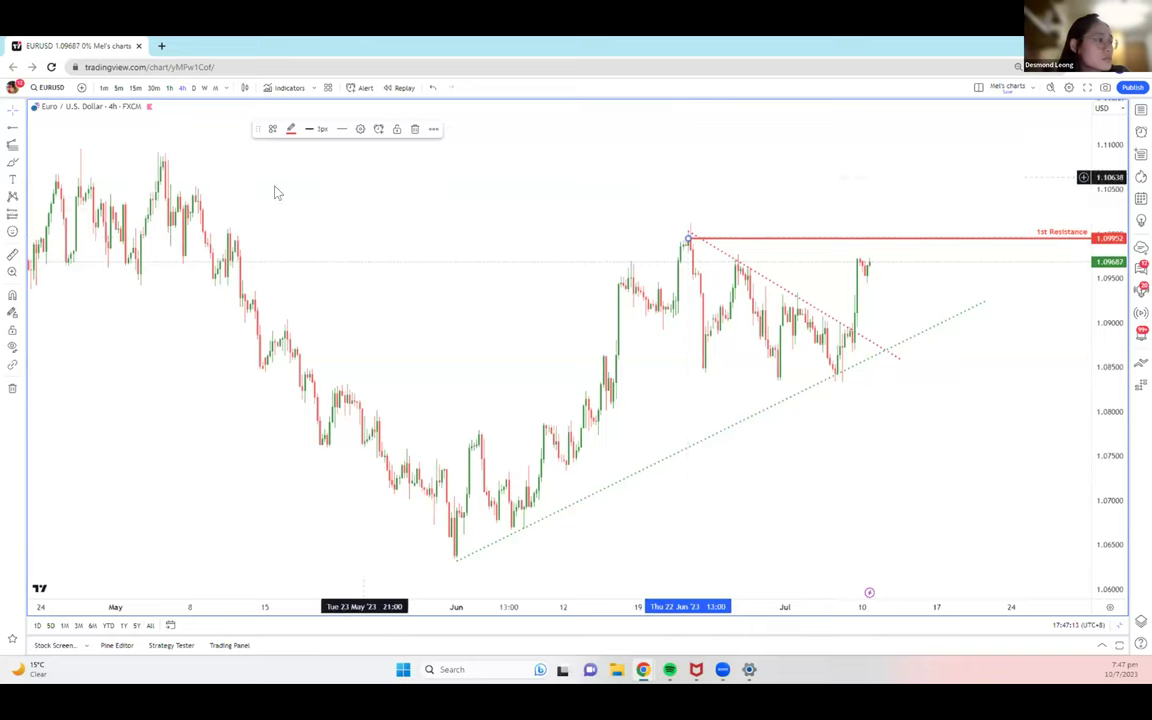
{"action": "left_click", "coordinate": [752, 281]}
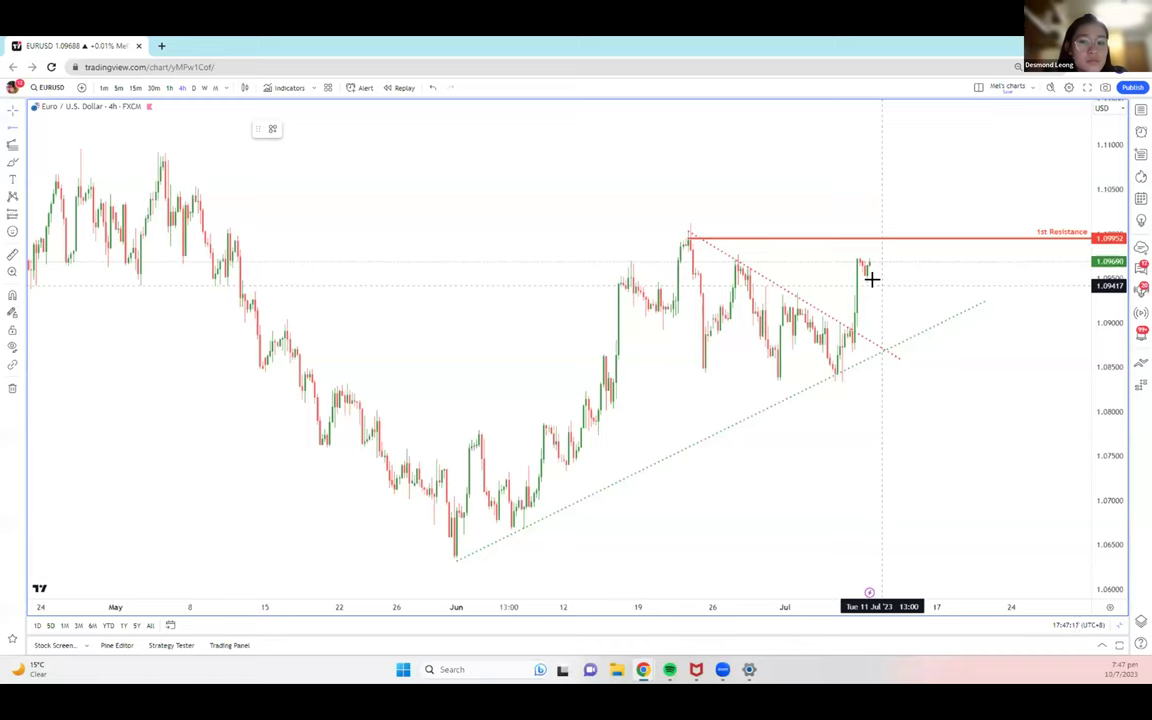
Add a horizontal ray at the late-June pullback styled as 1st Support at 1.09201
{"action": "left_click", "coordinate": [783, 305]}
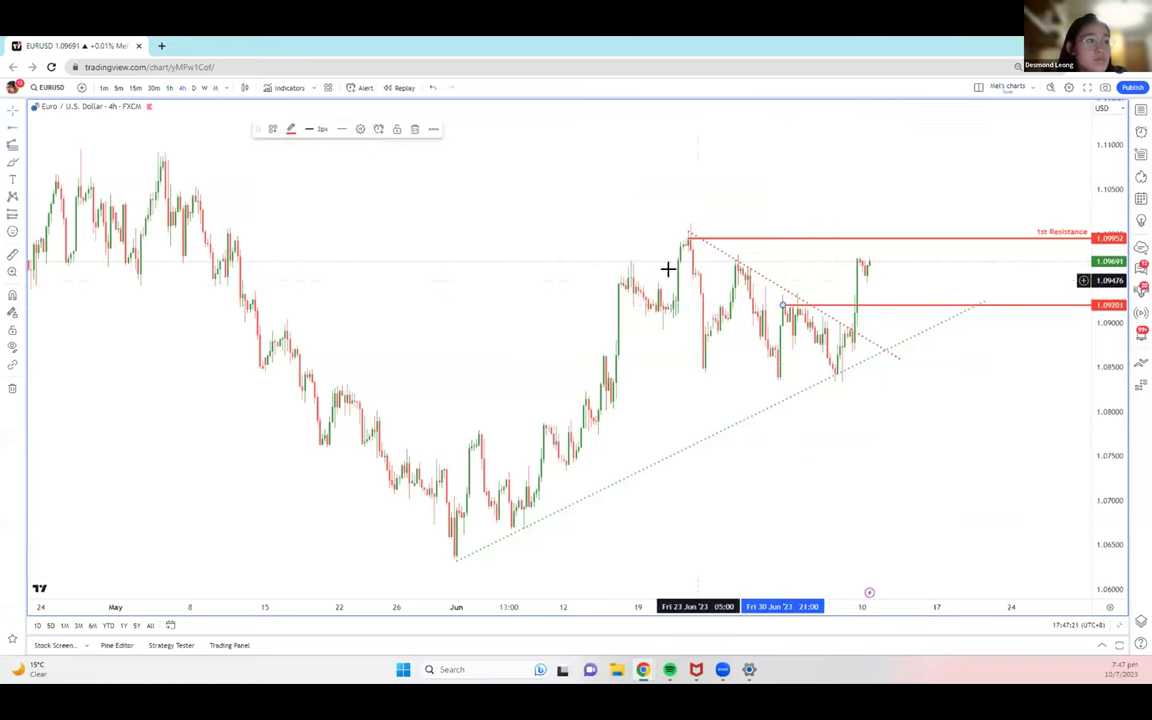
{"action": "left_click", "coordinate": [274, 130]}
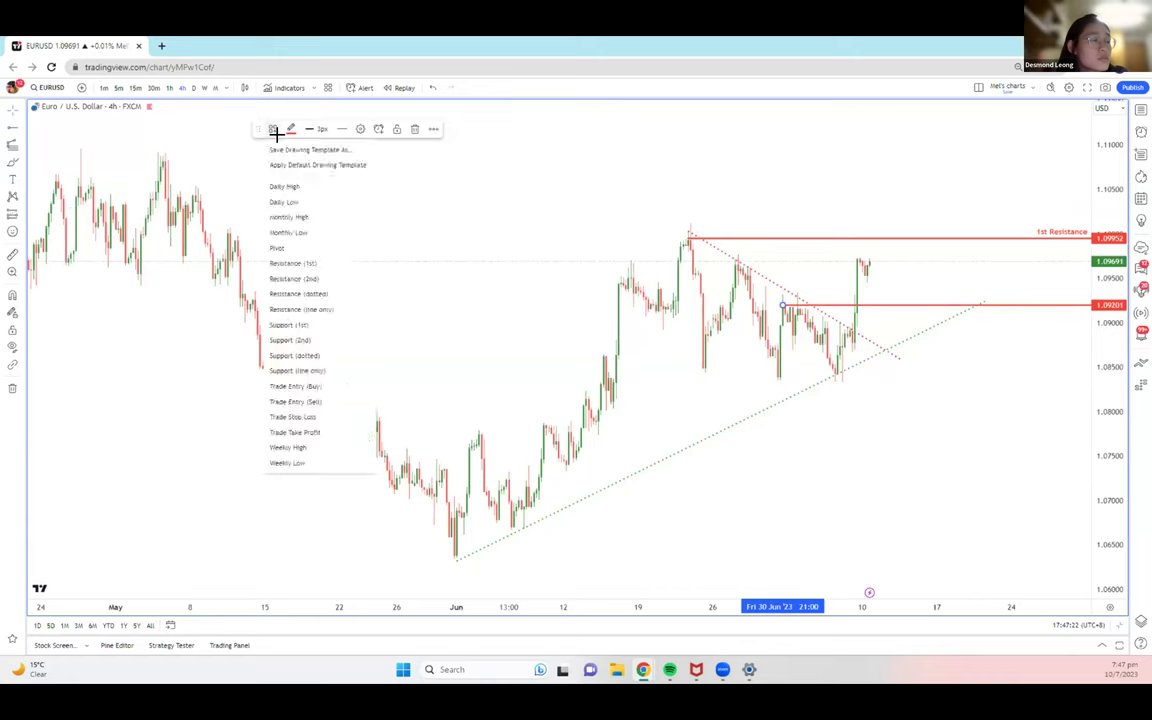
{"action": "left_click", "coordinate": [310, 321]}
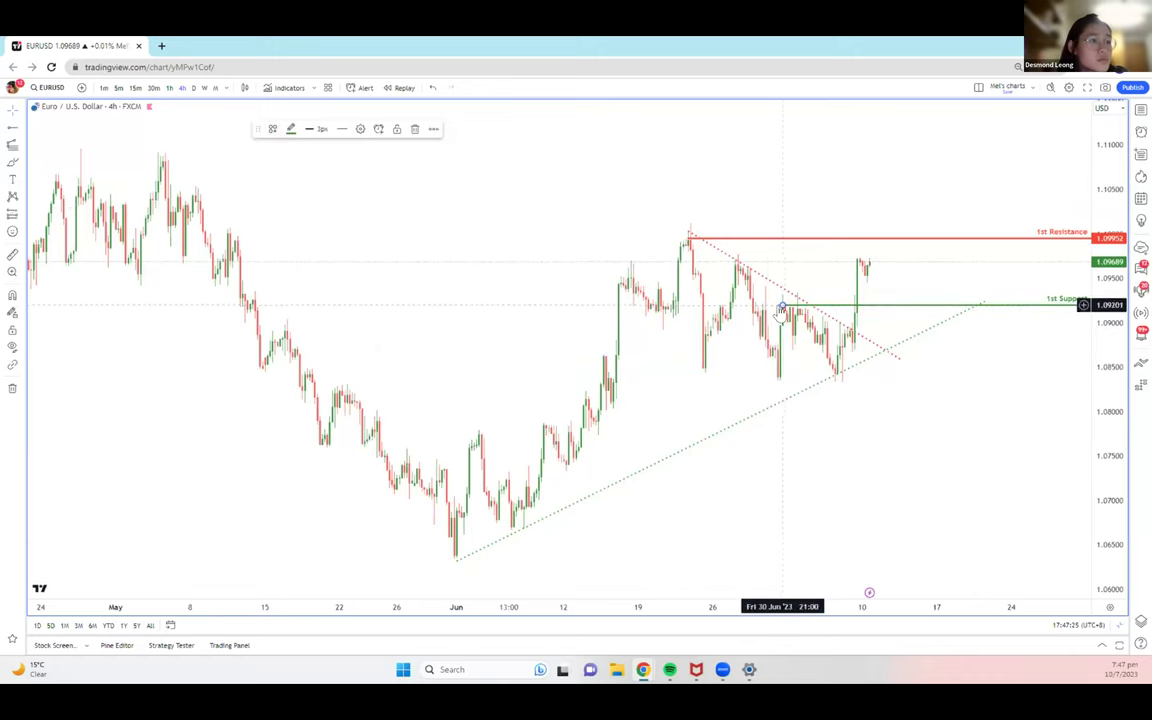
{"action": "left_click", "coordinate": [782, 307]}
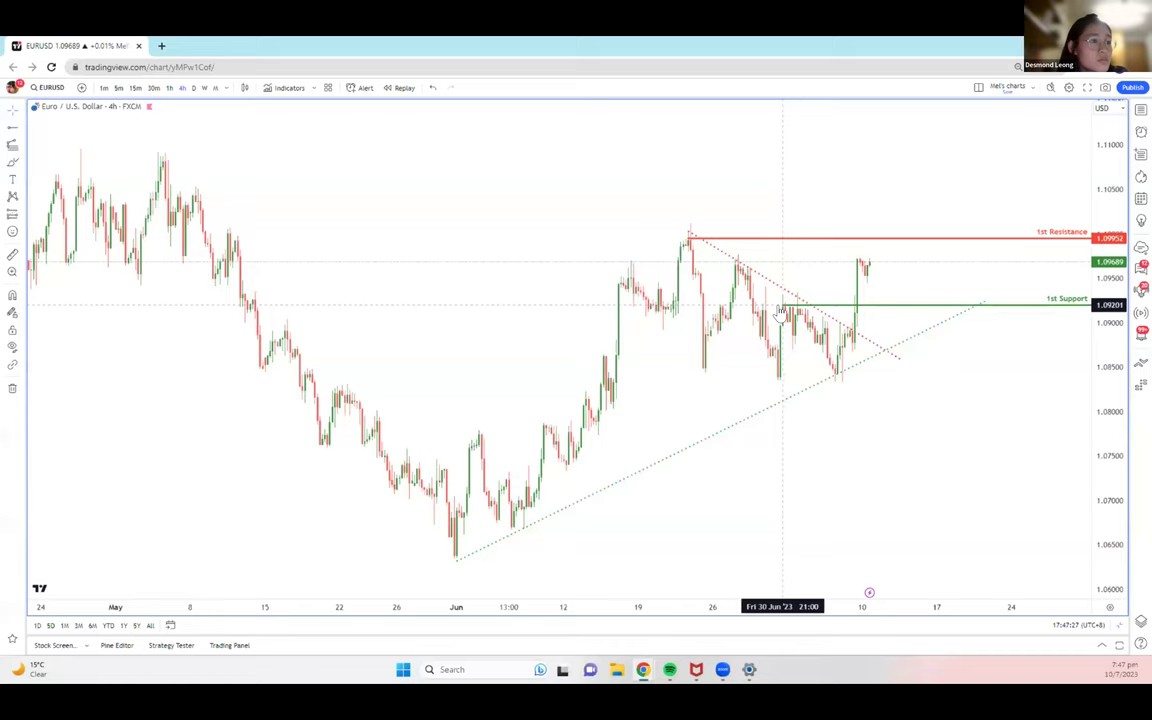
{"action": "left_click", "coordinate": [782, 306]}
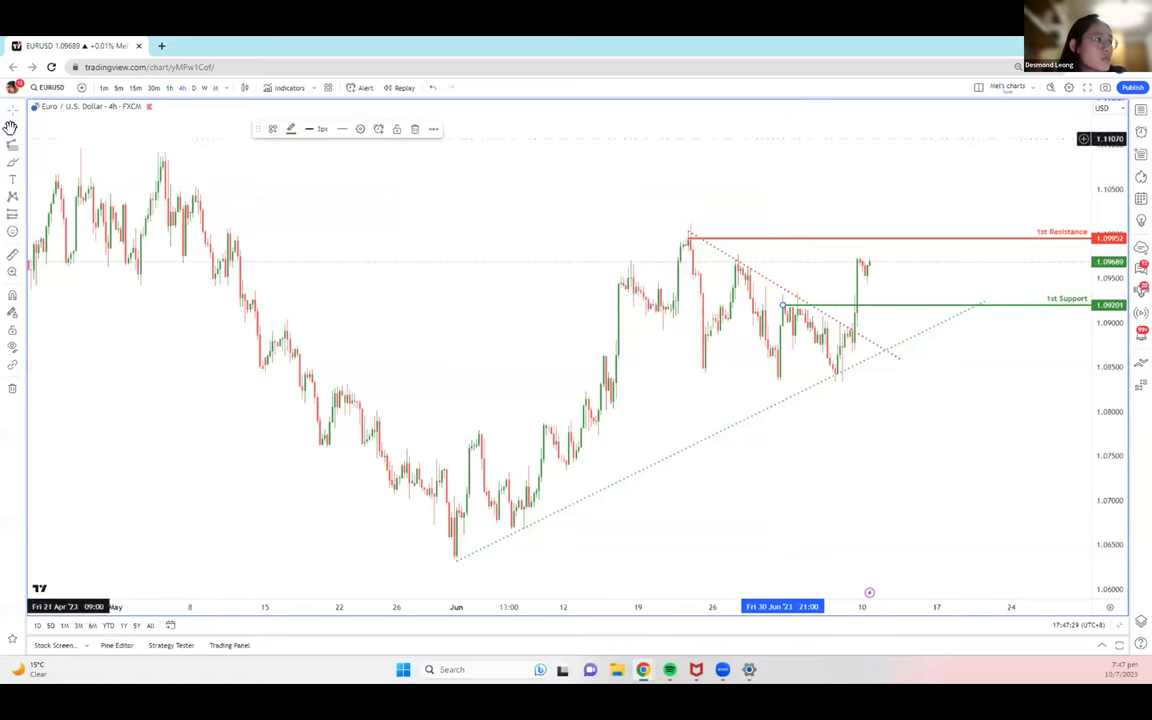
Move the second ray down to 1.08407 and label it 2nd Support
{"action": "mouse_move", "coordinate": [872, 400]}
{"action": "left_mouse_down"}
{"action": "mouse_move", "coordinate": [846, 381]}
{"action": "mouse_move", "coordinate": [780, 382]}
{"action": "left_mouse_up"}
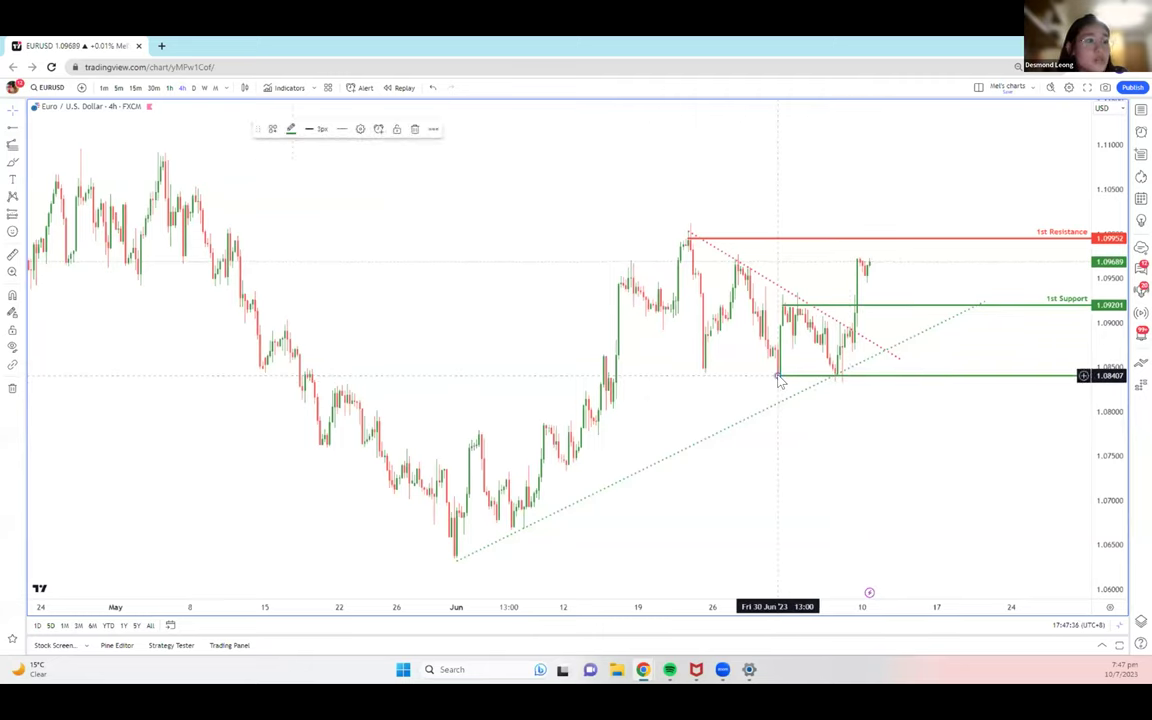
{"action": "left_click", "coordinate": [272, 129]}
{"action": "left_click", "coordinate": [295, 340]}
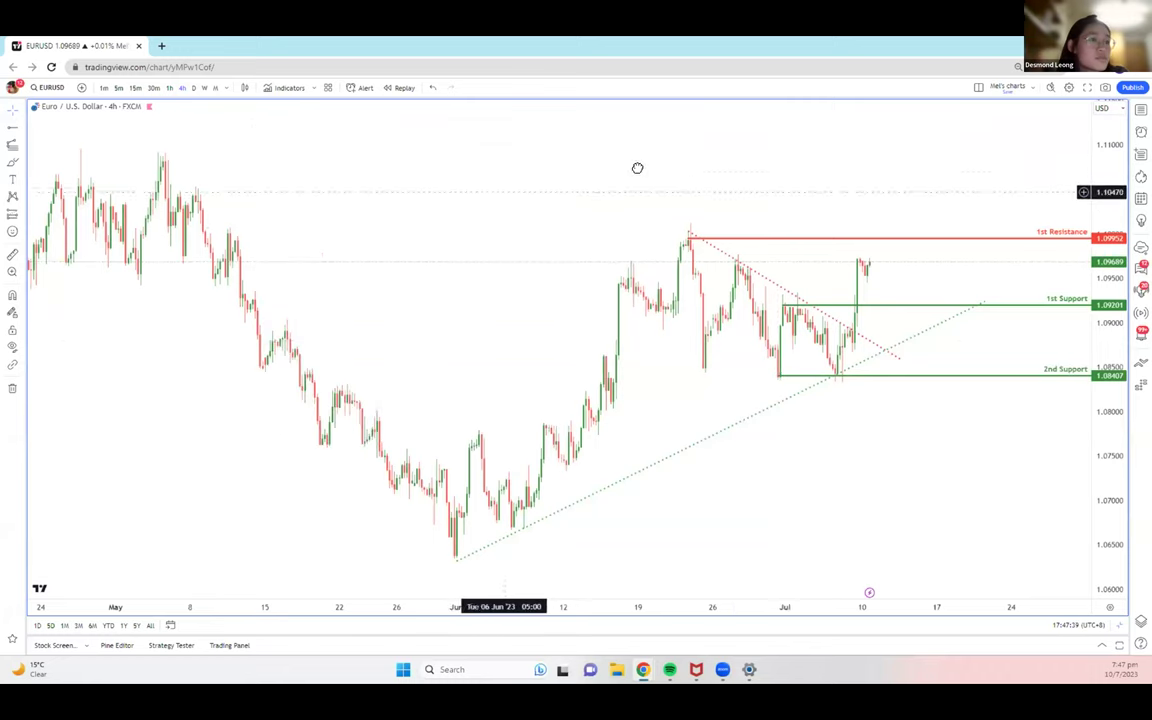
{"action": "scroll", "coordinate": [641, 167], "scroll_direction": "left", "scroll_amount": 3}
{"action": "left_click_drag", "start_coordinate": [939, 136], "coordinate": [843, 134]}
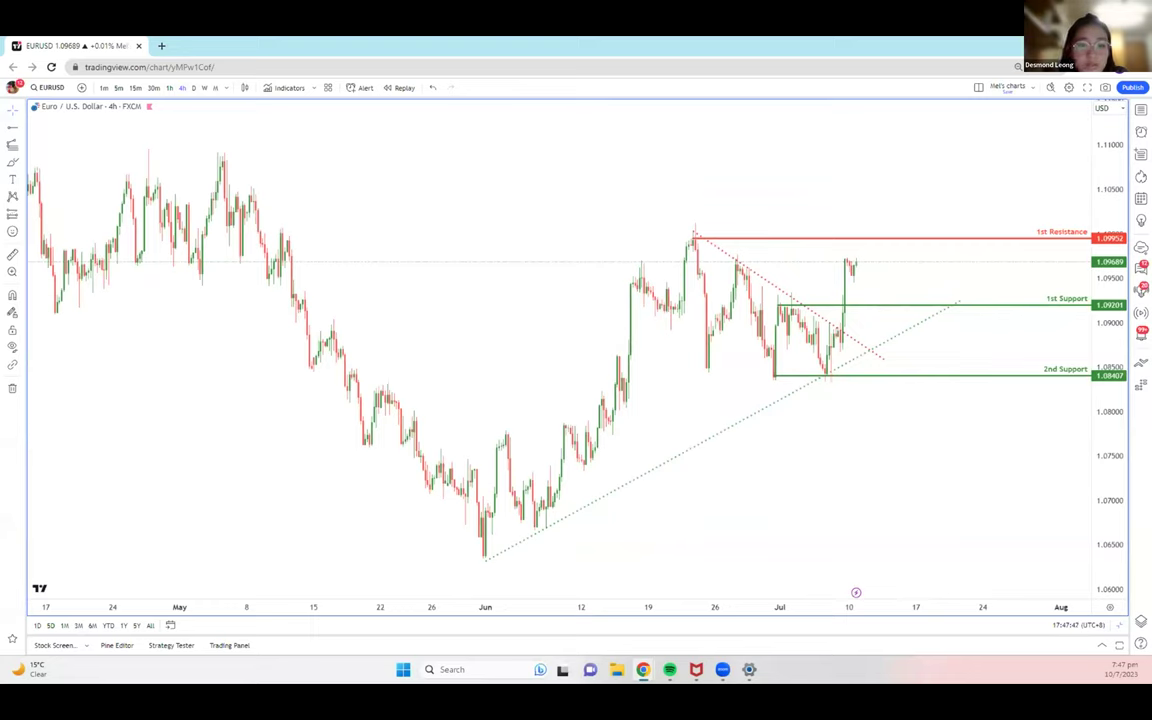
{"action": "left_click", "coordinate": [22, 148]}
Draw a Fibonacci retracement from the late-May low to the late-June high, adding the 0.236 level
{"action": "left_click", "coordinate": [62, 147]}
{"action": "left_click", "coordinate": [482, 558]}
{"action": "left_click", "coordinate": [695, 227]}
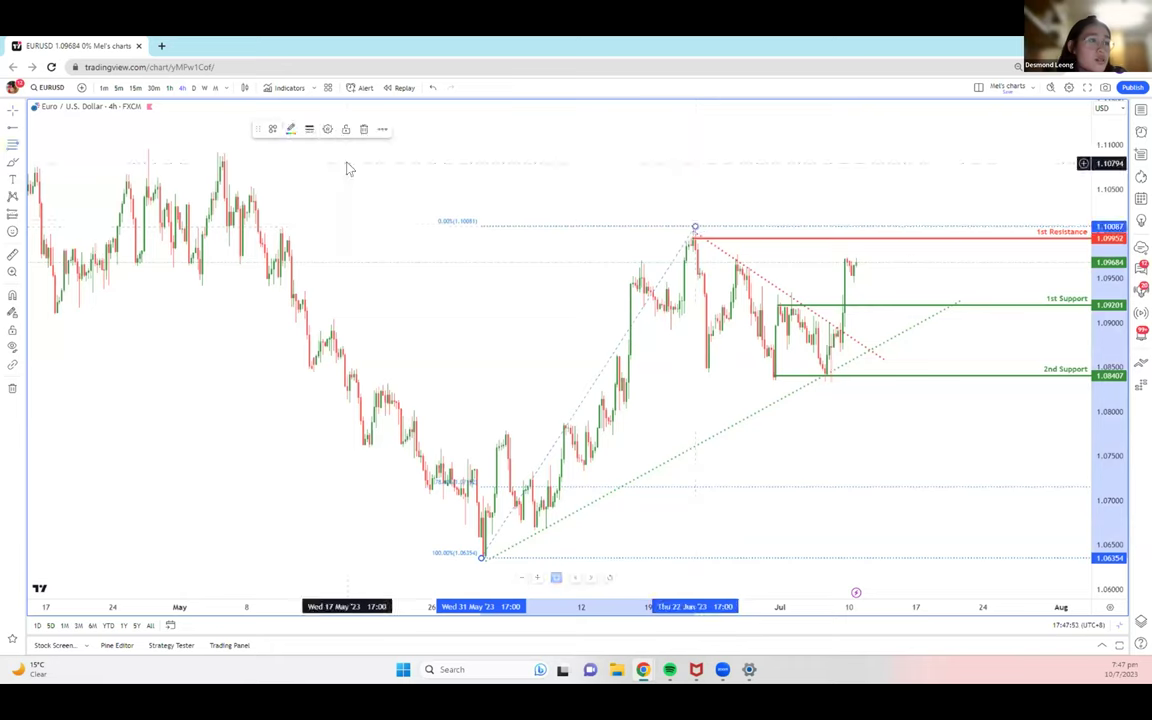
{"action": "left_click", "coordinate": [307, 127]}
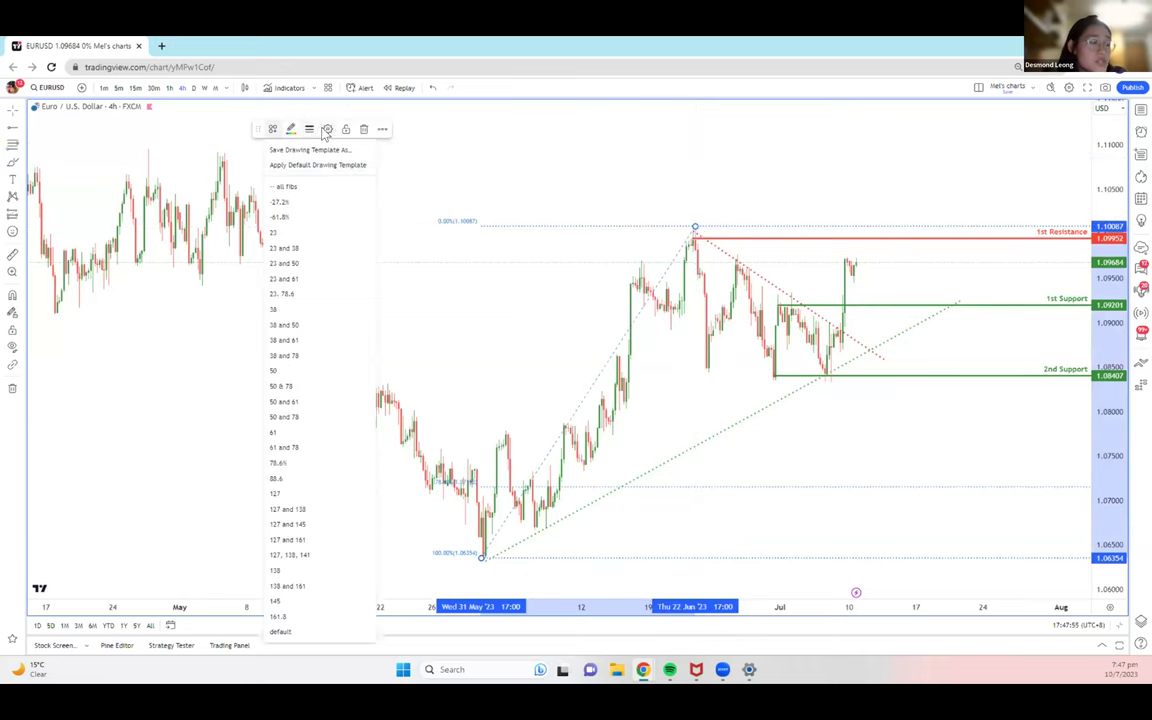
{"action": "left_click", "coordinate": [326, 130]}
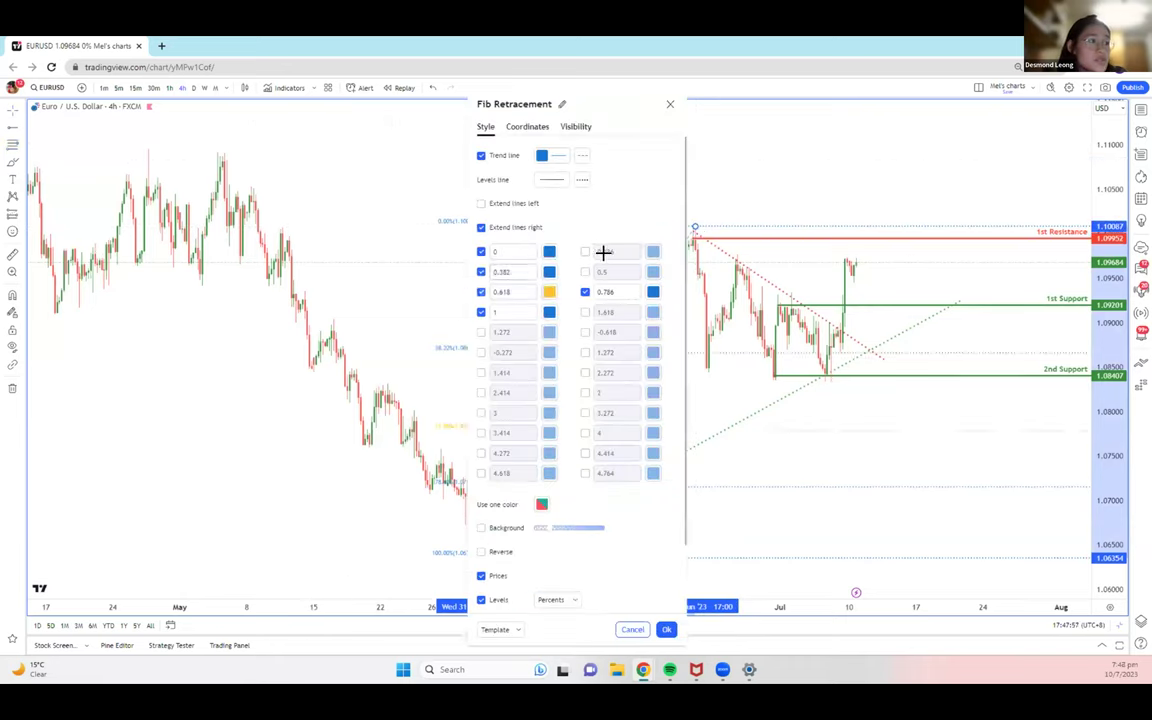
{"action": "left_click", "coordinate": [583, 251]}
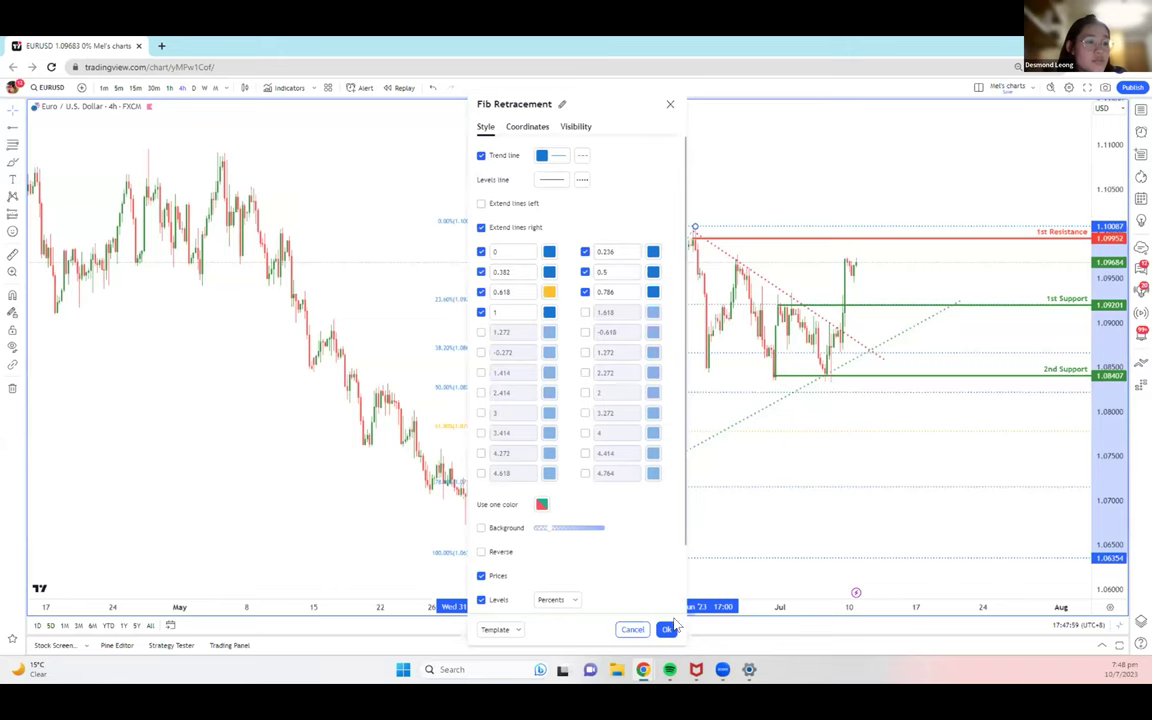
{"action": "left_click", "coordinate": [667, 630]}
Move the retracement's 0% anchor onto the 1.10125 June high
{"action": "left_click_drag", "start_coordinate": [820, 460], "coordinate": [764, 455]}
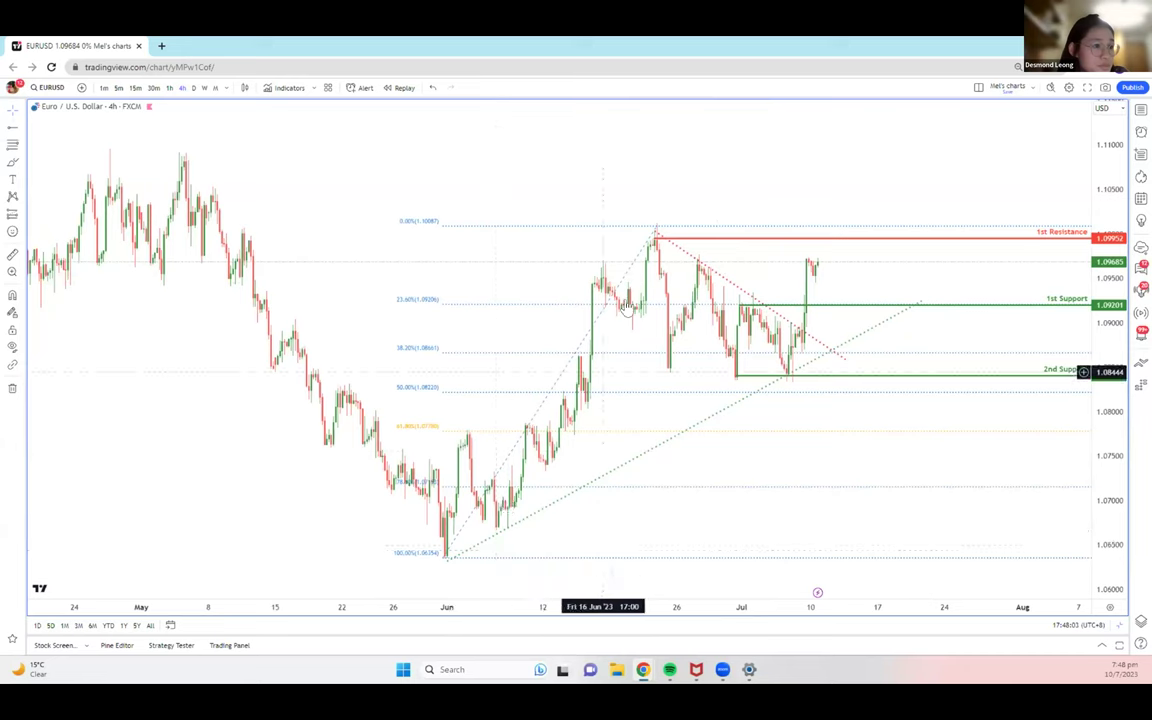
{"action": "left_click_drag", "start_coordinate": [621, 224], "coordinate": [656, 229]}
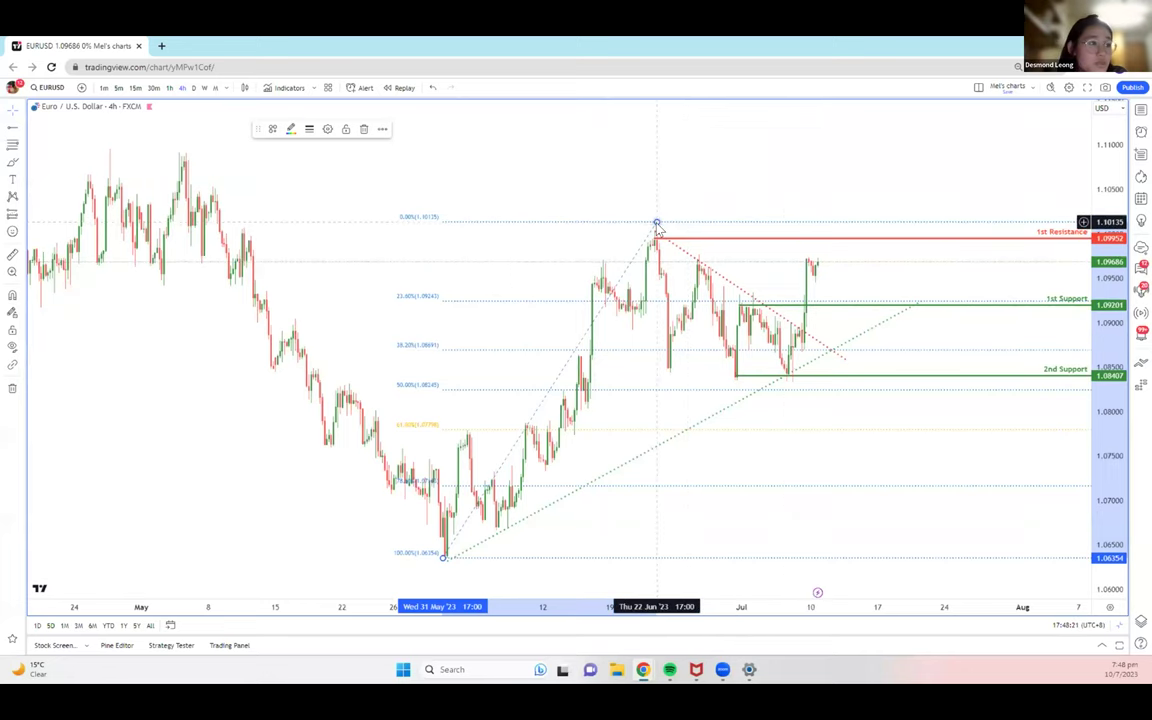
{"action": "left_click_drag", "start_coordinate": [473, 414], "coordinate": [493, 416]}
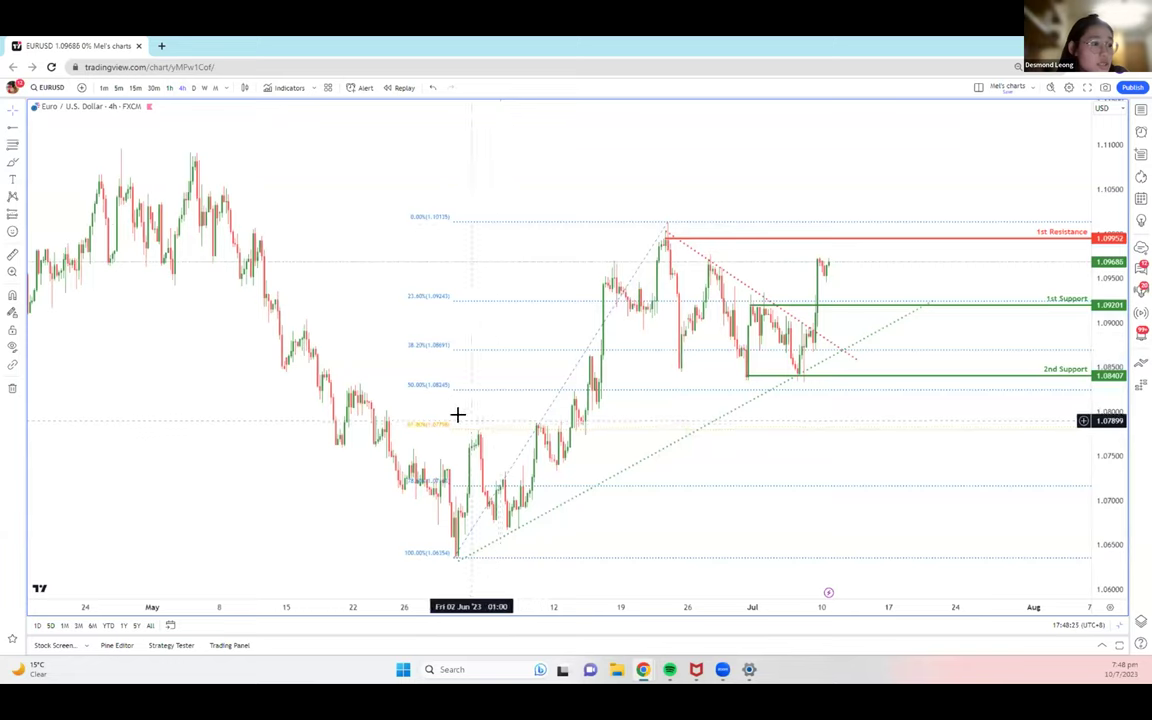
{"action": "right_click", "coordinate": [468, 384]}
{"action": "left_click", "coordinate": [406, 388]}
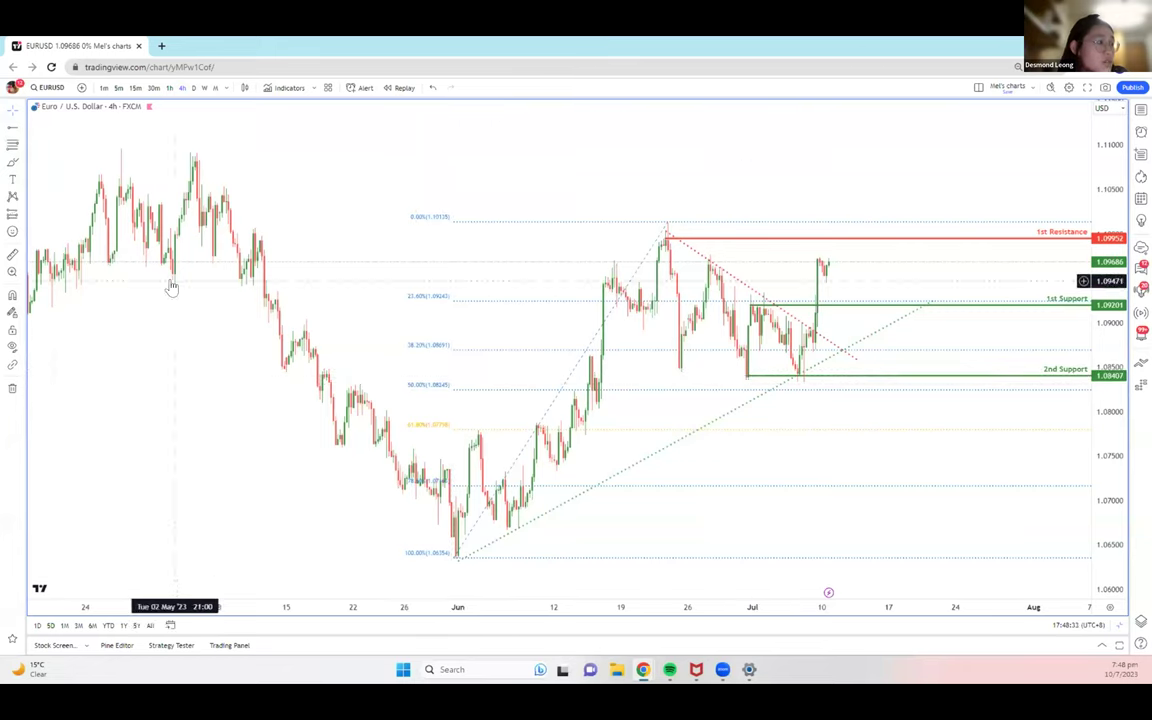
{"action": "left_click", "coordinate": [20, 165]}
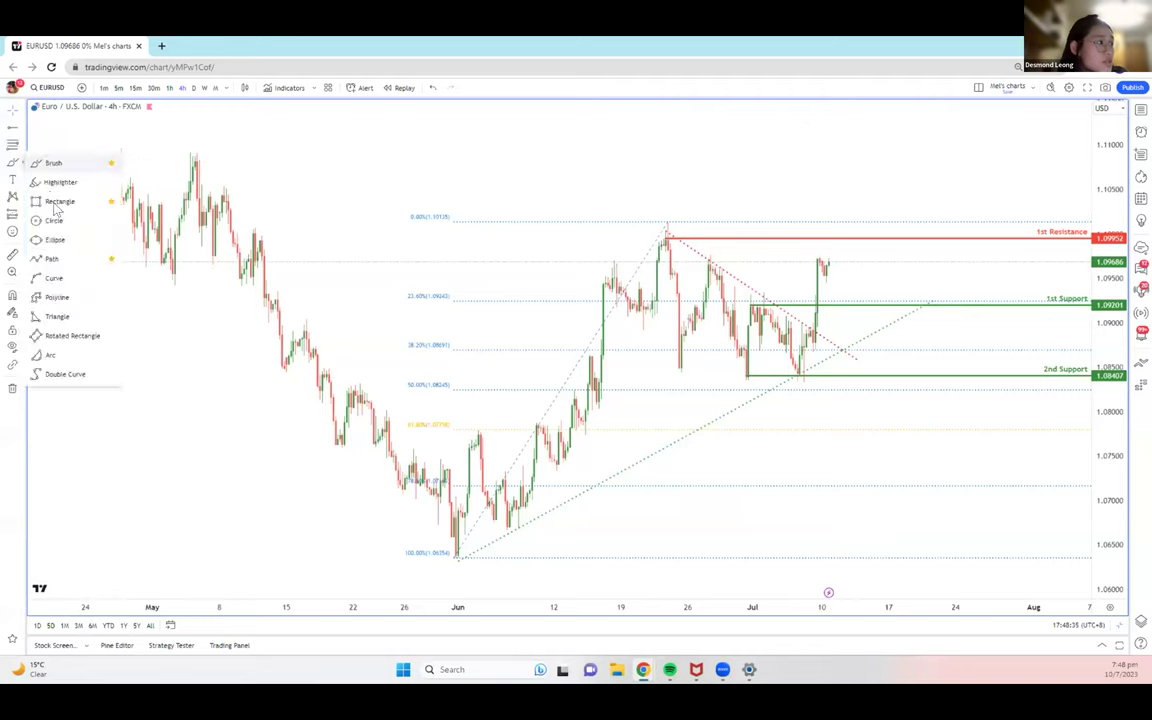
Draw a green-filled rectangle zone below the 2nd Support line
{"action": "left_click", "coordinate": [45, 198]}
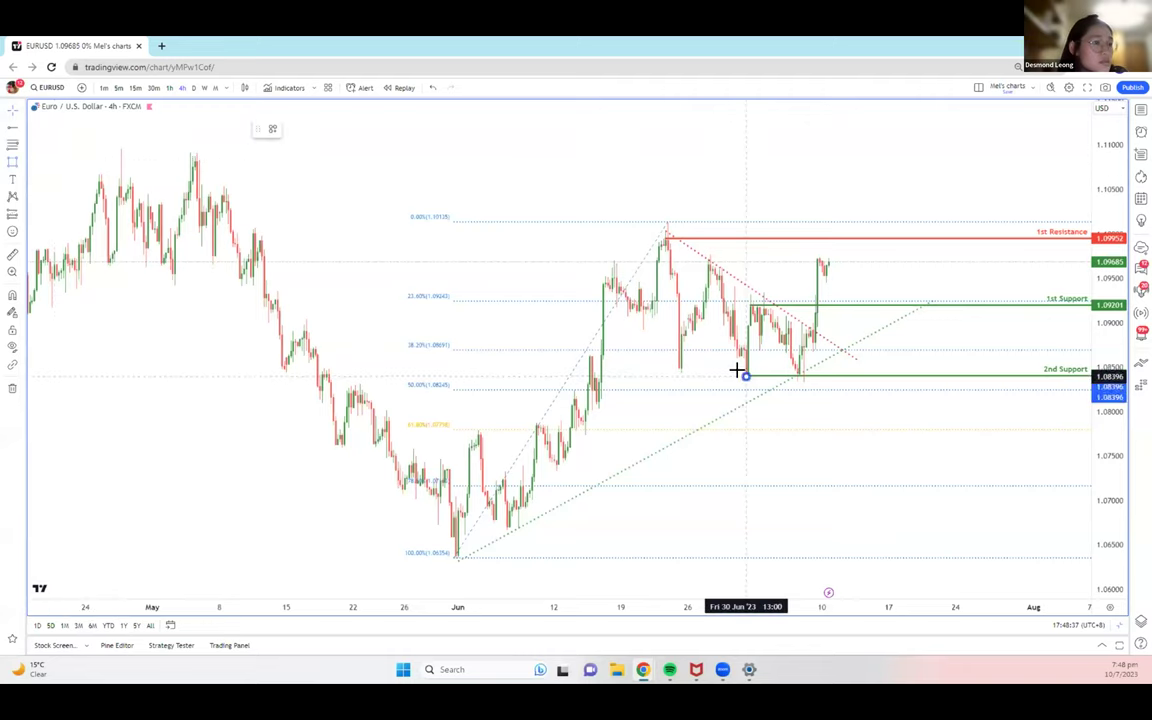
{"action": "left_click_drag", "start_coordinate": [740, 373], "coordinate": [743, 385]}
{"action": "left_click", "coordinate": [309, 129]}
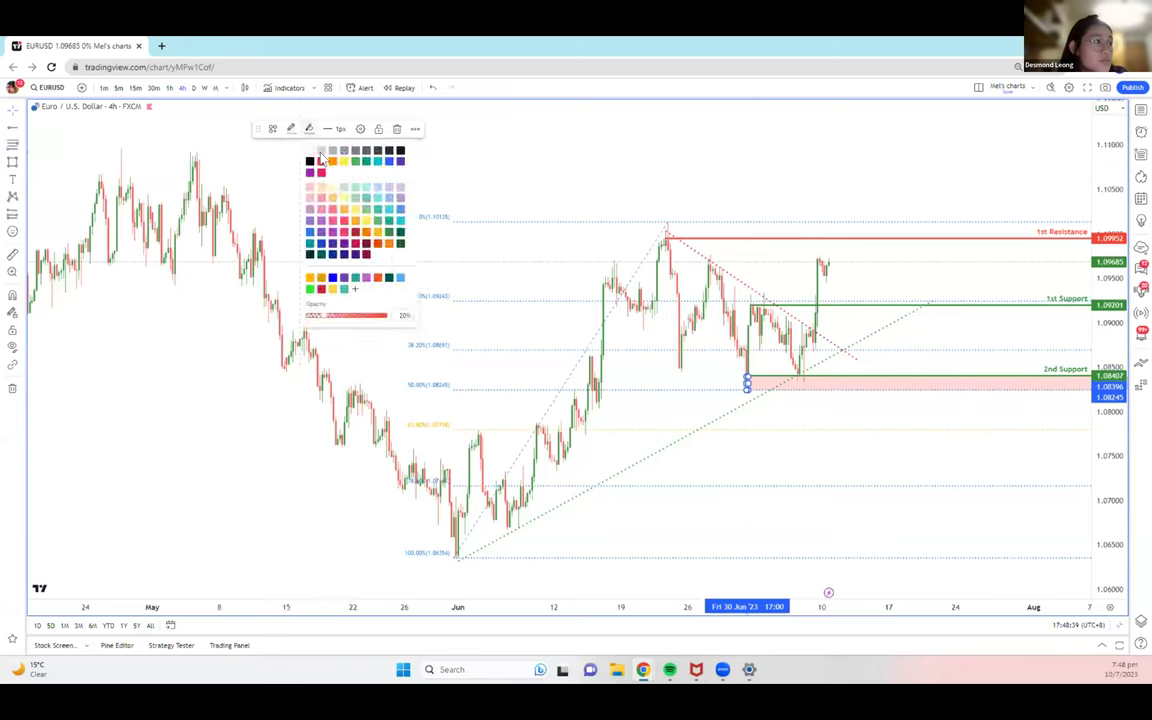
{"action": "left_click", "coordinate": [357, 161]}
Apply a level template to the Fibonacci retracement keeping only 0, 50 and 100%
{"action": "left_click", "coordinate": [447, 346]}
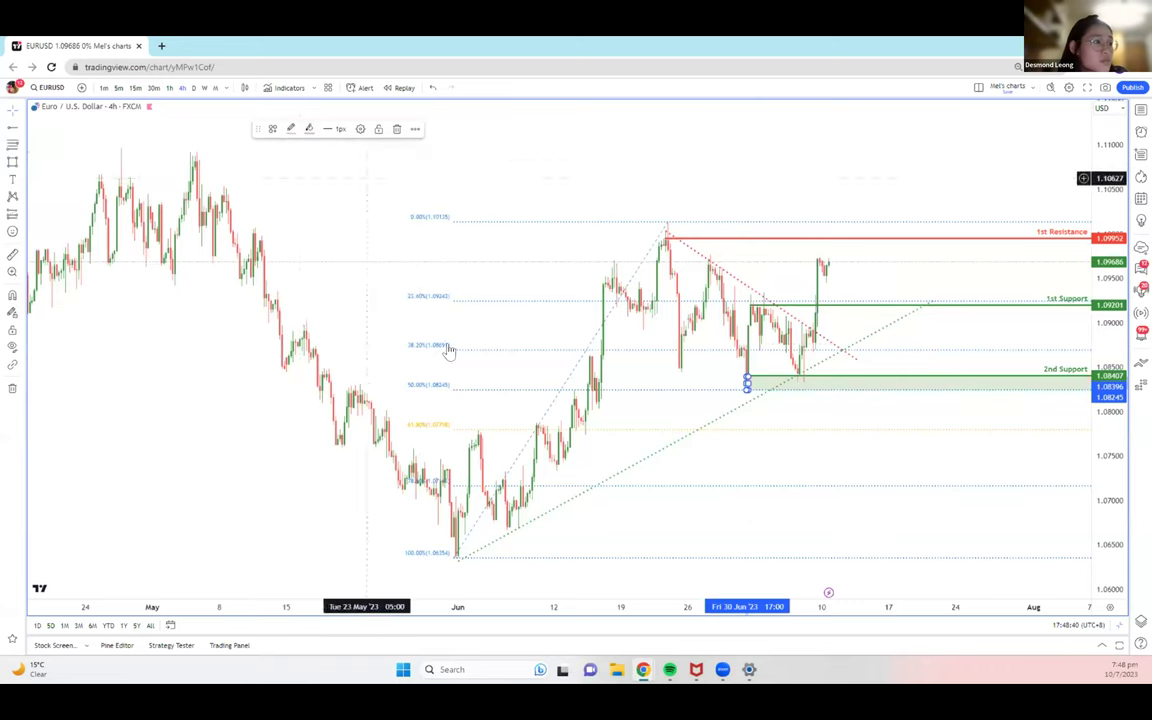
{"action": "left_click", "coordinate": [270, 128]}
{"action": "left_click", "coordinate": [295, 345]}
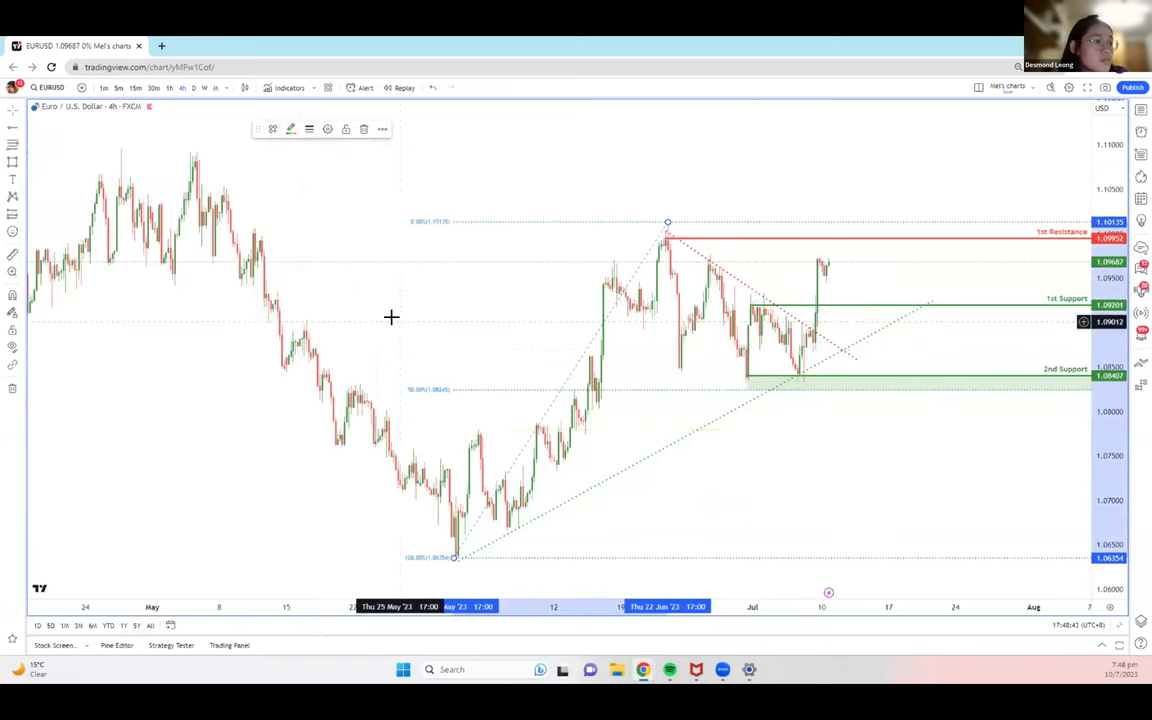
{"action": "left_click_drag", "start_coordinate": [391, 316], "coordinate": [280, 310]}
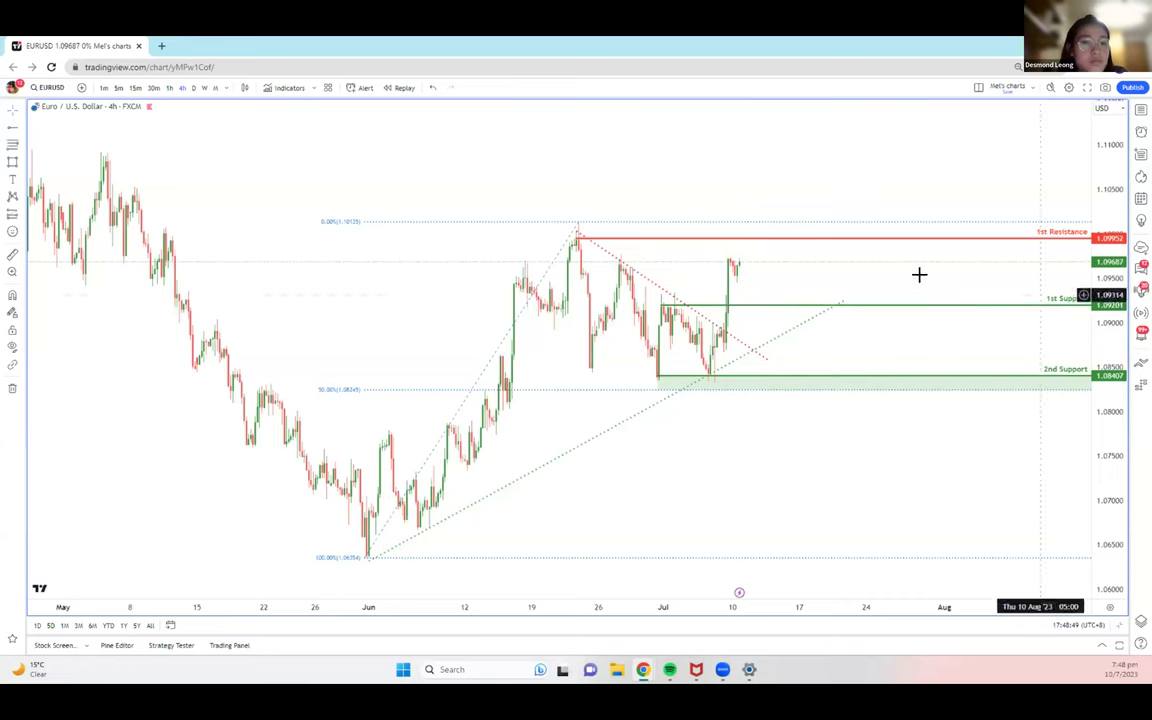
{"action": "left_click", "coordinate": [24, 147]}
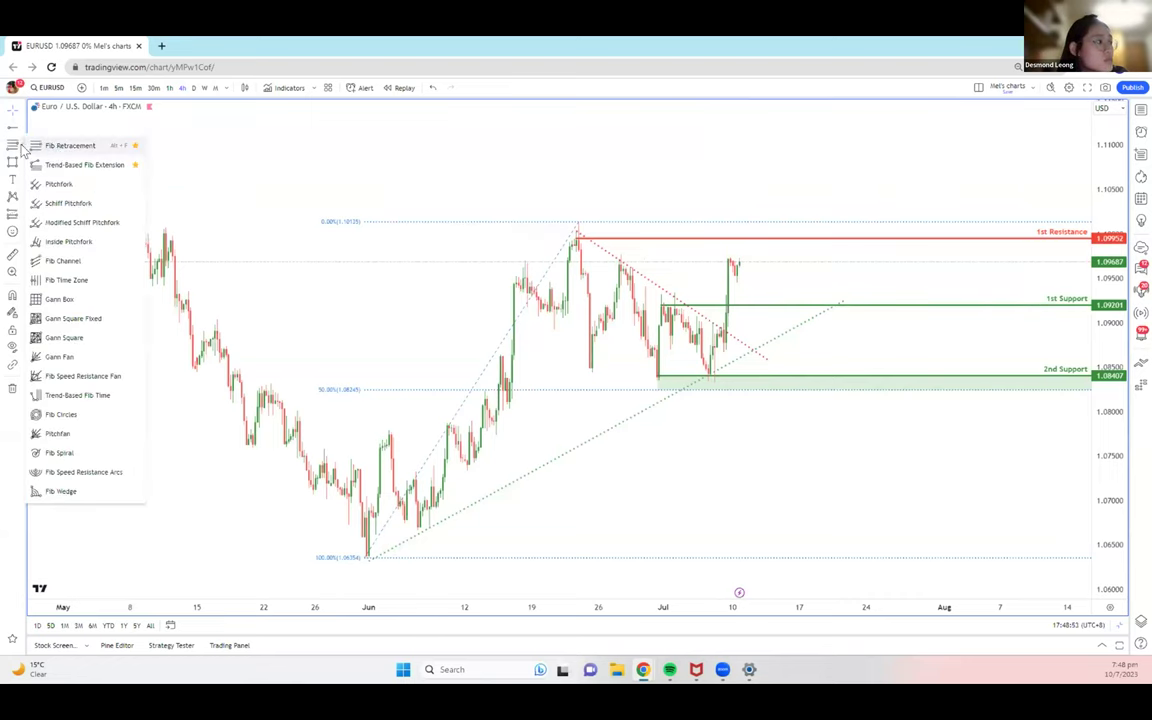
Draw a second Fibonacci retracement from the 1 Jul high to the 6 Jul low
{"action": "left_click", "coordinate": [12, 145]}
{"action": "left_click", "coordinate": [12, 140]}
{"action": "left_click", "coordinate": [50, 140]}
{"action": "left_click", "coordinate": [664, 295]}
{"action": "left_click", "coordinate": [710, 383]}
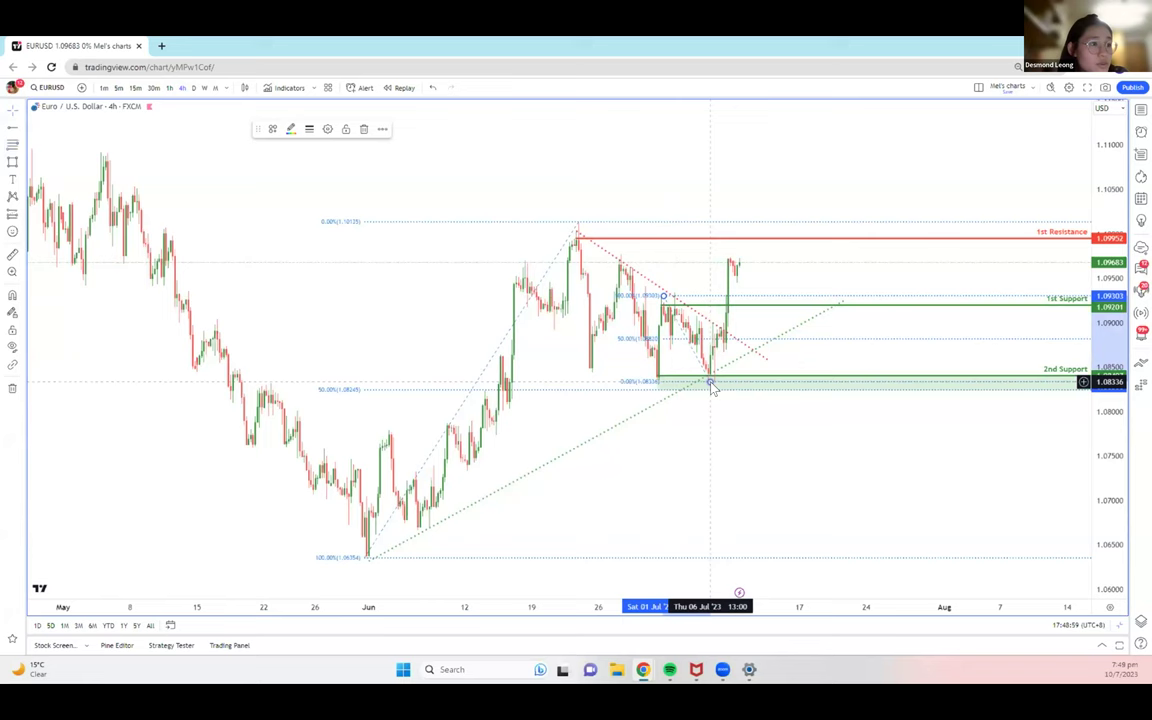
Set its levels to 0, 100, 127.2 and 161.8%, hiding the 0.5 level
{"action": "left_click", "coordinate": [327, 129]}
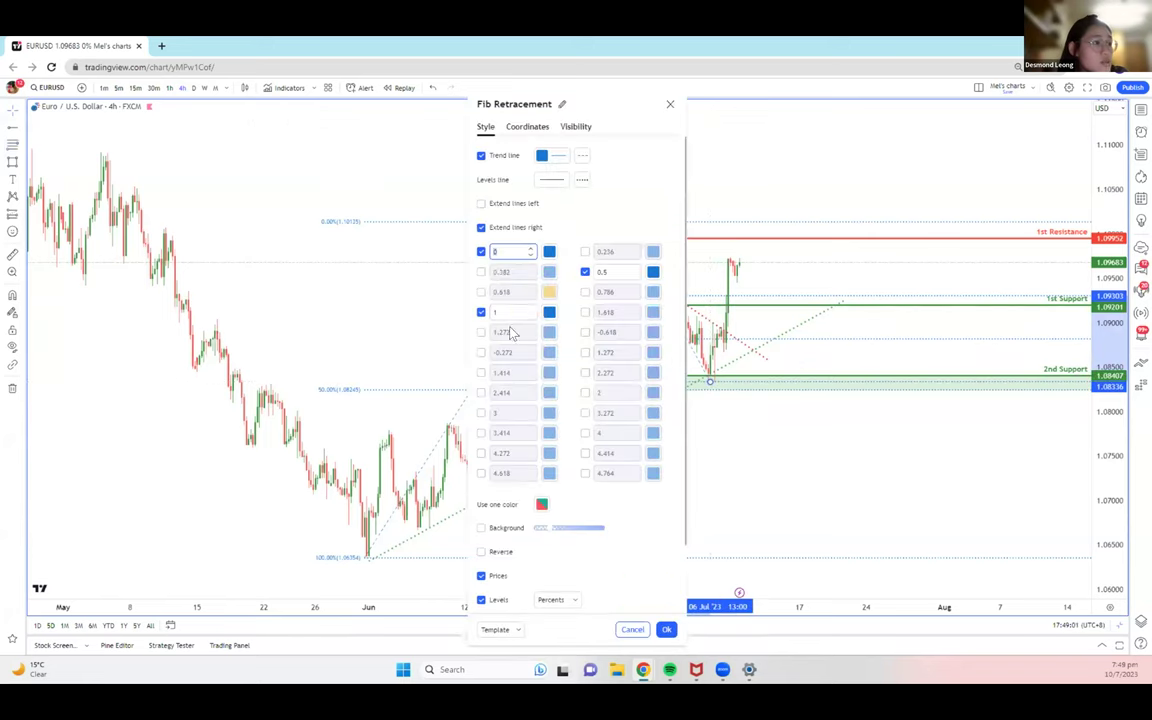
{"action": "left_click", "coordinate": [585, 272]}
{"action": "left_click_drag", "start_coordinate": [618, 103], "coordinate": [604, 87]}
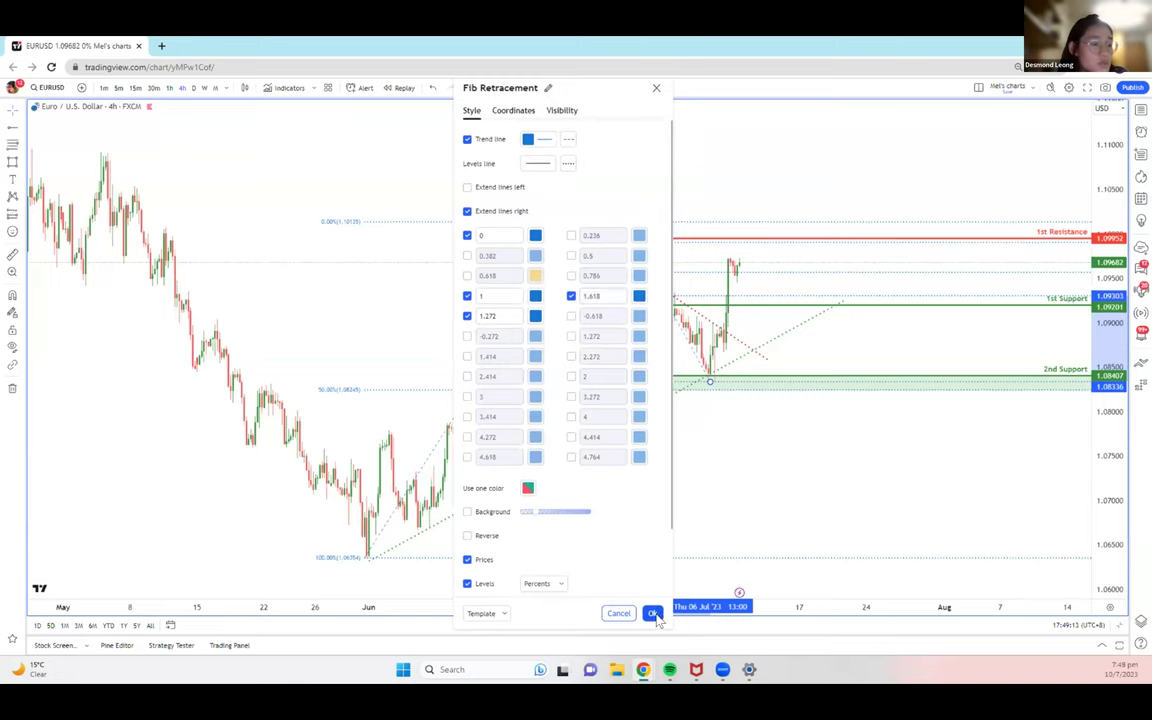
{"action": "left_click", "coordinate": [652, 613]}
{"action": "scroll", "coordinate": [771, 491], "scroll_direction": "up", "scroll_amount": 2}
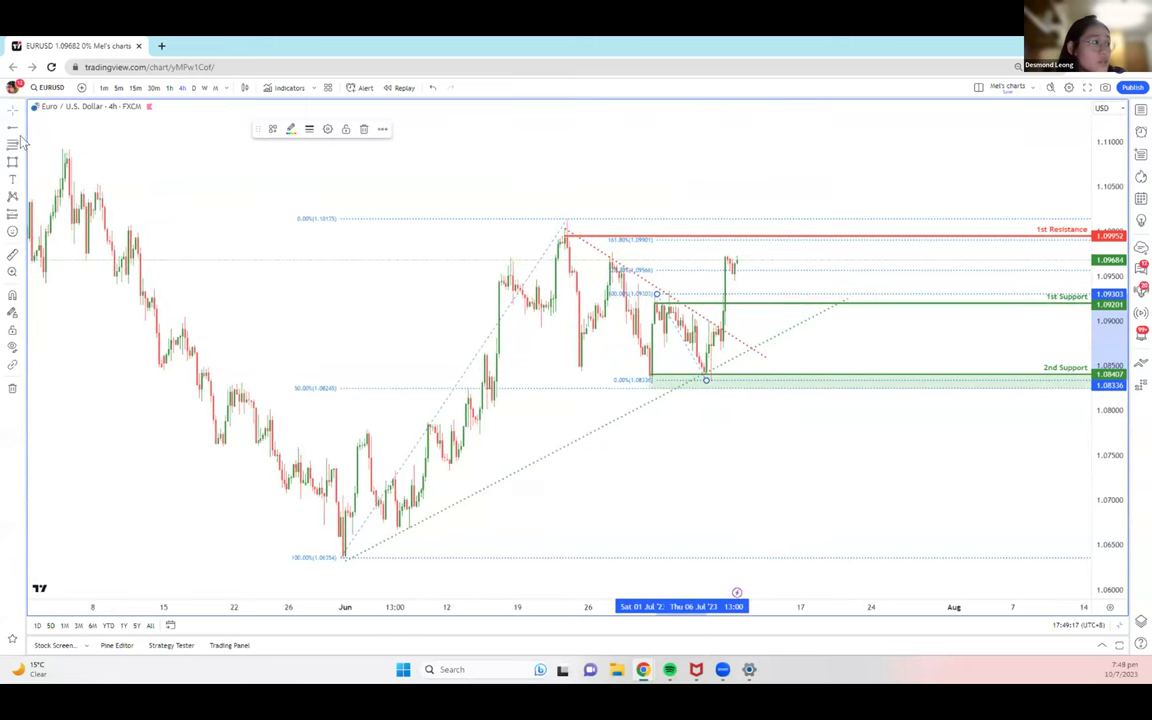
{"action": "left_click", "coordinate": [23, 166]}
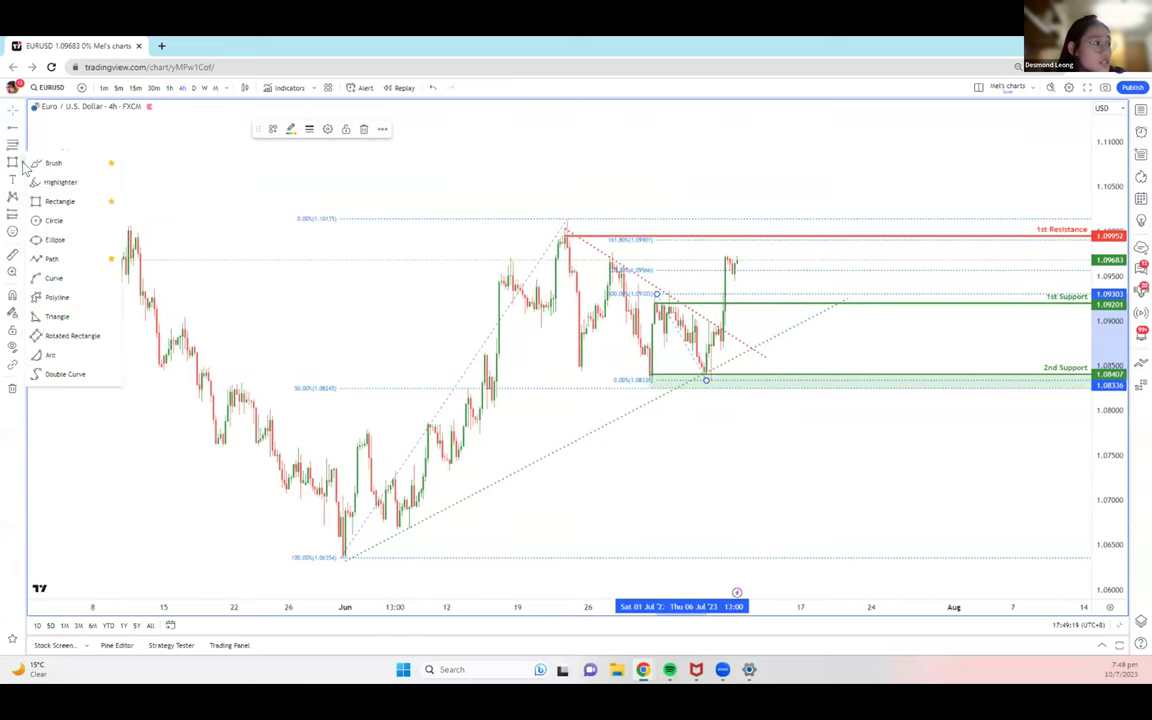
Sketch red freehand loops around the July V-dip, consolidation and resistance peak
{"action": "left_click", "coordinate": [50, 160]}
{"action": "mouse_move", "coordinate": [656, 297]}
{"action": "left_mouse_down"}
{"action": "mouse_move", "coordinate": [690, 367]}
{"action": "mouse_move", "coordinate": [715, 249]}
{"action": "left_mouse_up"}
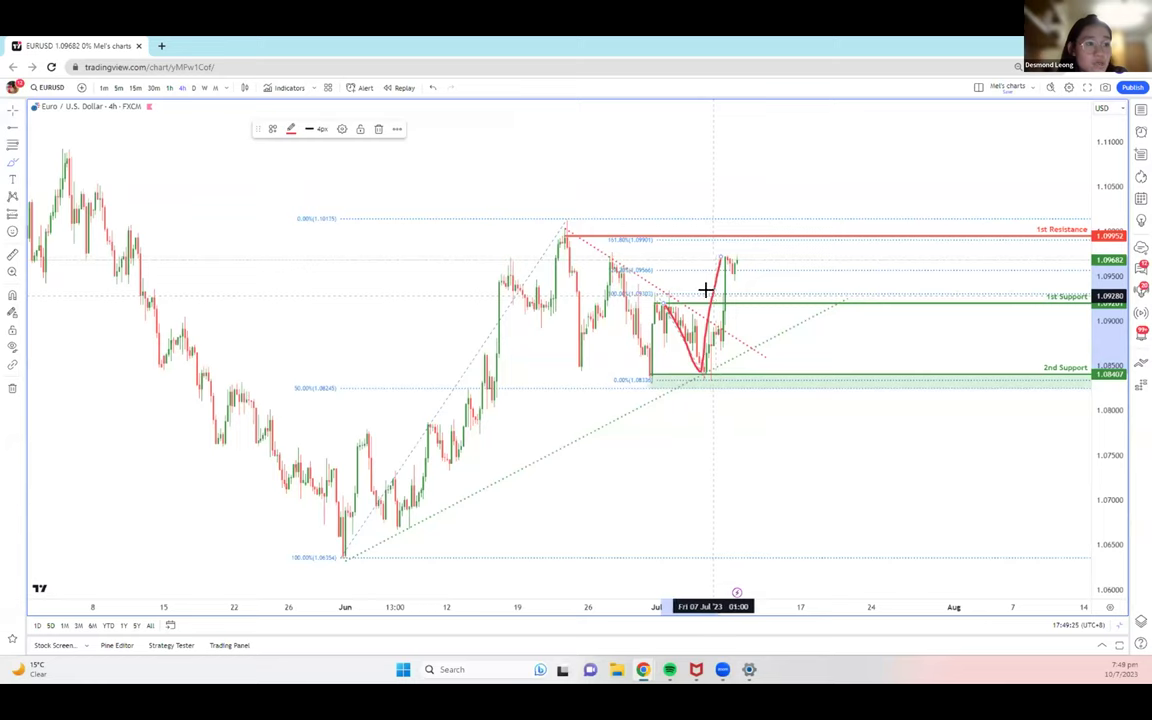
{"action": "mouse_move", "coordinate": [678, 293]}
{"action": "left_mouse_down"}
{"action": "mouse_move", "coordinate": [658, 291]}
{"action": "mouse_move", "coordinate": [658, 347]}
{"action": "mouse_move", "coordinate": [689, 329]}
{"action": "mouse_move", "coordinate": [668, 289]}
{"action": "mouse_move", "coordinate": [707, 290]}
{"action": "mouse_move", "coordinate": [704, 303]}
{"action": "mouse_move", "coordinate": [718, 260]}
{"action": "mouse_move", "coordinate": [731, 270]}
{"action": "left_mouse_up"}
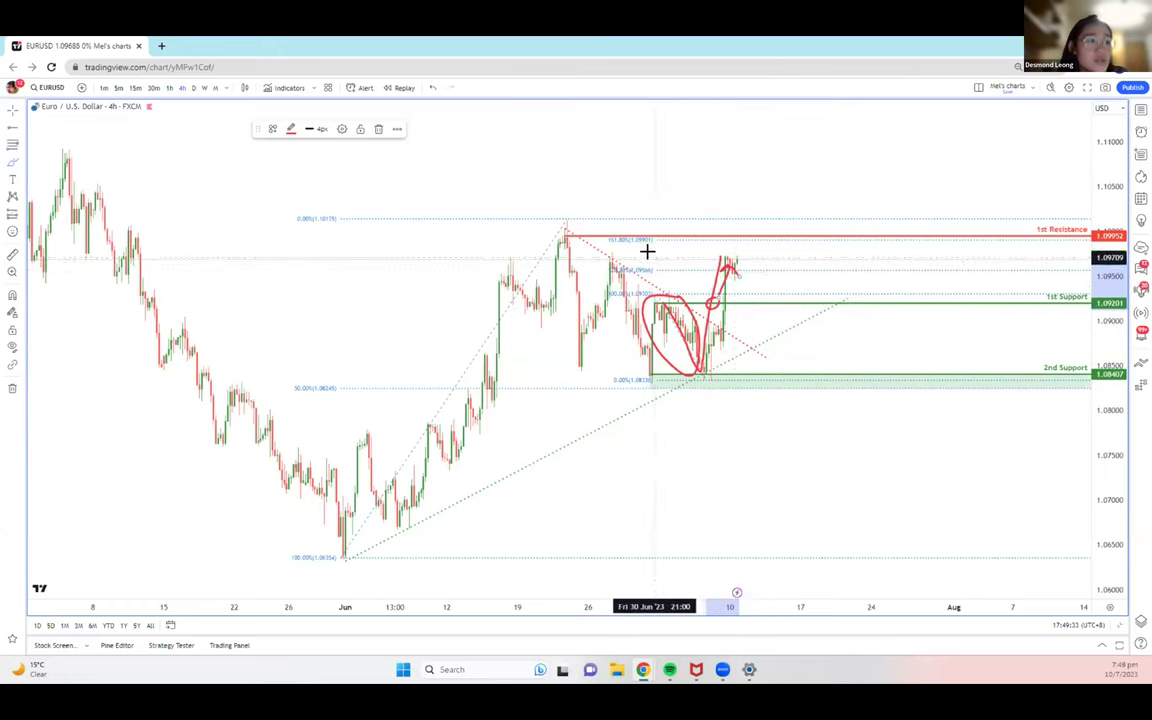
{"action": "mouse_move", "coordinate": [604, 272]}
{"action": "left_mouse_down"}
{"action": "mouse_move", "coordinate": [638, 265]}
{"action": "mouse_move", "coordinate": [640, 250]}
{"action": "left_mouse_up"}
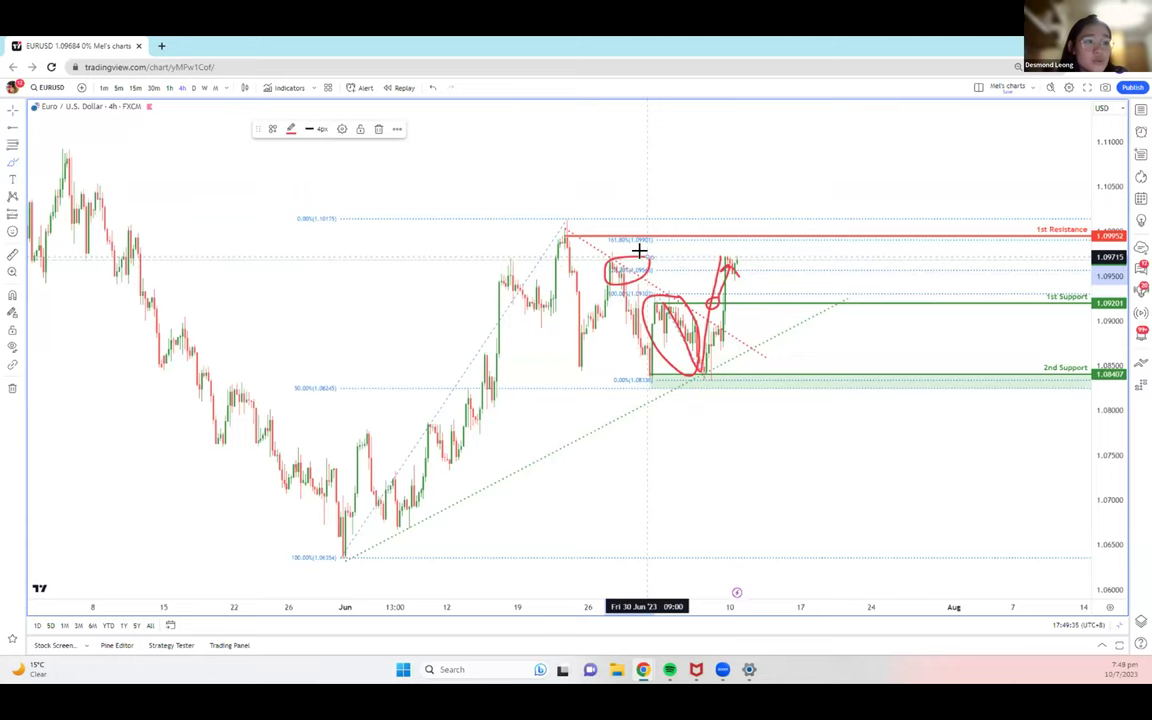
{"action": "left_click_drag", "start_coordinate": [728, 262], "coordinate": [757, 260]}
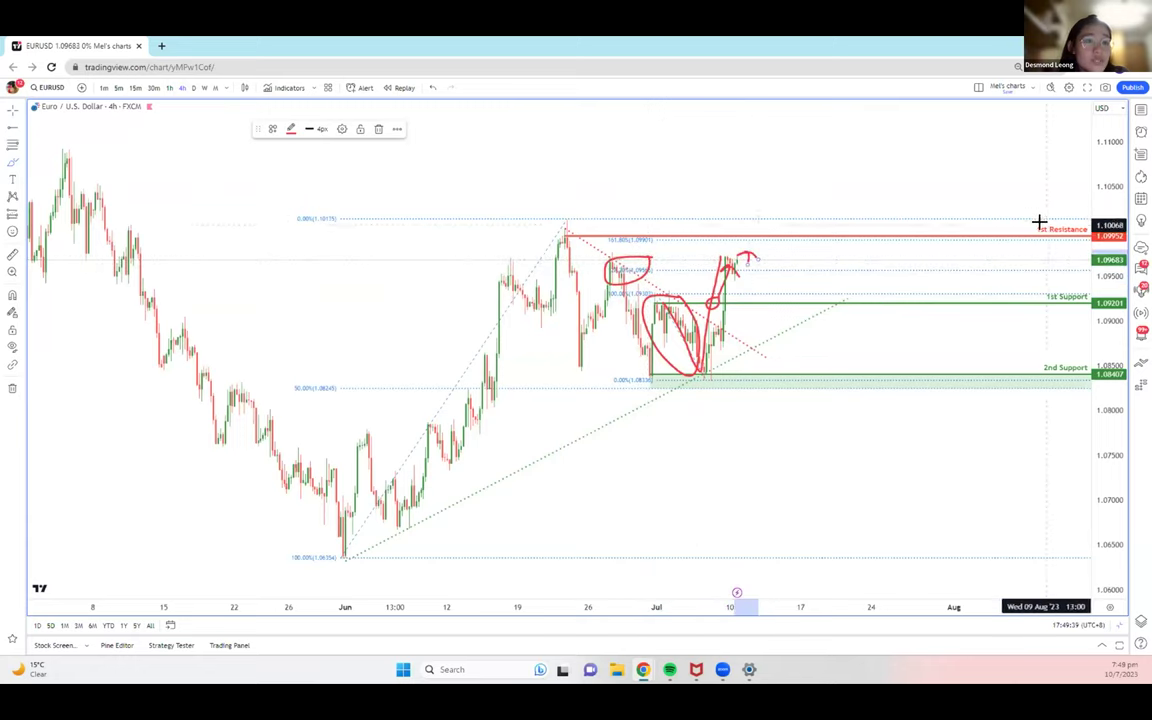
{"action": "mouse_move", "coordinate": [645, 226]}
{"action": "left_mouse_down"}
{"action": "mouse_move", "coordinate": [591, 221]}
{"action": "mouse_move", "coordinate": [620, 250]}
{"action": "left_mouse_up"}
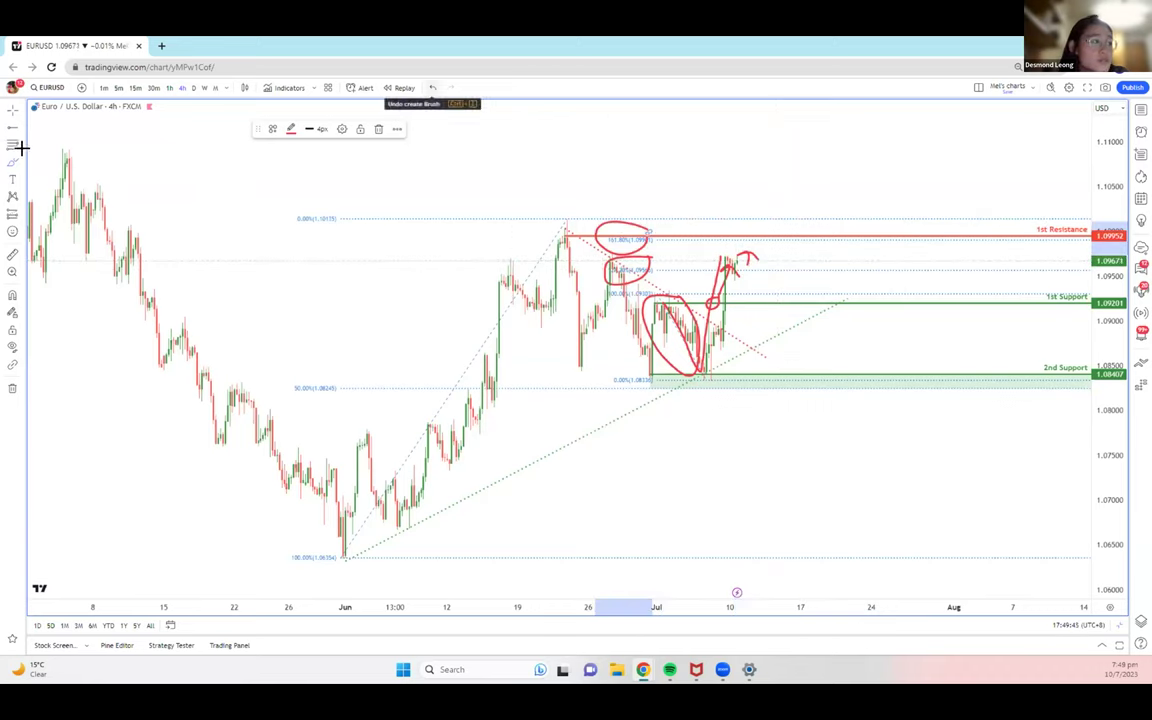
Undo the latest red freehand oval and the V-shaped mark
{"action": "left_click", "coordinate": [434, 88]}
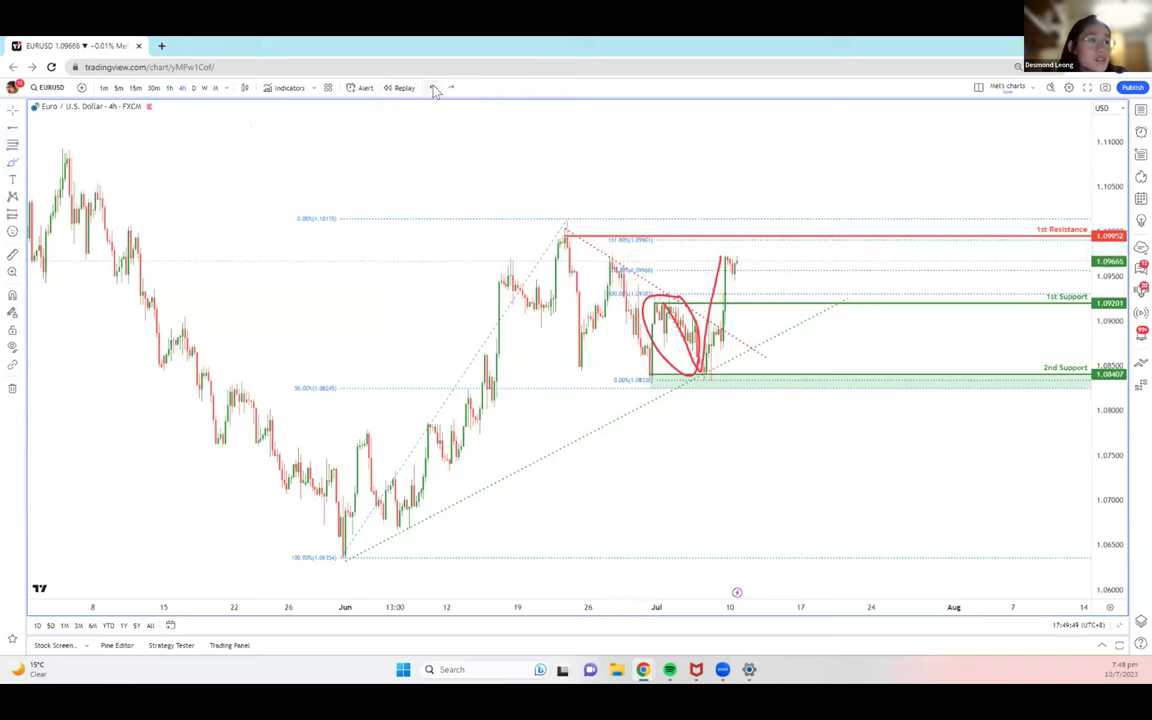
{"action": "left_click", "coordinate": [434, 88]}
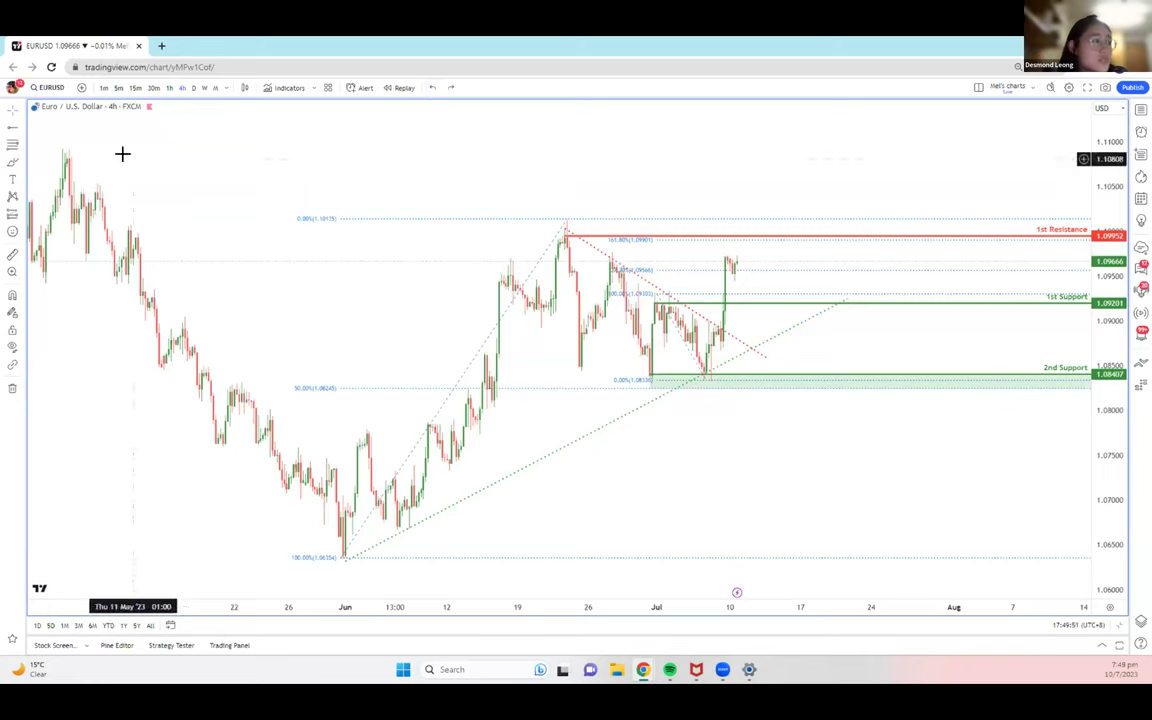
{"action": "left_click", "coordinate": [20, 110]}
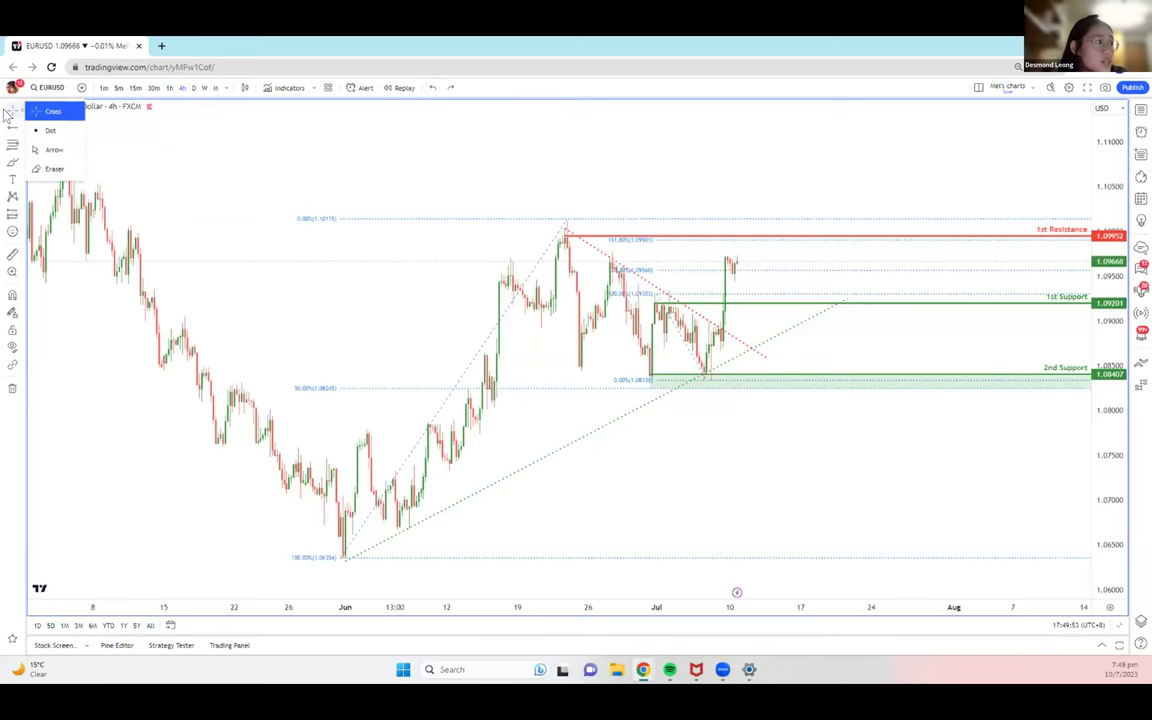
Apply a saved template to the early-July Fibonacci, keeping its 0%, 100% and 161.8% levels
{"action": "left_click", "coordinate": [10, 113]}
{"action": "scroll", "coordinate": [558, 164], "scroll_direction": "right", "scroll_amount": 3}
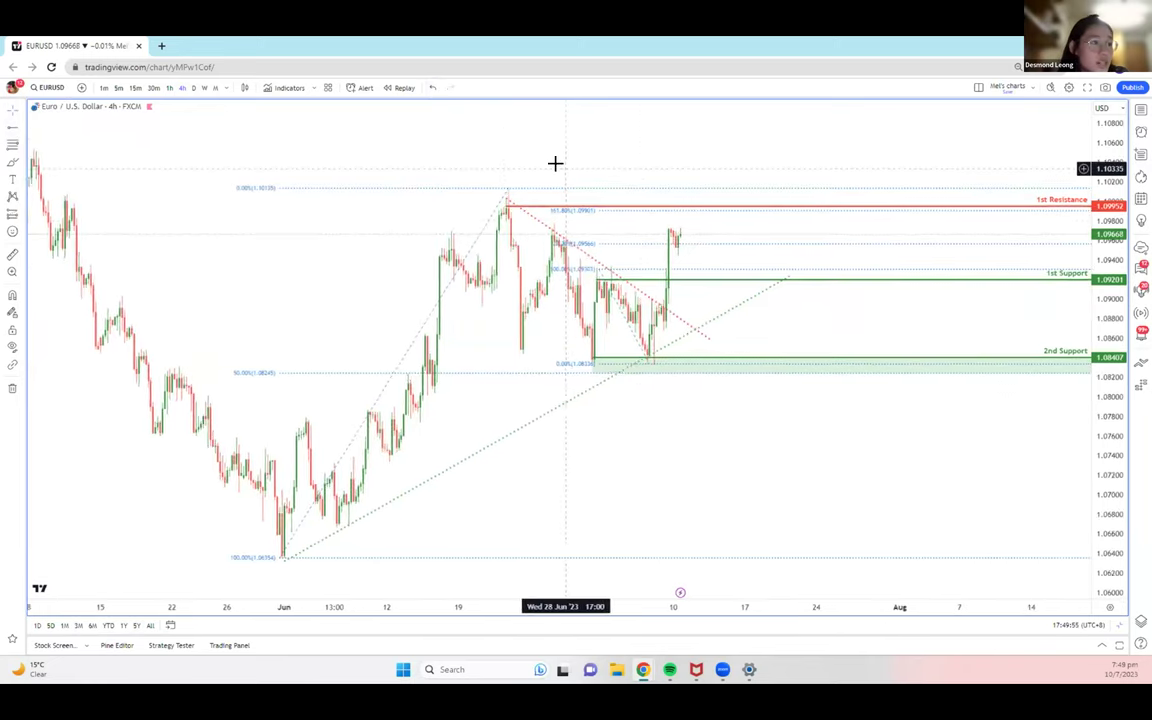
{"action": "left_click", "coordinate": [620, 248]}
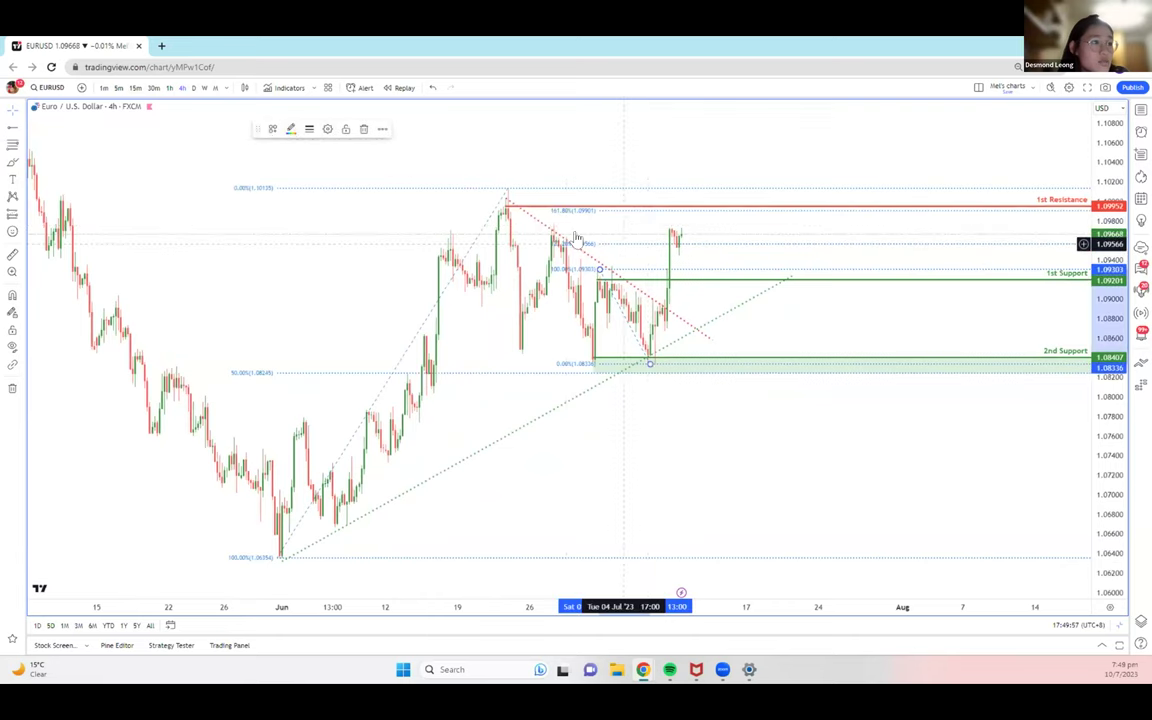
{"action": "left_click", "coordinate": [272, 133]}
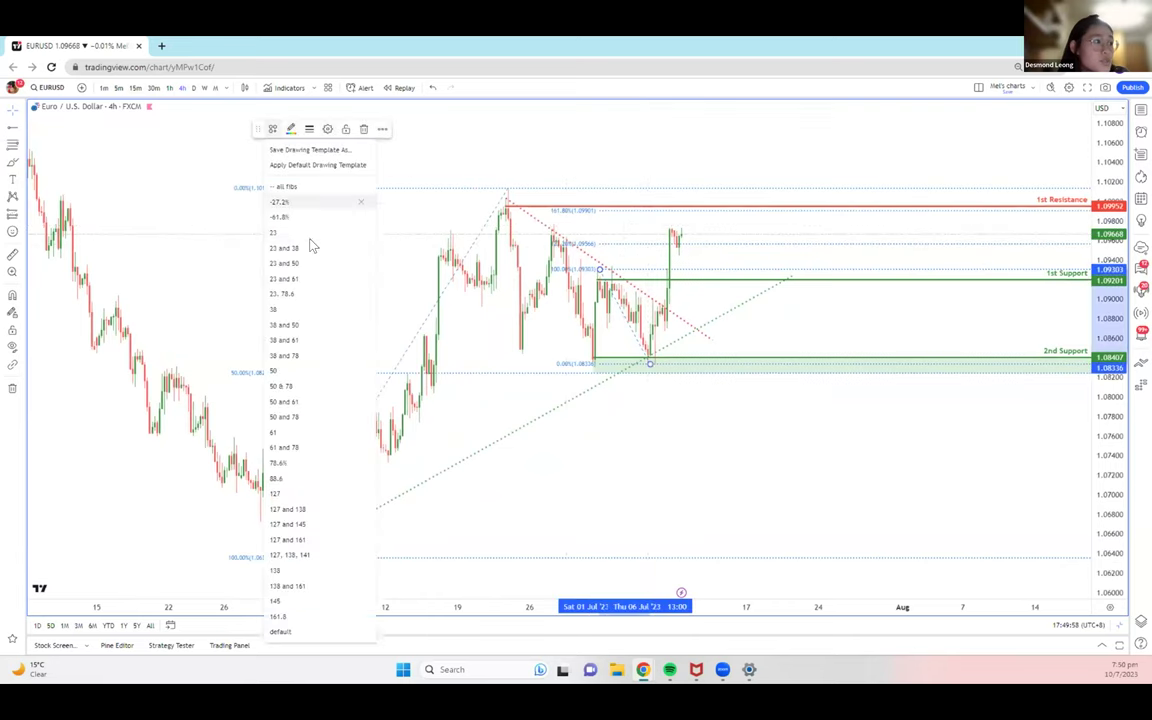
{"action": "left_click", "coordinate": [294, 605]}
{"action": "mouse_move", "coordinate": [704, 509]}
{"action": "left_mouse_down"}
{"action": "mouse_move", "coordinate": [740, 508]}
{"action": "mouse_move", "coordinate": [692, 501]}
{"action": "left_mouse_up"}
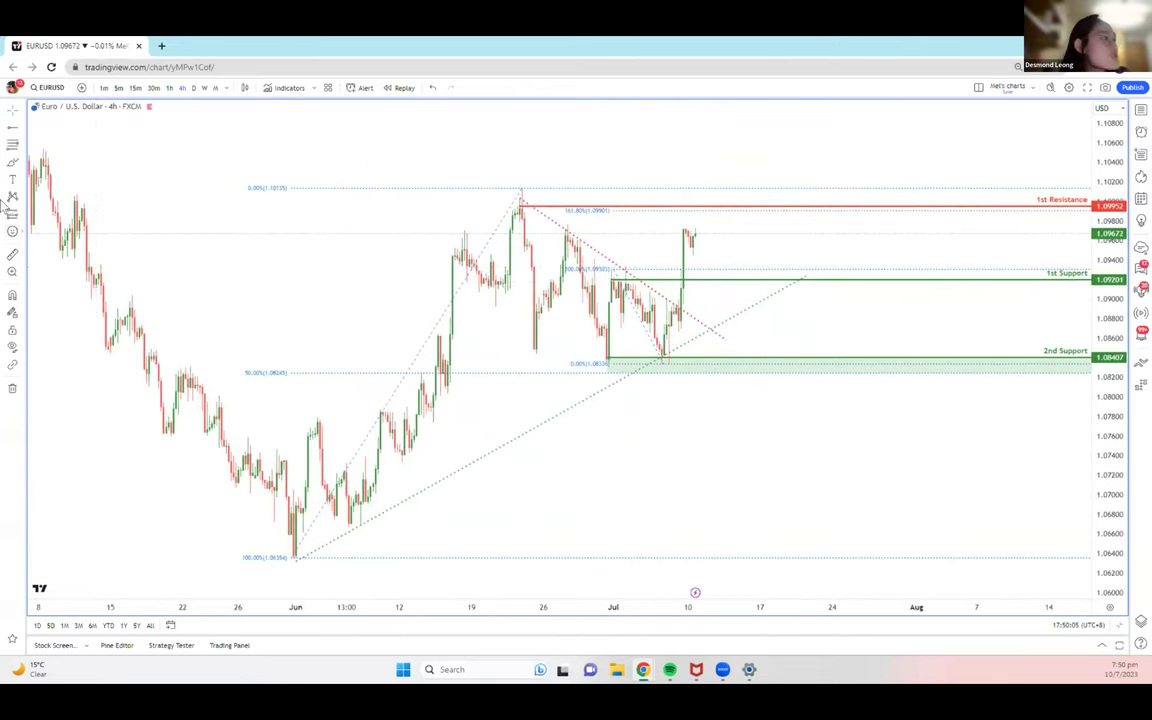
Draw a Fibonacci retracement from the 1.08332 late-June low to the swing high
{"action": "left_click", "coordinate": [22, 147]}
{"action": "left_click", "coordinate": [70, 145]}
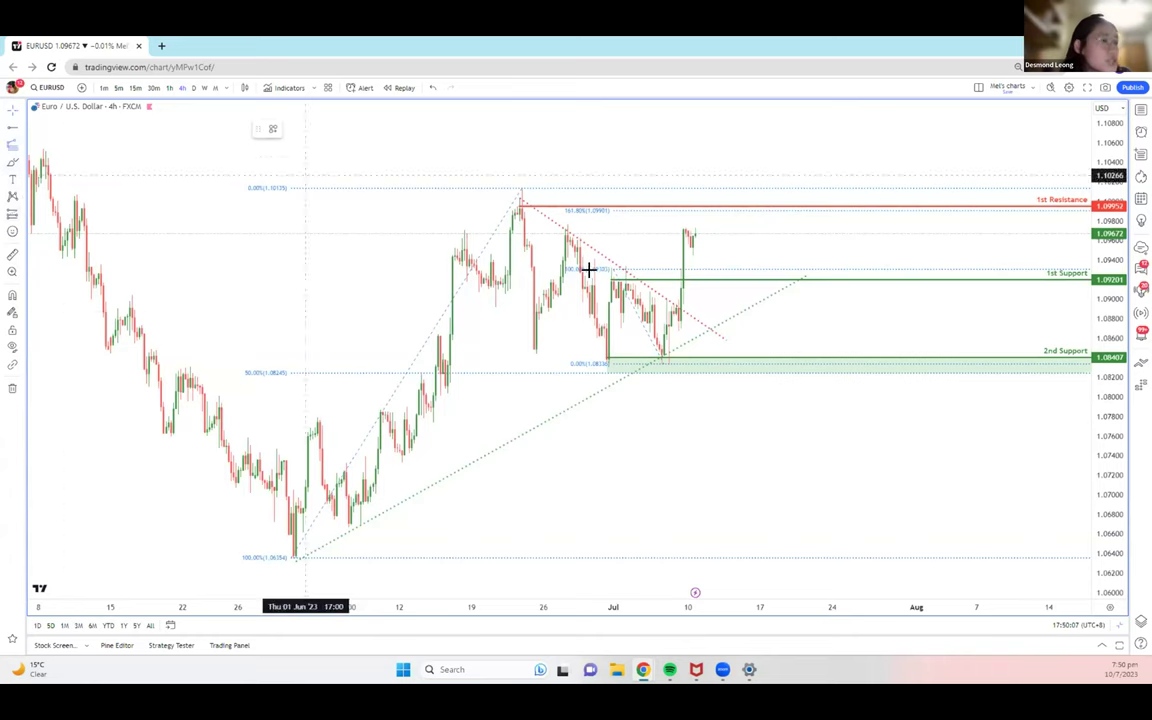
{"action": "left_click", "coordinate": [534, 355]}
{"action": "left_click", "coordinate": [566, 226]}
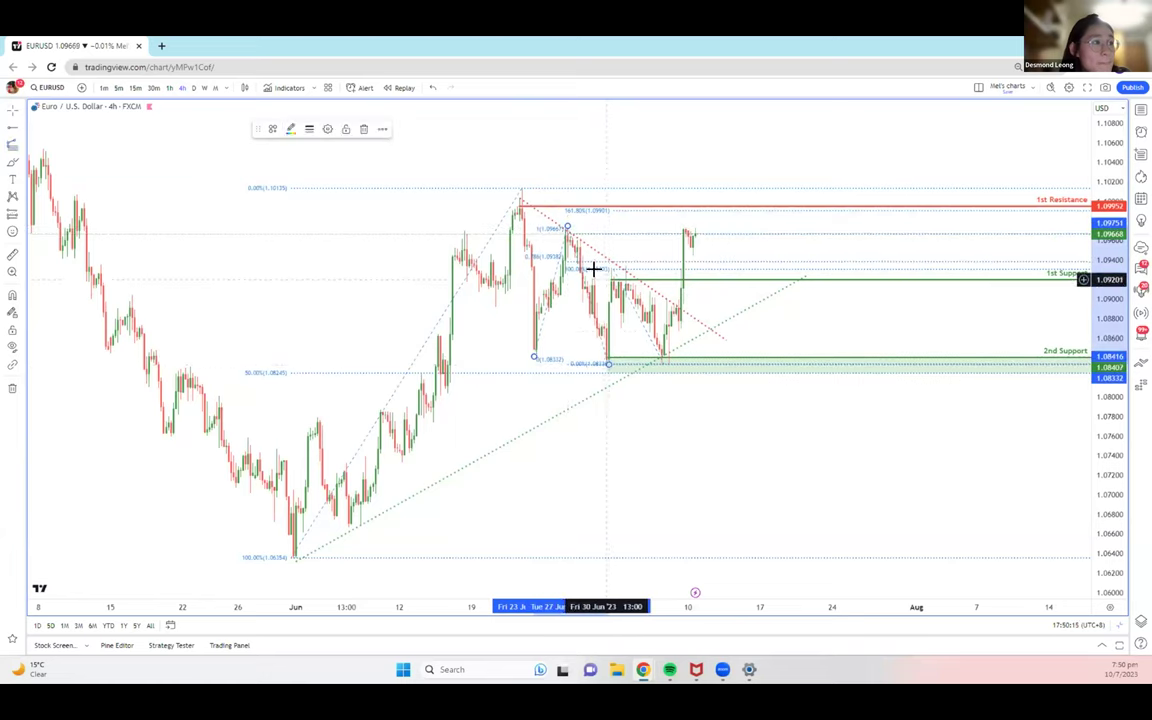
{"action": "left_click", "coordinate": [67, 134]}
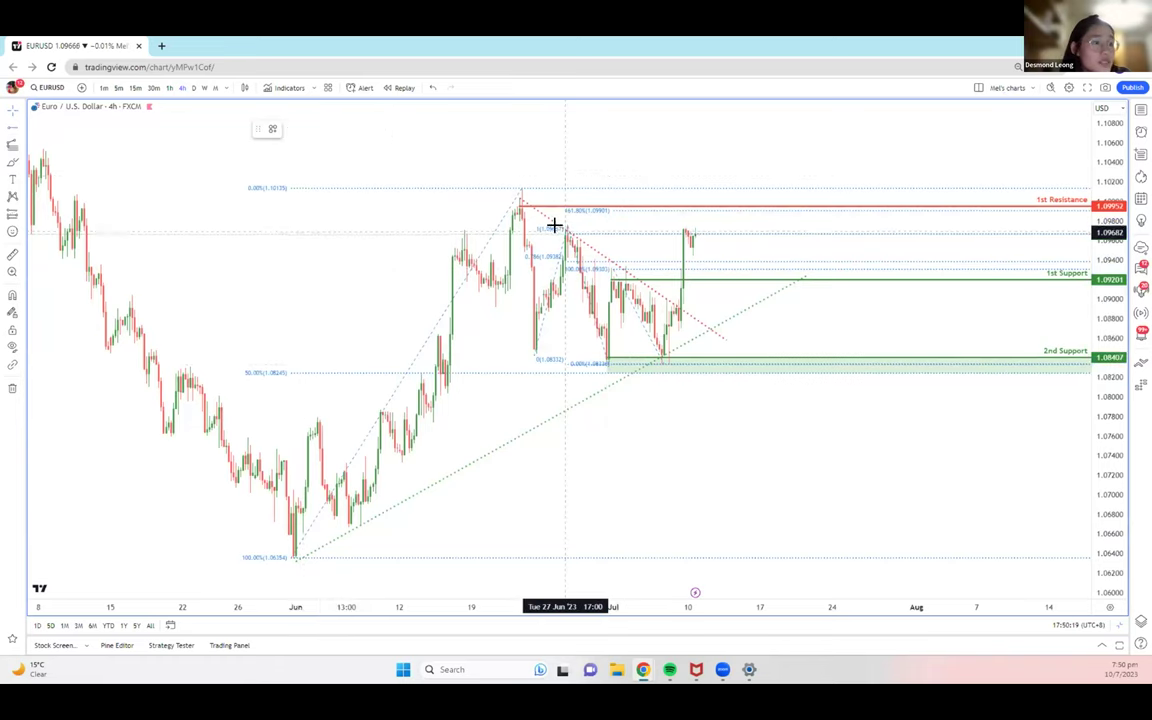
Add a red dashed horizontal ray at about 1.0969
{"action": "left_click", "coordinate": [465, 233]}
{"action": "left_click", "coordinate": [291, 129]}
{"action": "left_click", "coordinate": [303, 161]}
{"action": "left_click", "coordinate": [342, 129]}
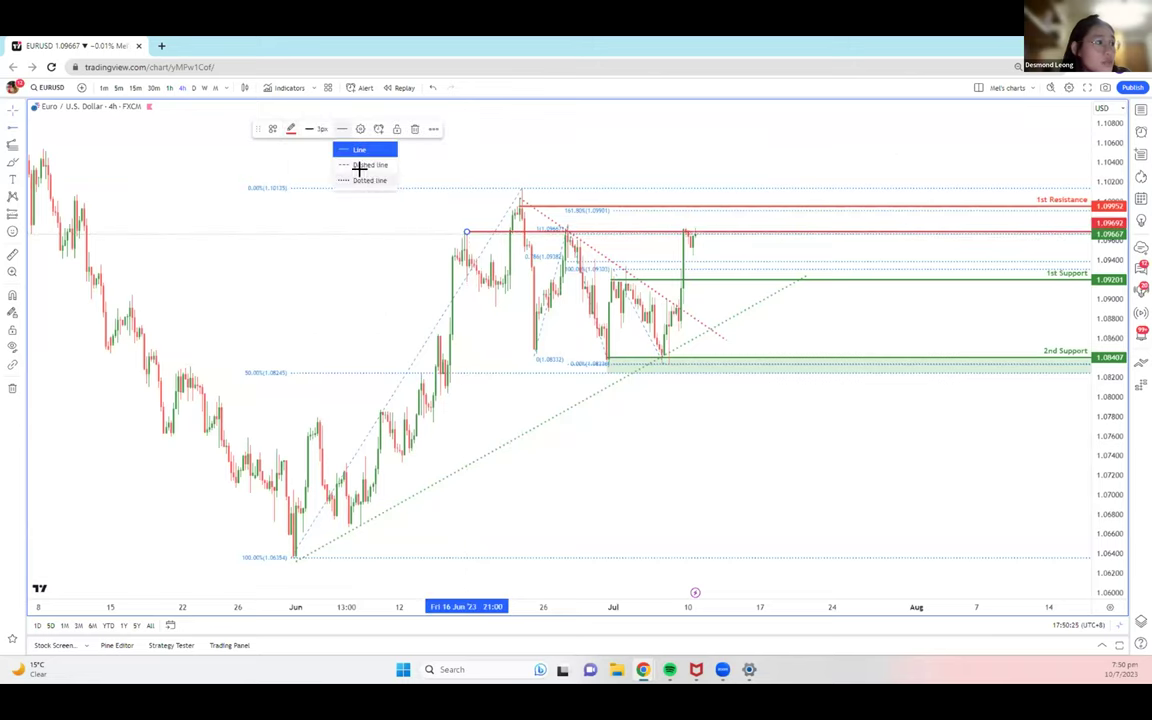
{"action": "left_click", "coordinate": [358, 166]}
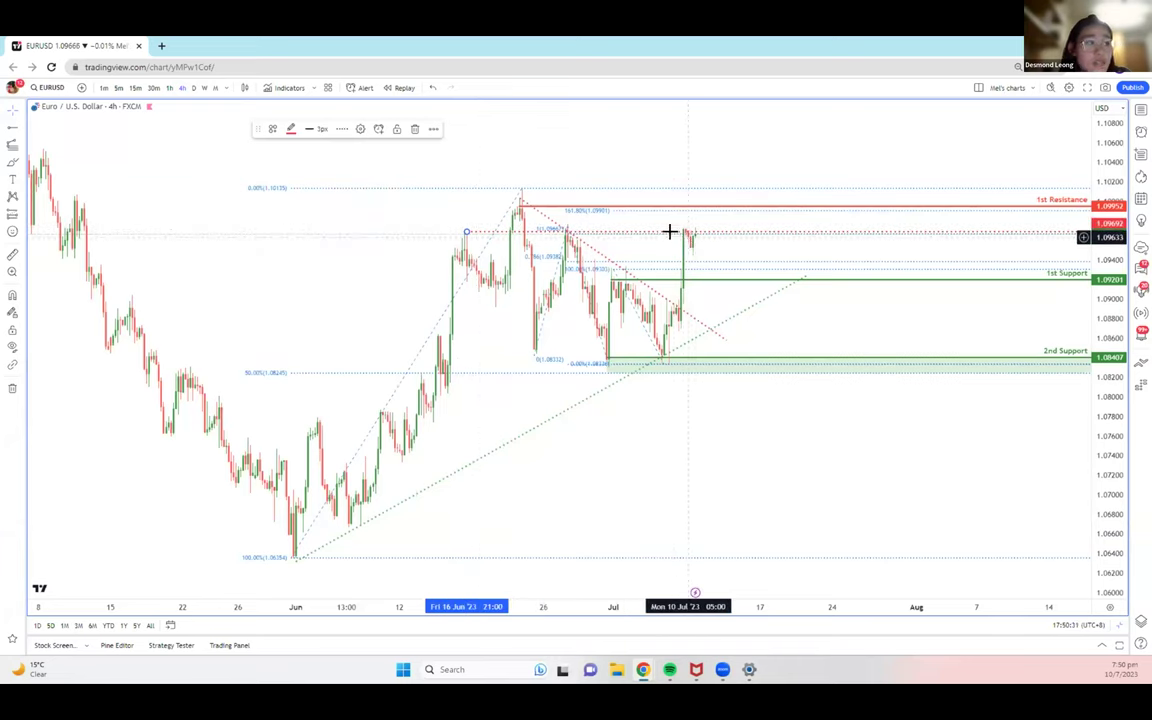
Apply a saved level template to the new Fibonacci retracement
{"action": "left_click", "coordinate": [537, 238]}
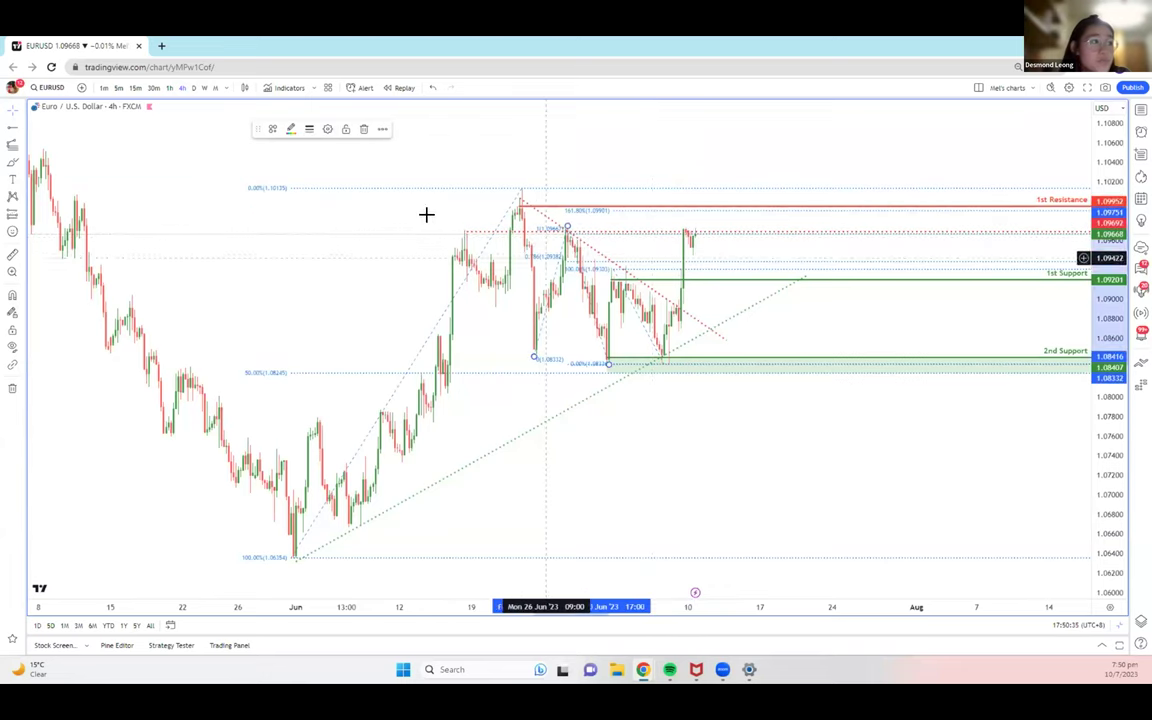
{"action": "left_click", "coordinate": [272, 129]}
{"action": "left_click", "coordinate": [306, 284]}
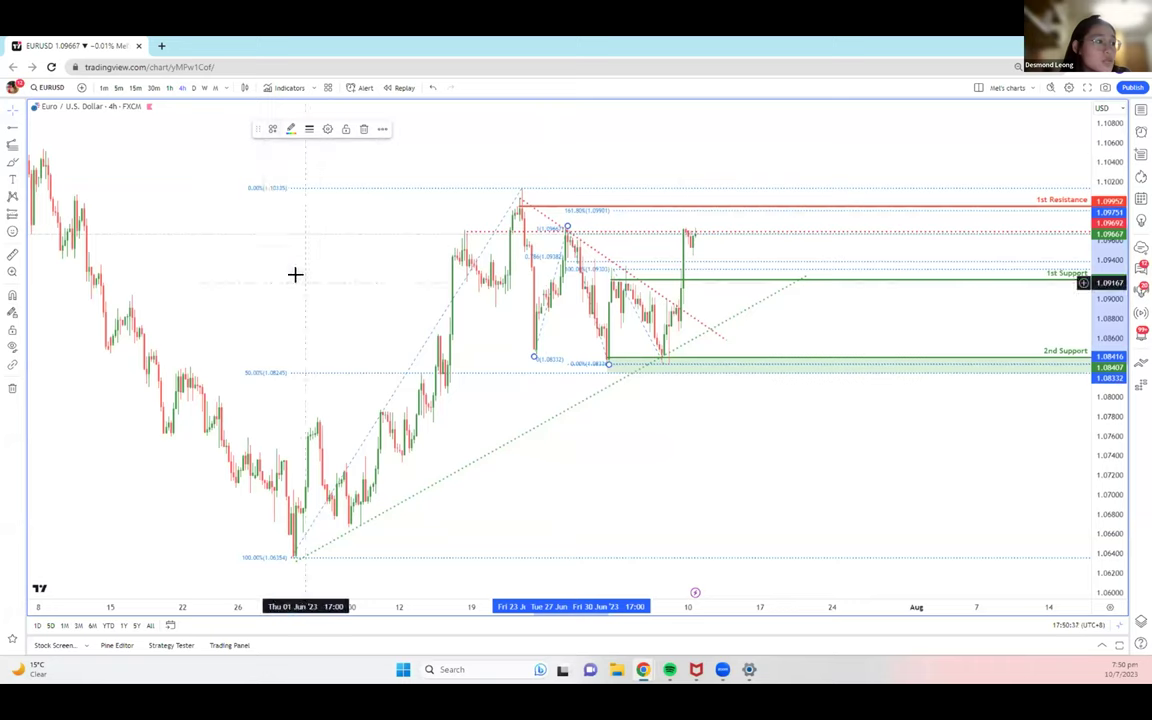
{"action": "left_click", "coordinate": [725, 234]}
{"action": "left_click_drag", "start_coordinate": [725, 234], "coordinate": [625, 200]}
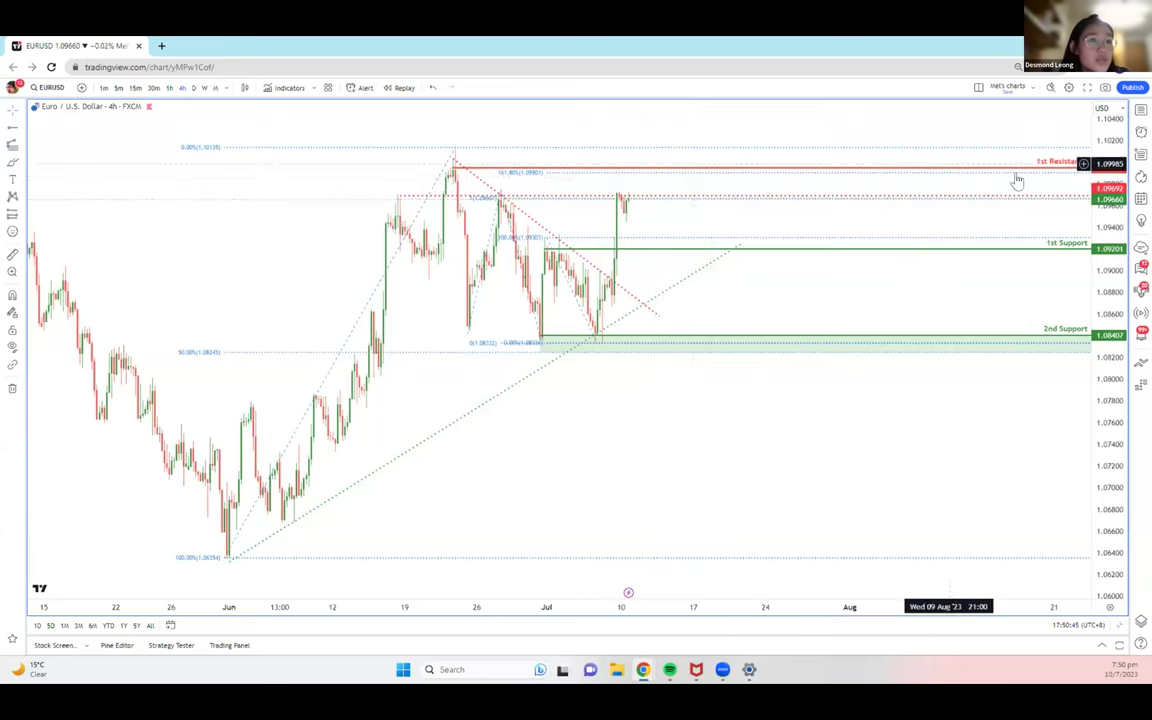
{"action": "scroll", "coordinate": [715, 126], "scroll_direction": "left", "scroll_amount": 3}
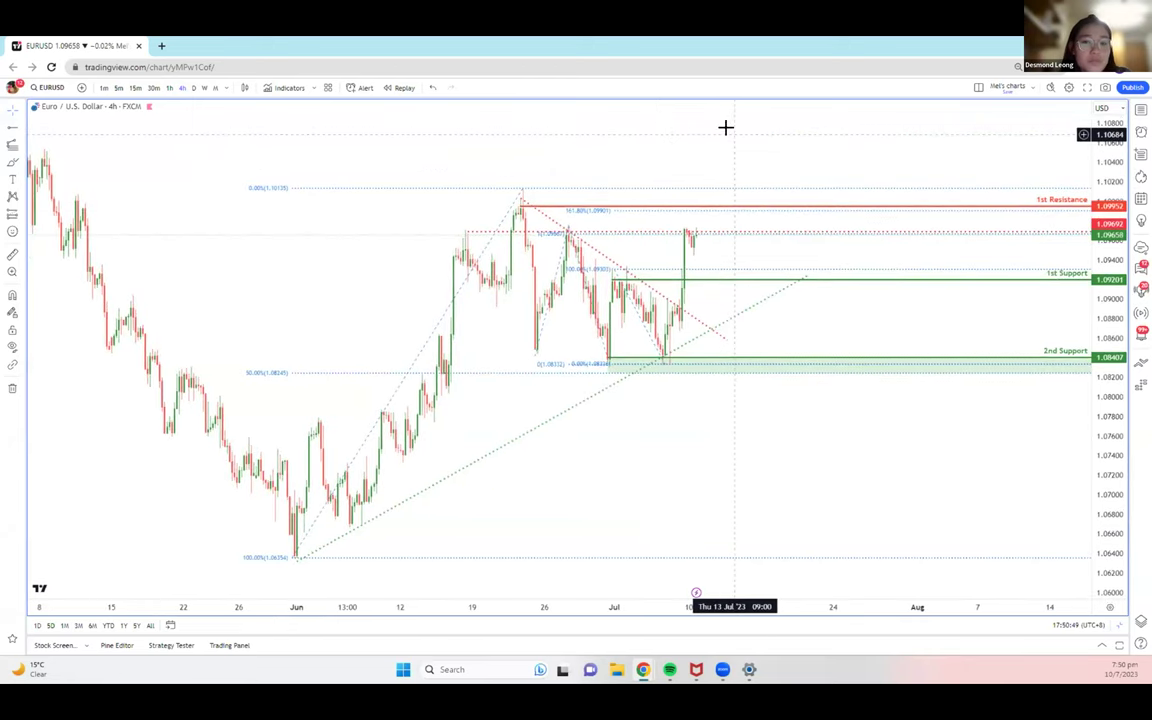
Add the Ichimoku Cloud and MACD indicators to the chart
{"action": "left_click", "coordinate": [289, 88]}
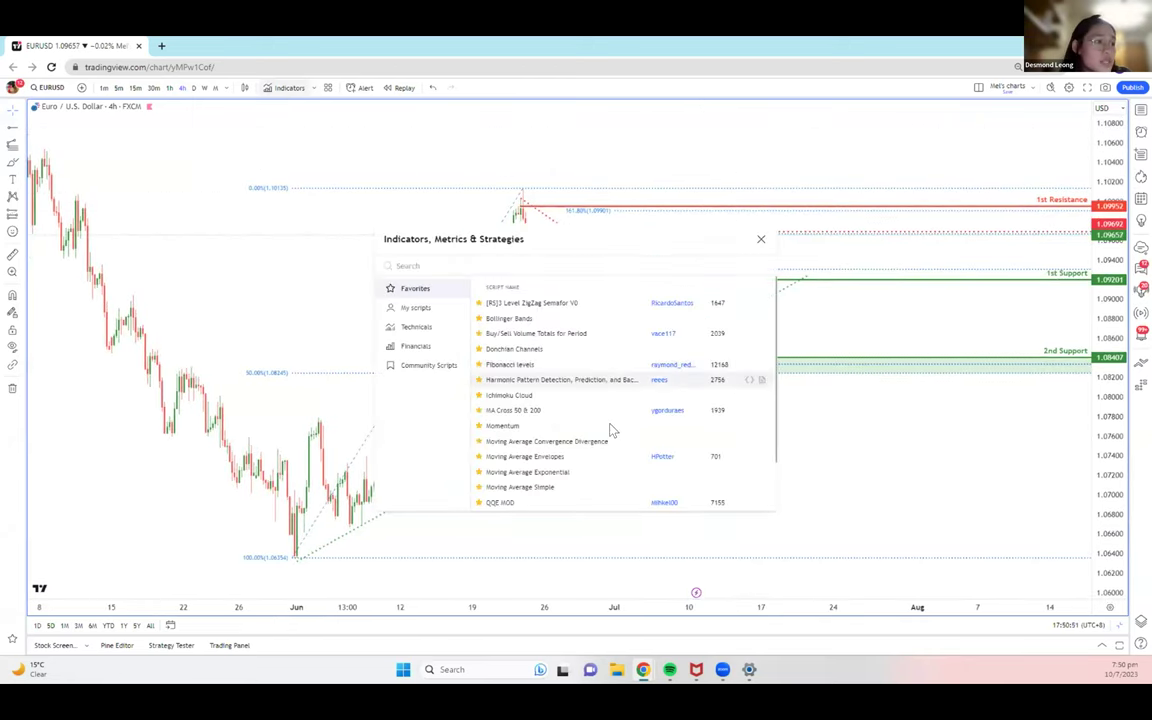
{"action": "left_click", "coordinate": [555, 396]}
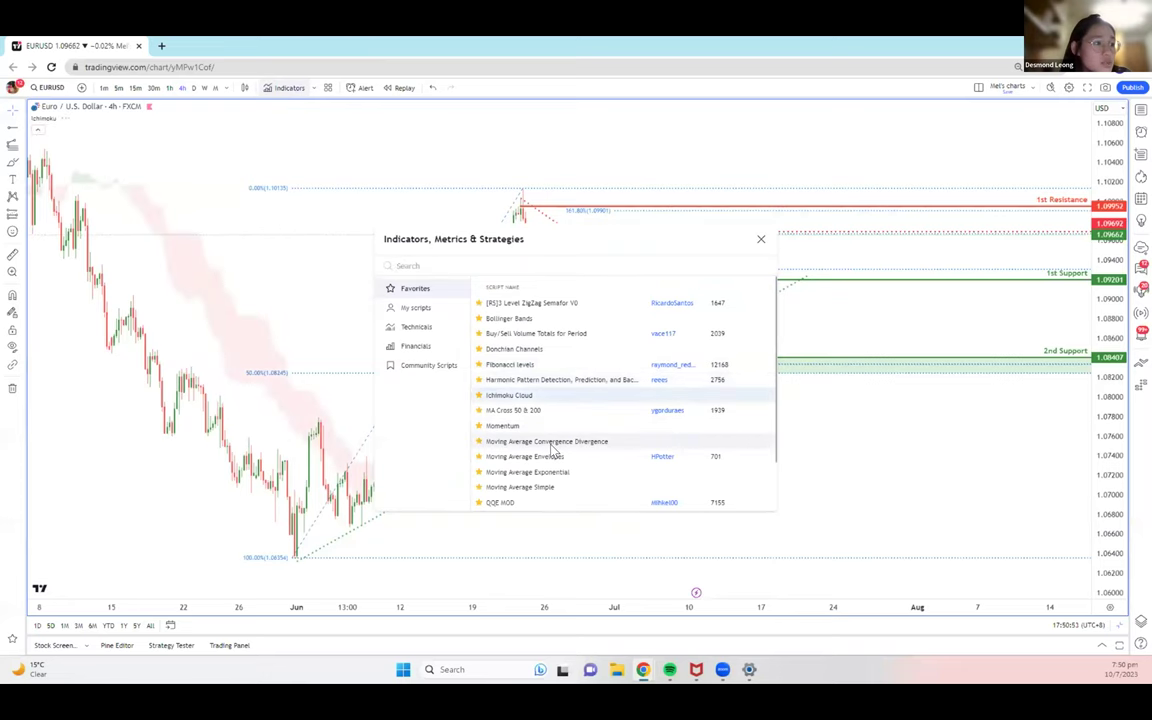
{"action": "left_click", "coordinate": [548, 441]}
{"action": "left_click", "coordinate": [758, 238]}
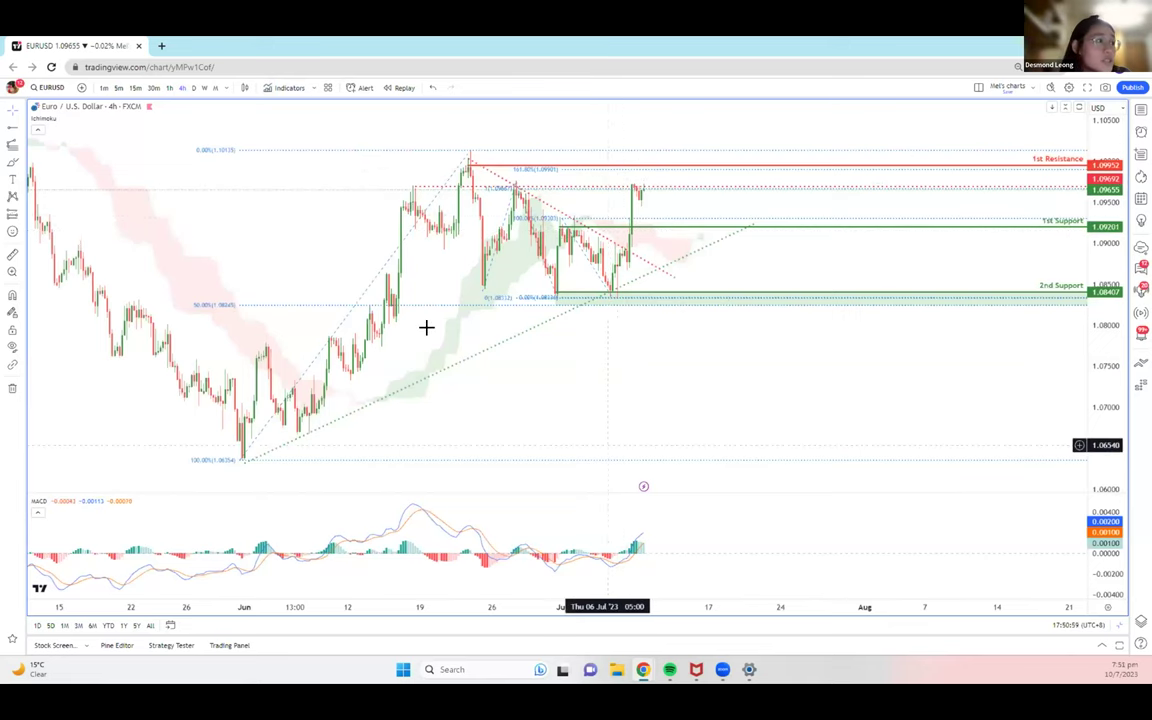
Add the Relative Strength Index indicator in its own pane
{"action": "left_click", "coordinate": [275, 91]}
{"action": "scroll", "coordinate": [589, 437], "scroll_direction": "down", "scroll_amount": 3}
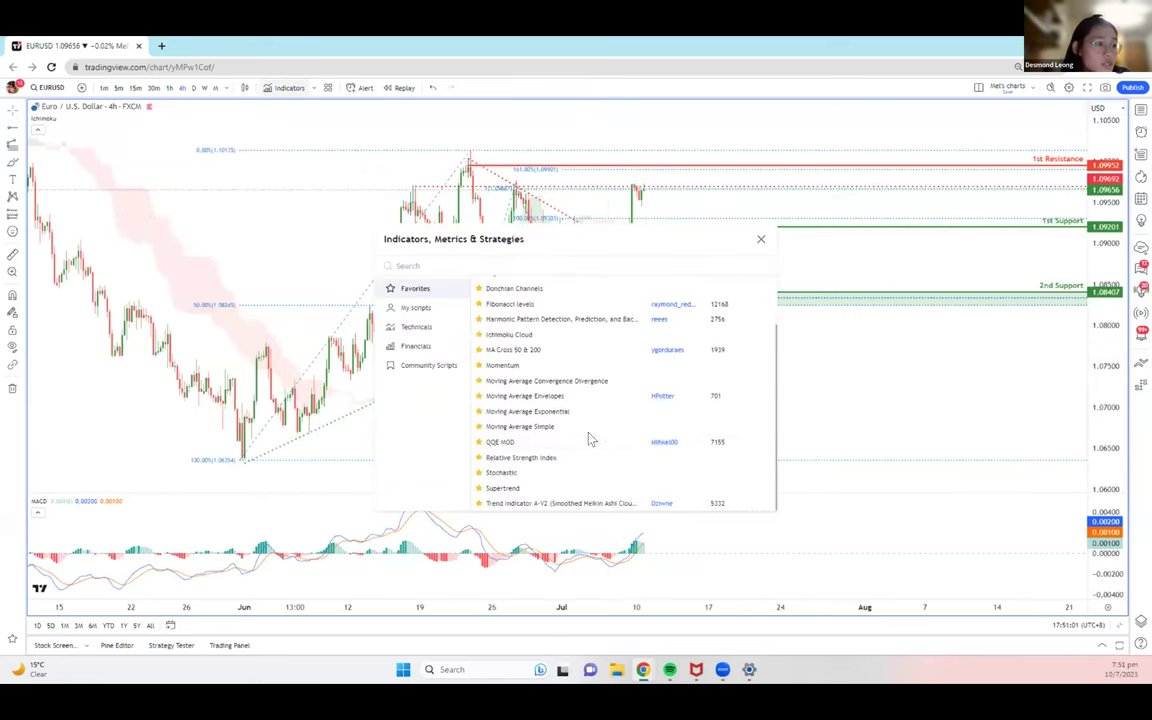
{"action": "left_click", "coordinate": [571, 458]}
{"action": "left_click", "coordinate": [761, 239]}
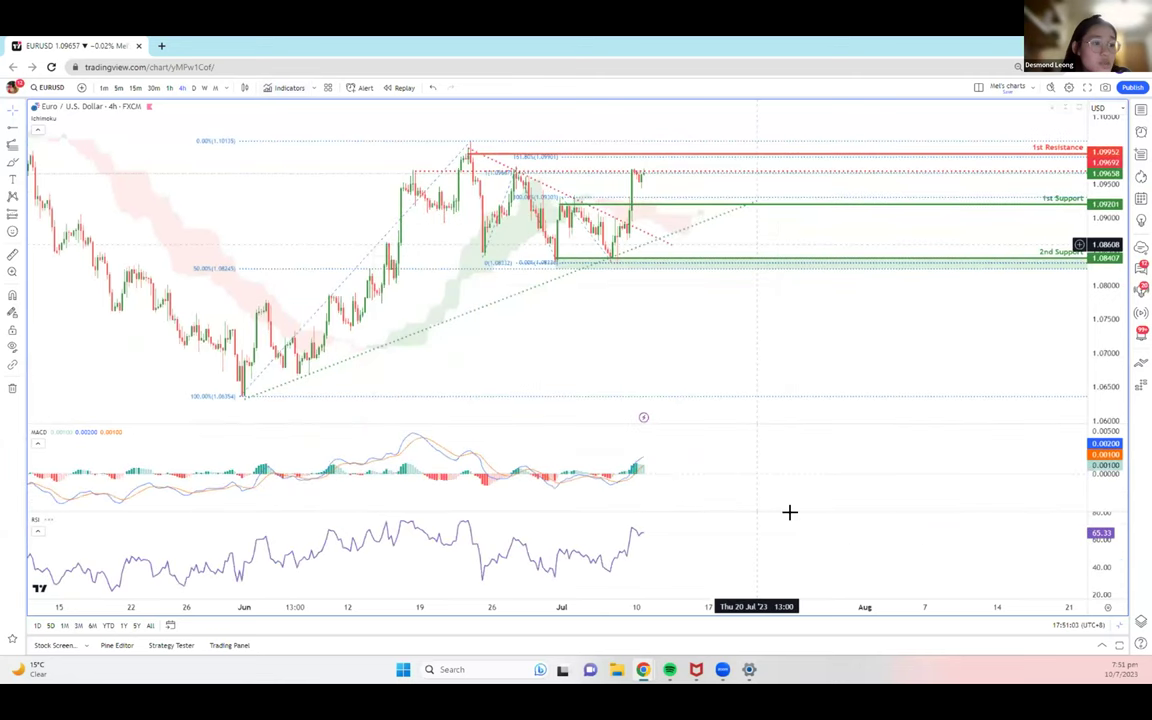
{"action": "left_click_drag", "start_coordinate": [733, 550], "coordinate": [387, 386]}
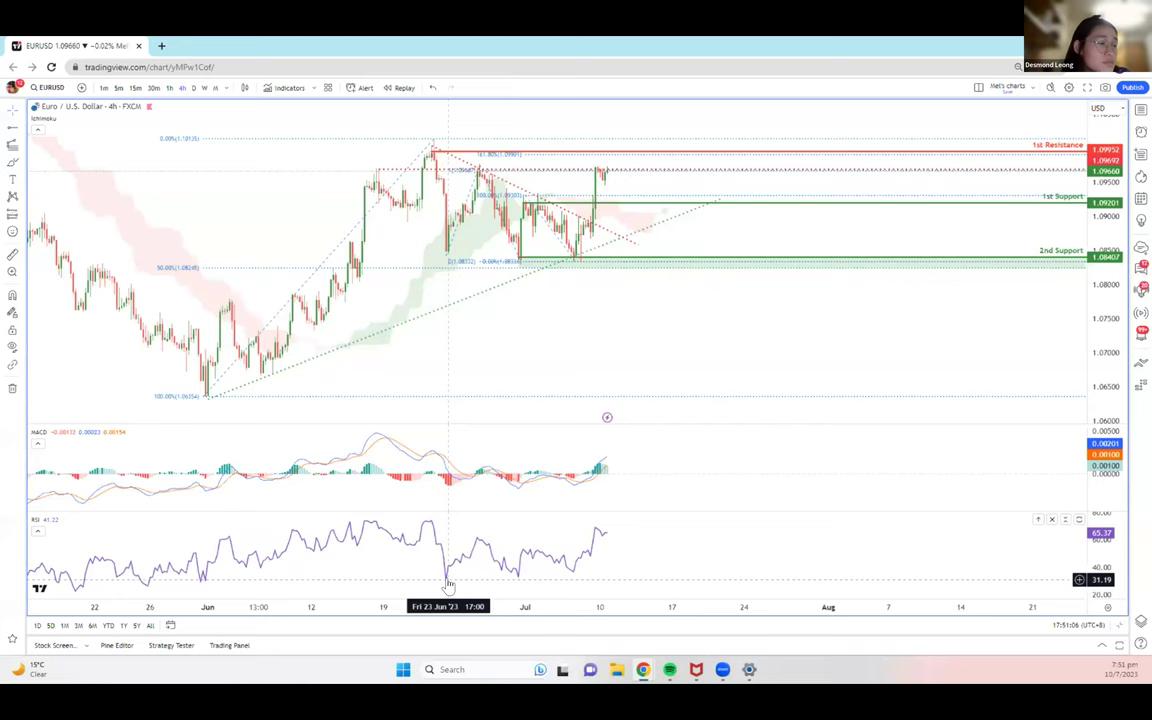
{"action": "left_click", "coordinate": [20, 120]}
{"action": "left_click", "coordinate": [45, 118]}
Draw a green dotted rising trendline across the RSI pane from the June 23 low
{"action": "mouse_move", "coordinate": [592, 550]}
{"action": "left_mouse_down"}
{"action": "mouse_move", "coordinate": [694, 549]}
{"action": "mouse_move", "coordinate": [701, 561]}
{"action": "left_mouse_up"}
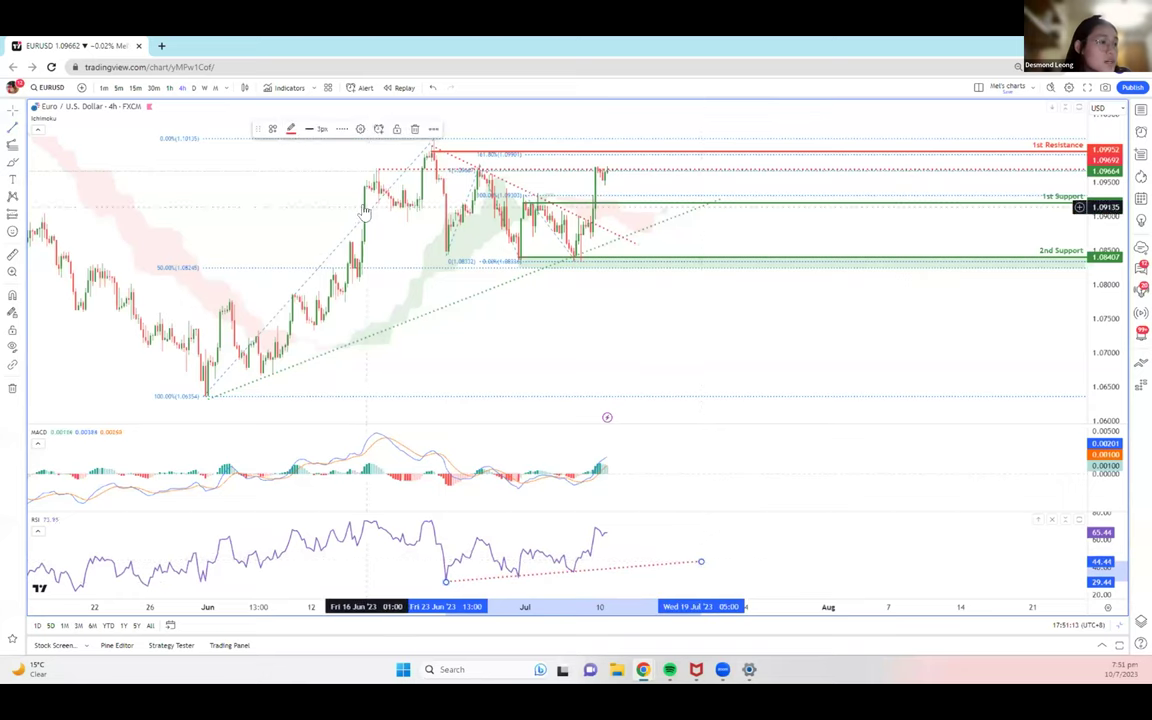
{"action": "left_click", "coordinate": [291, 129]}
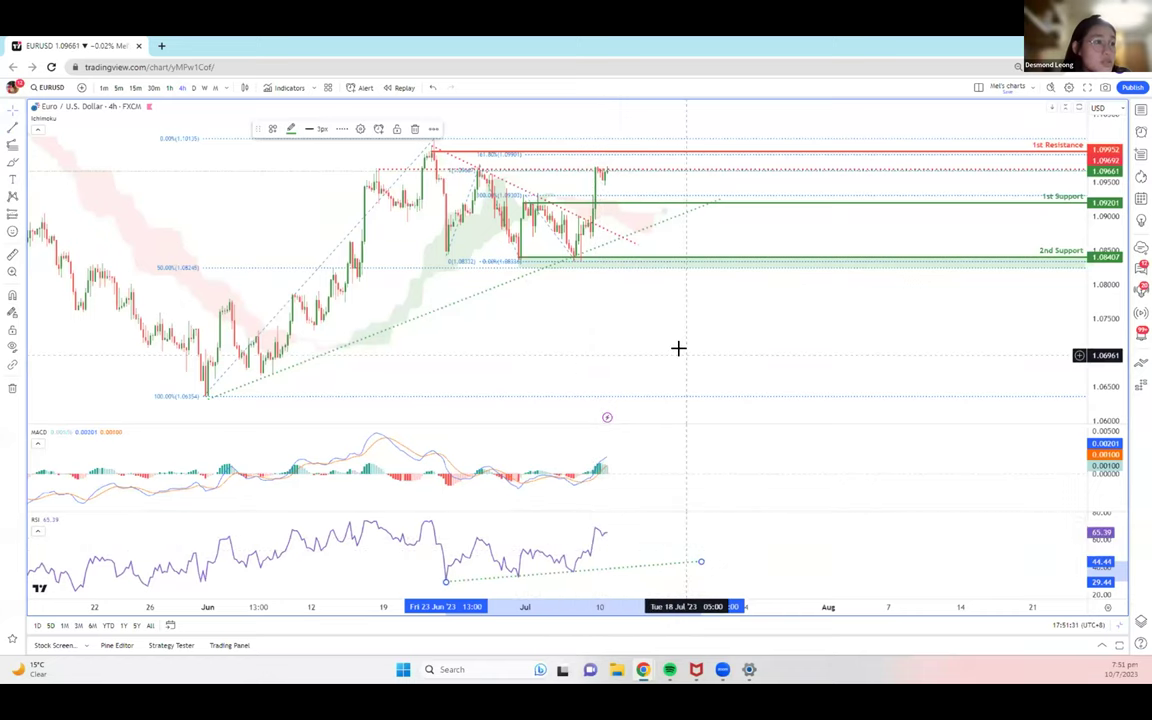
{"action": "scroll", "coordinate": [678, 348], "scroll_direction": "down", "scroll_amount": 2}
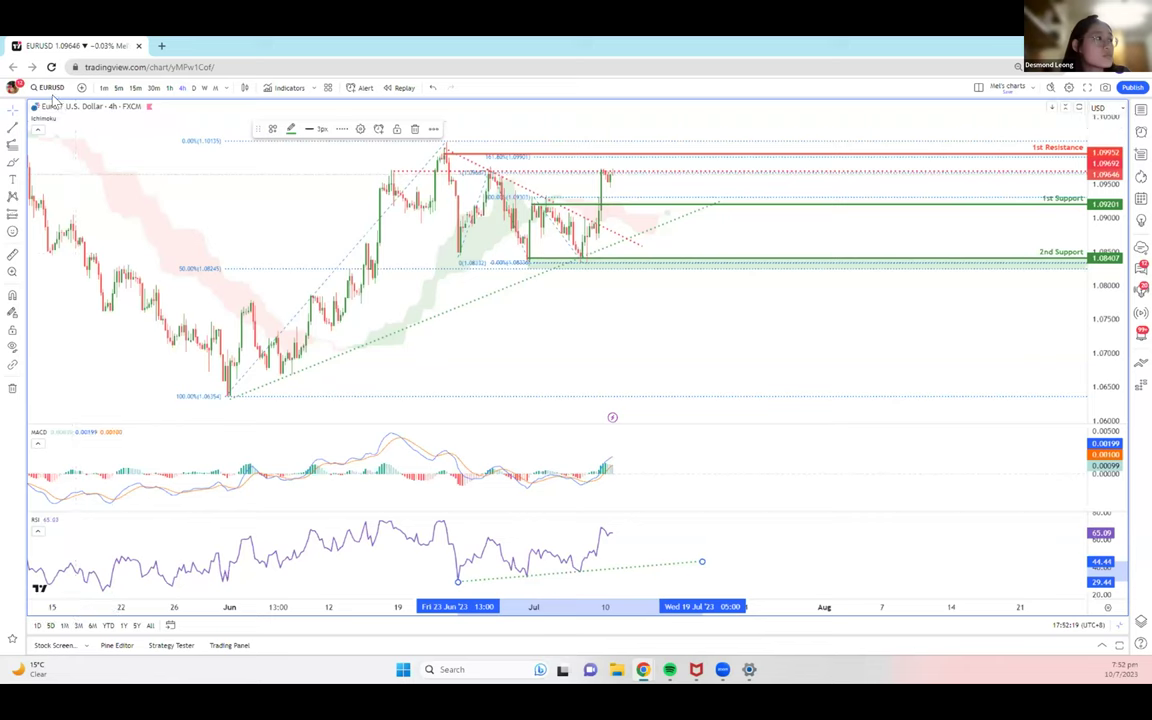
{"action": "left_click", "coordinate": [49, 87]}
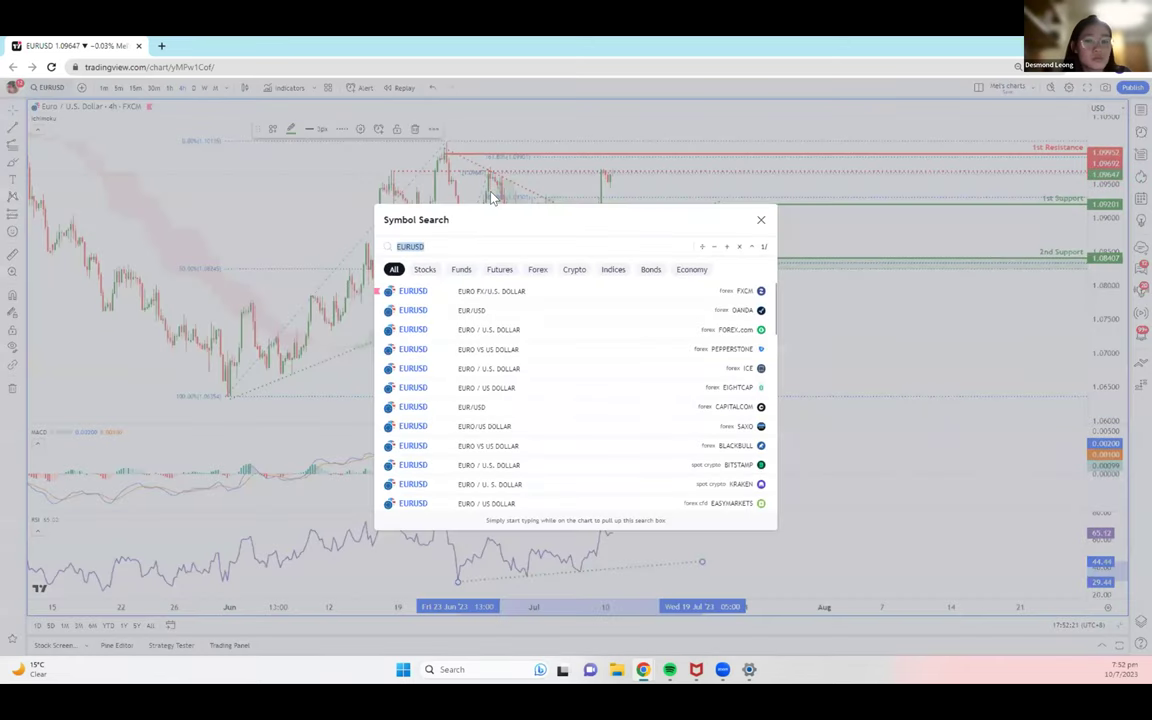
{"action": "key", "text": "BackSpace"}
{"action": "type", "text": "USDJPY"}
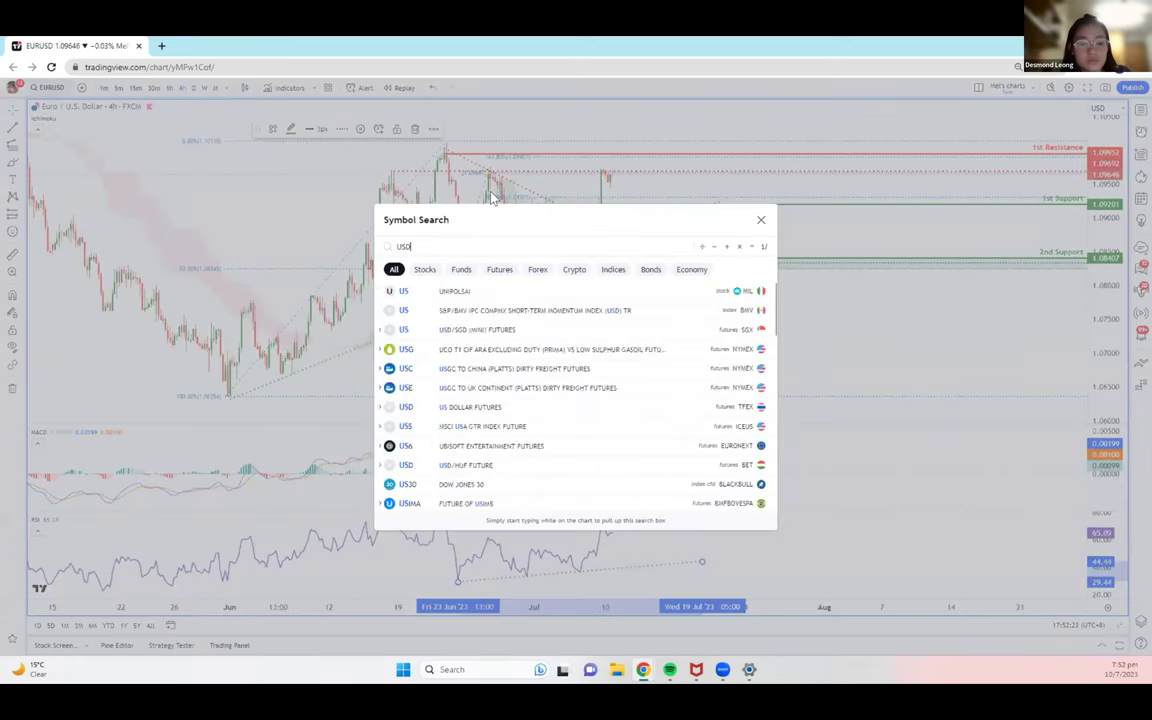
{"action": "left_click", "coordinate": [493, 295]}
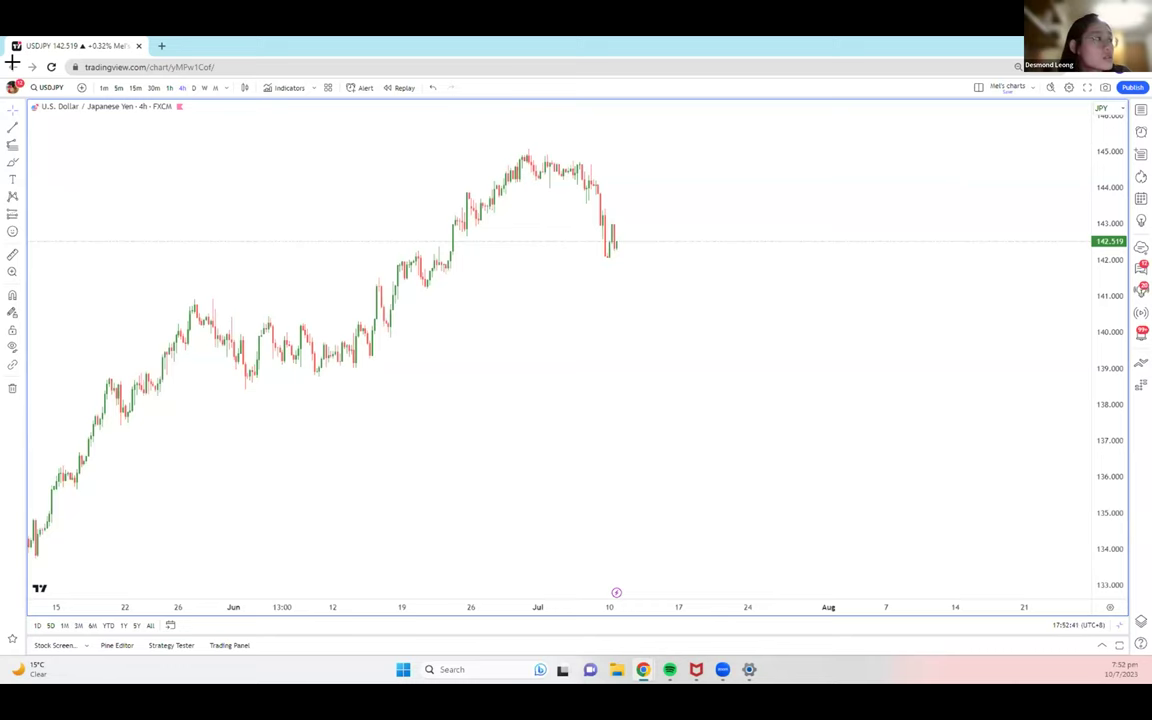
{"action": "left_click", "coordinate": [36, 82]}
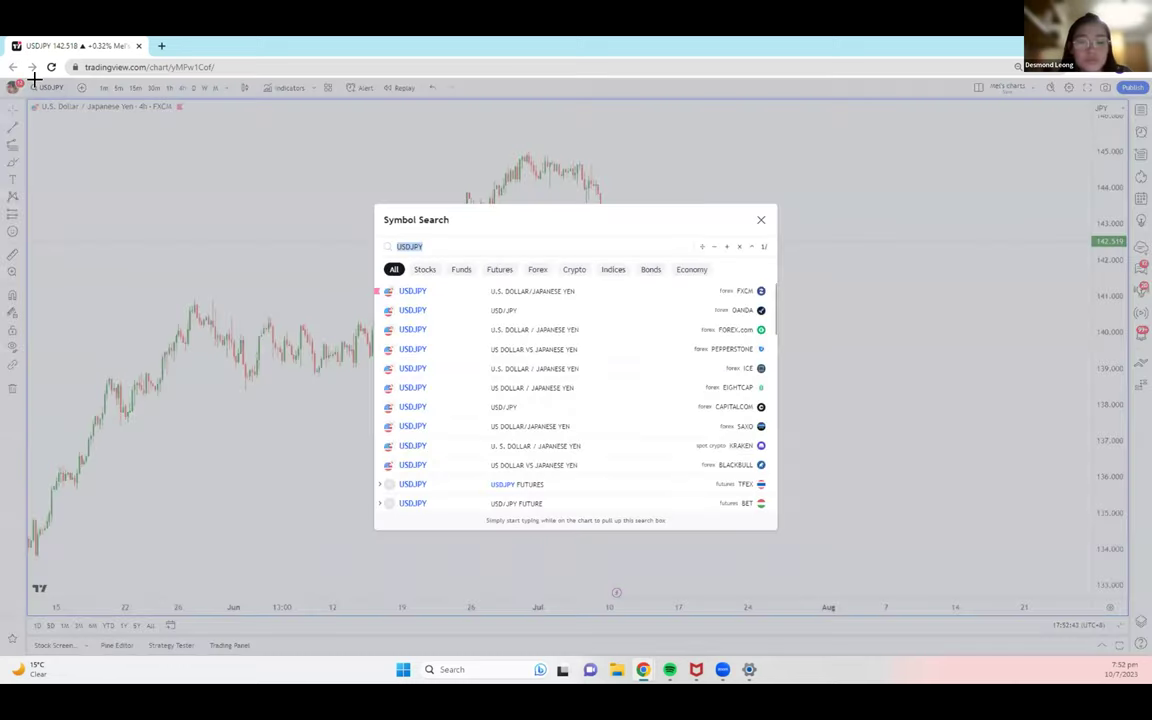
{"action": "type", "text": "EURUSD"}
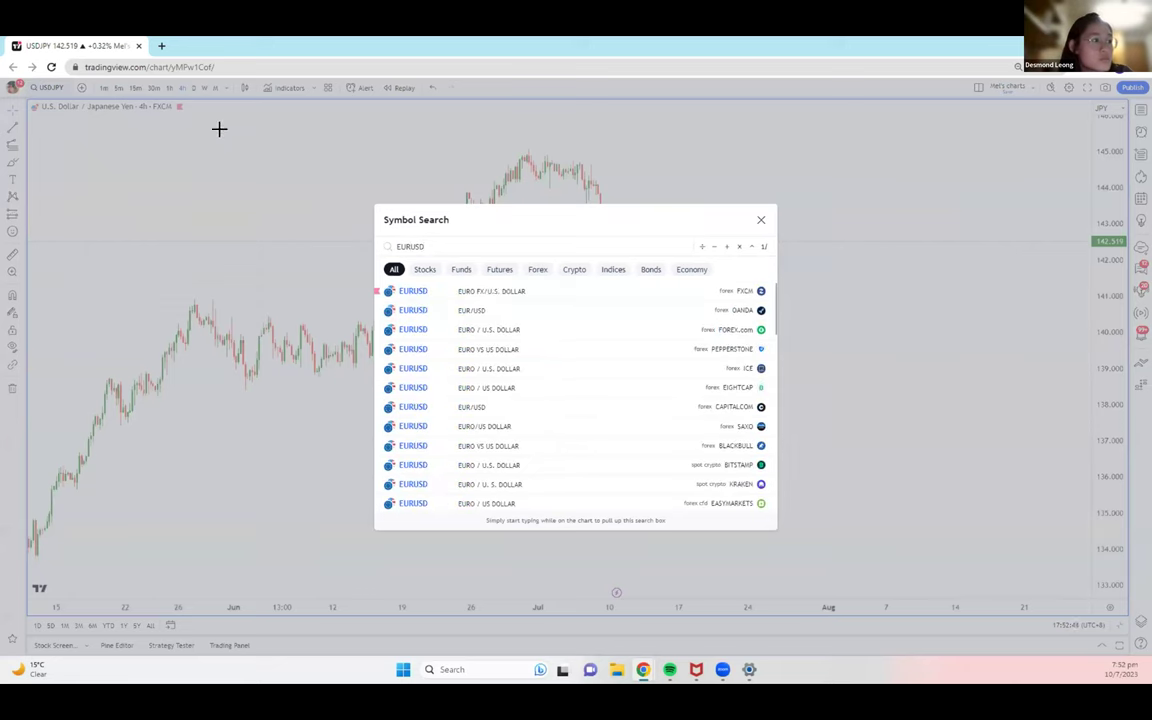
{"action": "left_click", "coordinate": [495, 291]}
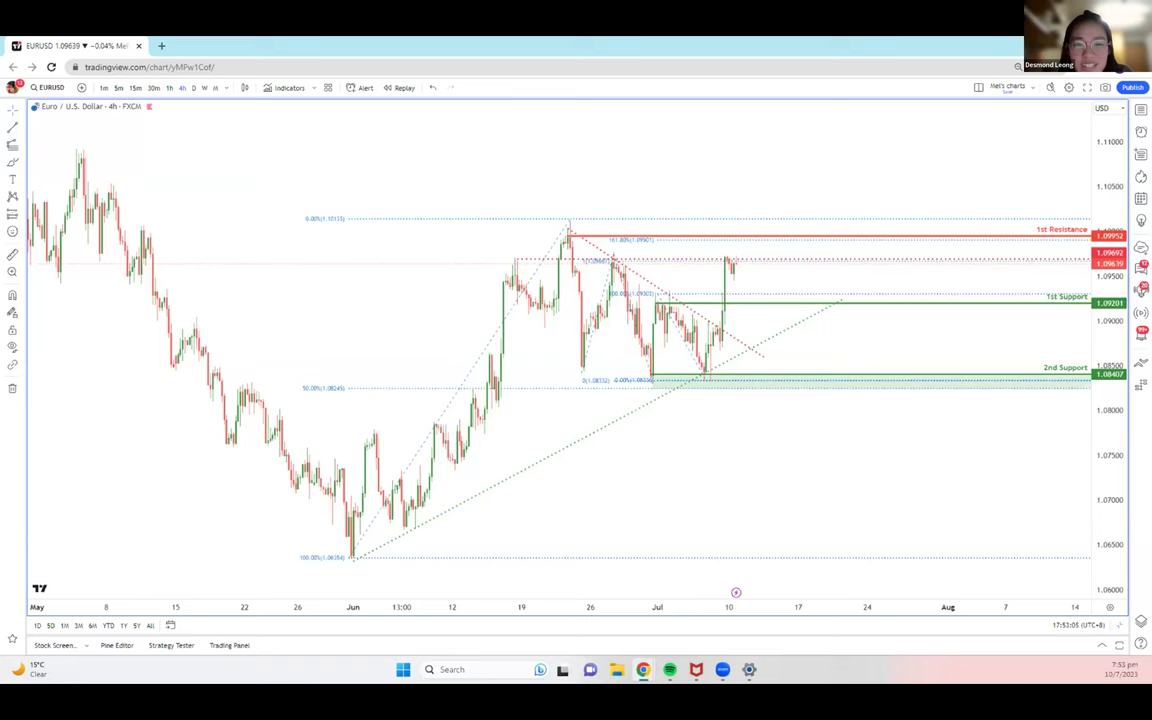
Pan the chart left and nudge the red dotted horizontal line slightly lower
{"action": "left_click_drag", "start_coordinate": [851, 154], "coordinate": [735, 244]}
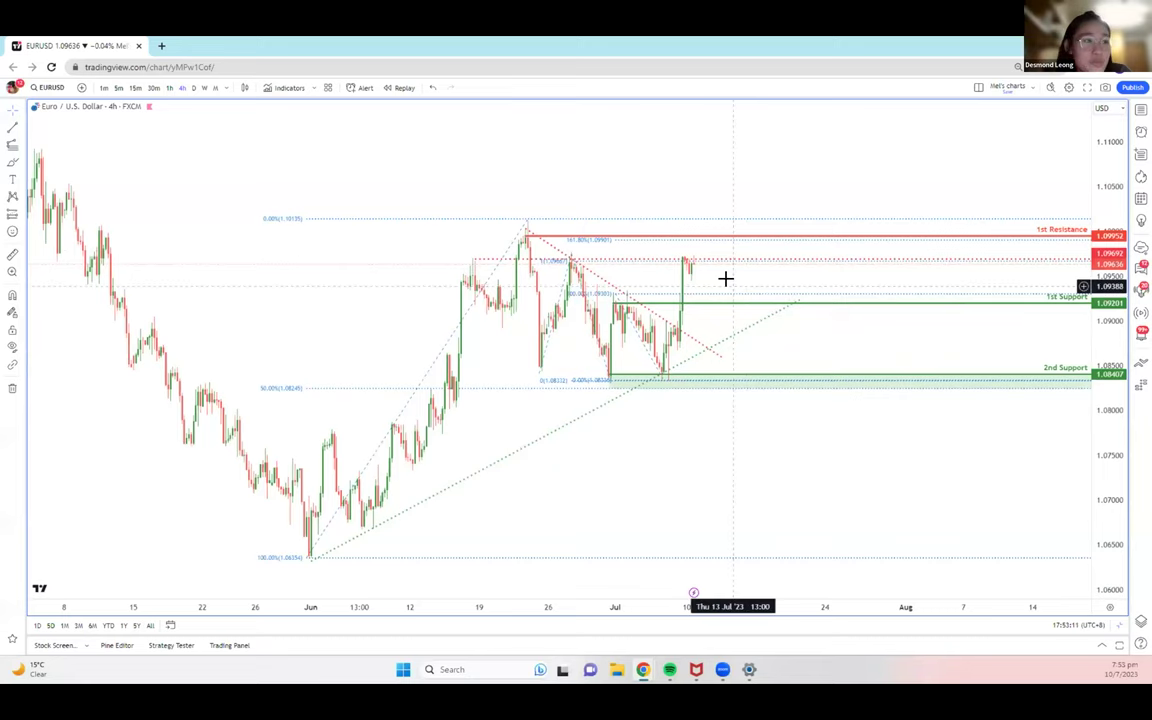
{"action": "left_click", "coordinate": [472, 261]}
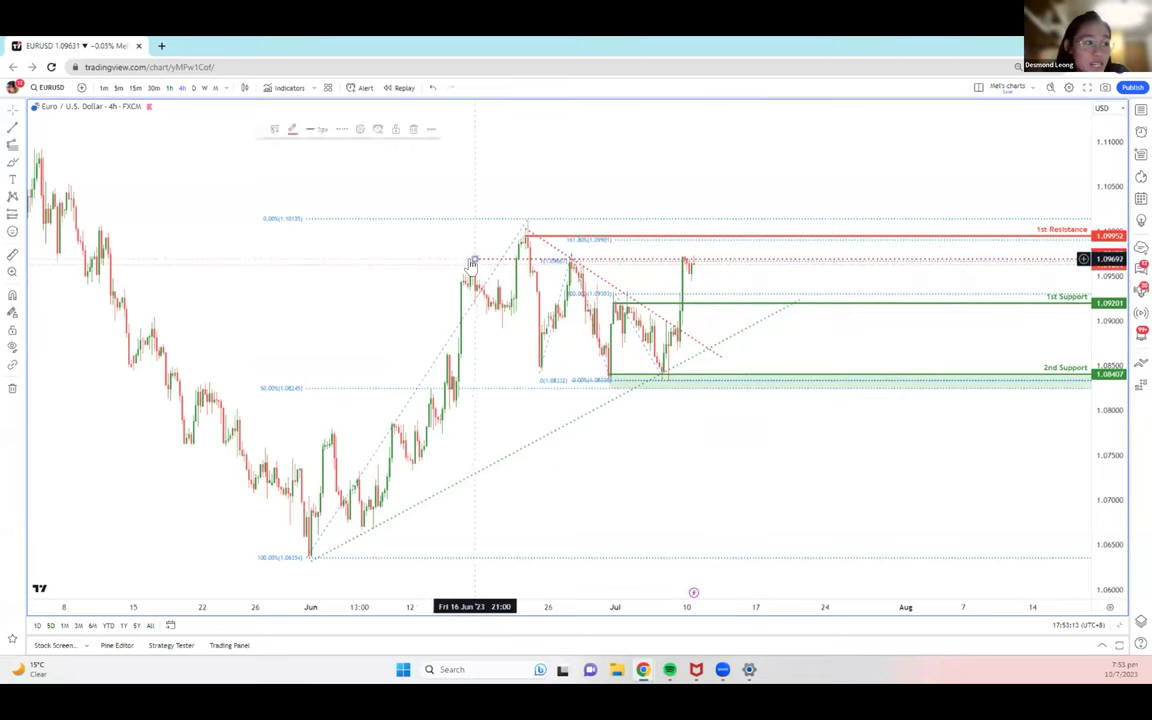
{"action": "left_click_drag", "start_coordinate": [472, 262], "coordinate": [475, 263]}
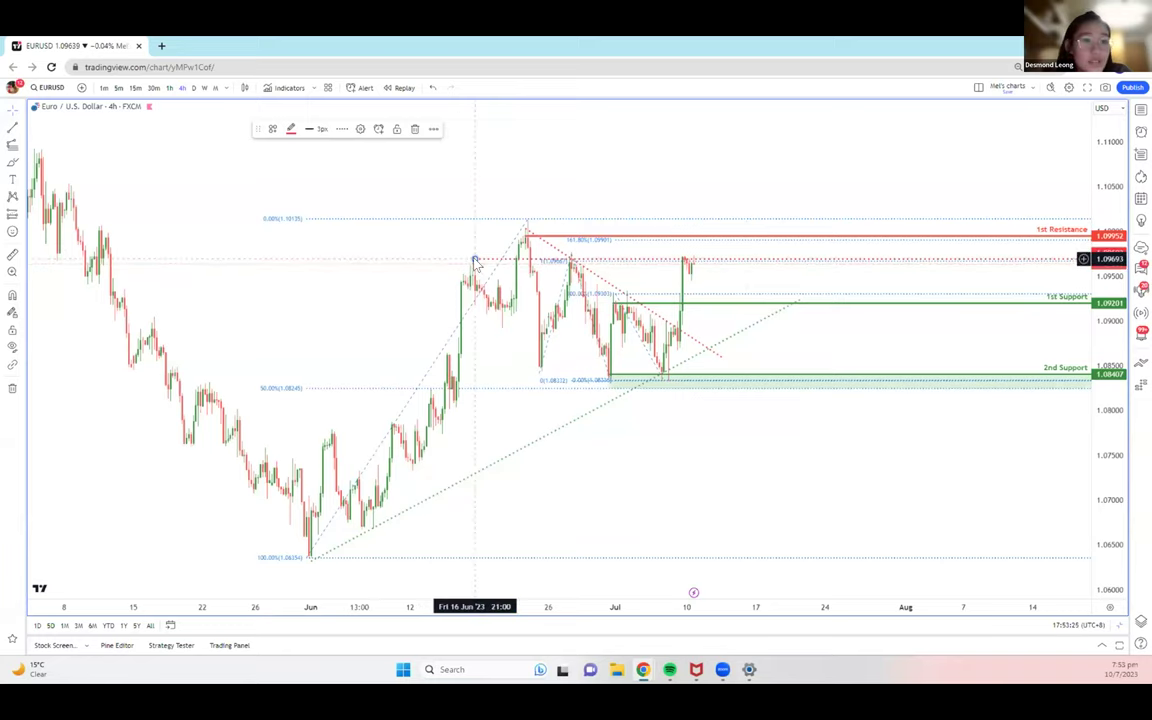
Pan further and check the 1st Resistance line and the late-June Fibonacci drawing
{"action": "left_click_drag", "start_coordinate": [473, 260], "coordinate": [452, 244]}
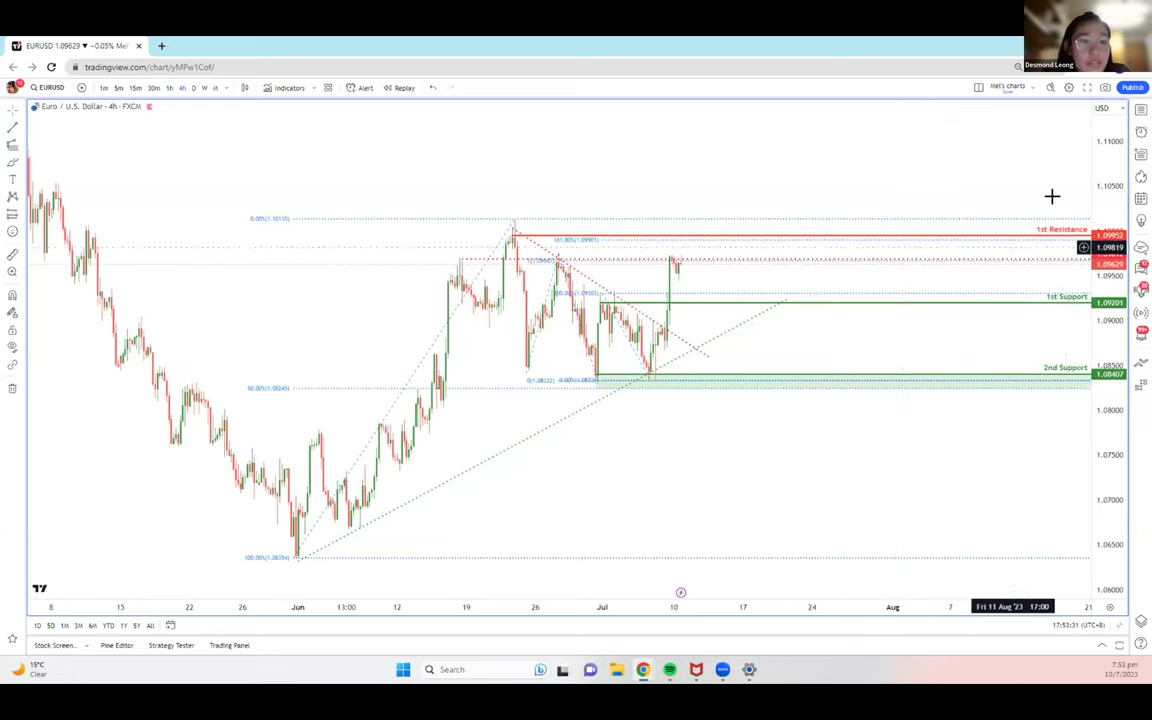
{"action": "left_click", "coordinate": [1053, 238]}
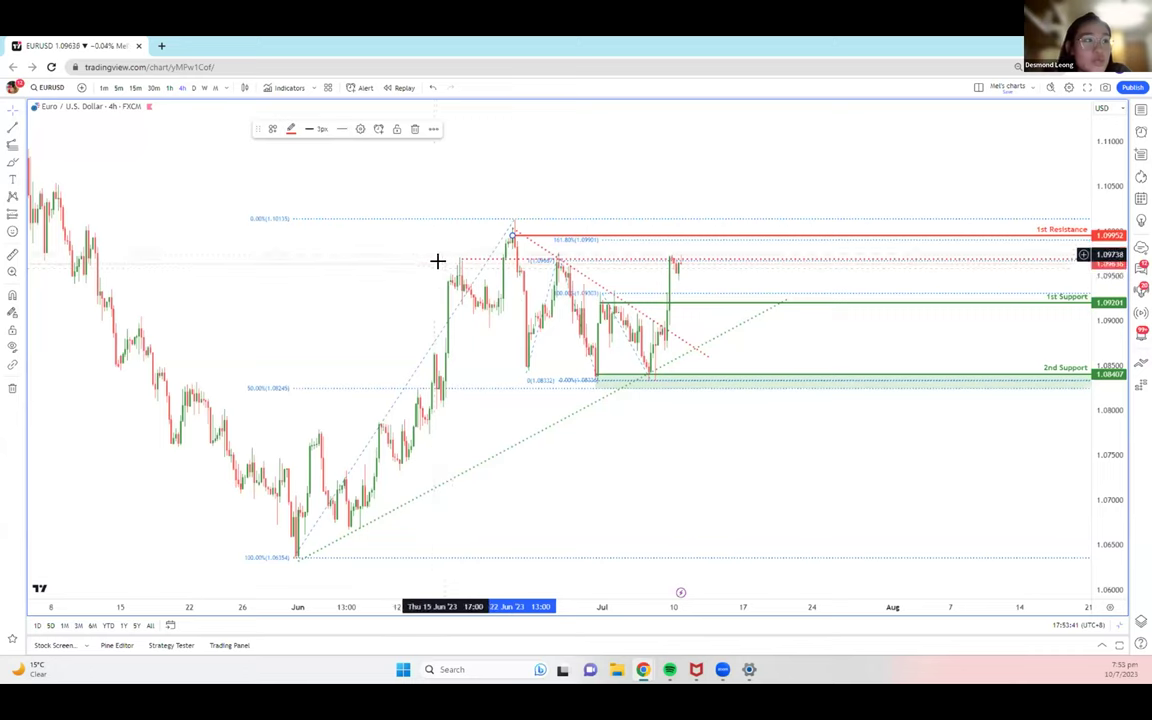
{"action": "left_click", "coordinate": [533, 256]}
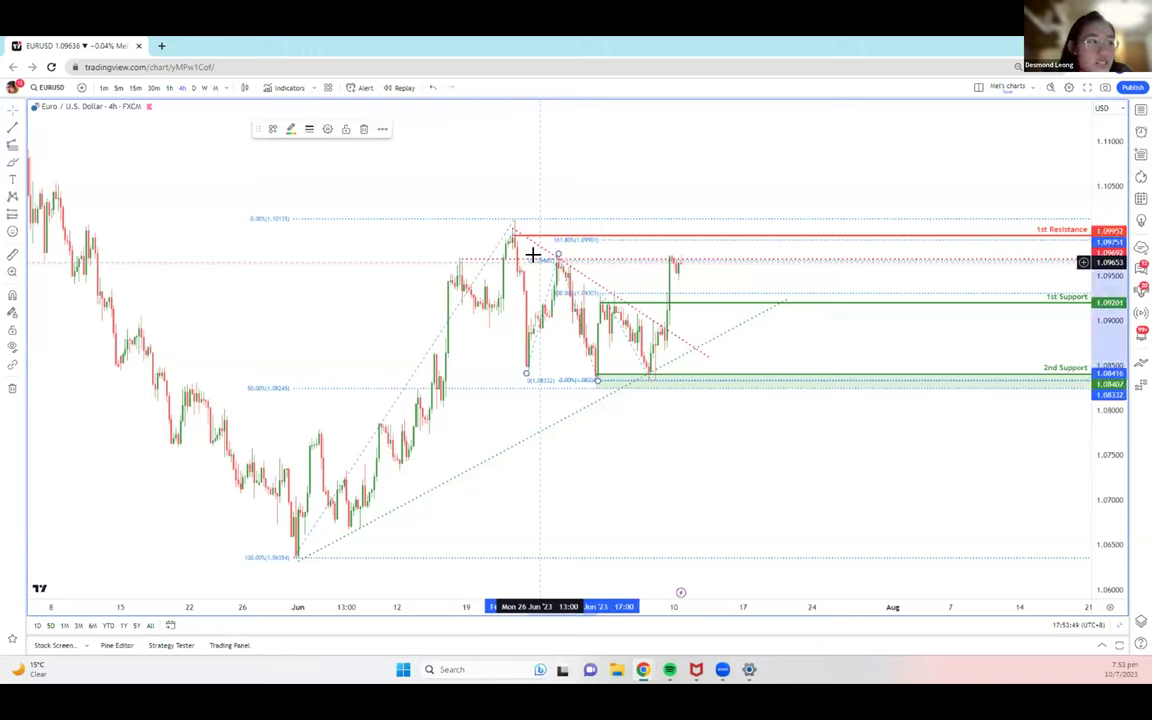
{"action": "mouse_move", "coordinate": [535, 268]}
{"action": "left_mouse_down"}
{"action": "mouse_move", "coordinate": [460, 261]}
{"action": "mouse_move", "coordinate": [710, 275]}
{"action": "mouse_move", "coordinate": [656, 244]}
{"action": "mouse_move", "coordinate": [676, 250]}
{"action": "mouse_move", "coordinate": [666, 265]}
{"action": "mouse_move", "coordinate": [681, 272]}
{"action": "mouse_move", "coordinate": [675, 253]}
{"action": "mouse_move", "coordinate": [698, 235]}
{"action": "left_mouse_up"}
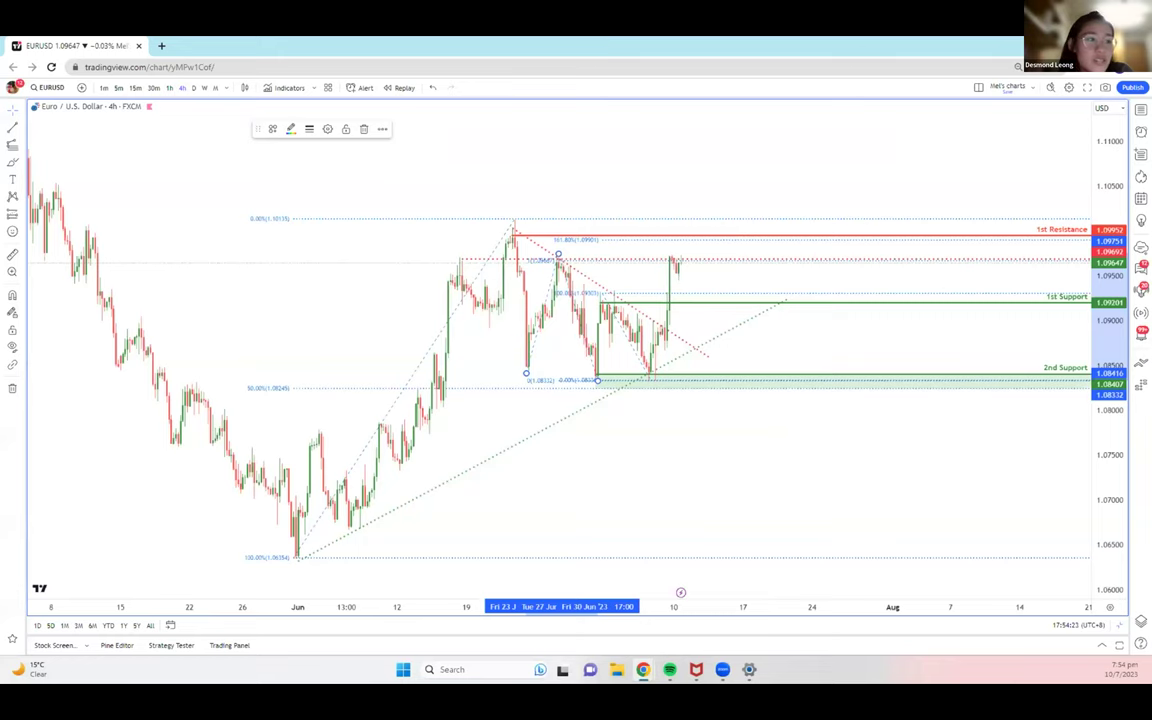
{"action": "mouse_move", "coordinate": [841, 216]}
{"action": "left_mouse_down"}
{"action": "mouse_move", "coordinate": [859, 193]}
{"action": "mouse_move", "coordinate": [891, 187]}
{"action": "left_mouse_up"}
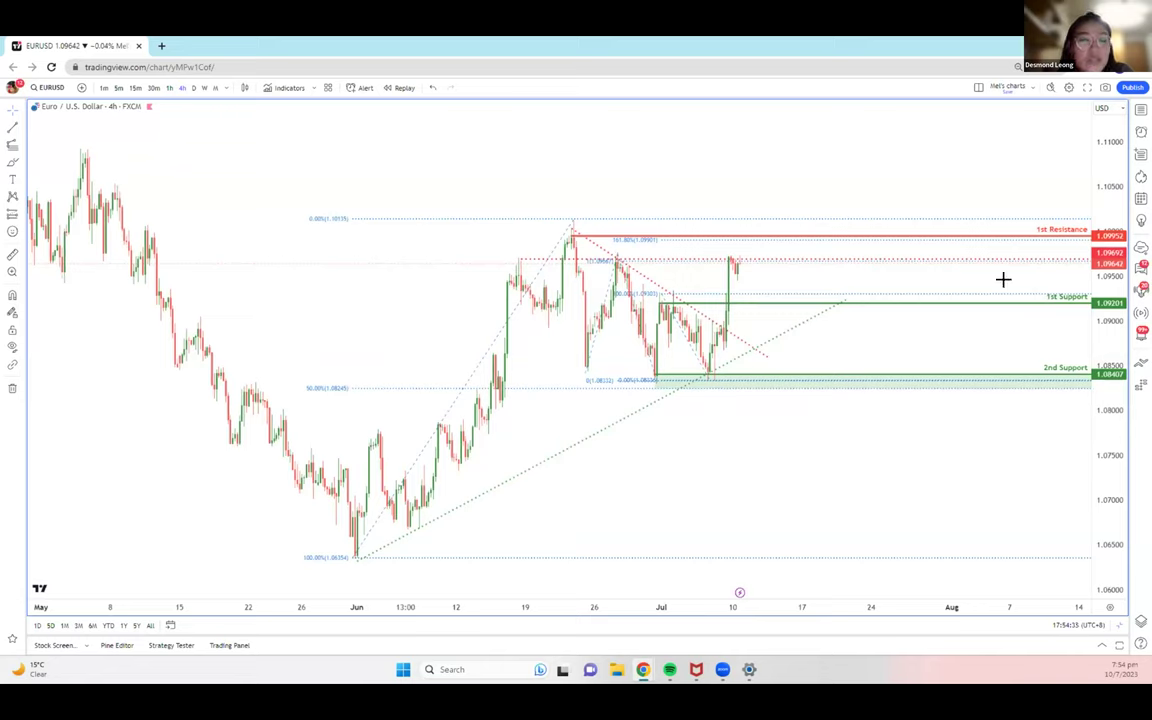
{"action": "left_click", "coordinate": [285, 87]}
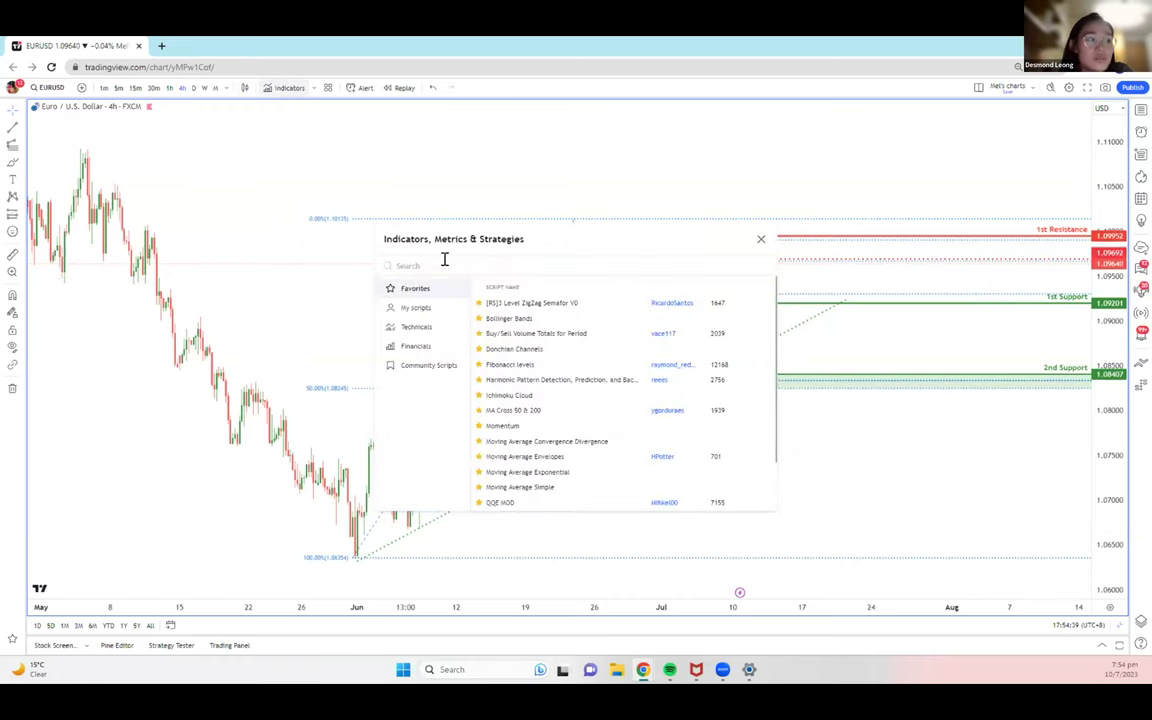
{"action": "type", "text": "pivo"}
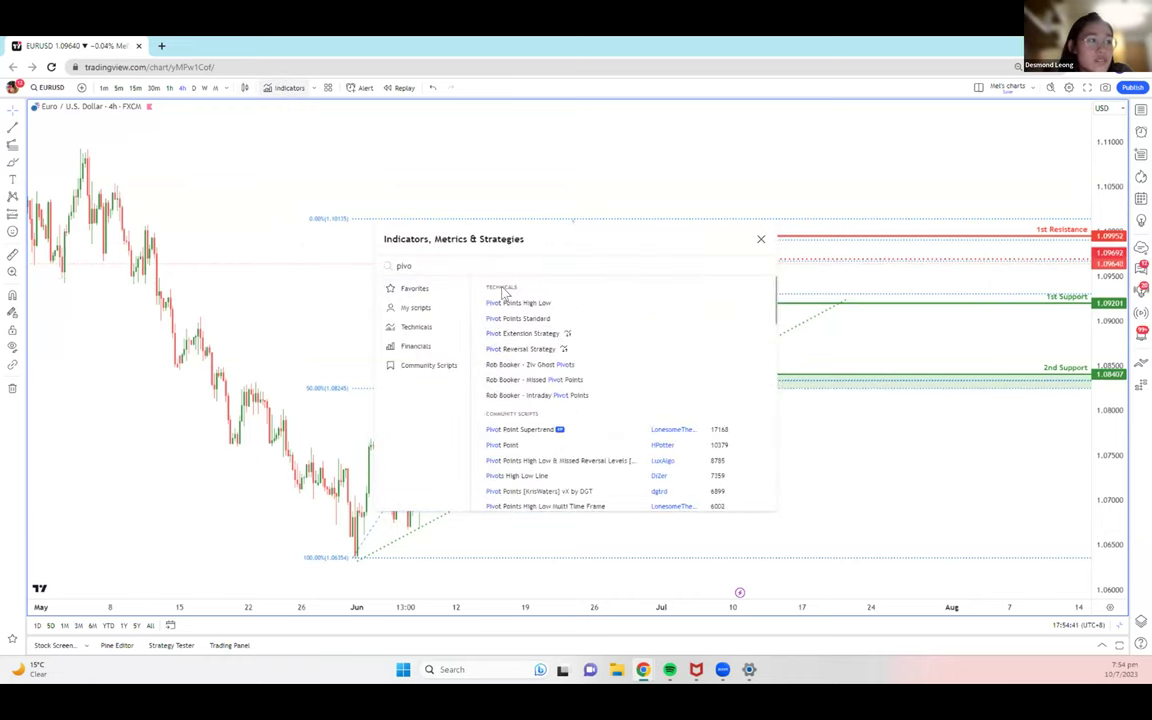
{"action": "left_click", "coordinate": [522, 319]}
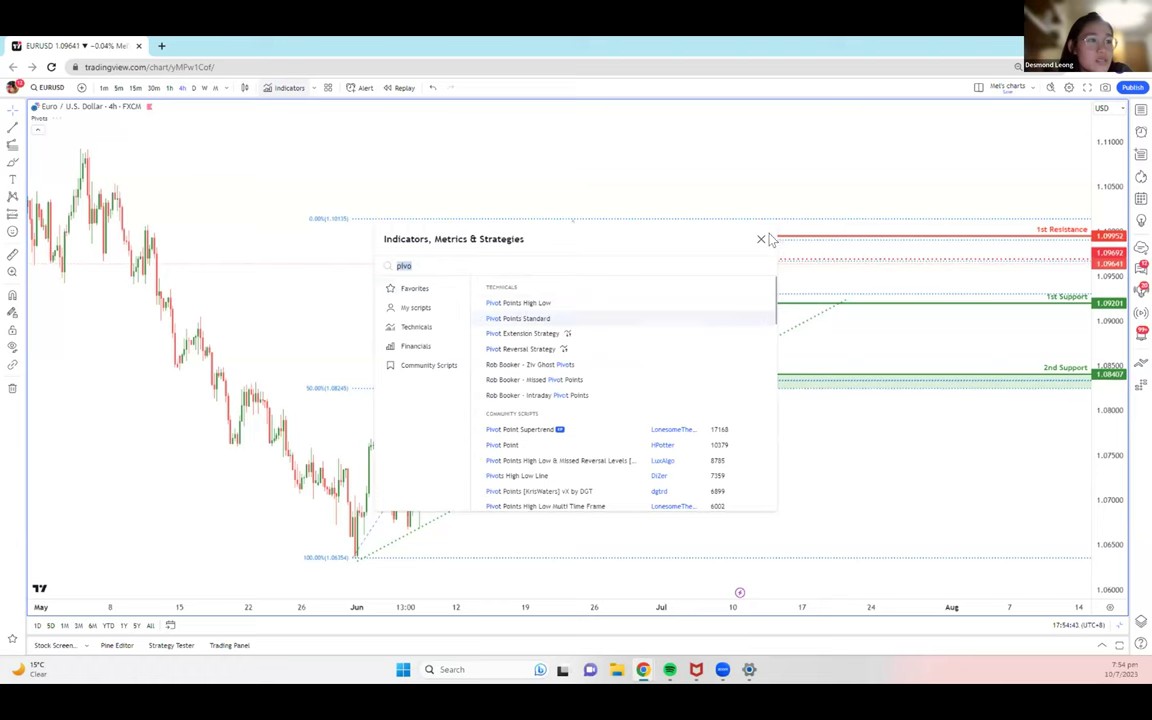
{"action": "left_click", "coordinate": [756, 235]}
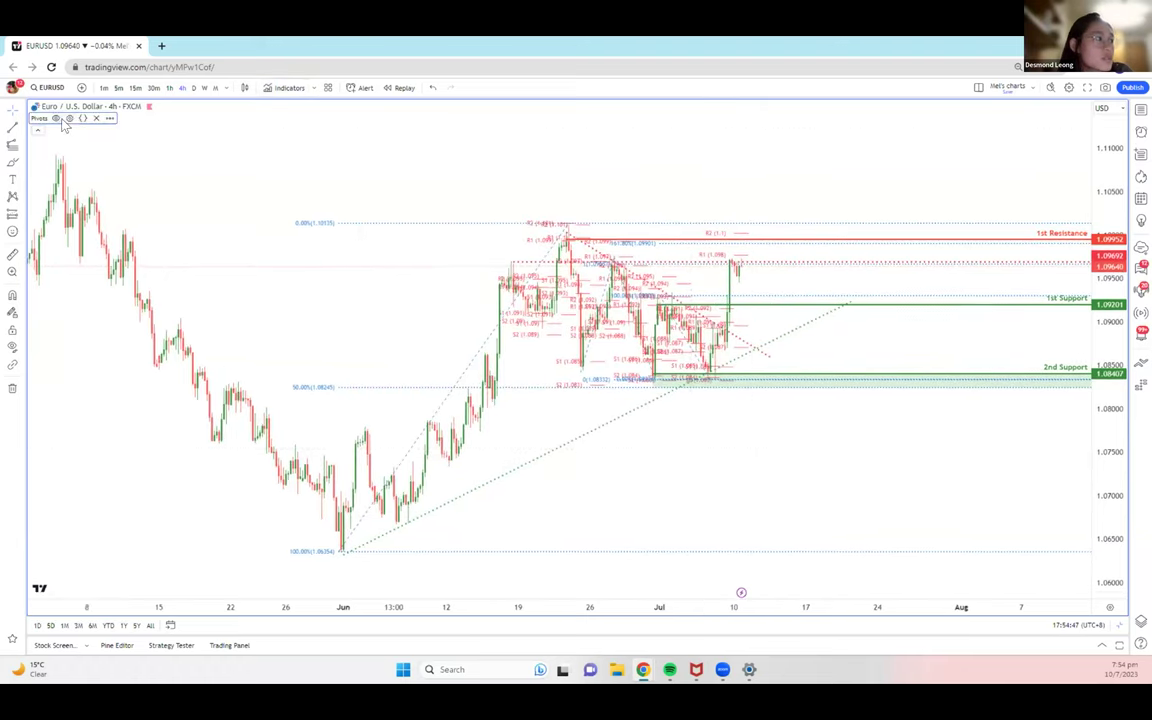
{"action": "left_click", "coordinate": [69, 118]}
{"action": "left_click", "coordinate": [590, 224]}
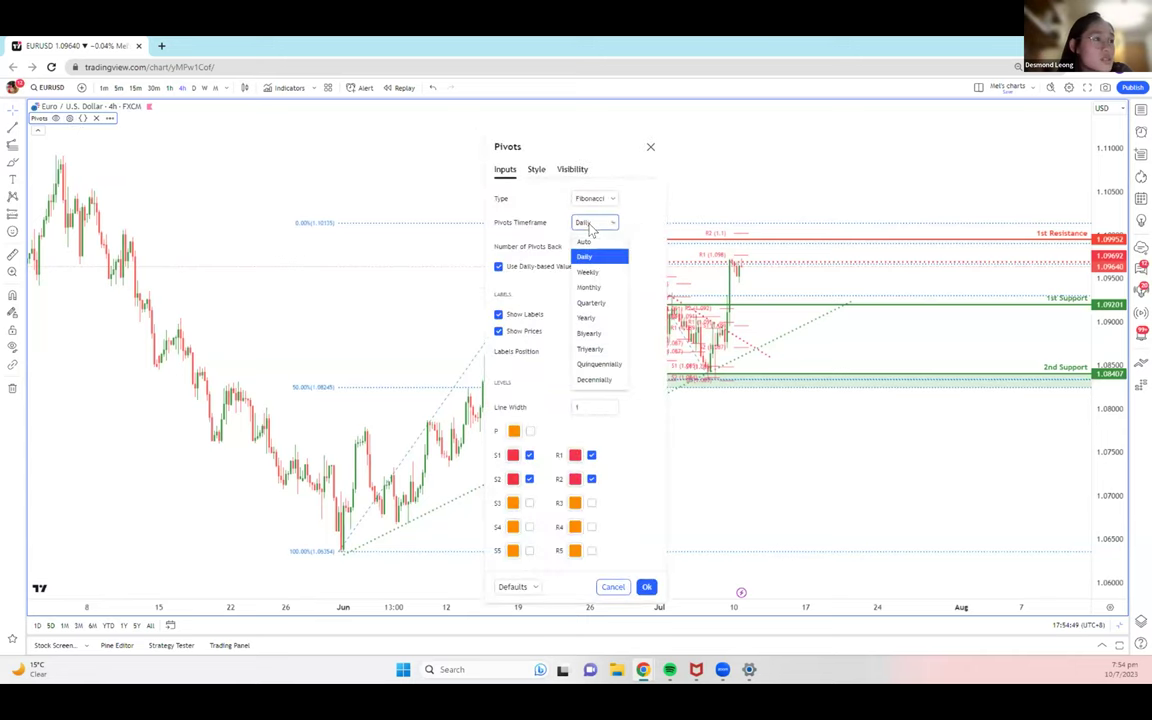
{"action": "left_click", "coordinate": [599, 274]}
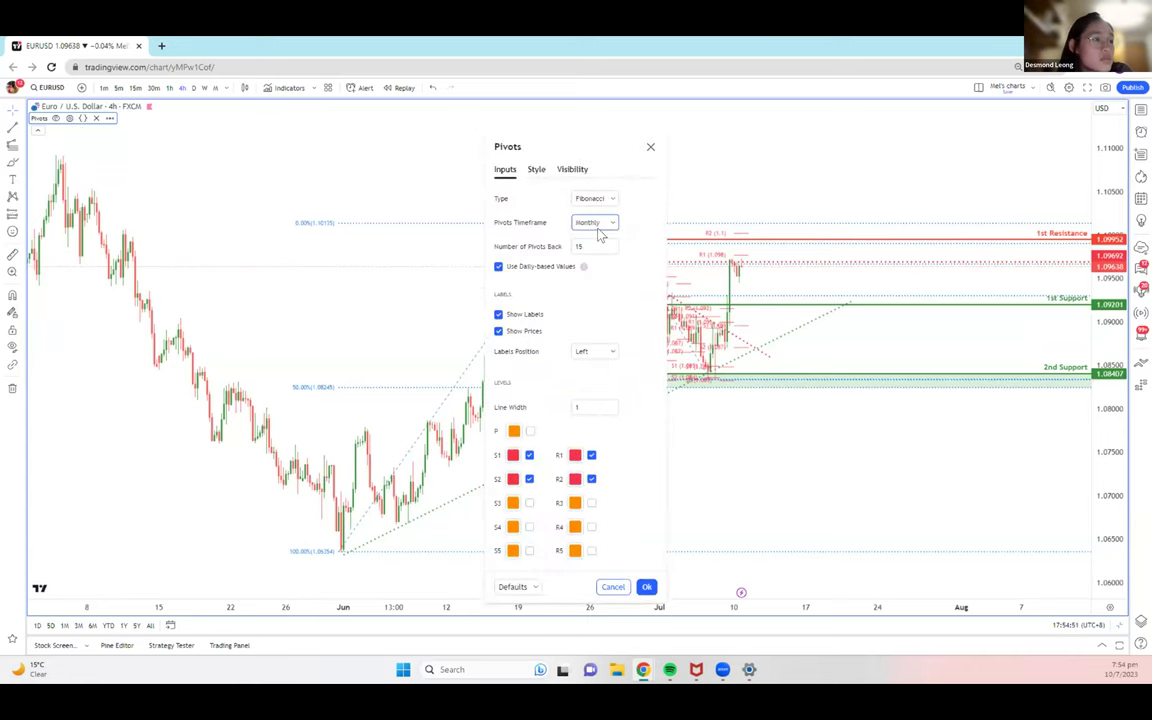
{"action": "left_click", "coordinate": [597, 223]}
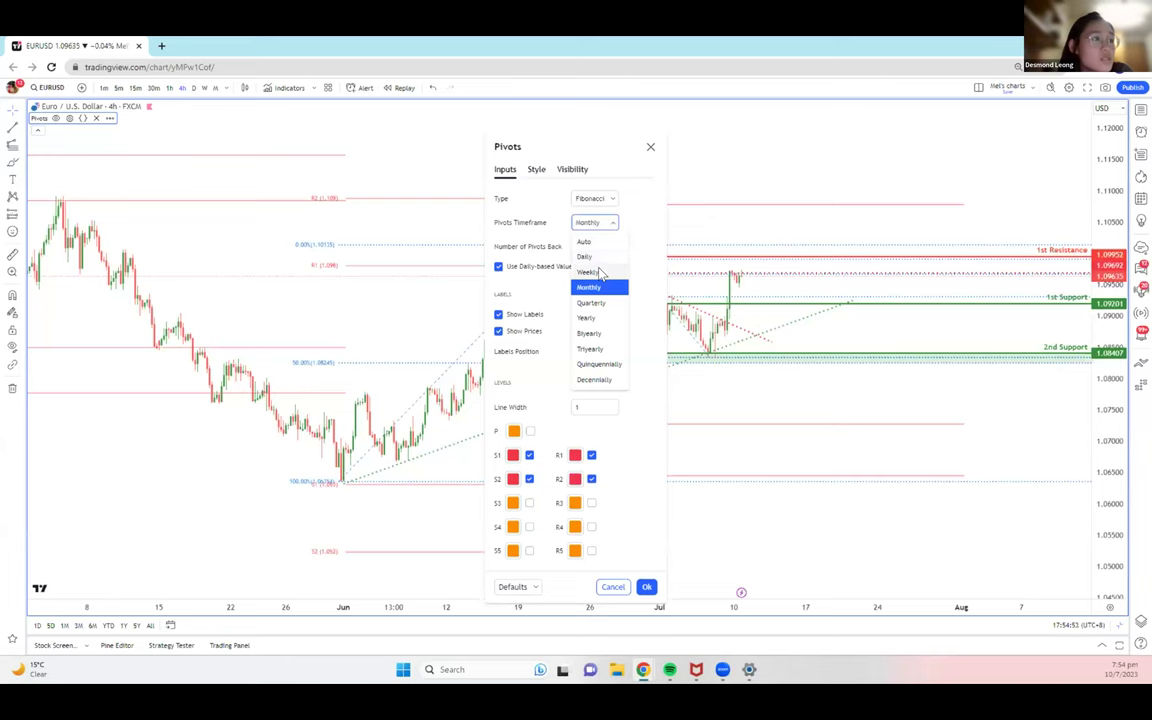
{"action": "left_click", "coordinate": [599, 272]}
{"action": "left_click", "coordinate": [748, 524]}
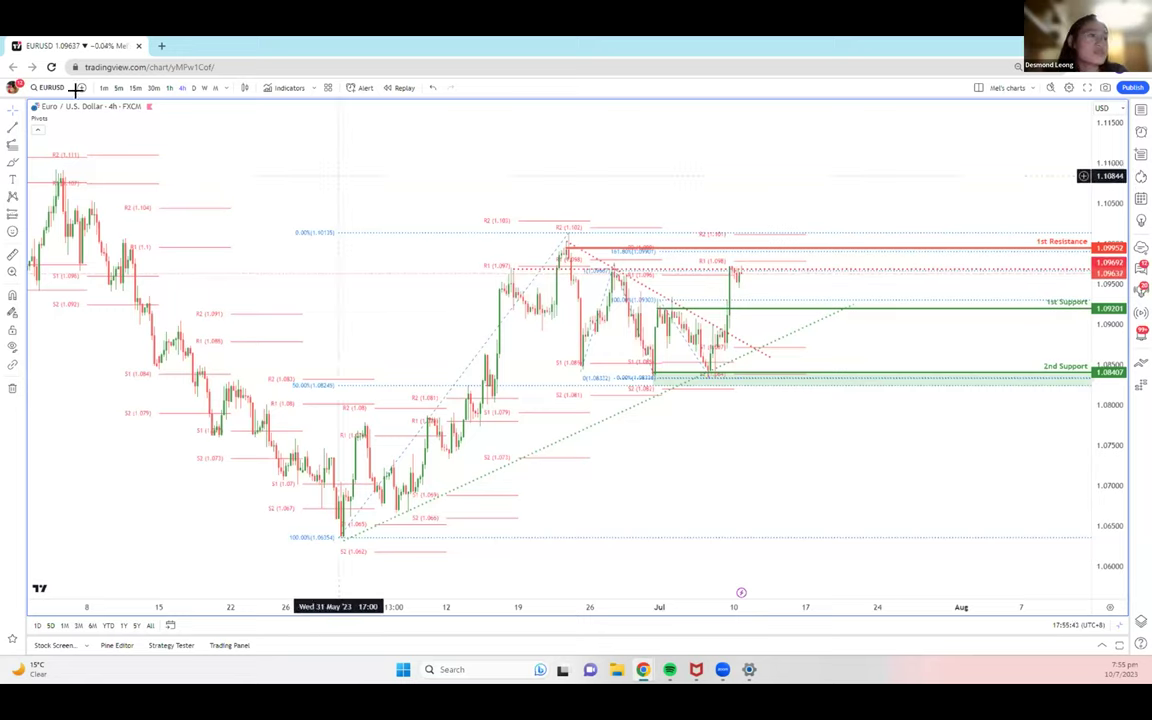
{"action": "left_click", "coordinate": [95, 117]}
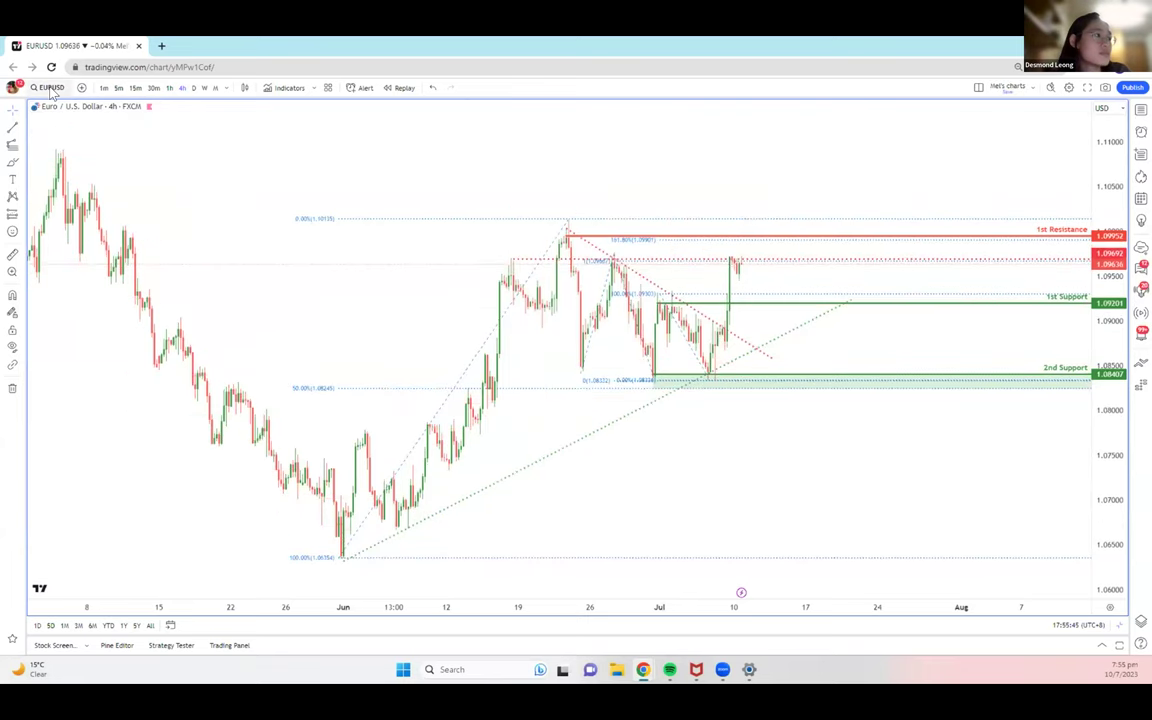
Load USDJPY from FXCM through Symbol Search and zoom out the 4h chart
{"action": "left_click", "coordinate": [95, 106]}
{"action": "type", "text": "USDJPY"}
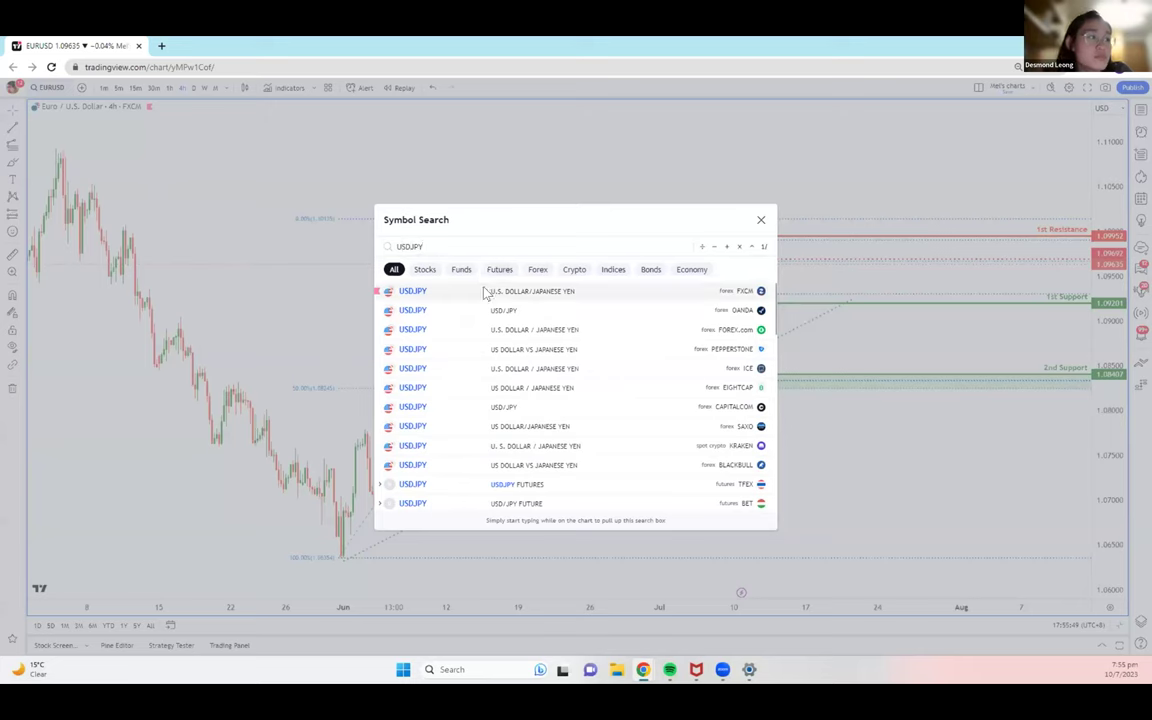
{"action": "left_click", "coordinate": [485, 291]}
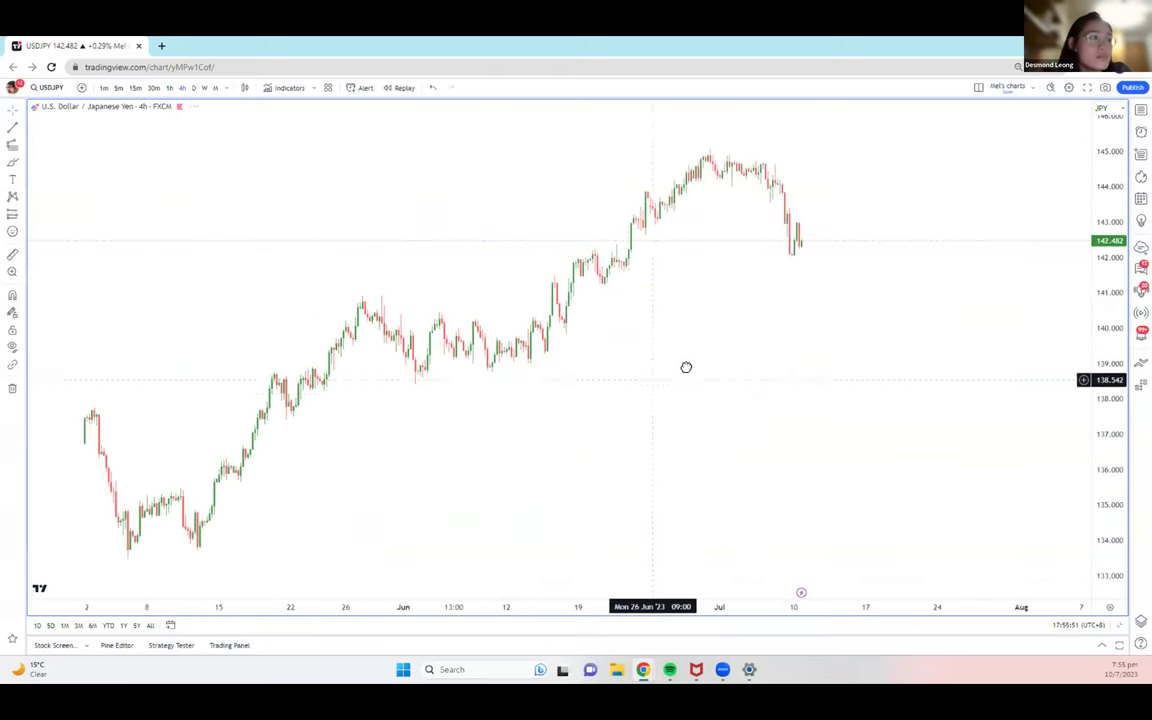
{"action": "scroll", "coordinate": [688, 366], "scroll_direction": "down", "scroll_amount": 2}
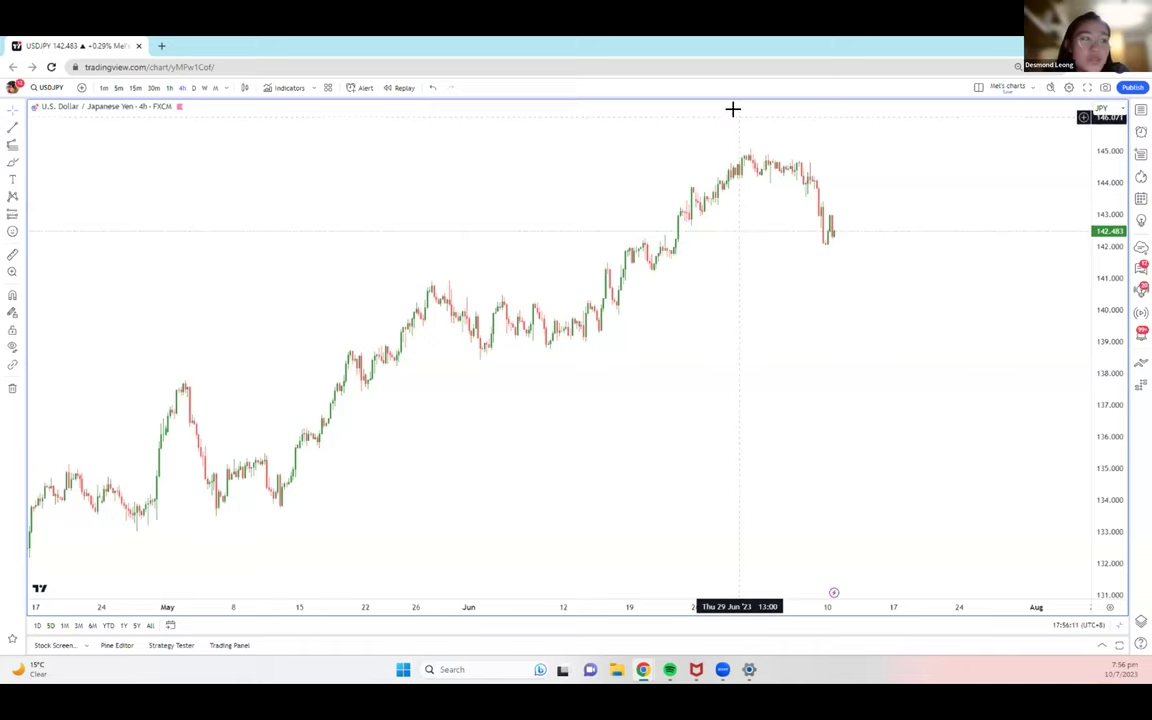
{"action": "left_click", "coordinate": [205, 88]}
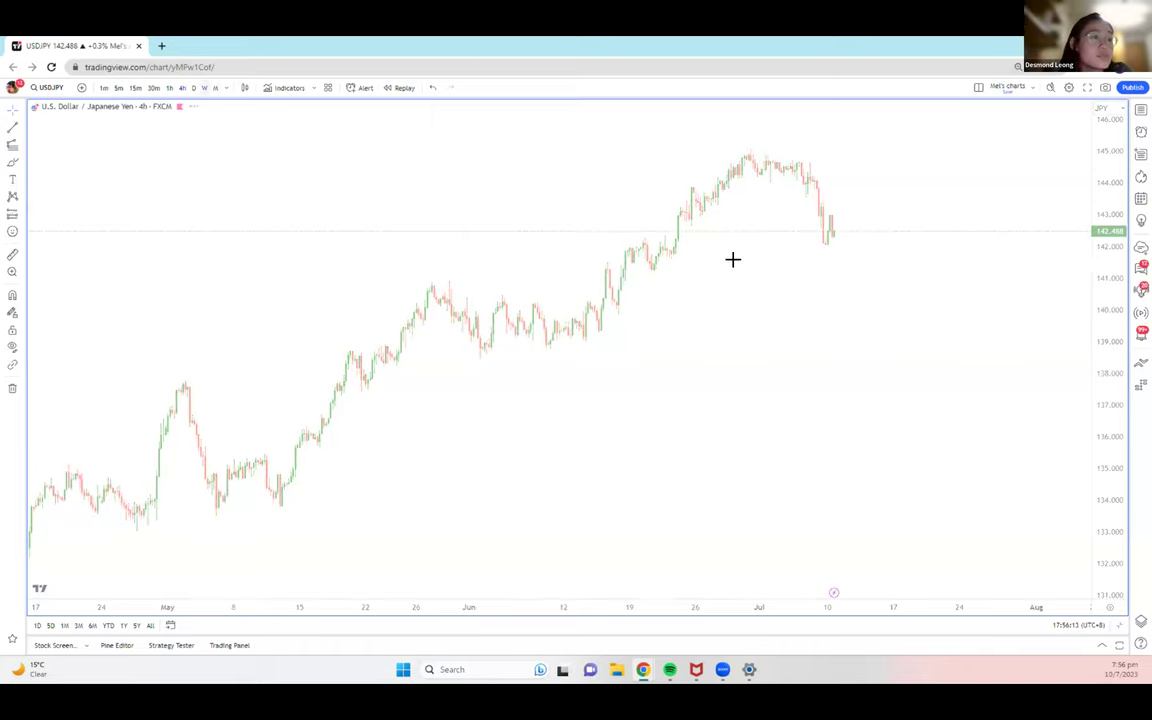
Browse the weekly and daily views, then settle on 4-hour showing March through July
{"action": "left_click_drag", "start_coordinate": [897, 301], "coordinate": [714, 302]}
{"action": "scroll", "coordinate": [714, 302], "scroll_direction": "up", "scroll_amount": 1}
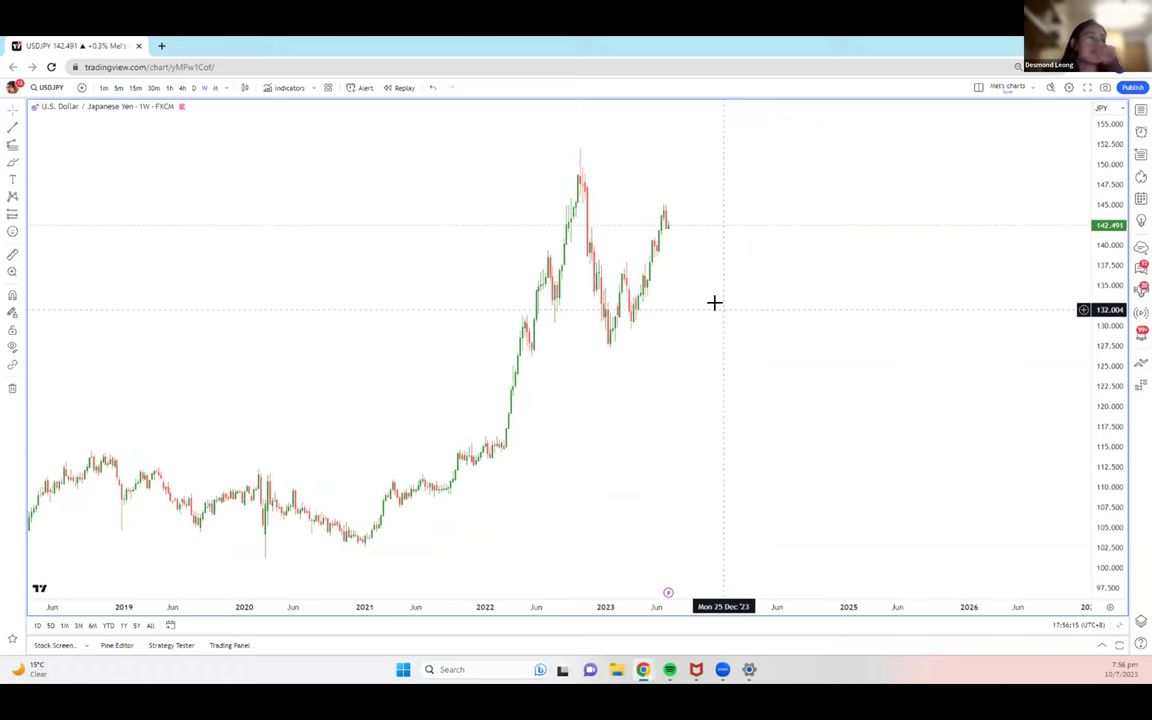
{"action": "scroll", "coordinate": [714, 302], "scroll_direction": "up", "scroll_amount": 2}
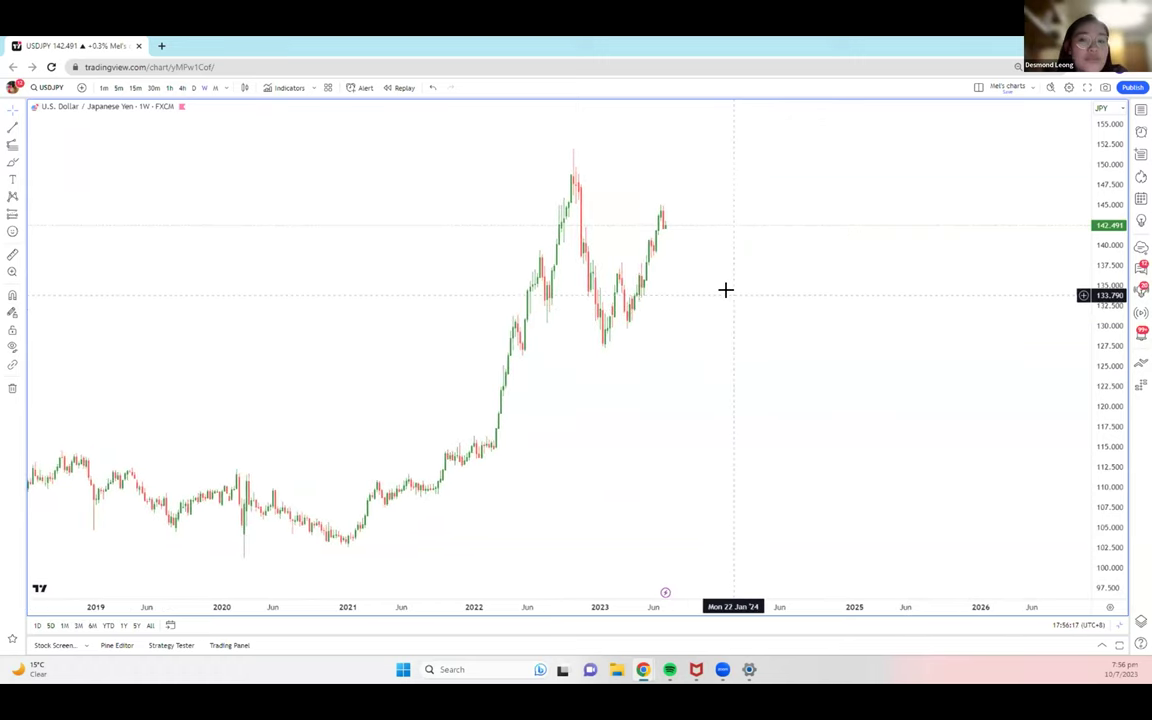
{"action": "left_click_drag", "start_coordinate": [678, 312], "coordinate": [458, 299]}
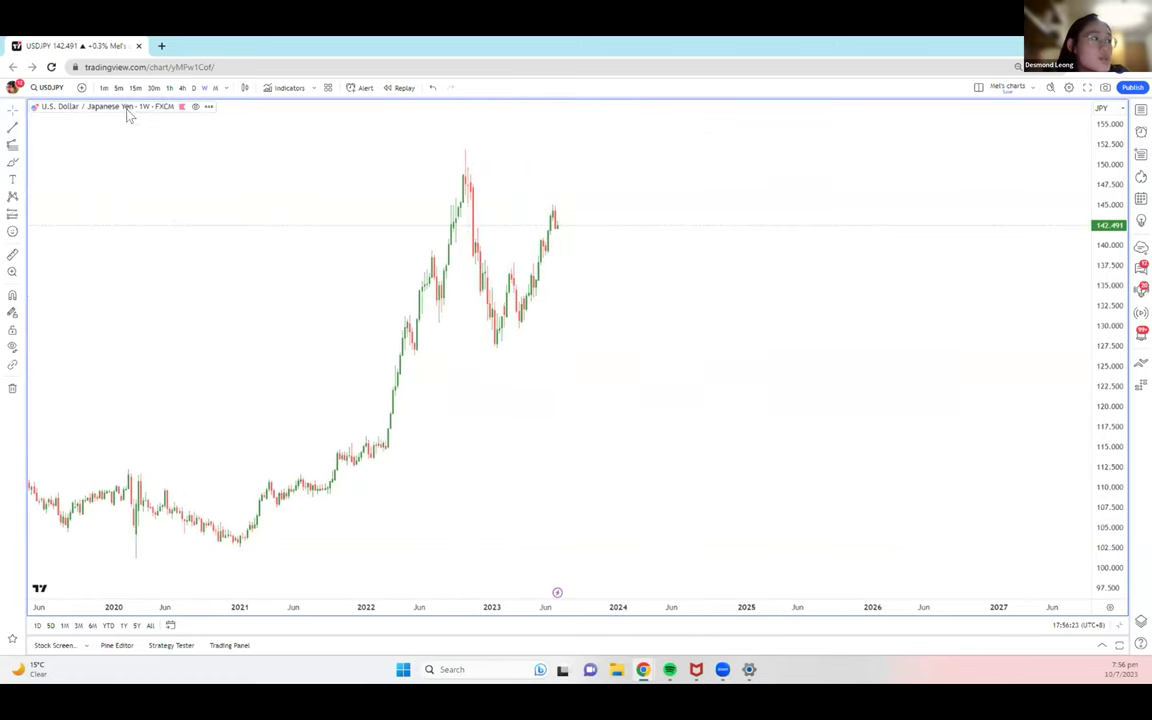
{"action": "left_click", "coordinate": [193, 87]}
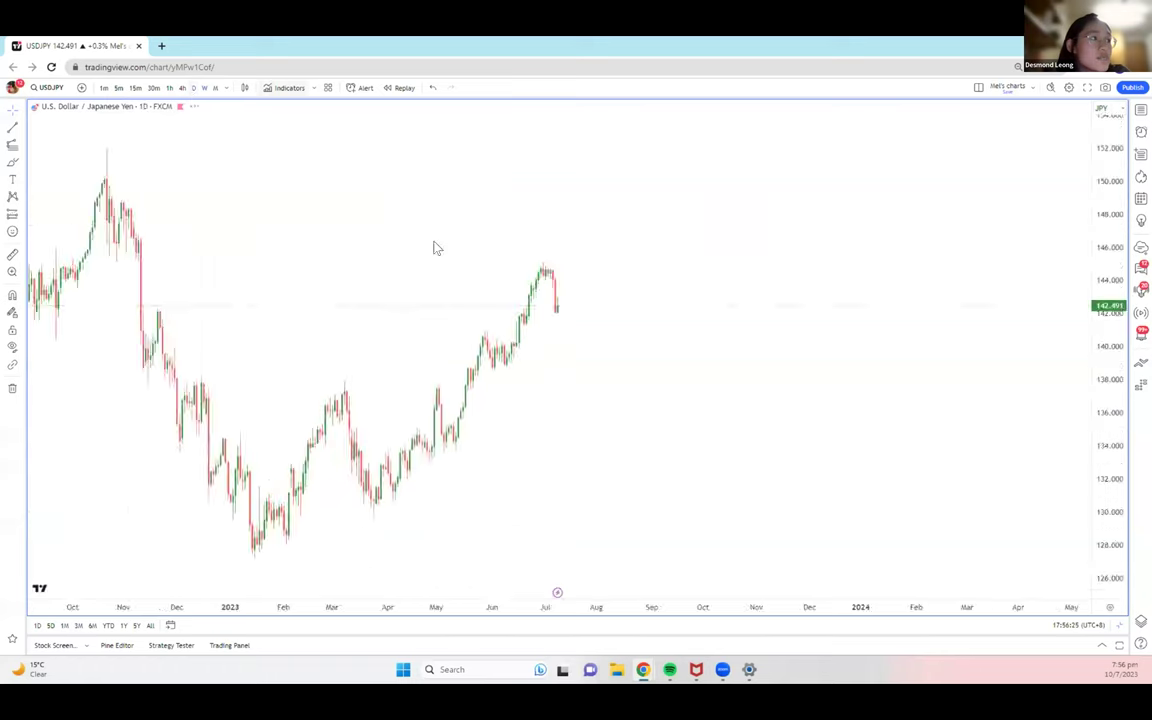
{"action": "left_click_drag", "start_coordinate": [424, 372], "coordinate": [570, 448]}
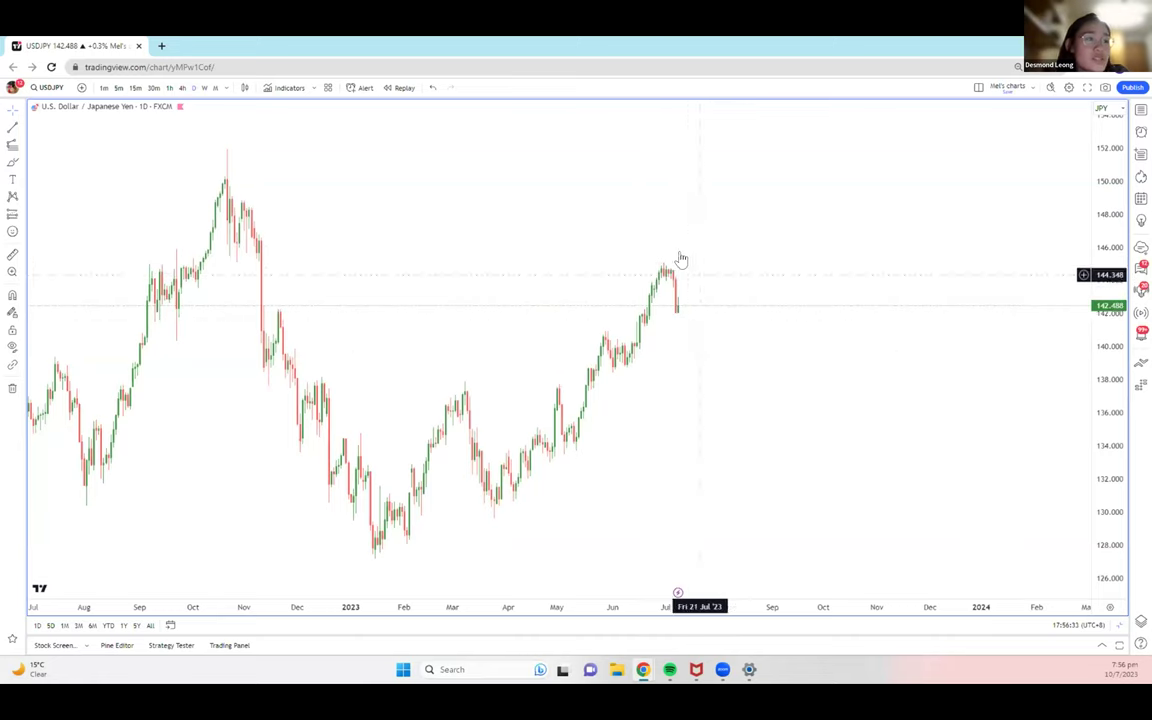
{"action": "left_click", "coordinate": [184, 88]}
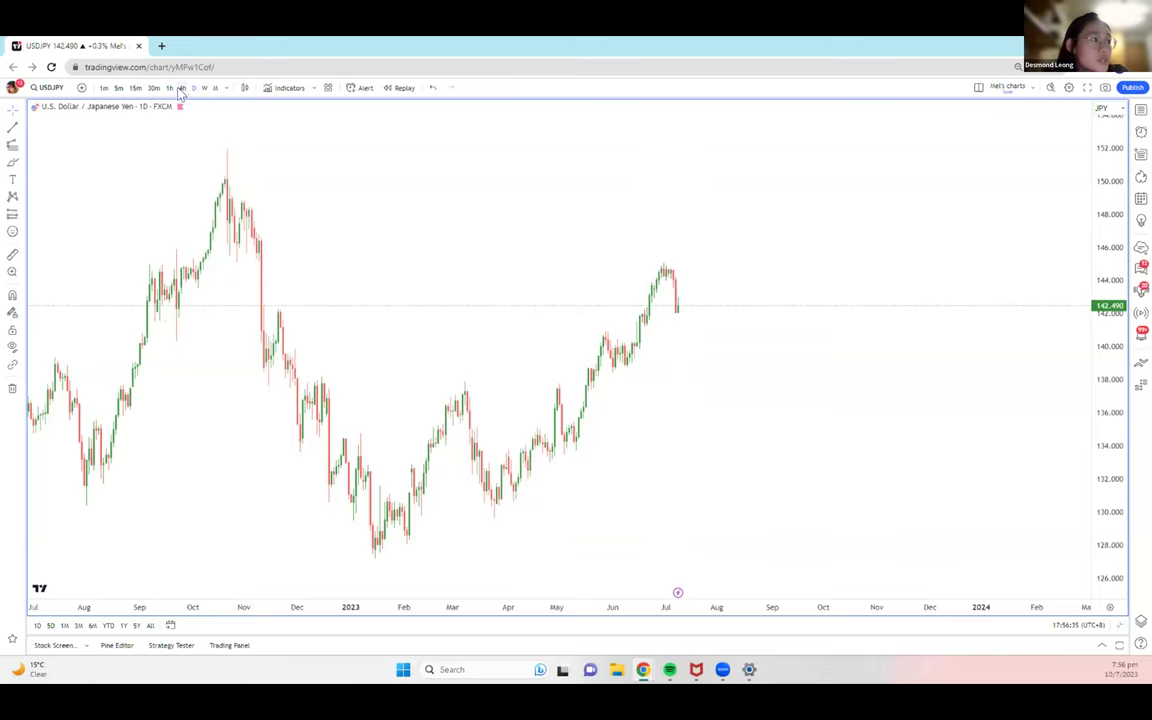
{"action": "scroll", "coordinate": [600, 423], "scroll_direction": "down", "scroll_amount": 5}
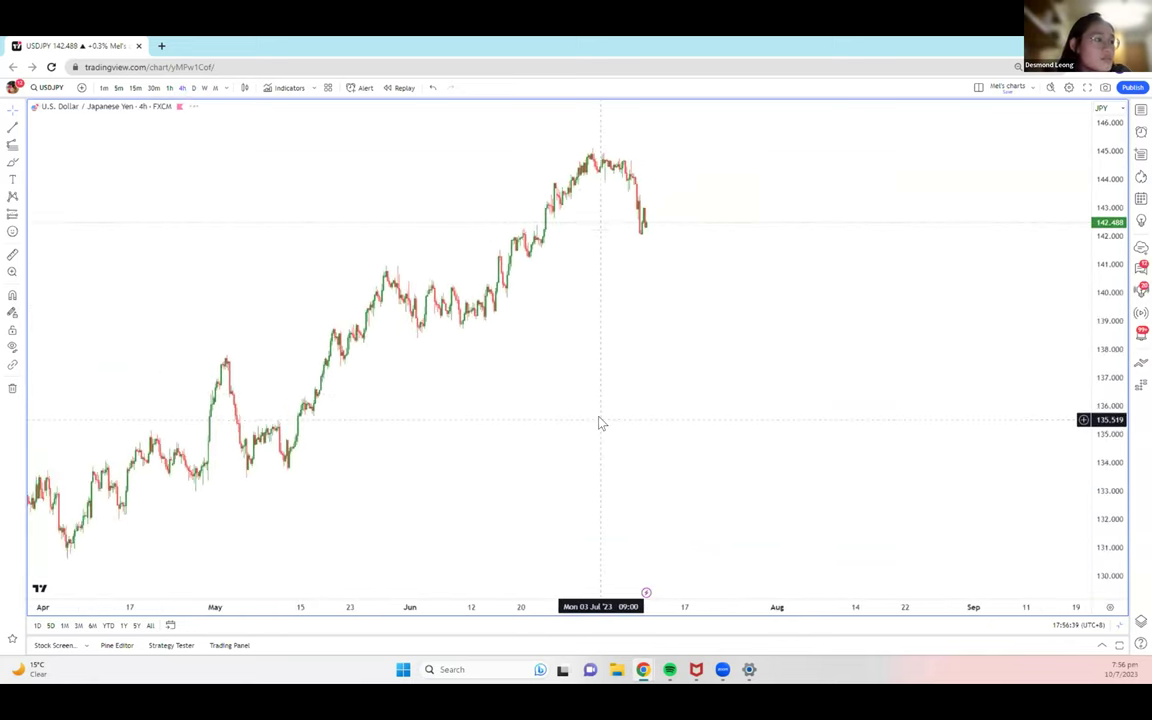
{"action": "left_click_drag", "start_coordinate": [625, 411], "coordinate": [733, 427]}
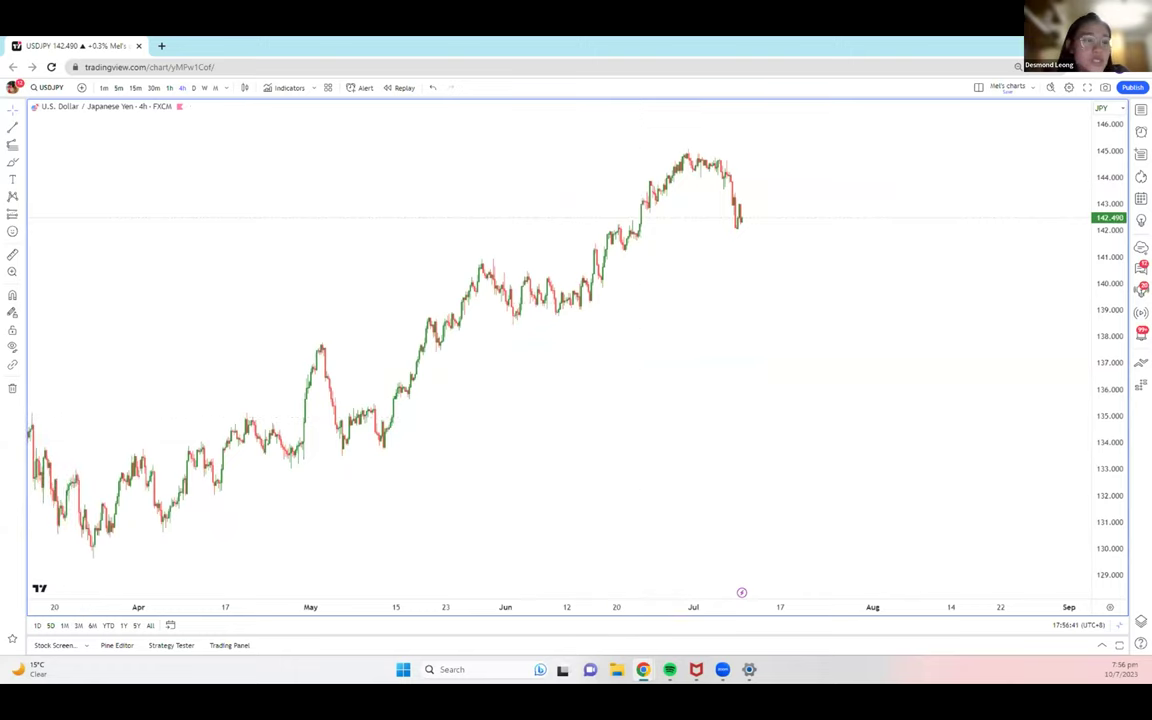
{"action": "left_click_drag", "start_coordinate": [694, 309], "coordinate": [818, 288]}
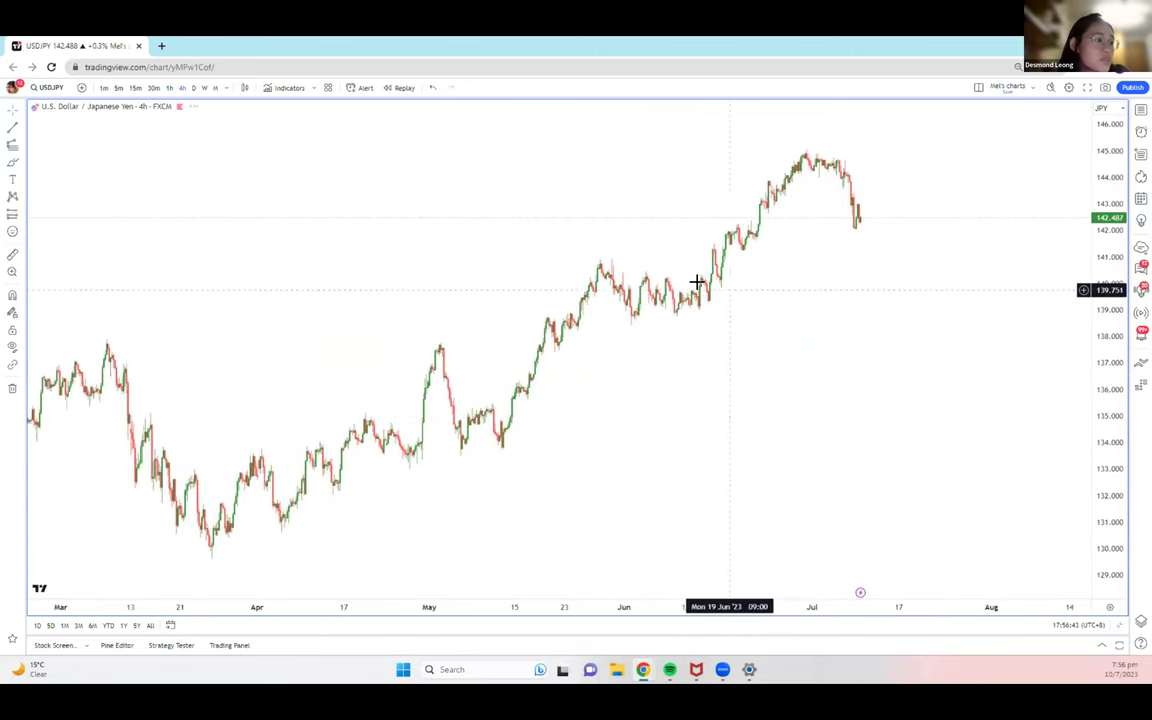
{"action": "left_click_drag", "start_coordinate": [697, 282], "coordinate": [629, 282]}
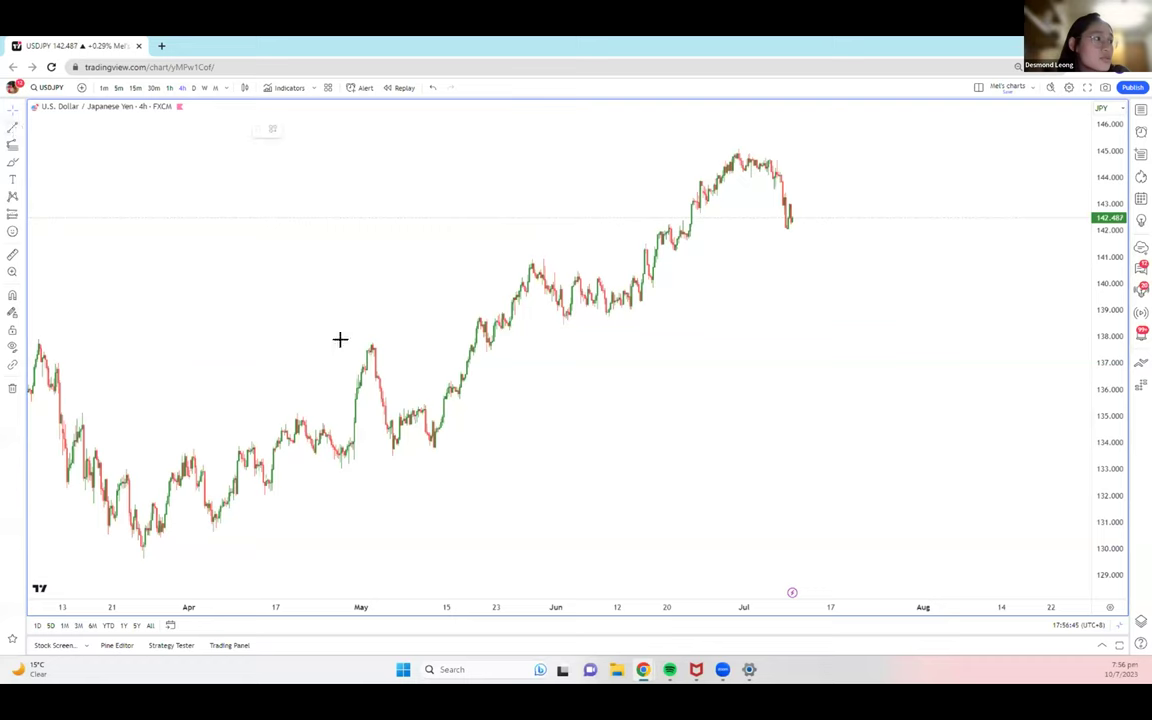
Draw a trial trend line from the March low, then delete it
{"action": "left_click", "coordinate": [143, 553]}
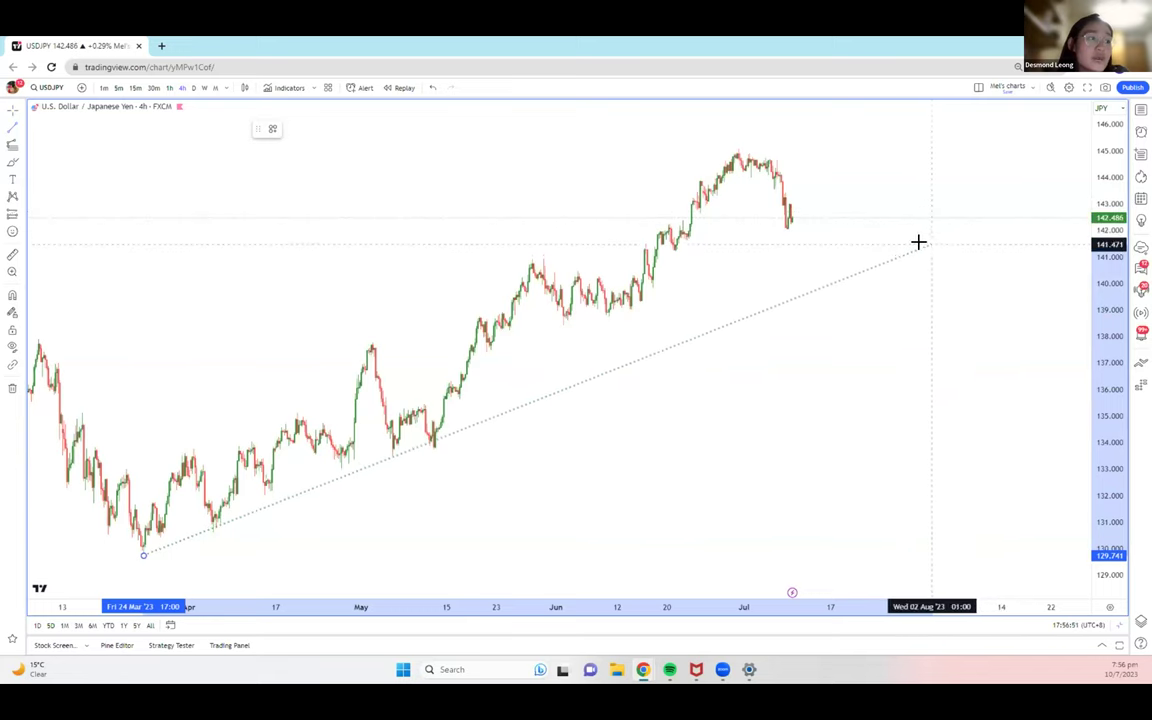
{"action": "left_click", "coordinate": [921, 245]}
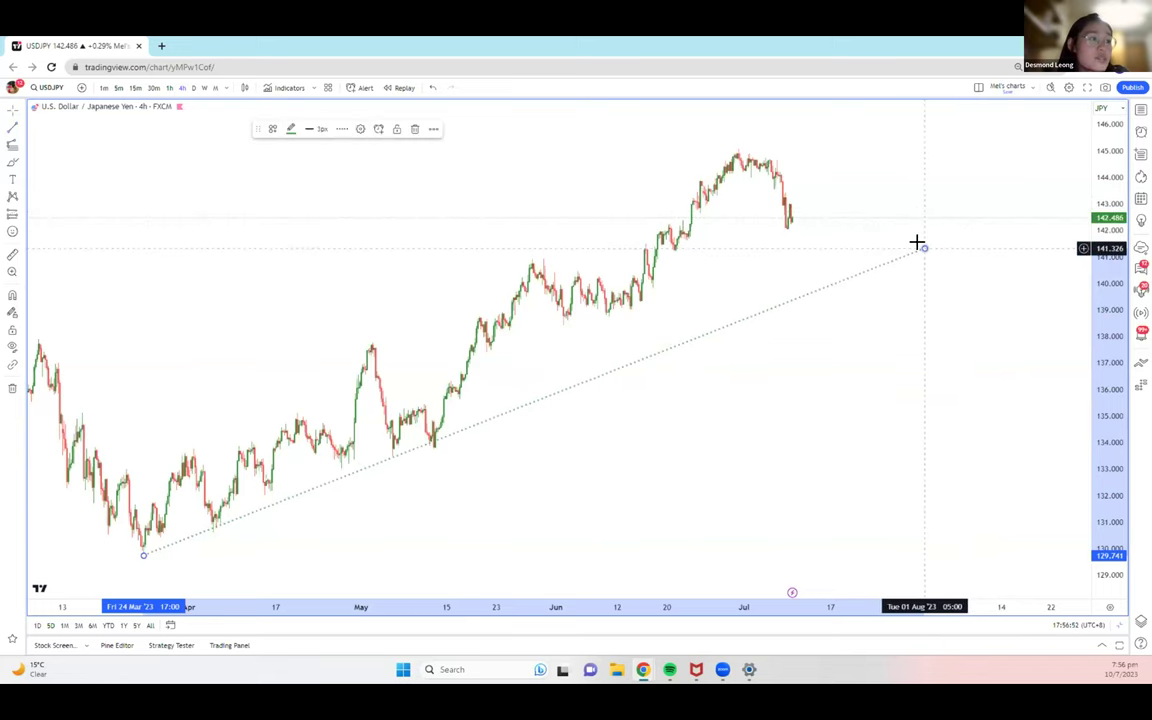
{"action": "left_click", "coordinate": [415, 129]}
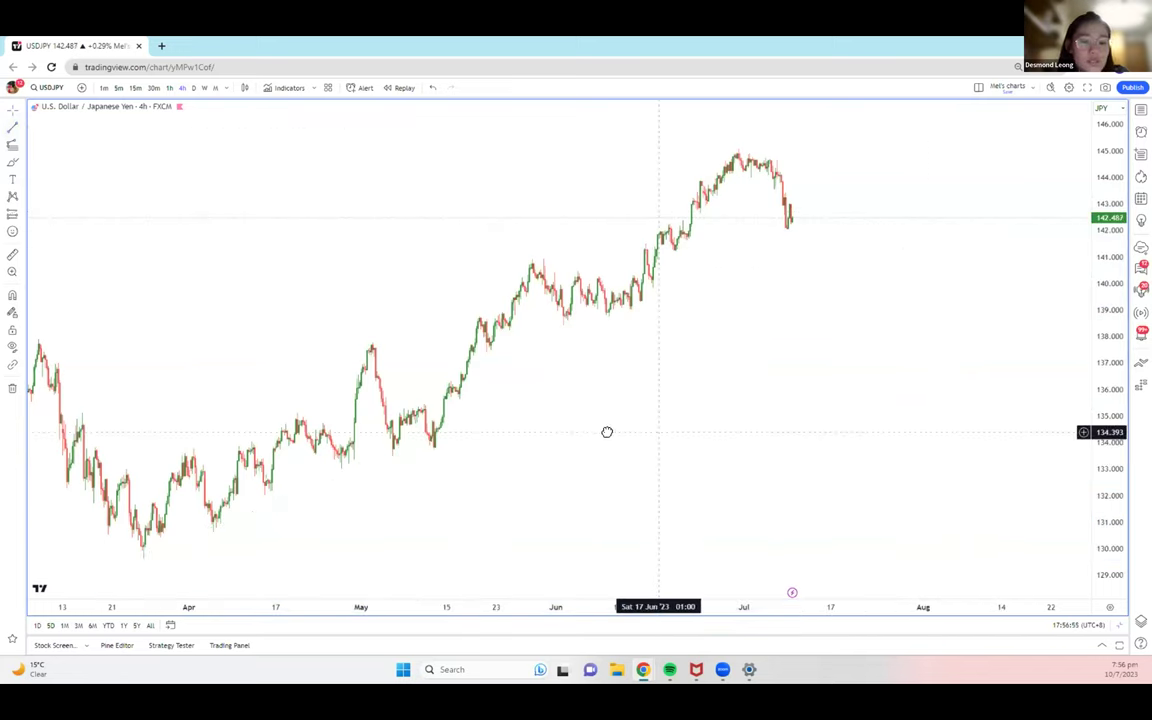
{"action": "scroll", "coordinate": [603, 430], "scroll_direction": "down", "scroll_amount": 2}
{"action": "scroll", "coordinate": [599, 428], "scroll_direction": "up", "scroll_amount": 4}
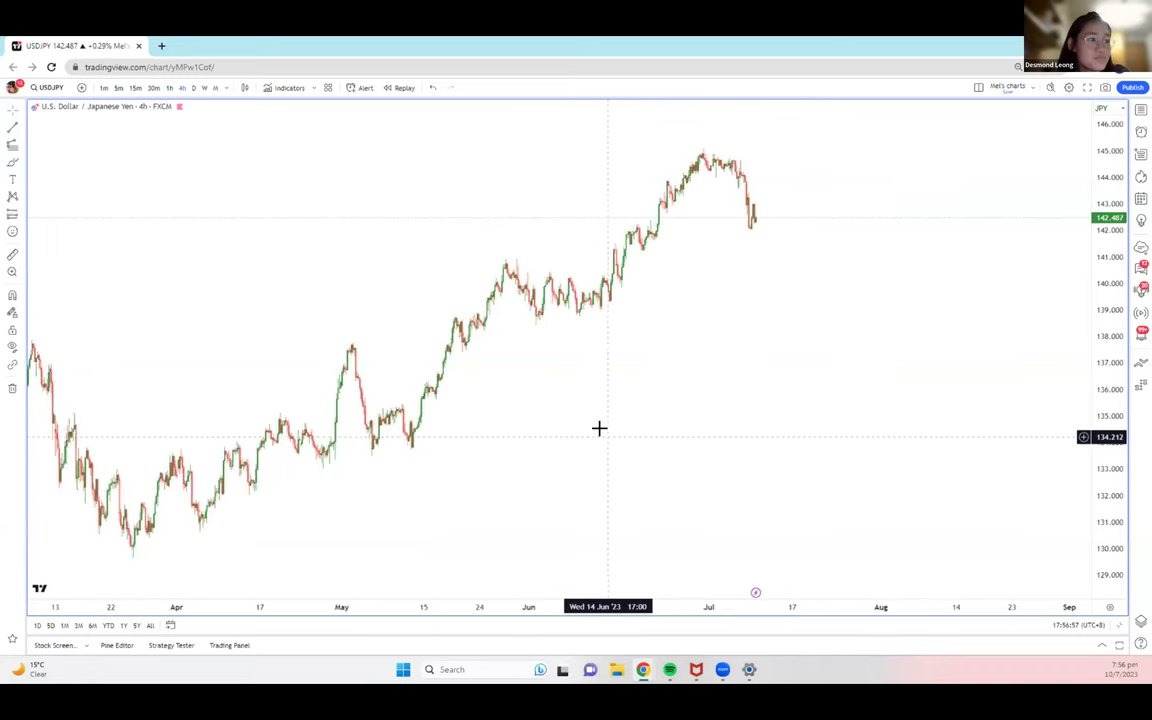
{"action": "scroll", "coordinate": [599, 428], "scroll_direction": "up", "scroll_amount": 1}
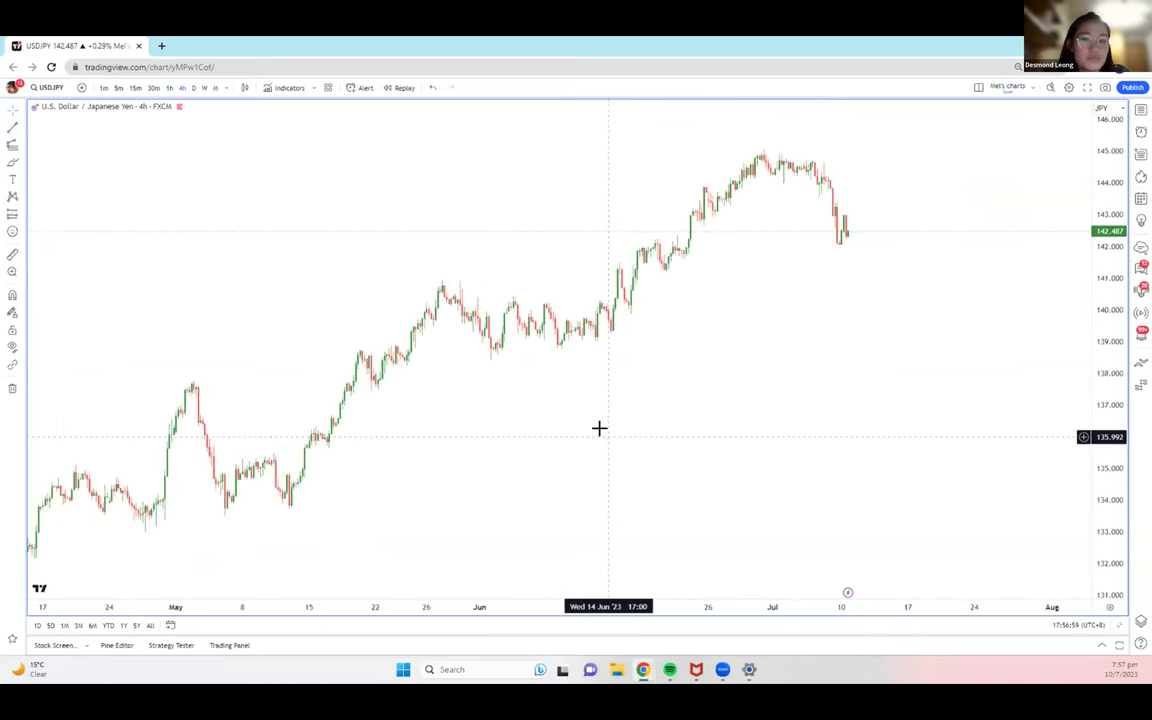
{"action": "scroll", "coordinate": [599, 428], "scroll_direction": "up", "scroll_amount": 1}
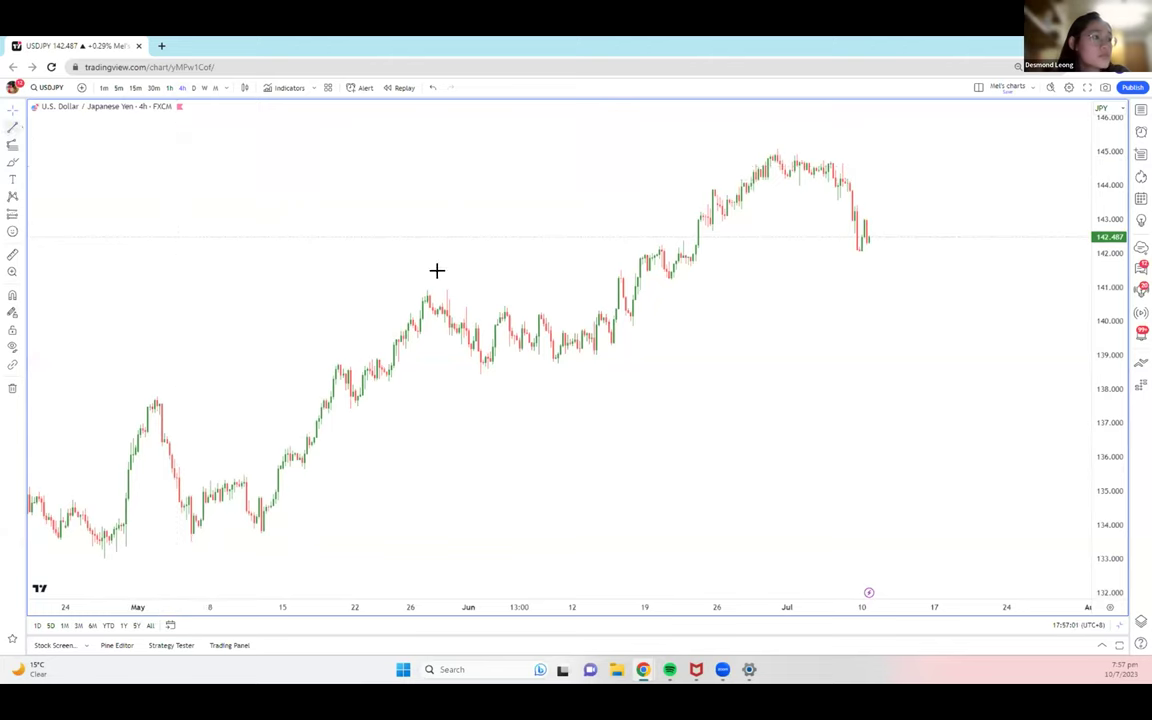
Draw an uptrend line through the June lows, re-anchoring its start at the mid-May low near 133.8
{"action": "left_click", "coordinate": [550, 366]}
{"action": "left_click", "coordinate": [953, 198]}
{"action": "left_click_drag", "start_coordinate": [907, 272], "coordinate": [802, 301]}
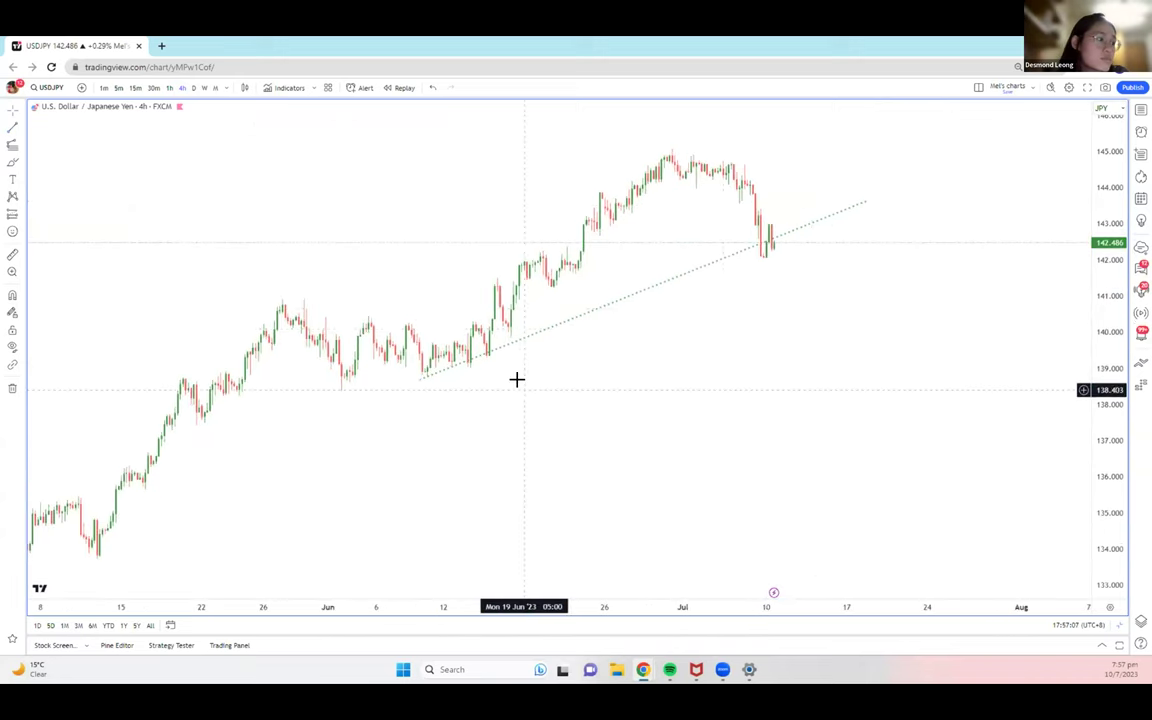
{"action": "mouse_move", "coordinate": [429, 376]}
{"action": "left_mouse_down"}
{"action": "mouse_move", "coordinate": [360, 383]}
{"action": "mouse_move", "coordinate": [444, 378]}
{"action": "left_mouse_up"}
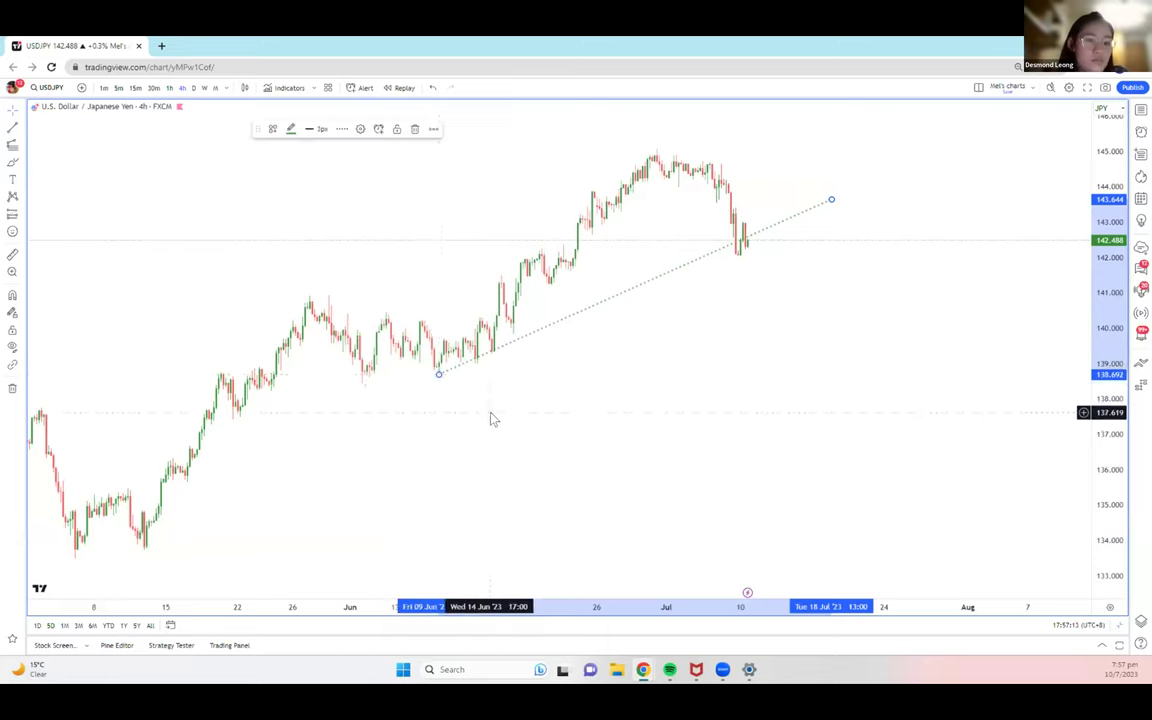
{"action": "left_click_drag", "start_coordinate": [489, 416], "coordinate": [650, 345]}
{"action": "left_click_drag", "start_coordinate": [573, 375], "coordinate": [290, 530]}
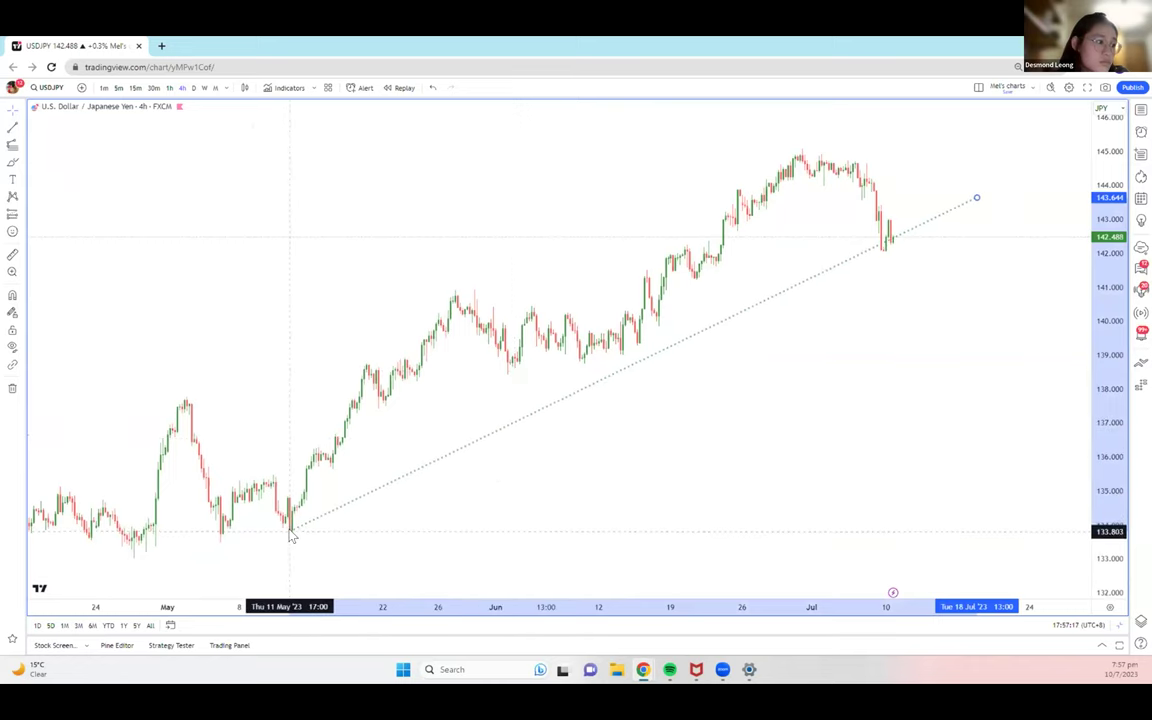
{"action": "left_click_drag", "start_coordinate": [973, 200], "coordinate": [966, 167]}
{"action": "left_click", "coordinate": [895, 341]}
{"action": "scroll", "coordinate": [895, 341], "scroll_direction": "down", "scroll_amount": 3}
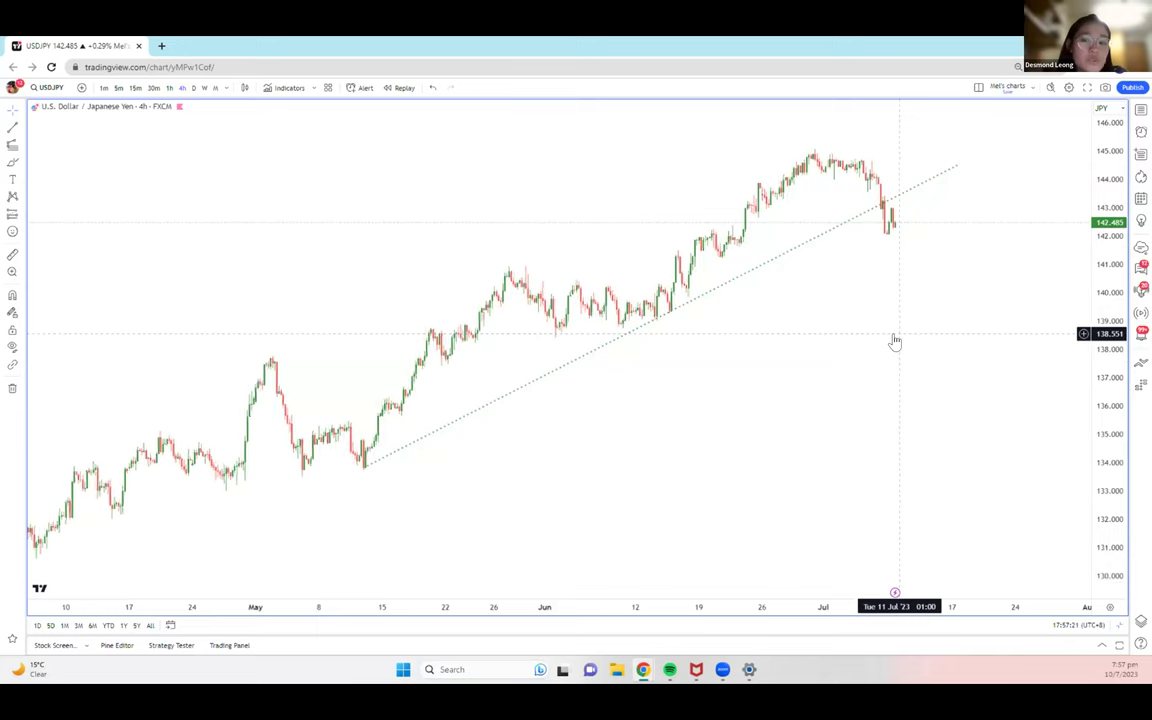
Colour the uptrend line red and compress the price scale to fit more range
{"action": "left_click", "coordinate": [898, 198]}
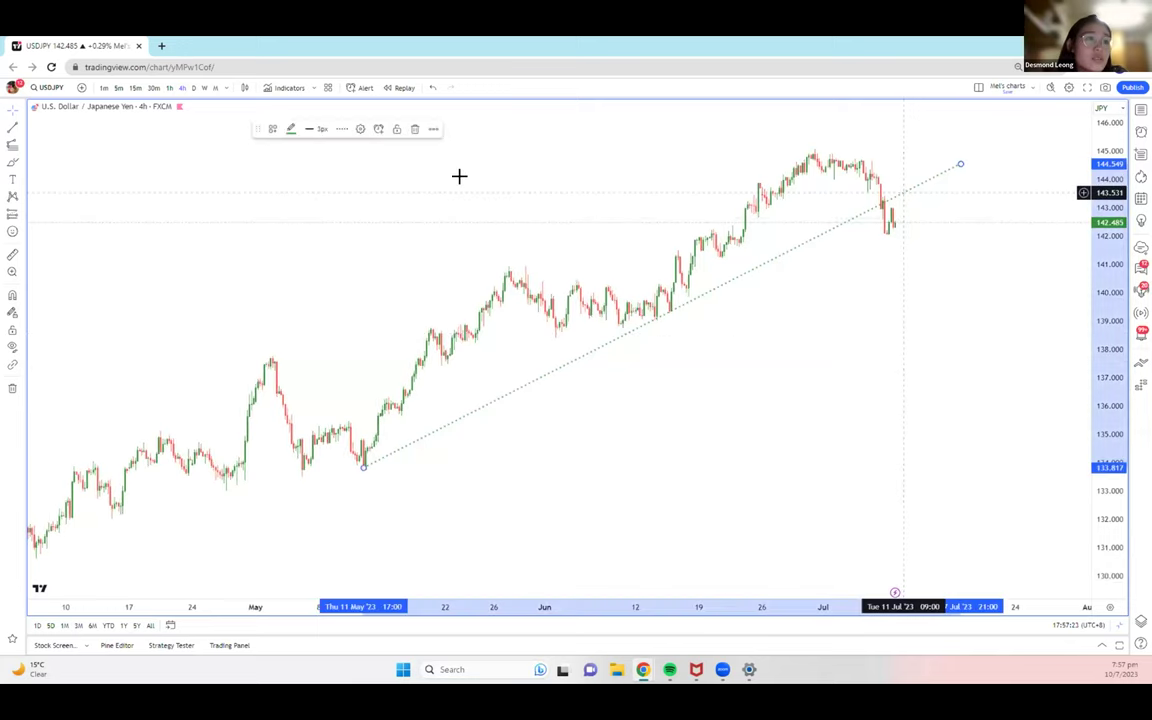
{"action": "left_click", "coordinate": [291, 129]}
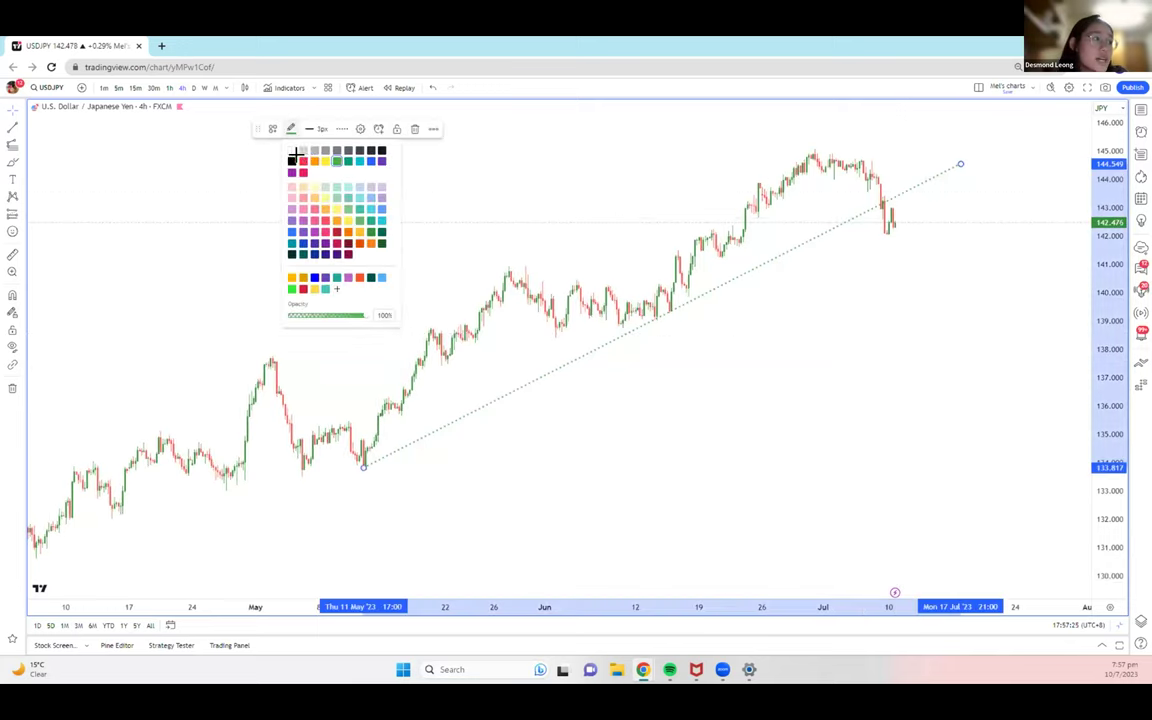
{"action": "left_click", "coordinate": [303, 161]}
{"action": "left_click_drag", "start_coordinate": [653, 226], "coordinate": [542, 231]}
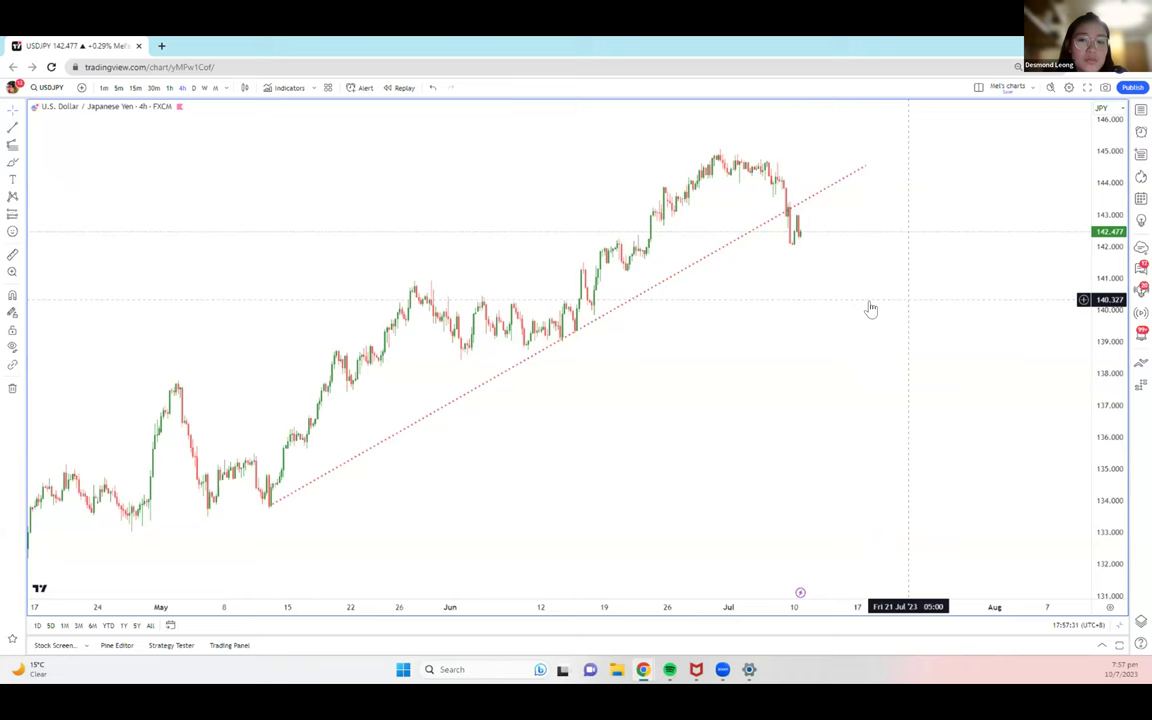
{"action": "left_click_drag", "start_coordinate": [871, 309], "coordinate": [819, 302]}
{"action": "scroll", "coordinate": [819, 302], "scroll_direction": "down", "scroll_amount": 2}
{"action": "left_click_drag", "start_coordinate": [1100, 185], "coordinate": [1014, 298]}
{"action": "scroll", "coordinate": [1014, 298], "scroll_direction": "up", "scroll_amount": 2}
{"action": "left_click_drag", "start_coordinate": [918, 288], "coordinate": [936, 348]}
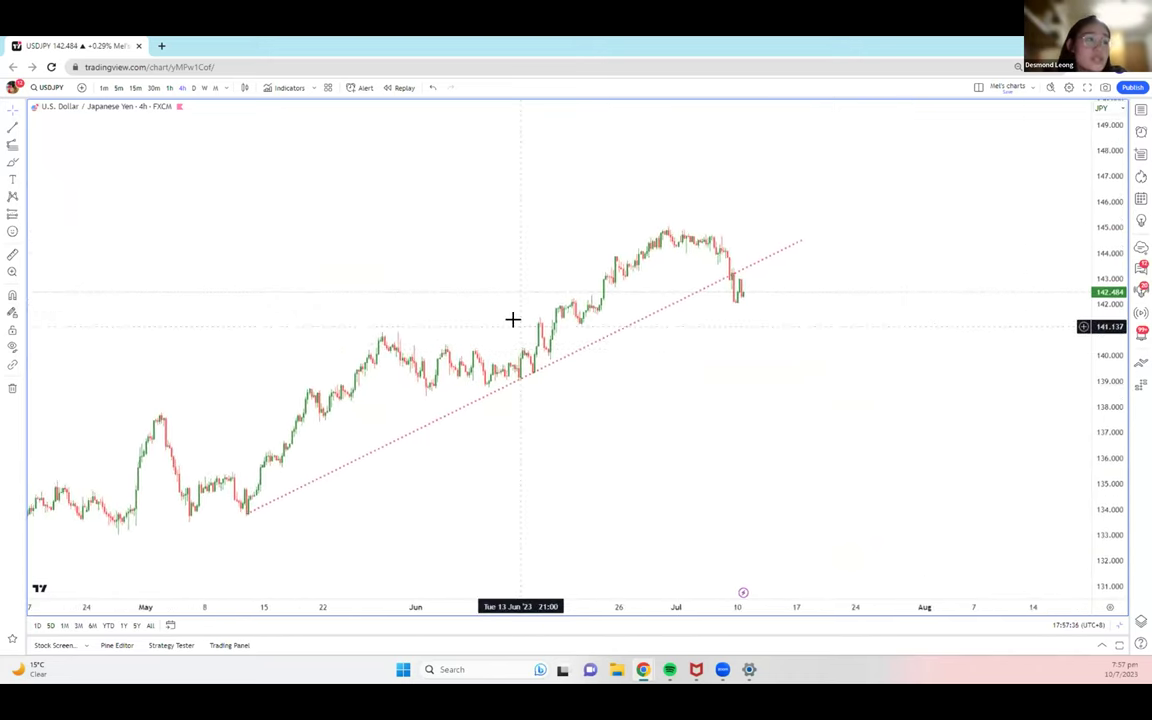
{"action": "left_click", "coordinate": [22, 127]}
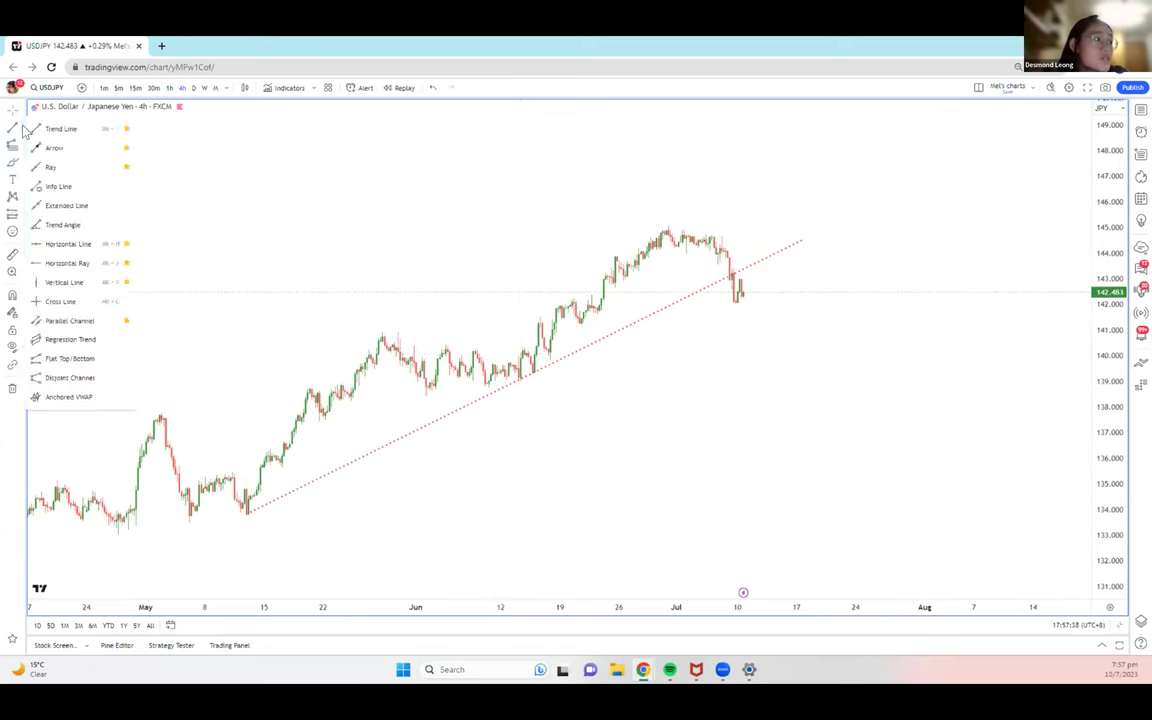
Add a 1st Resistance horizontal ray at 144.864, then another ray at the recent low
{"action": "left_click", "coordinate": [40, 263]}
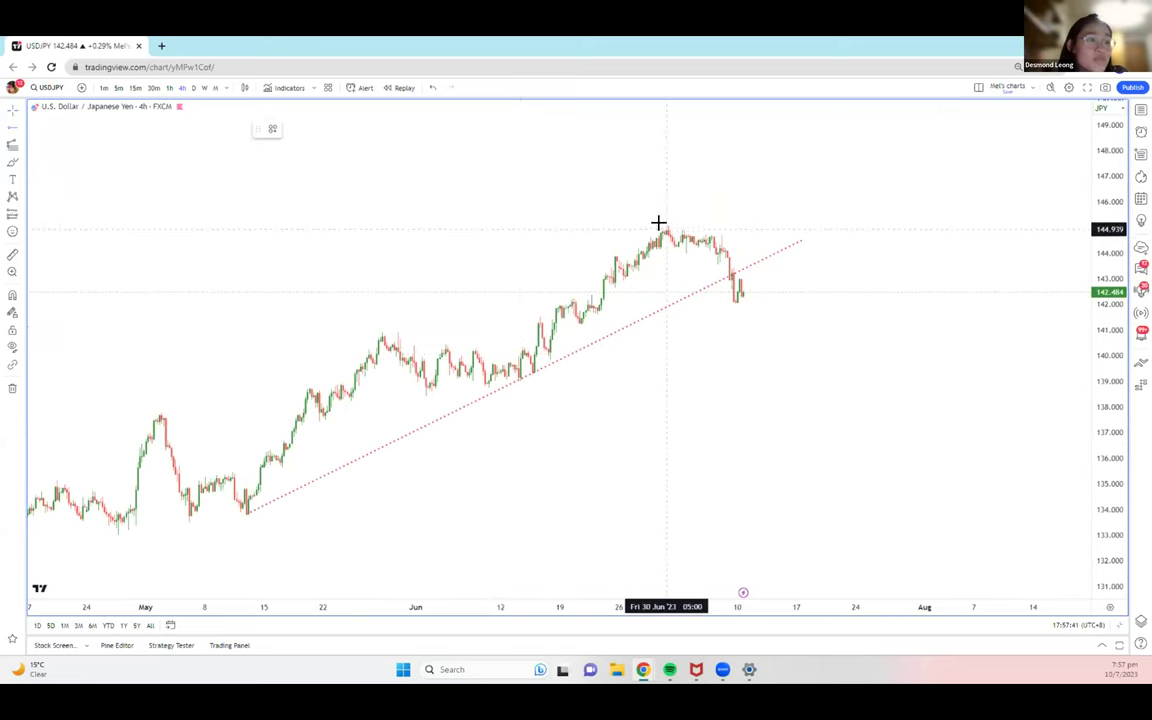
{"action": "left_click", "coordinate": [666, 232]}
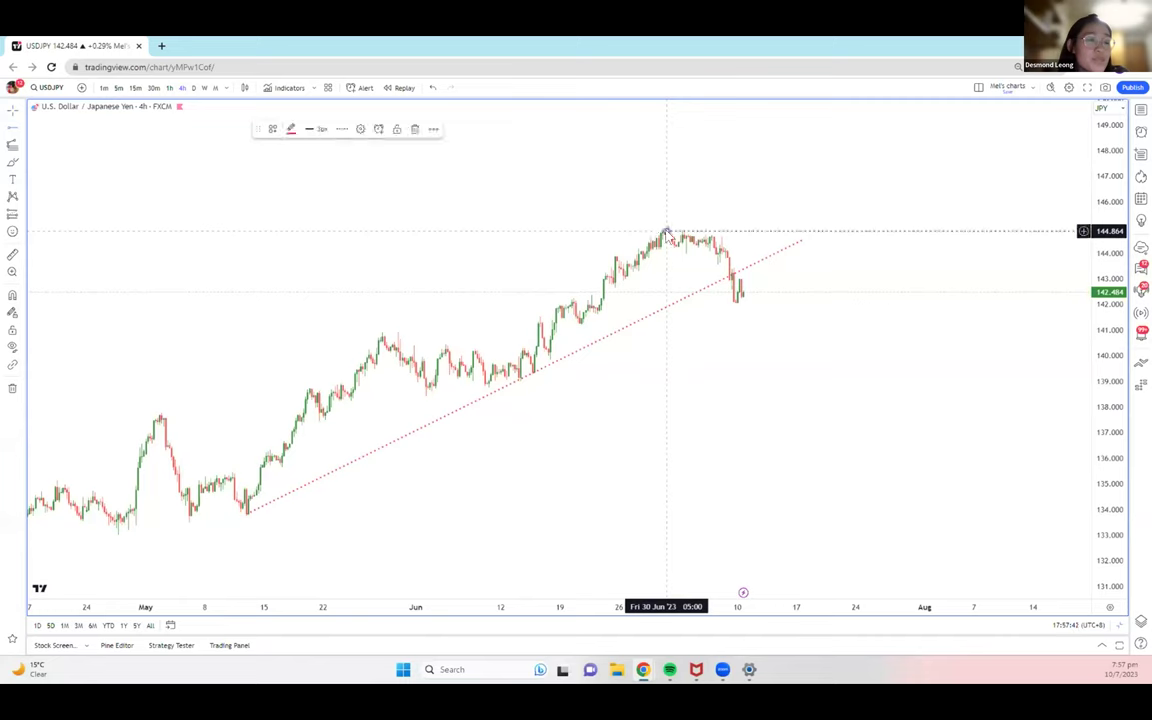
{"action": "left_click", "coordinate": [269, 130]}
{"action": "left_click", "coordinate": [512, 225]}
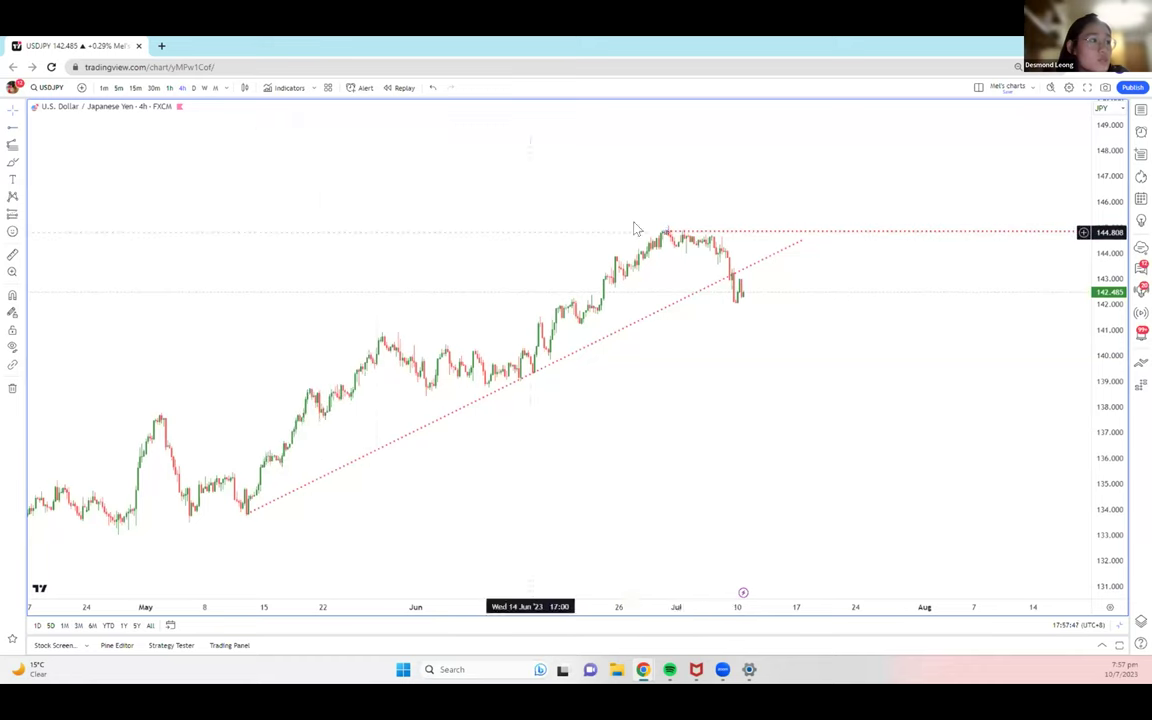
{"action": "left_click", "coordinate": [666, 233]}
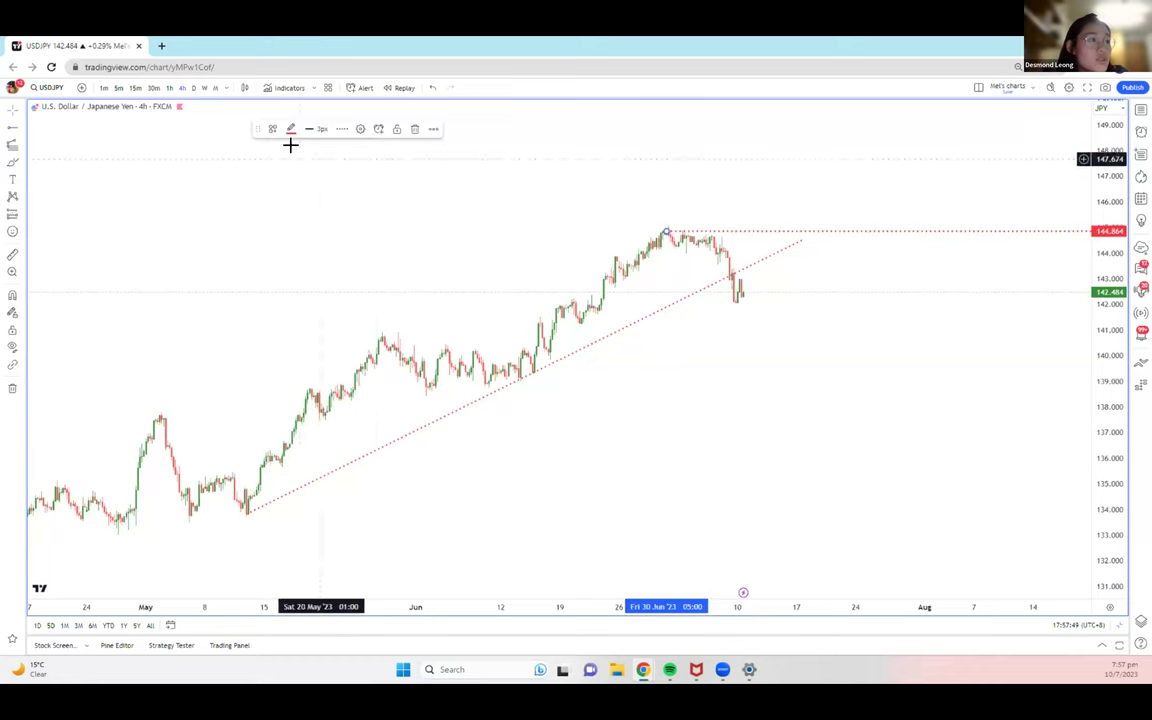
{"action": "left_click", "coordinate": [272, 129]}
{"action": "left_click", "coordinate": [309, 264]}
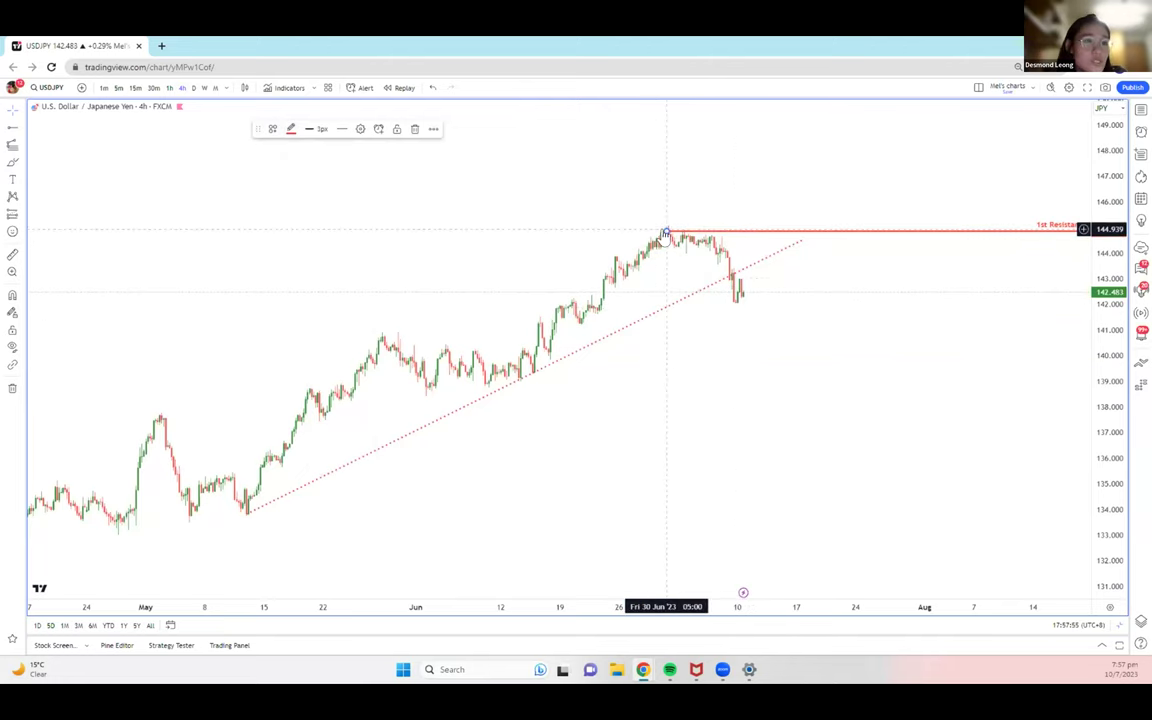
{"action": "left_click", "coordinate": [607, 255]}
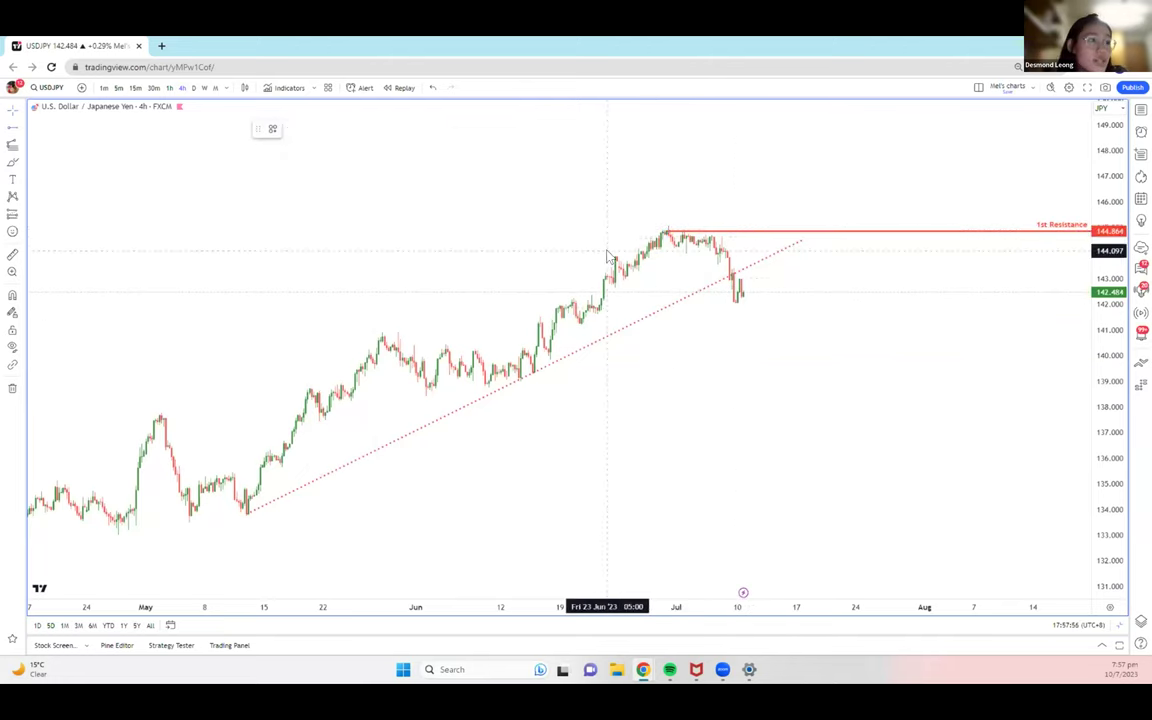
{"action": "left_click", "coordinate": [736, 303]}
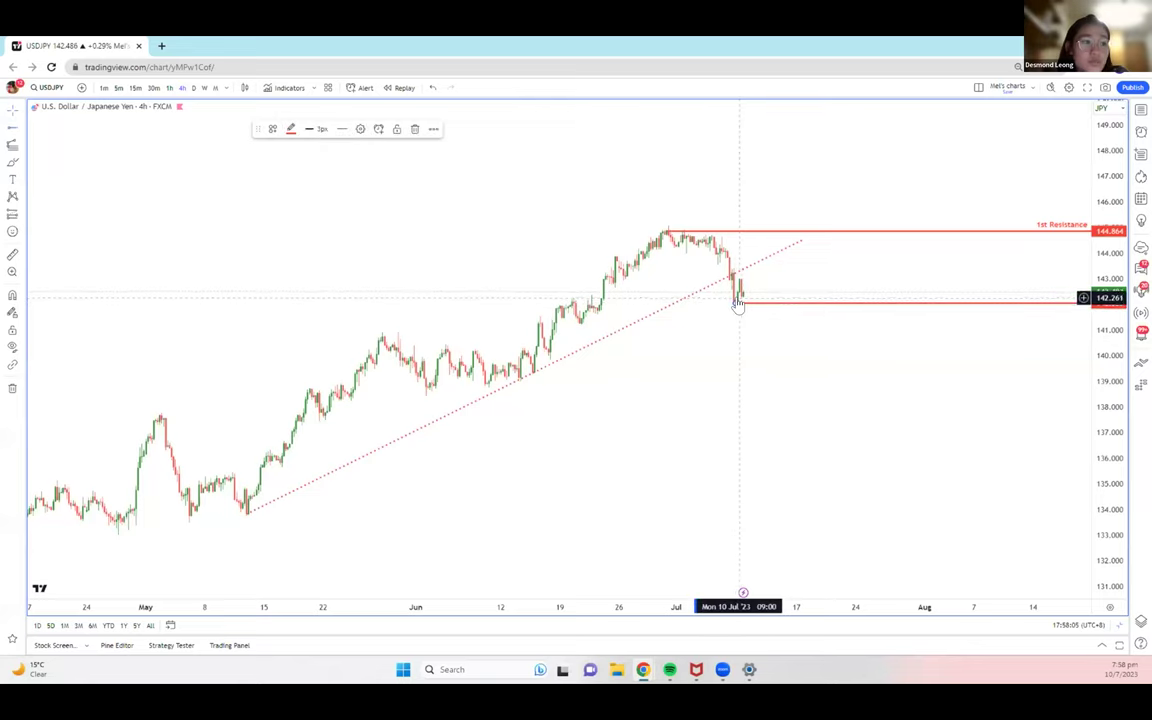
Style the new ray with the 1st Support template at 142.130 and extend its start left
{"action": "left_click", "coordinate": [272, 129]}
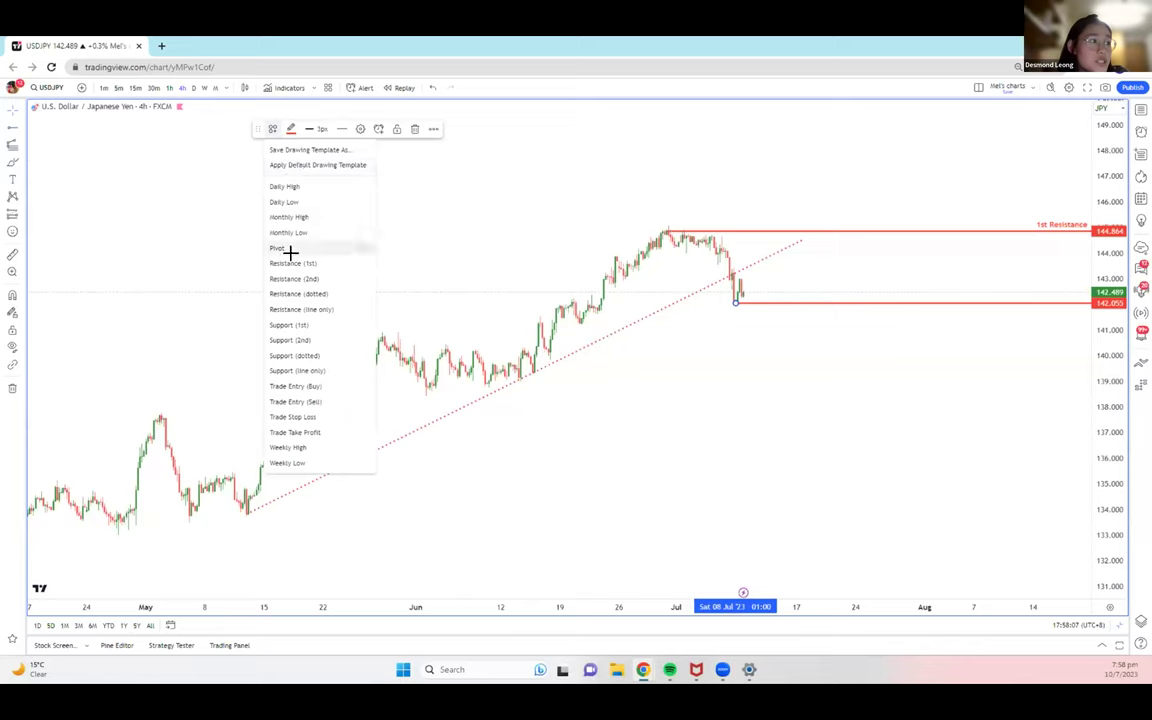
{"action": "left_click", "coordinate": [301, 323]}
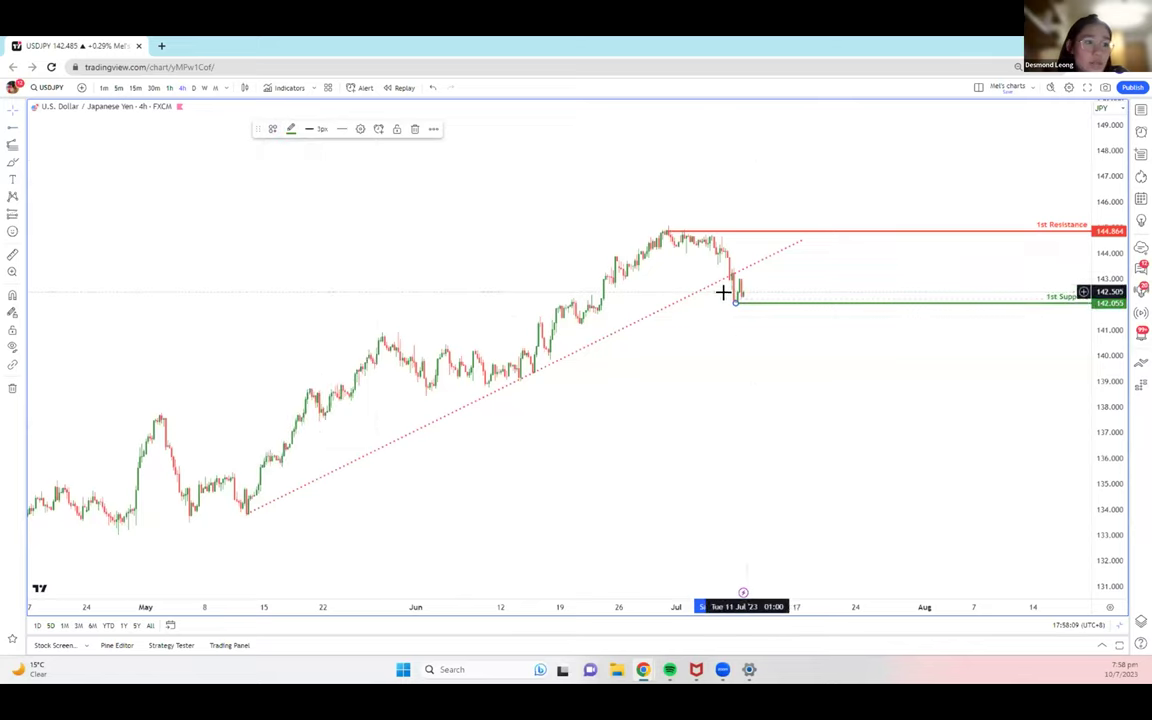
{"action": "left_click_drag", "start_coordinate": [705, 293], "coordinate": [563, 293]}
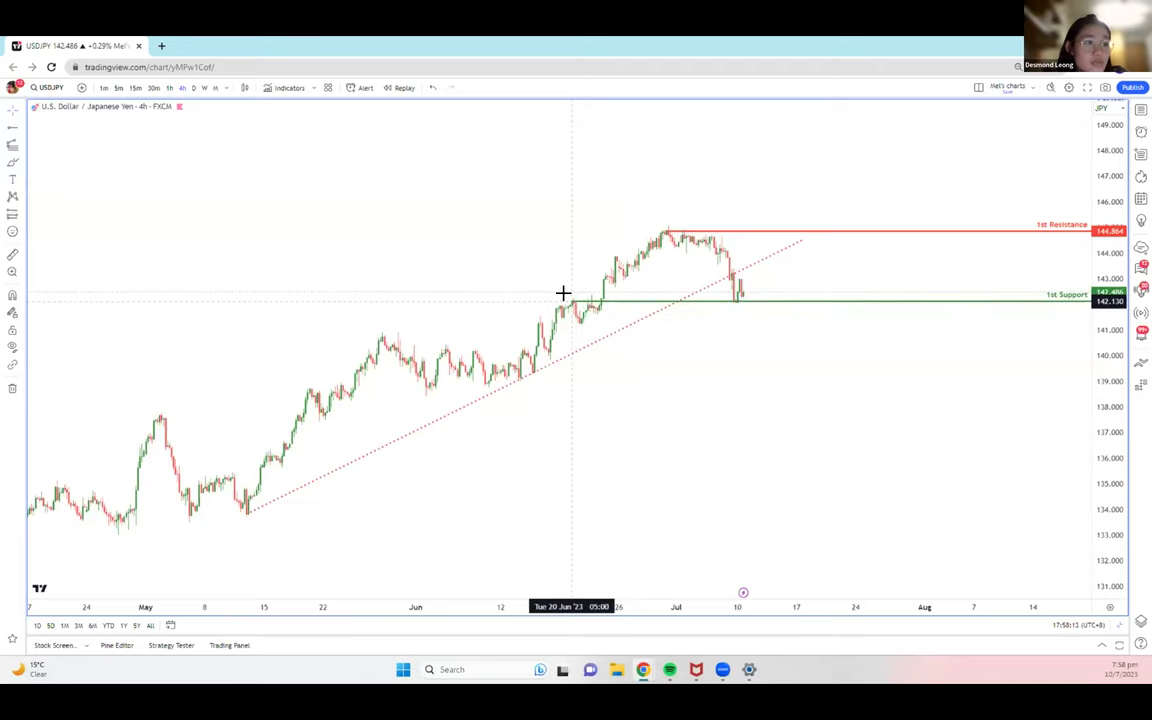
{"action": "scroll", "coordinate": [722, 249], "scroll_direction": "down", "scroll_amount": 4}
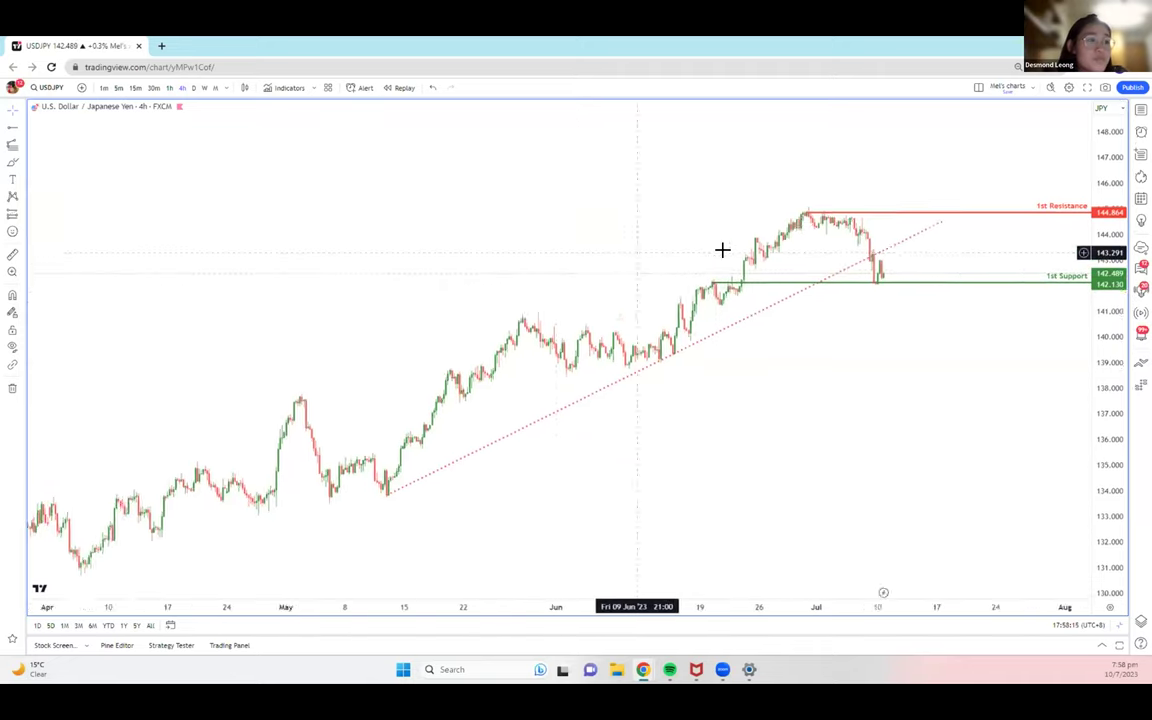
{"action": "scroll", "coordinate": [722, 249], "scroll_direction": "down", "scroll_amount": 4}
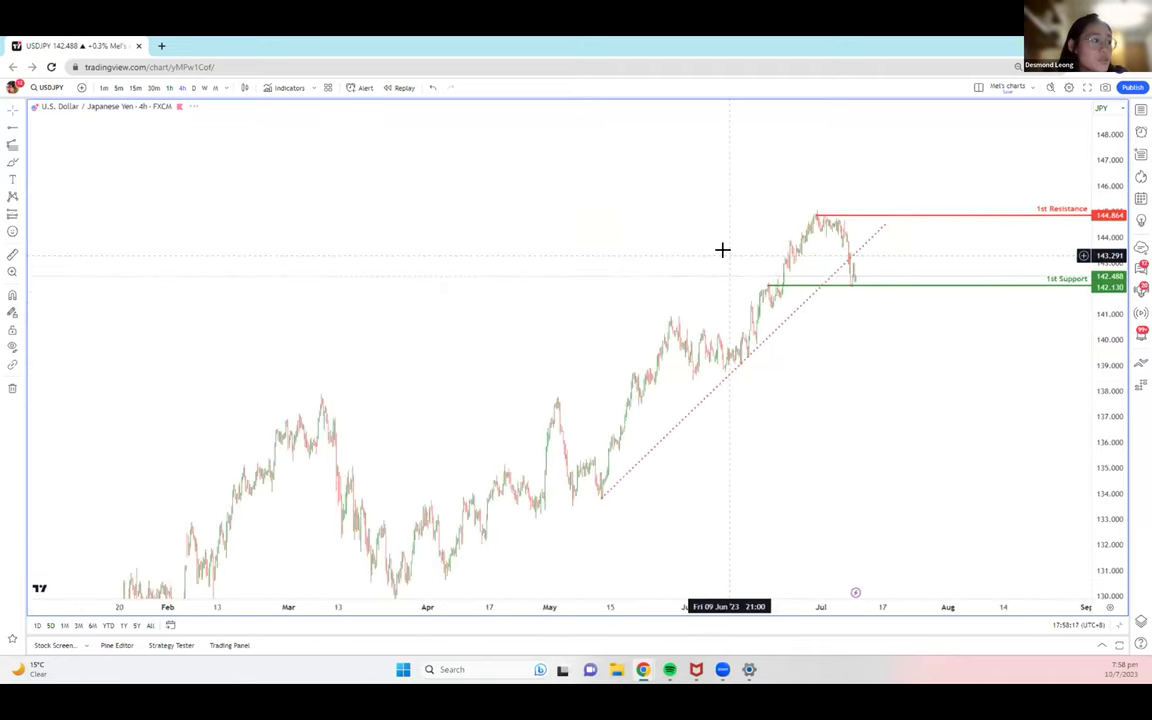
{"action": "scroll", "coordinate": [722, 249], "scroll_direction": "up", "scroll_amount": 4}
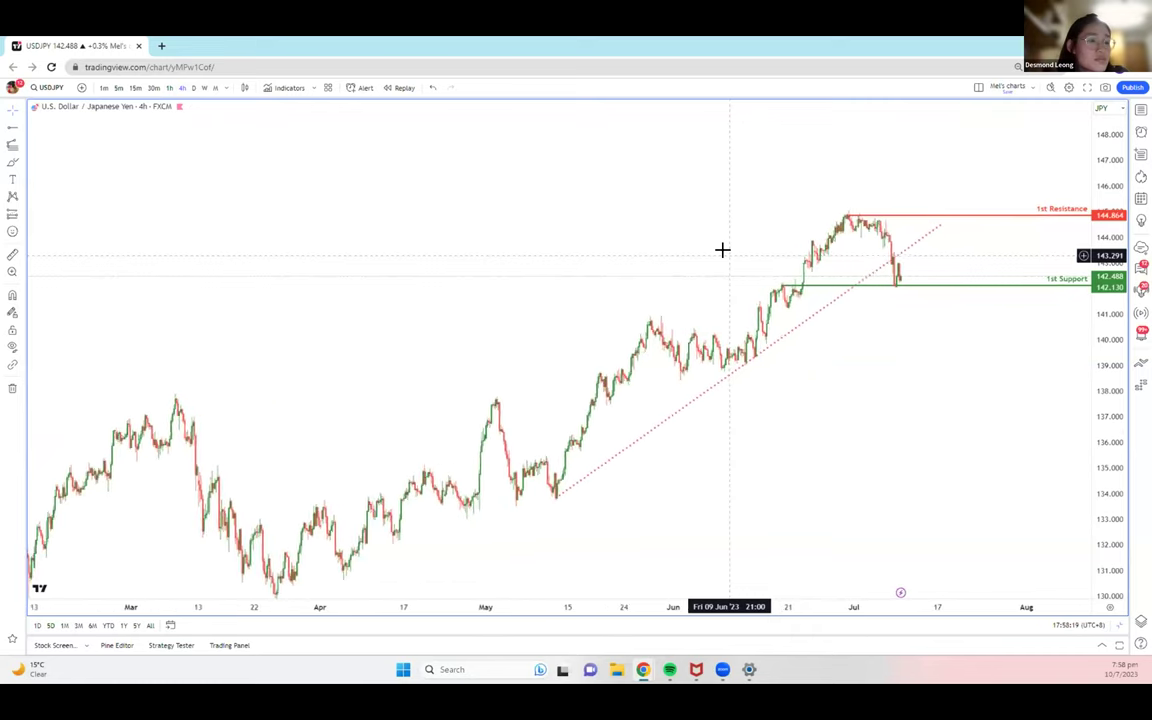
{"action": "scroll", "coordinate": [580, 290], "scroll_direction": "right", "scroll_amount": 3}
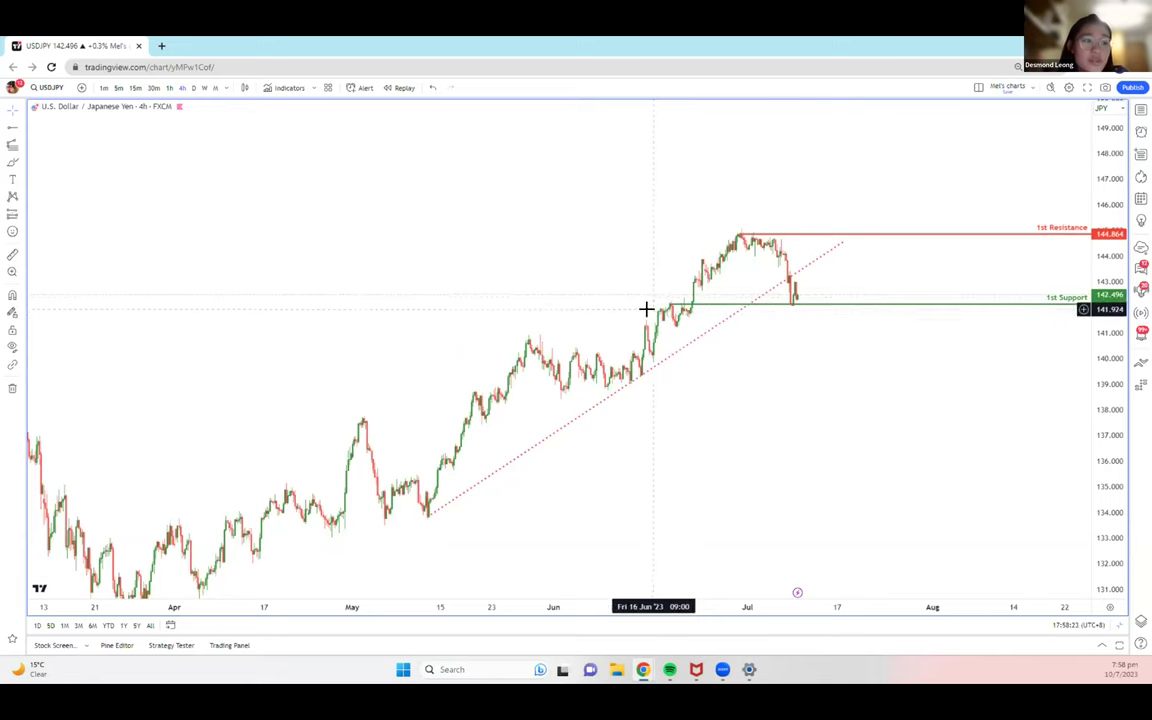
{"action": "left_click_drag", "start_coordinate": [646, 302], "coordinate": [472, 325]}
{"action": "scroll", "coordinate": [825, 450], "scroll_direction": "right", "scroll_amount": 3}
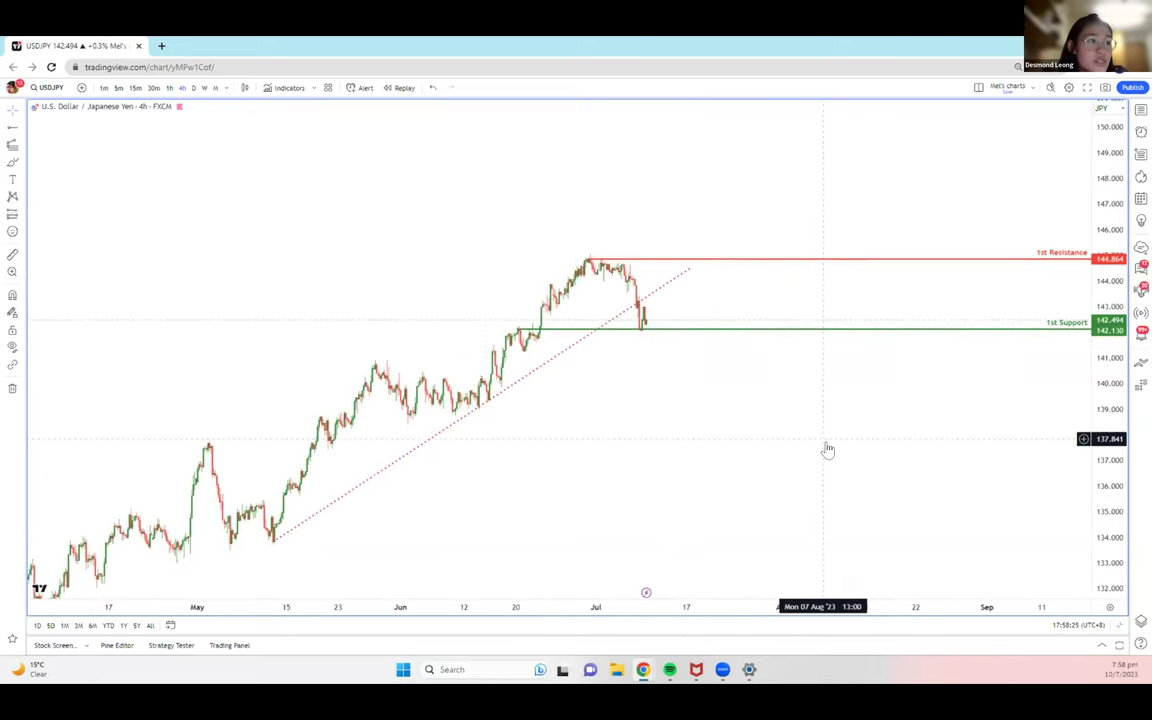
{"action": "scroll", "coordinate": [825, 450], "scroll_direction": "right", "scroll_amount": 1}
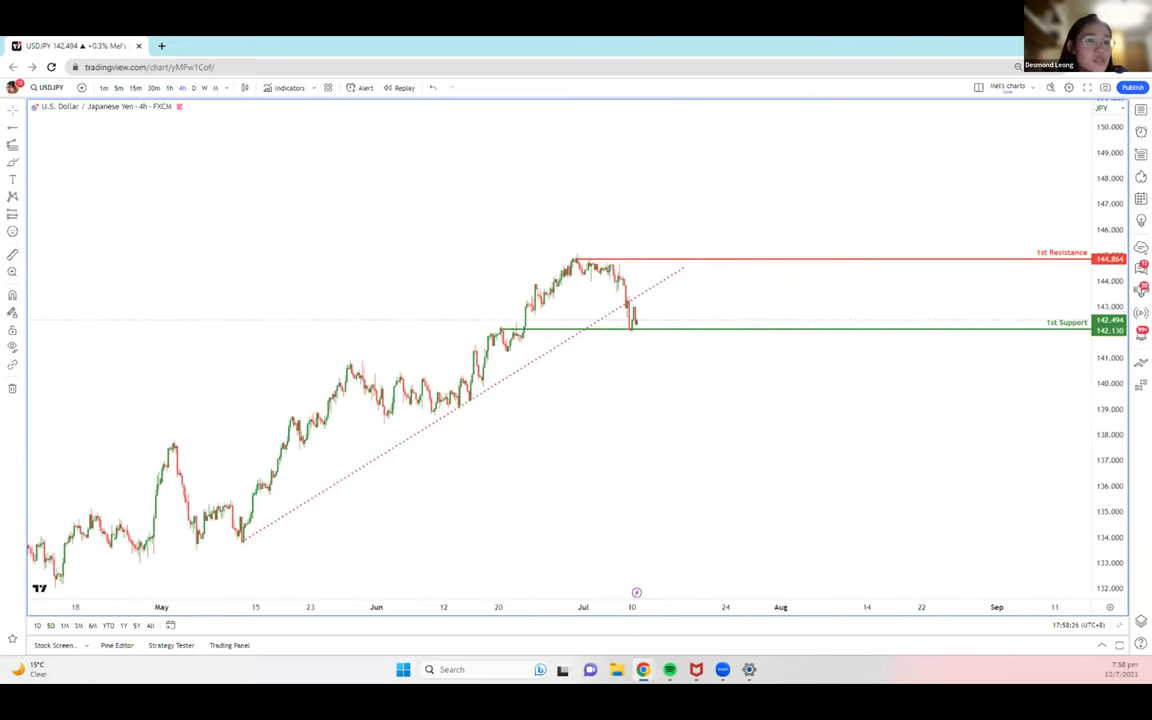
{"action": "left_click", "coordinate": [576, 260]}
{"action": "mouse_move", "coordinate": [761, 177]}
{"action": "left_mouse_down"}
{"action": "mouse_move", "coordinate": [740, 105]}
{"action": "mouse_move", "coordinate": [753, 129]}
{"action": "mouse_move", "coordinate": [840, 159]}
{"action": "left_mouse_up"}
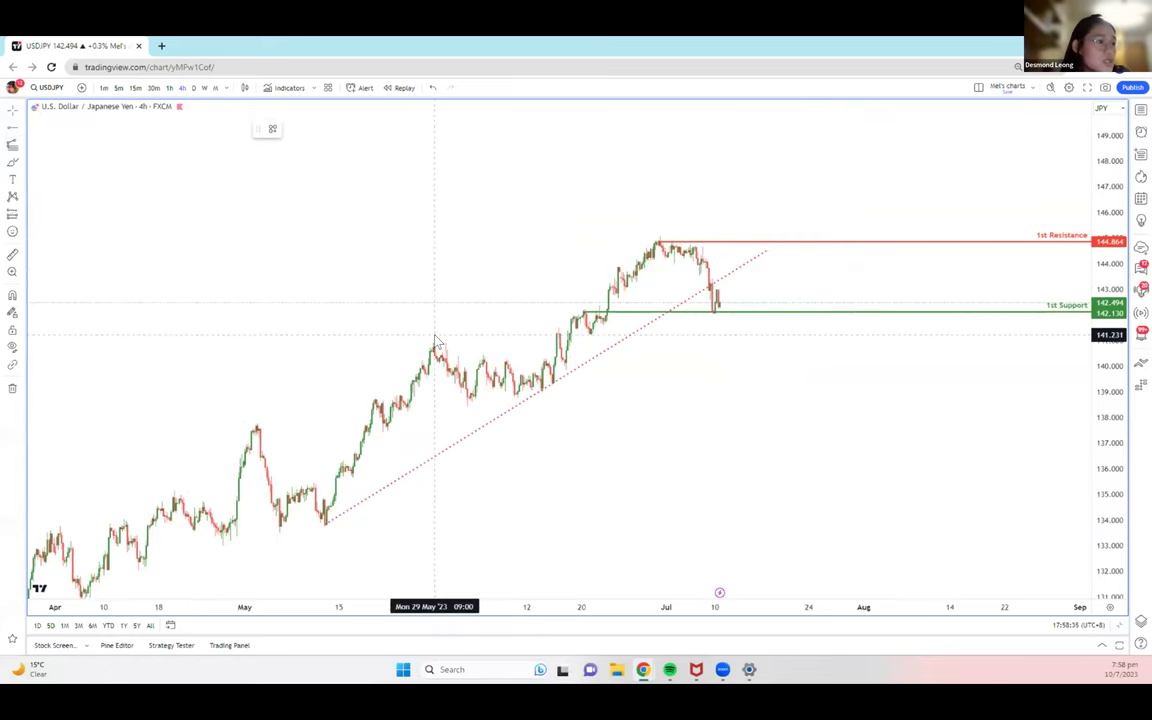
Place a horizontal line at about 141.25 and apply the 2nd Support template
{"action": "left_click", "coordinate": [560, 336]}
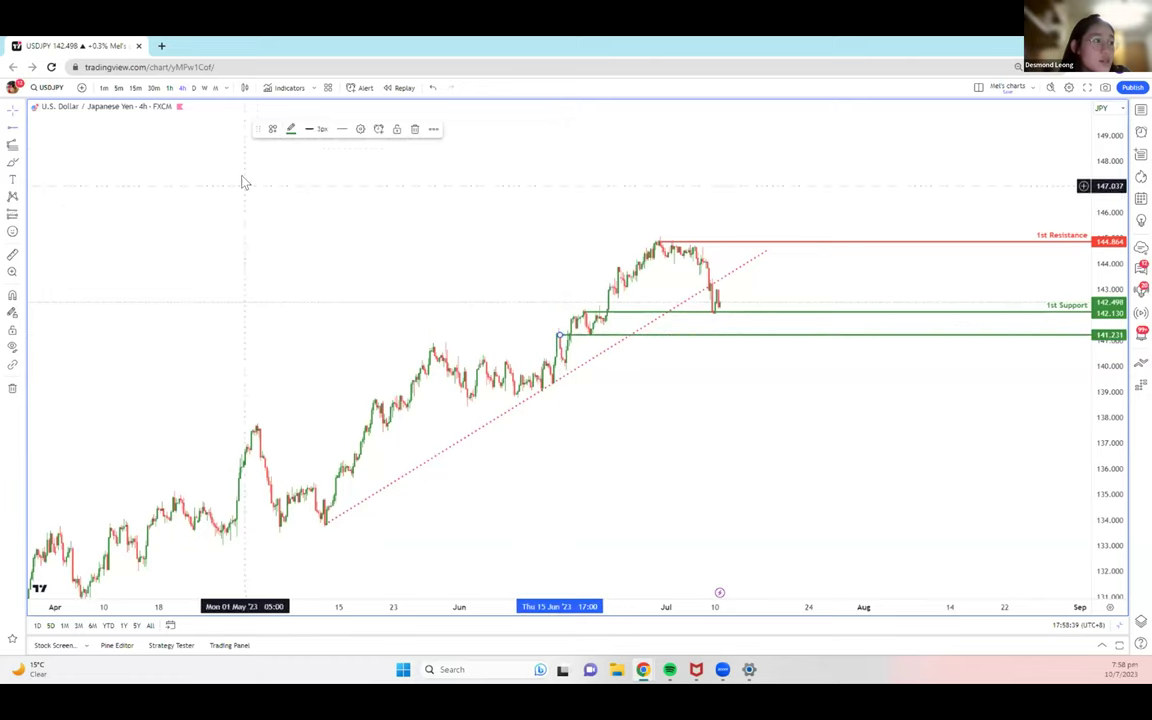
{"action": "left_click", "coordinate": [272, 129]}
{"action": "left_click", "coordinate": [289, 340]}
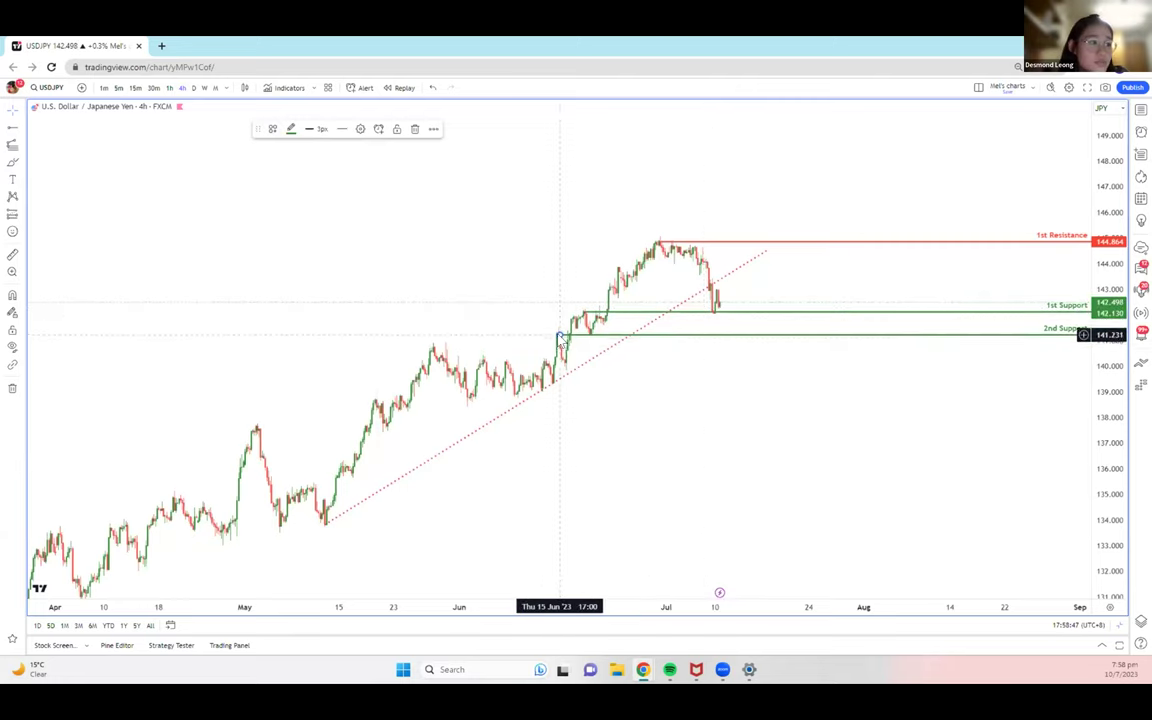
{"action": "scroll", "coordinate": [502, 318], "scroll_direction": "down", "scroll_amount": 2}
{"action": "scroll", "coordinate": [502, 318], "scroll_direction": "up", "scroll_amount": 1}
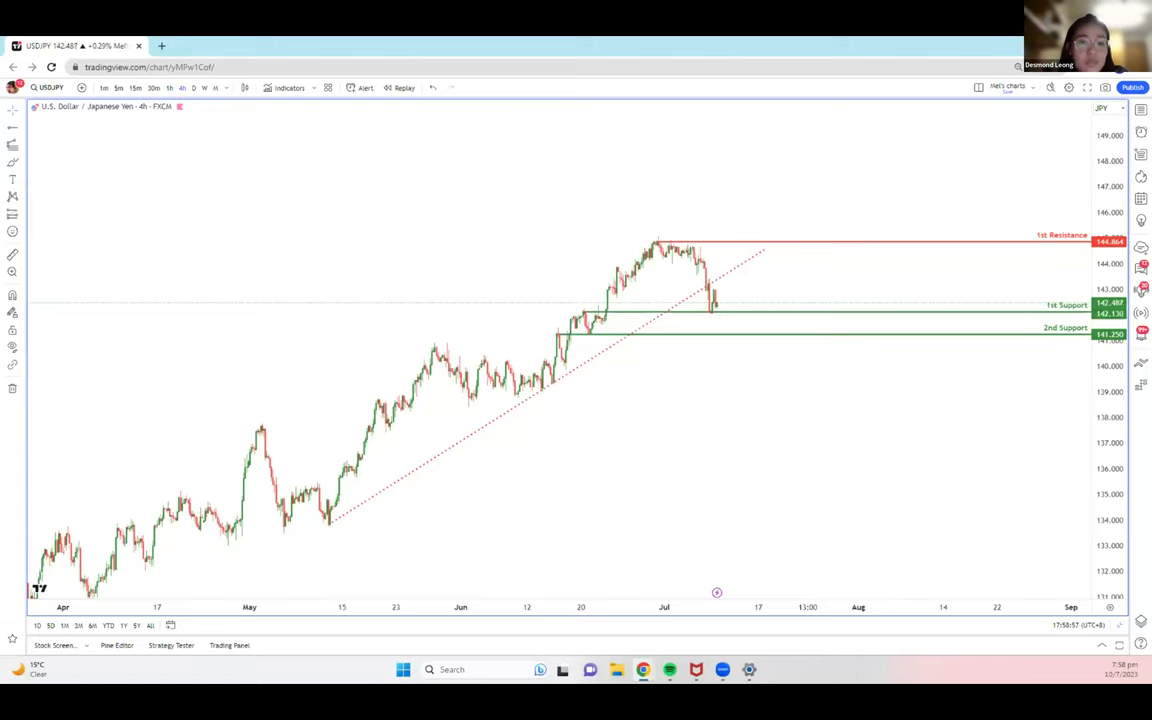
{"action": "scroll", "coordinate": [694, 432], "scroll_direction": "down", "scroll_amount": 2}
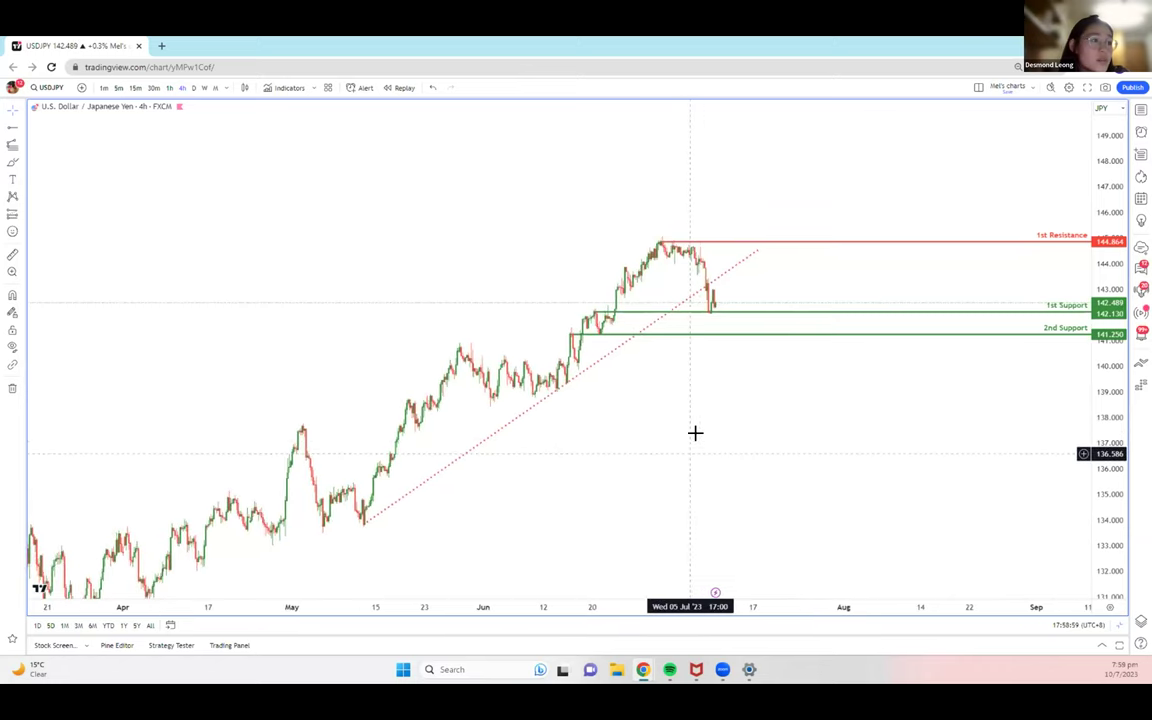
{"action": "left_click", "coordinate": [22, 141]}
Draw a Fib Retracement from the 129.937 March low to the 144.846 July high
{"action": "left_click", "coordinate": [70, 334]}
{"action": "scroll", "coordinate": [455, 367], "scroll_direction": "down", "scroll_amount": 3}
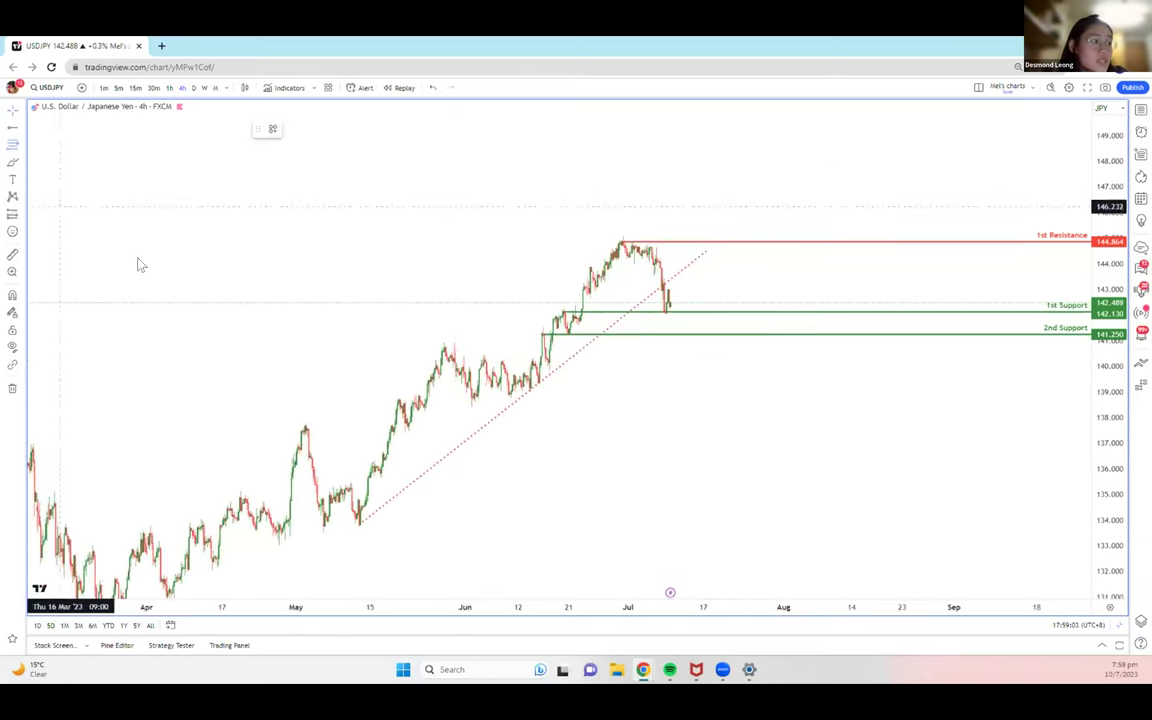
{"action": "left_click_drag", "start_coordinate": [154, 244], "coordinate": [157, 197]}
{"action": "left_click", "coordinate": [12, 142]}
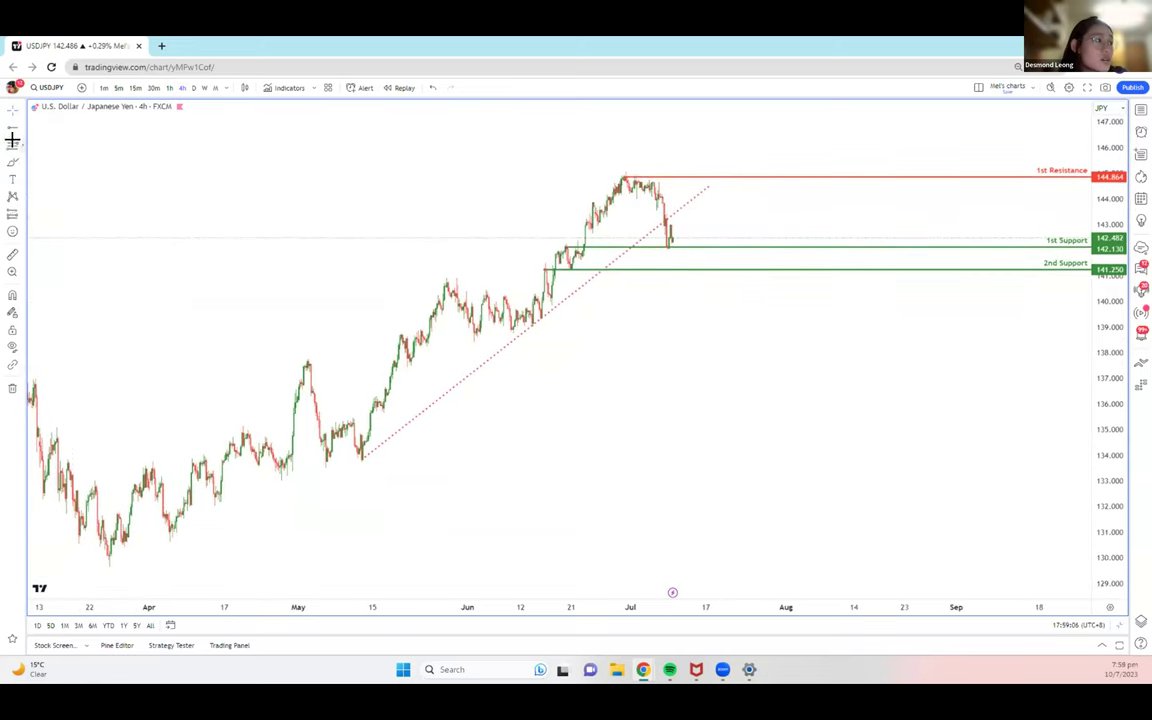
{"action": "left_click", "coordinate": [104, 554]}
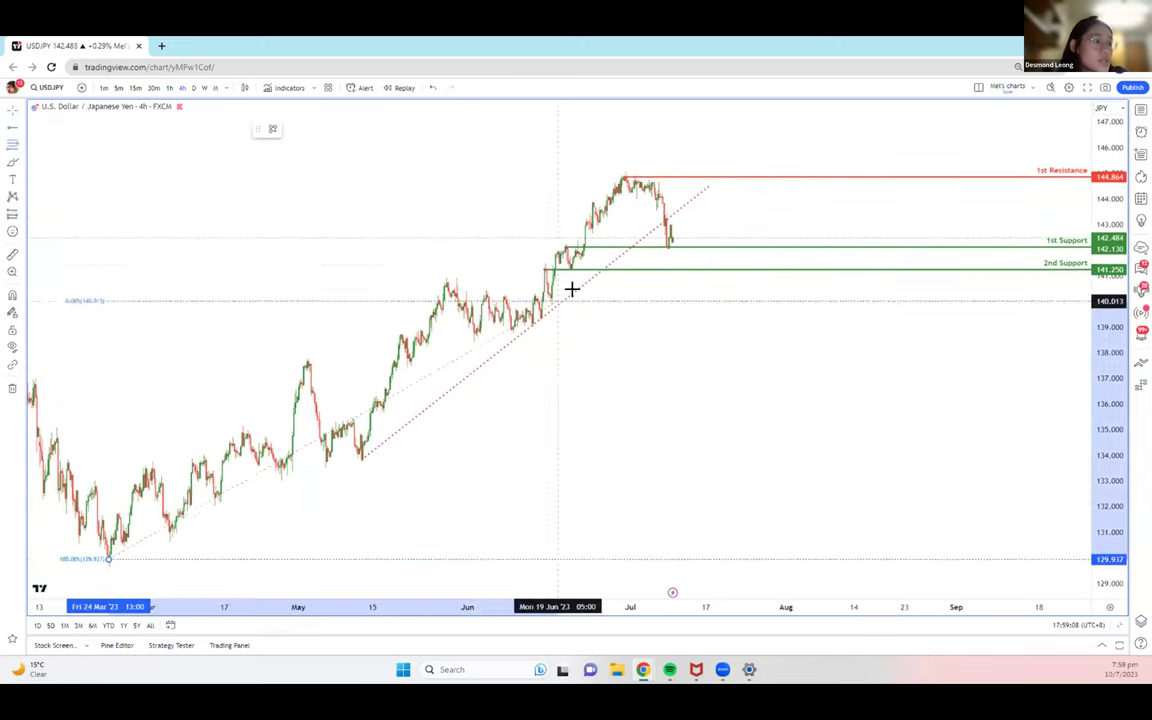
{"action": "left_click", "coordinate": [626, 177]}
Toggle the 0.236, 0.382, 0.5, 0.618 and 0.786 levels in the retracement settings
{"action": "left_click", "coordinate": [328, 129]}
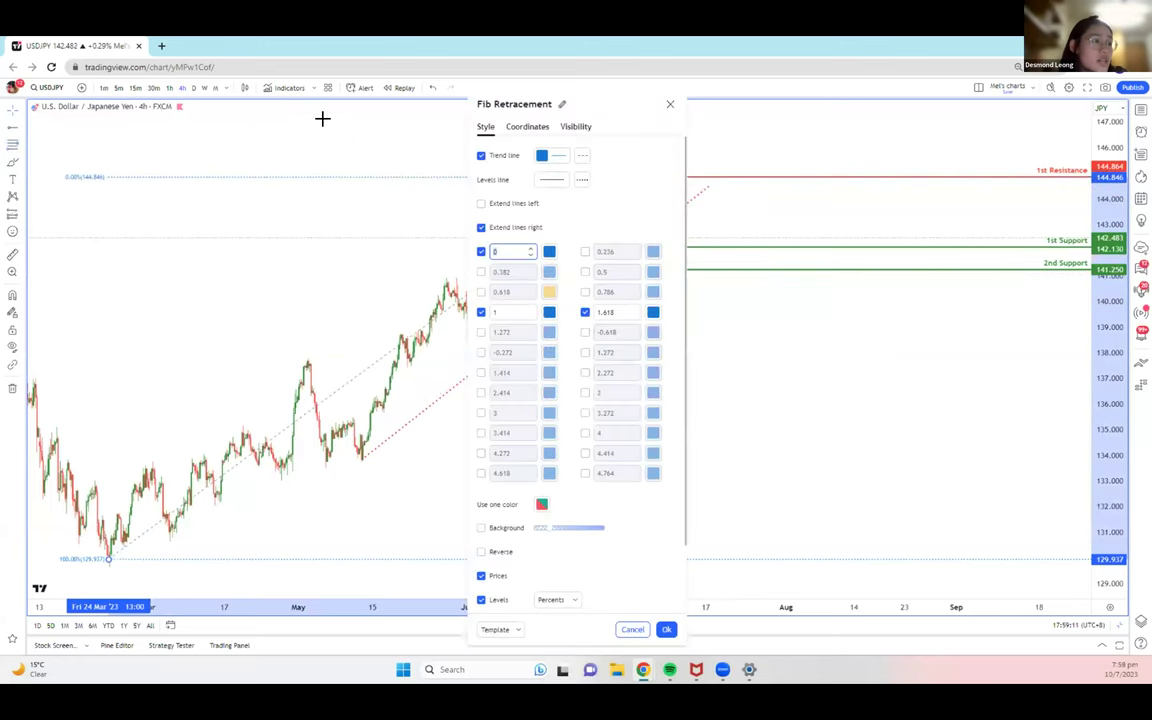
{"action": "left_click", "coordinate": [481, 291]}
{"action": "left_click", "coordinate": [481, 272]}
{"action": "left_click", "coordinate": [585, 251]}
{"action": "left_click", "coordinate": [585, 272]}
{"action": "left_click", "coordinate": [583, 291]}
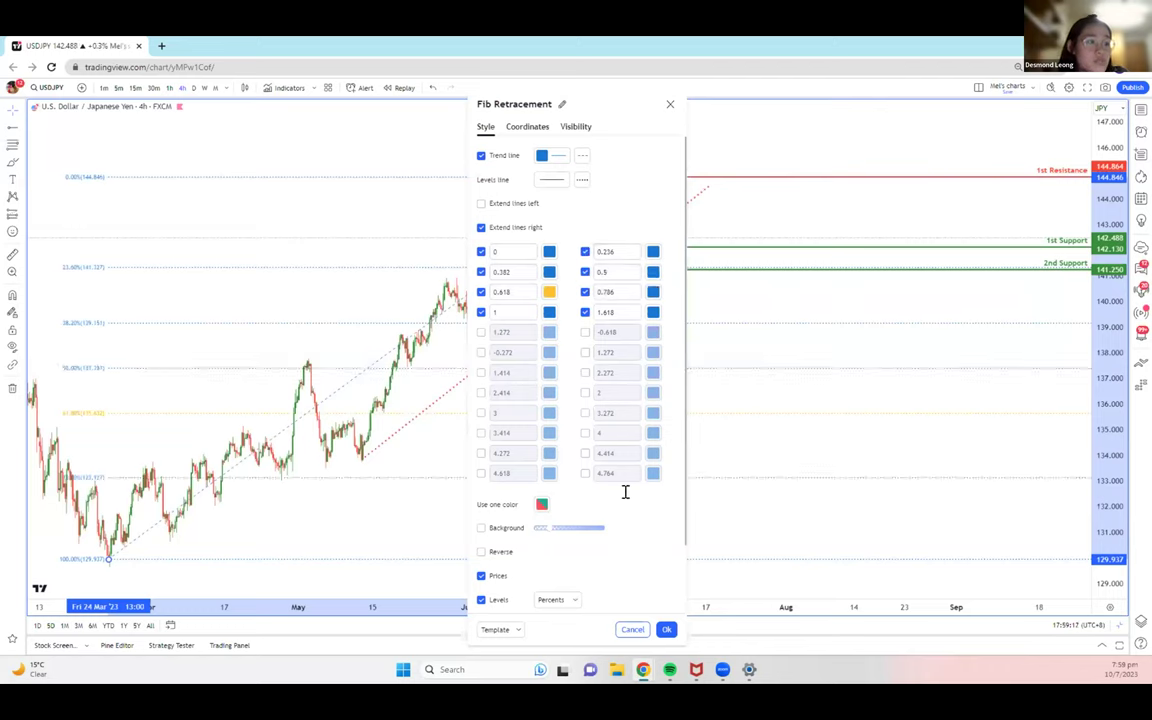
{"action": "left_click", "coordinate": [666, 628]}
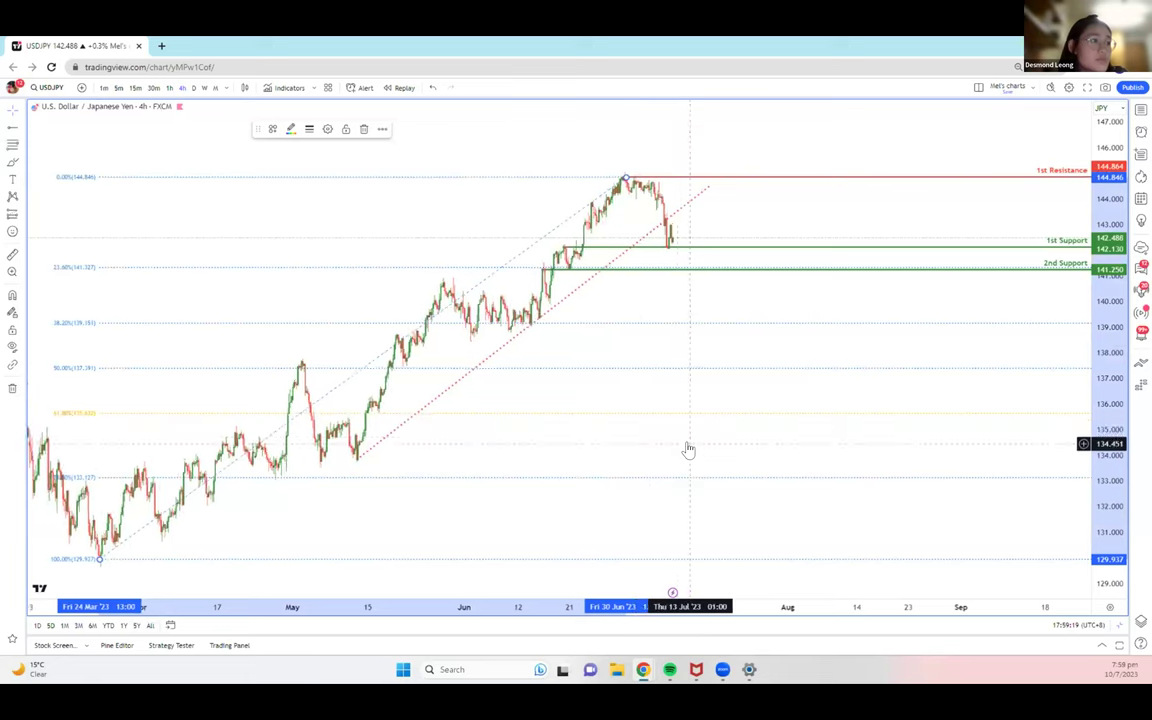
Apply the '23' template so only the 0, 23.6 and 100 percent levels remain
{"action": "left_click_drag", "start_coordinate": [305, 323], "coordinate": [340, 323]}
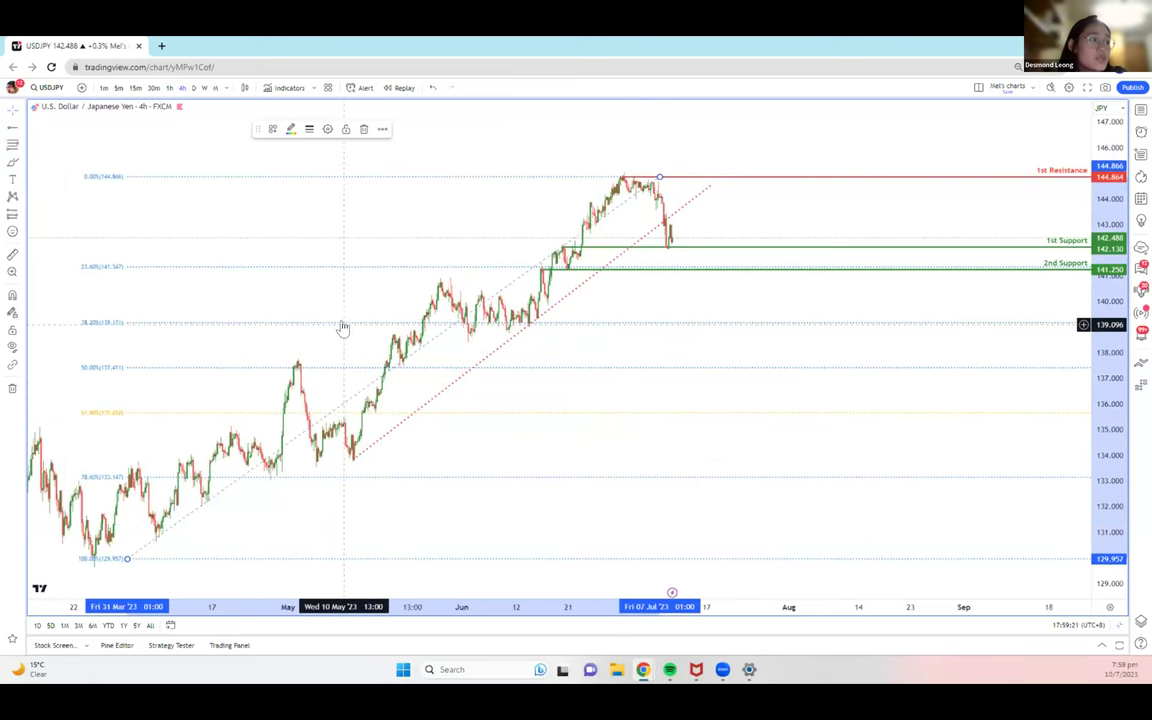
{"action": "left_click", "coordinate": [431, 88]}
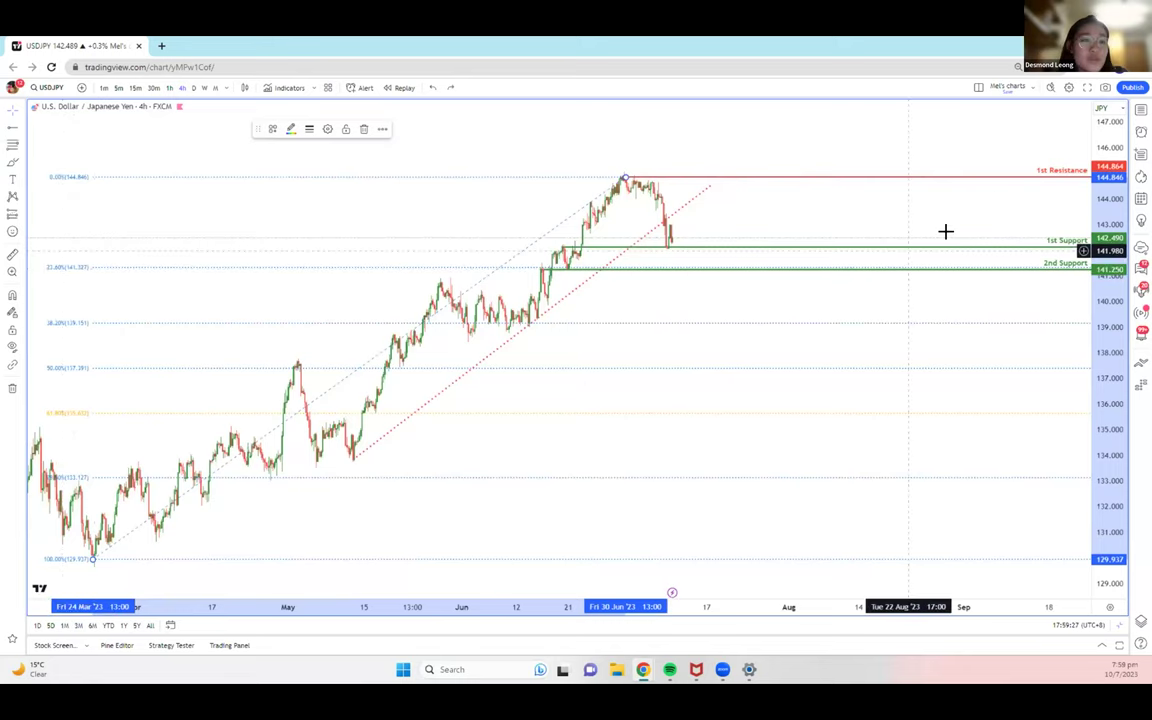
{"action": "scroll", "coordinate": [790, 244], "scroll_direction": "left", "scroll_amount": 3}
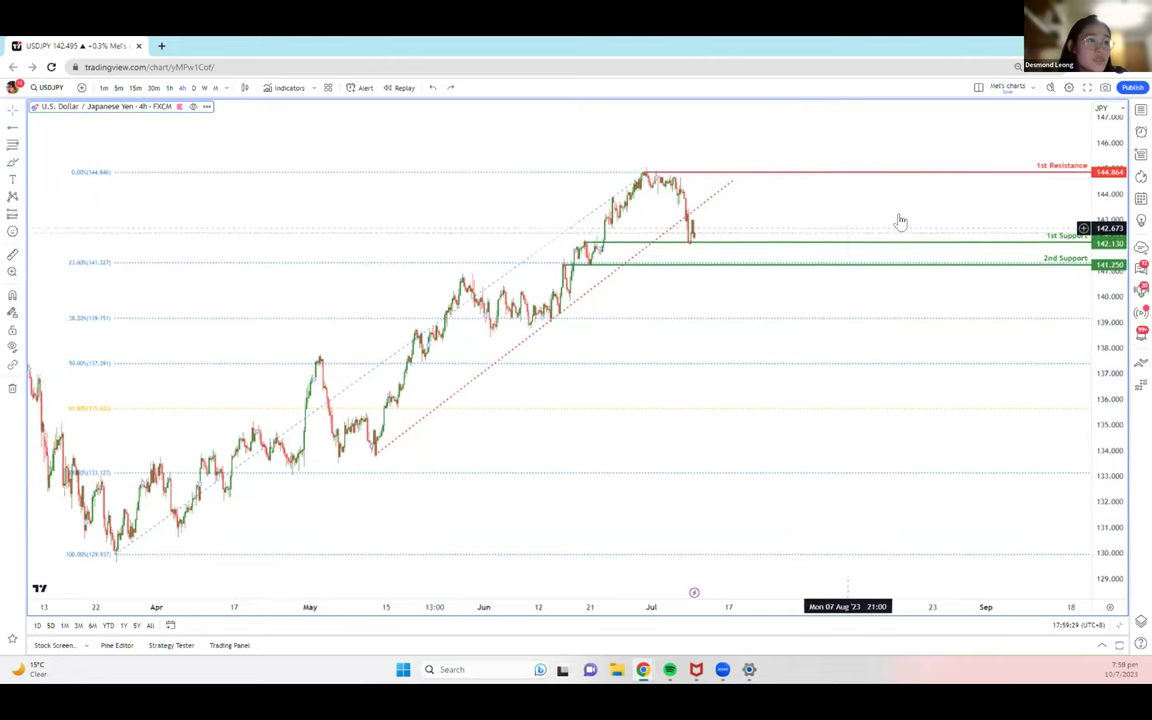
{"action": "left_click", "coordinate": [145, 302]}
{"action": "left_click", "coordinate": [332, 244]}
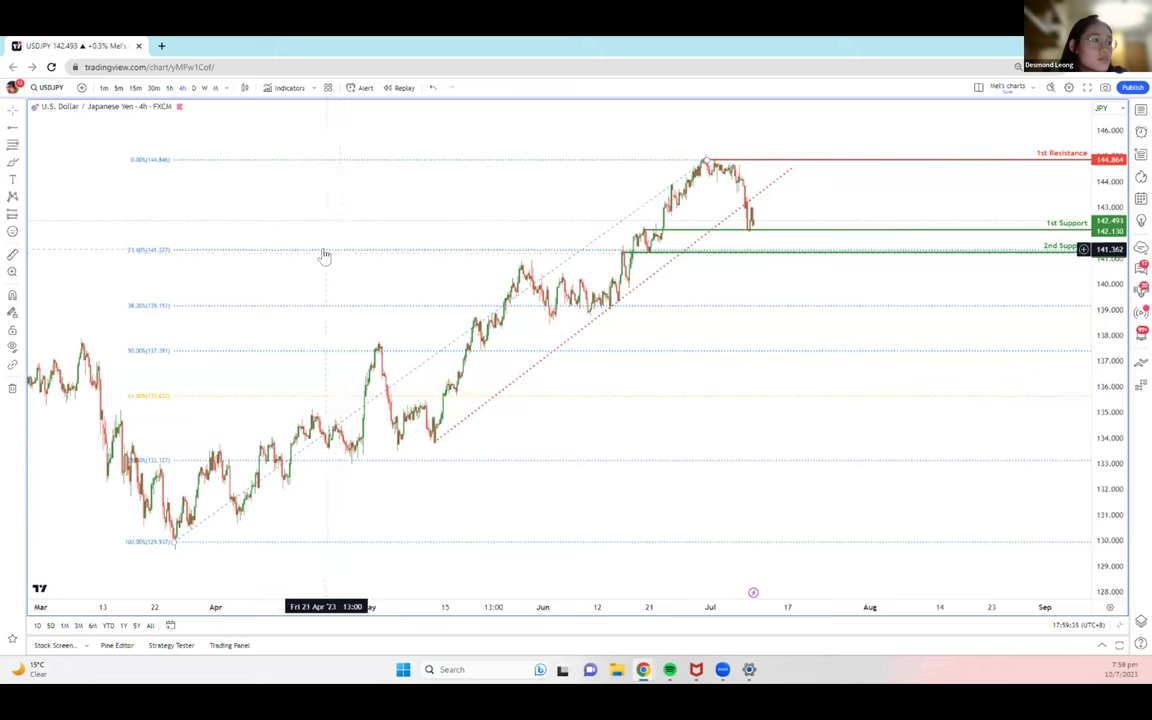
{"action": "left_click", "coordinate": [324, 250]}
{"action": "left_click", "coordinate": [272, 129]}
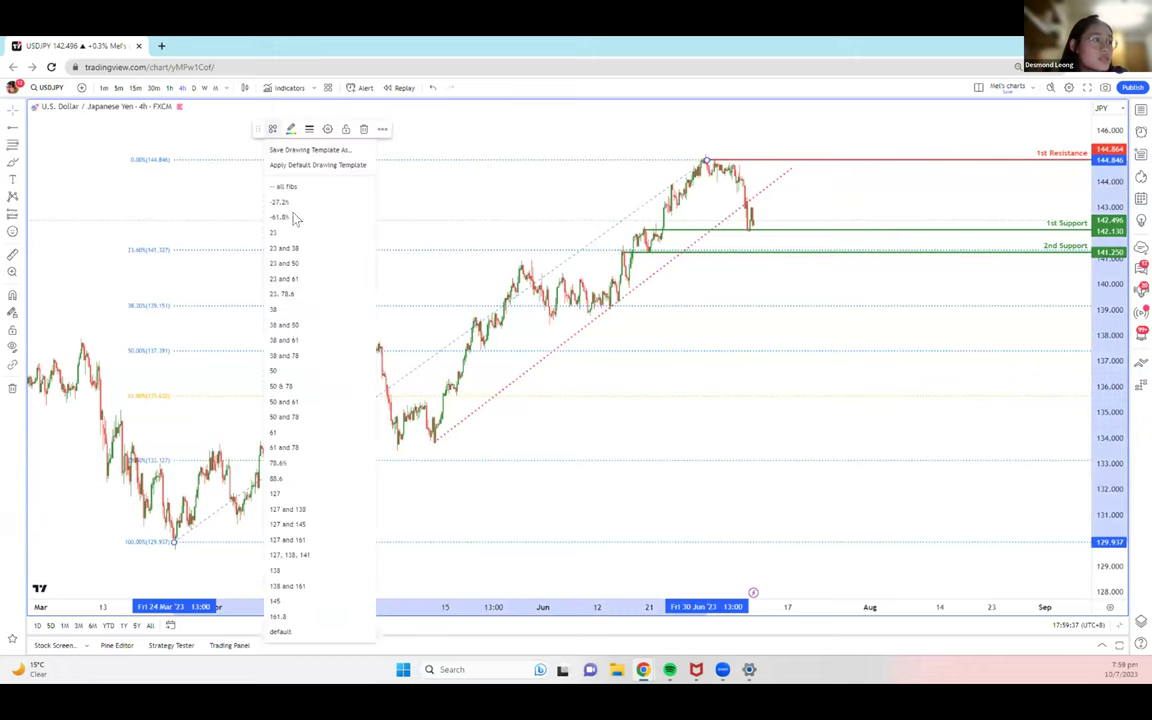
{"action": "left_click", "coordinate": [282, 234]}
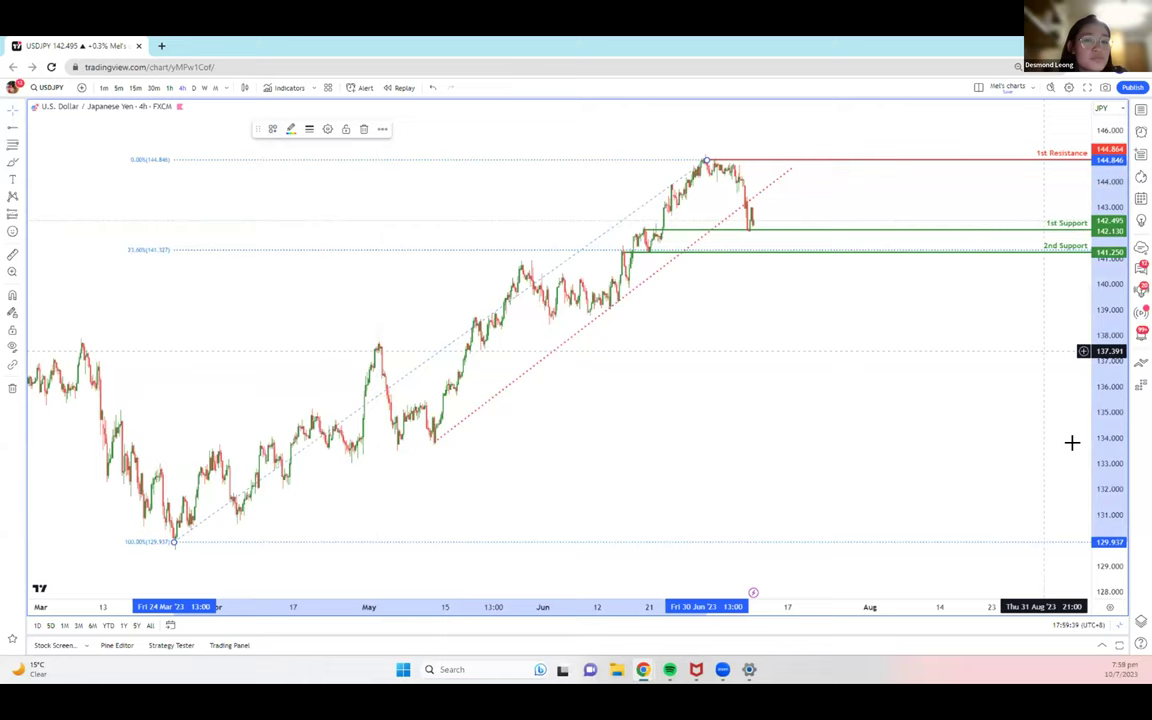
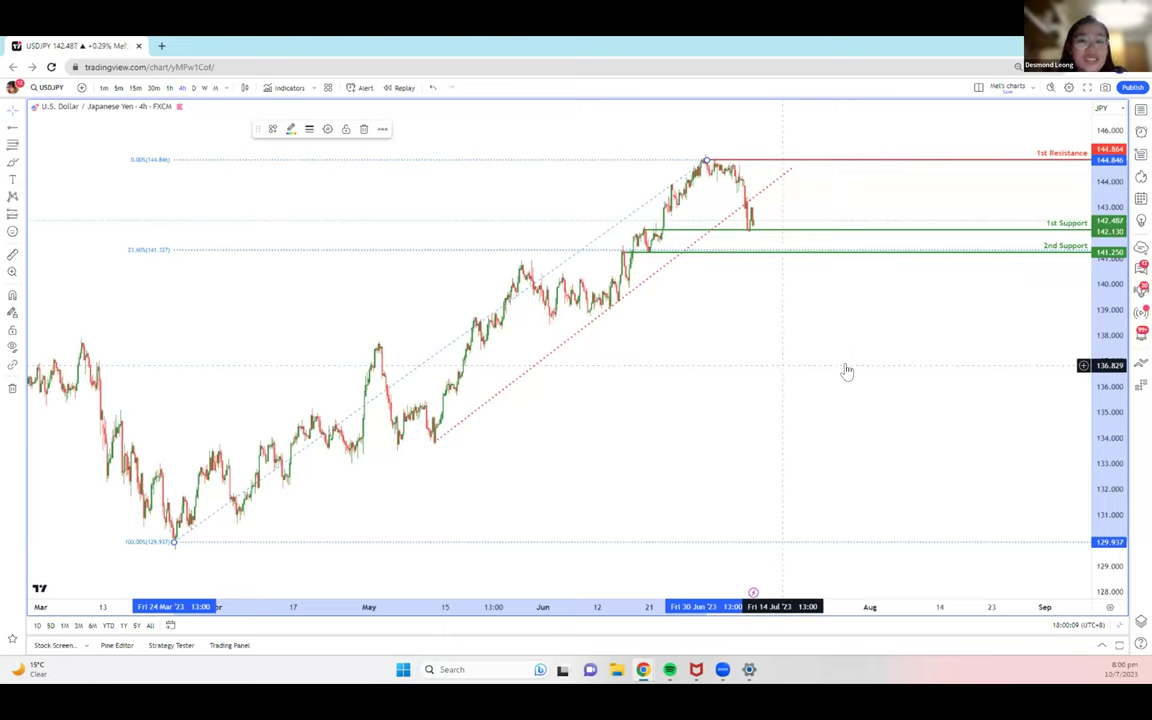
Draw a Fibonacci extension from the 14 Jun low to the 30 Jun high with its 0.618 level on
{"action": "left_click_drag", "start_coordinate": [692, 373], "coordinate": [695, 366]}
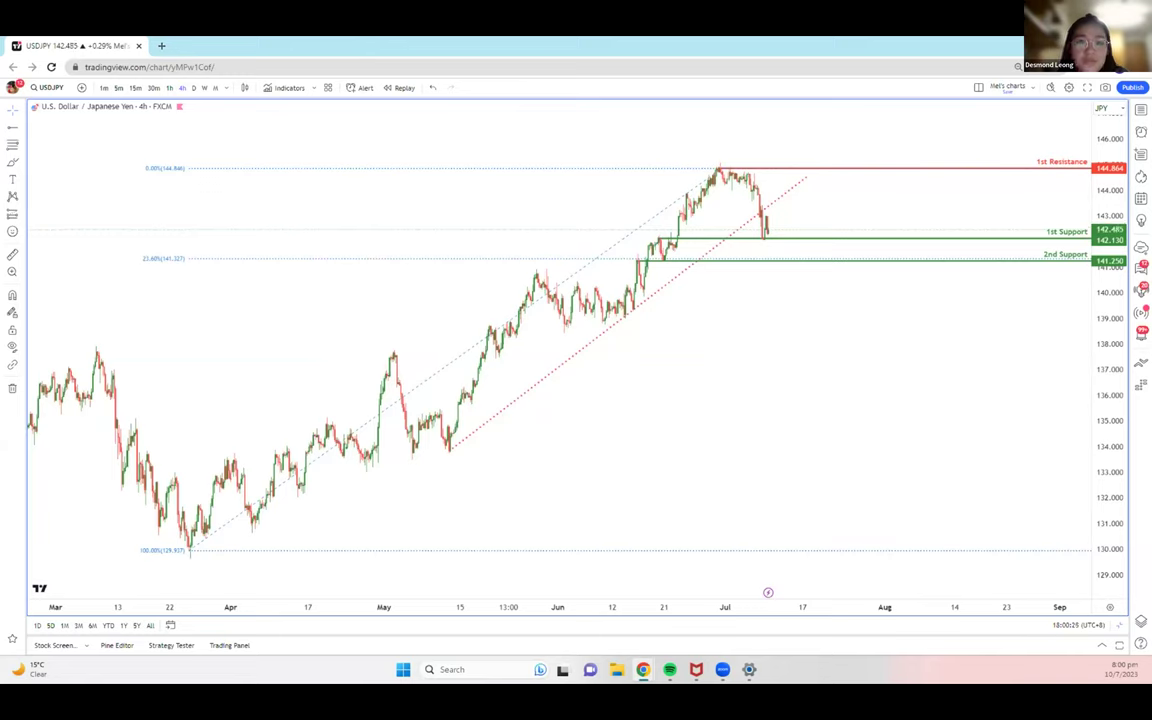
{"action": "left_click_drag", "start_coordinate": [722, 322], "coordinate": [765, 330]}
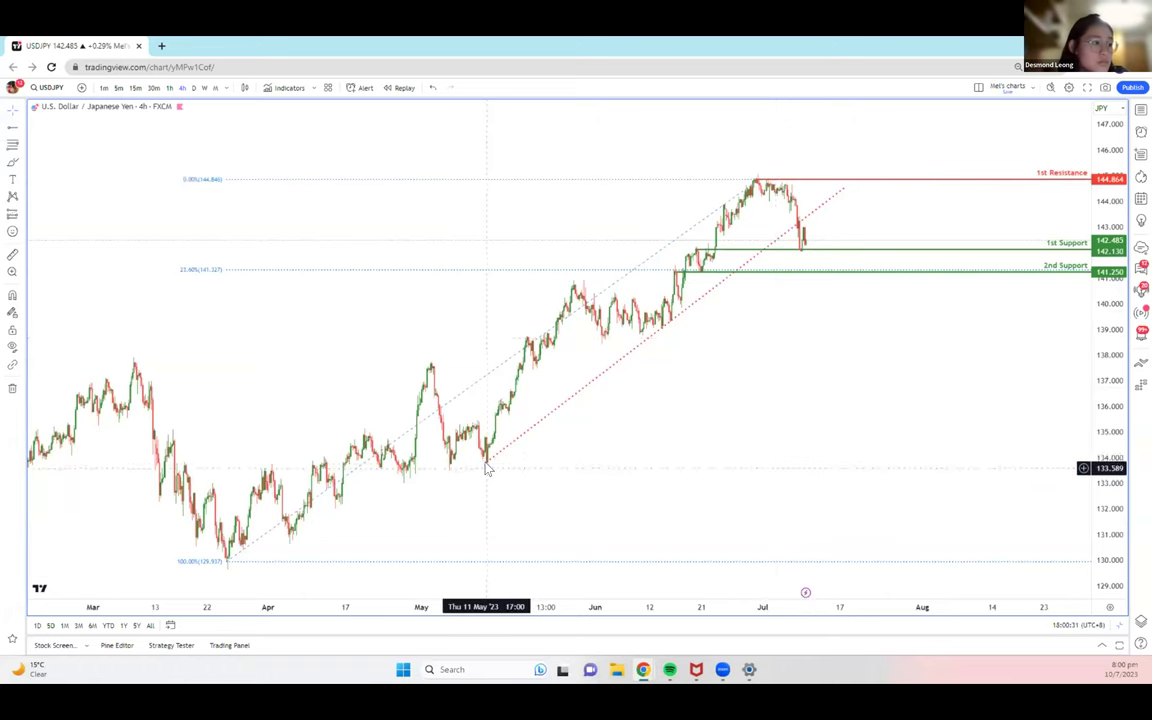
{"action": "left_click_drag", "start_coordinate": [726, 441], "coordinate": [674, 434]}
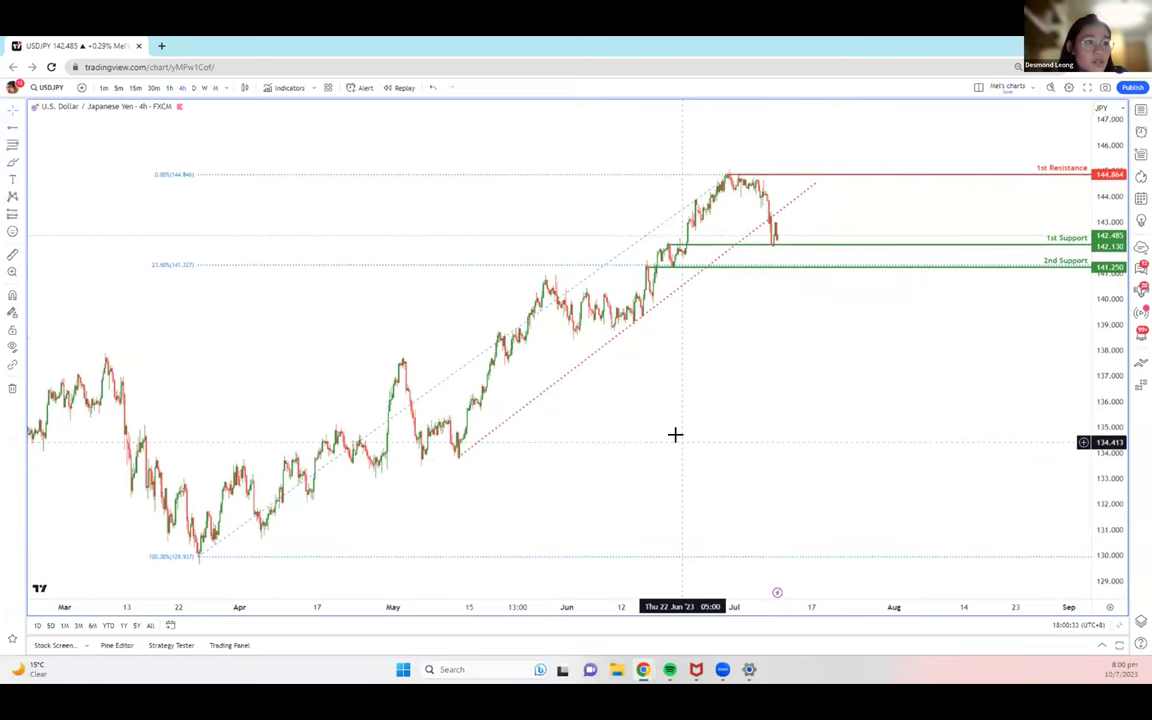
{"action": "scroll", "coordinate": [675, 434], "scroll_direction": "up", "scroll_amount": 1}
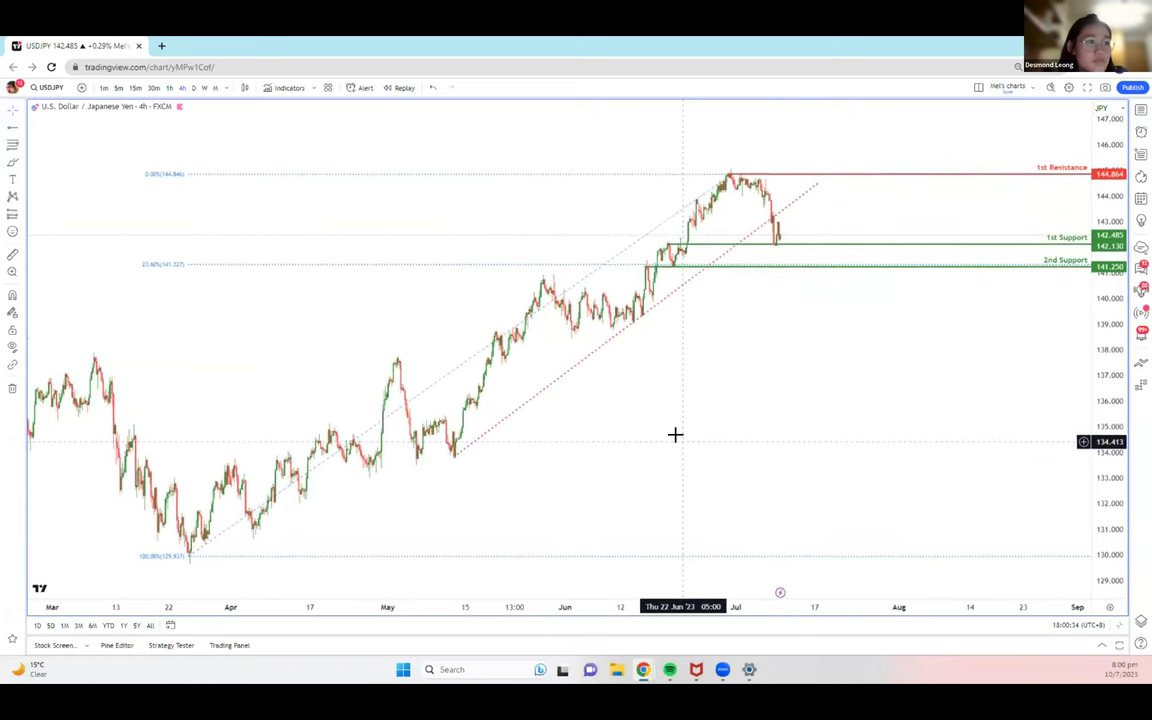
{"action": "left_click", "coordinate": [22, 148]}
{"action": "left_click", "coordinate": [60, 146]}
{"action": "left_click", "coordinate": [632, 310]}
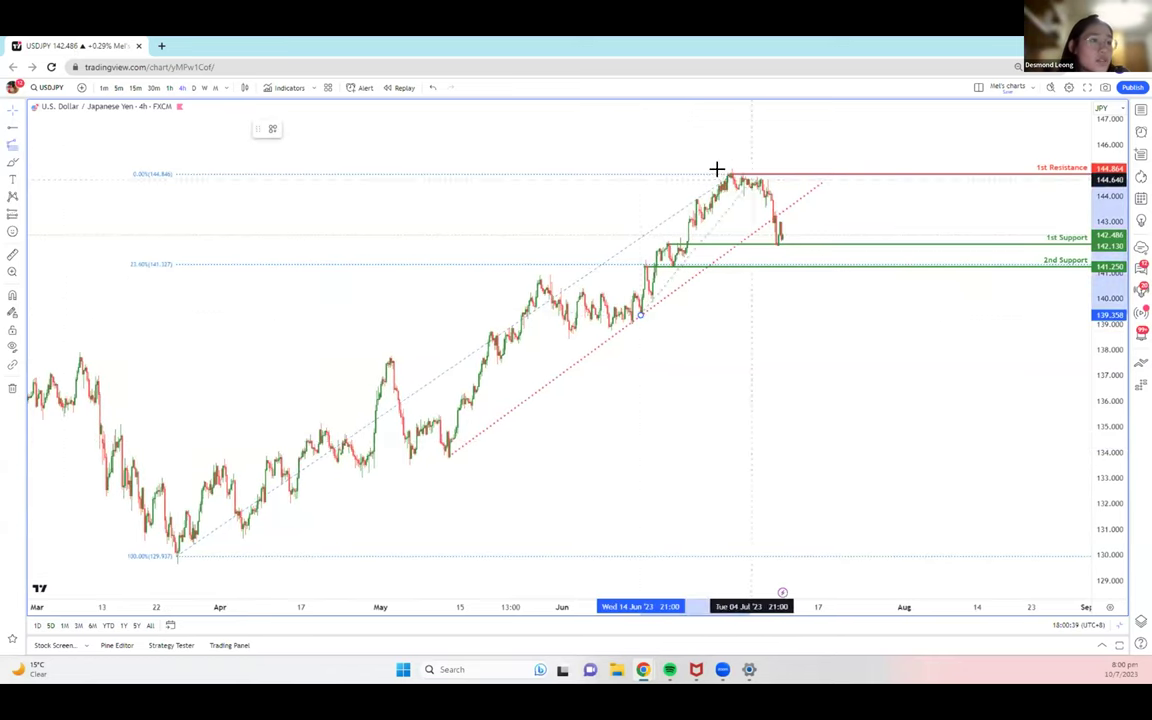
{"action": "left_click", "coordinate": [732, 174]}
{"action": "left_click", "coordinate": [770, 235]}
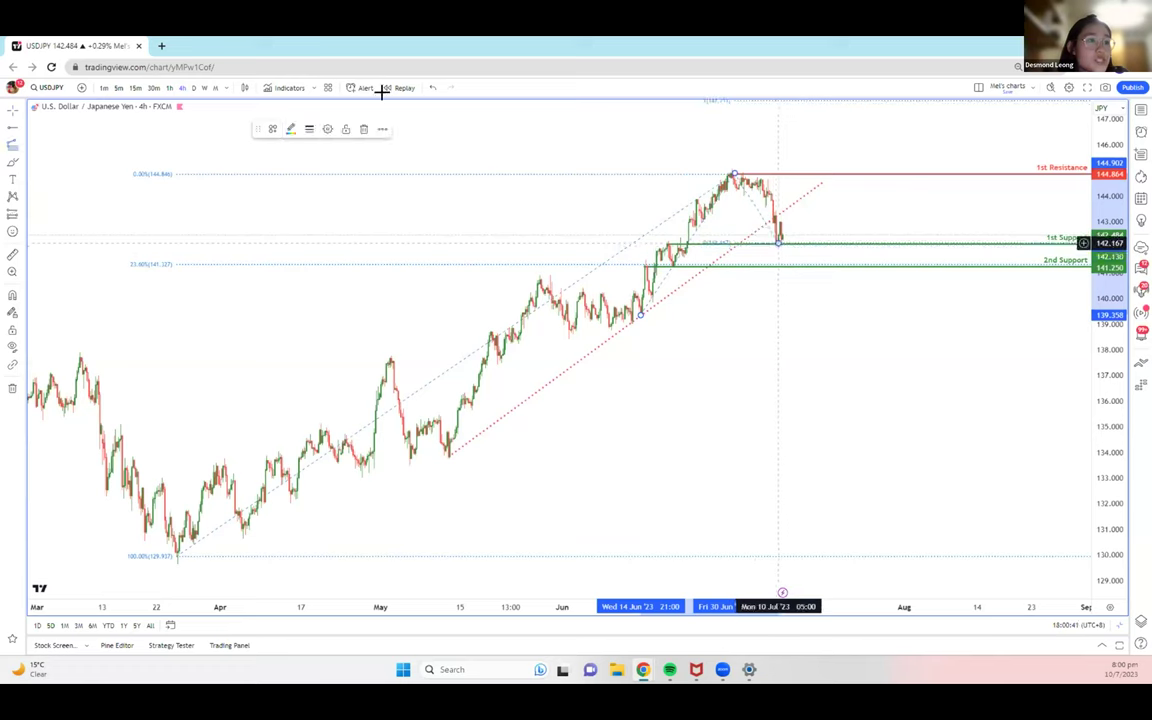
{"action": "left_click", "coordinate": [320, 124]}
{"action": "left_click", "coordinate": [481, 292]}
{"action": "key", "text": "Escape"}
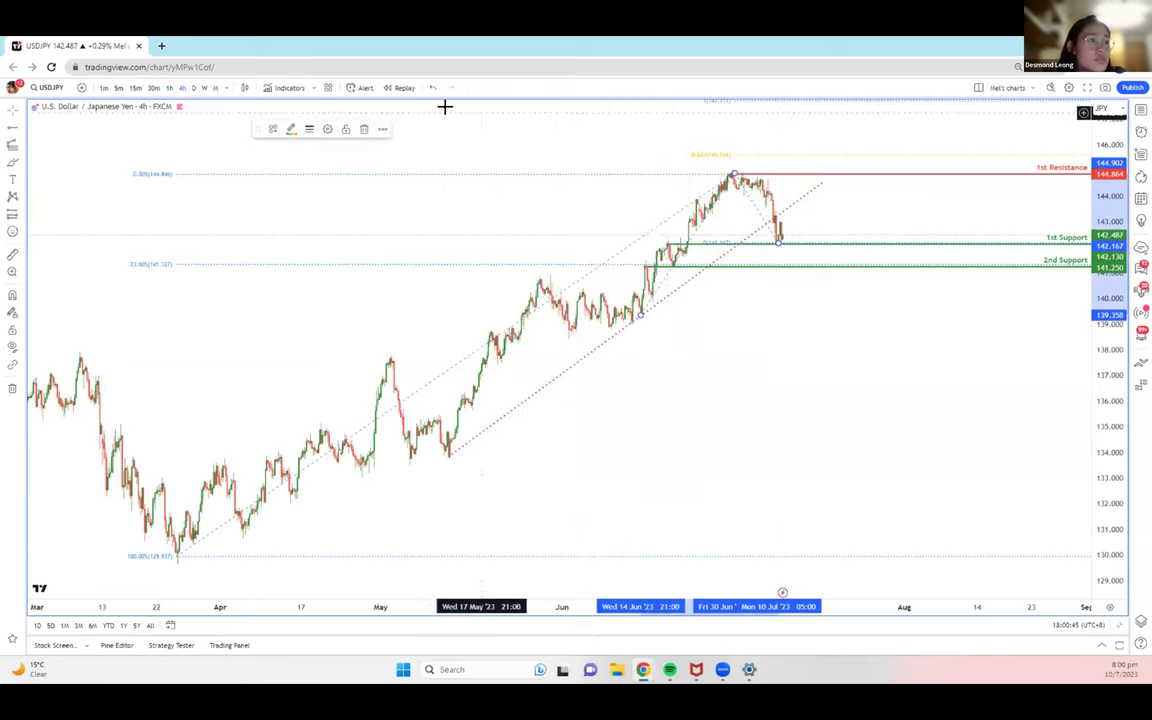
{"action": "left_click", "coordinate": [795, 302]}
Draw a Fib retracement from the early-June low to the late-June high with 0.382, 0.5, 0.618, 0.786 levels on
{"action": "left_click_drag", "start_coordinate": [800, 368], "coordinate": [748, 360]}
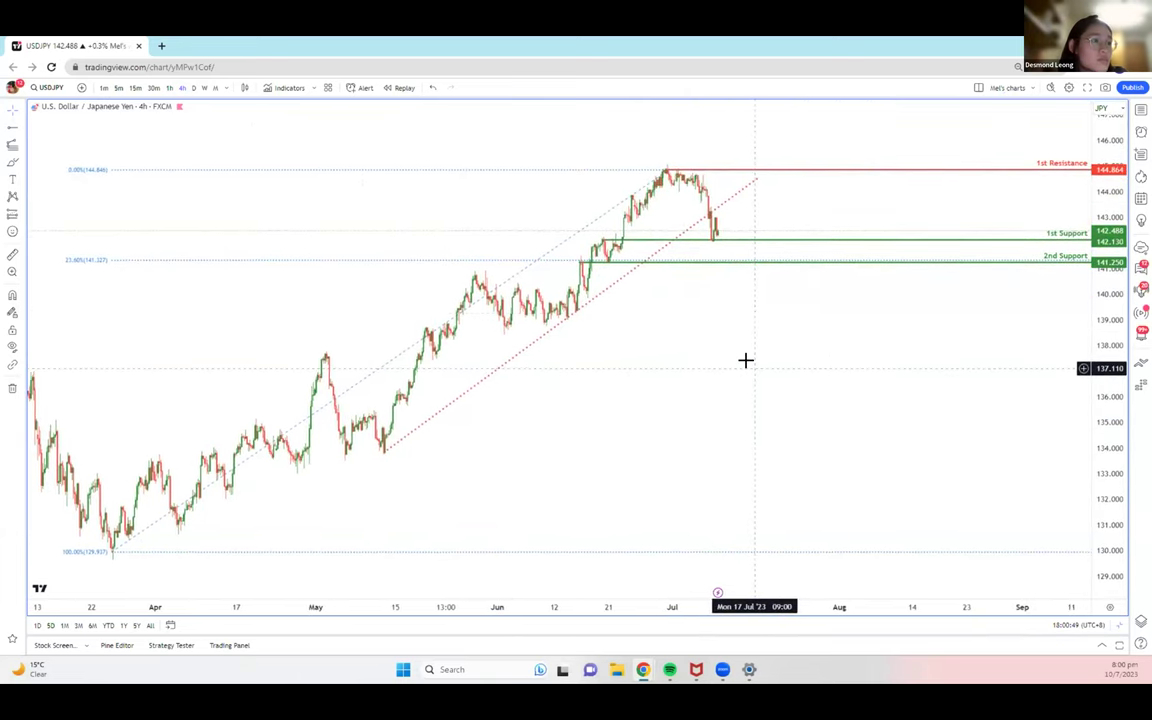
{"action": "left_click", "coordinate": [16, 147]}
{"action": "left_click", "coordinate": [60, 144]}
{"action": "left_click", "coordinate": [545, 323]}
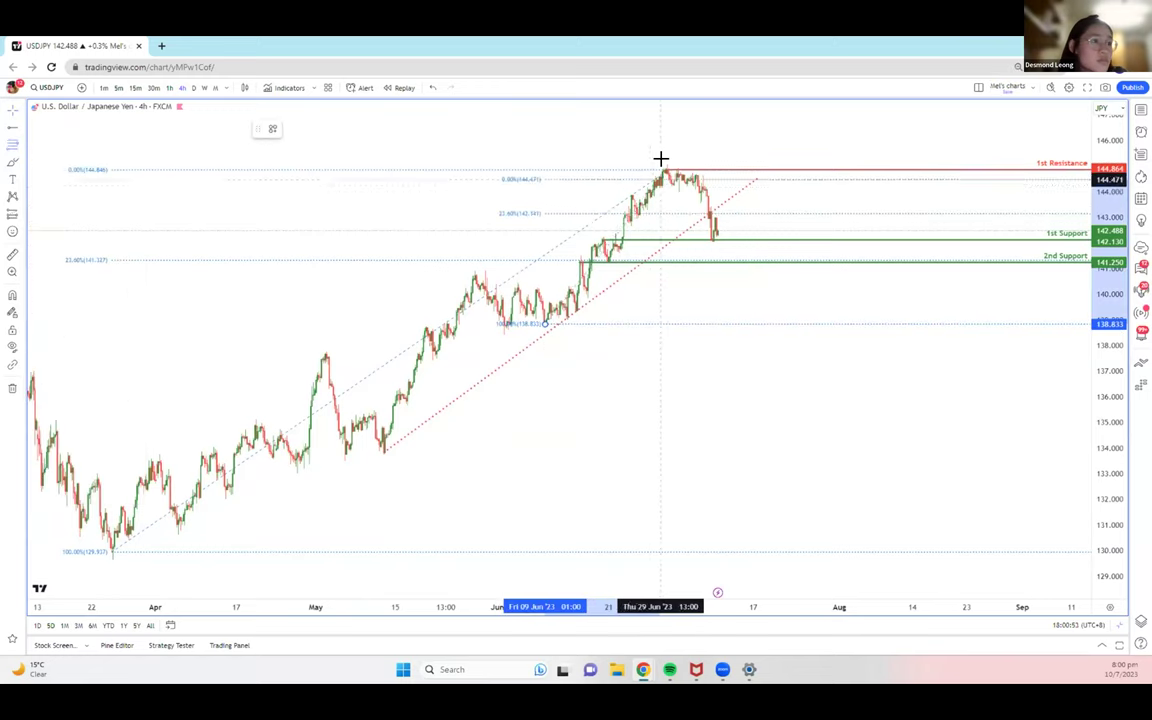
{"action": "left_click", "coordinate": [665, 170]}
{"action": "left_click", "coordinate": [328, 129]}
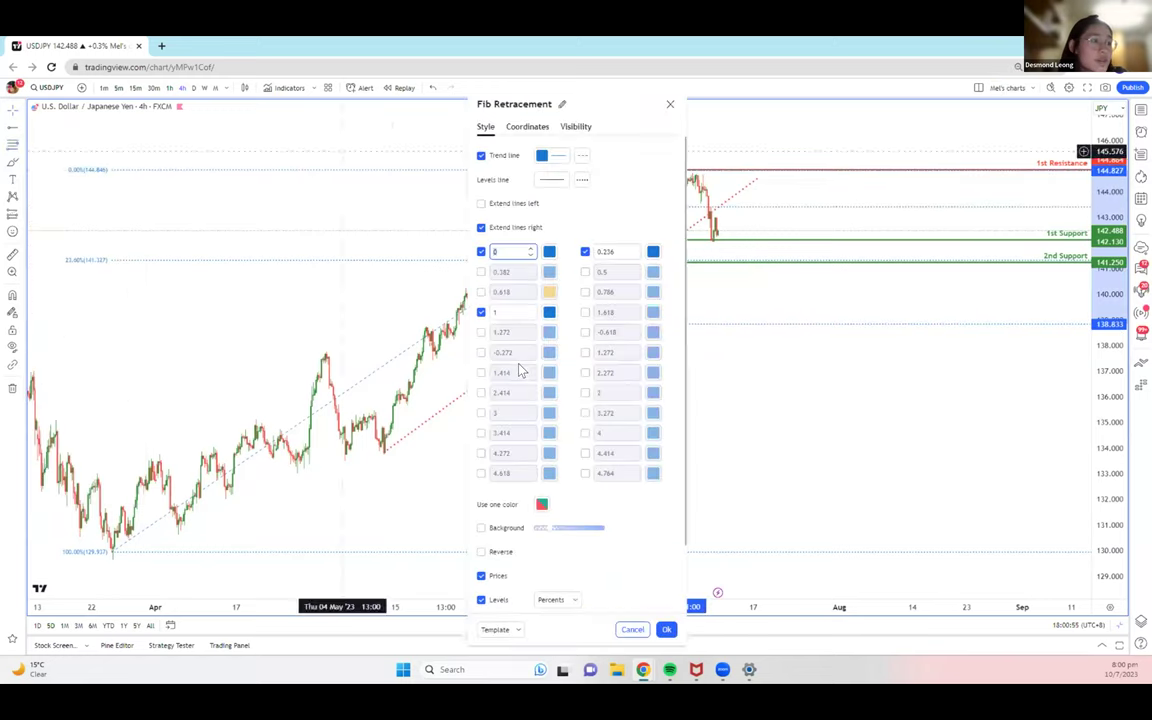
{"action": "left_click", "coordinate": [481, 271]}
{"action": "left_click", "coordinate": [481, 291]}
{"action": "left_click", "coordinate": [585, 271]}
{"action": "left_click", "coordinate": [585, 291]}
{"action": "left_click", "coordinate": [669, 104]}
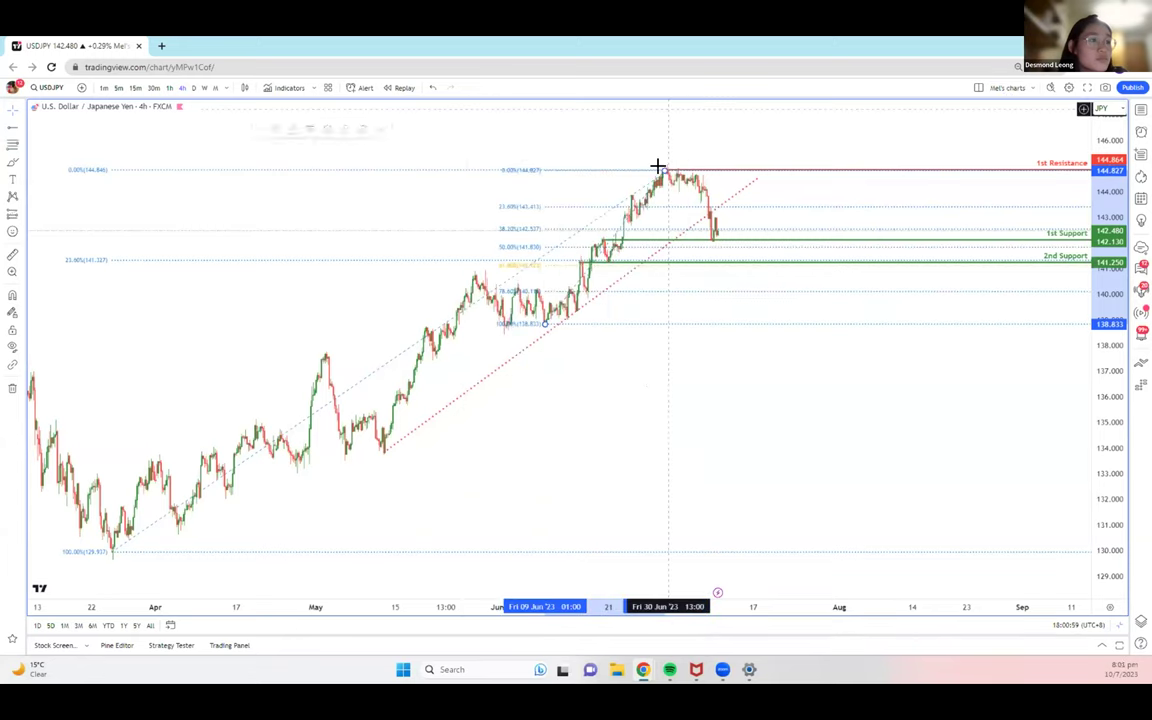
Apply a saved drawing template to the retracement that keeps only the 61.8% level
{"action": "left_click", "coordinate": [503, 261]}
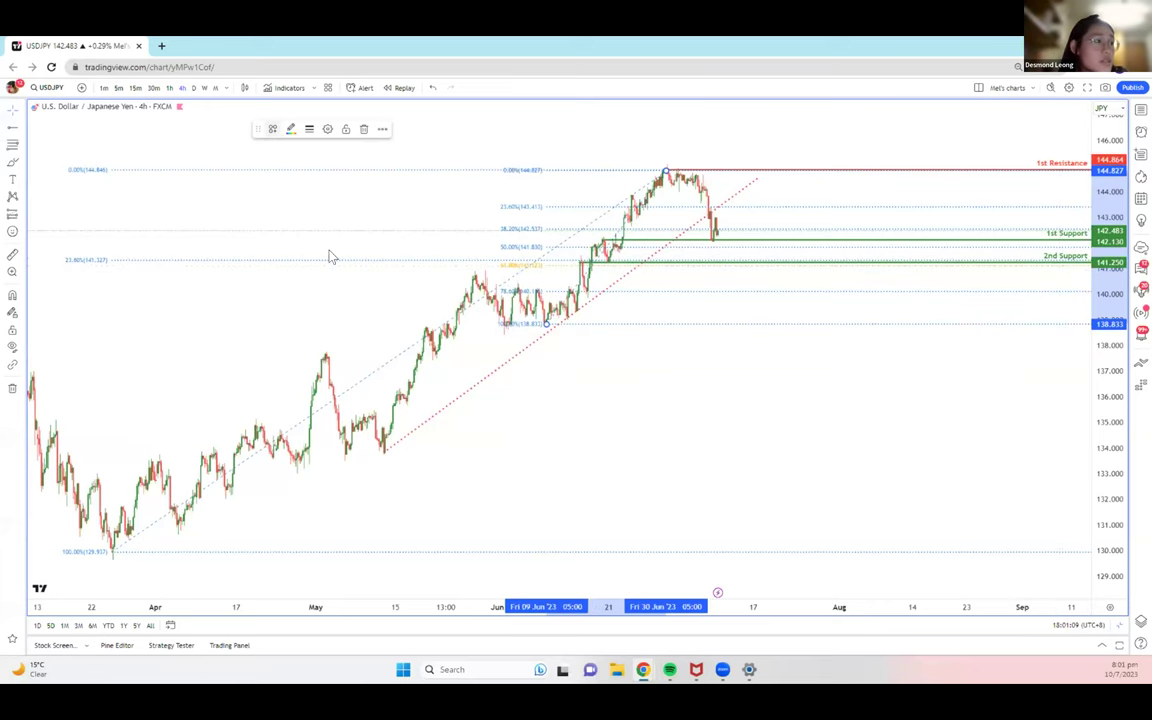
{"action": "left_click", "coordinate": [272, 129]}
{"action": "left_click", "coordinate": [296, 424]}
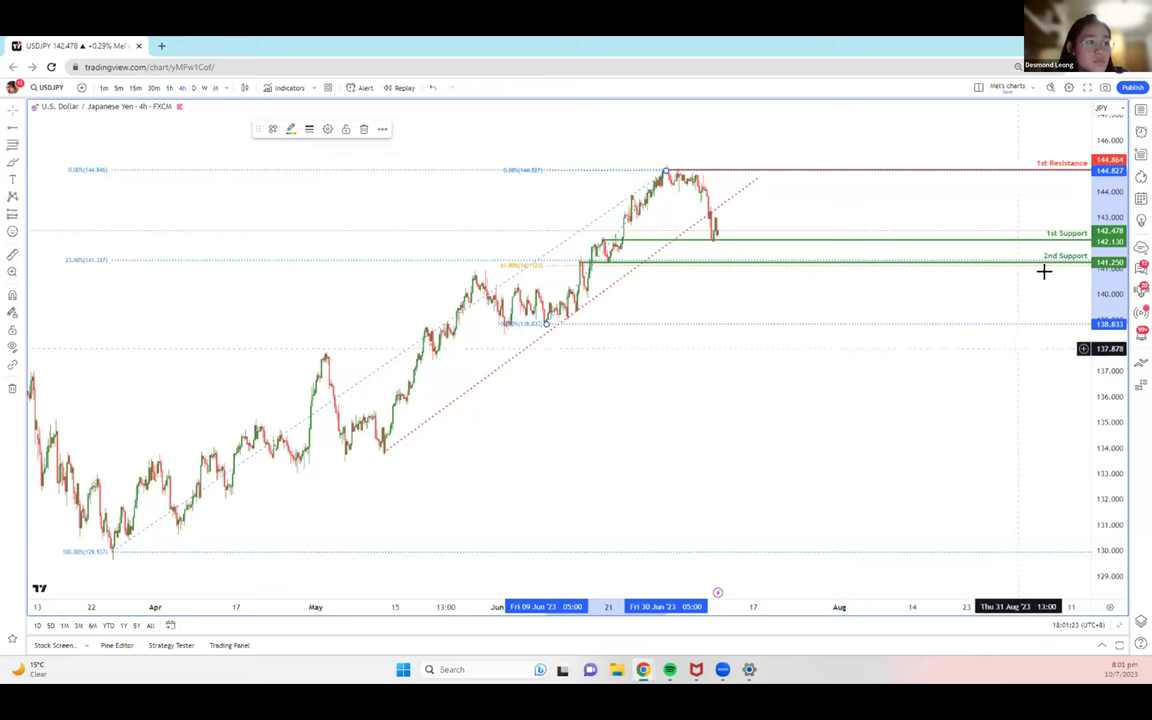
{"action": "mouse_move", "coordinate": [970, 436]}
{"action": "left_mouse_down"}
{"action": "mouse_move", "coordinate": [945, 428]}
{"action": "mouse_move", "coordinate": [990, 432]}
{"action": "left_mouse_up"}
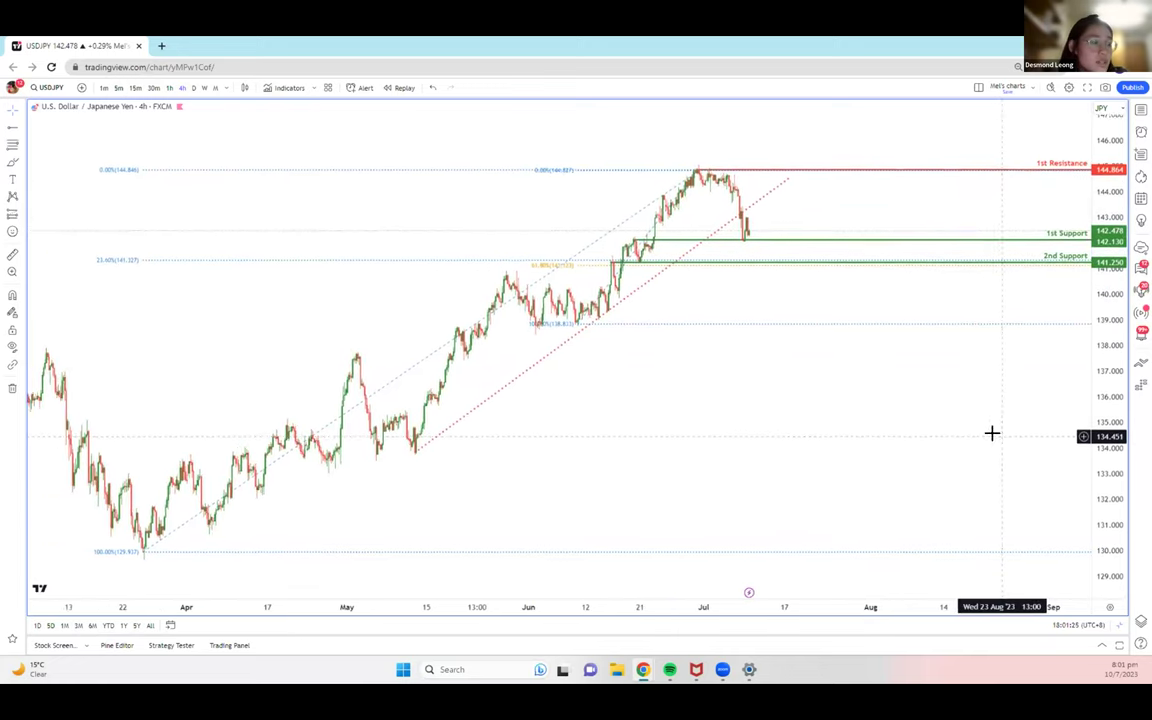
Add the Moving Average Convergence Divergence and Ichimoku Cloud indicators to the chart
{"action": "left_click", "coordinate": [288, 88]}
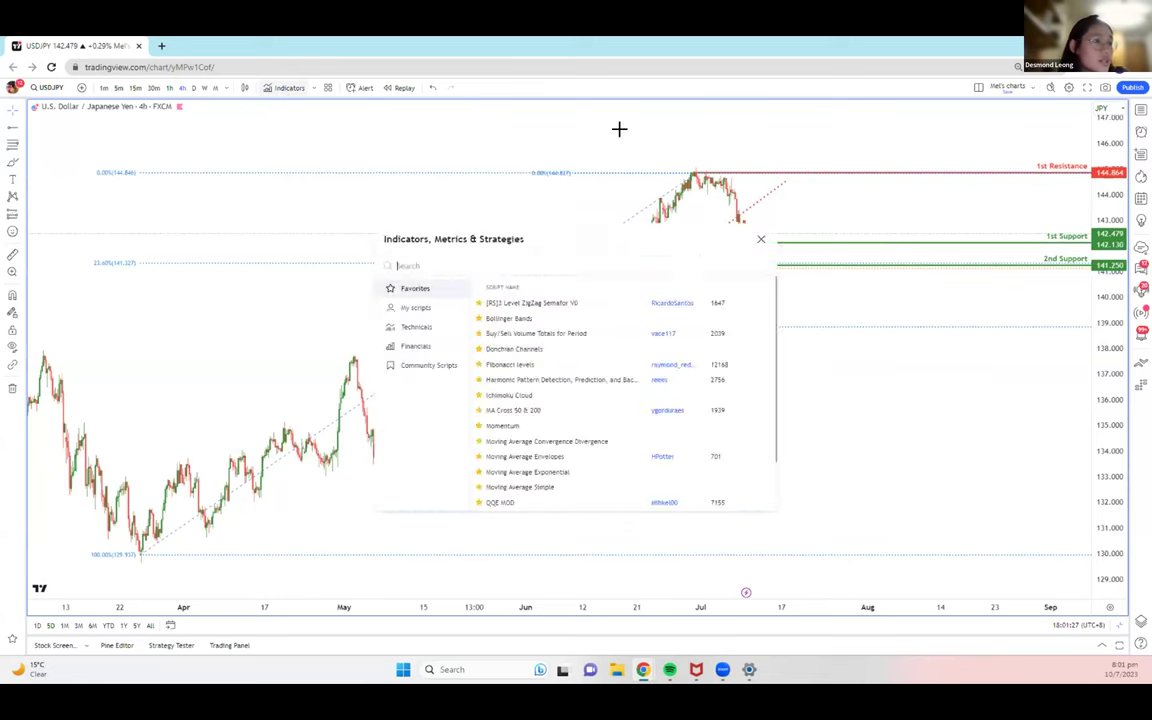
{"action": "left_click", "coordinate": [558, 442]}
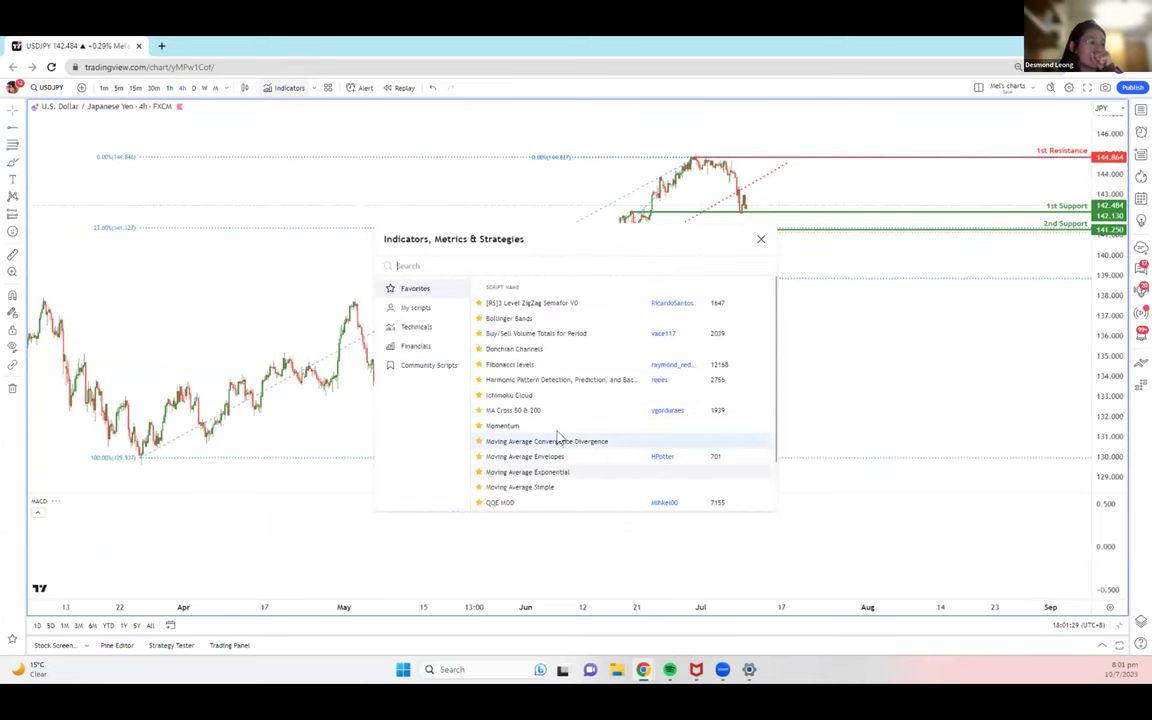
{"action": "left_click", "coordinate": [550, 394]}
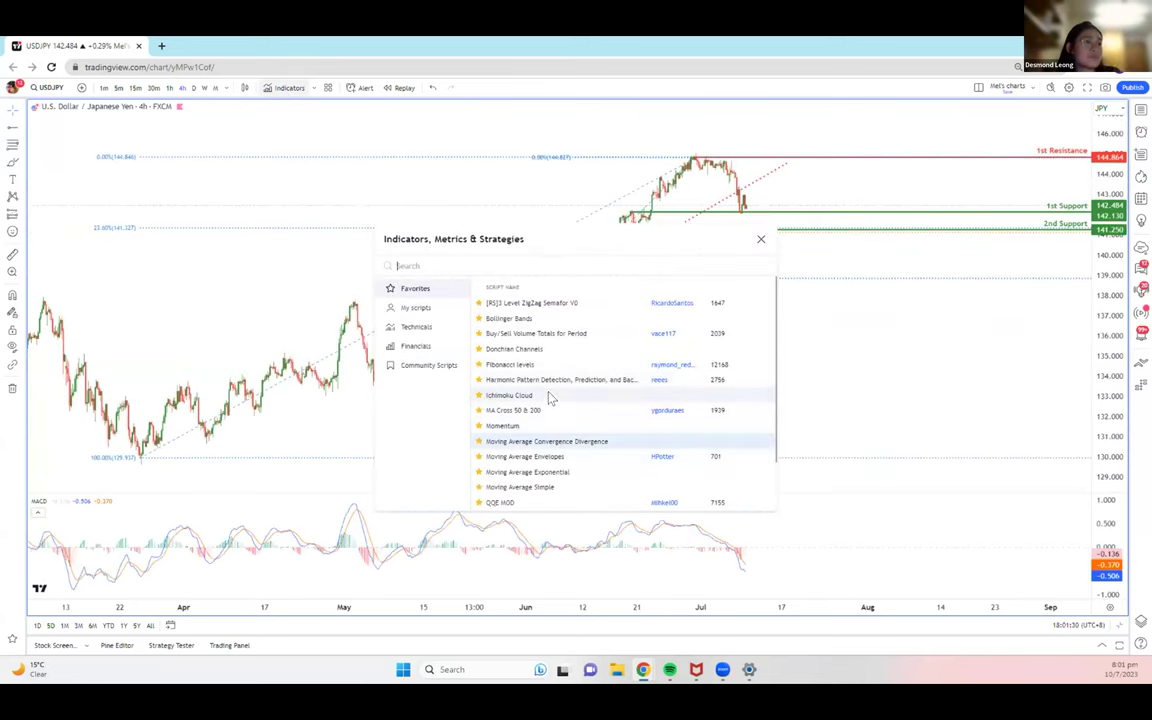
{"action": "left_click", "coordinate": [761, 240]}
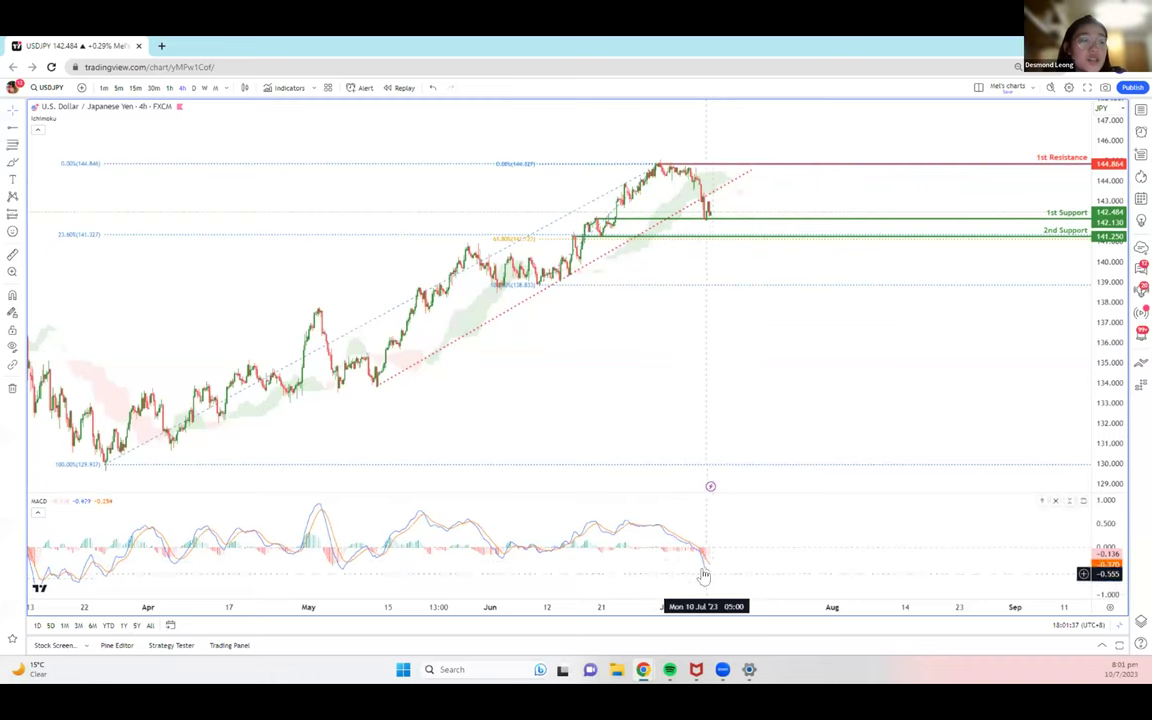
Add the Relative Strength Index indicator as a pane below the MACD
{"action": "scroll", "coordinate": [743, 406], "scroll_direction": "up", "scroll_amount": 3}
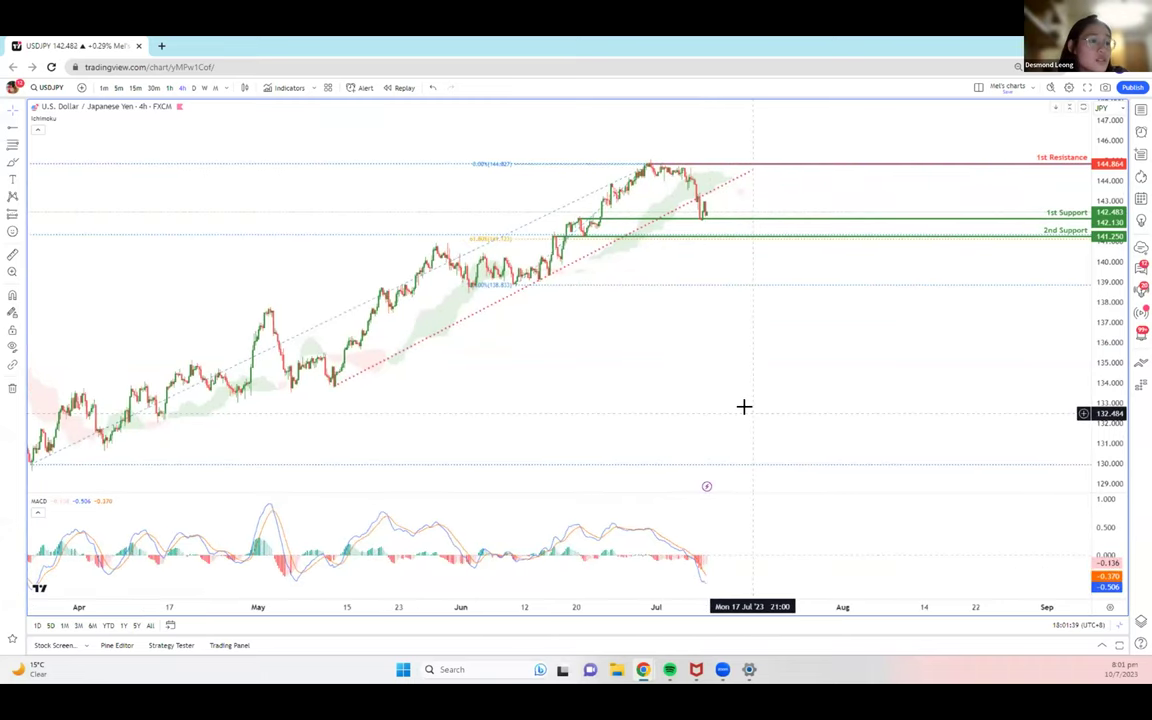
{"action": "left_click_drag", "start_coordinate": [754, 375], "coordinate": [746, 393]}
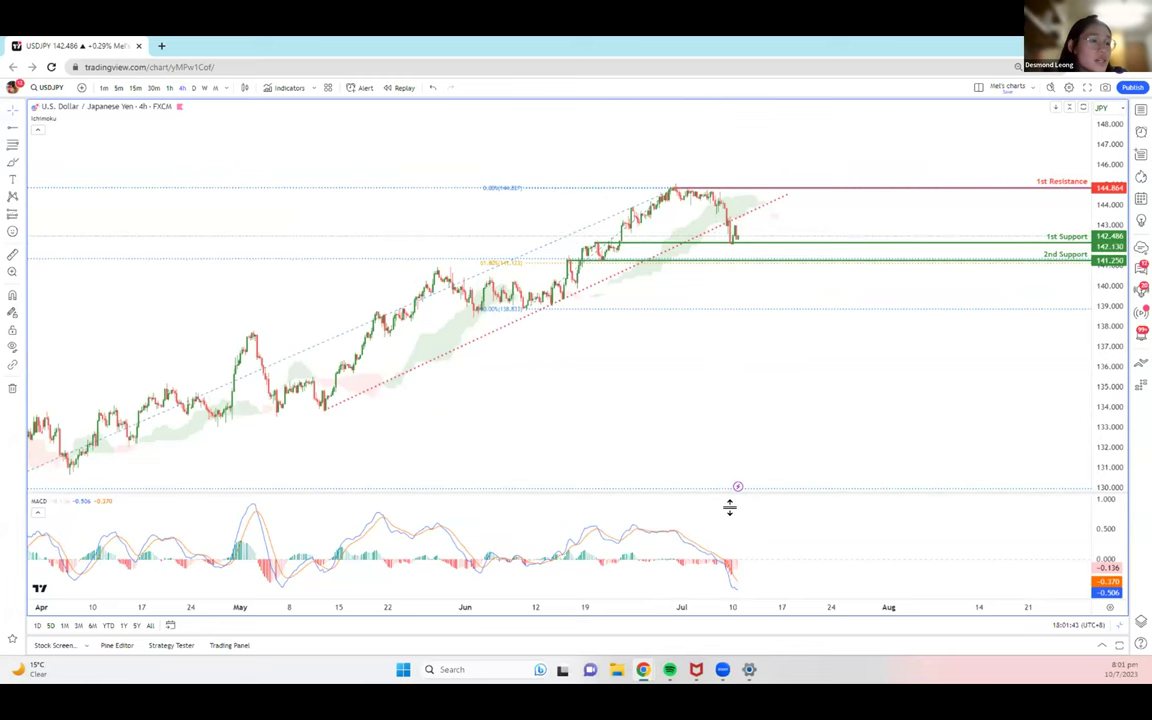
{"action": "left_click", "coordinate": [275, 87]}
{"action": "scroll", "coordinate": [560, 450], "scroll_direction": "down", "scroll_amount": 1}
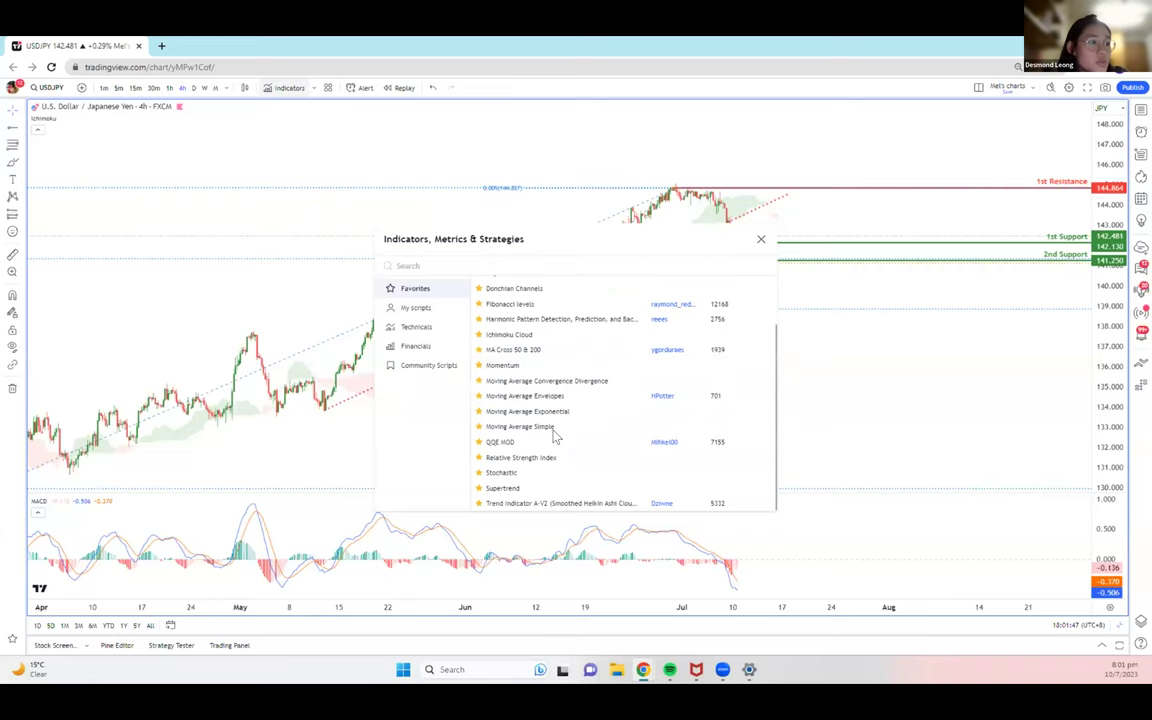
{"action": "left_click", "coordinate": [530, 458]}
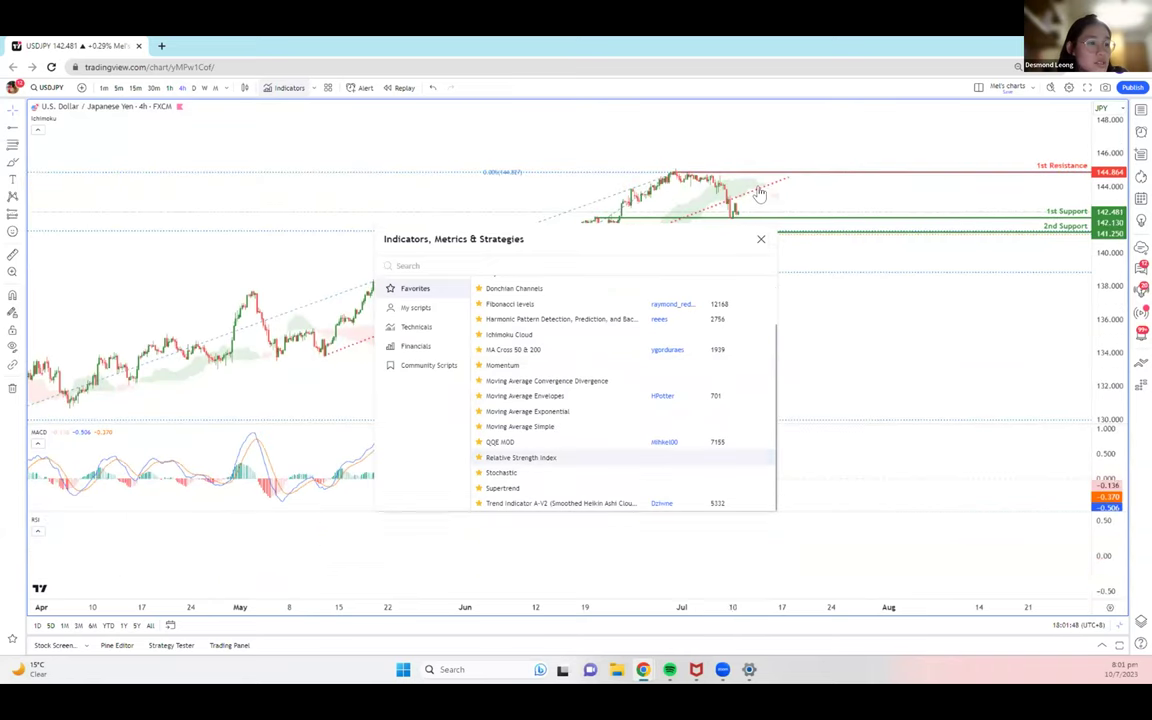
{"action": "left_click", "coordinate": [761, 239]}
{"action": "left_click_drag", "start_coordinate": [797, 550], "coordinate": [734, 547]}
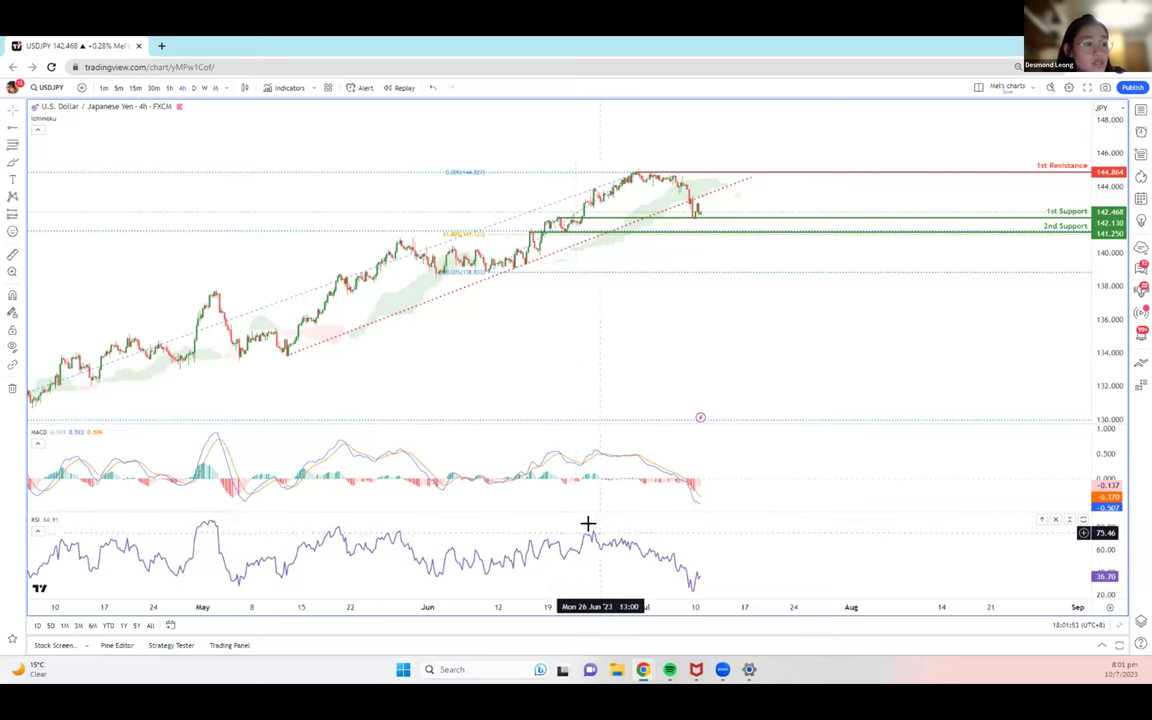
Draw an RSI divergence trend line from the late-June peak down to a lower high
{"action": "left_click", "coordinate": [21, 127]}
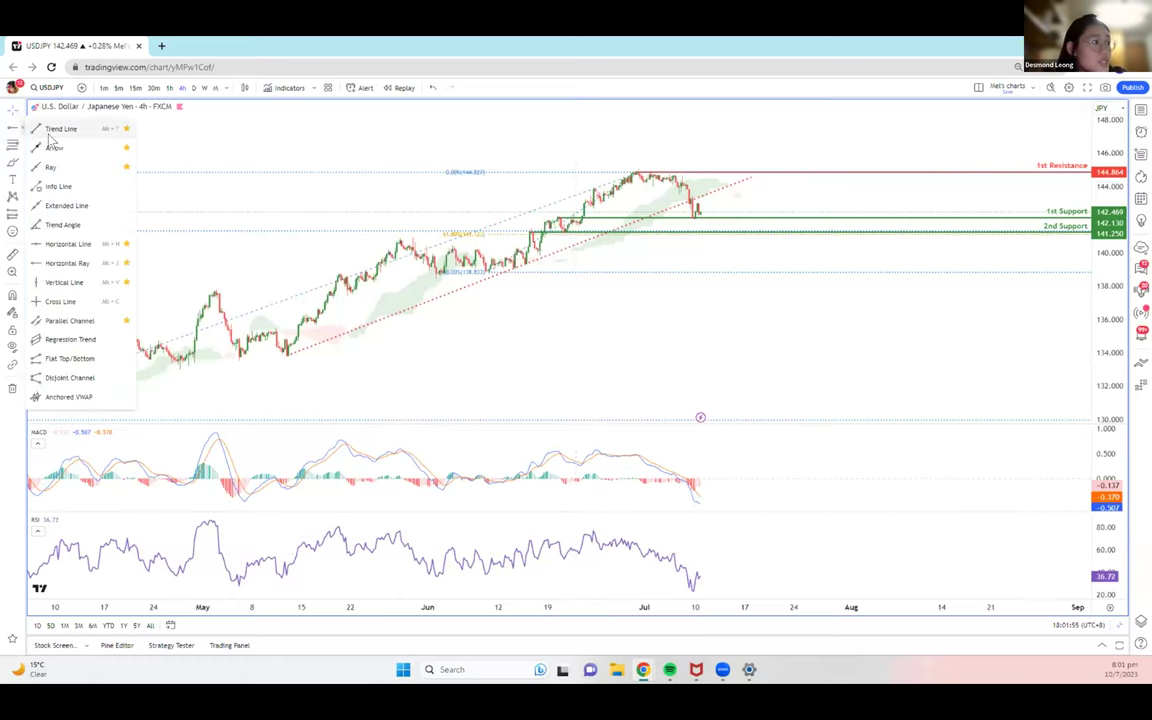
{"action": "left_click", "coordinate": [592, 531]}
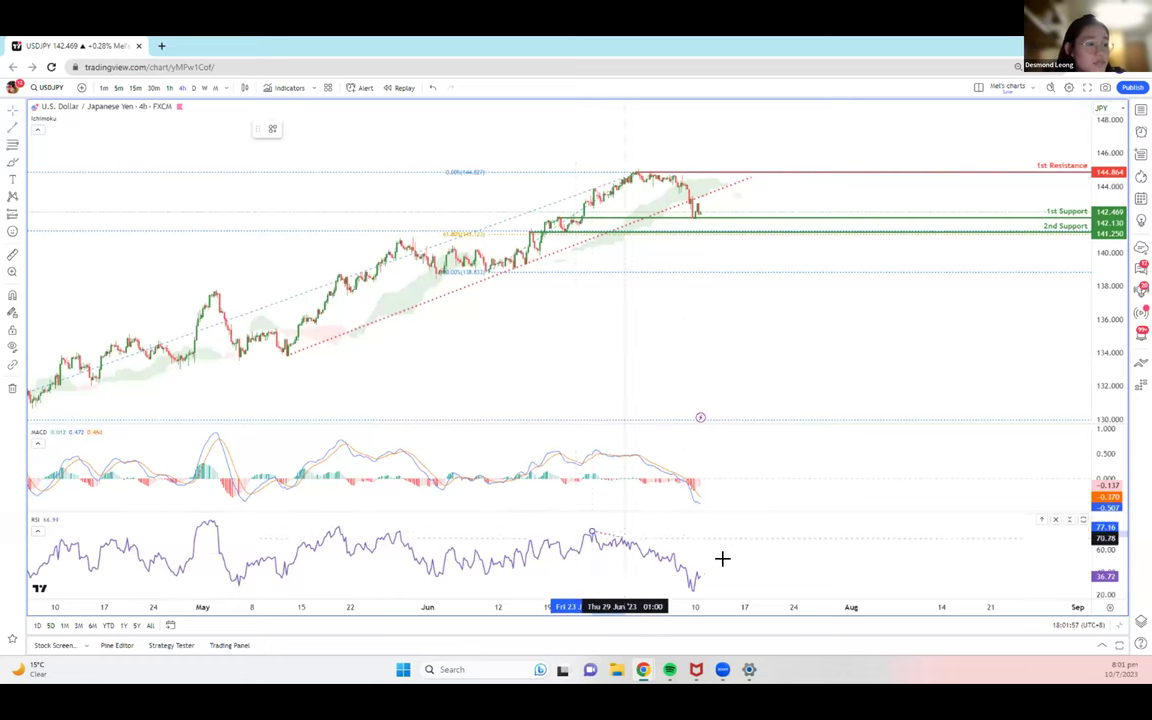
{"action": "left_click", "coordinate": [732, 567]}
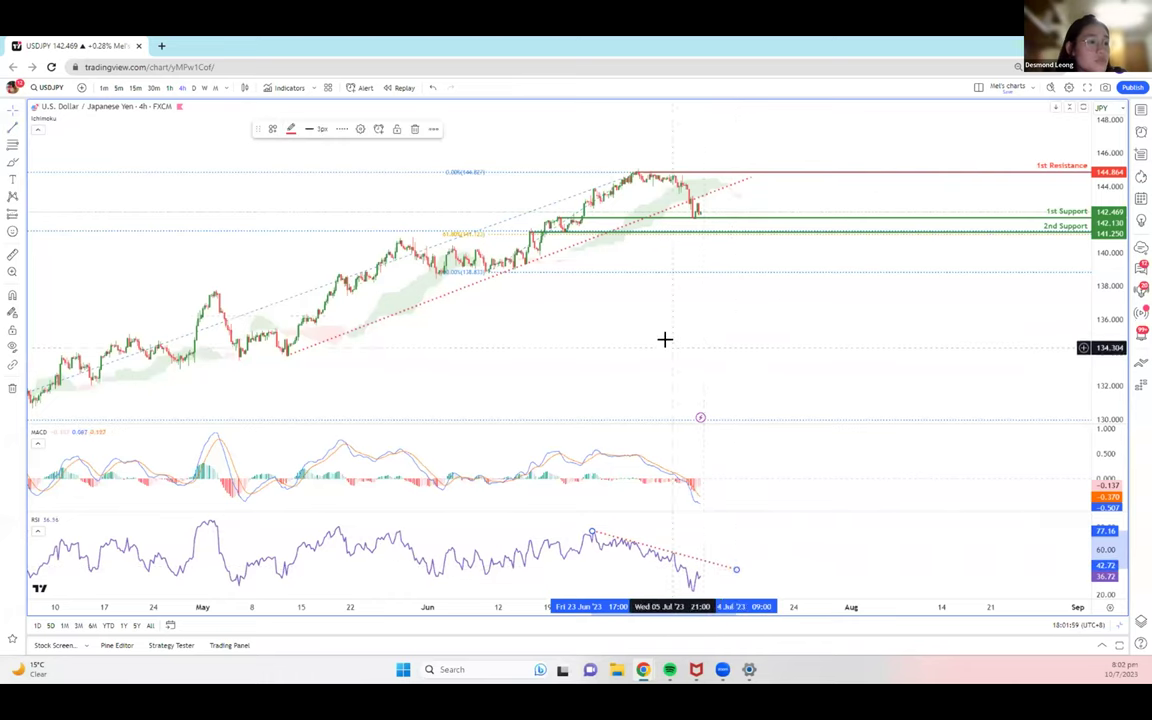
{"action": "scroll", "coordinate": [665, 420], "scroll_direction": "left", "scroll_amount": 2}
{"action": "scroll", "coordinate": [650, 520], "scroll_direction": "left", "scroll_amount": 1}
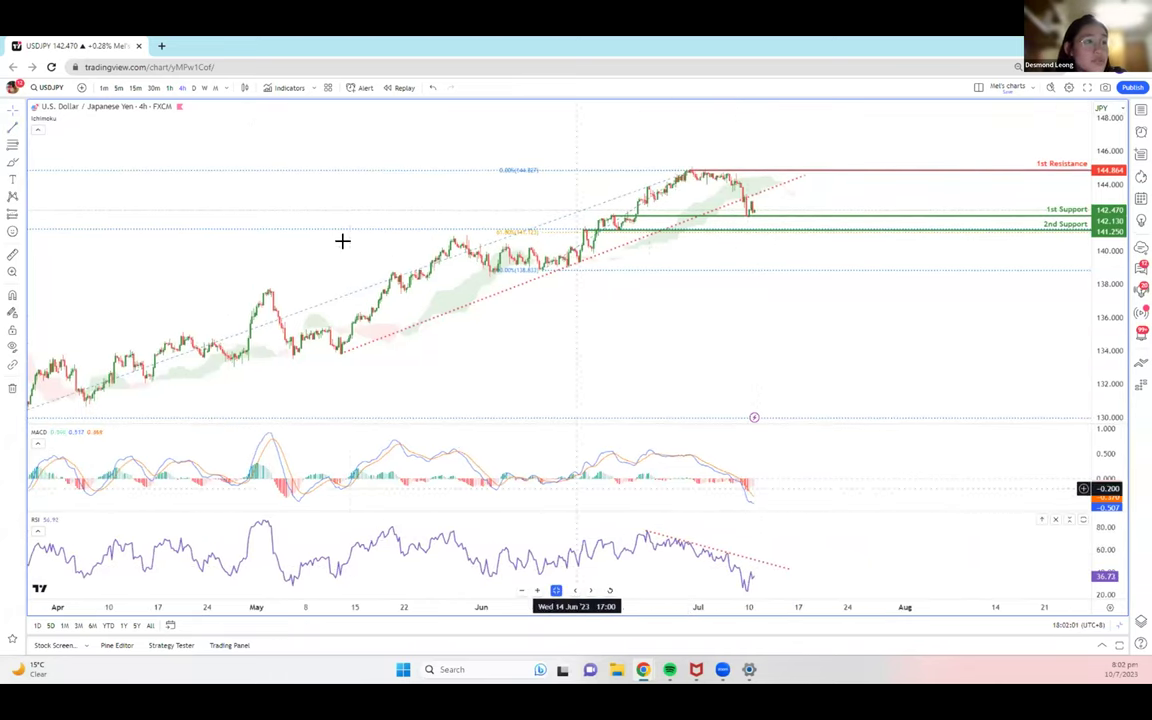
Mark the 23 Jun bar with a vertical line and return to the Trend Line tool
{"action": "left_click", "coordinate": [40, 133]}
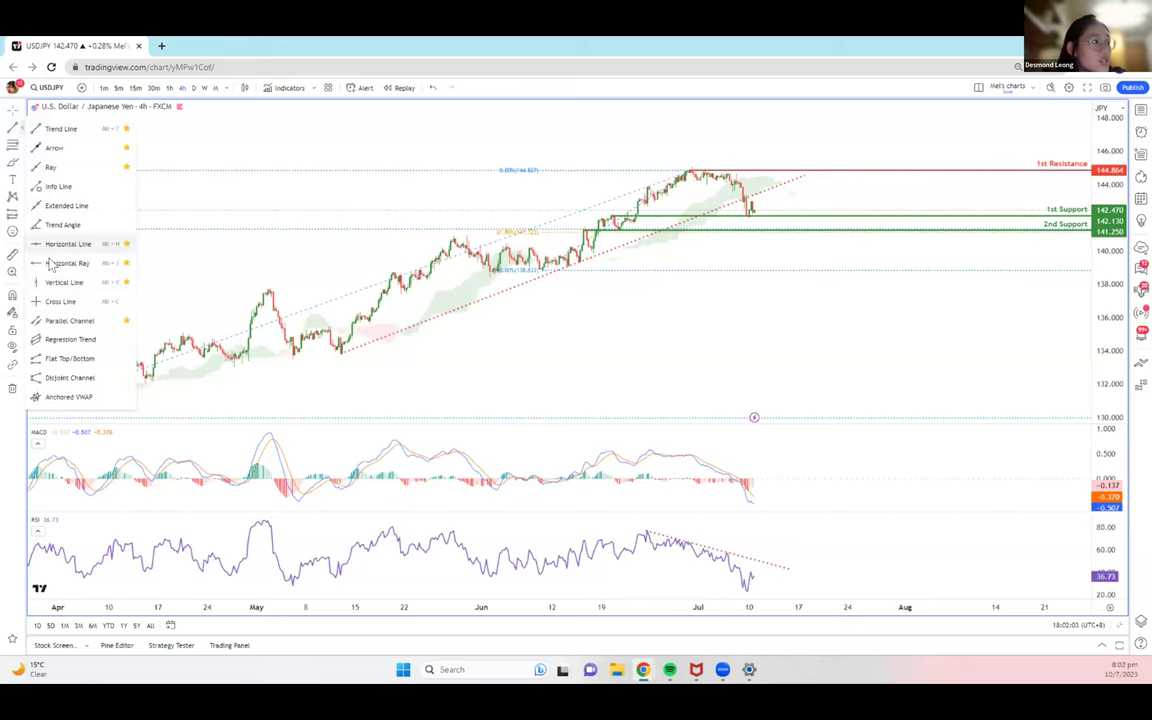
{"action": "left_click", "coordinate": [36, 278]}
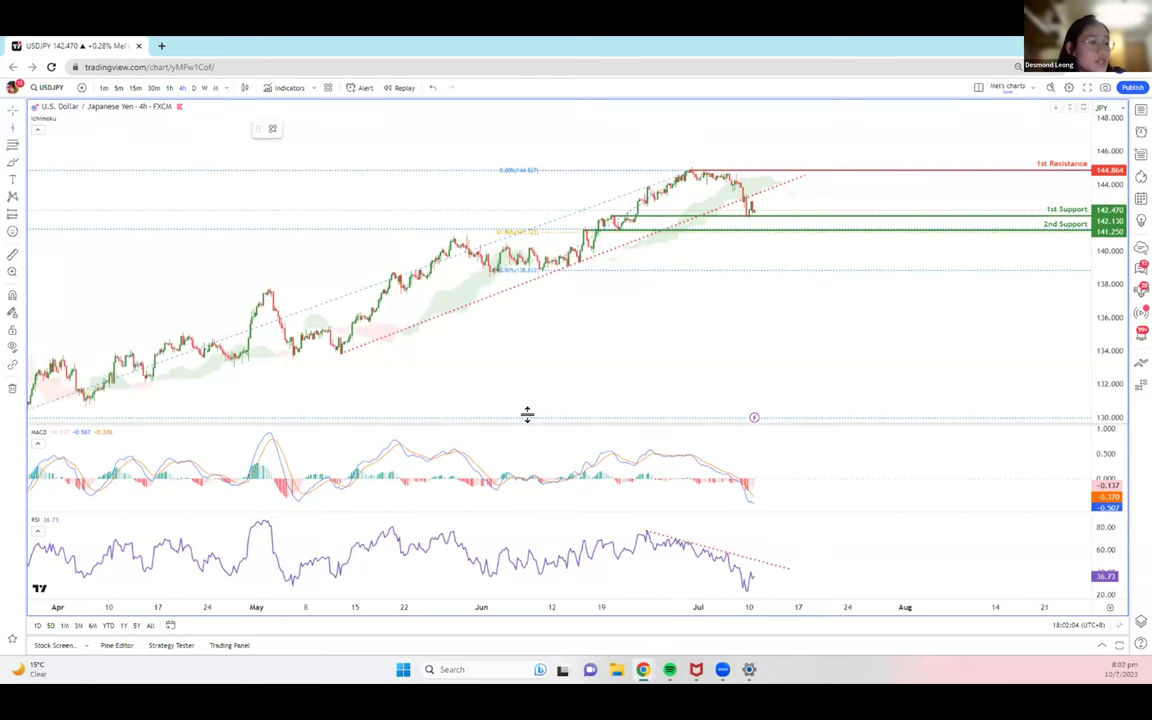
{"action": "left_click", "coordinate": [638, 523]}
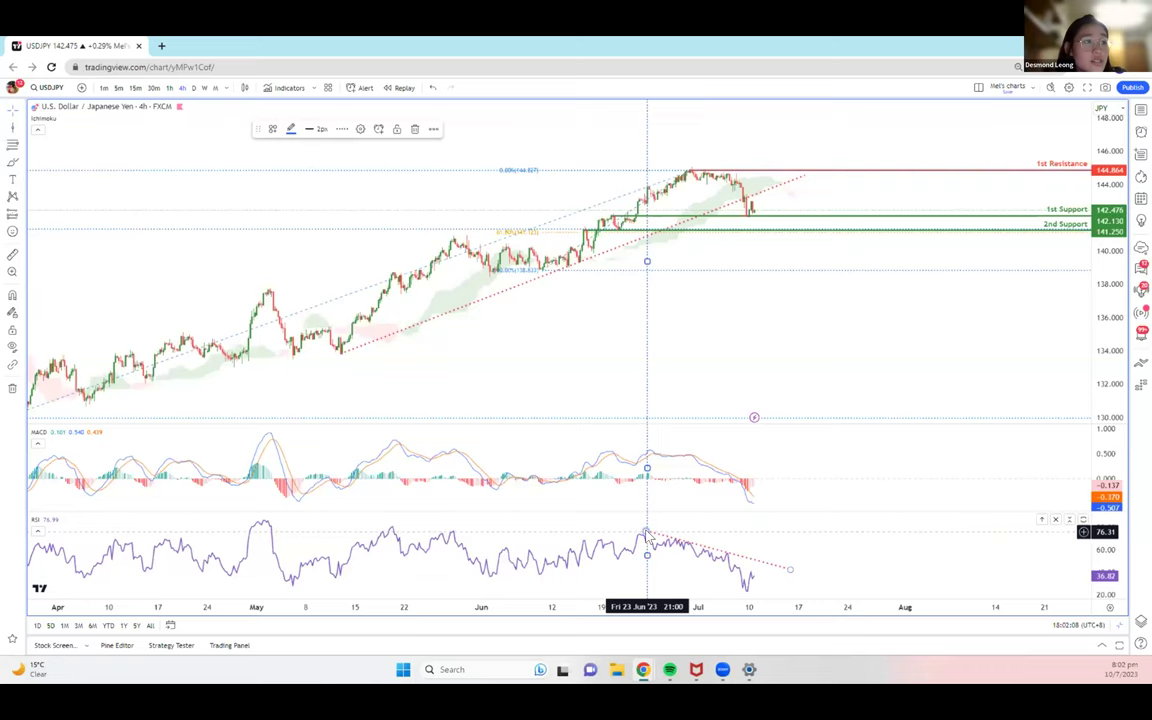
{"action": "left_click", "coordinate": [333, 178]}
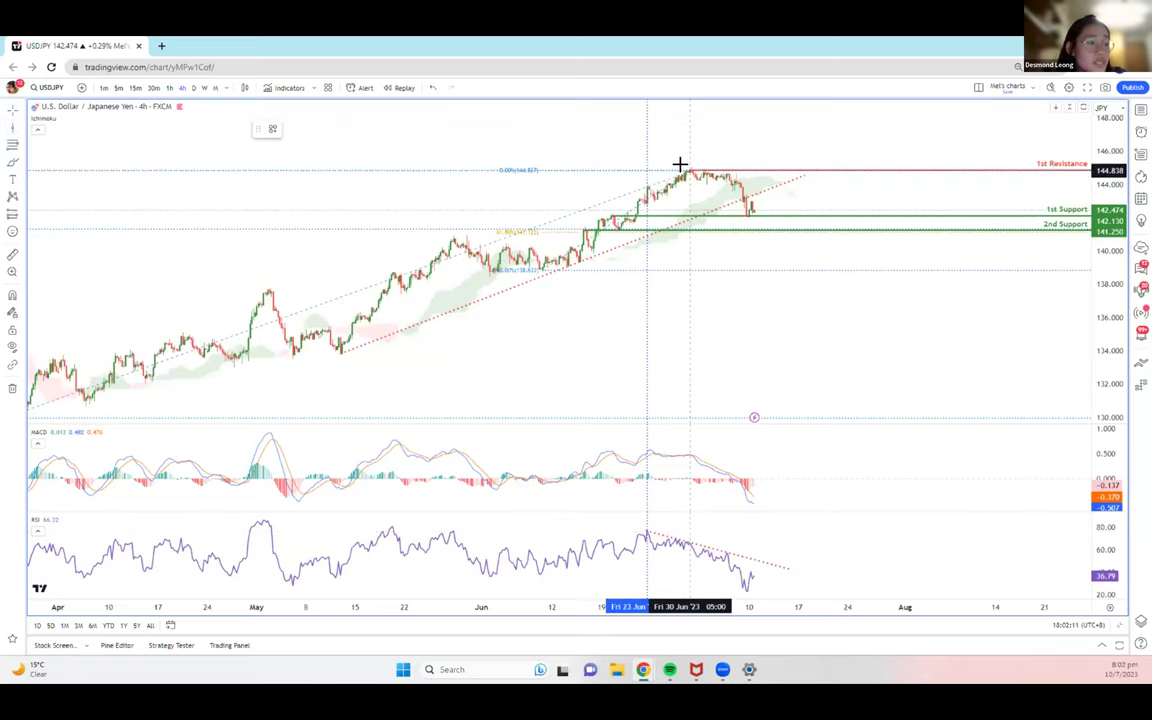
{"action": "scroll", "coordinate": [797, 116], "scroll_direction": "right", "scroll_amount": 2}
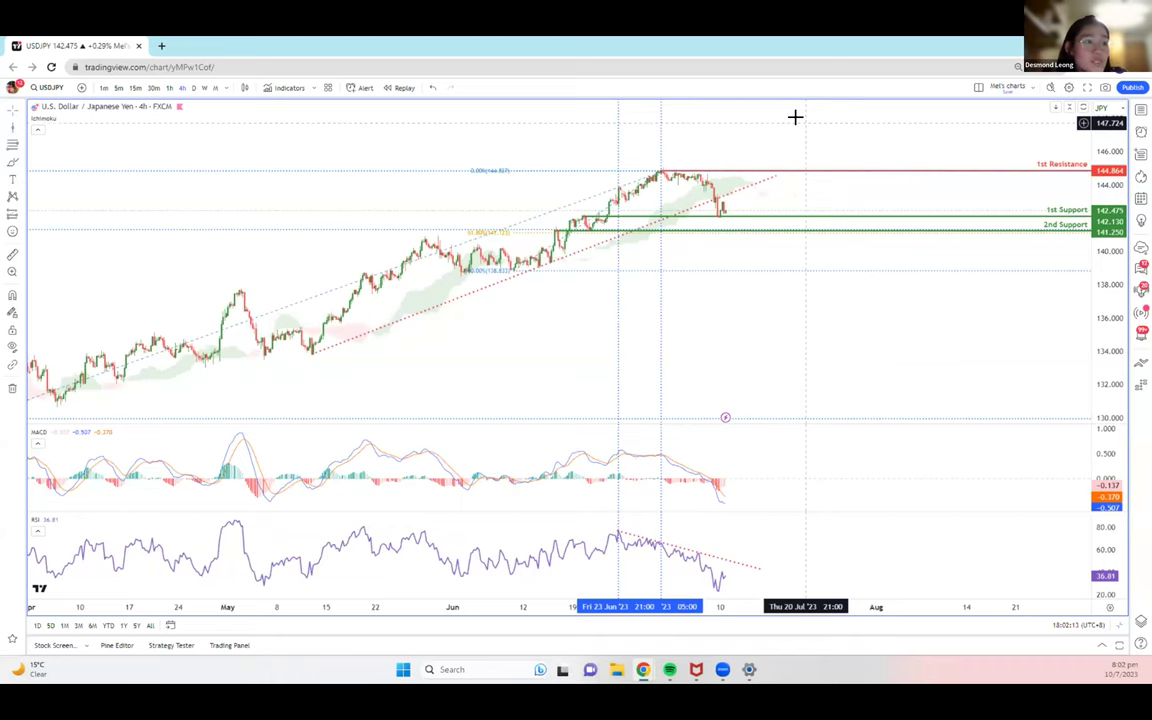
{"action": "left_click", "coordinate": [21, 129]}
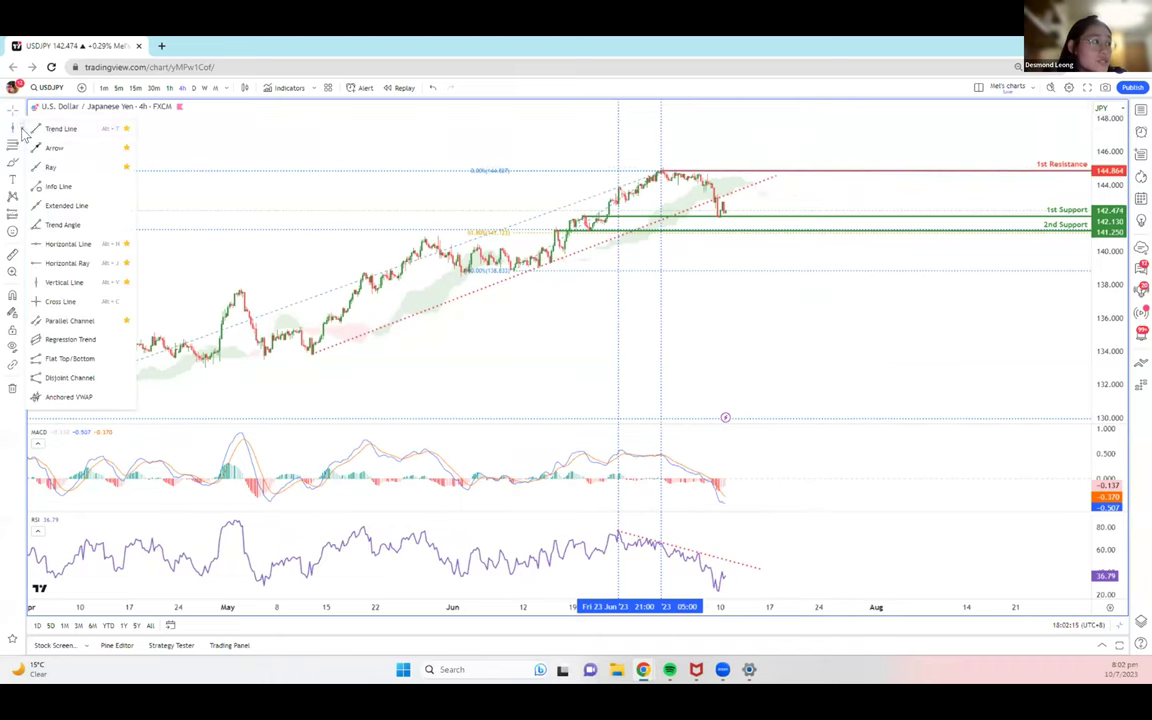
{"action": "left_click", "coordinate": [41, 133]}
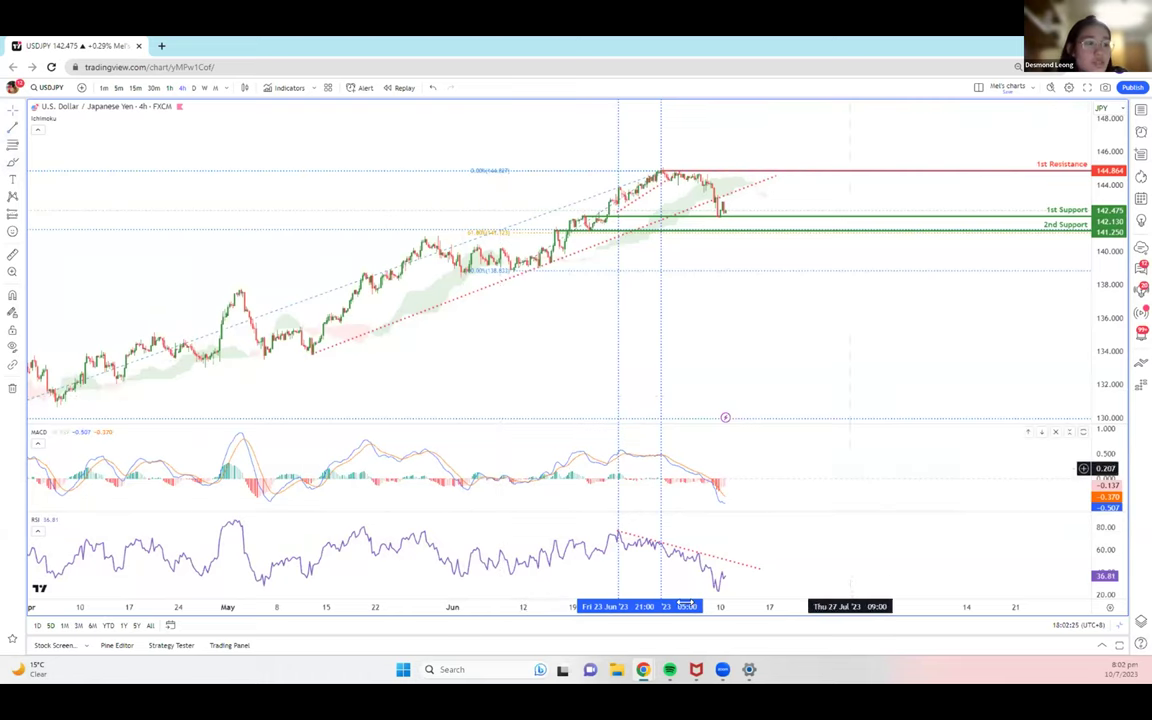
Pan and zoom the USDJPY chart back to March, keeping the 1st Resistance line in view
{"action": "left_click_drag", "start_coordinate": [636, 542], "coordinate": [612, 541]}
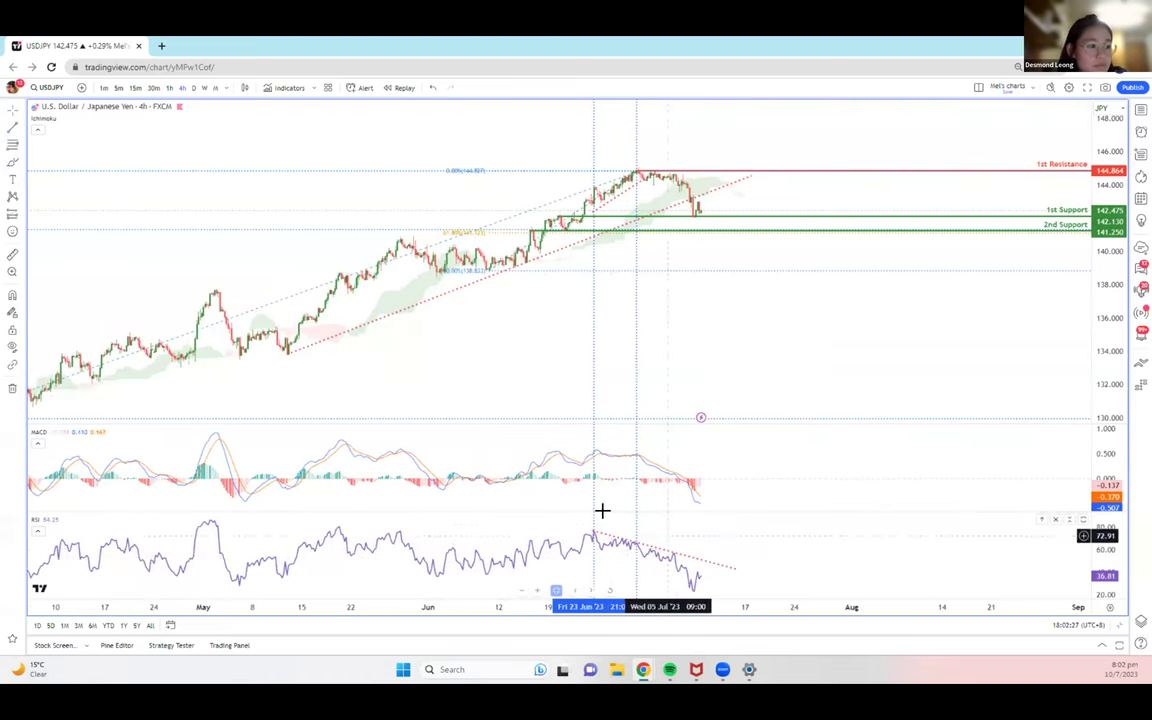
{"action": "left_click_drag", "start_coordinate": [763, 328], "coordinate": [735, 321]}
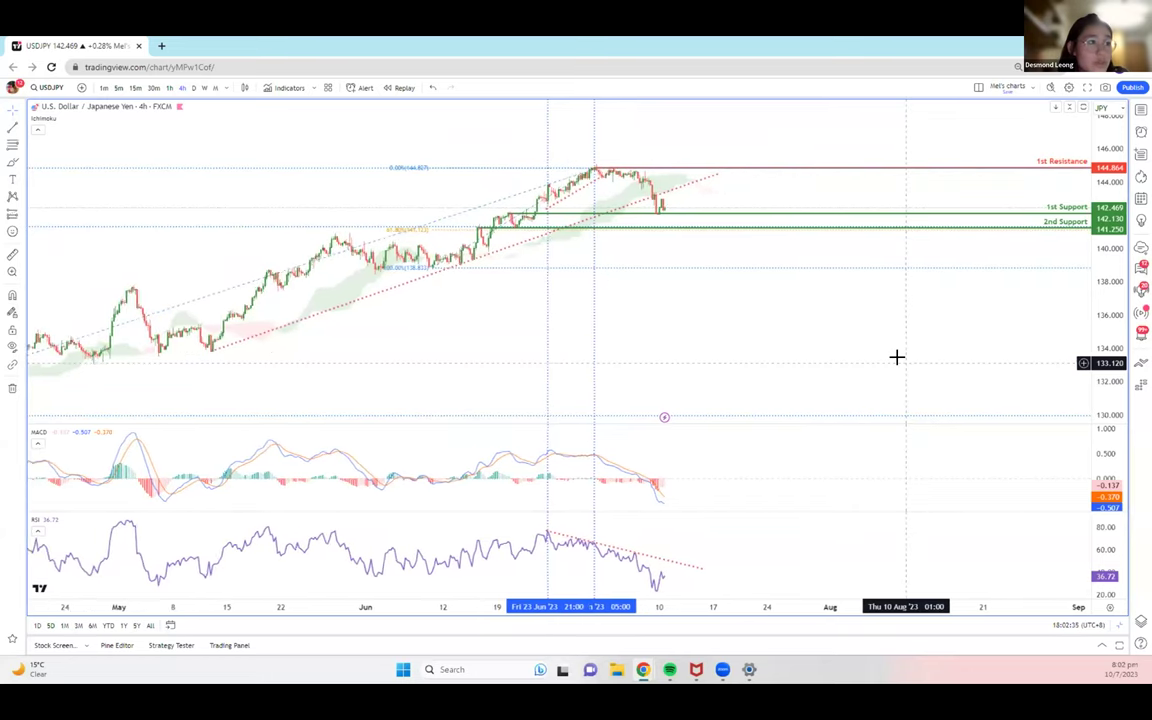
{"action": "left_click_drag", "start_coordinate": [897, 357], "coordinate": [790, 311]}
{"action": "scroll", "coordinate": [790, 311], "scroll_direction": "left", "scroll_amount": 3}
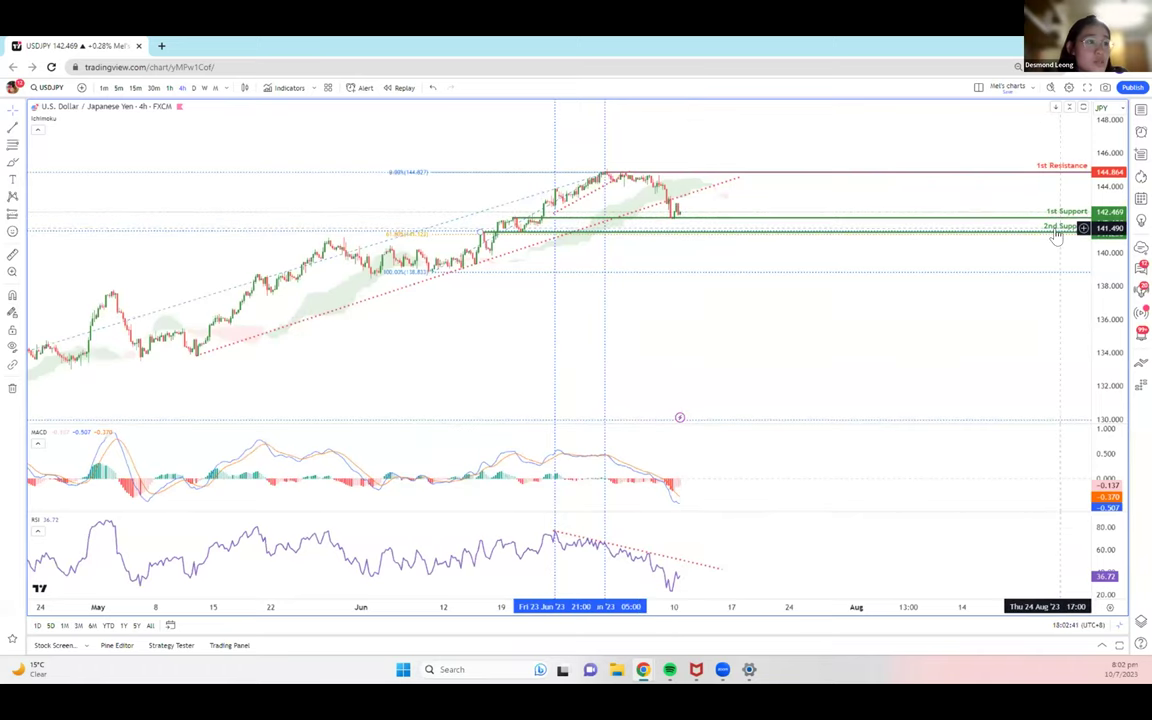
{"action": "scroll", "coordinate": [1044, 270], "scroll_direction": "up", "scroll_amount": 3}
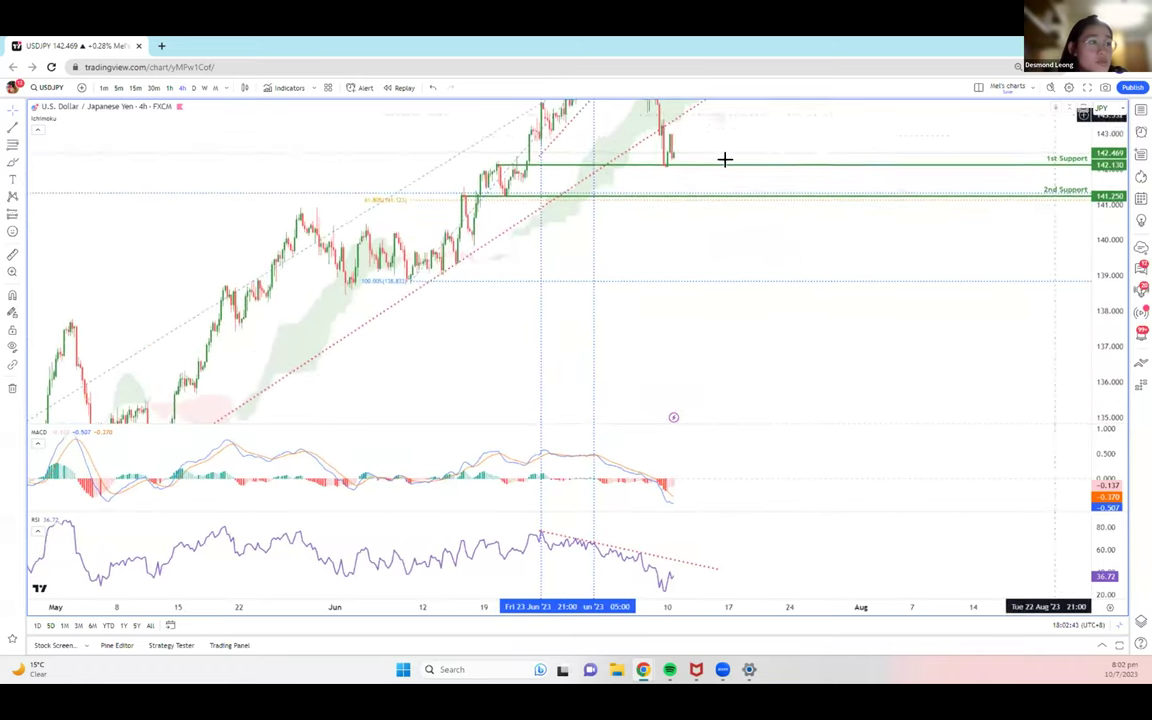
{"action": "left_click_drag", "start_coordinate": [638, 319], "coordinate": [638, 347]}
{"action": "scroll", "coordinate": [638, 347], "scroll_direction": "up", "scroll_amount": 2}
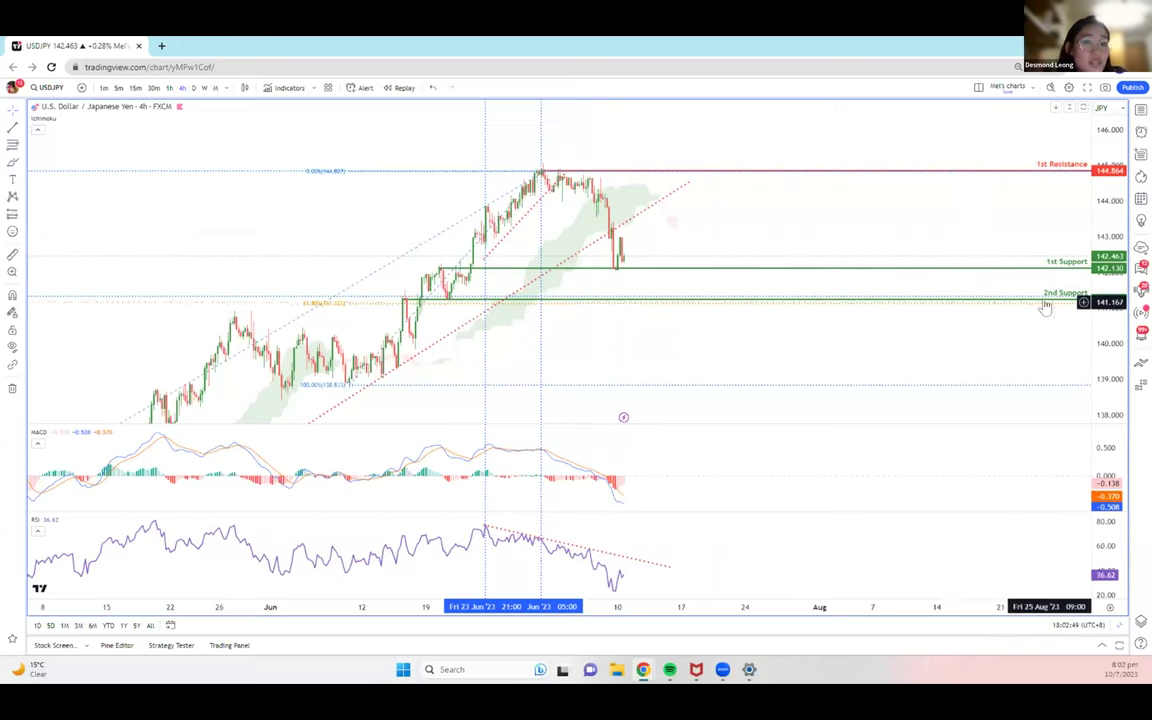
{"action": "left_click_drag", "start_coordinate": [905, 334], "coordinate": [928, 332]}
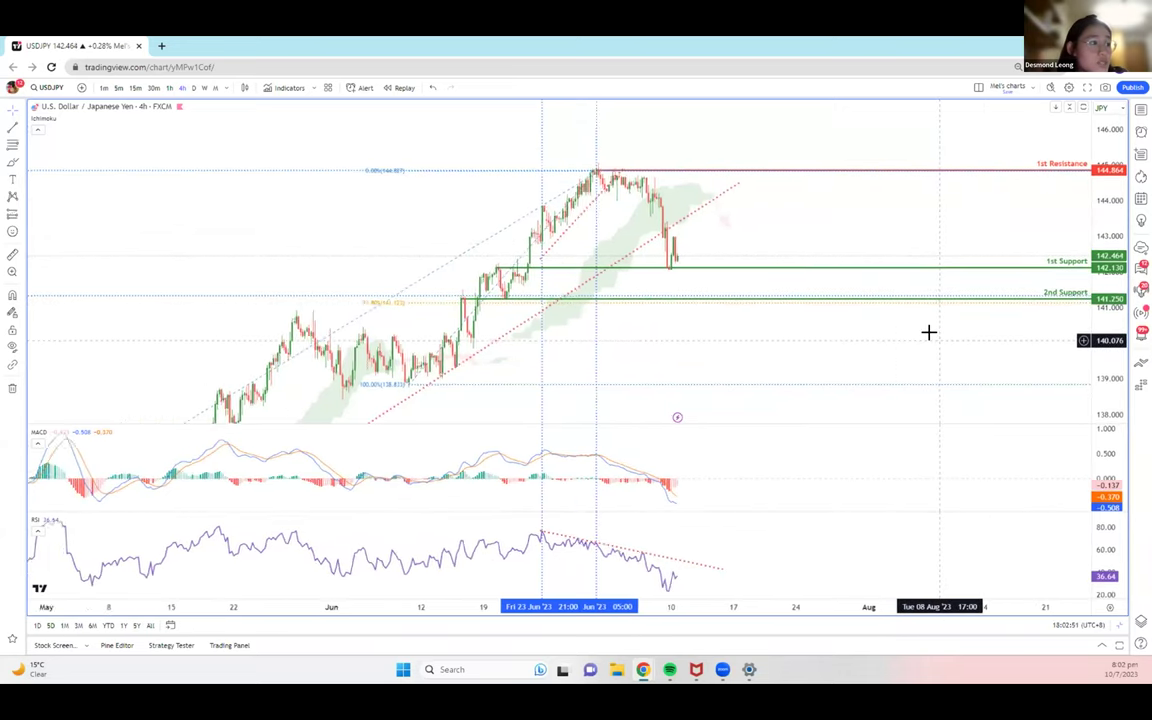
{"action": "scroll", "coordinate": [928, 332], "scroll_direction": "down", "scroll_amount": 5}
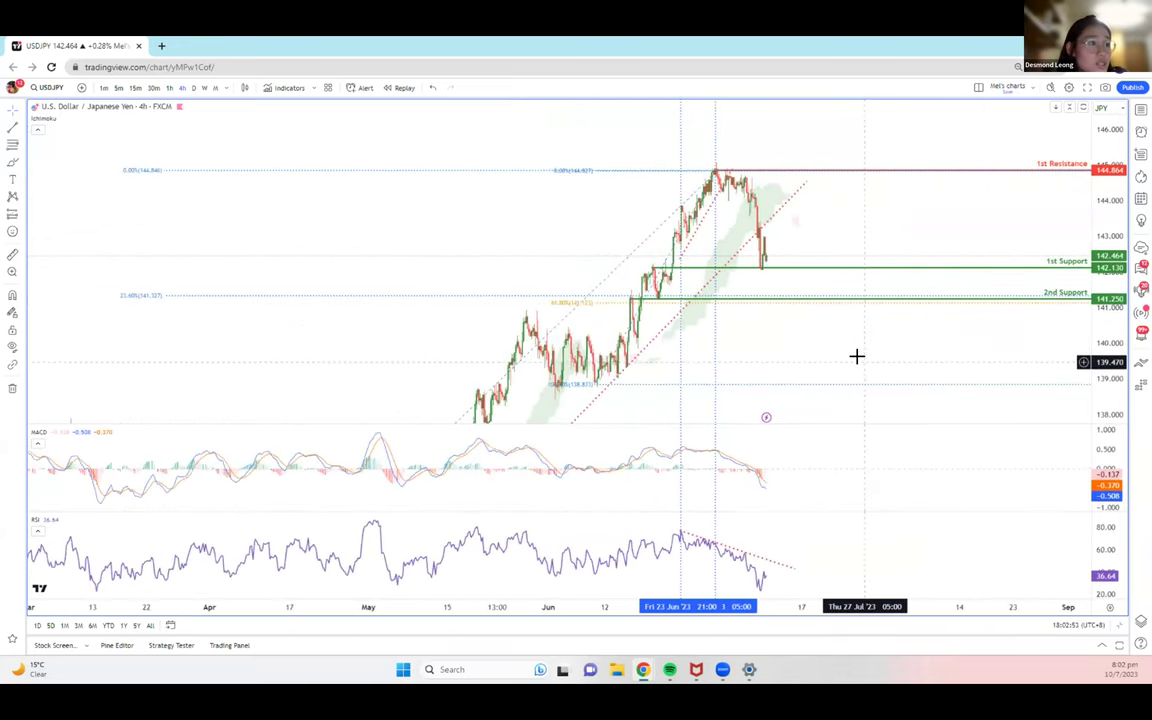
Circle in red the two candles on 2nd Support and the 23.6% and 61.8% Fib labels
{"action": "scroll", "coordinate": [165, 190], "scroll_direction": "up", "scroll_amount": 2}
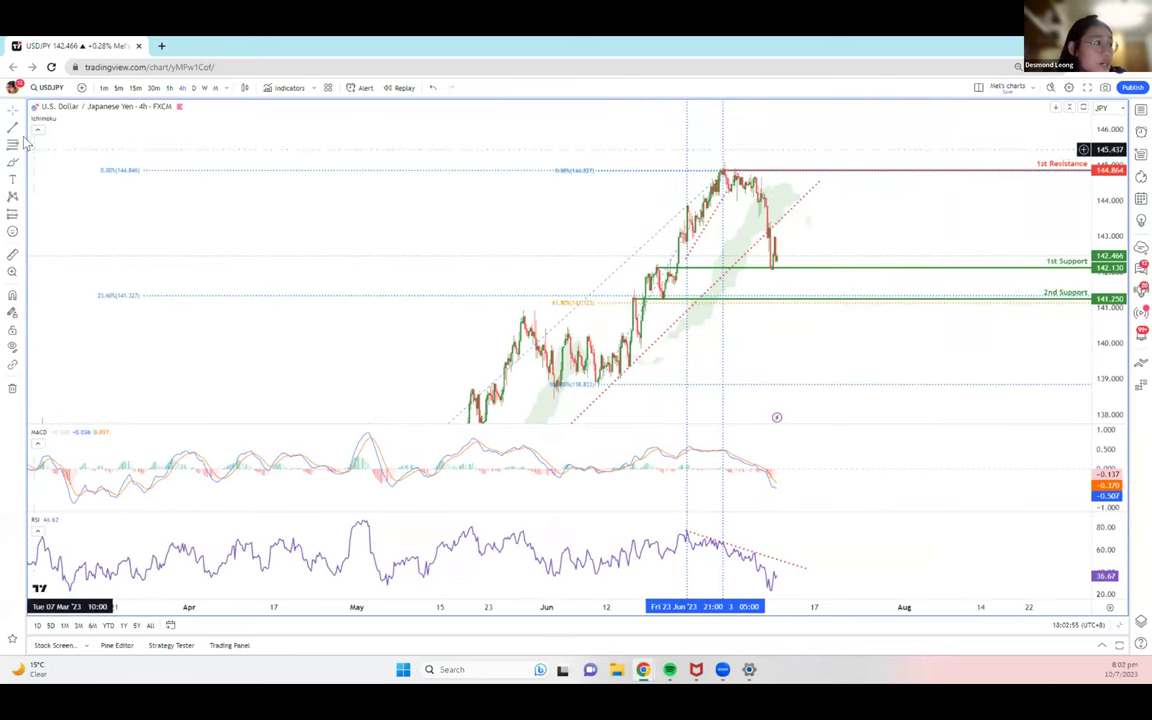
{"action": "left_click", "coordinate": [622, 297]}
{"action": "mouse_move", "coordinate": [662, 289]}
{"action": "left_mouse_down"}
{"action": "mouse_move", "coordinate": [656, 302]}
{"action": "mouse_move", "coordinate": [658, 284]}
{"action": "left_mouse_up"}
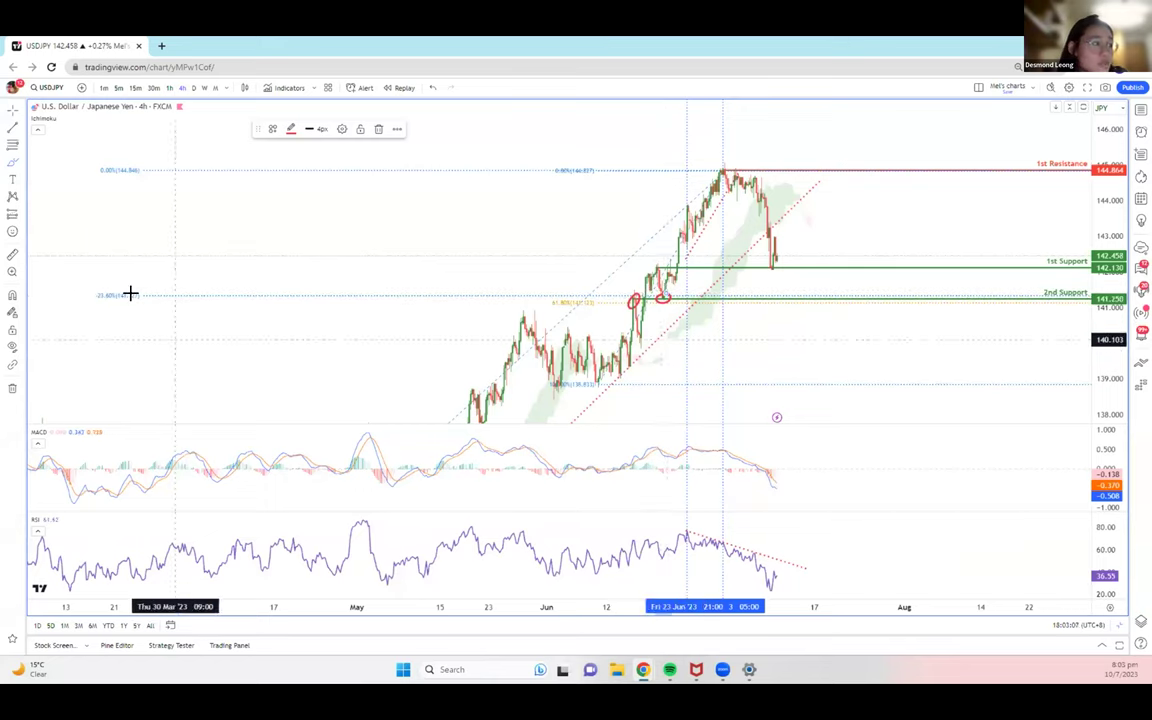
{"action": "left_click_drag", "start_coordinate": [84, 287], "coordinate": [128, 287]}
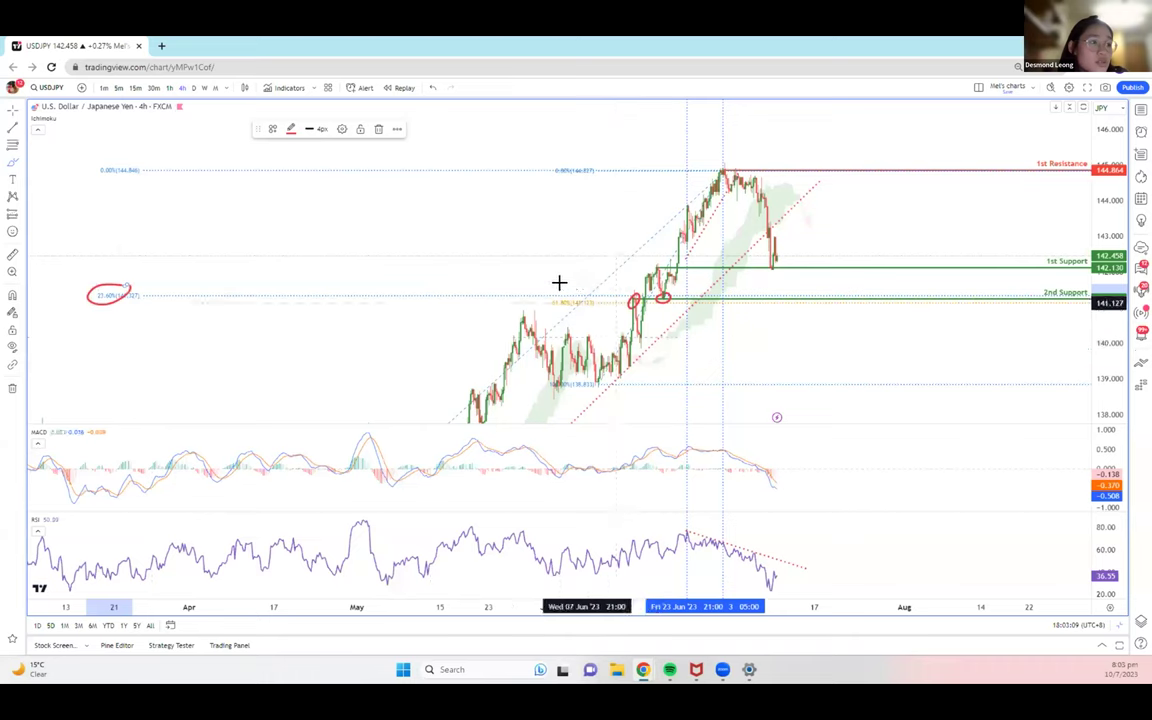
{"action": "mouse_move", "coordinate": [540, 291]}
{"action": "left_mouse_down"}
{"action": "mouse_move", "coordinate": [571, 298]}
{"action": "mouse_move", "coordinate": [551, 285]}
{"action": "left_mouse_up"}
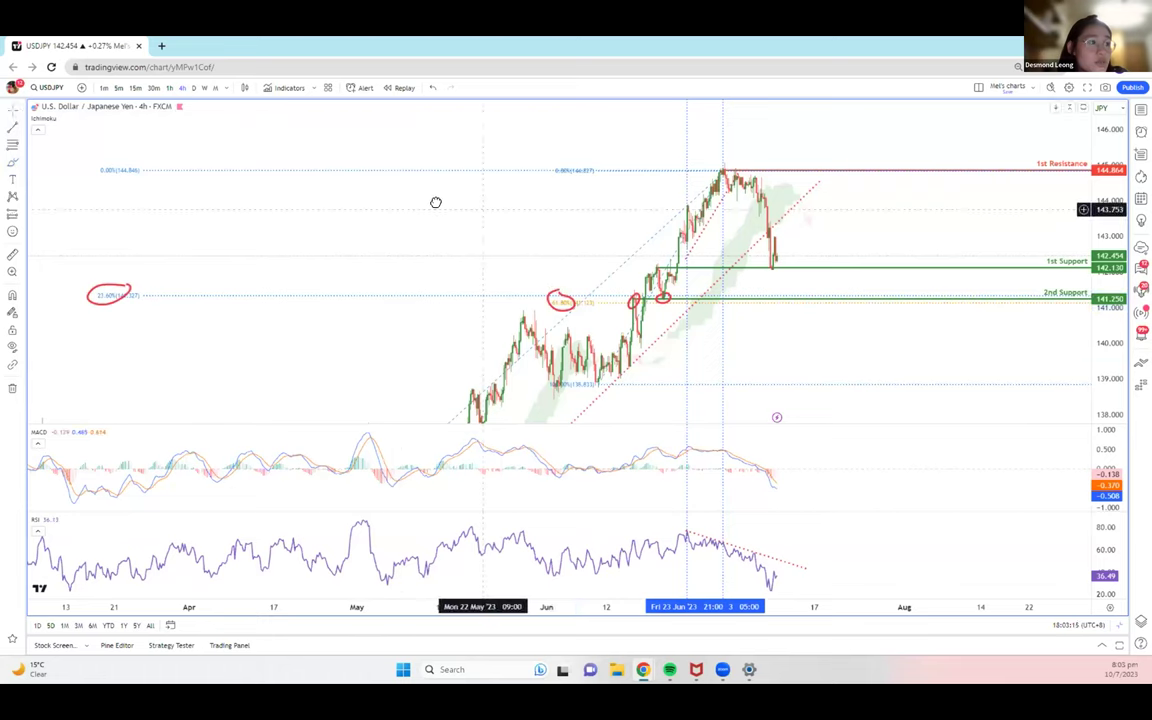
Pan the chart toward later dates to centre the recent candles
{"action": "scroll", "coordinate": [430, 200], "scroll_direction": "right", "scroll_amount": 5}
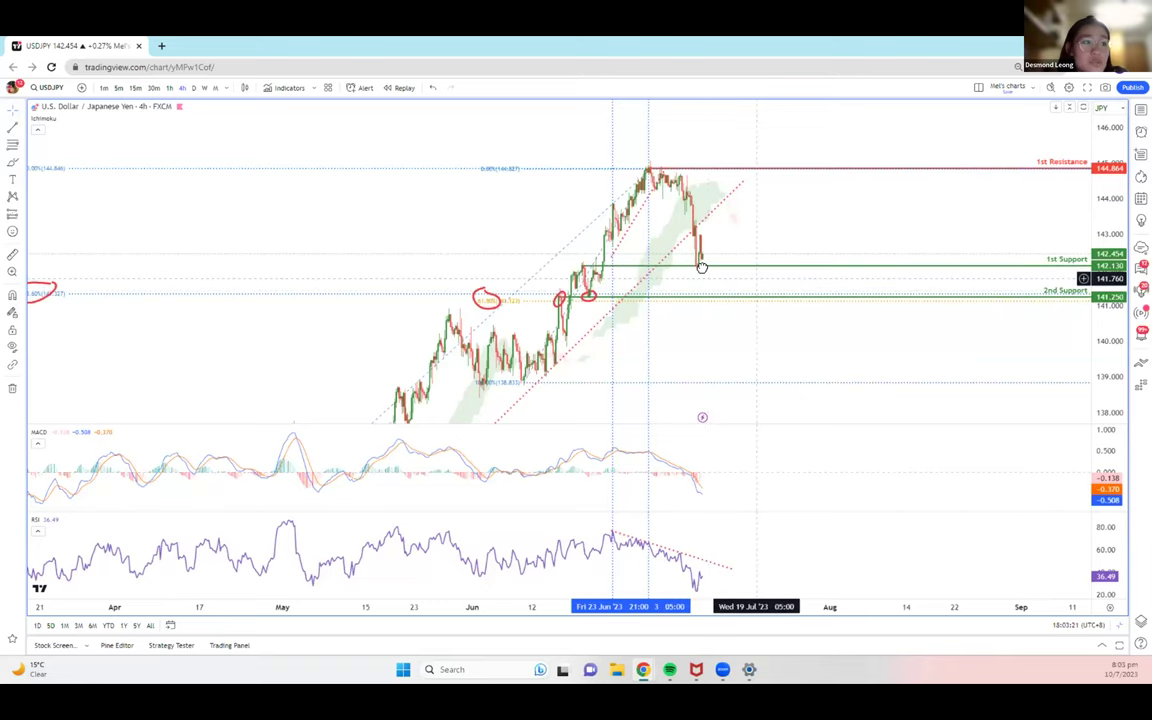
{"action": "left_click_drag", "start_coordinate": [702, 263], "coordinate": [663, 255]}
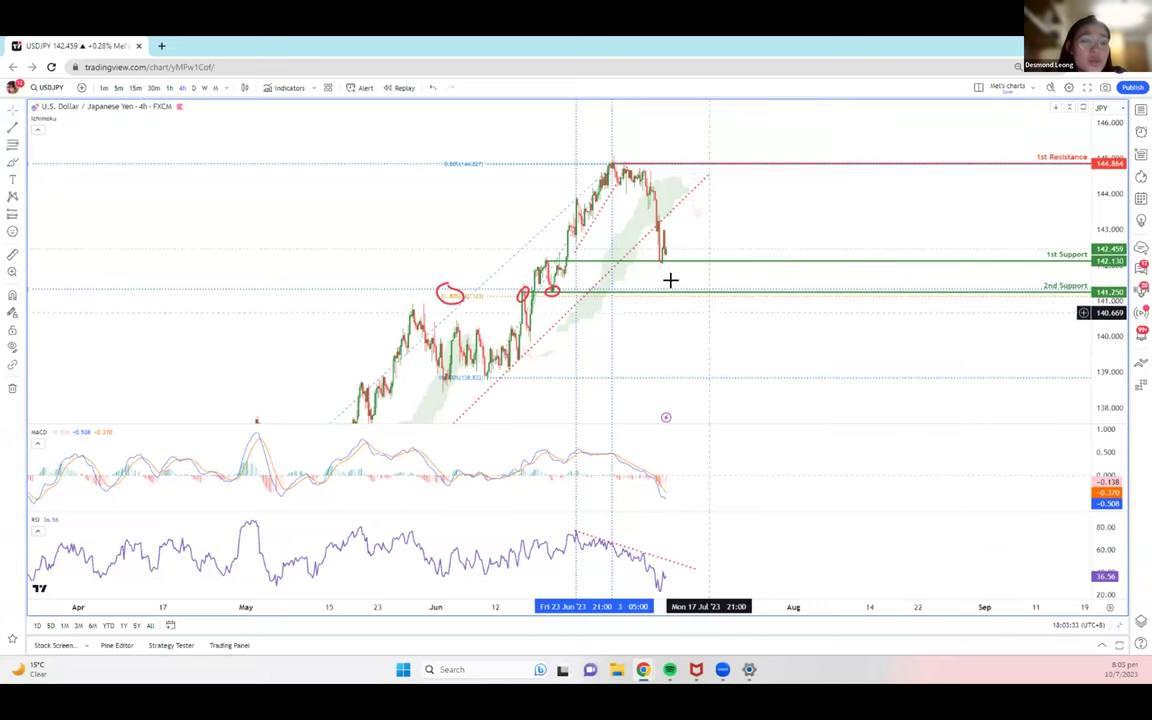
{"action": "scroll", "coordinate": [707, 337], "scroll_direction": "down", "scroll_amount": 1}
{"action": "scroll", "coordinate": [708, 337], "scroll_direction": "down", "scroll_amount": 1}
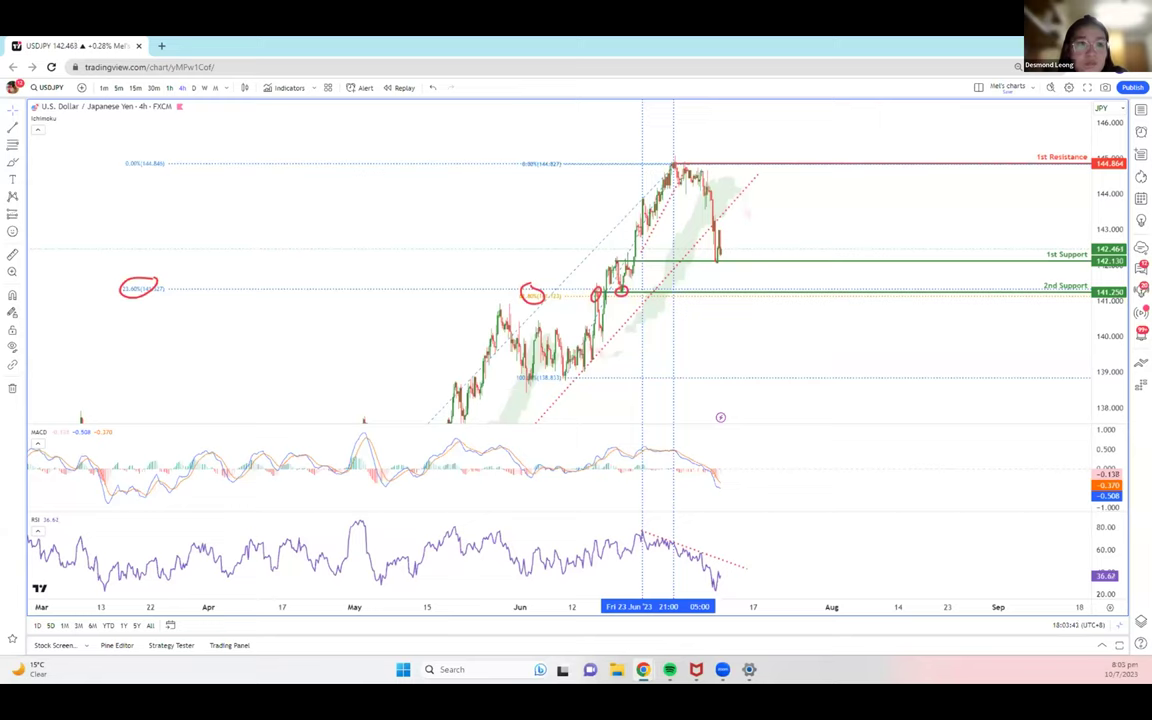
{"action": "left_click_drag", "start_coordinate": [1000, 216], "coordinate": [973, 242]}
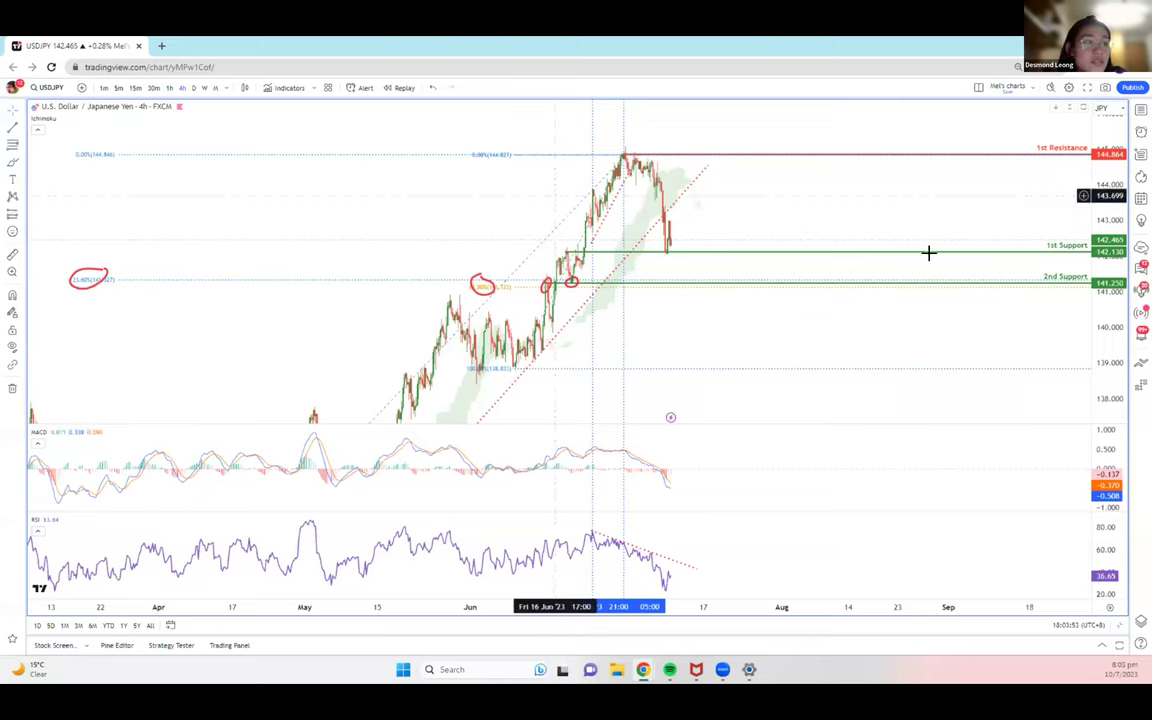
Apply the Trade Take Profit template to the 2nd Support line
{"action": "left_click", "coordinate": [590, 236]}
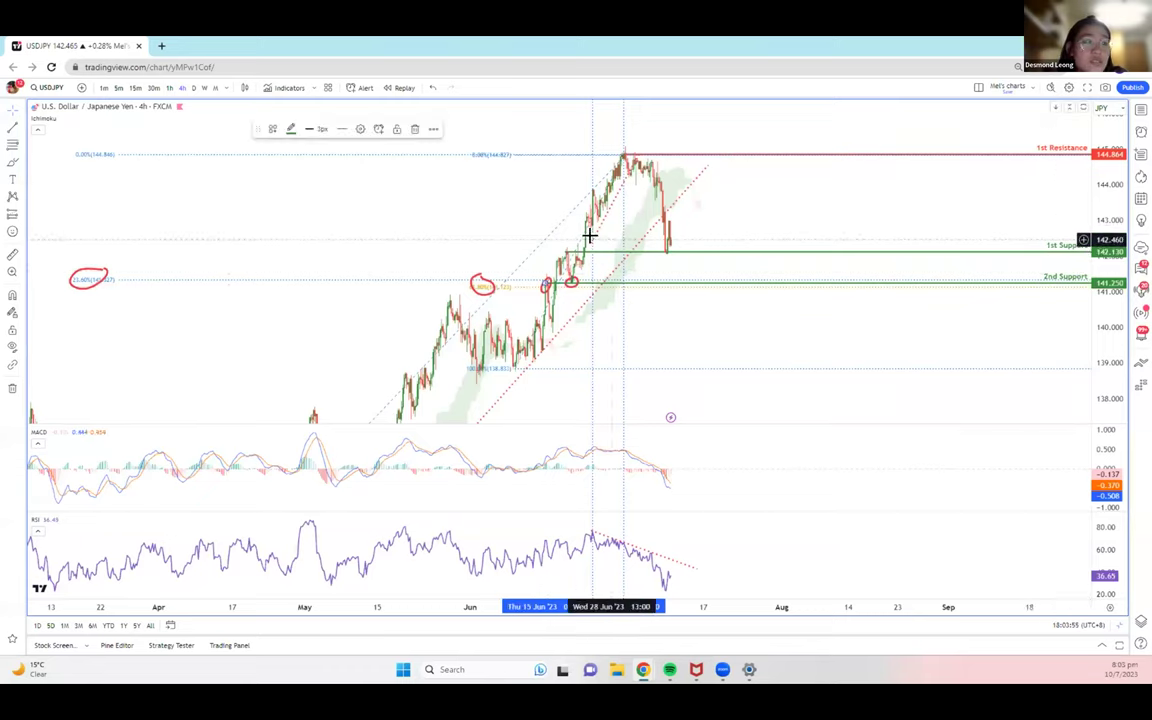
{"action": "left_click", "coordinate": [272, 129]}
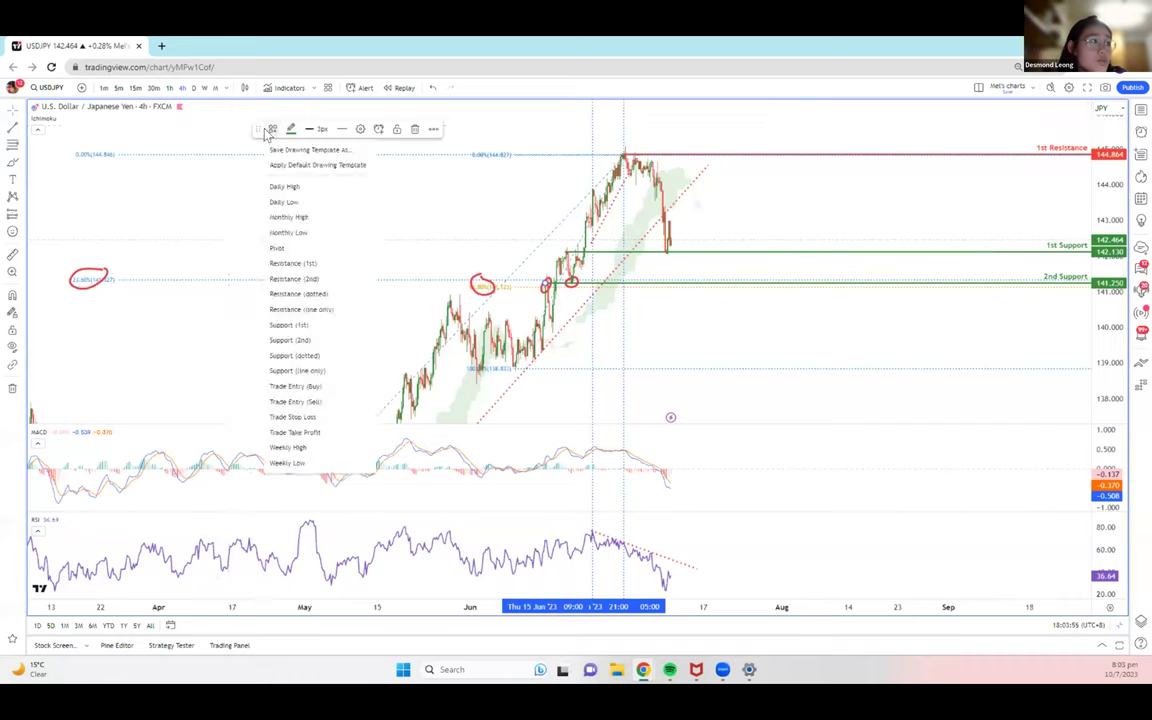
{"action": "left_click", "coordinate": [300, 432]}
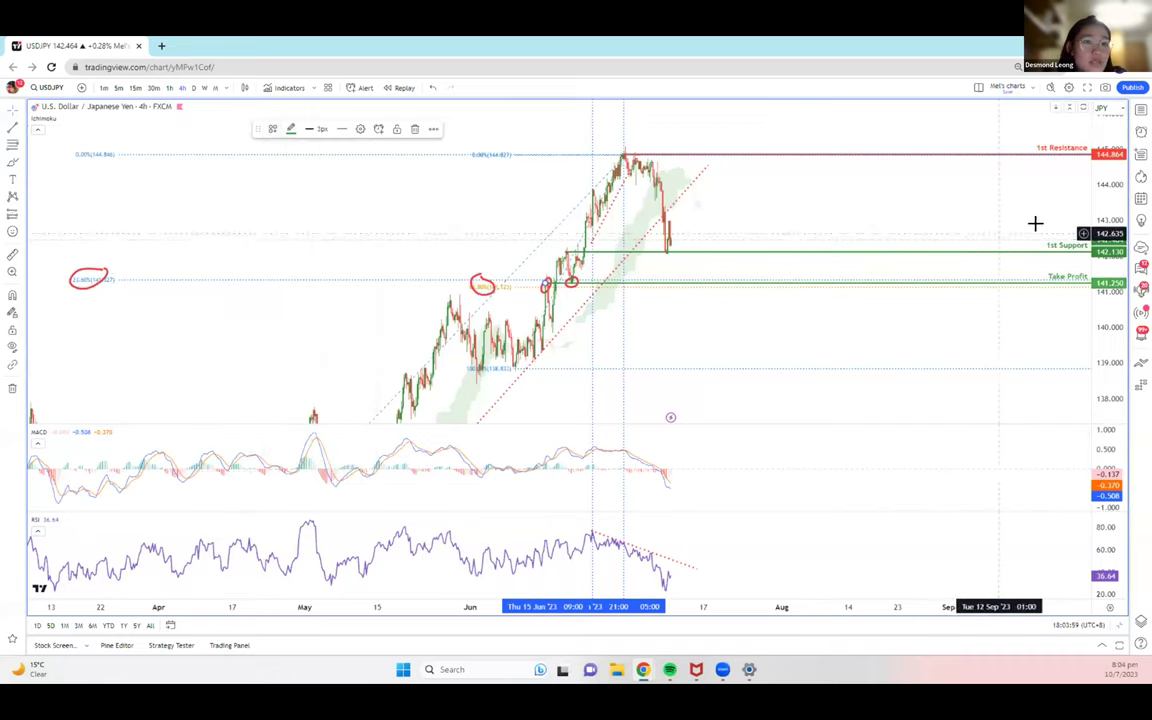
Turn the 1st Support line into a blue Sell Entry line with the Trade Entry (Sell) template
{"action": "left_click", "coordinate": [272, 129]}
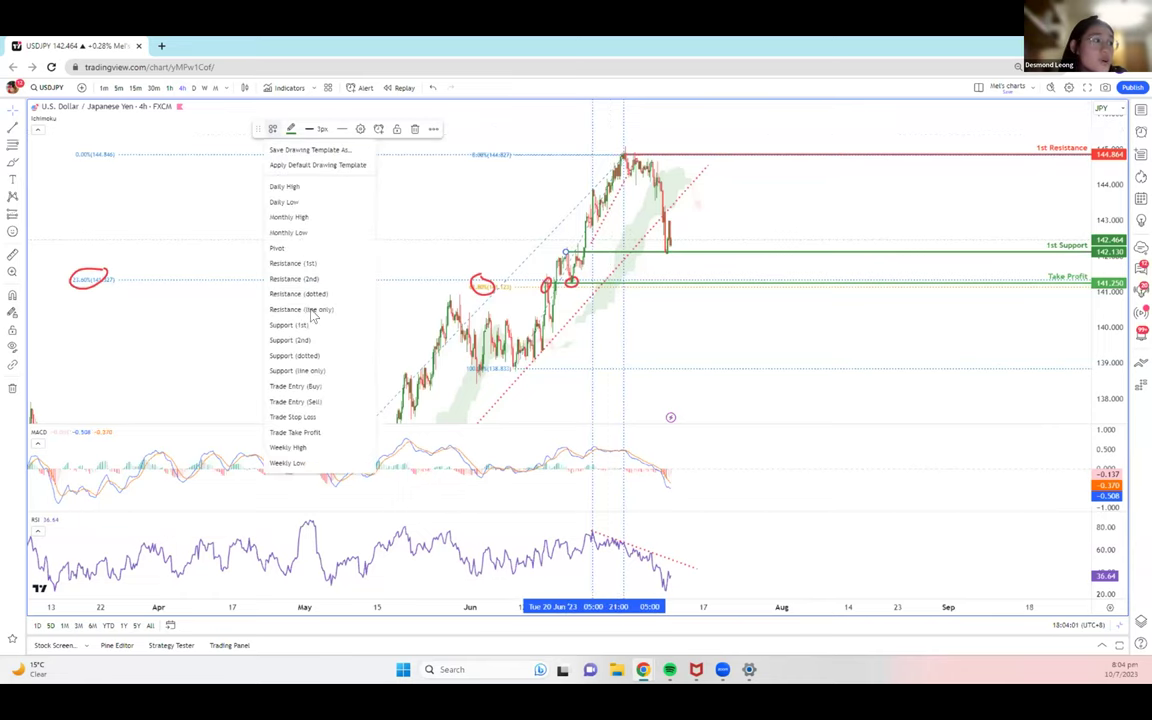
{"action": "left_click", "coordinate": [300, 400]}
{"action": "left_click_drag", "start_coordinate": [866, 309], "coordinate": [820, 311]}
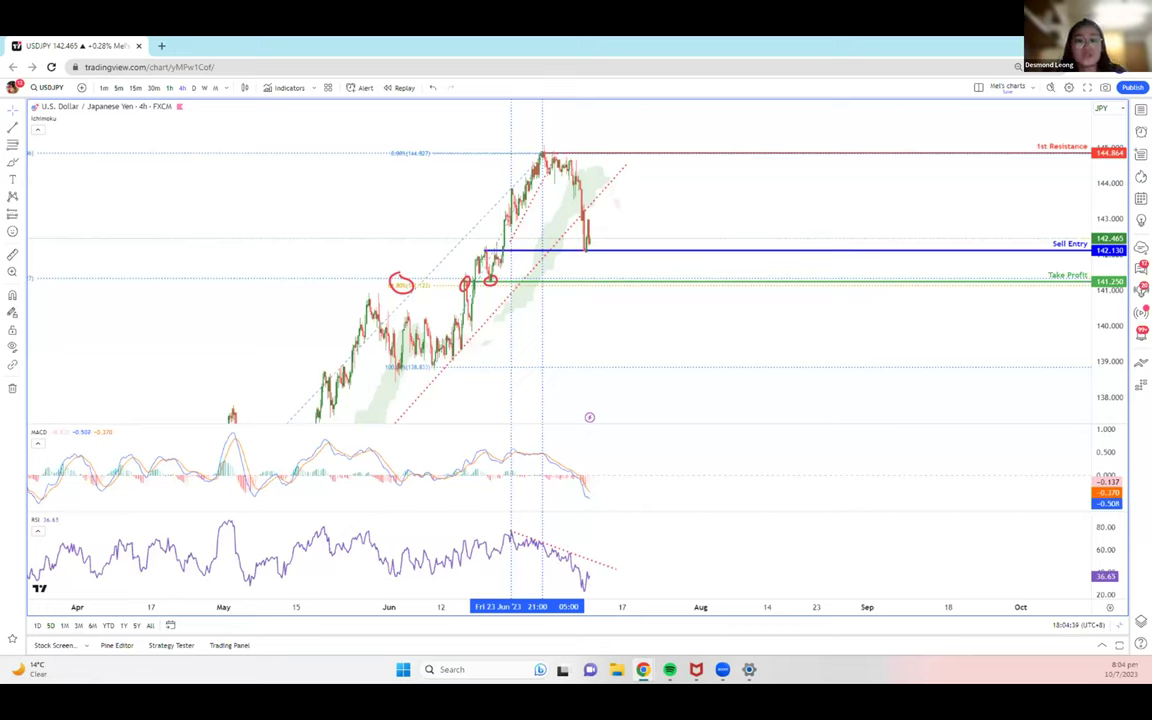
{"action": "left_click", "coordinate": [50, 87]}
Edit the symbol from USDJPY to USDCHF and open the FXCM USDCHF chart
{"action": "left_click", "coordinate": [435, 239]}
{"action": "key", "text": "BackSpace"}
{"action": "key", "text": "BackSpace"}
{"action": "key", "text": "BackSpace"}
{"action": "type", "text": "CHF"}
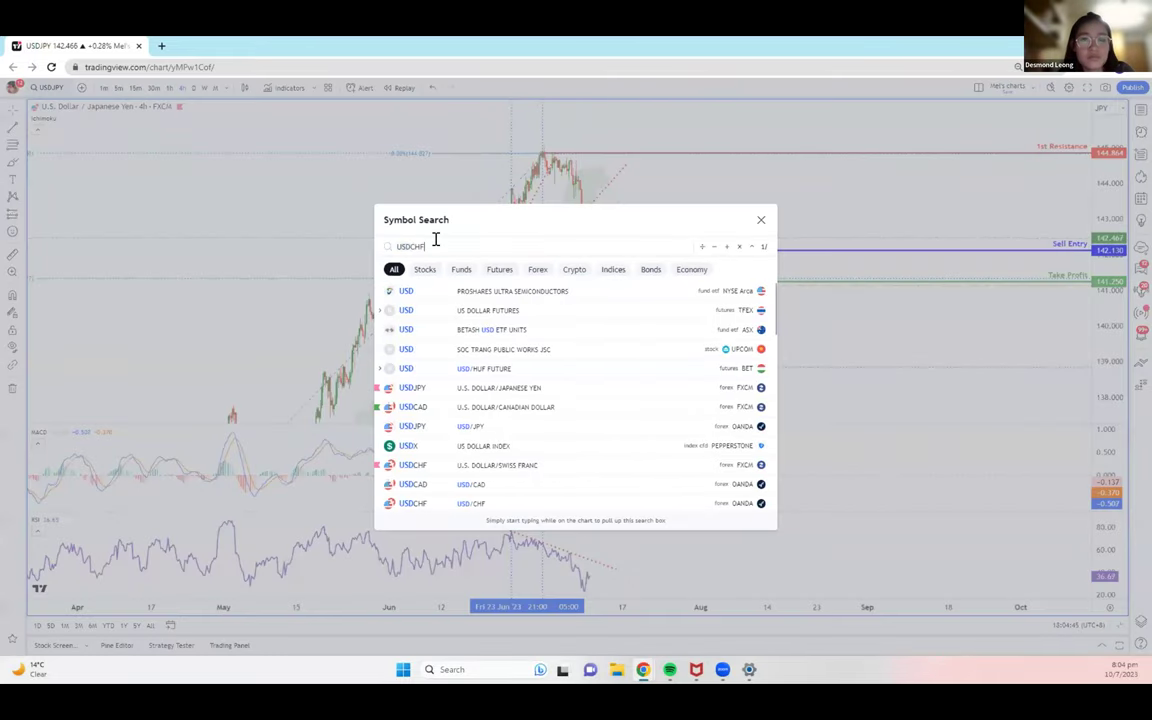
{"action": "left_click", "coordinate": [449, 294]}
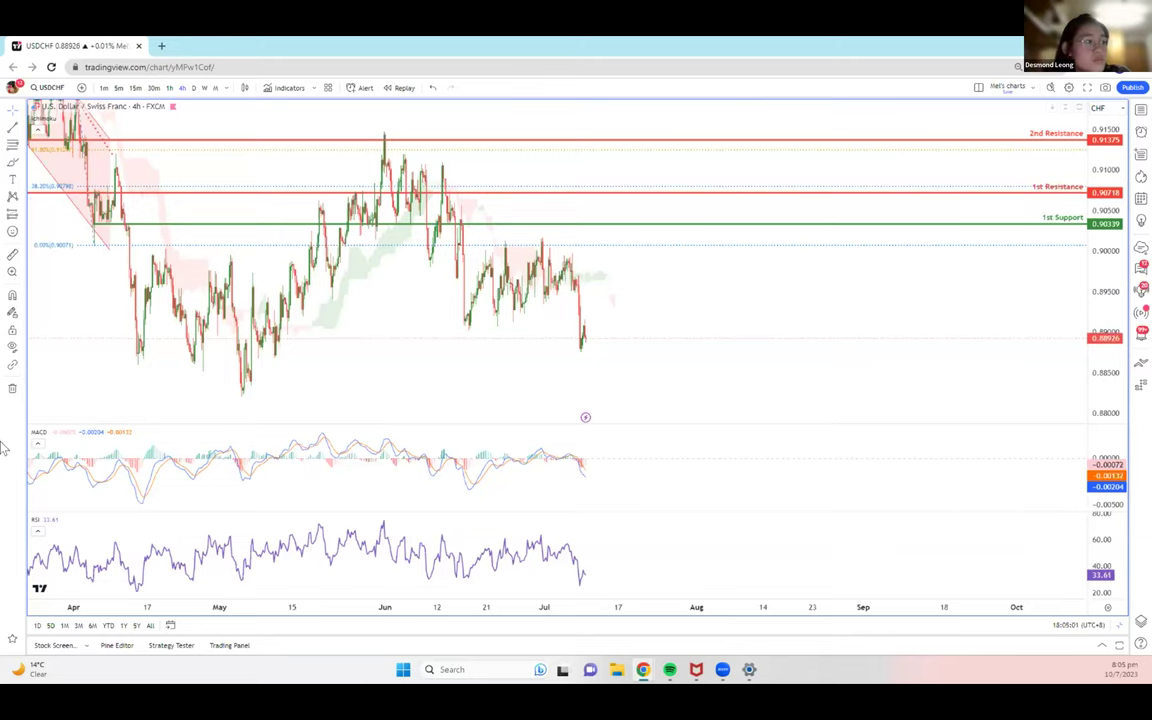
{"action": "left_click", "coordinate": [12, 388]}
Use Remove drawings & indicators to strip the support/resistance lines, MACD and RSI panes
{"action": "left_click", "coordinate": [50, 420]}
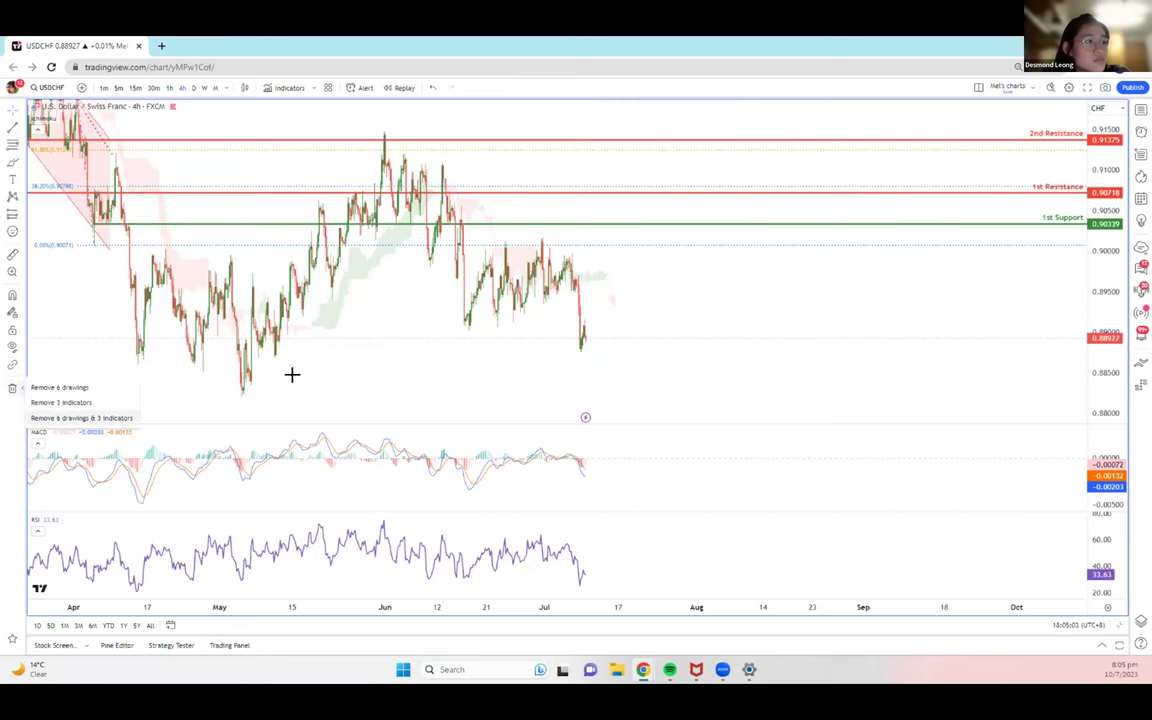
{"action": "left_click_drag", "start_coordinate": [609, 370], "coordinate": [774, 357]}
{"action": "scroll", "coordinate": [774, 357], "scroll_direction": "up", "scroll_amount": 2}
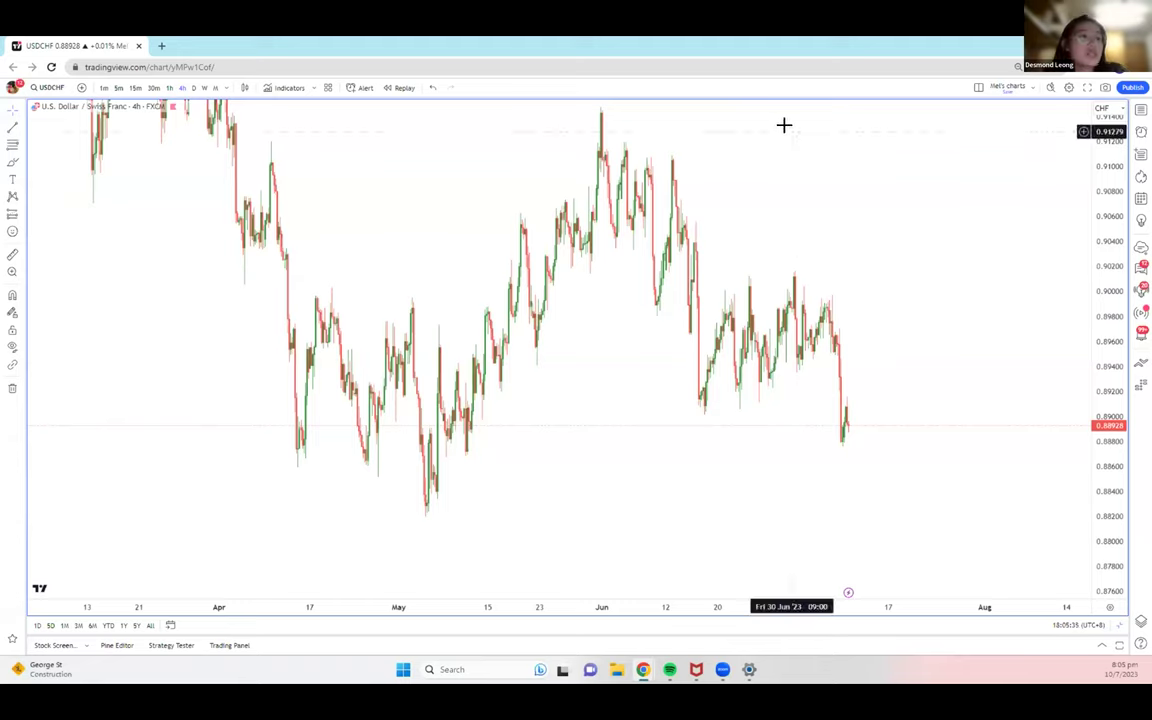
{"action": "right_click", "coordinate": [706, 263]}
View USDCHF on the weekly (1W) timeframe, then settle on the daily (1D) chart
{"action": "left_click", "coordinate": [343, 150]}
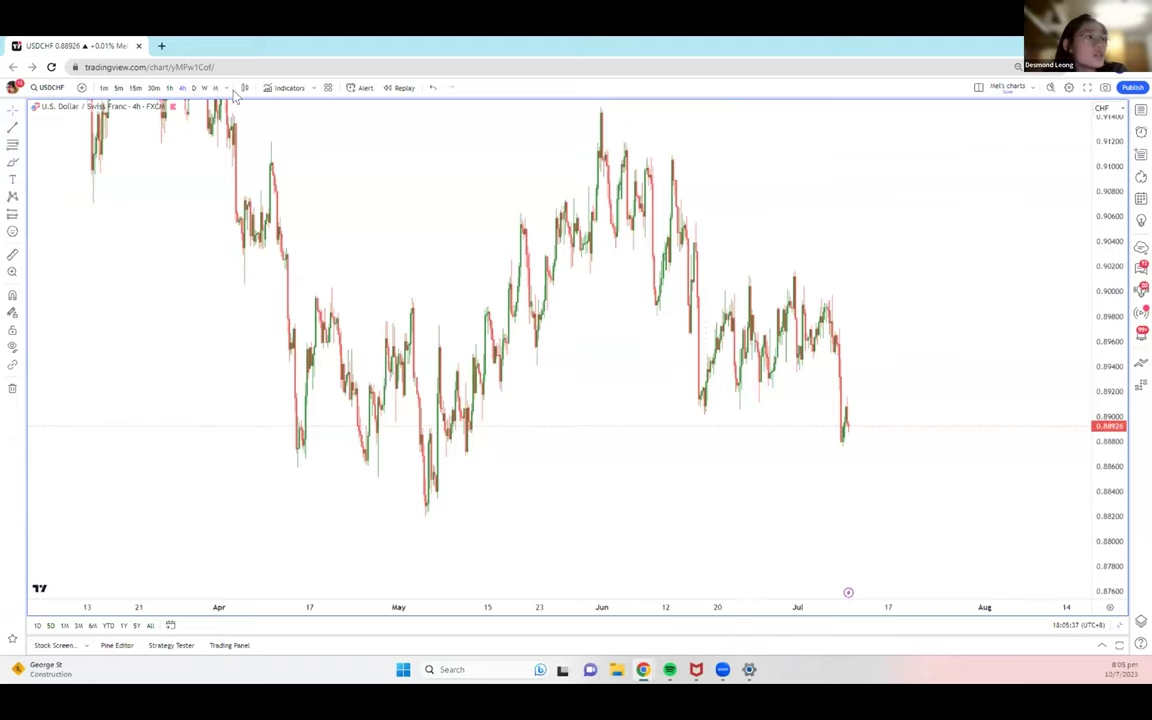
{"action": "type", "text": "1W"}
{"action": "key", "text": "Return"}
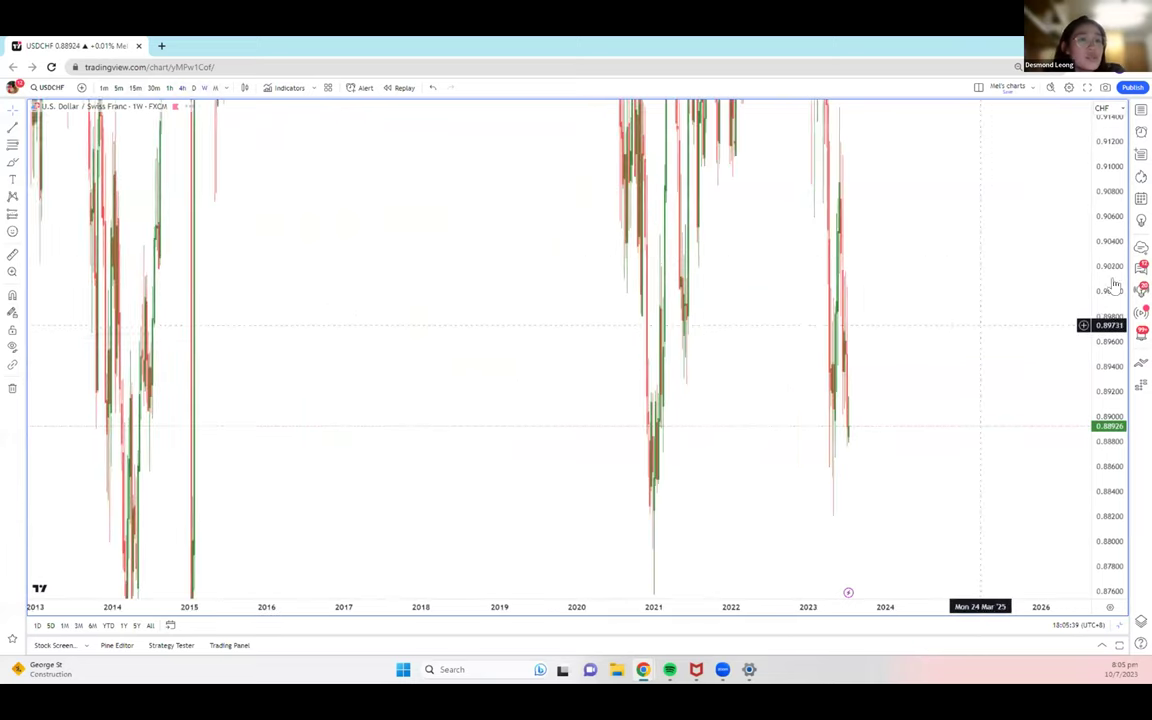
{"action": "scroll", "coordinate": [789, 321], "scroll_direction": "up", "scroll_amount": 3}
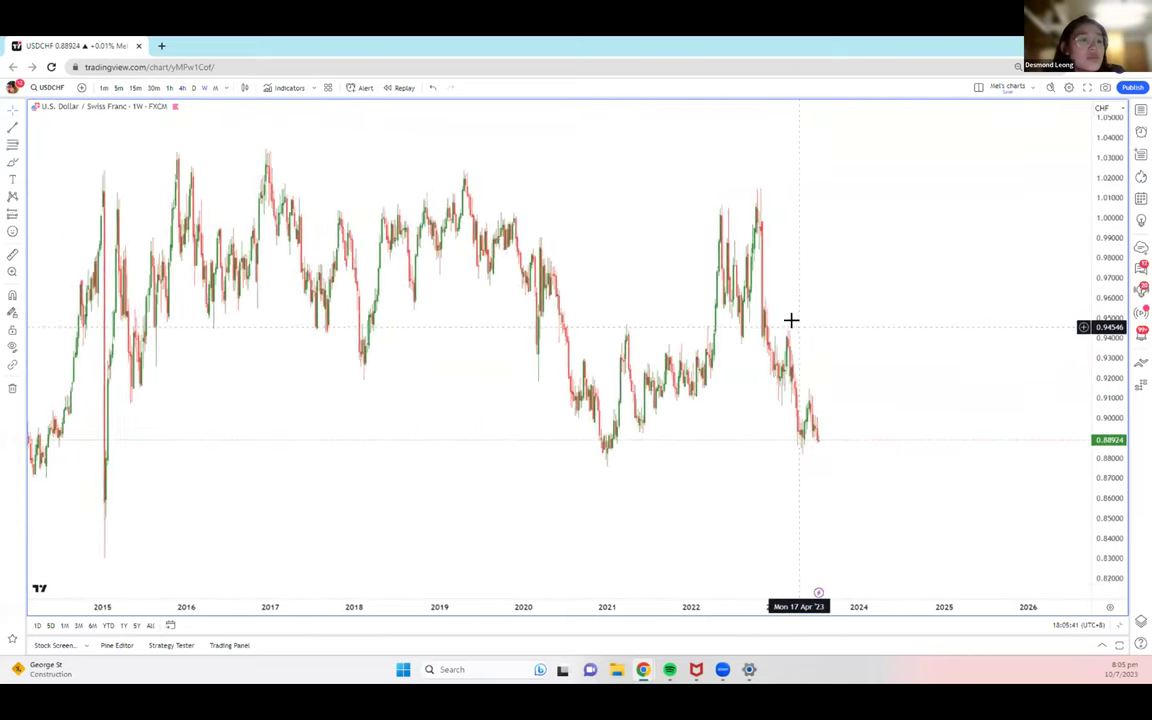
{"action": "left_click", "coordinate": [194, 87]}
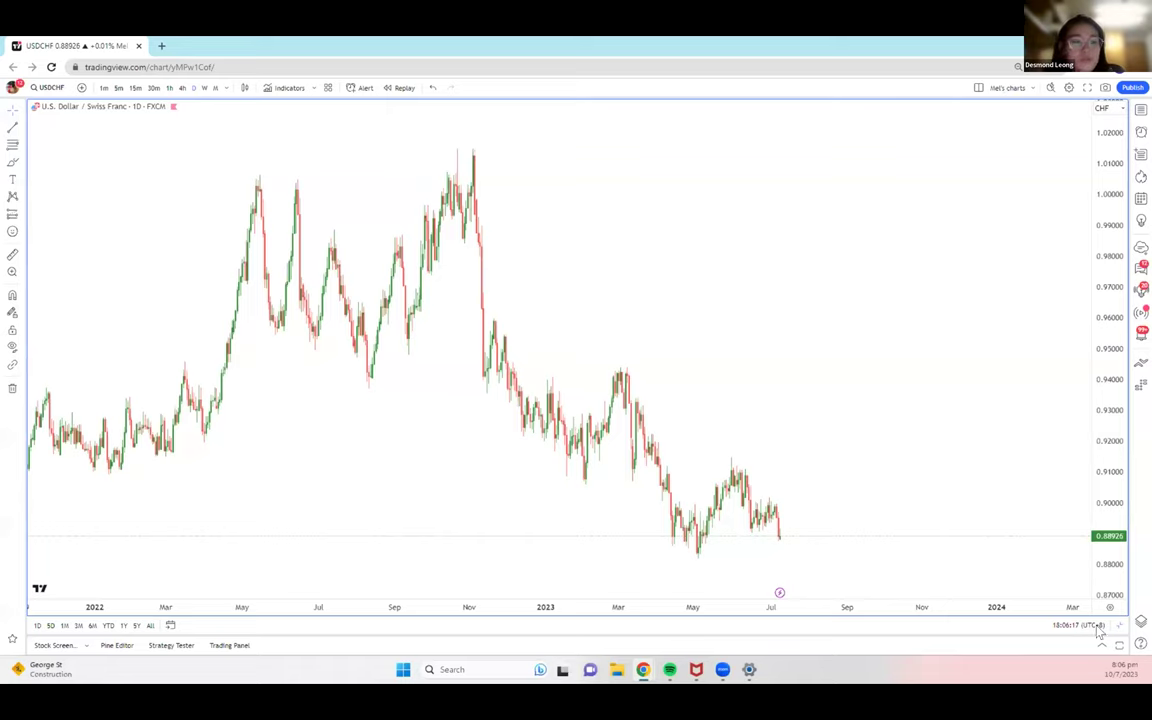
{"action": "left_click_drag", "start_coordinate": [830, 368], "coordinate": [694, 328]}
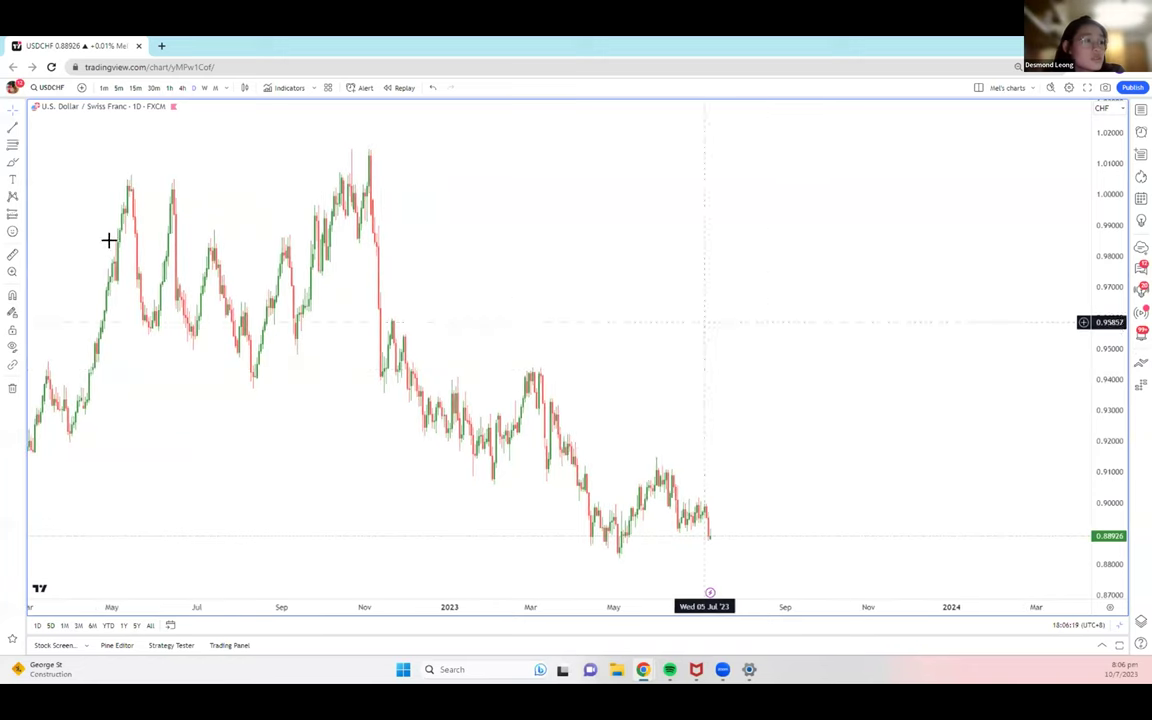
Delete the dotted trend line drawn from the late-2022 peak
{"action": "left_click", "coordinate": [367, 155]}
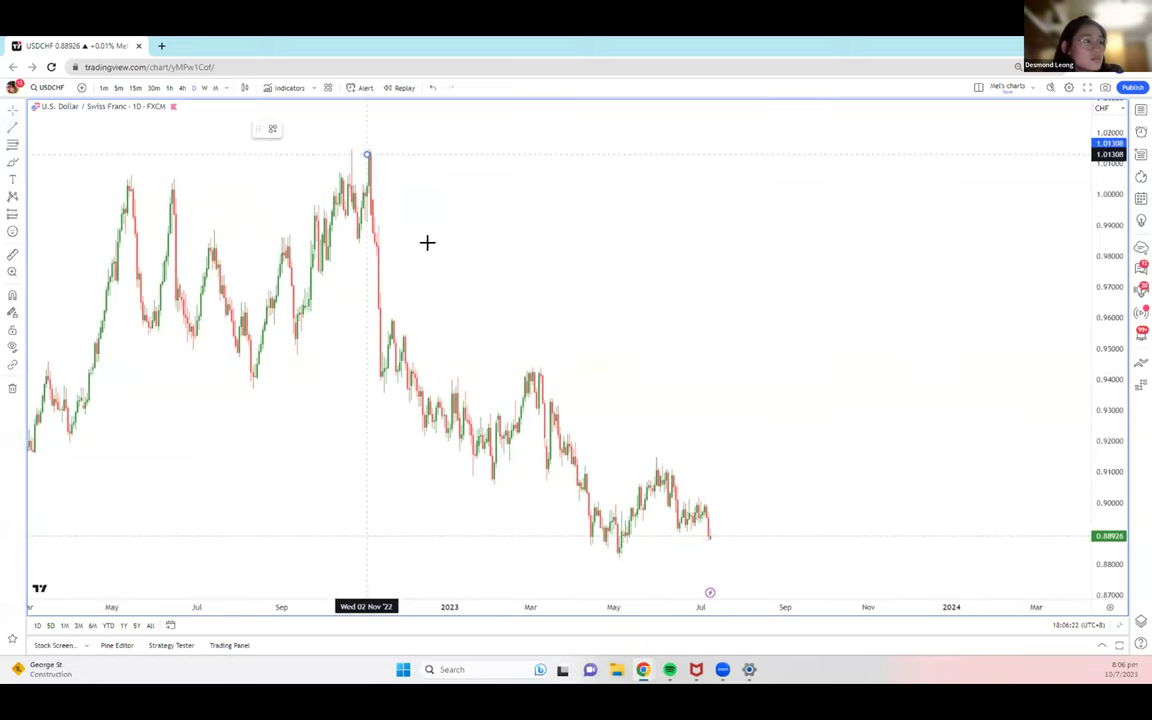
{"action": "left_click", "coordinate": [750, 553]}
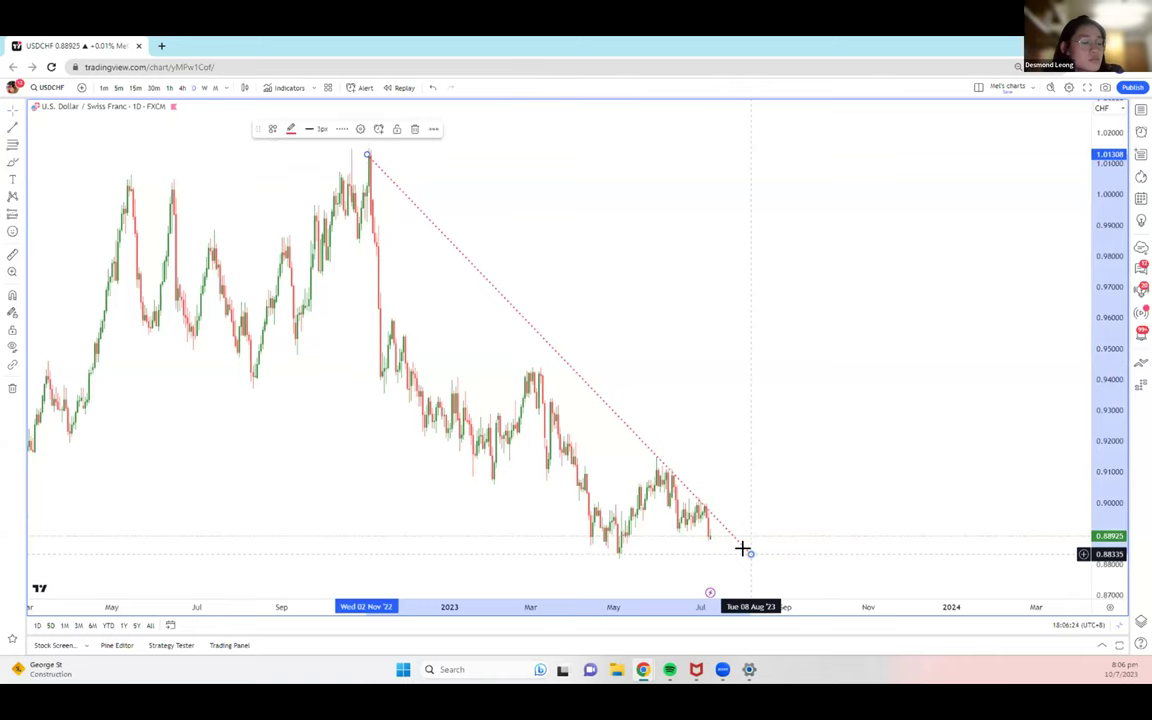
{"action": "left_click", "coordinate": [414, 129]}
{"action": "scroll", "coordinate": [863, 280], "scroll_direction": "down", "scroll_amount": 2}
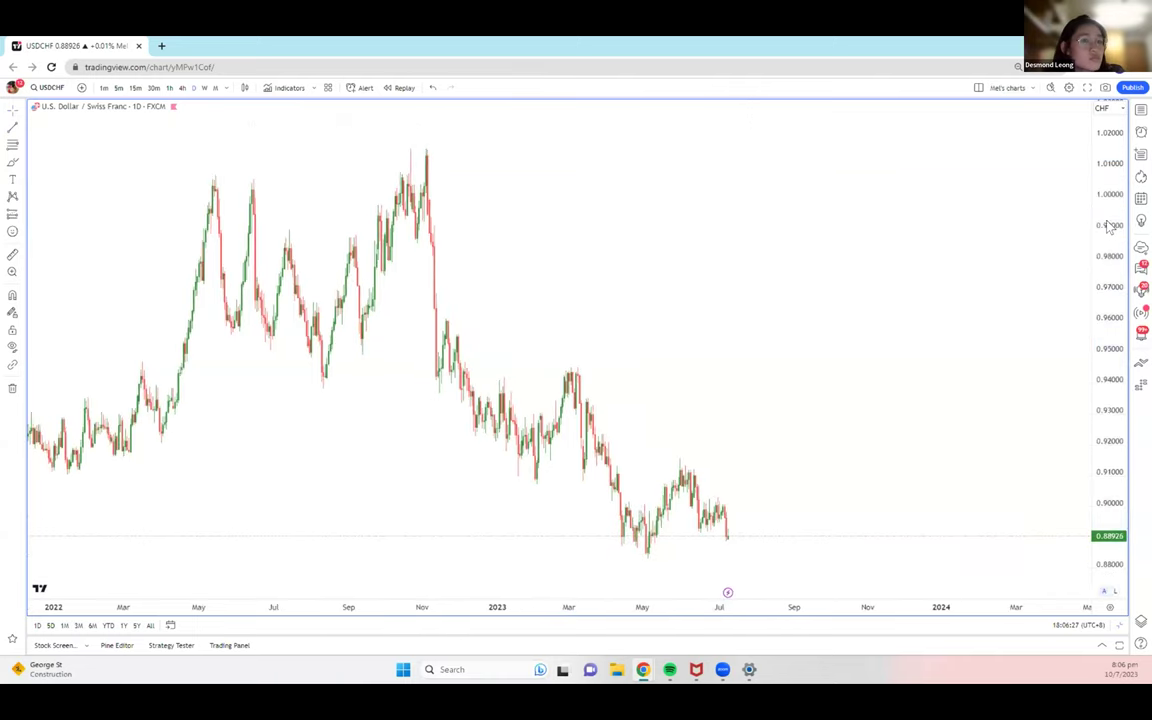
Draw a parallel channel from the Nov '22 peak toward Sep '23, enclosing price below
{"action": "left_click", "coordinate": [20, 126]}
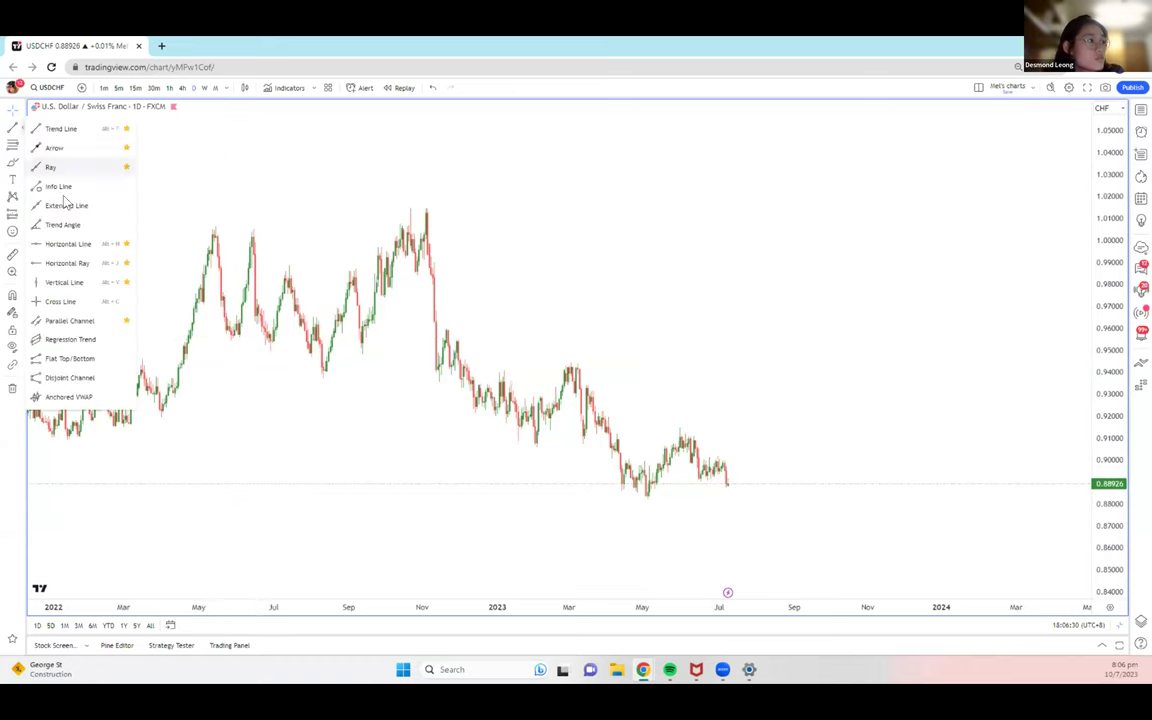
{"action": "left_click", "coordinate": [50, 320]}
{"action": "left_click", "coordinate": [427, 213]}
{"action": "left_click", "coordinate": [805, 532]}
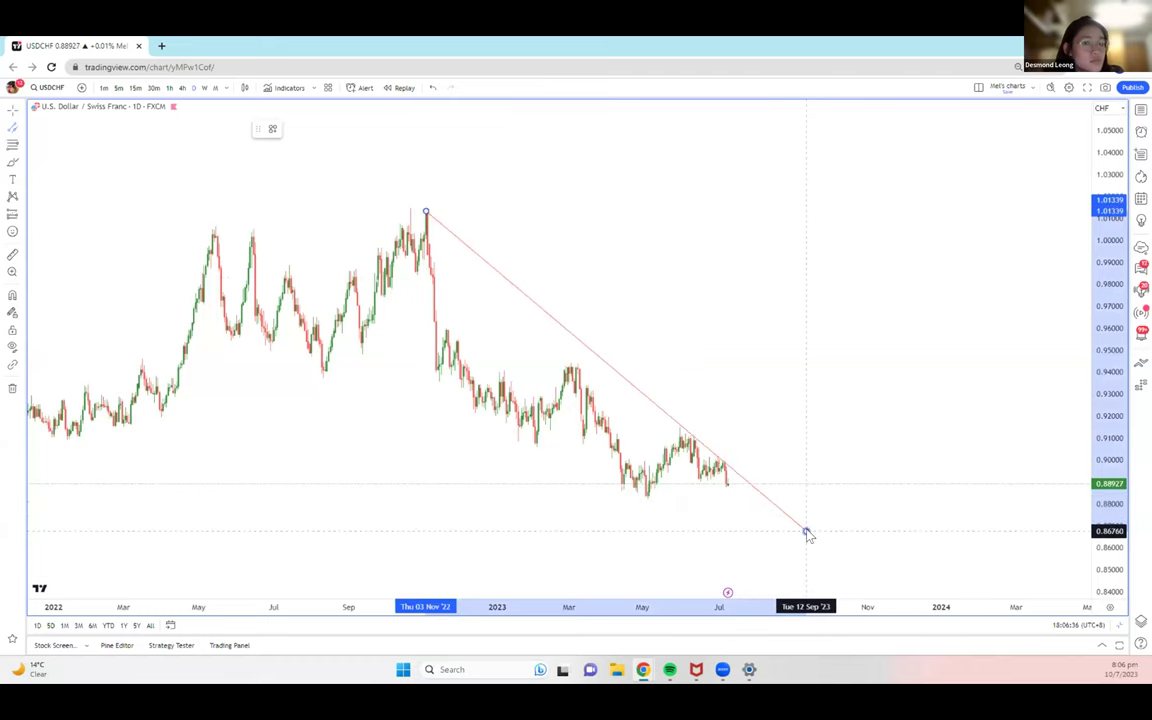
{"action": "left_click", "coordinate": [585, 504]}
{"action": "left_click_drag", "start_coordinate": [1118, 375], "coordinate": [1121, 412]}
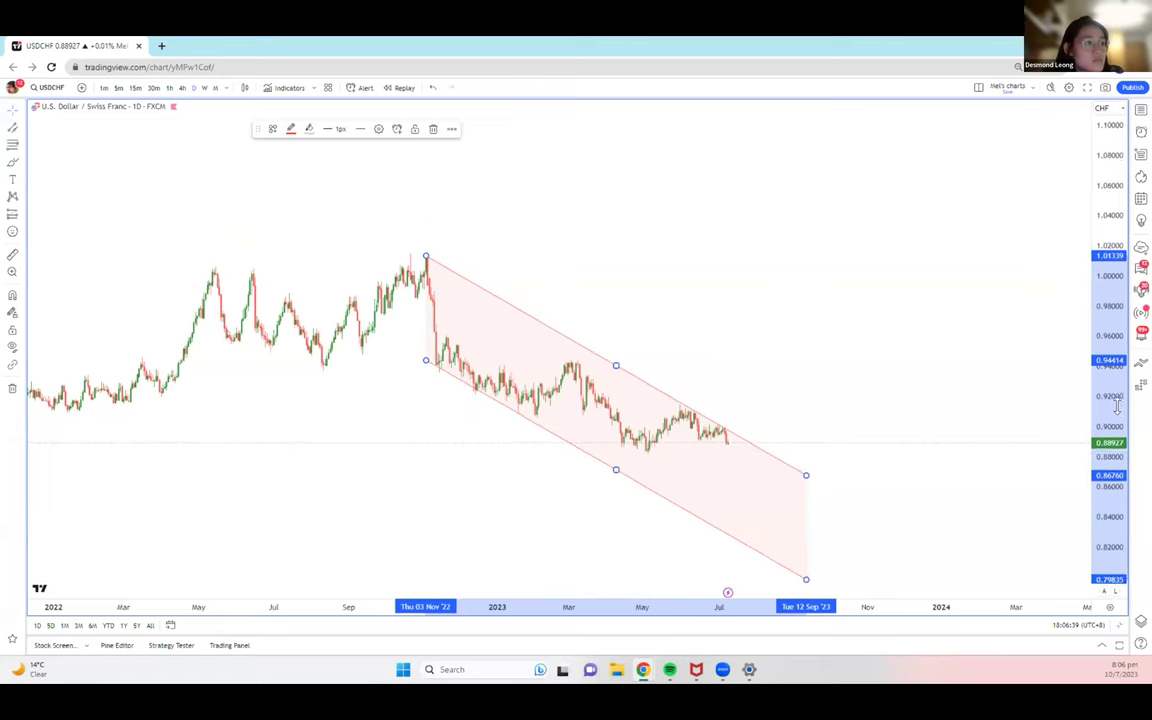
{"action": "left_click", "coordinate": [756, 414]}
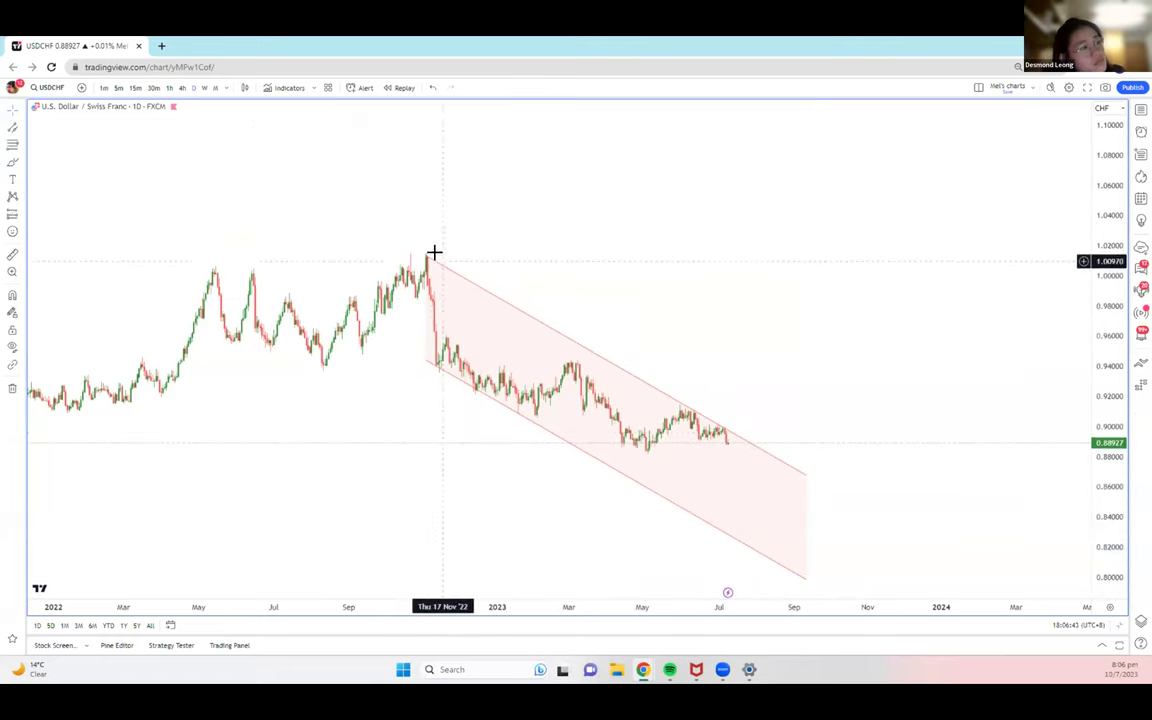
Fine-tune the channel's start and right-end anchors and compress the price scale
{"action": "mouse_move", "coordinate": [417, 249]}
{"action": "left_mouse_down"}
{"action": "mouse_move", "coordinate": [397, 234]}
{"action": "mouse_move", "coordinate": [352, 233]}
{"action": "left_mouse_up"}
{"action": "mouse_move", "coordinate": [805, 580]}
{"action": "left_mouse_down"}
{"action": "mouse_move", "coordinate": [814, 545]}
{"action": "mouse_move", "coordinate": [795, 584]}
{"action": "mouse_move", "coordinate": [810, 580]}
{"action": "left_mouse_up"}
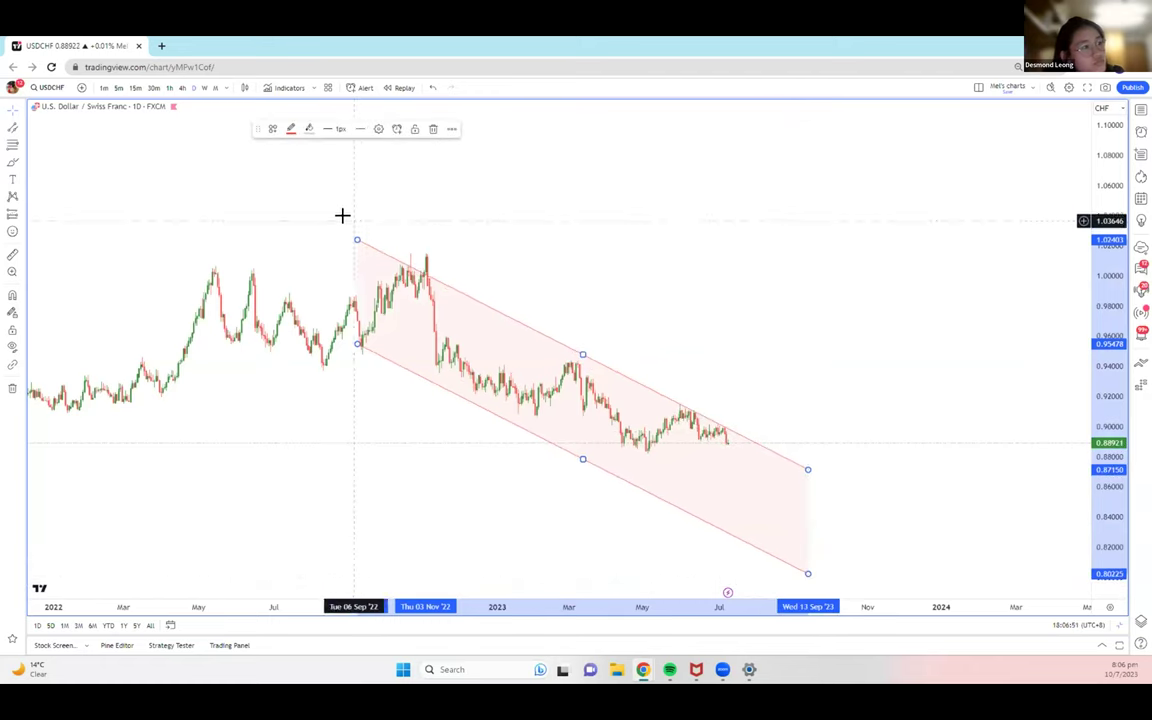
{"action": "left_click_drag", "start_coordinate": [357, 240], "coordinate": [398, 245]}
{"action": "left_click", "coordinate": [944, 337]}
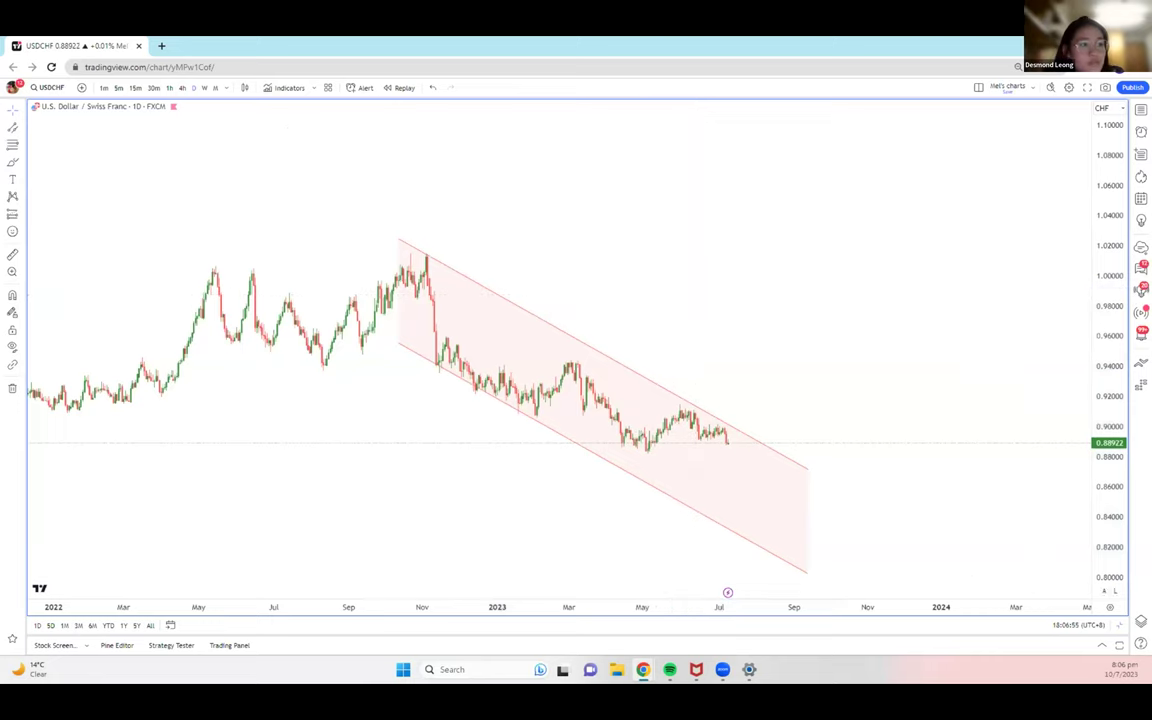
{"action": "left_click", "coordinate": [594, 349]}
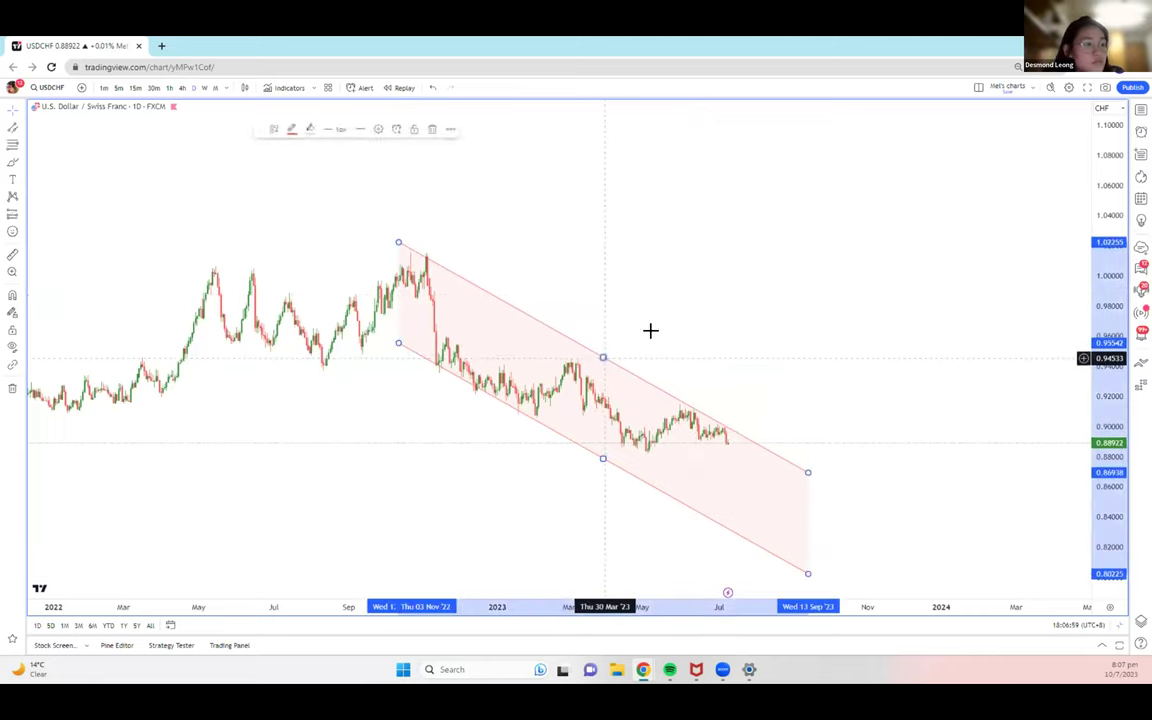
{"action": "left_click", "coordinate": [1099, 260]}
{"action": "left_click_drag", "start_coordinate": [1100, 257], "coordinate": [1100, 378]}
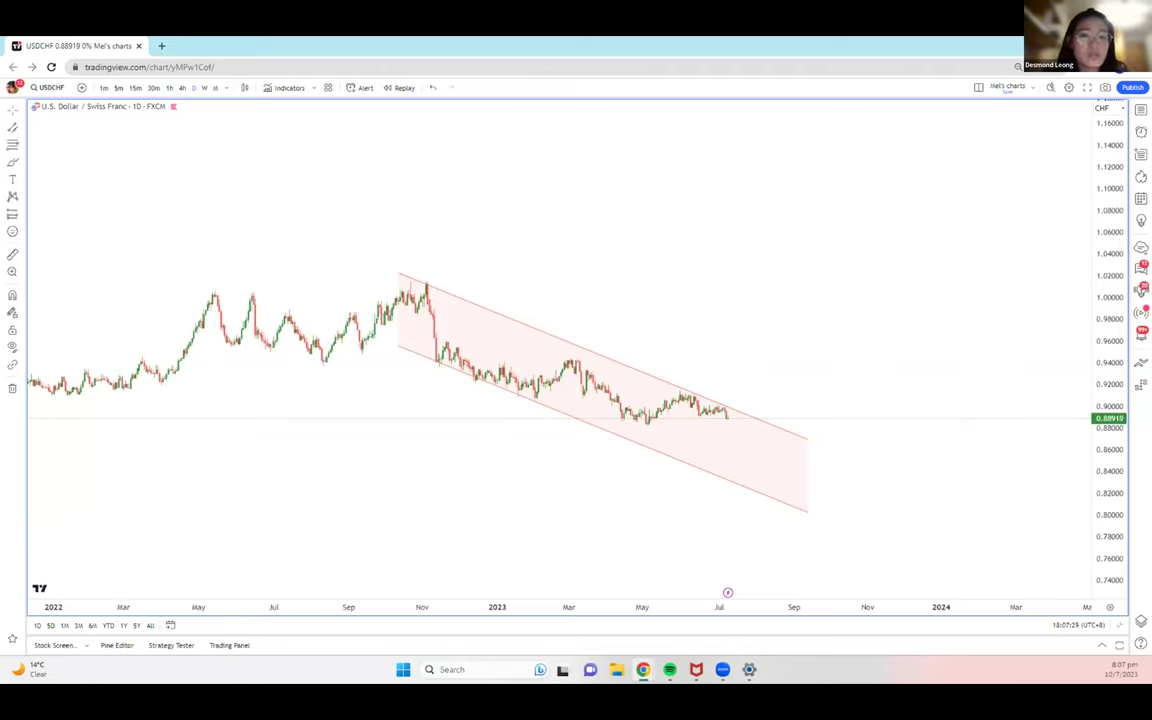
Open theforexarmy.com in a new tab and open its Fibonacci Retracement guide
{"action": "key", "text": "ctrl+t"}
{"action": "type", "text": "theforexarmy.com"}
{"action": "key", "text": "Return"}
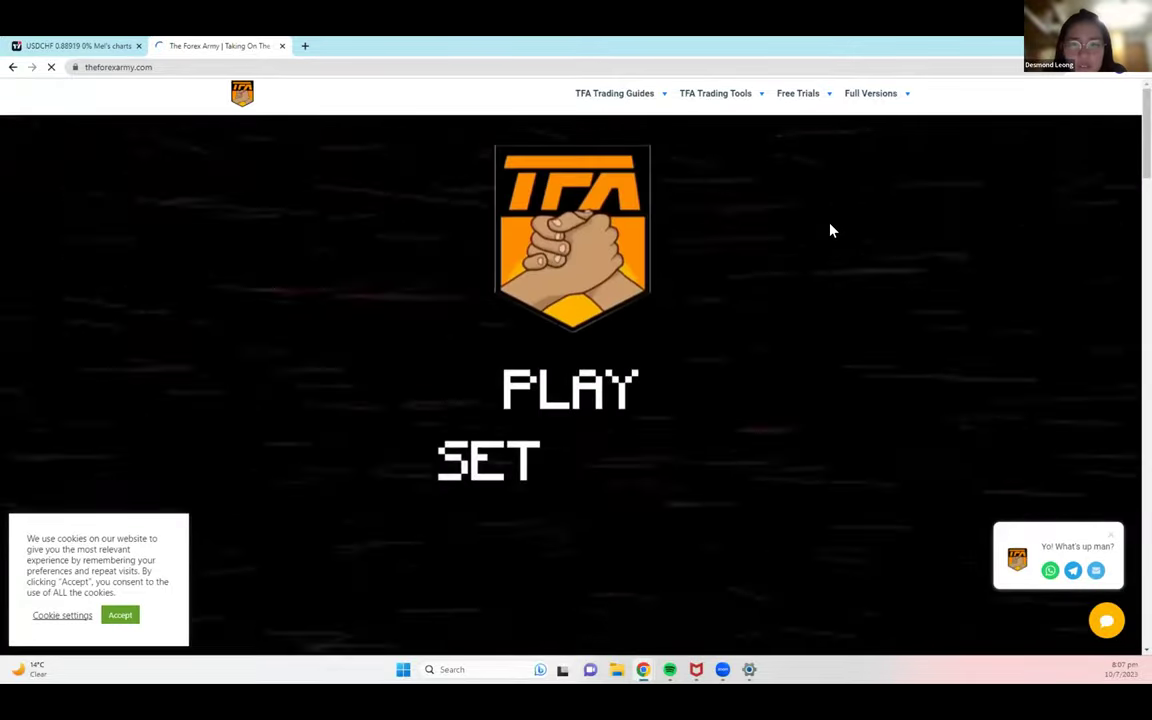
{"action": "left_click", "coordinate": [585, 393]}
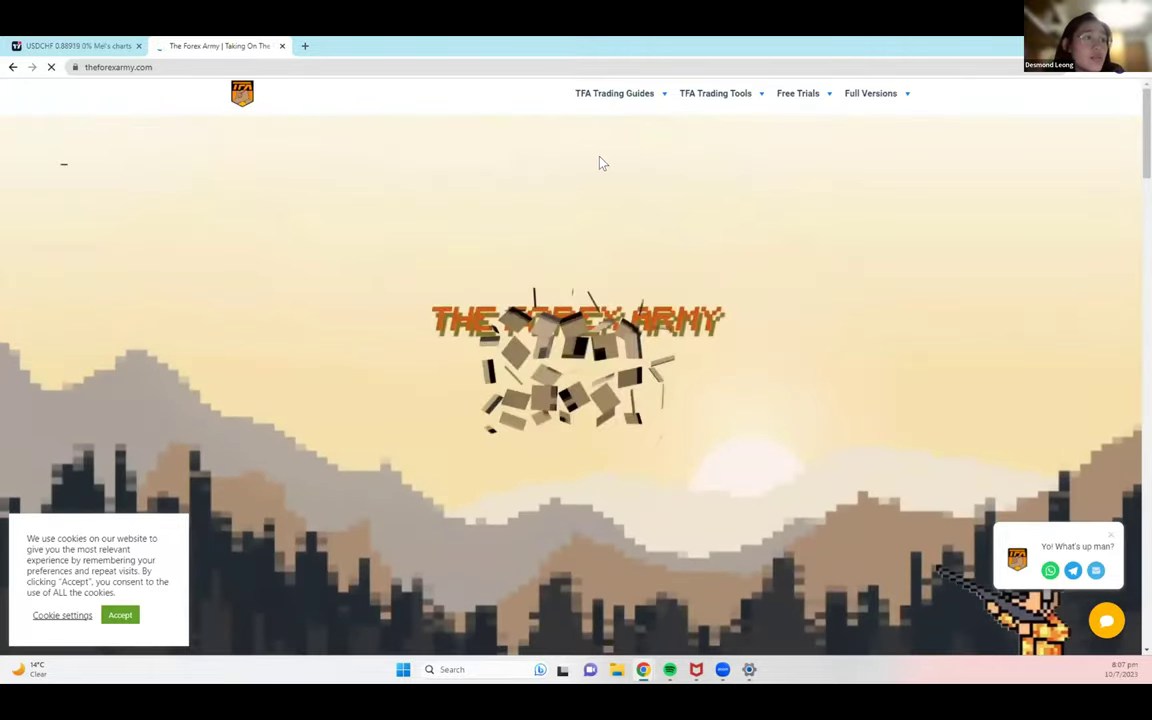
{"action": "mouse_move", "coordinate": [618, 95]}
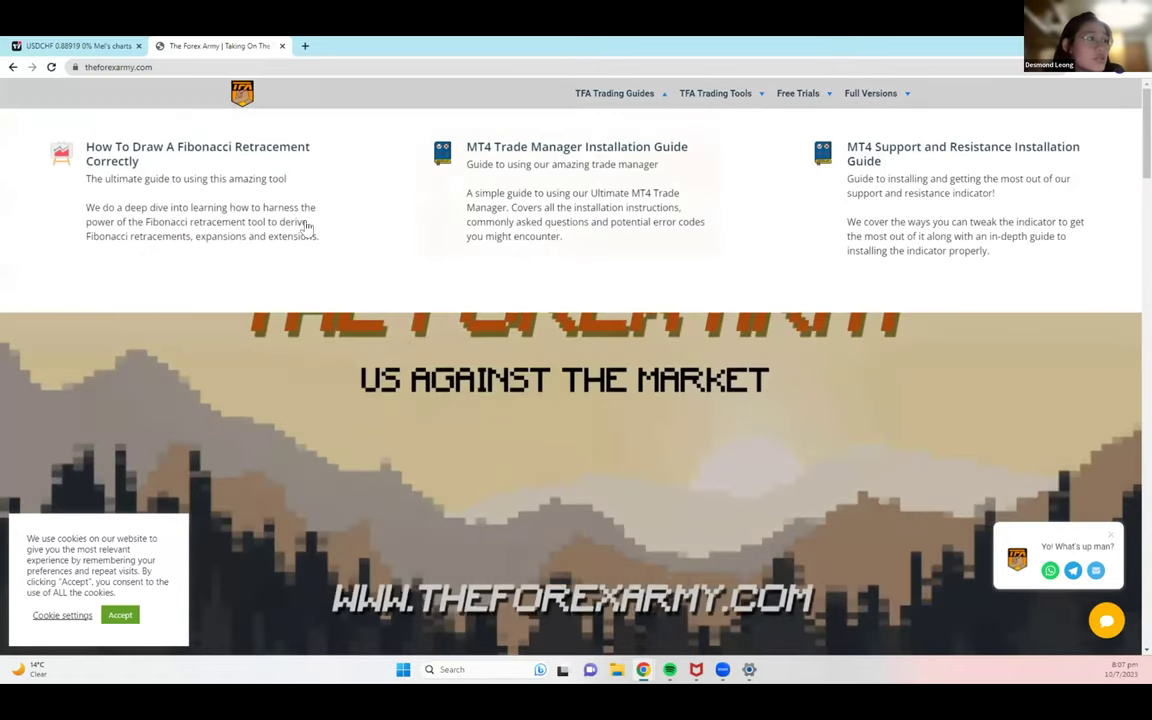
{"action": "left_click", "coordinate": [251, 195]}
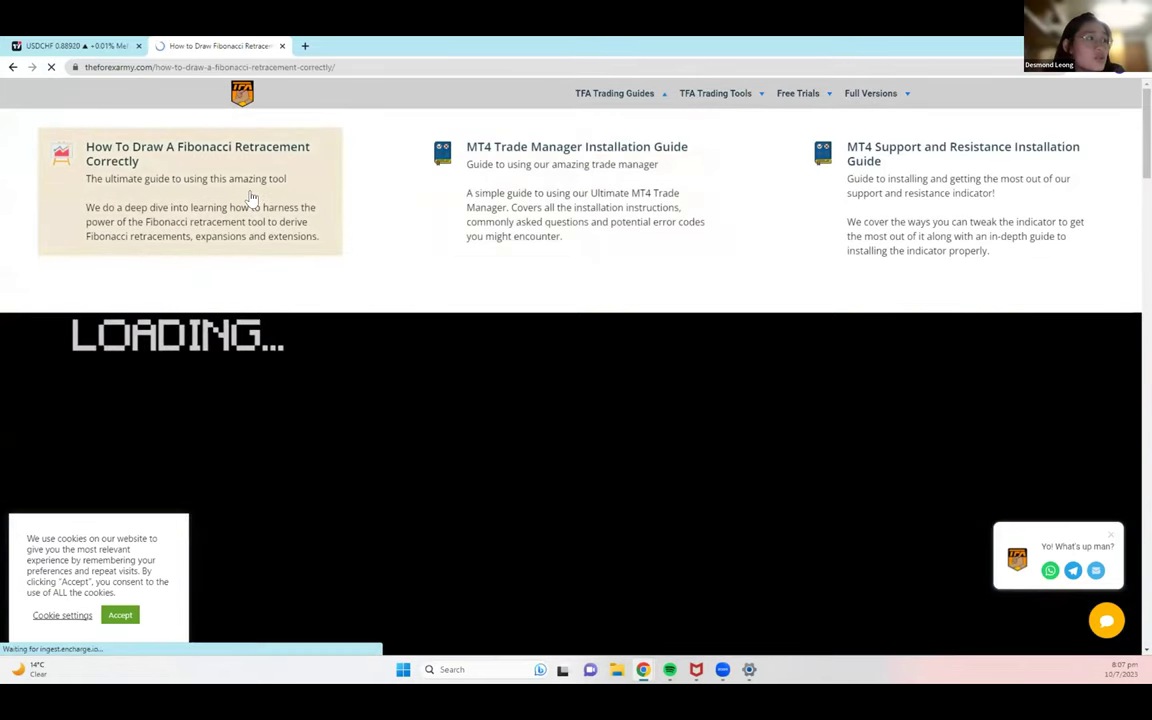
Read through the Fibonacci guide down to its stop-loss and take-profit trade-management section
{"action": "scroll", "coordinate": [490, 393], "scroll_direction": "down", "scroll_amount": 1}
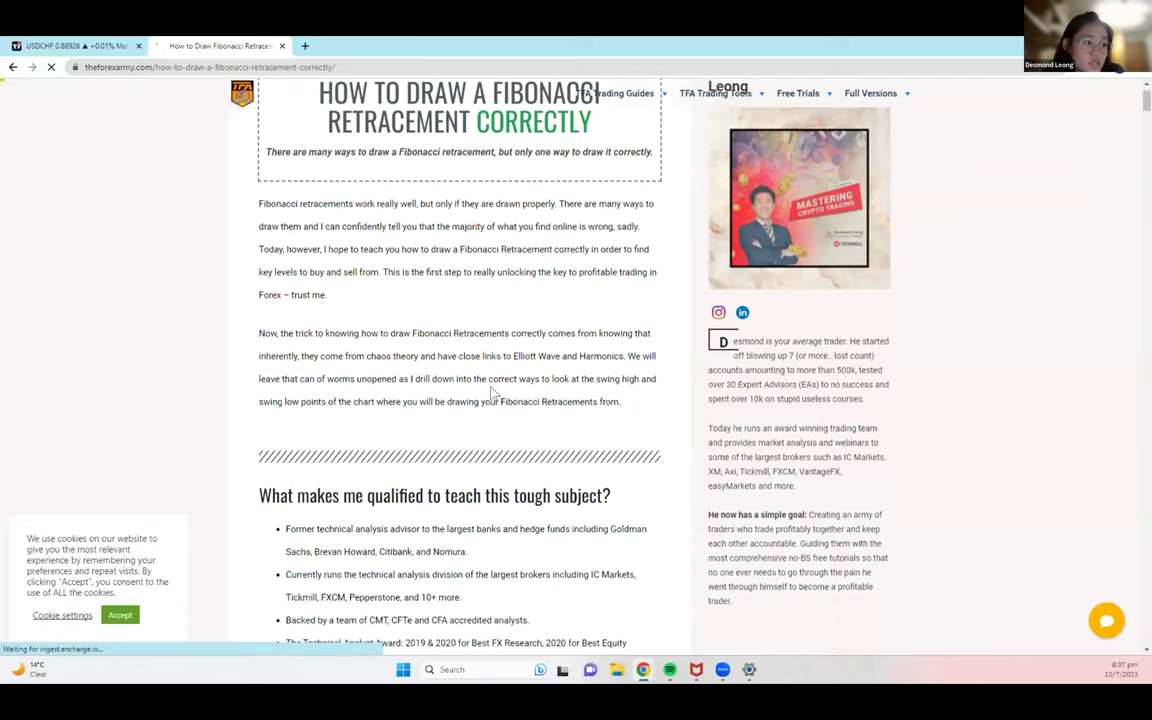
{"action": "scroll", "coordinate": [490, 393], "scroll_direction": "down", "scroll_amount": 3}
{"action": "scroll", "coordinate": [490, 393], "scroll_direction": "down", "scroll_amount": 15}
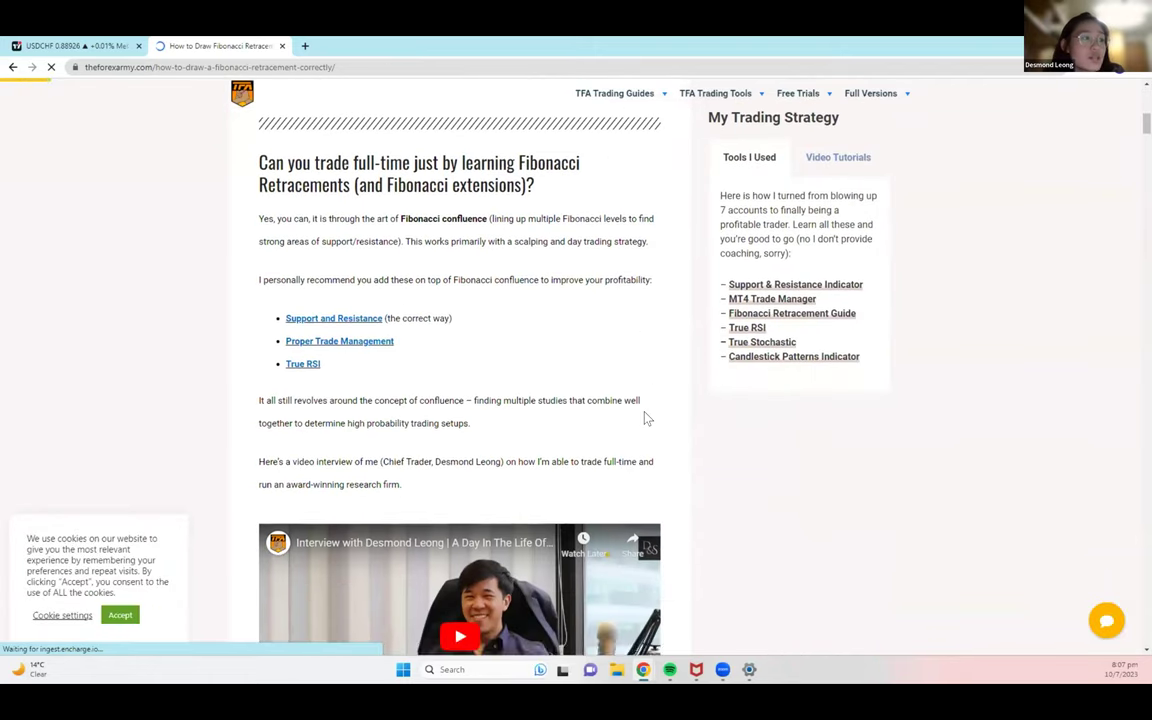
{"action": "scroll", "coordinate": [631, 441], "scroll_direction": "down", "scroll_amount": 5}
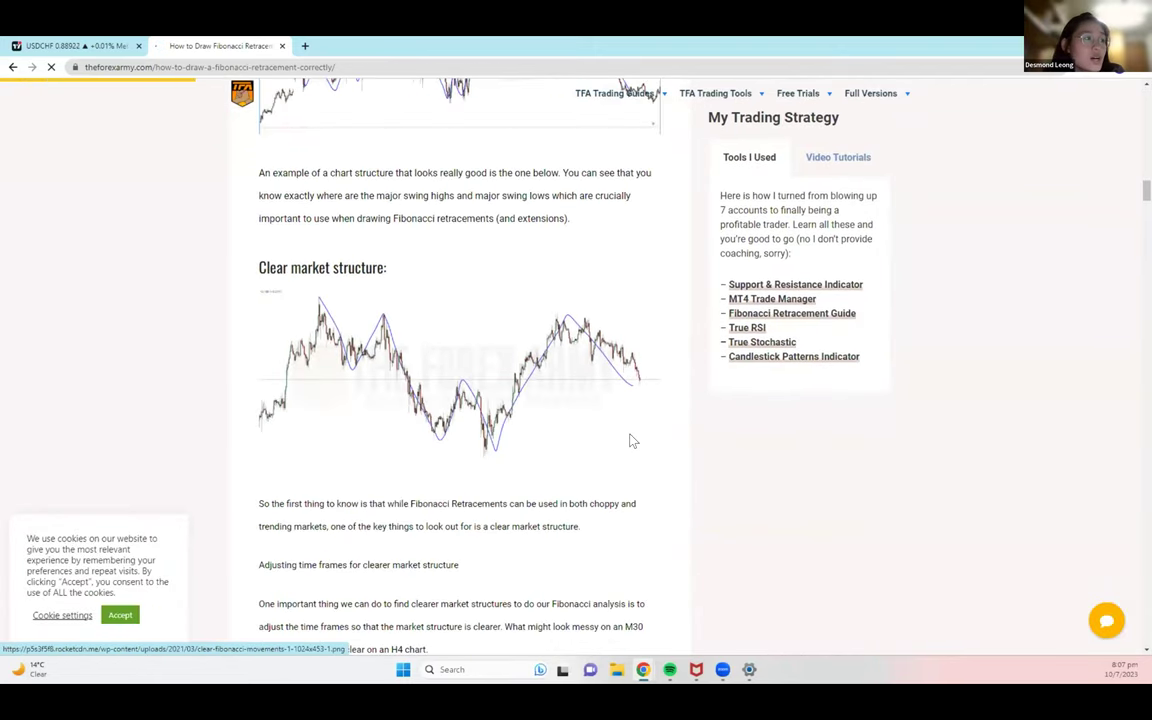
{"action": "scroll", "coordinate": [631, 441], "scroll_direction": "down", "scroll_amount": 15}
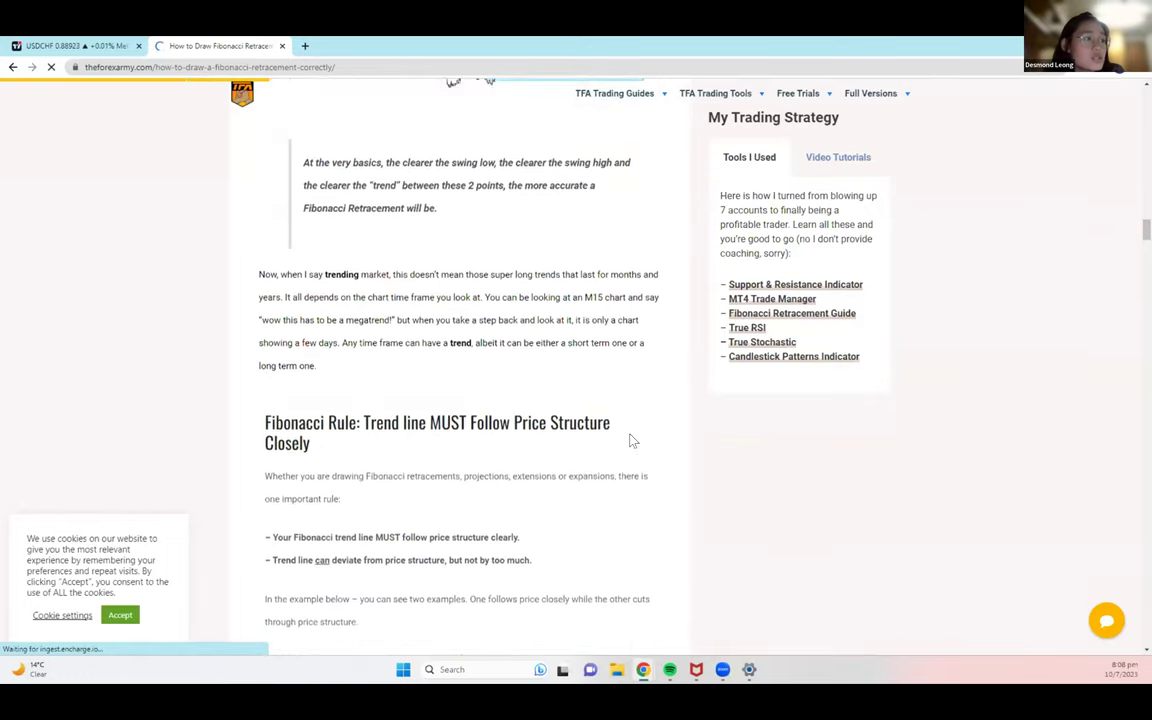
{"action": "scroll", "coordinate": [630, 440], "scroll_direction": "down", "scroll_amount": 8}
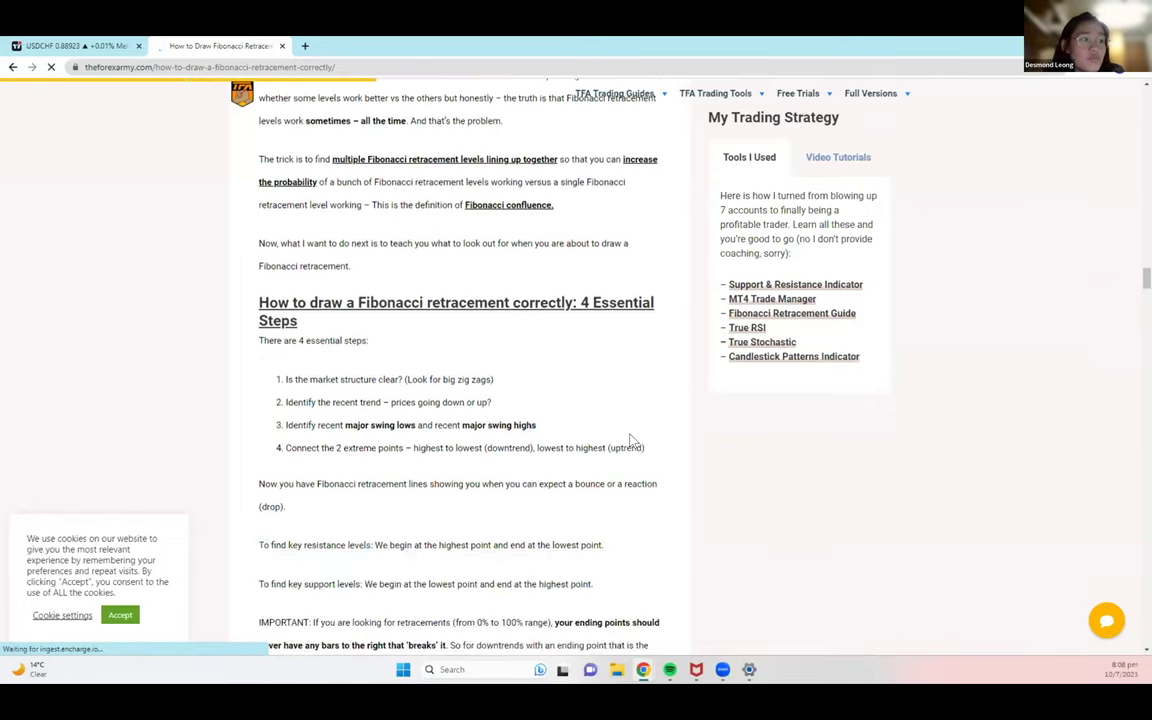
{"action": "scroll", "coordinate": [630, 440], "scroll_direction": "up", "scroll_amount": 5}
{"action": "scroll", "coordinate": [630, 440], "scroll_direction": "up", "scroll_amount": 2}
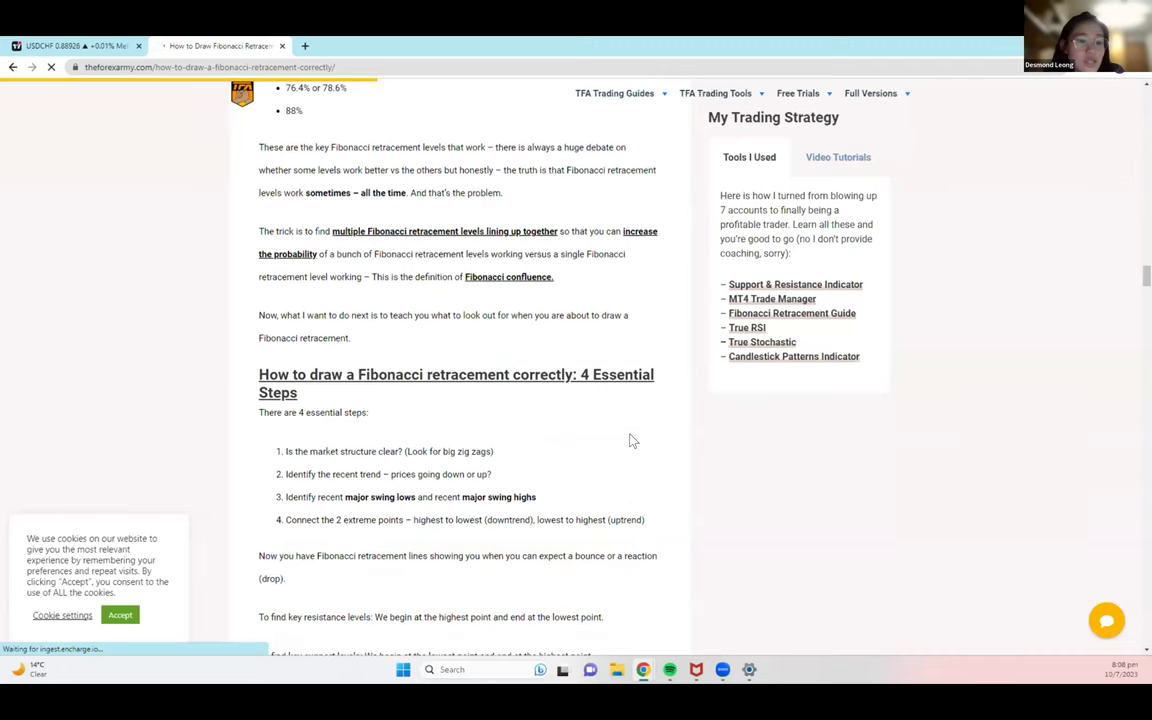
{"action": "scroll", "coordinate": [630, 440], "scroll_direction": "up", "scroll_amount": 1}
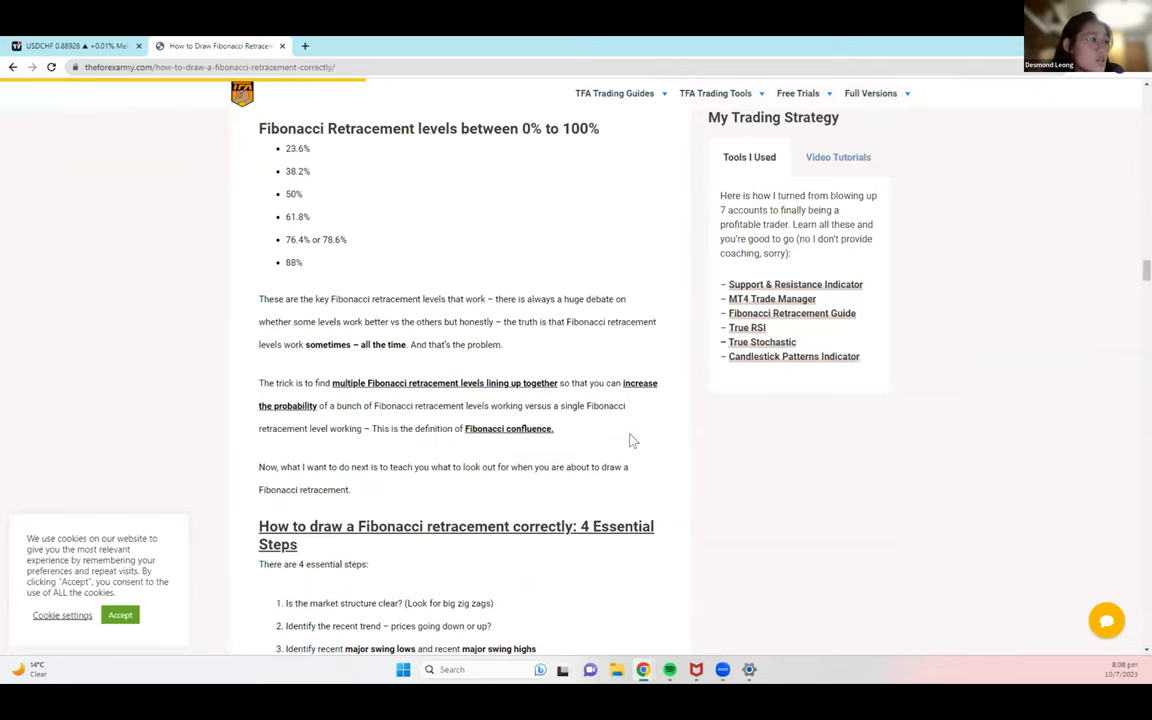
{"action": "scroll", "coordinate": [630, 440], "scroll_direction": "down", "scroll_amount": 15}
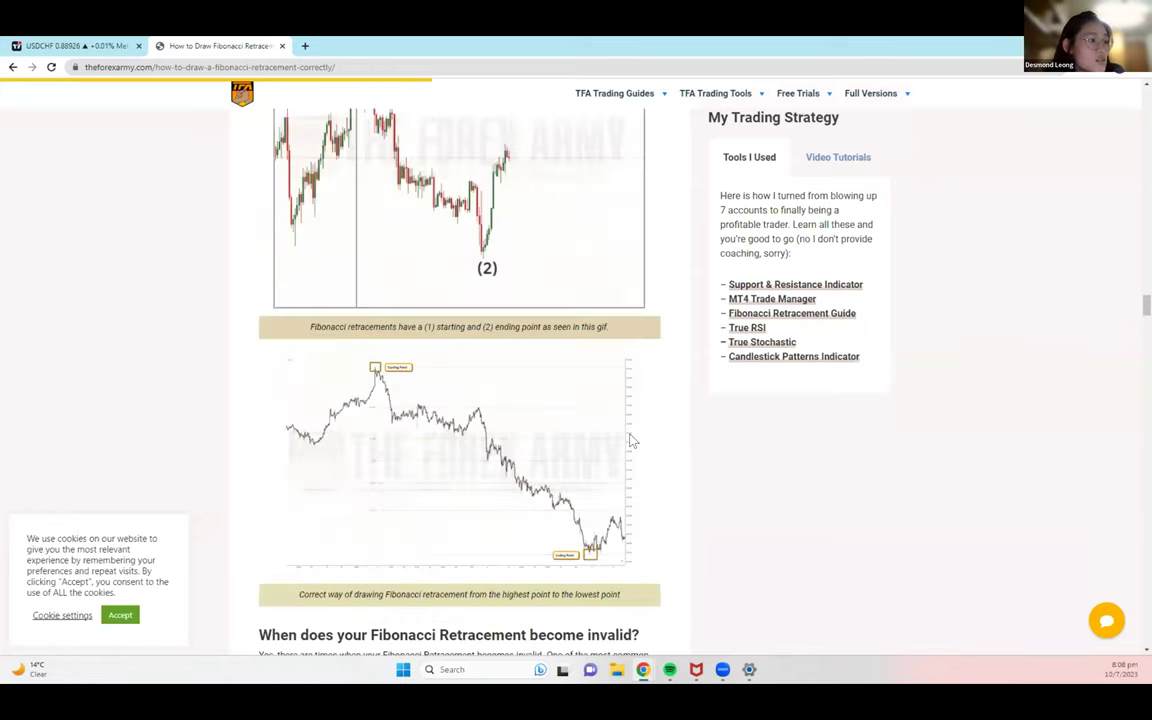
{"action": "scroll", "coordinate": [628, 431], "scroll_direction": "down", "scroll_amount": 10}
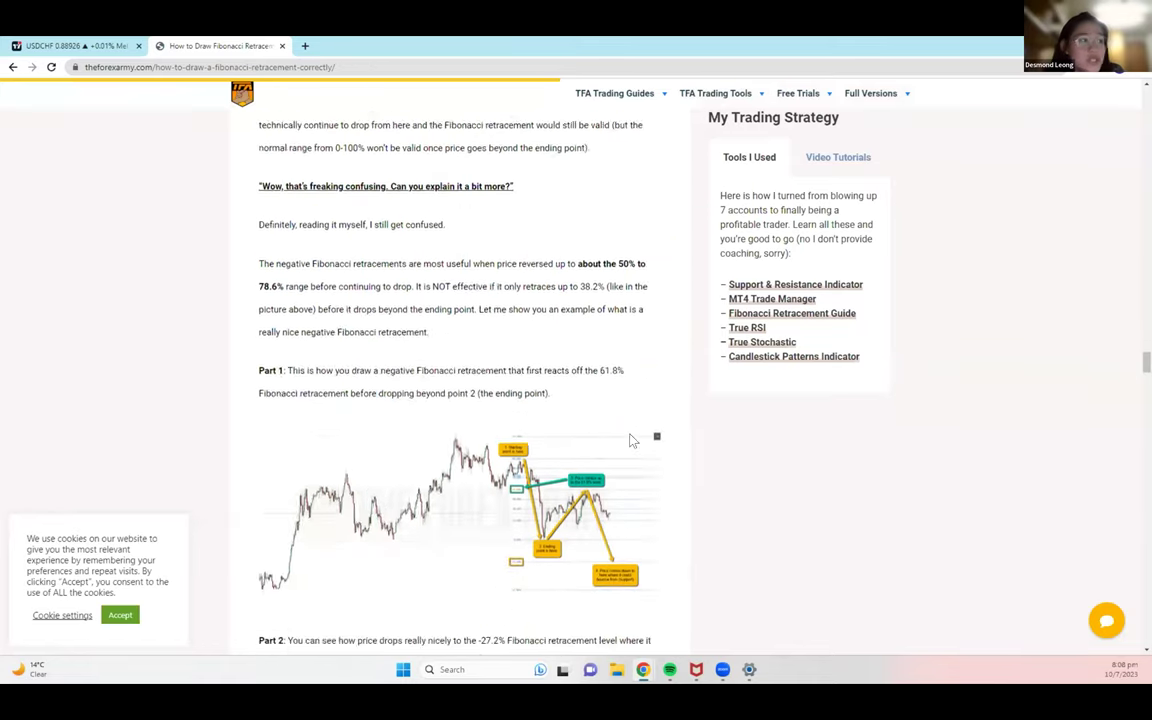
{"action": "scroll", "coordinate": [628, 431], "scroll_direction": "down", "scroll_amount": 15}
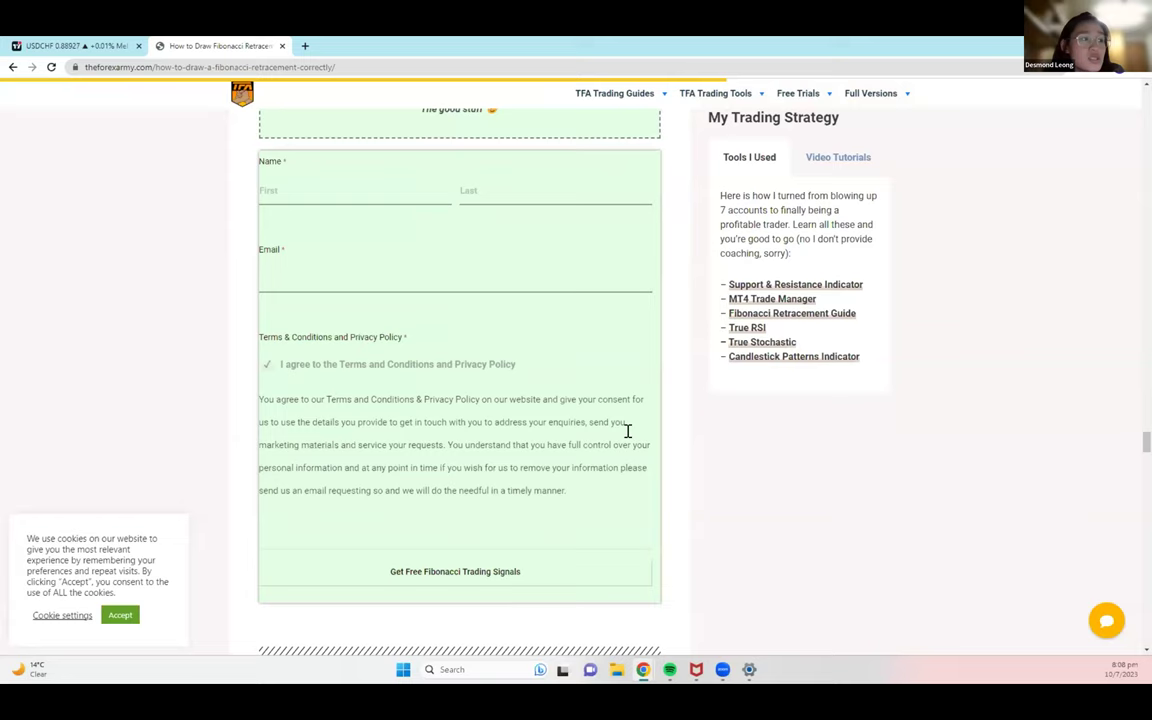
{"action": "scroll", "coordinate": [630, 440], "scroll_direction": "up", "scroll_amount": 1}
{"action": "scroll", "coordinate": [630, 440], "scroll_direction": "down", "scroll_amount": 1}
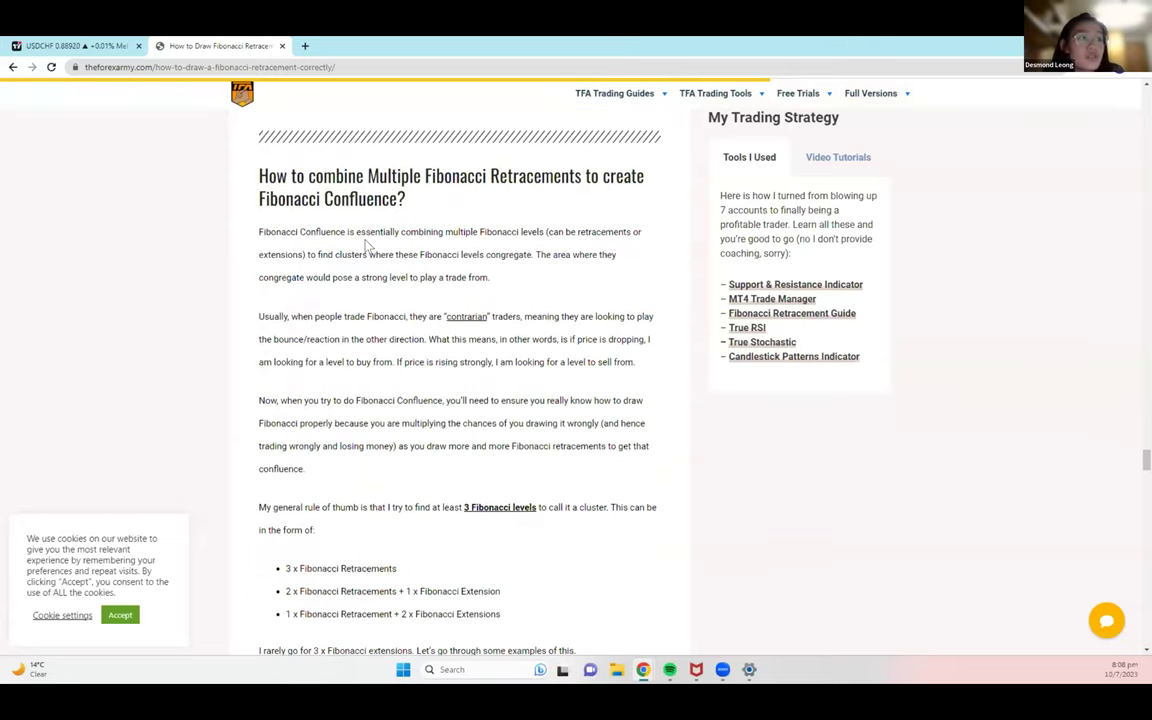
{"action": "scroll", "coordinate": [404, 382], "scroll_direction": "down", "scroll_amount": 15}
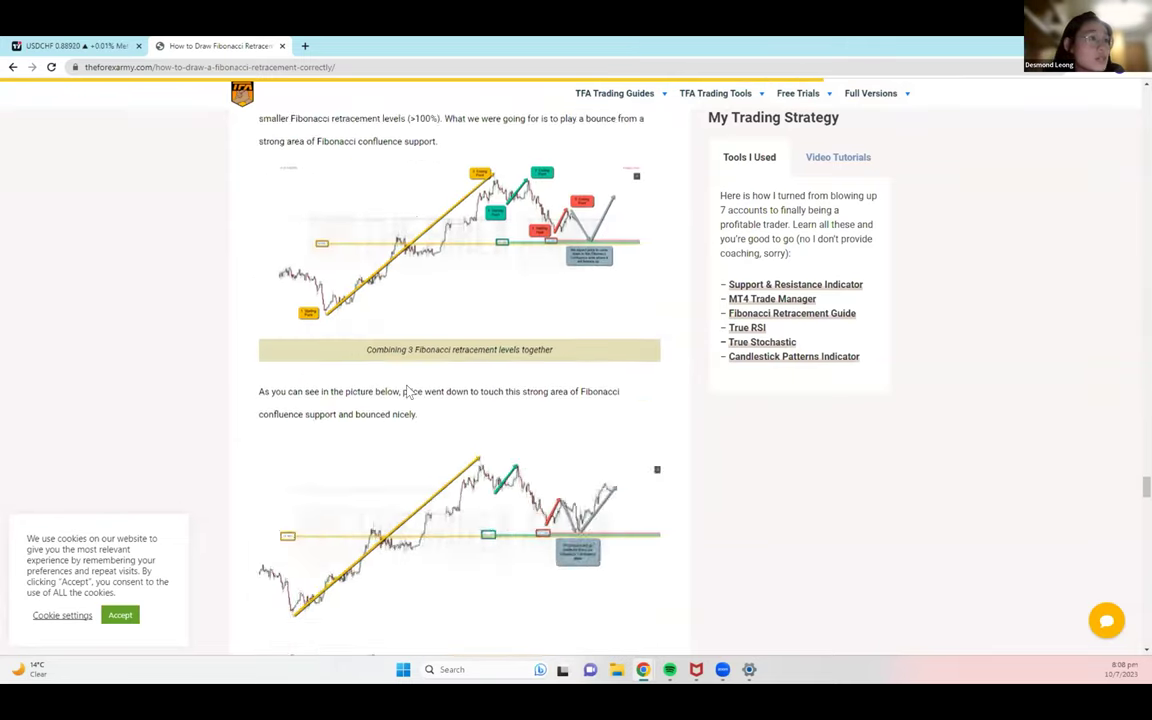
{"action": "scroll", "coordinate": [404, 382], "scroll_direction": "up", "scroll_amount": 8}
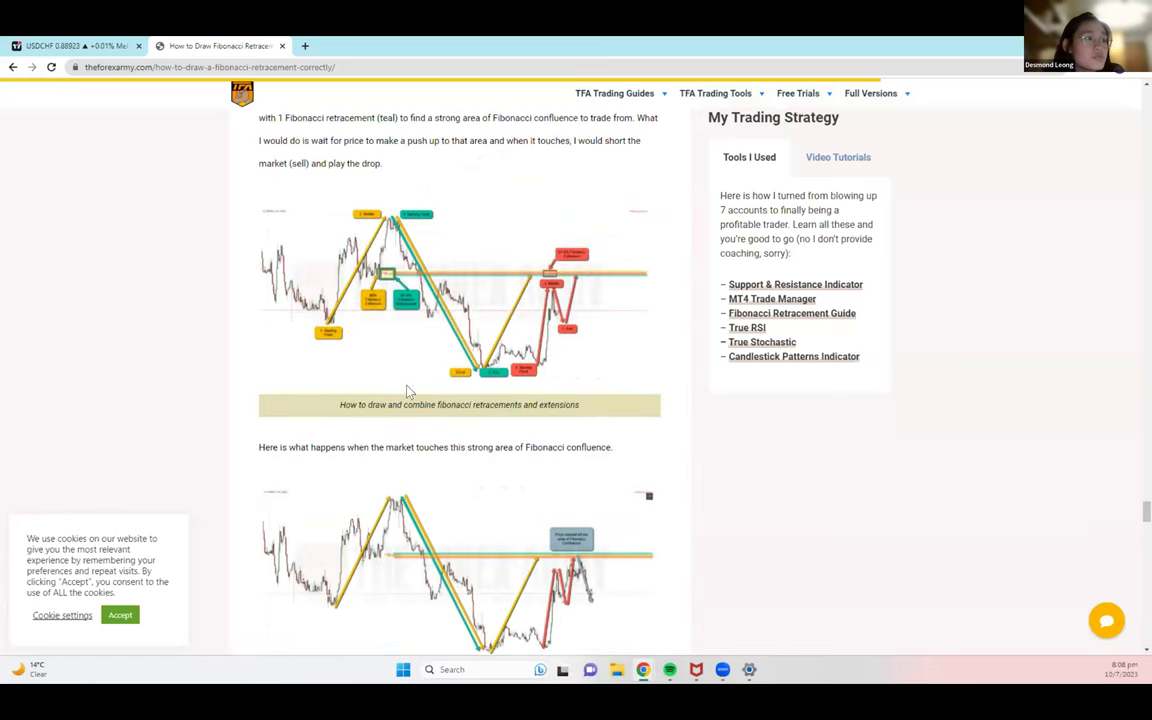
{"action": "mouse_move", "coordinate": [659, 100]}
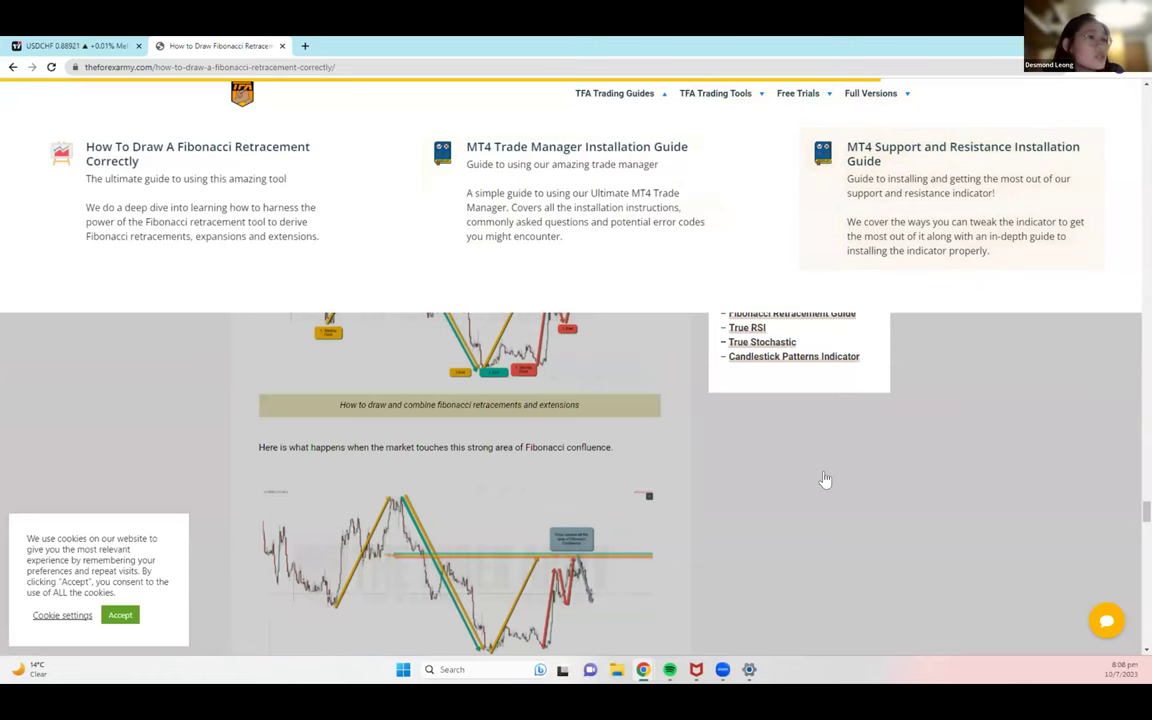
{"action": "scroll", "coordinate": [595, 468], "scroll_direction": "down", "scroll_amount": 10}
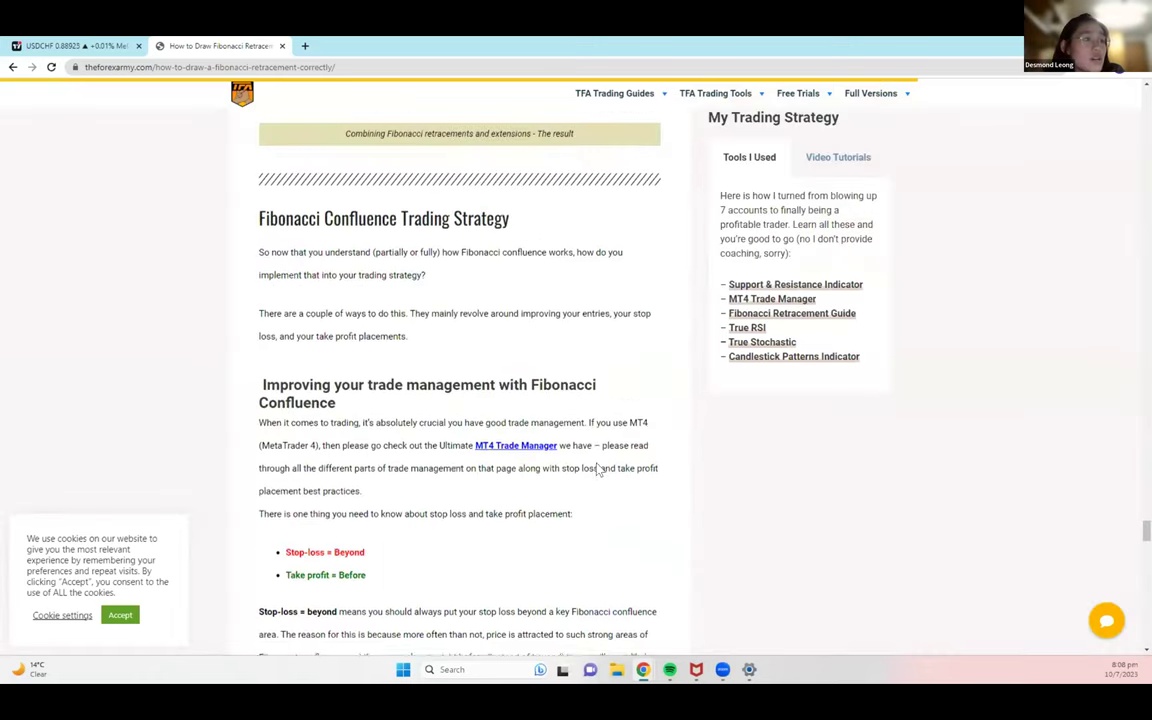
{"action": "scroll", "coordinate": [596, 468], "scroll_direction": "down", "scroll_amount": 8}
{"action": "scroll", "coordinate": [597, 468], "scroll_direction": "up", "scroll_amount": 5}
{"action": "scroll", "coordinate": [1033, 533], "scroll_direction": "up", "scroll_amount": 5}
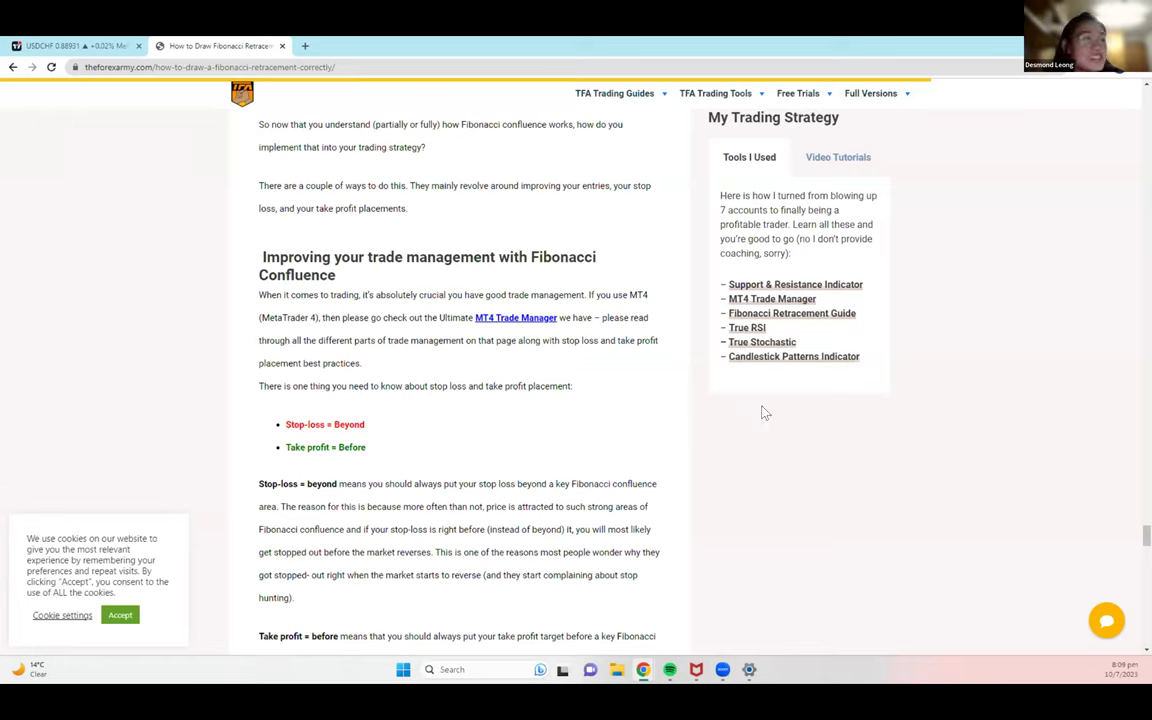
Switch to the USDCHF chart tab, then return to the Fibonacci article tab
{"action": "left_click", "coordinate": [74, 46]}
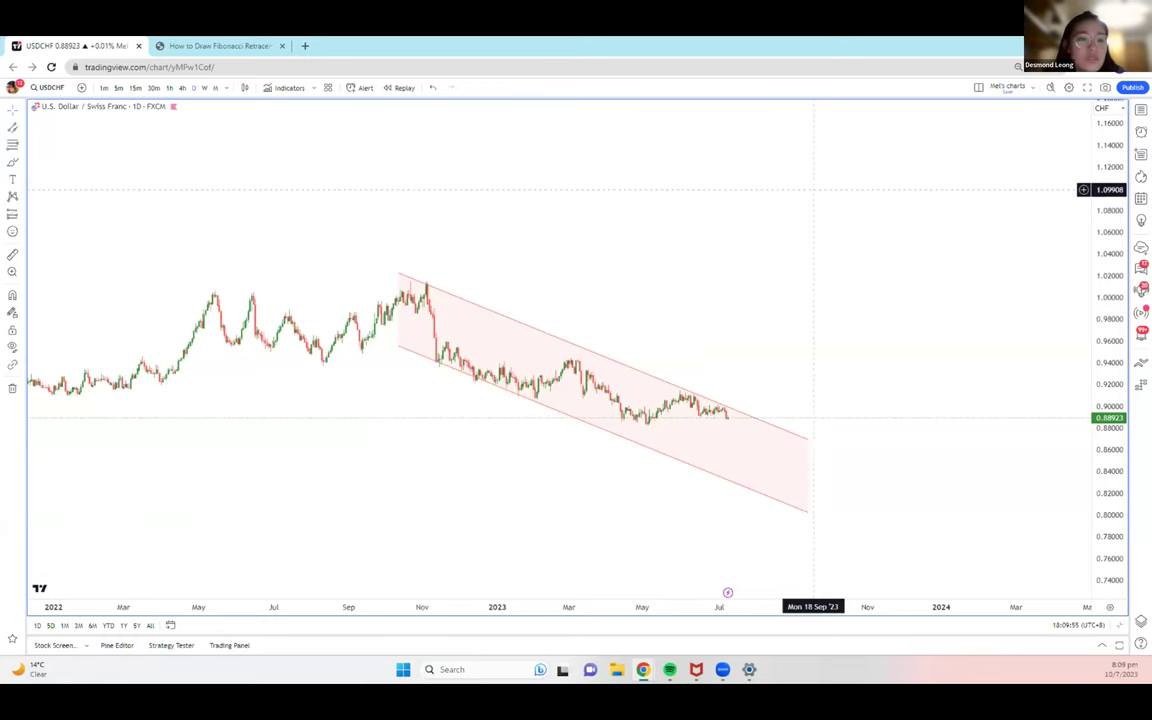
{"action": "left_click", "coordinate": [267, 46]}
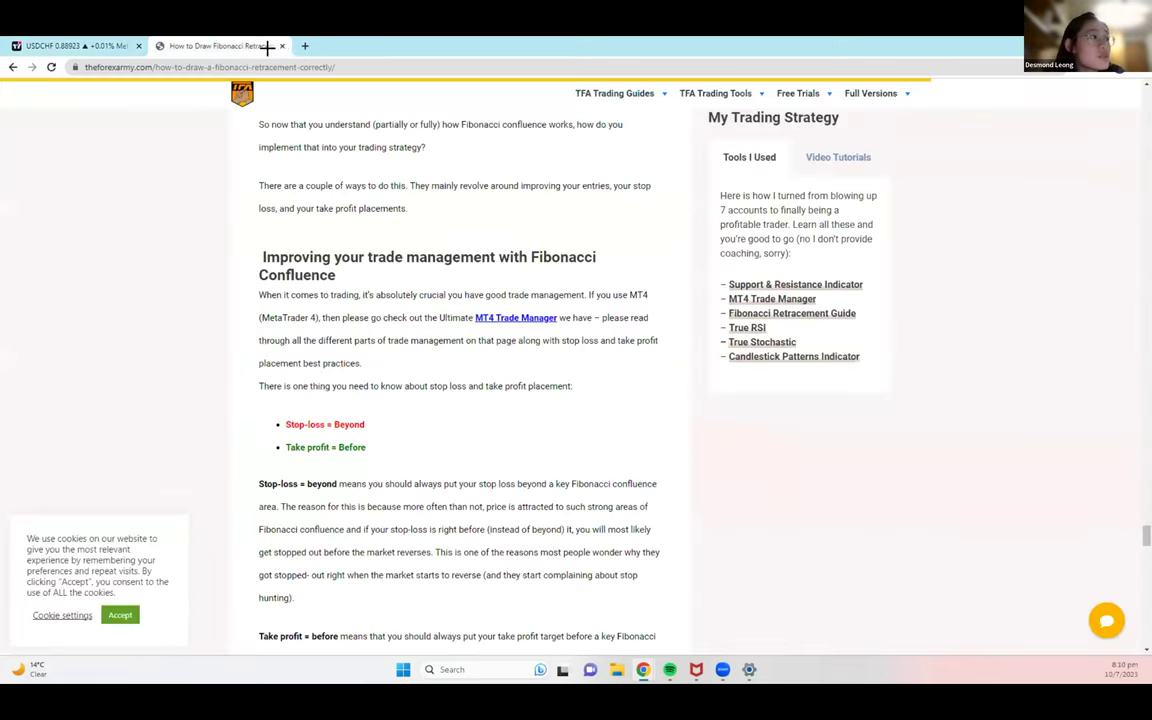
Open forexfactory.com in a new tab, show the Jul 9–15 economic calendar, and dismiss the ad
{"action": "key", "text": "ctrl+t"}
{"action": "left_click", "coordinate": [271, 62]}
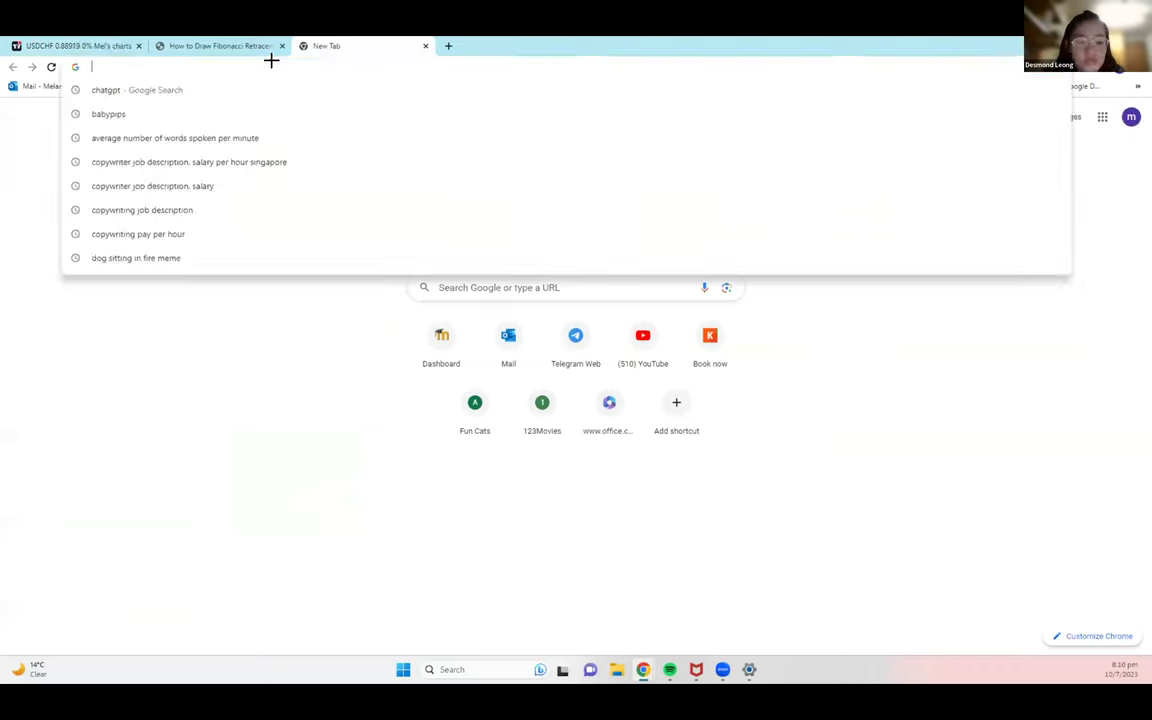
{"action": "type", "text": "fore"}
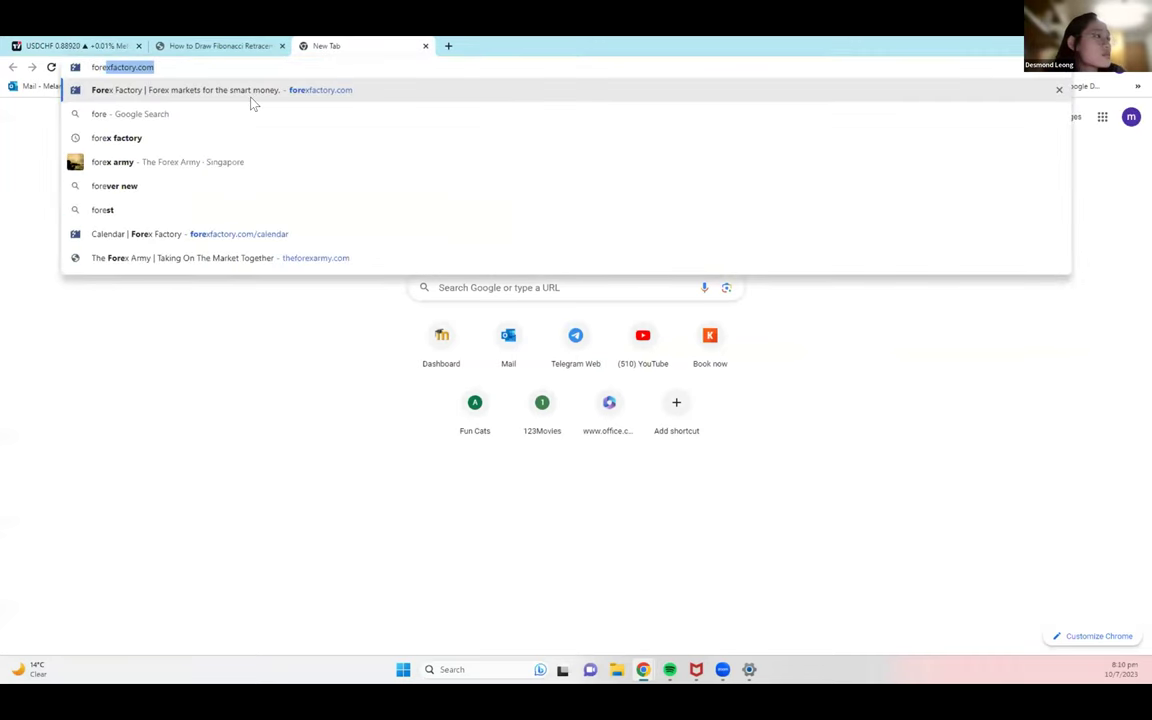
{"action": "left_click", "coordinate": [251, 96]}
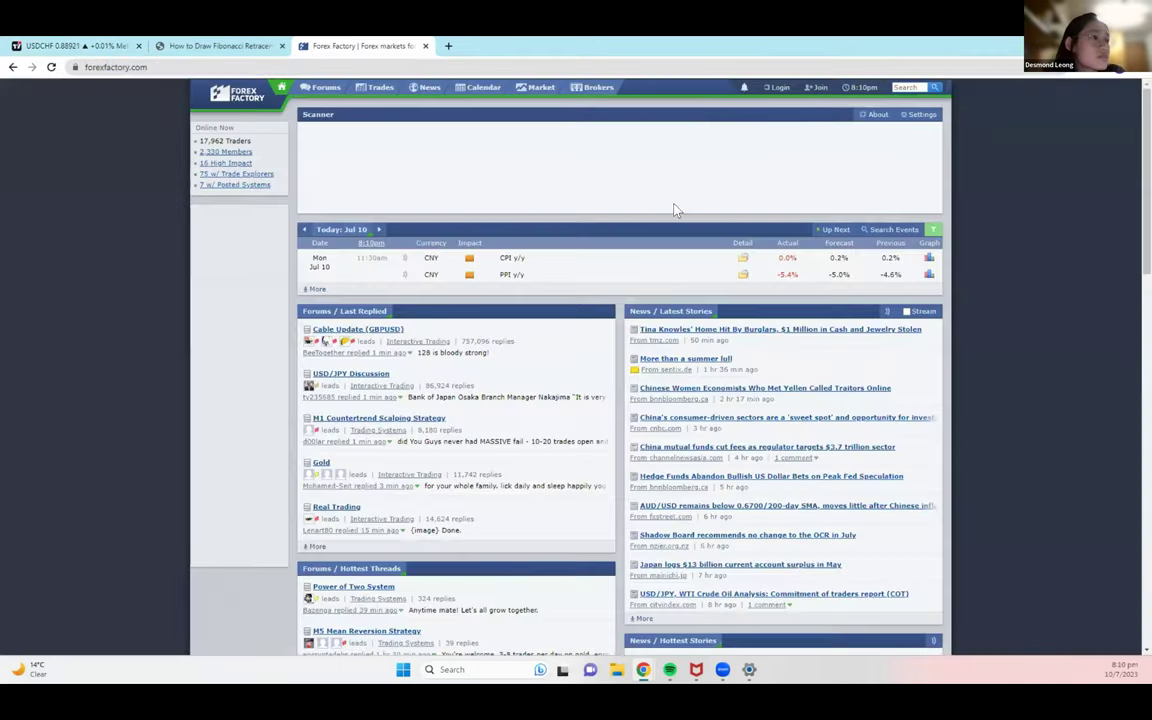
{"action": "left_click", "coordinate": [480, 90]}
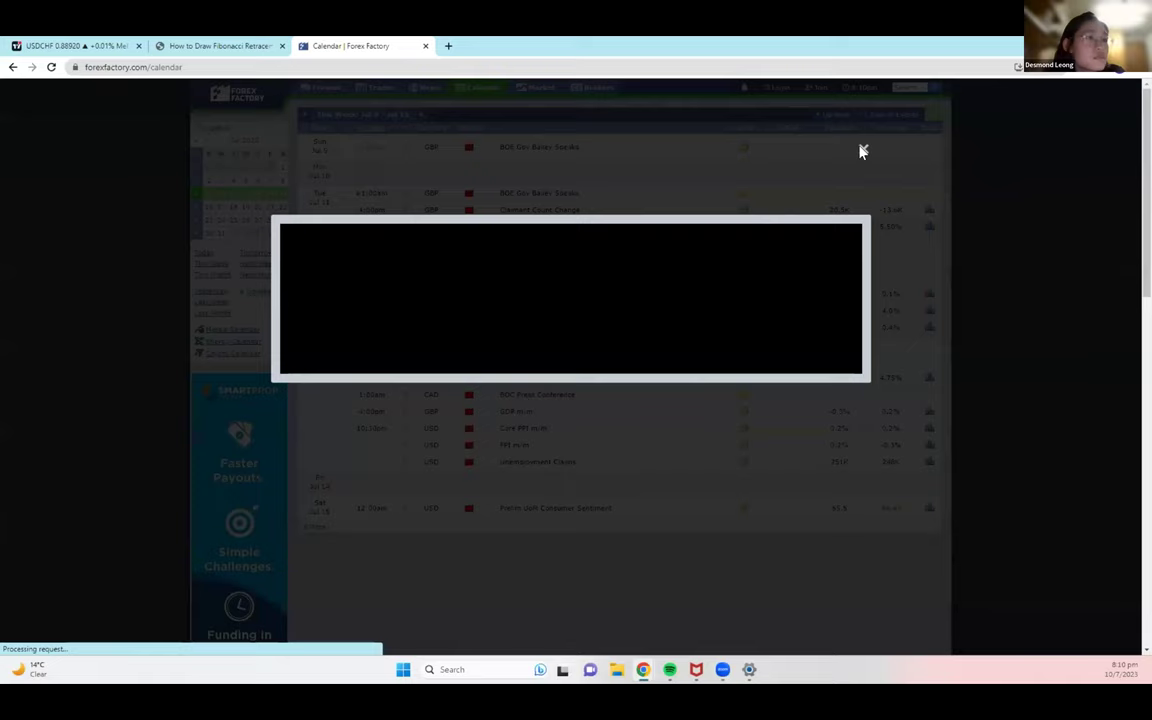
{"action": "left_click", "coordinate": [862, 150]}
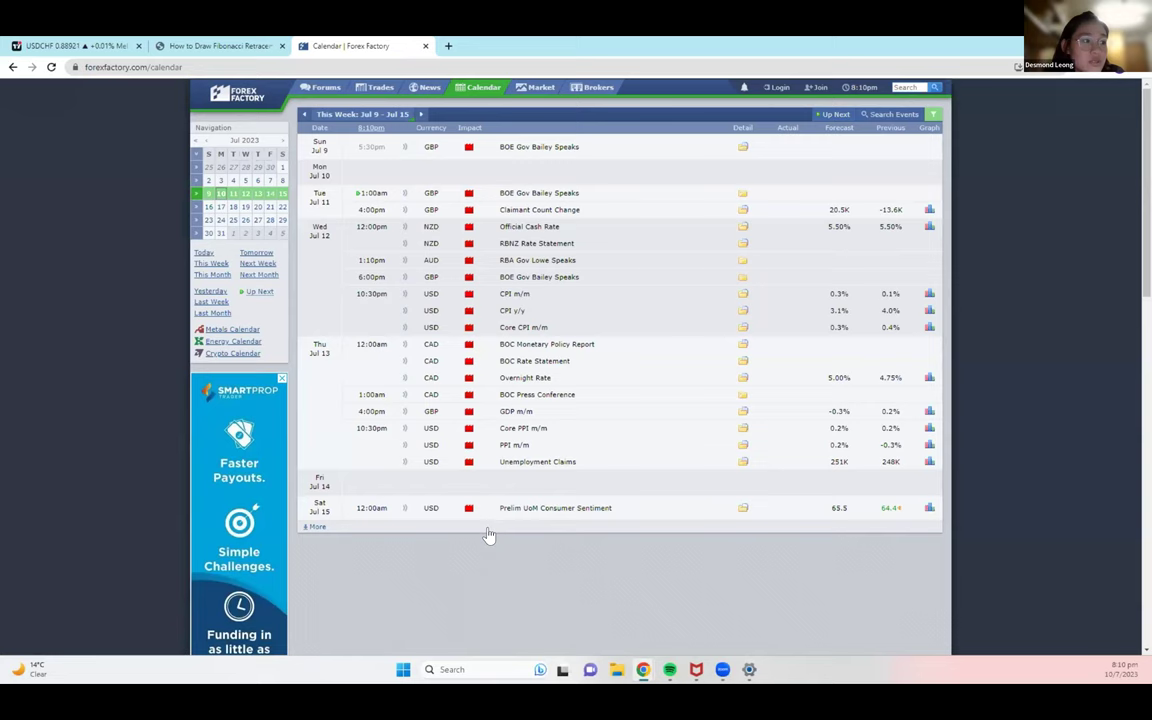
Filter the calendar to include low-impact events, review the list, then return to the TradingView tab
{"action": "left_click", "coordinate": [930, 119]}
{"action": "left_click", "coordinate": [711, 153]}
{"action": "left_click", "coordinate": [712, 154]}
{"action": "left_click", "coordinate": [767, 288]}
{"action": "scroll", "coordinate": [686, 429], "scroll_direction": "down", "scroll_amount": 1}
{"action": "scroll", "coordinate": [686, 429], "scroll_direction": "down", "scroll_amount": 5}
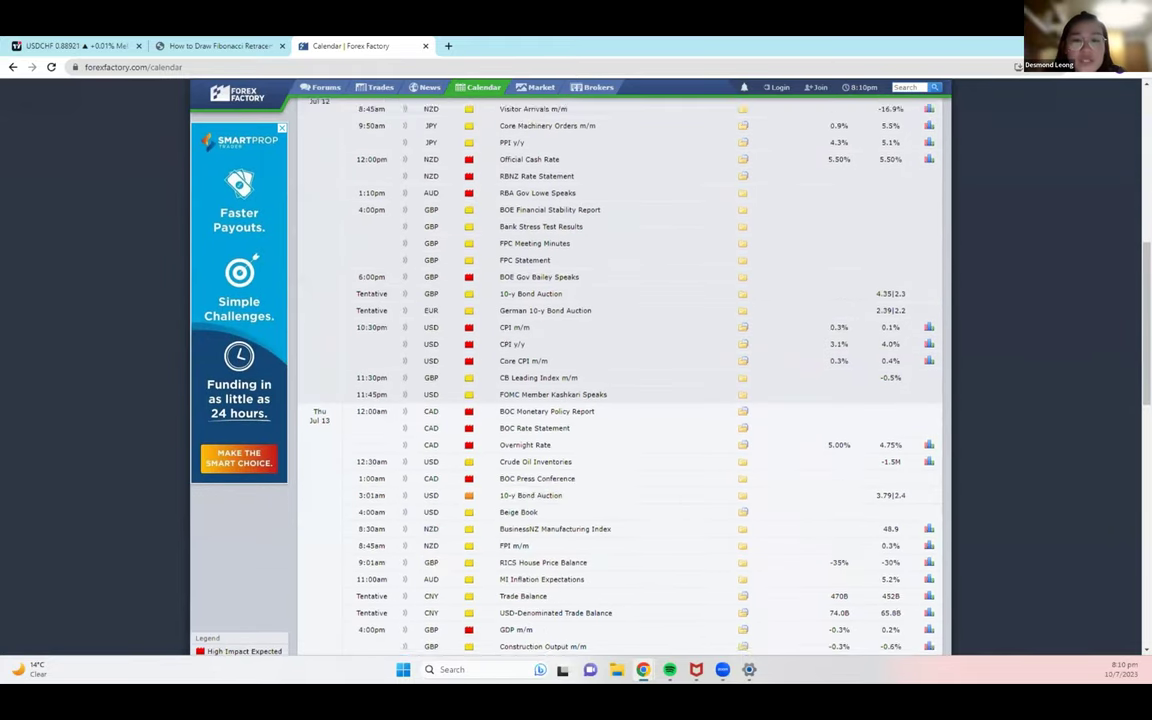
{"action": "scroll", "coordinate": [616, 380], "scroll_direction": "up", "scroll_amount": 10}
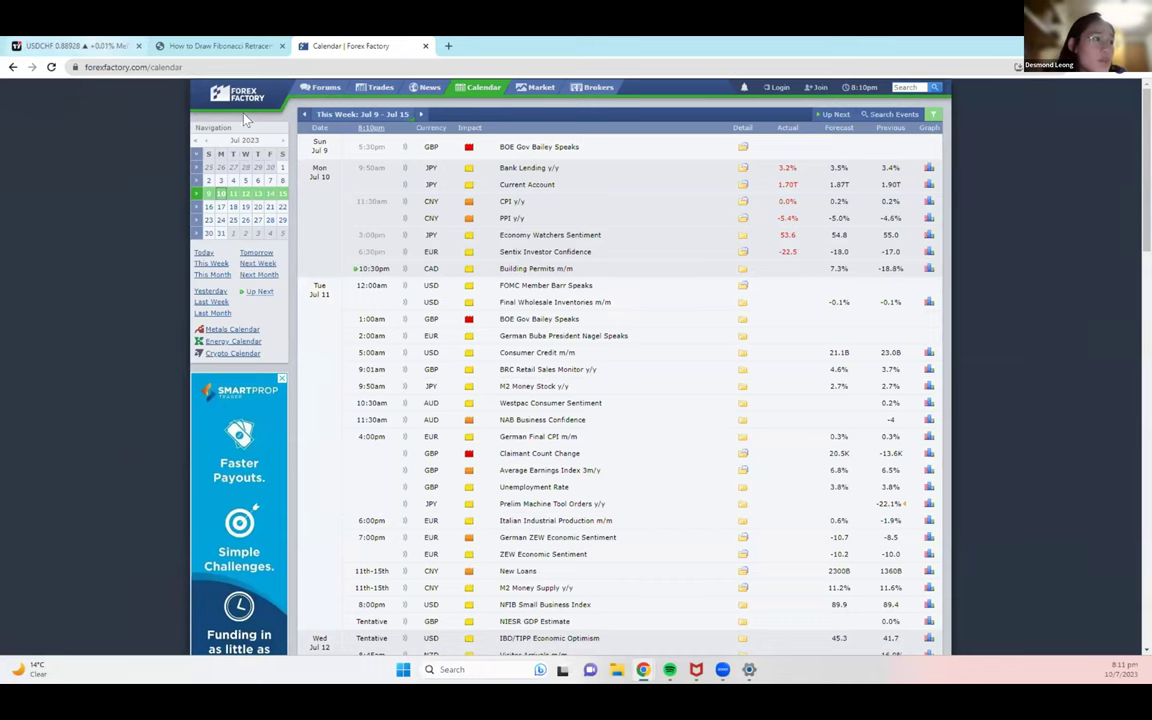
{"action": "key", "text": "ctrl+1"}
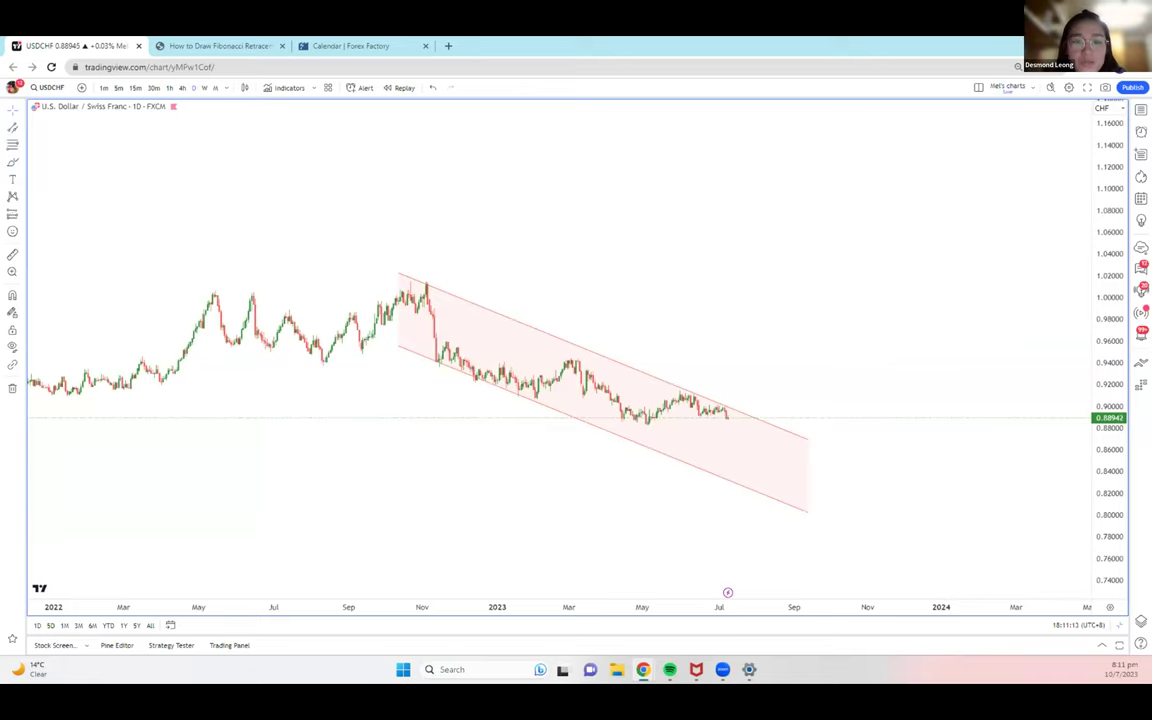
Draw a horizontal ray near 0.9106 and extend its start back to August 2021
{"action": "scroll", "coordinate": [724, 290], "scroll_direction": "up", "scroll_amount": 1}
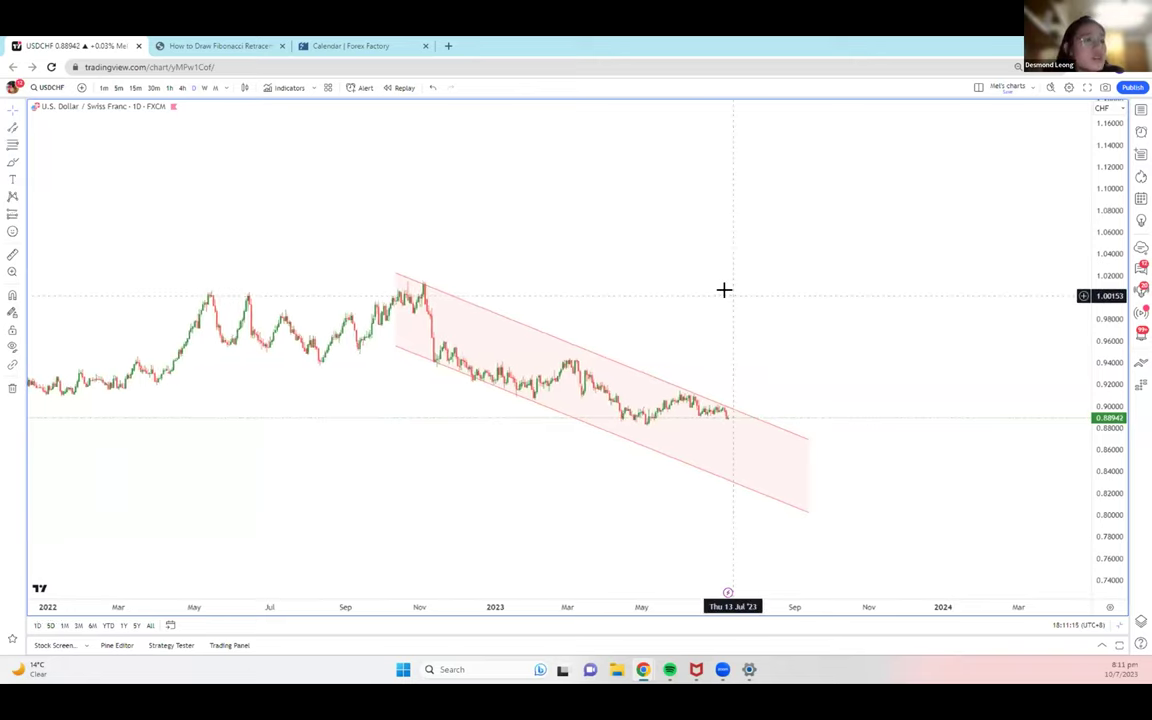
{"action": "scroll", "coordinate": [724, 290], "scroll_direction": "up", "scroll_amount": 1}
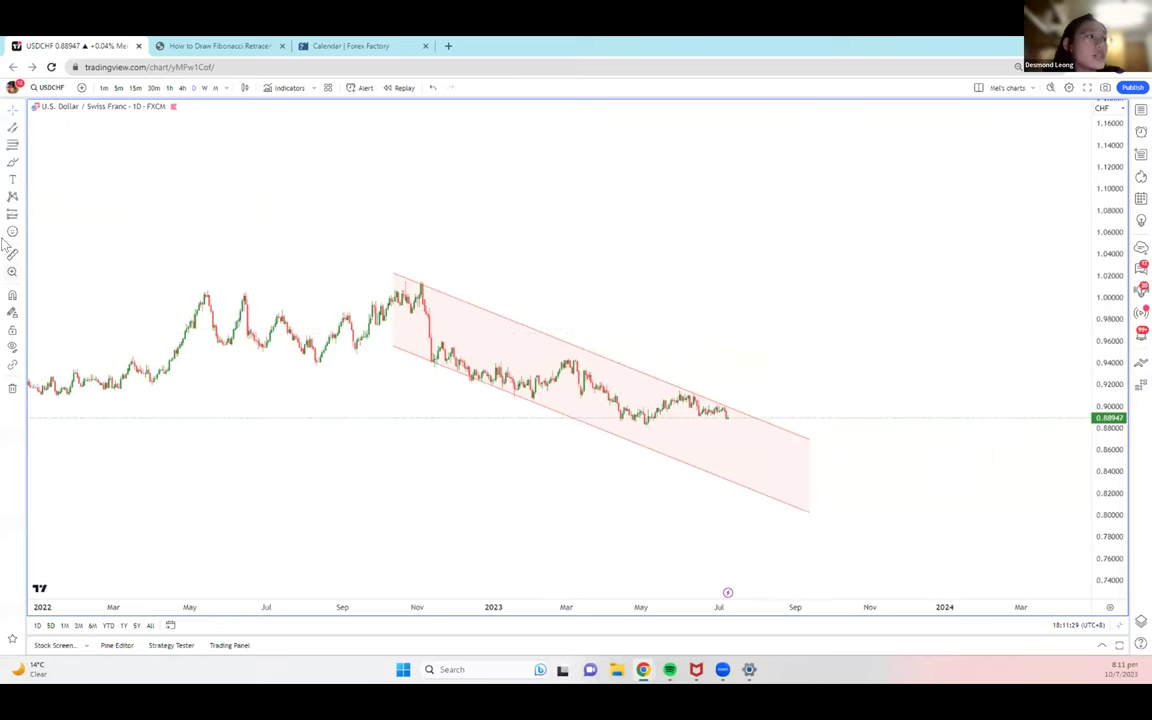
{"action": "left_click", "coordinate": [22, 133]}
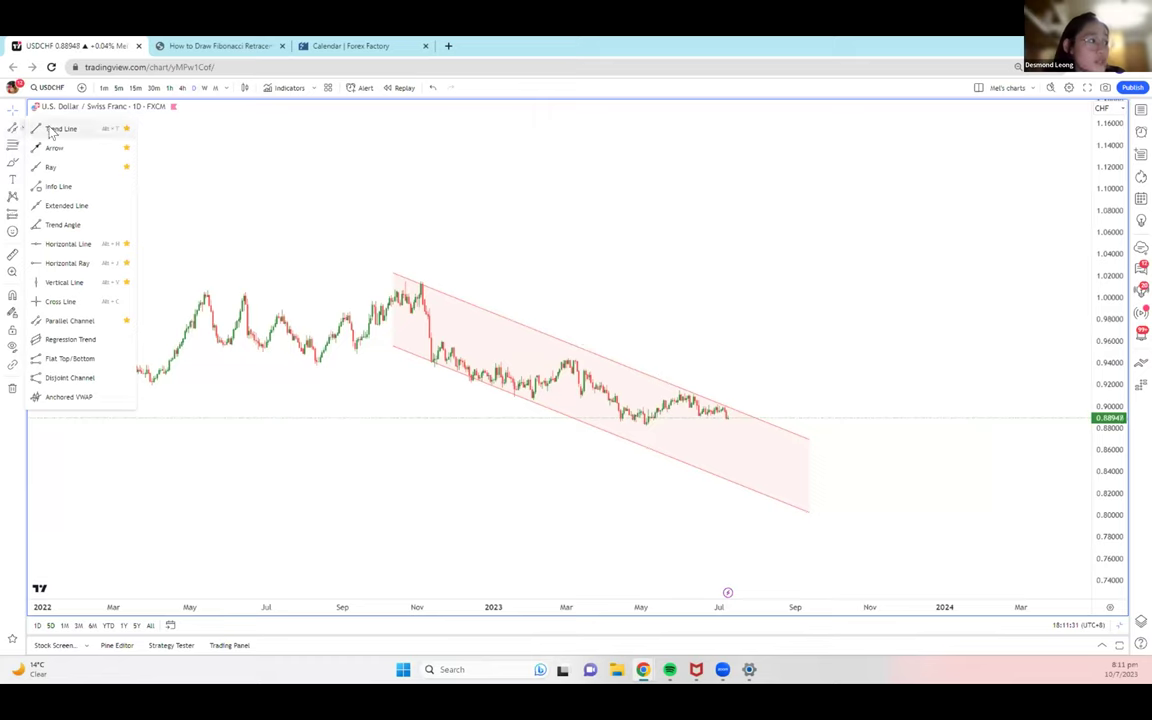
{"action": "left_click", "coordinate": [75, 262]}
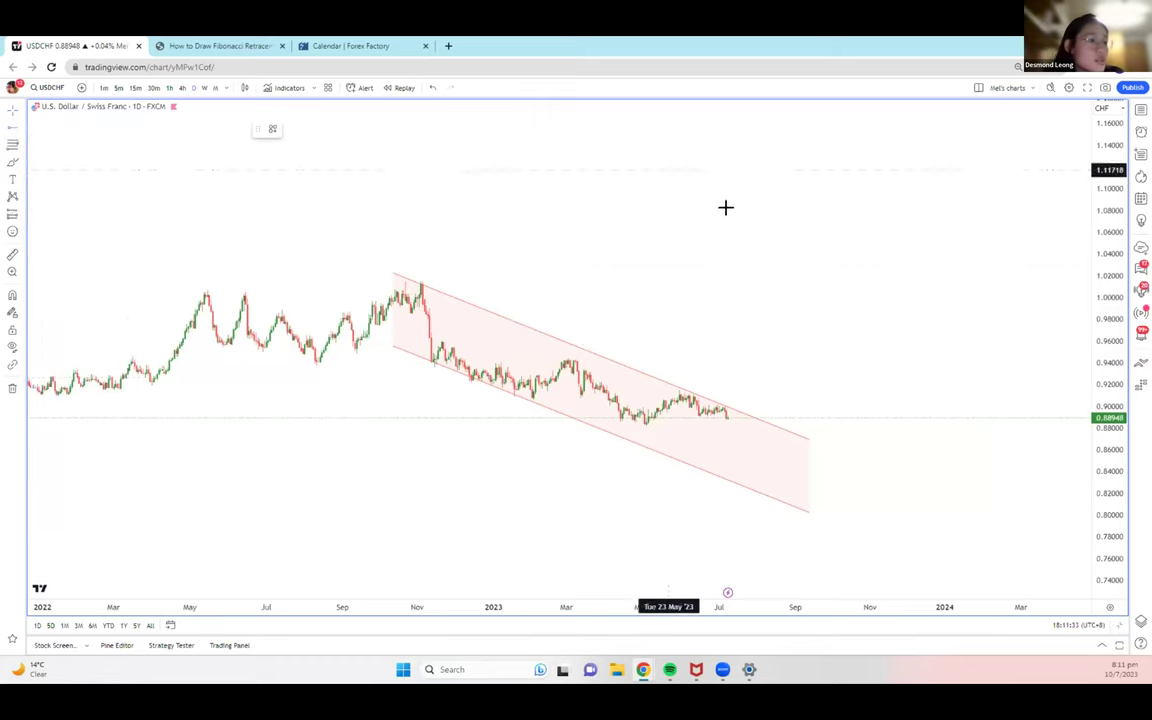
{"action": "left_click", "coordinate": [680, 396]}
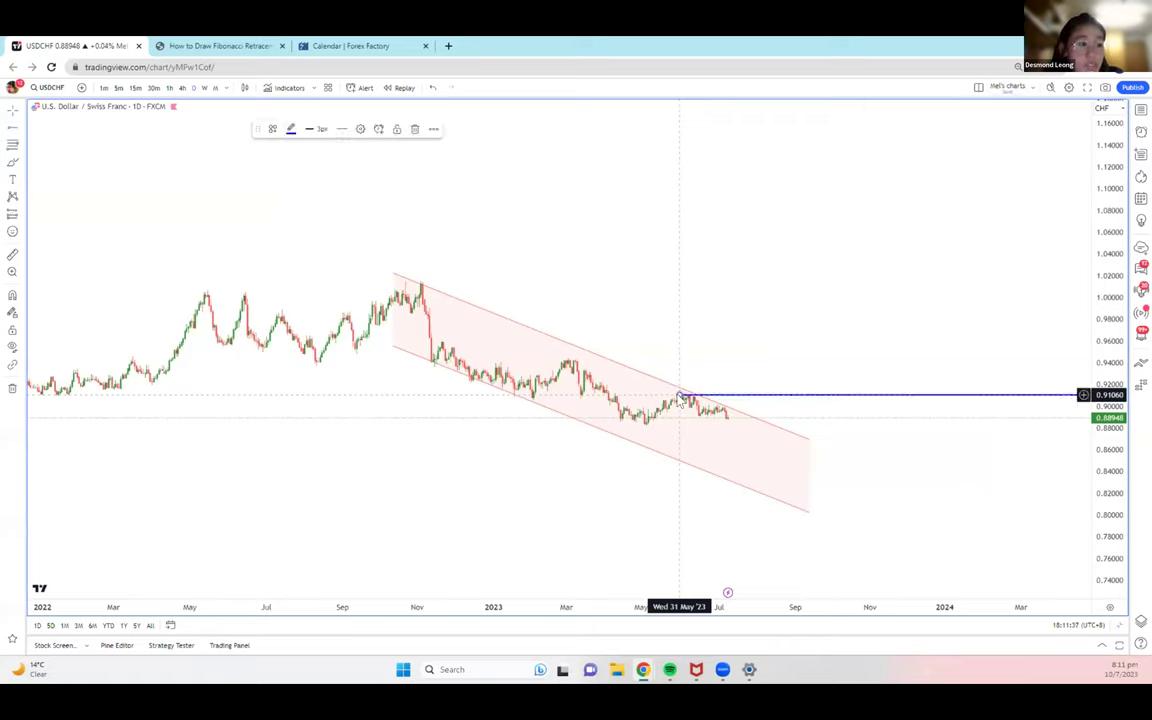
{"action": "mouse_move", "coordinate": [680, 398]}
{"action": "left_mouse_down"}
{"action": "mouse_move", "coordinate": [515, 400]}
{"action": "mouse_move", "coordinate": [483, 416]}
{"action": "mouse_move", "coordinate": [514, 399]}
{"action": "left_mouse_up"}
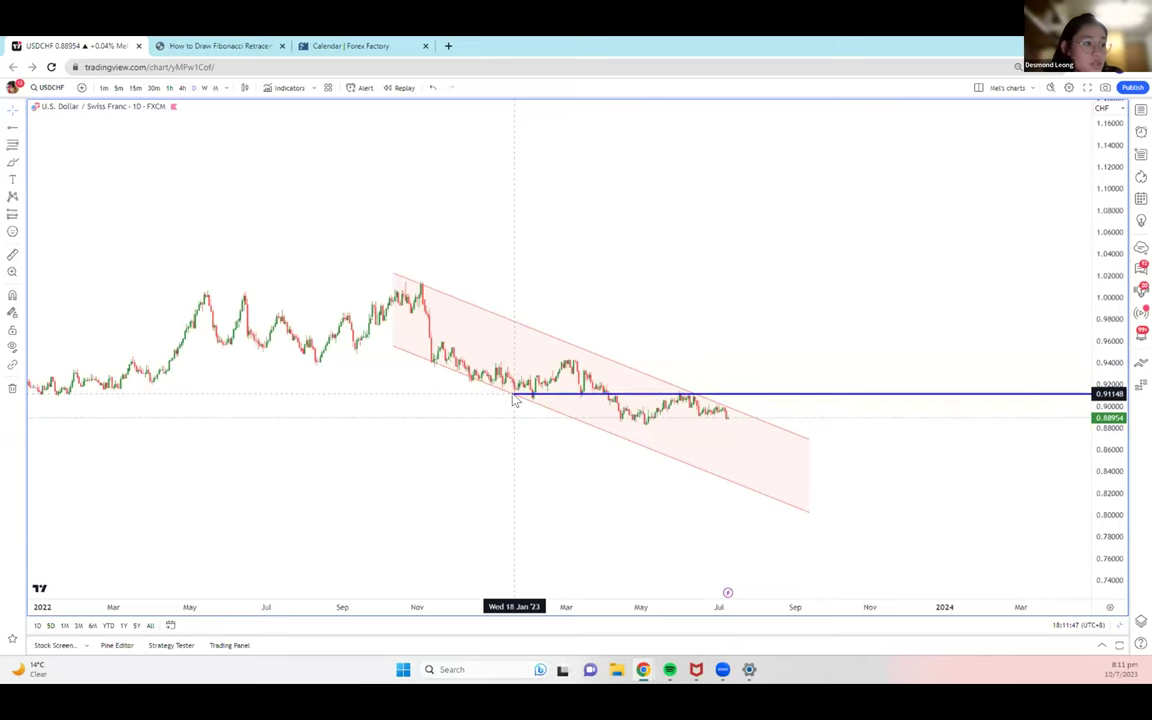
{"action": "scroll", "coordinate": [473, 216], "scroll_direction": "down", "scroll_amount": 3}
{"action": "mouse_move", "coordinate": [814, 206]}
{"action": "left_mouse_down"}
{"action": "mouse_move", "coordinate": [993, 204]}
{"action": "mouse_move", "coordinate": [1112, 238]}
{"action": "left_mouse_up"}
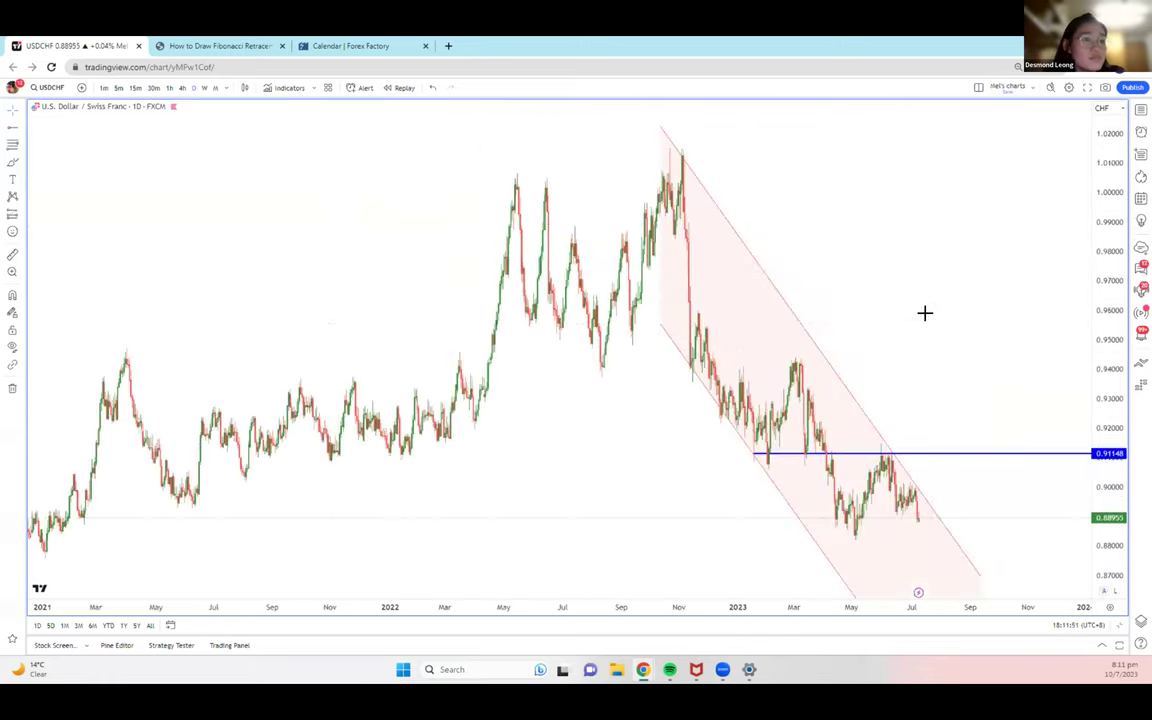
{"action": "left_click_drag", "start_coordinate": [803, 458], "coordinate": [305, 457]}
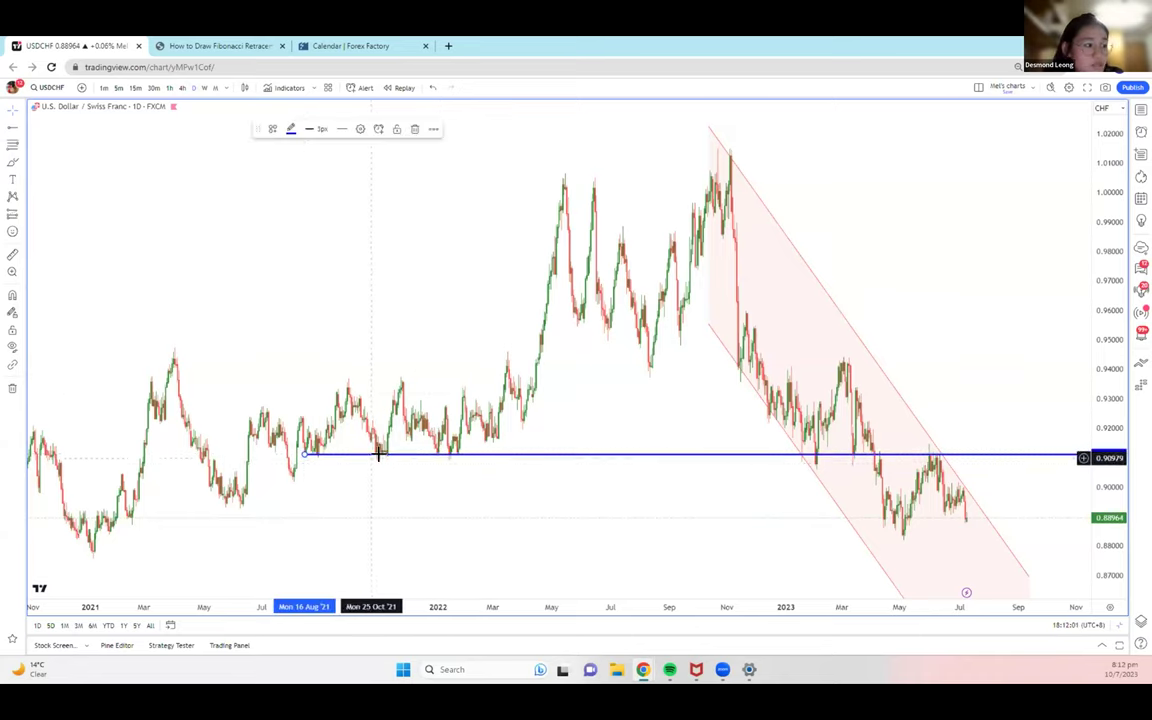
Mark the November 2021 low and its touches with red brush strokes, then undo them
{"action": "left_click", "coordinate": [12, 164]}
{"action": "mouse_move", "coordinate": [388, 442]}
{"action": "left_mouse_down"}
{"action": "mouse_move", "coordinate": [365, 452]}
{"action": "mouse_move", "coordinate": [382, 465]}
{"action": "mouse_move", "coordinate": [392, 446]}
{"action": "mouse_move", "coordinate": [445, 455]}
{"action": "mouse_move", "coordinate": [447, 443]}
{"action": "left_mouse_up"}
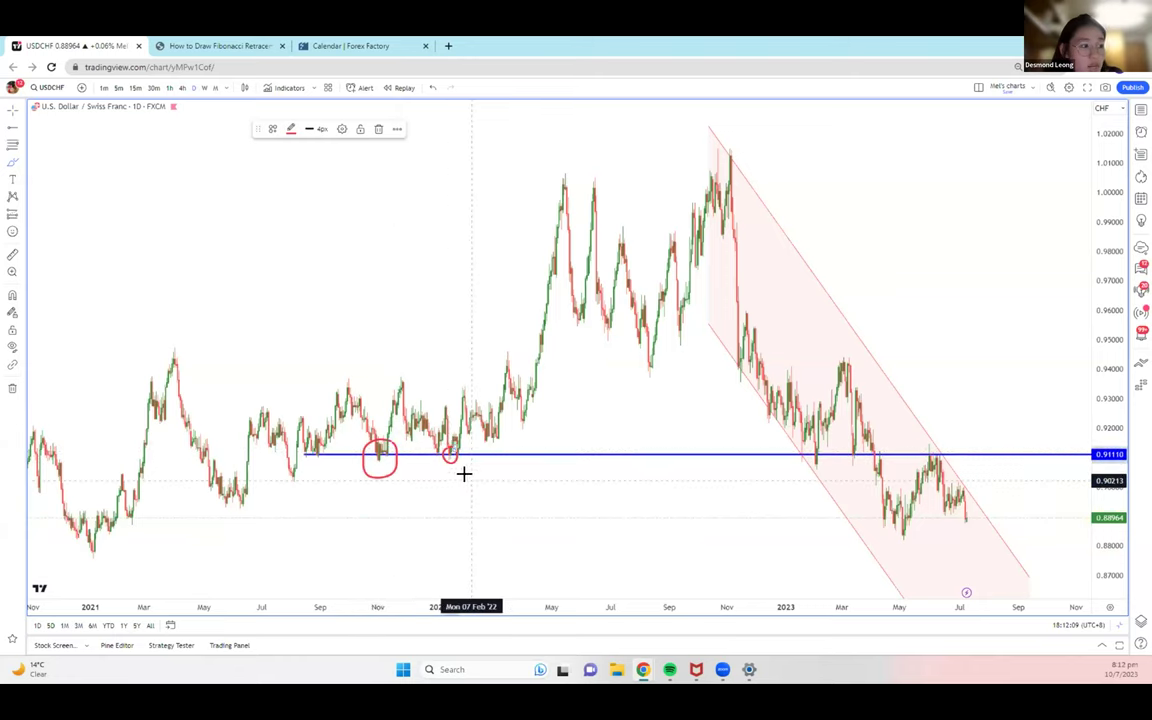
{"action": "left_click_drag", "start_coordinate": [471, 484], "coordinate": [492, 457]}
{"action": "mouse_move", "coordinate": [405, 478]}
{"action": "left_mouse_down"}
{"action": "mouse_move", "coordinate": [427, 492]}
{"action": "mouse_move", "coordinate": [400, 503]}
{"action": "left_mouse_up"}
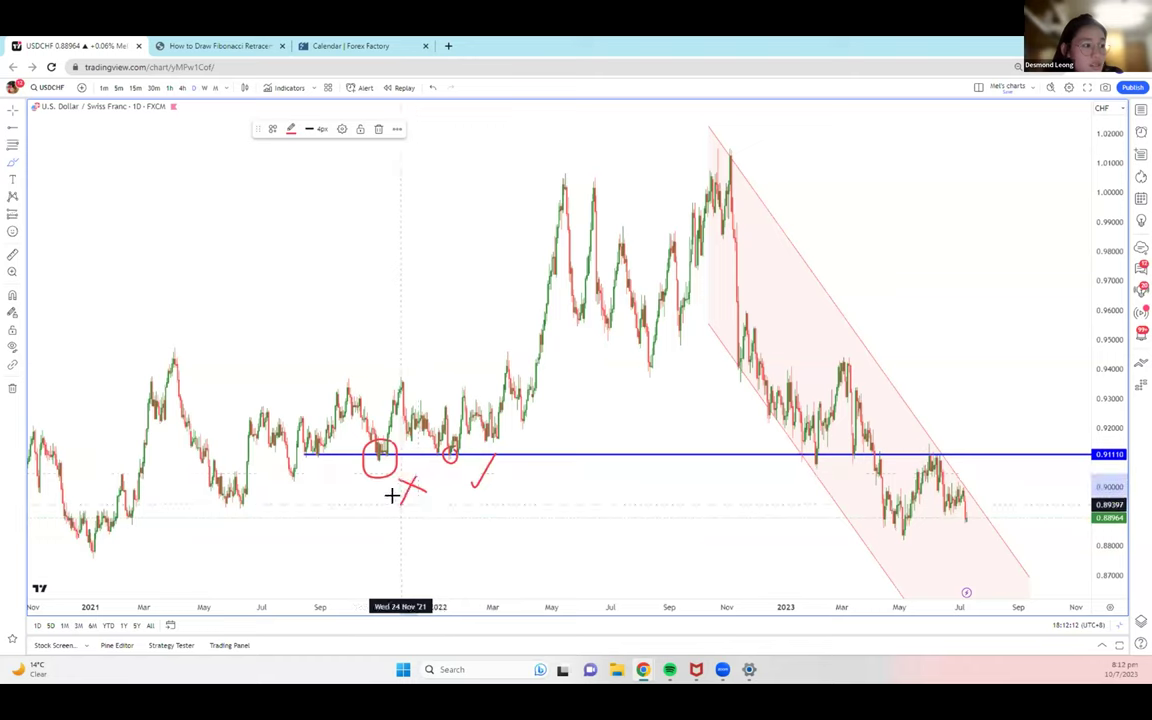
{"action": "left_click", "coordinate": [431, 88]}
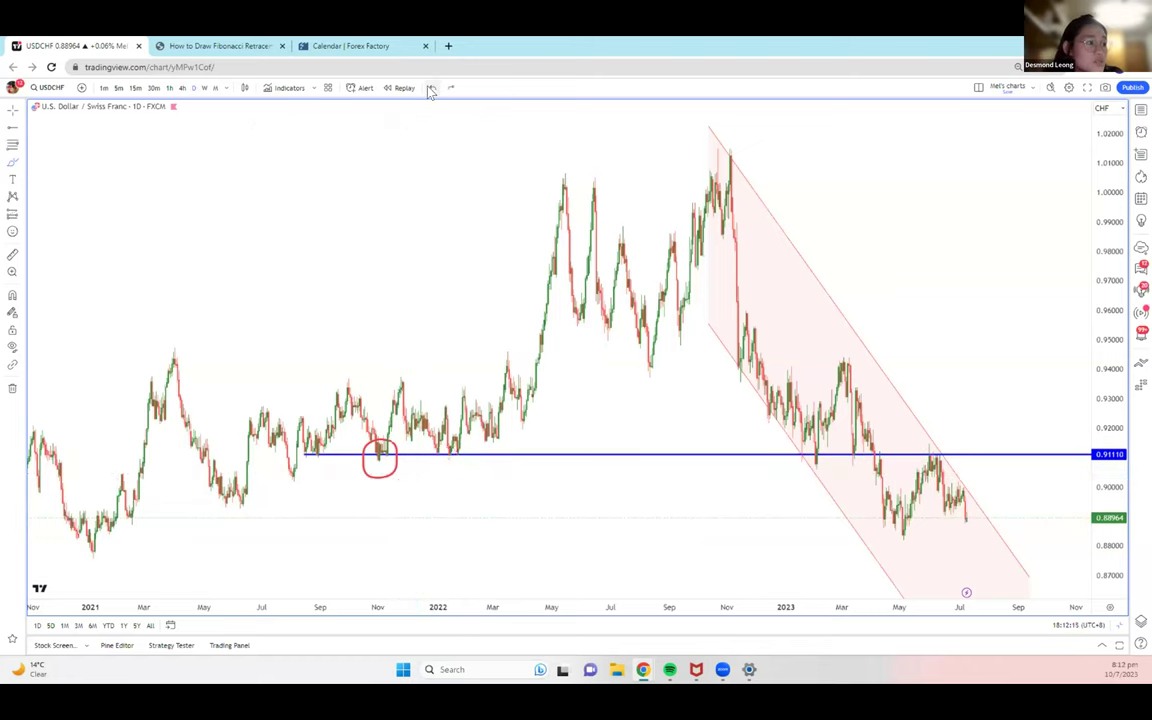
{"action": "left_click", "coordinate": [431, 88]}
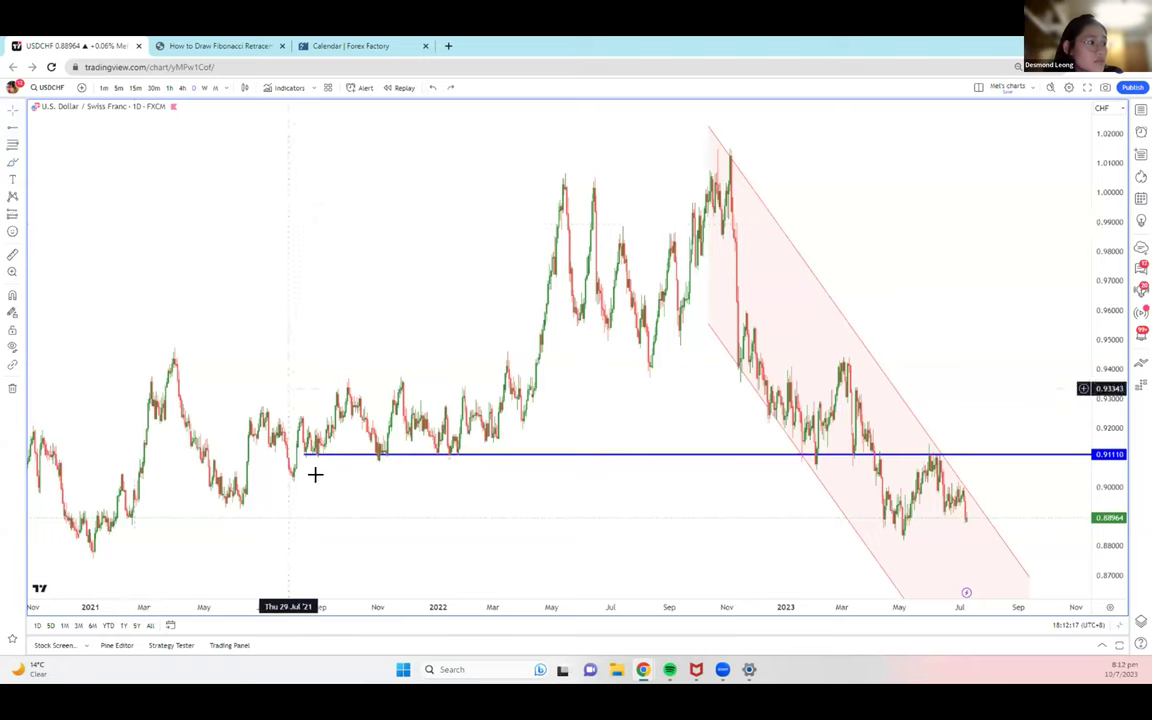
Move the horizontal ray's start to the 30 Dec 2021 low at 0.91126
{"action": "left_click_drag", "start_coordinate": [307, 459], "coordinate": [437, 459]}
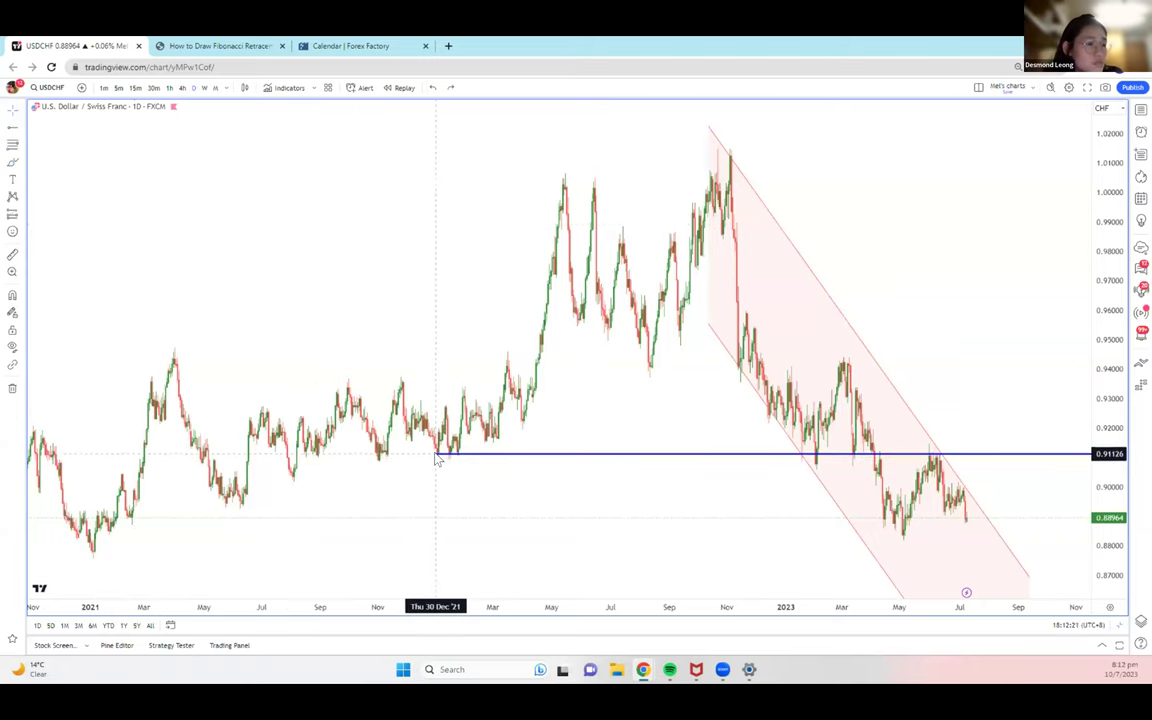
{"action": "left_click", "coordinate": [957, 292]}
{"action": "scroll", "coordinate": [957, 292], "scroll_direction": "right", "scroll_amount": 2}
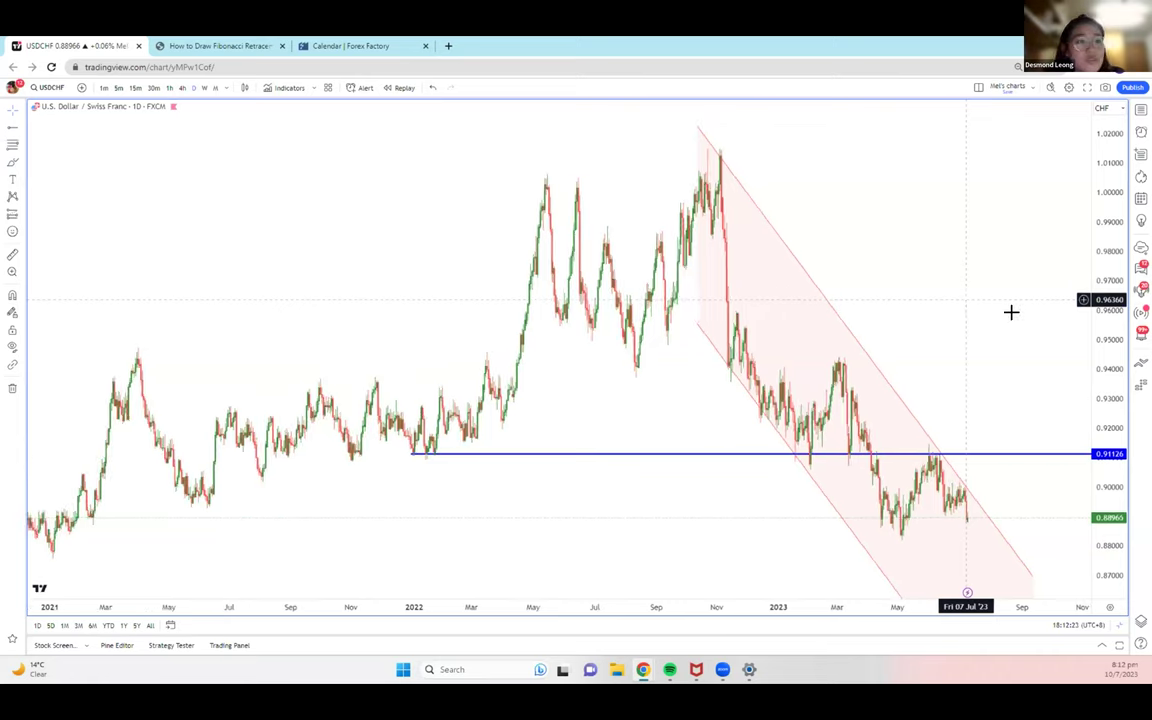
{"action": "scroll", "coordinate": [784, 301], "scroll_direction": "right", "scroll_amount": 5}
{"action": "left_click", "coordinate": [797, 468]}
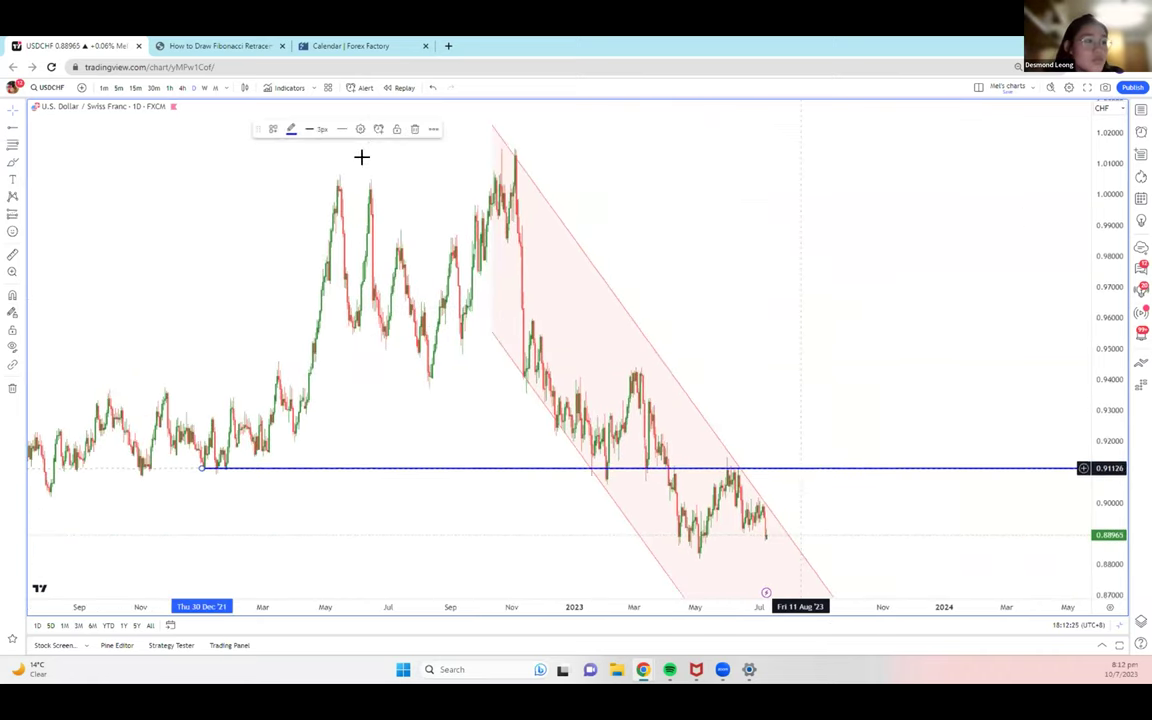
Apply the resistance template to the 0.91126 line, labelling it 2nd Resistance
{"action": "left_click", "coordinate": [273, 129]}
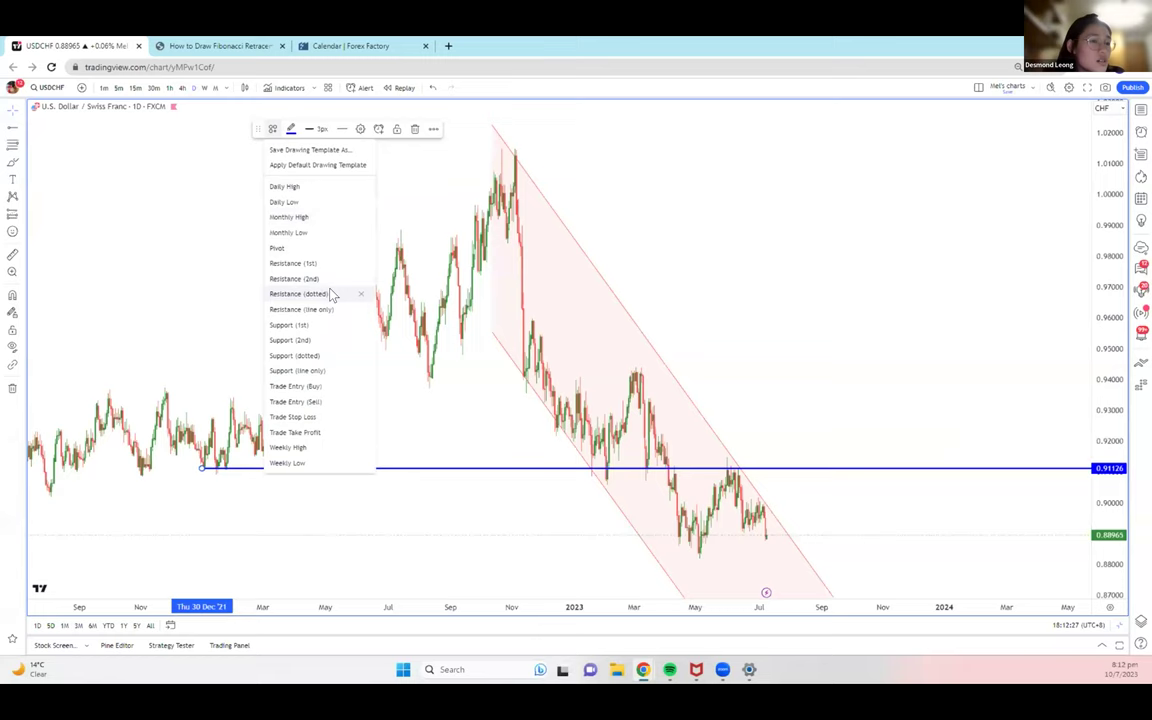
{"action": "left_click", "coordinate": [293, 263]}
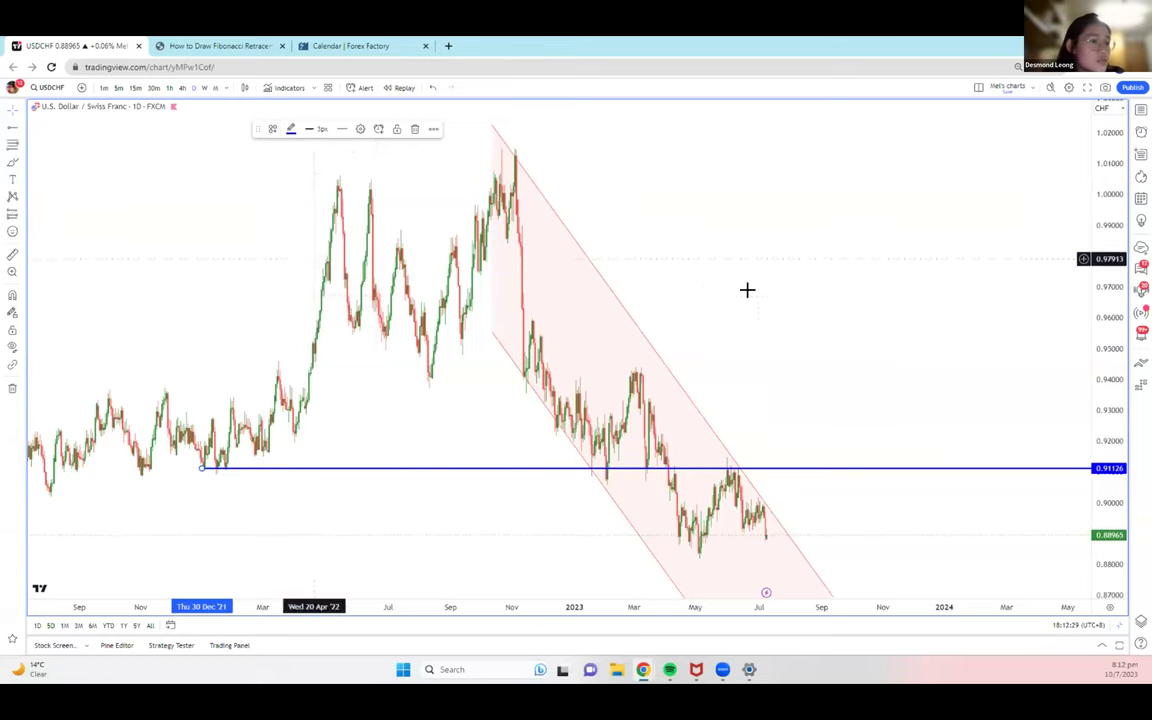
{"action": "scroll", "coordinate": [747, 288], "scroll_direction": "up", "scroll_amount": 2}
{"action": "scroll", "coordinate": [747, 288], "scroll_direction": "right", "scroll_amount": 3}
{"action": "left_click_drag", "start_coordinate": [758, 334], "coordinate": [650, 295]}
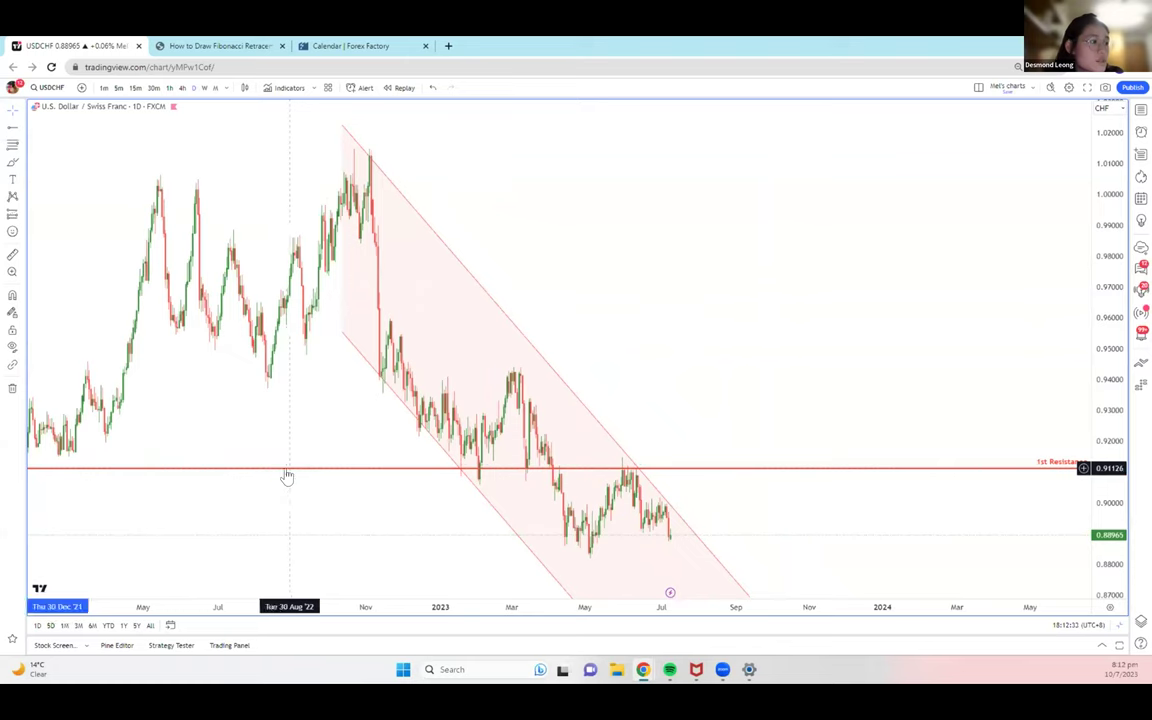
{"action": "left_click", "coordinate": [285, 474]}
{"action": "left_click", "coordinate": [273, 131]}
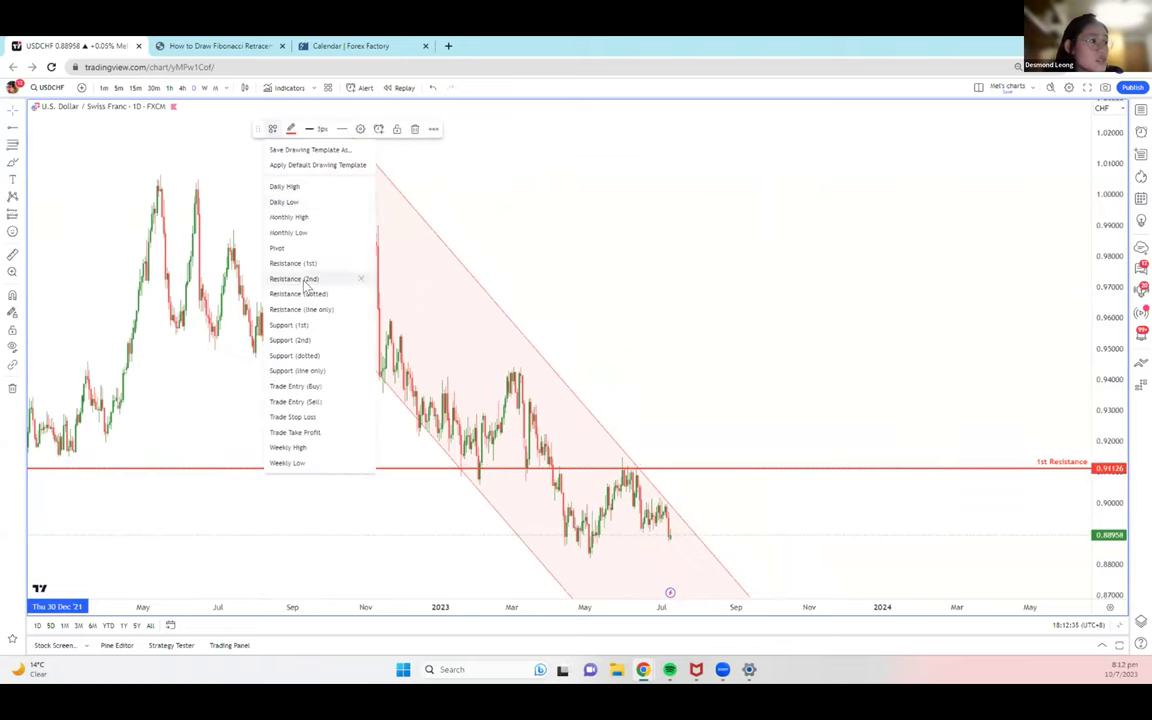
{"action": "left_click", "coordinate": [292, 278]}
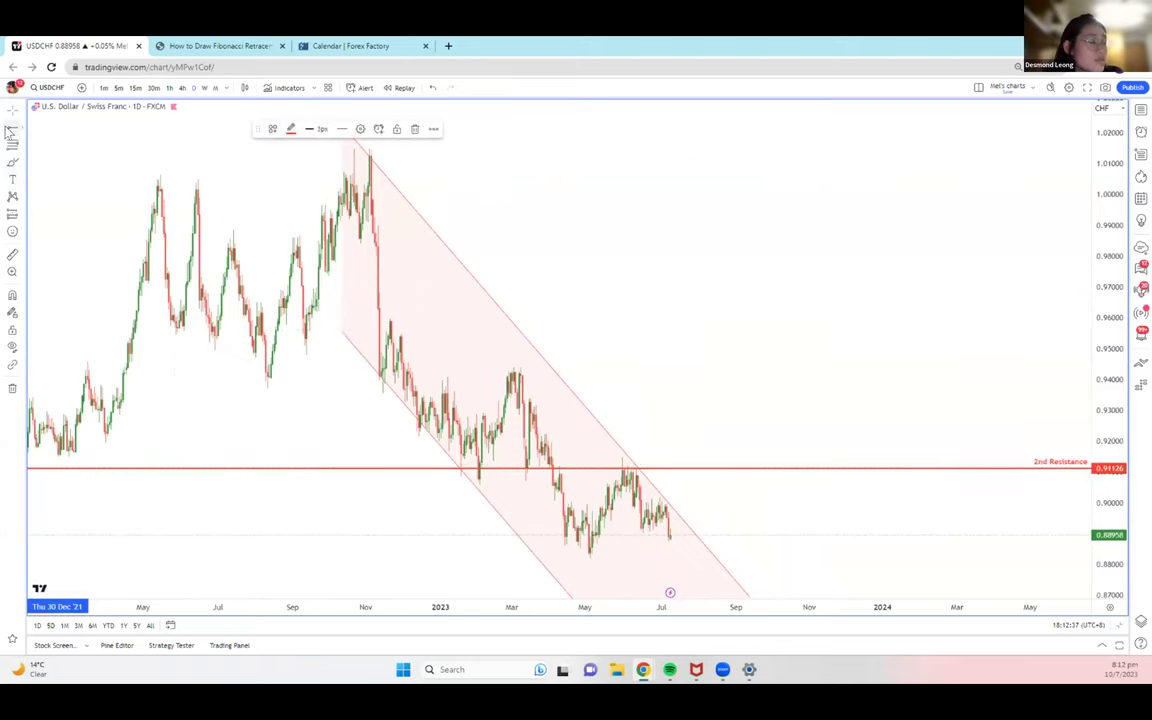
Add a horizontal ray at 0.90057 and label it 1st Resistance
{"action": "left_click", "coordinate": [659, 502]}
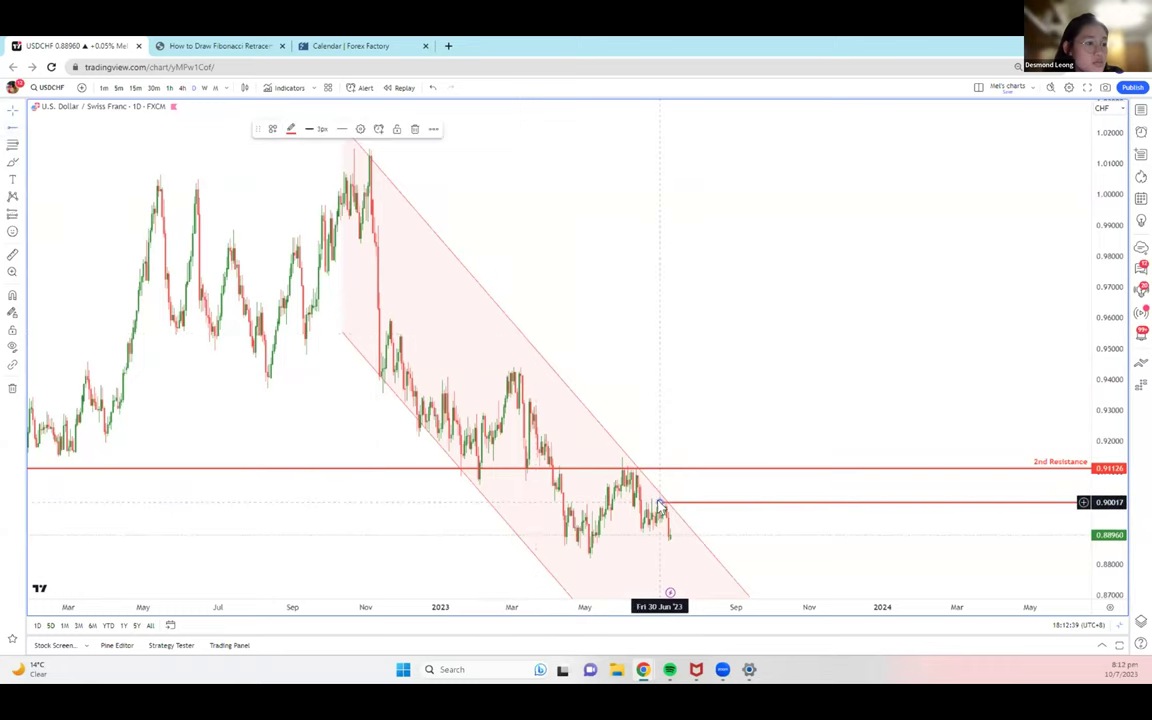
{"action": "right_click", "coordinate": [655, 499]}
{"action": "left_click", "coordinate": [836, 343]}
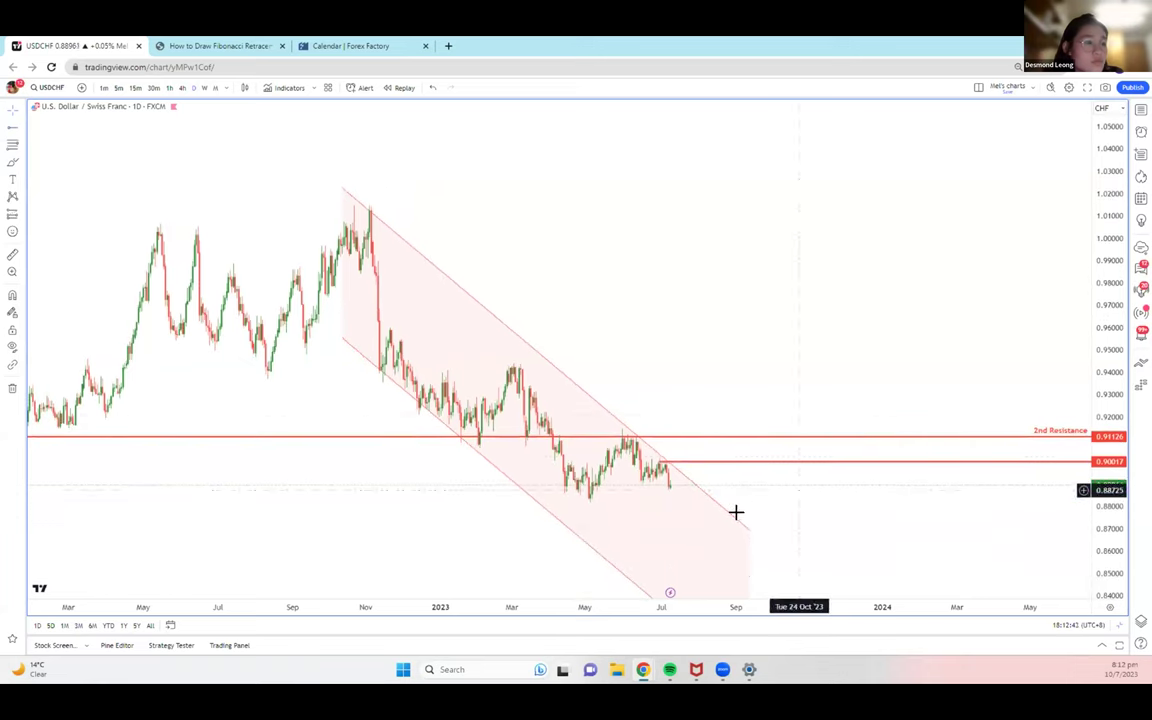
{"action": "left_click", "coordinate": [657, 463]}
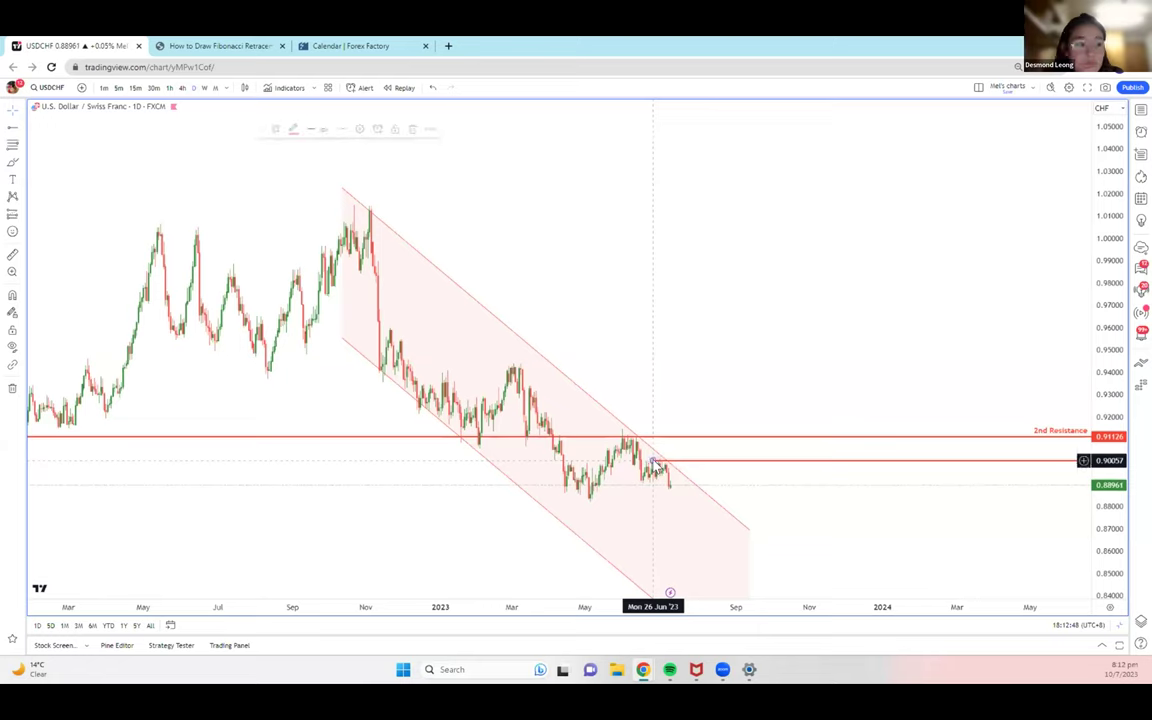
{"action": "left_click", "coordinate": [273, 130]}
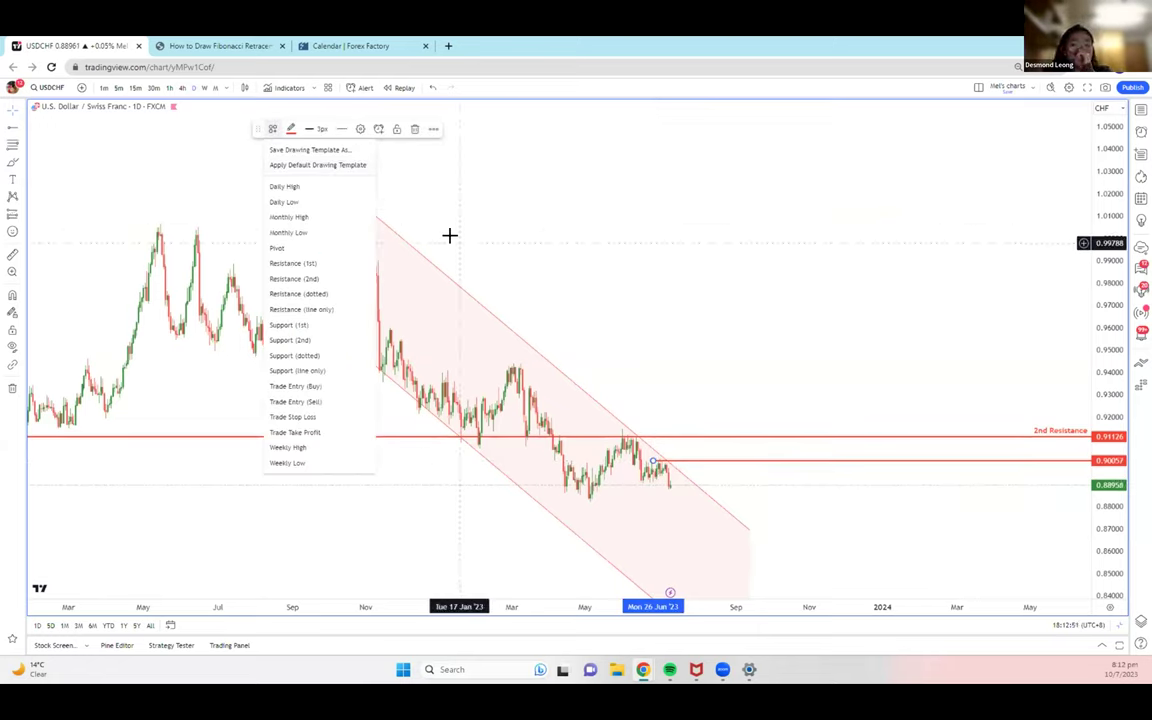
{"action": "left_click", "coordinate": [306, 279]}
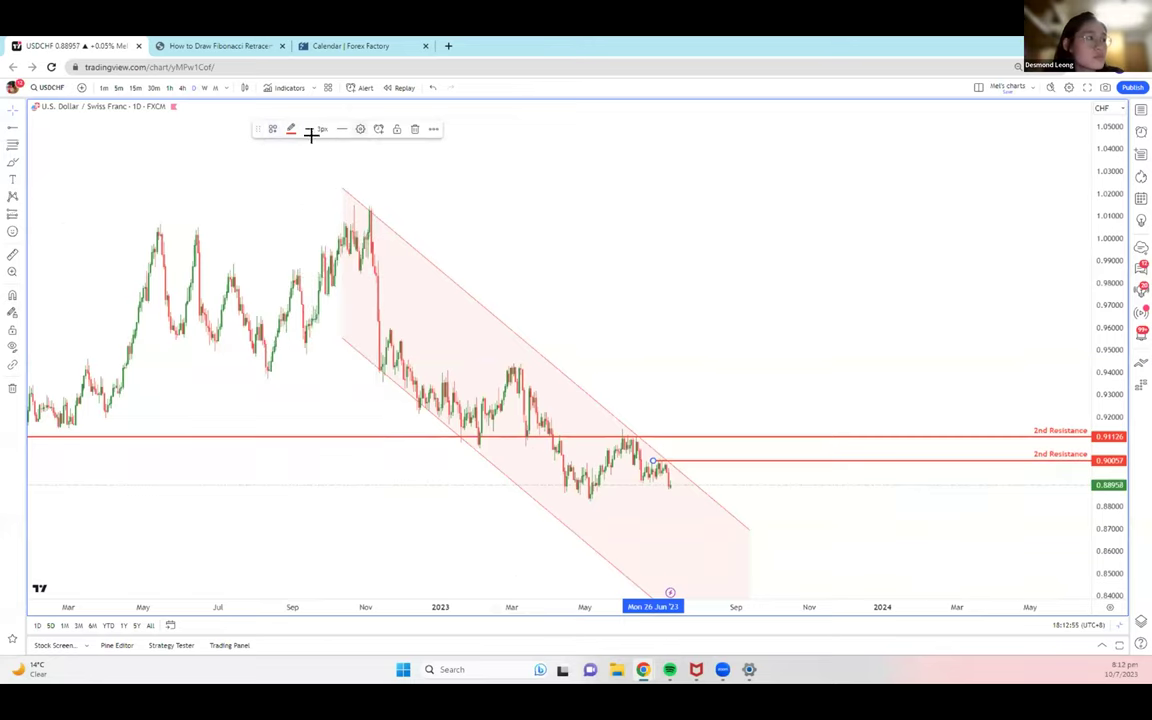
{"action": "left_click", "coordinate": [273, 130]}
{"action": "left_click", "coordinate": [306, 262]}
{"action": "left_click_drag", "start_coordinate": [764, 219], "coordinate": [722, 180]}
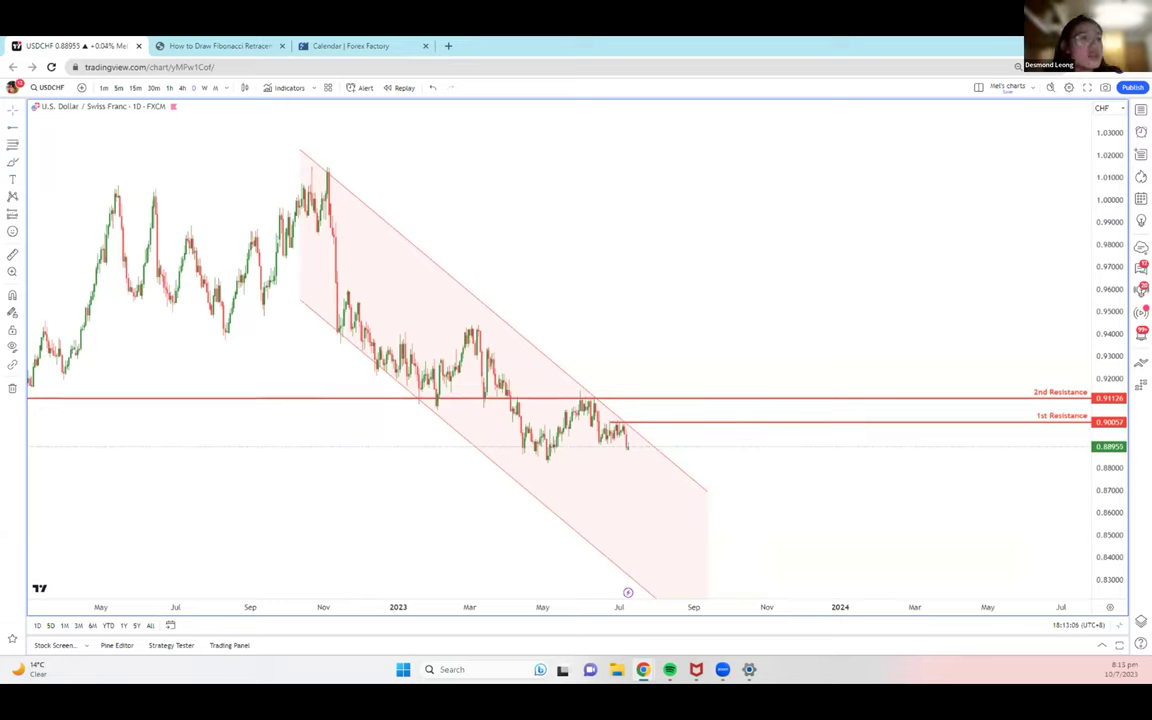
Draw a horizontal line at the May '23 low (0.88381) styled as green 1st Support
{"action": "left_click_drag", "start_coordinate": [869, 188], "coordinate": [851, 147]}
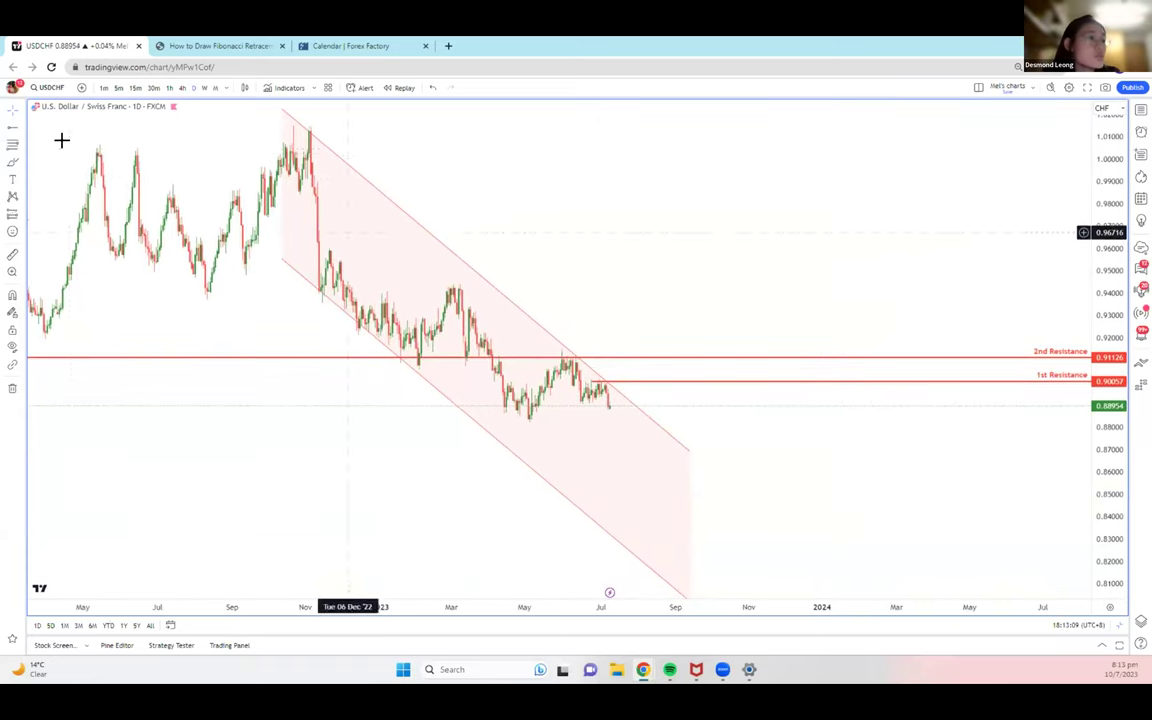
{"action": "left_click", "coordinate": [14, 129]}
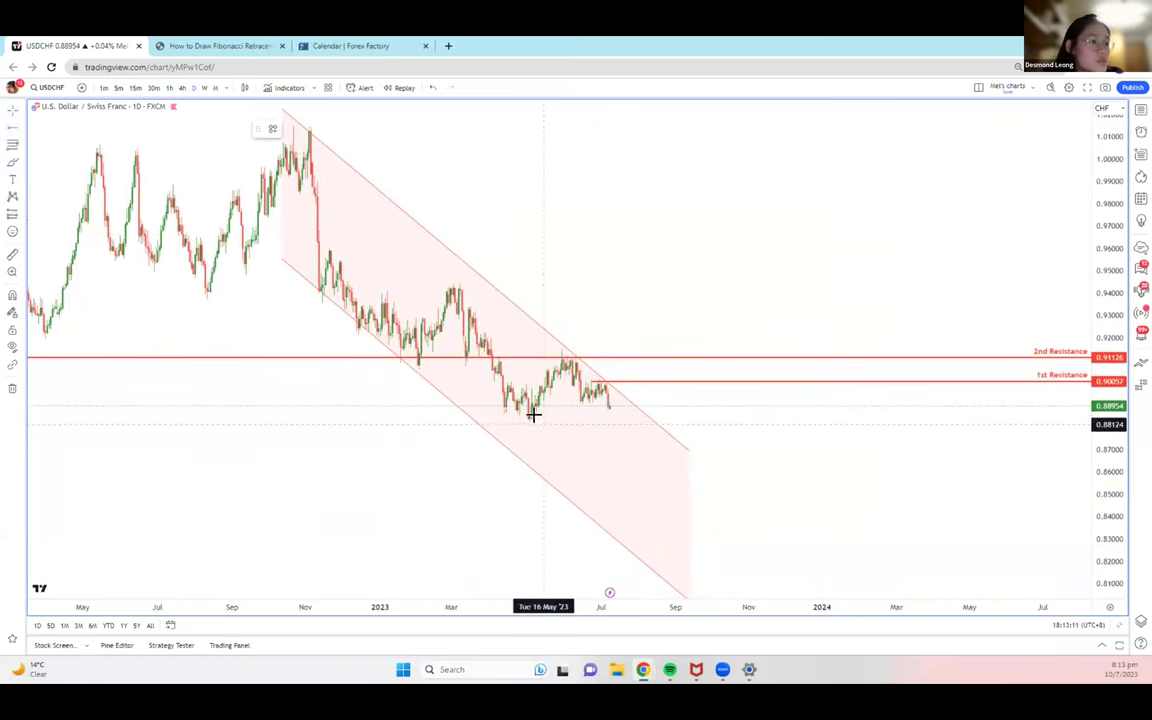
{"action": "left_click", "coordinate": [528, 418]}
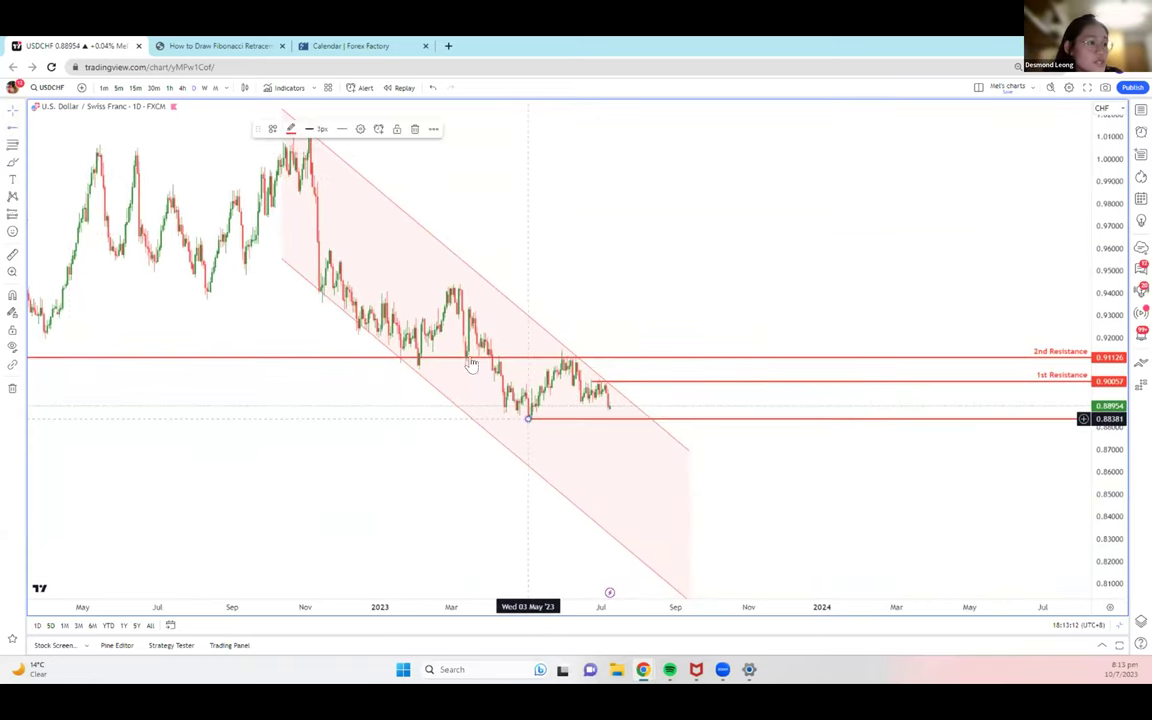
{"action": "left_click", "coordinate": [272, 130]}
{"action": "left_click", "coordinate": [309, 329]}
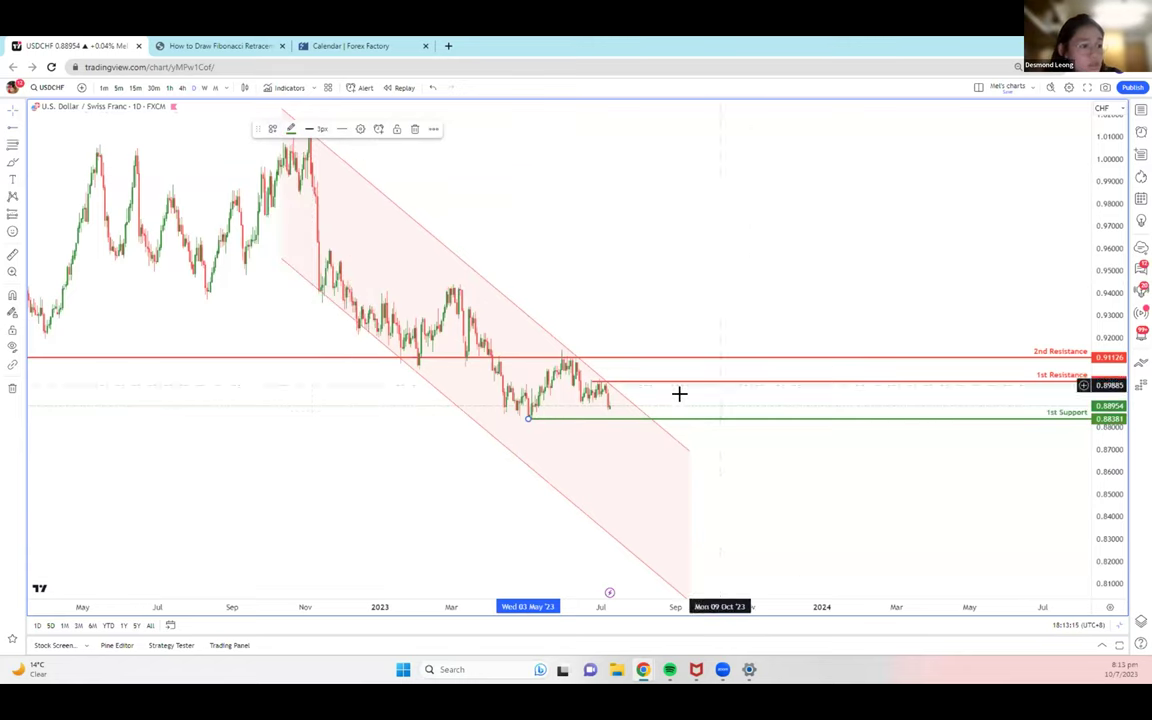
Add a horizontal line at the Jan '21 low (0.87629) labelled 2nd Support
{"action": "scroll", "coordinate": [882, 239], "scroll_direction": "down", "scroll_amount": 5}
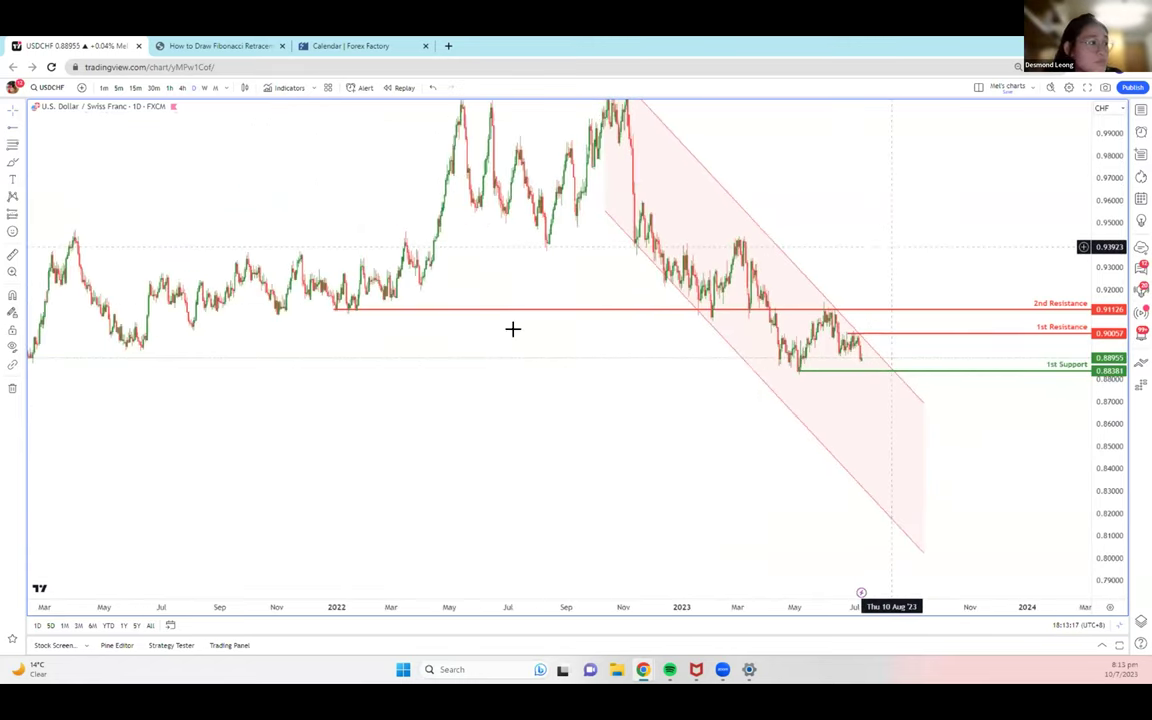
{"action": "scroll", "coordinate": [406, 481], "scroll_direction": "down", "scroll_amount": 1}
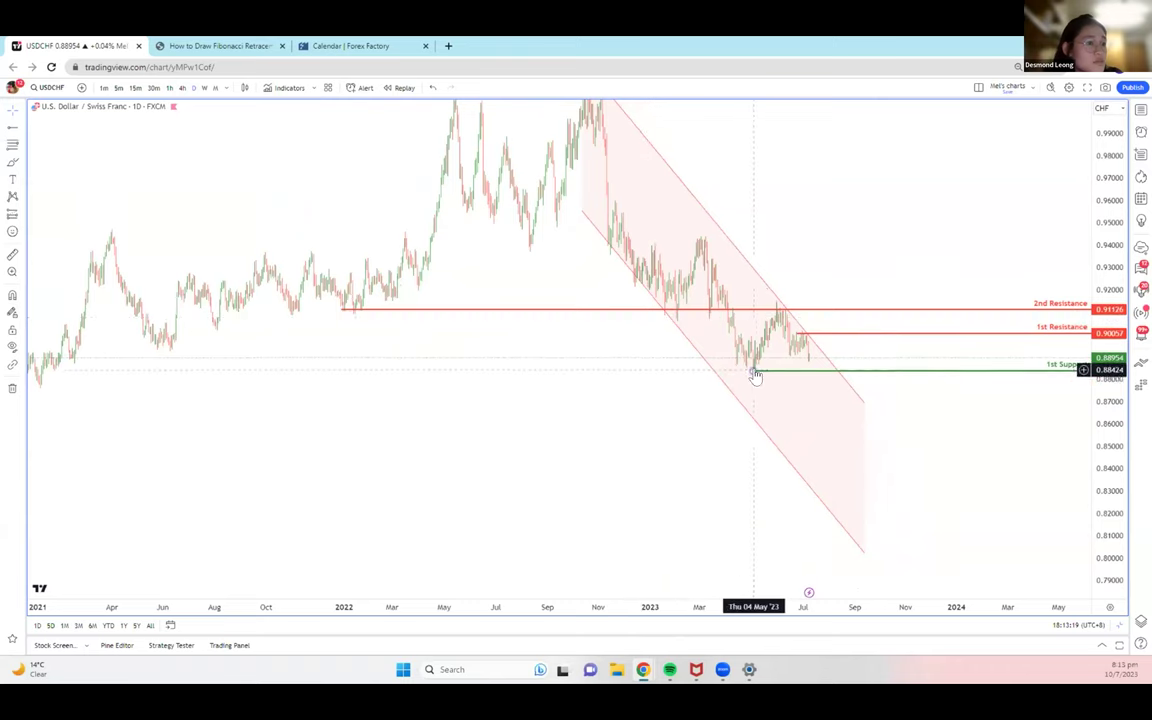
{"action": "scroll", "coordinate": [274, 492], "scroll_direction": "left", "scroll_amount": 5}
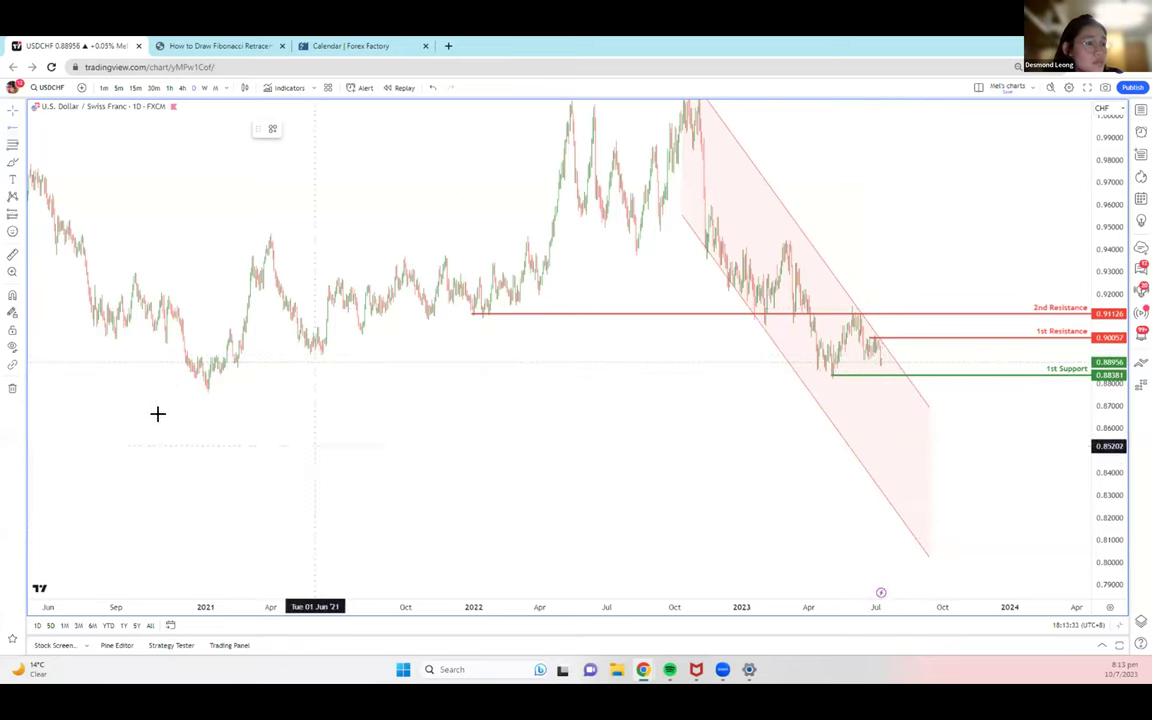
{"action": "left_click", "coordinate": [206, 390]}
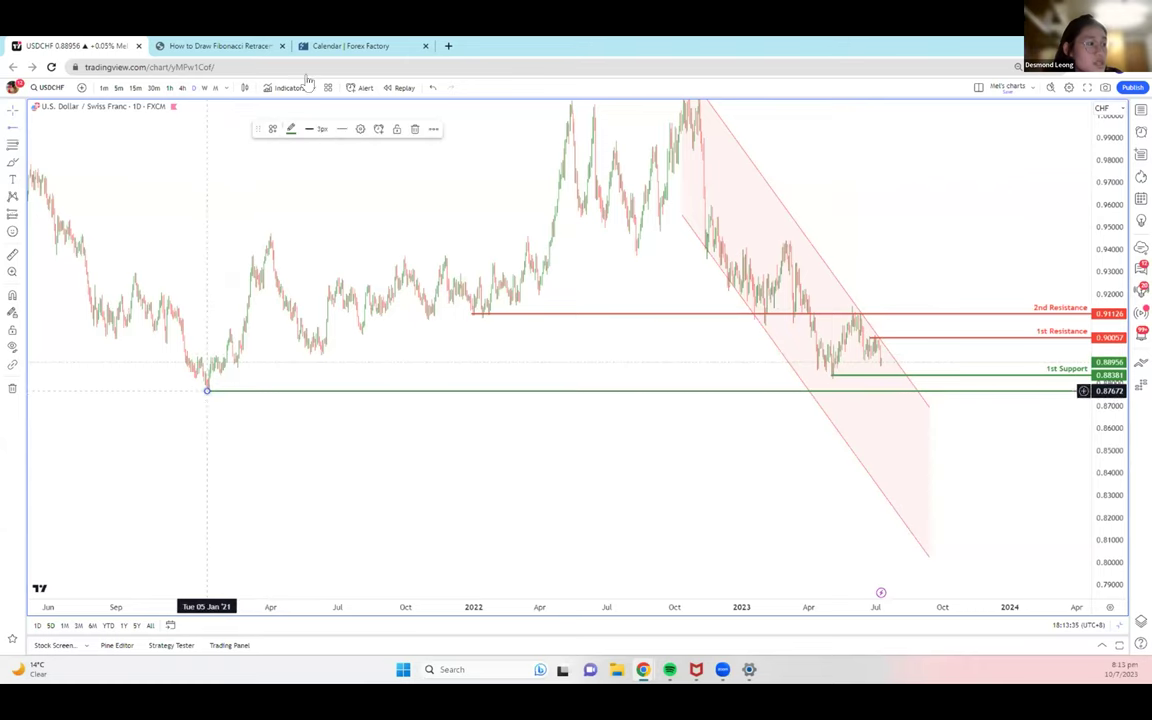
{"action": "left_click", "coordinate": [272, 129]}
{"action": "left_click", "coordinate": [318, 339]}
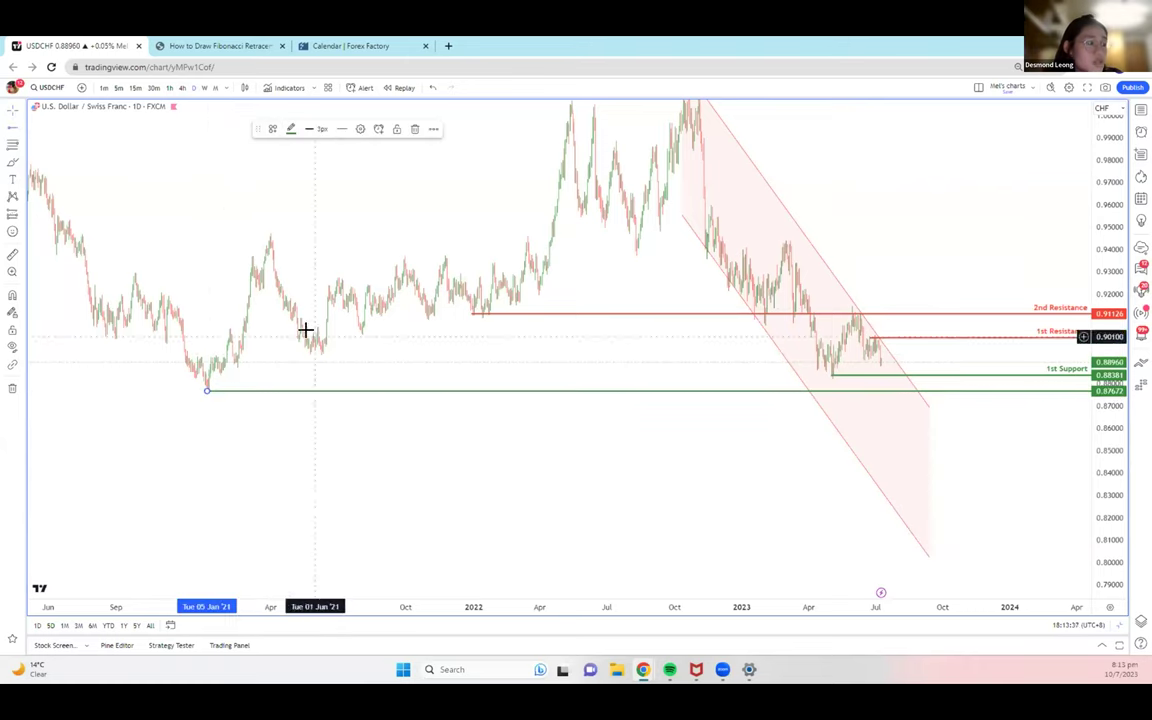
{"action": "left_click", "coordinate": [212, 401]}
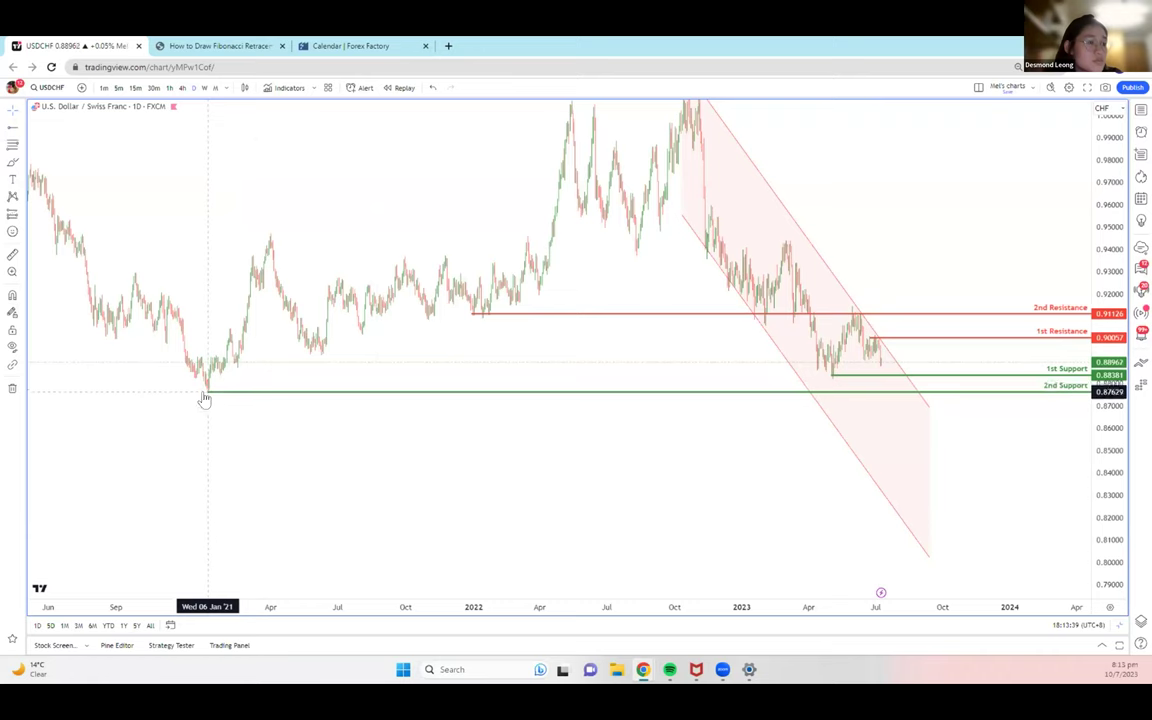
{"action": "left_click", "coordinate": [205, 393]}
{"action": "scroll", "coordinate": [790, 139], "scroll_direction": "up", "scroll_amount": 2}
{"action": "left_click_drag", "start_coordinate": [895, 224], "coordinate": [848, 268]}
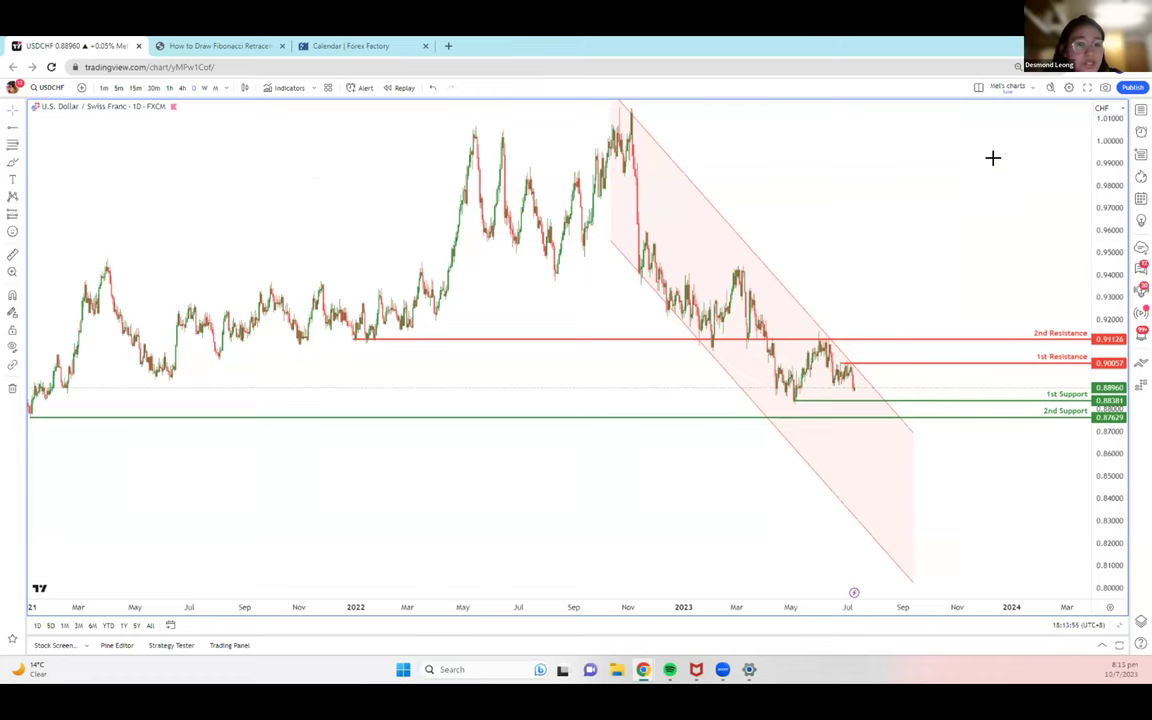
{"action": "scroll", "coordinate": [1003, 242], "scroll_direction": "right", "scroll_amount": 3}
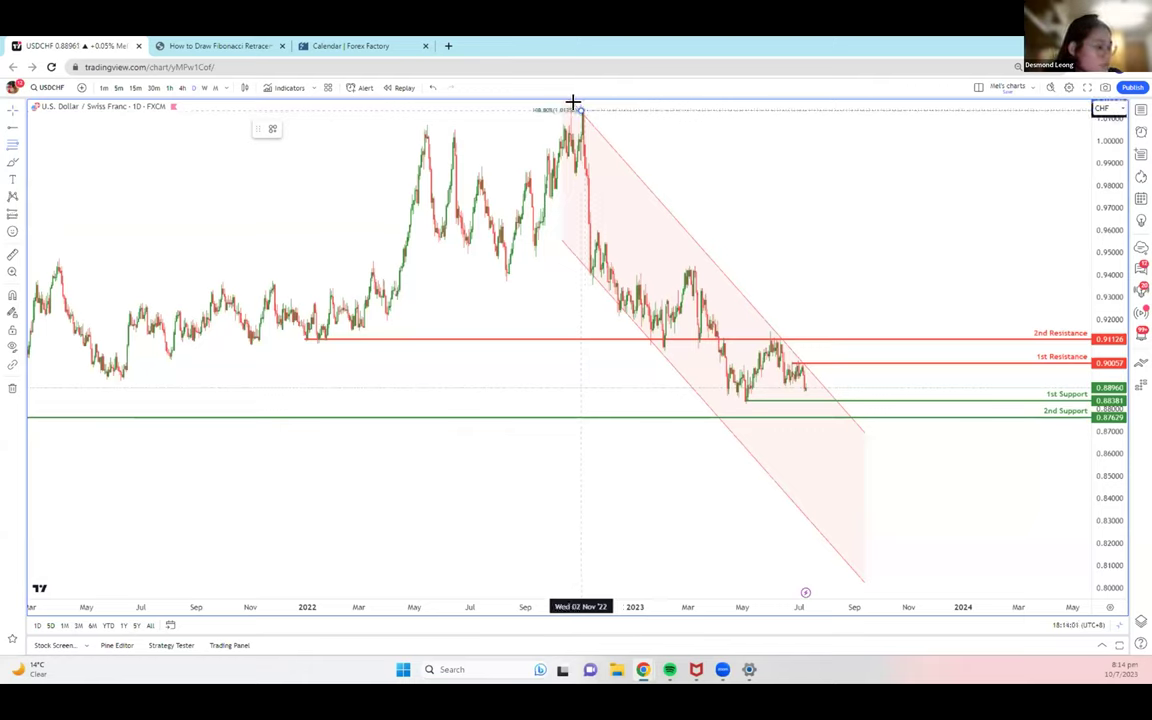
Draw a Fib retracement from the Nov '22 peak to the May '23 low with 0.236 and 0.5 enabled
{"action": "mouse_move", "coordinate": [573, 101]}
{"action": "left_mouse_down"}
{"action": "mouse_move", "coordinate": [777, 381]}
{"action": "mouse_move", "coordinate": [743, 400]}
{"action": "left_mouse_up"}
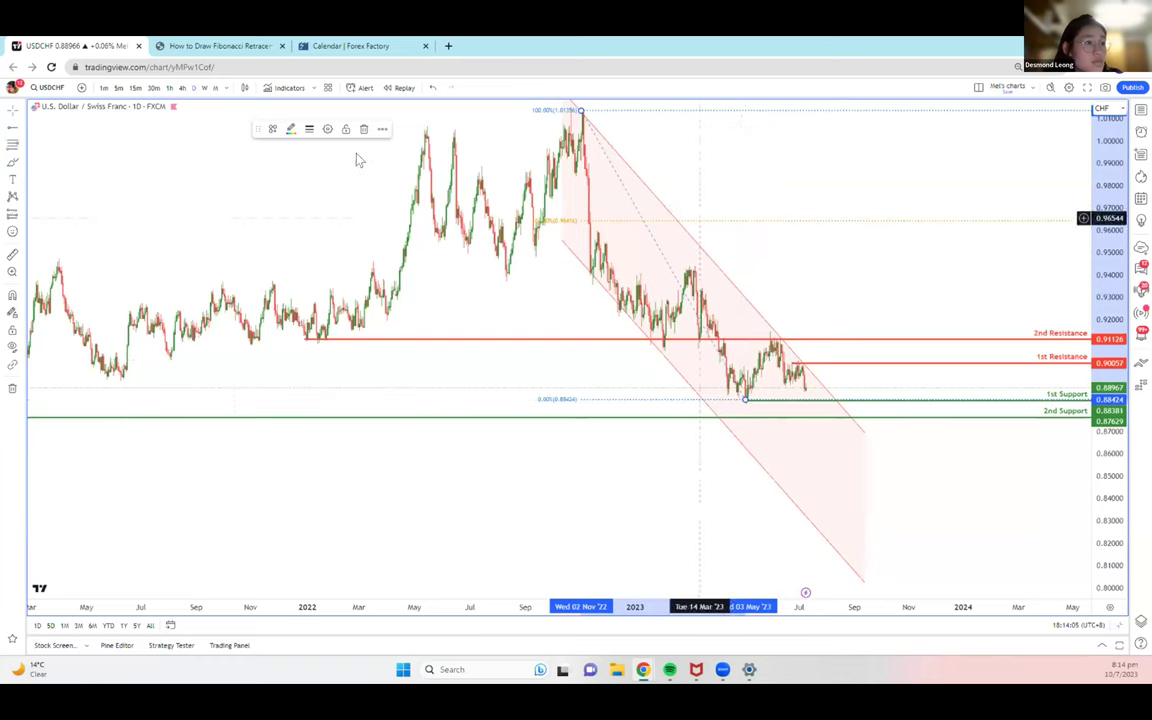
{"action": "left_click", "coordinate": [275, 131]}
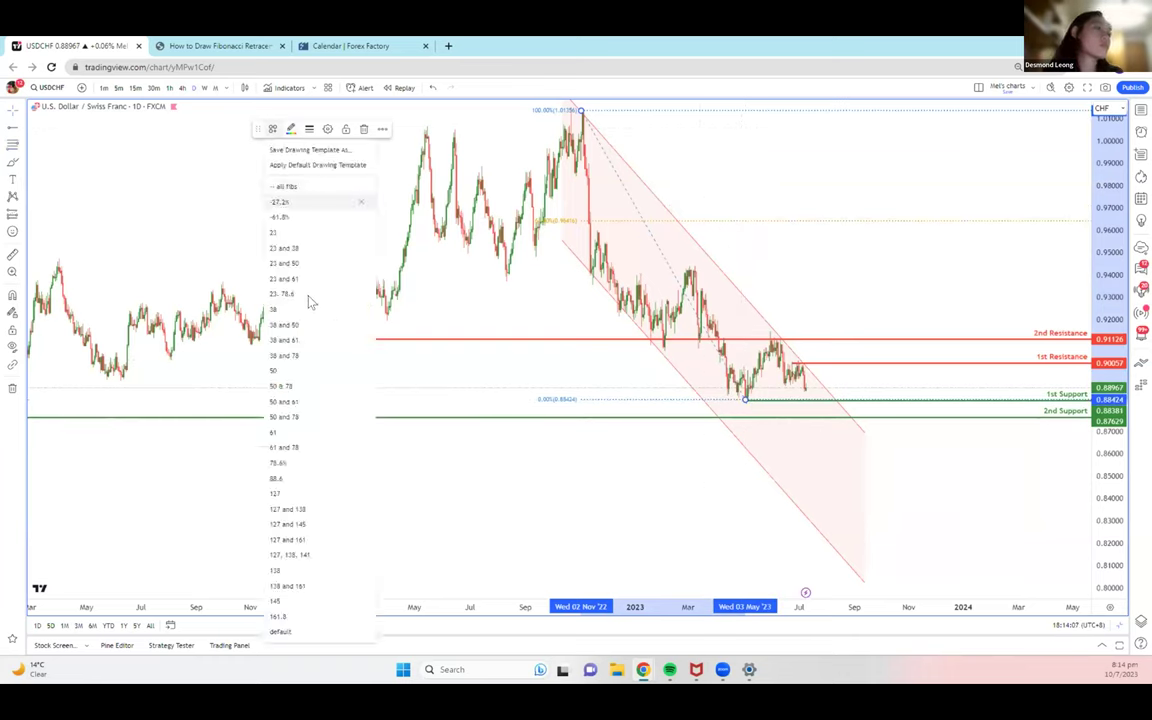
{"action": "left_click", "coordinate": [327, 129]}
{"action": "left_click", "coordinate": [481, 271]}
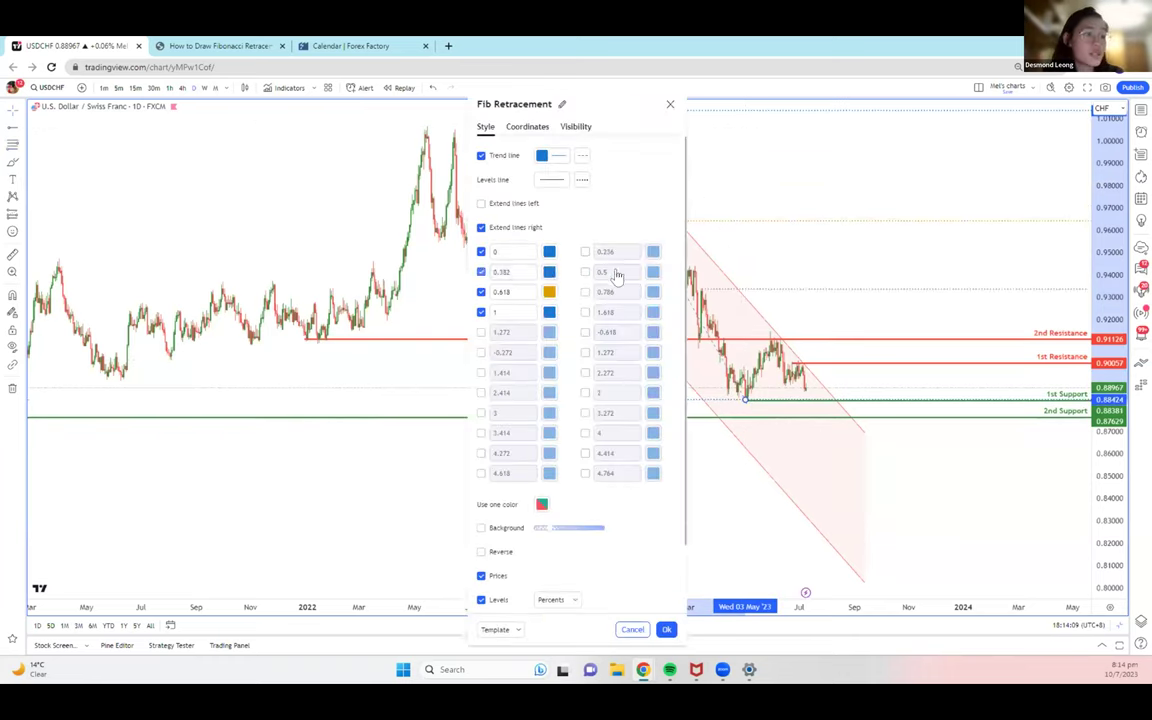
{"action": "left_click", "coordinate": [585, 272]}
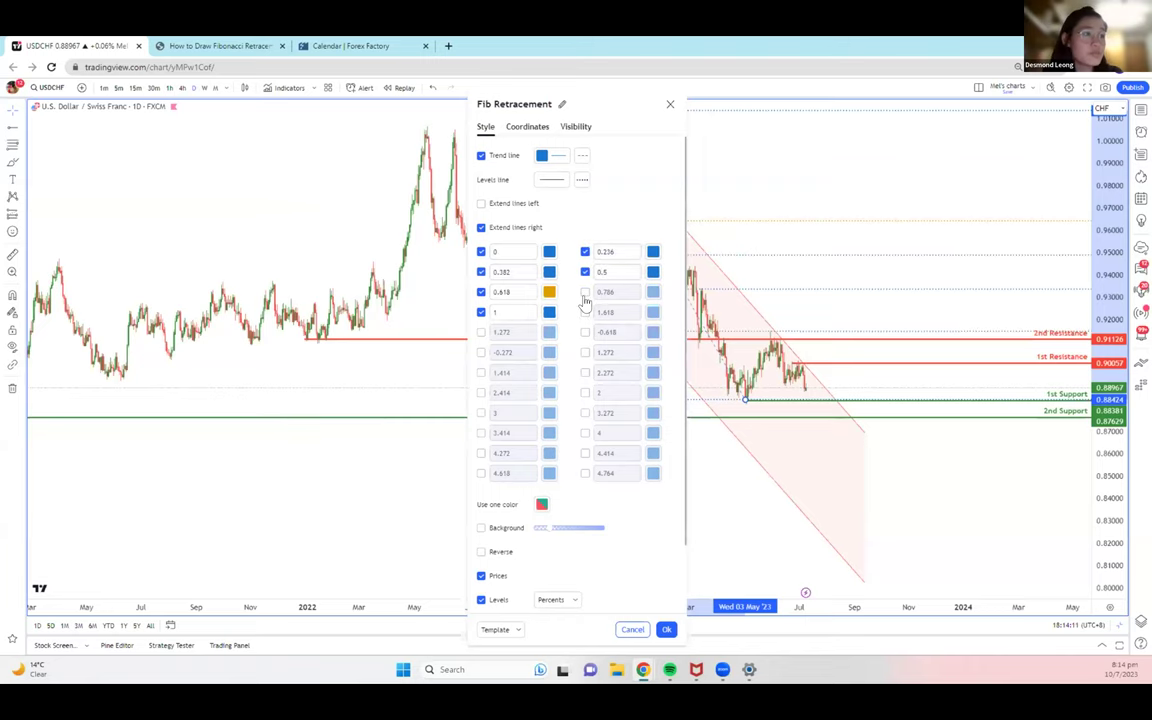
{"action": "left_click", "coordinate": [666, 630]}
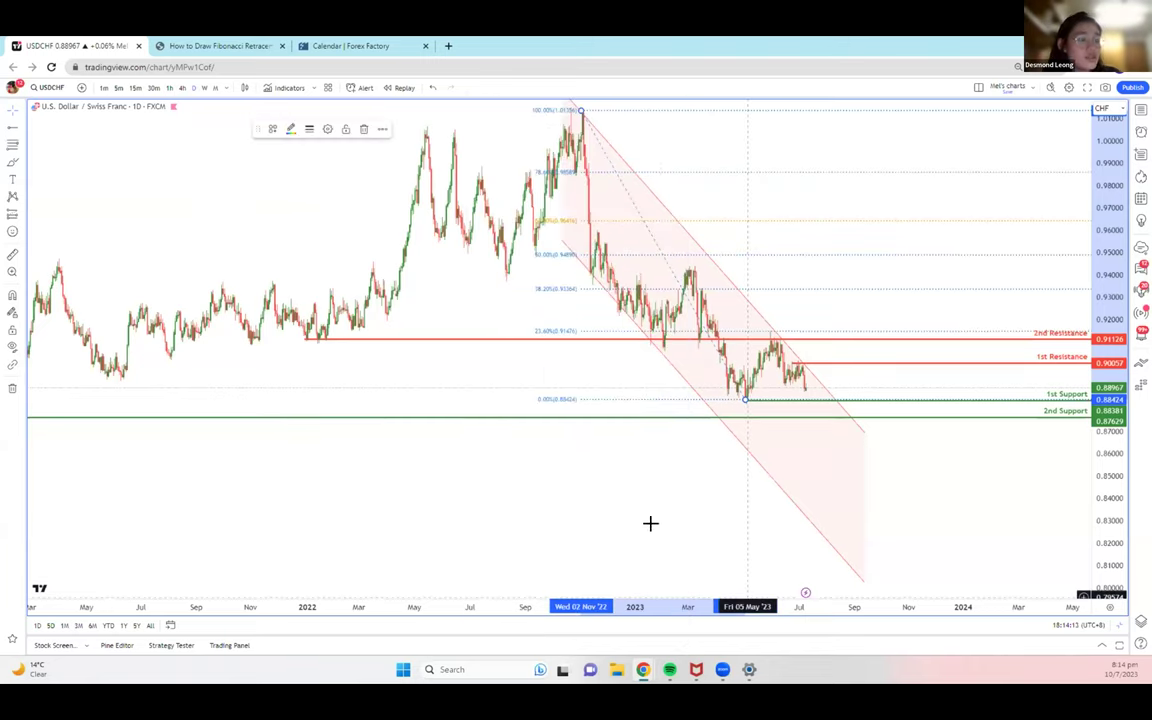
Snap the retracement's 0% point onto the May '23 low at 0.88338
{"action": "scroll", "coordinate": [650, 524], "scroll_direction": "down", "scroll_amount": 1}
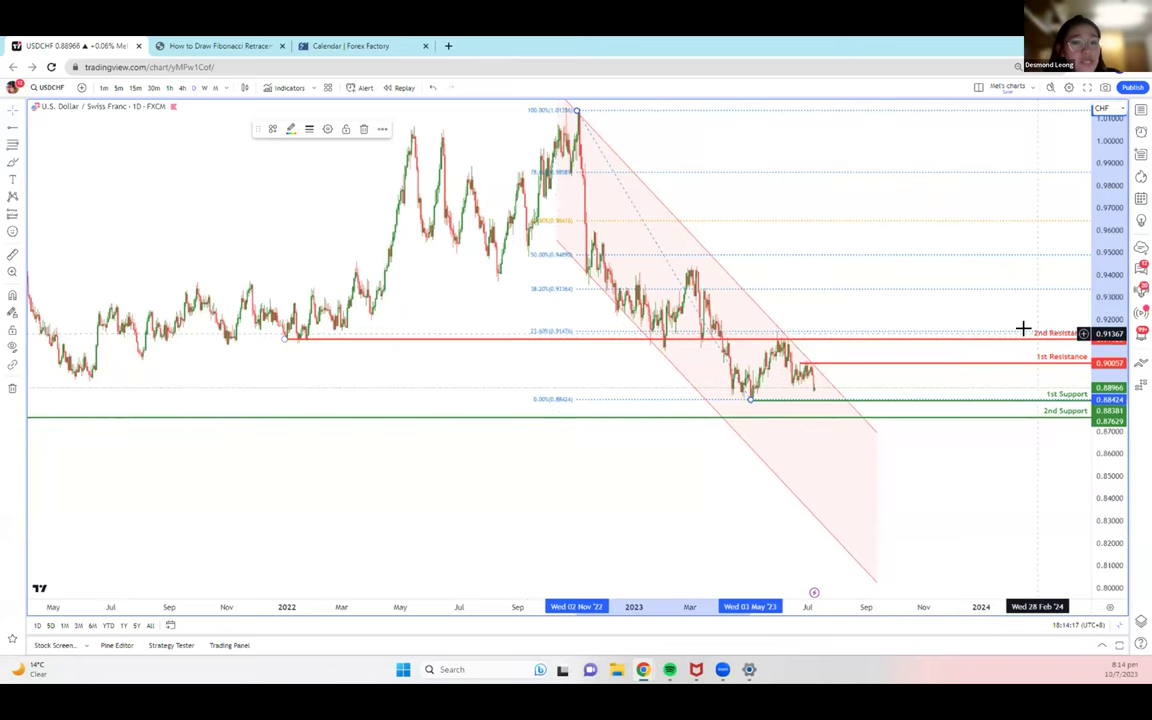
{"action": "scroll", "coordinate": [760, 240], "scroll_direction": "up", "scroll_amount": 2}
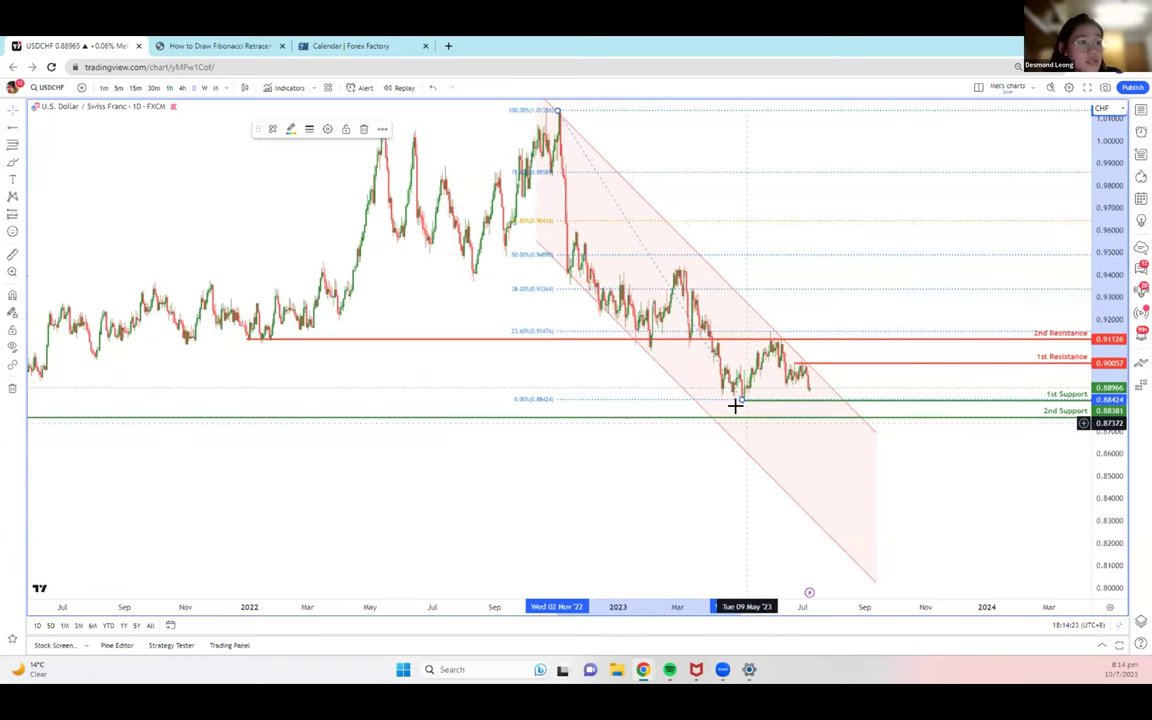
{"action": "left_click_drag", "start_coordinate": [742, 404], "coordinate": [743, 406]}
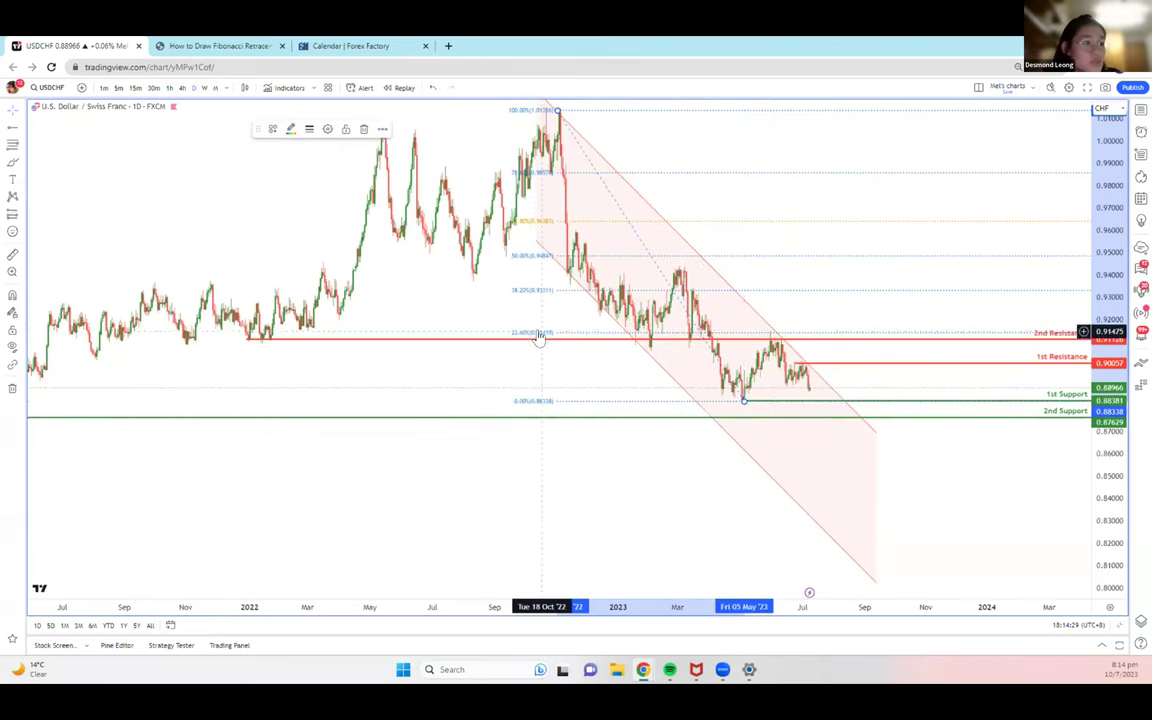
{"action": "left_click_drag", "start_coordinate": [548, 509], "coordinate": [491, 503]}
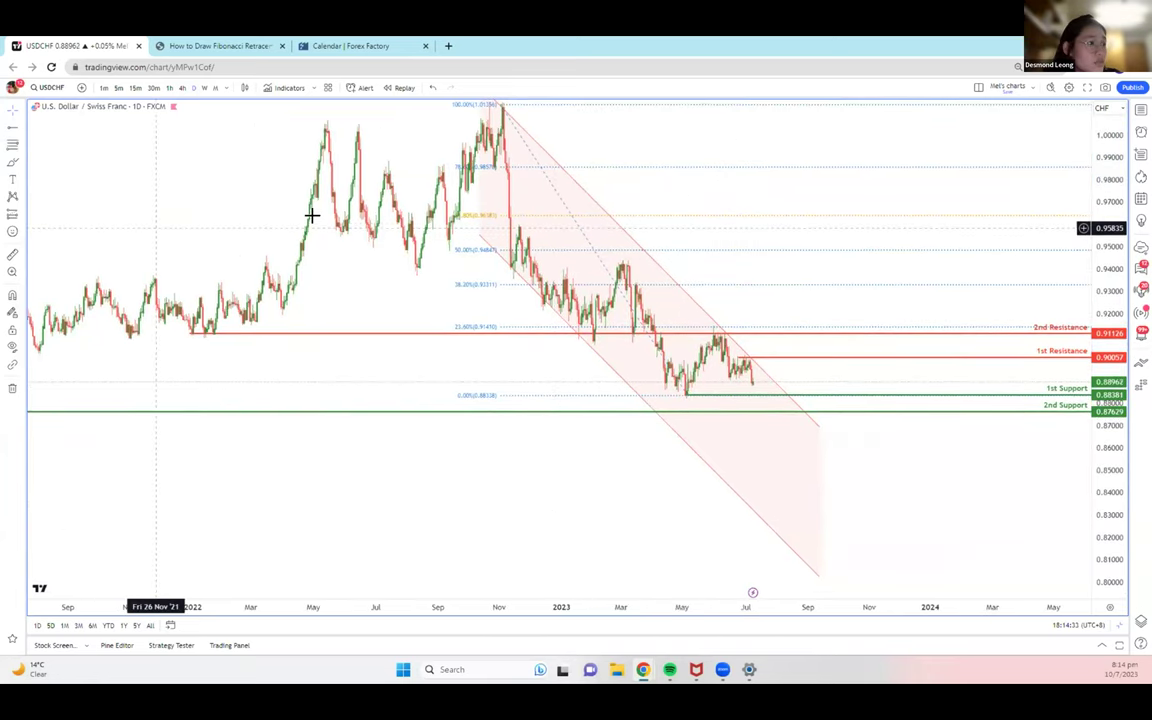
{"action": "left_click_drag", "start_coordinate": [203, 226], "coordinate": [318, 222]}
{"action": "scroll", "coordinate": [195, 232], "scroll_direction": "right", "scroll_amount": 5}
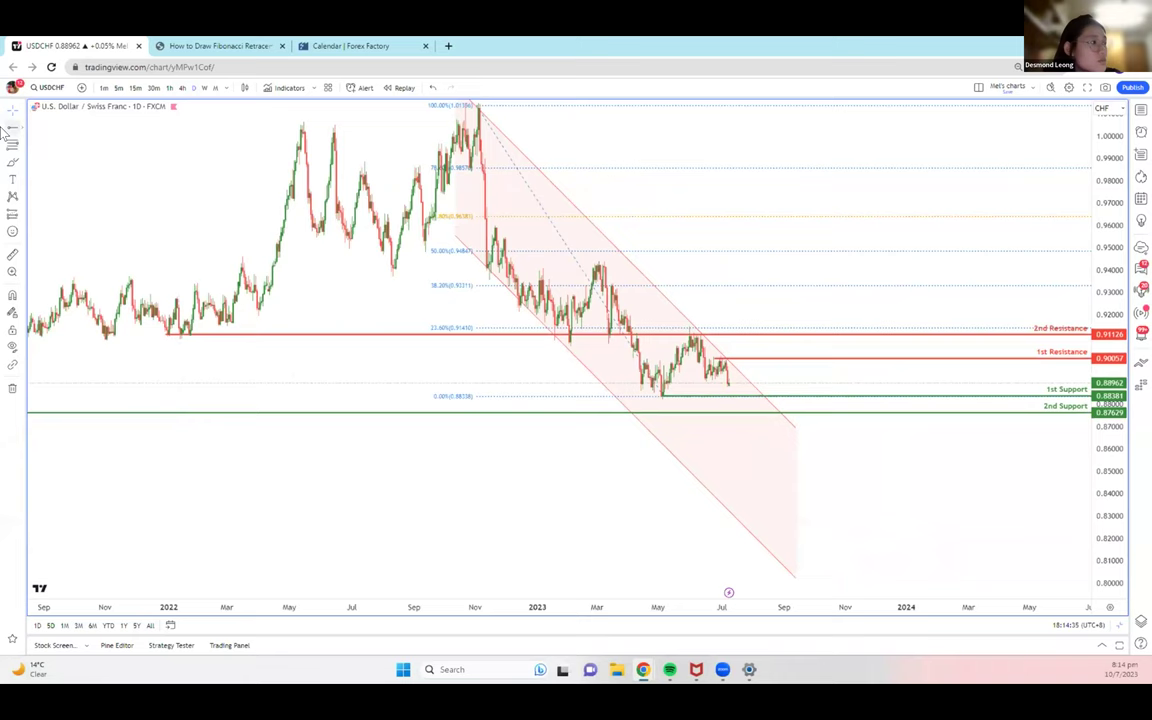
{"action": "left_click", "coordinate": [22, 146]}
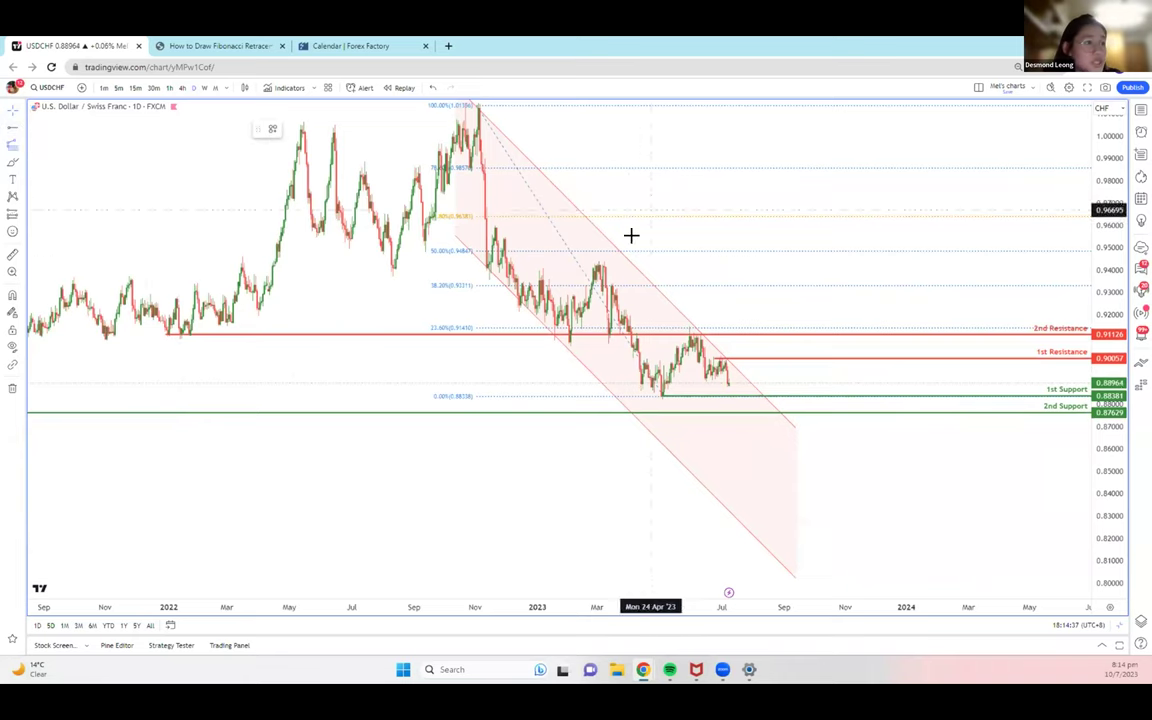
Anchor the Fib extension at the May '23 low and June '23 high, discarding sketched red lines
{"action": "left_click", "coordinate": [661, 396]}
{"action": "left_click", "coordinate": [688, 330]}
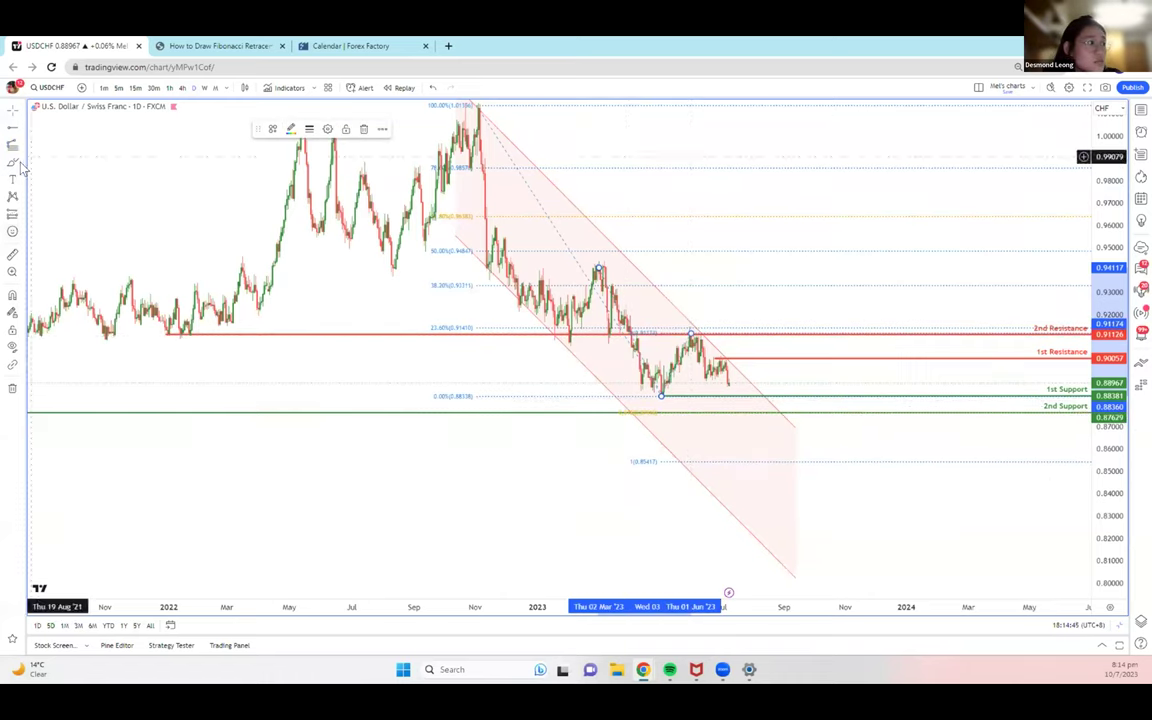
{"action": "left_click", "coordinate": [540, 247]}
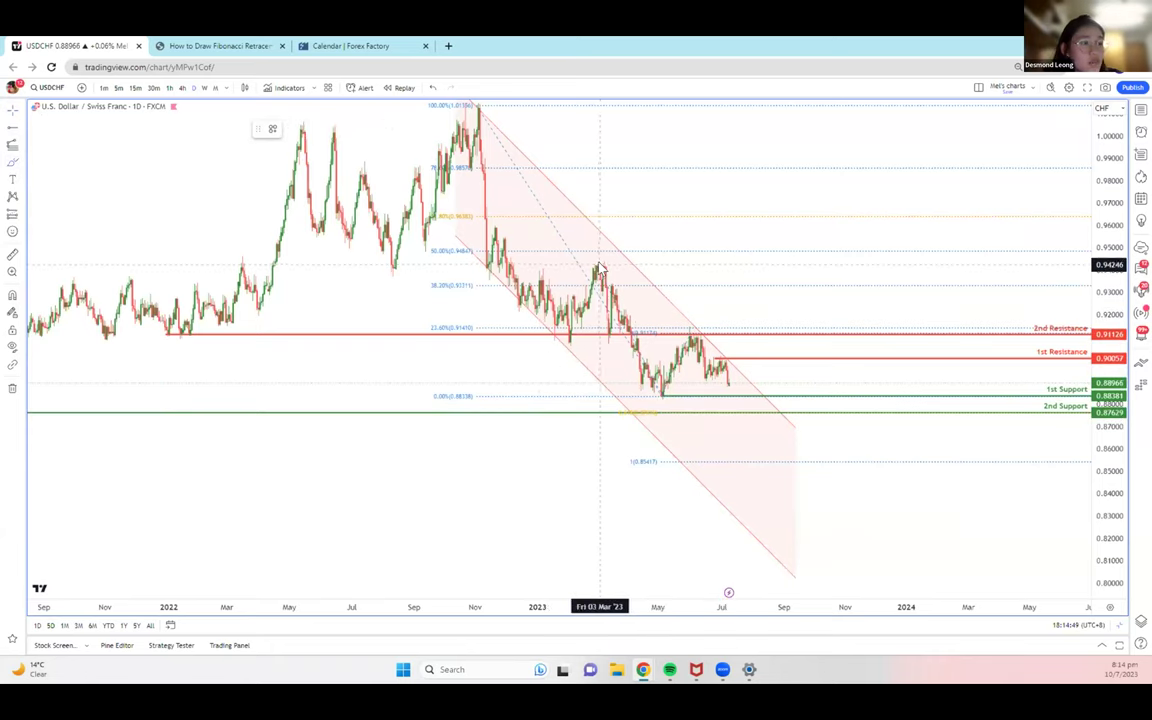
{"action": "mouse_move", "coordinate": [598, 268]}
{"action": "left_mouse_down"}
{"action": "mouse_move", "coordinate": [666, 399]}
{"action": "mouse_move", "coordinate": [697, 333]}
{"action": "left_mouse_up"}
{"action": "mouse_move", "coordinate": [697, 333]}
{"action": "left_mouse_down"}
{"action": "mouse_move", "coordinate": [746, 401]}
{"action": "mouse_move", "coordinate": [741, 338]}
{"action": "left_mouse_up"}
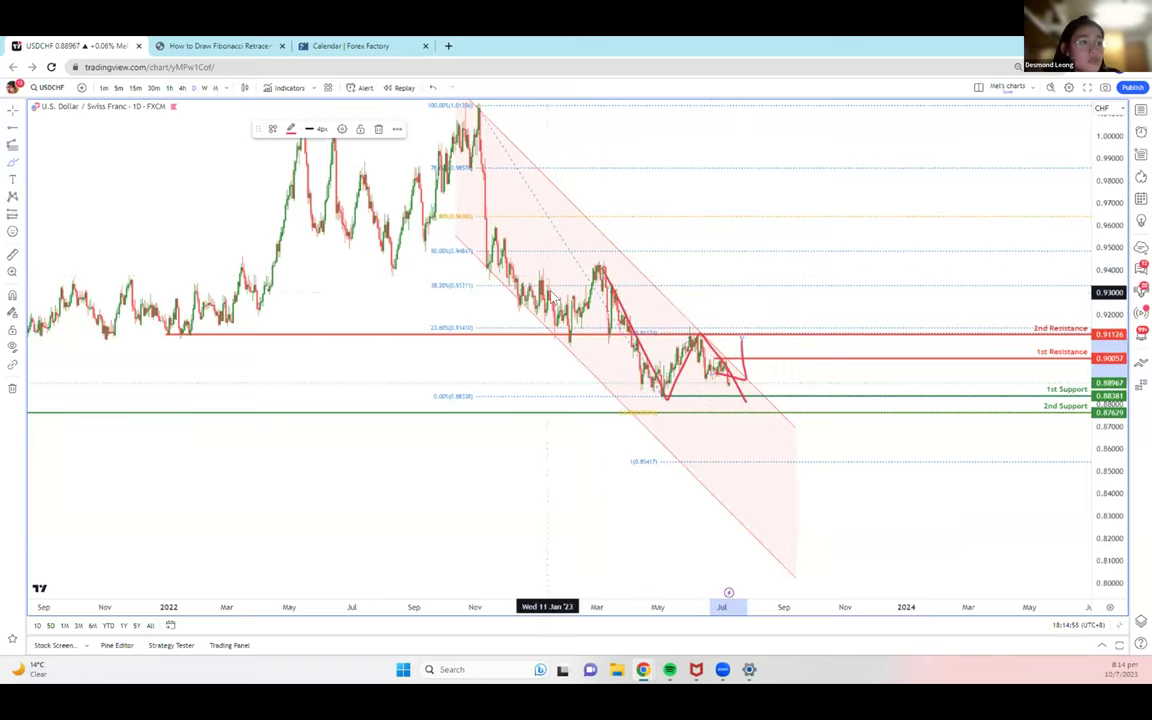
{"action": "left_click", "coordinate": [432, 87]}
{"action": "left_click", "coordinate": [432, 87]}
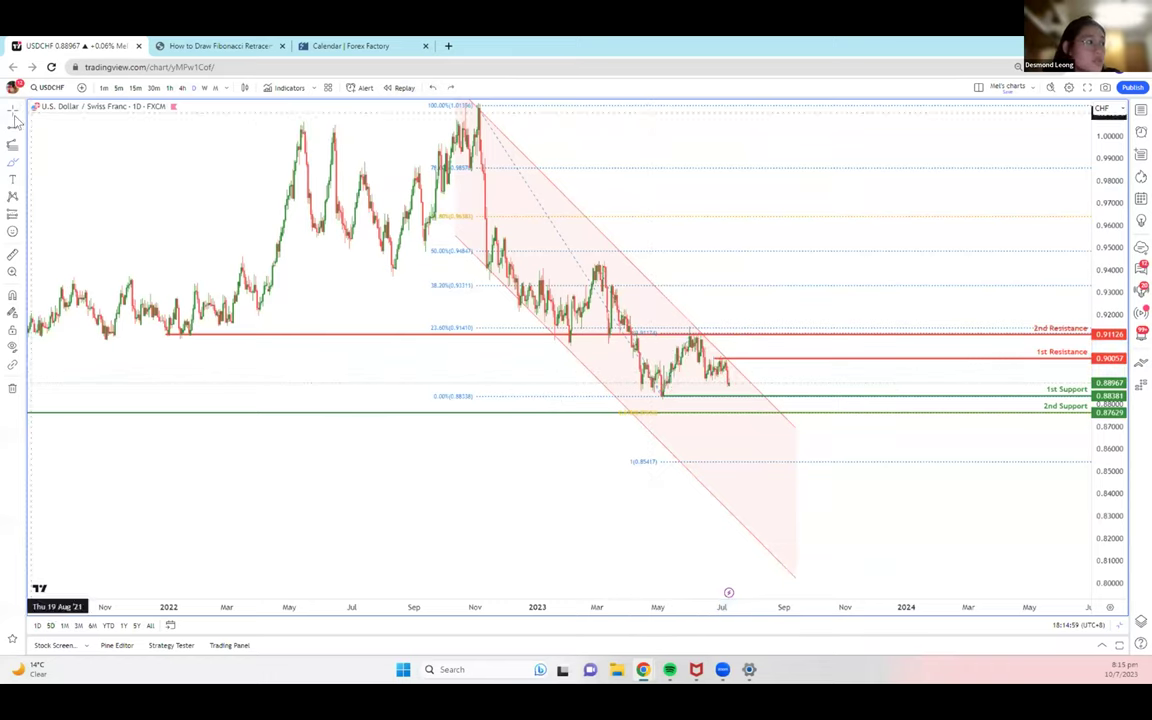
{"action": "left_click_drag", "start_coordinate": [129, 167], "coordinate": [130, 165]}
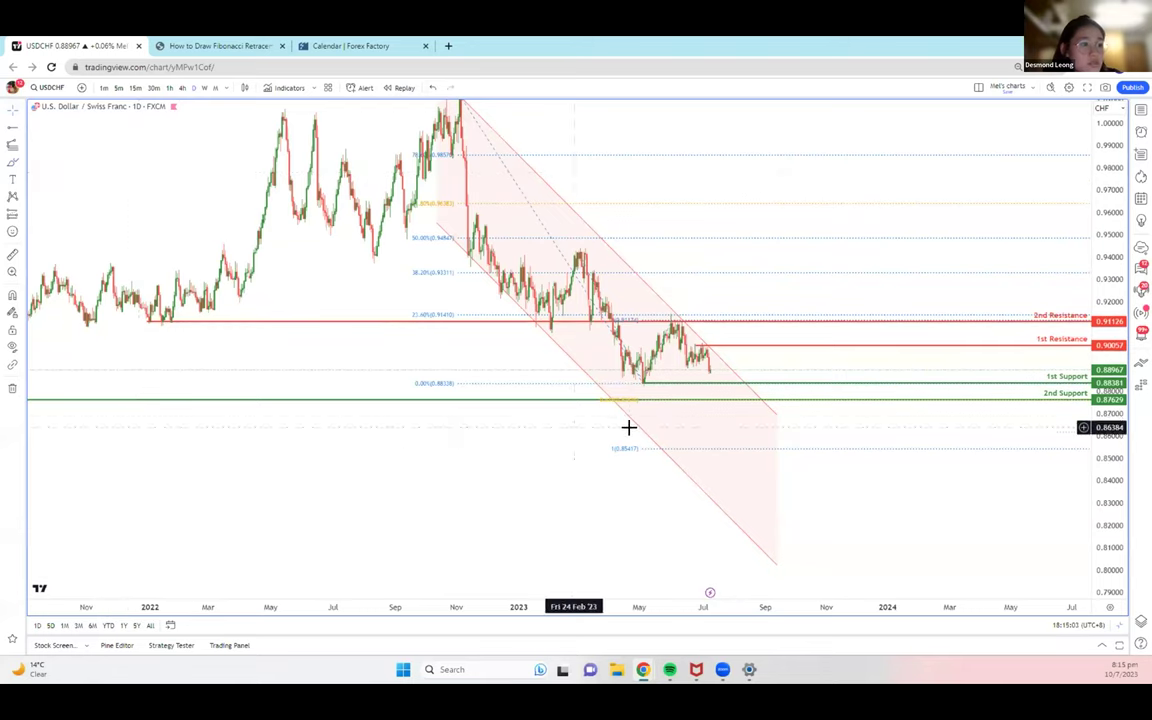
{"action": "key", "text": "ctrl+y"}
Apply the 61 template so the extension shows only its 0.618 level
{"action": "left_click", "coordinate": [272, 129]}
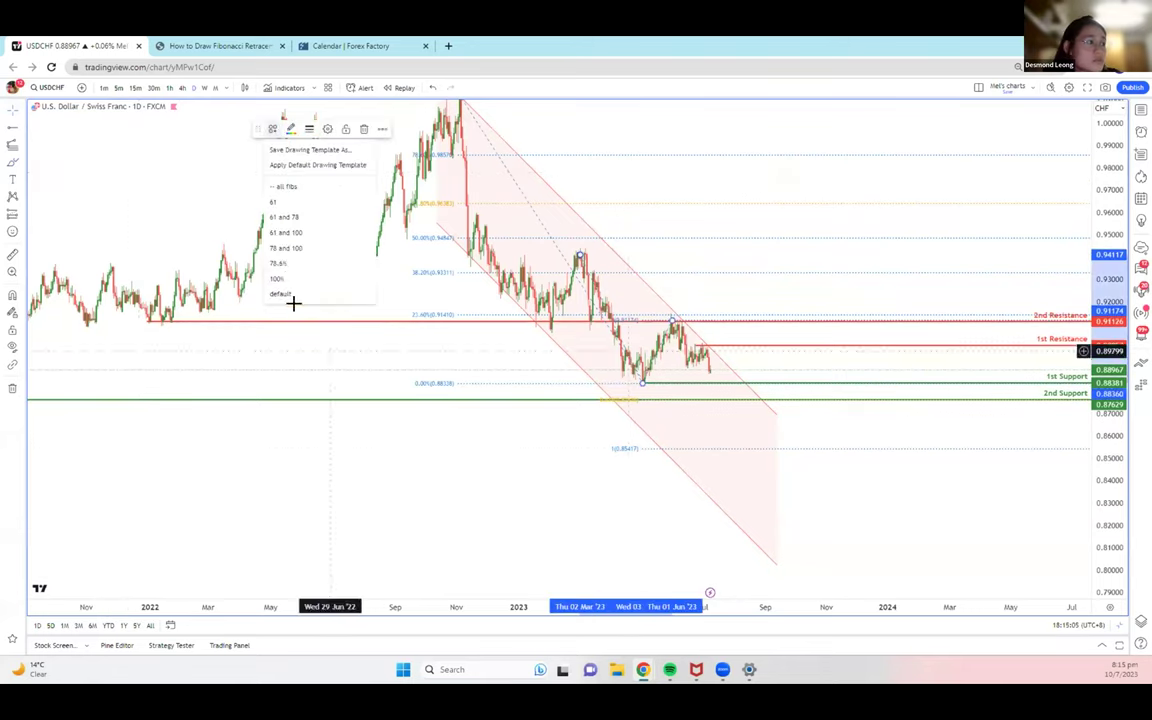
{"action": "left_click", "coordinate": [337, 422]}
{"action": "mouse_move", "coordinate": [337, 422]}
{"action": "left_mouse_down"}
{"action": "mouse_move", "coordinate": [463, 422]}
{"action": "mouse_move", "coordinate": [290, 419]}
{"action": "left_mouse_up"}
{"action": "left_click", "coordinate": [12, 138]}
{"action": "left_click", "coordinate": [70, 146]}
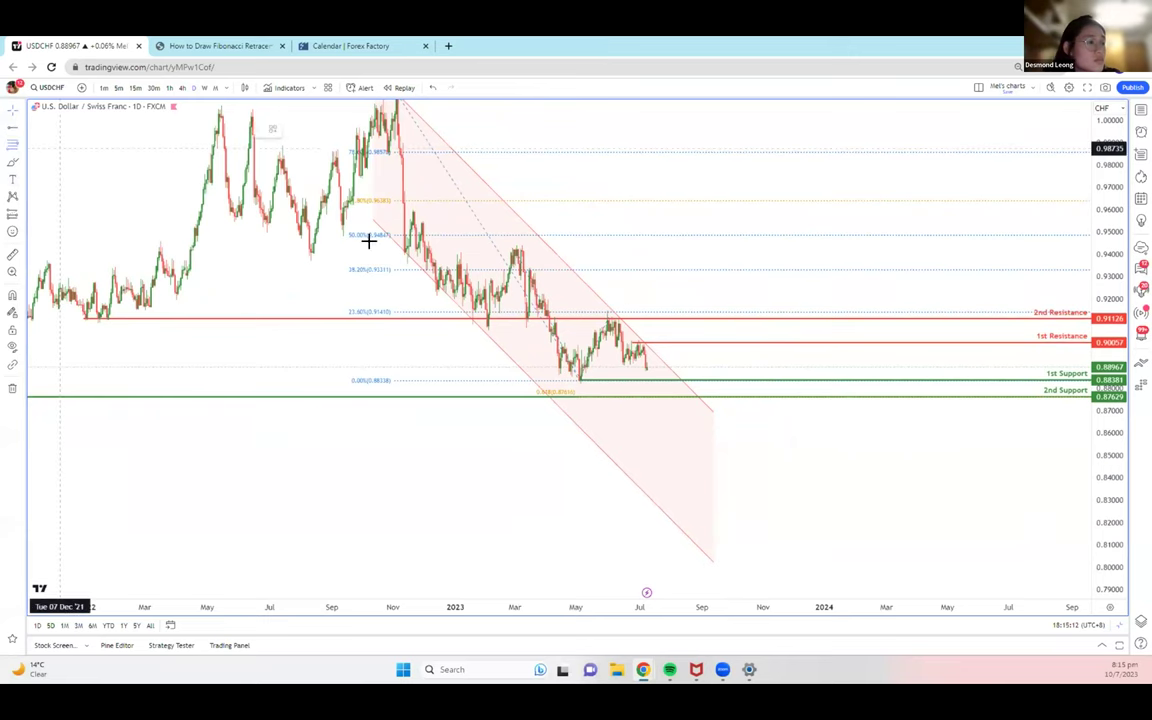
Draw a Fib retracement from the March 2023 high to the May low using the '23 and 50' preset
{"action": "left_click", "coordinate": [506, 242]}
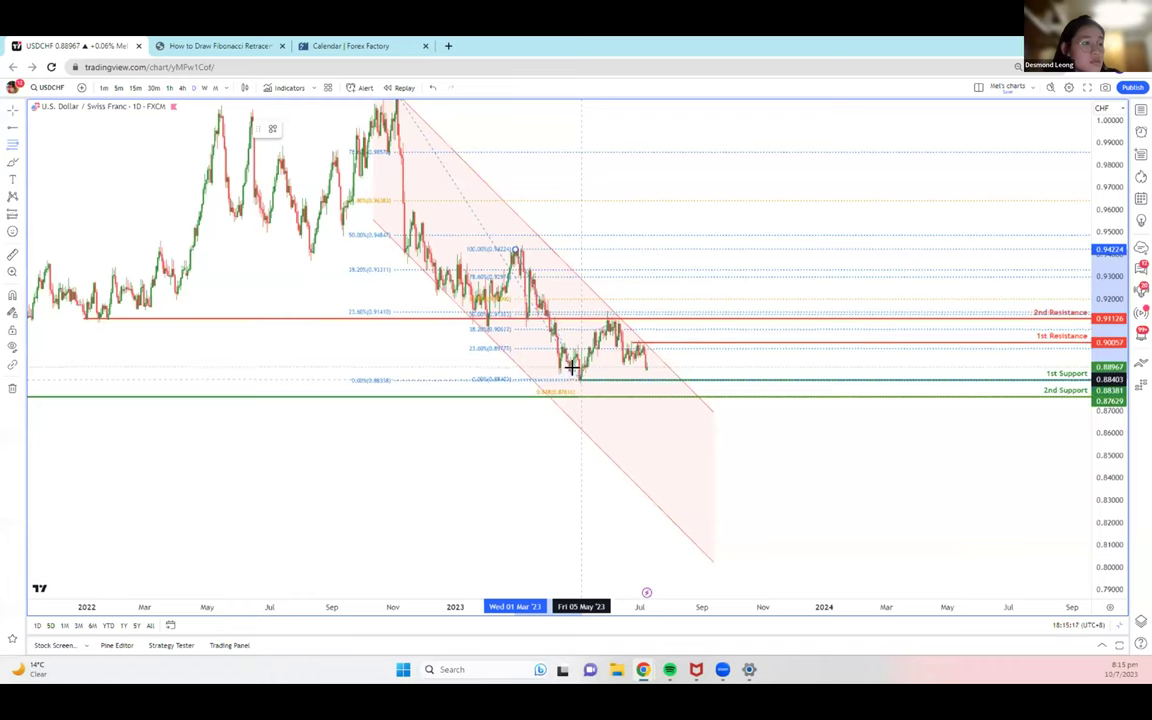
{"action": "left_click", "coordinate": [578, 380]}
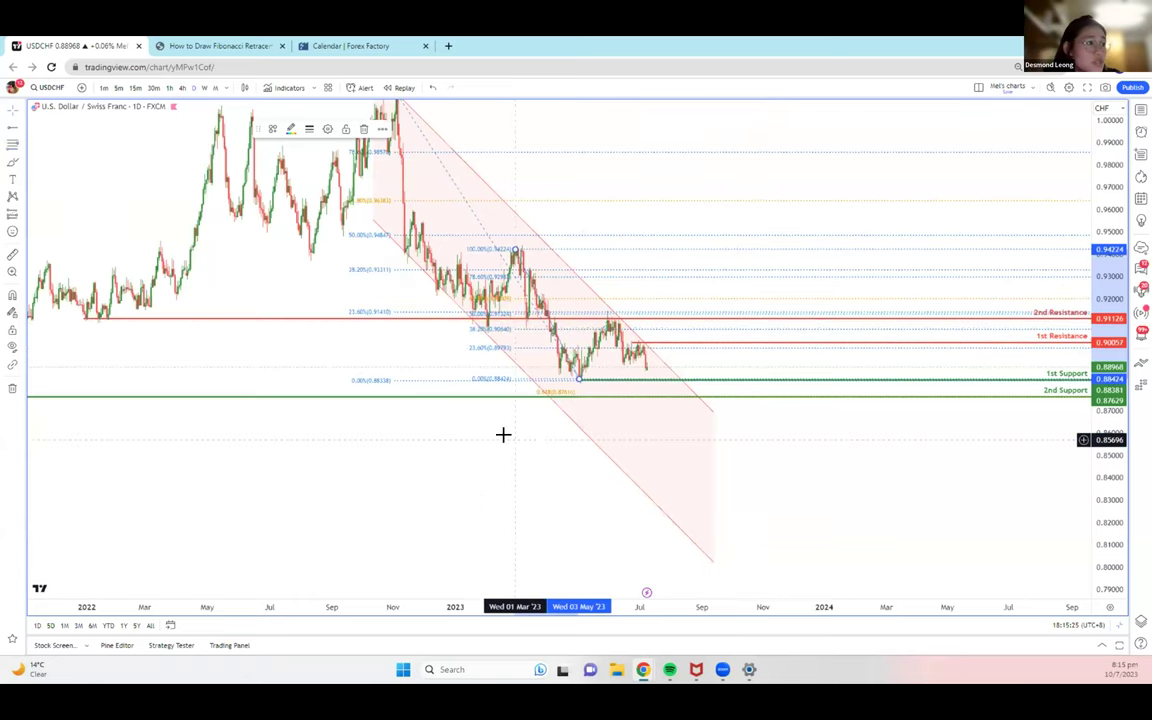
{"action": "left_click", "coordinate": [272, 129]}
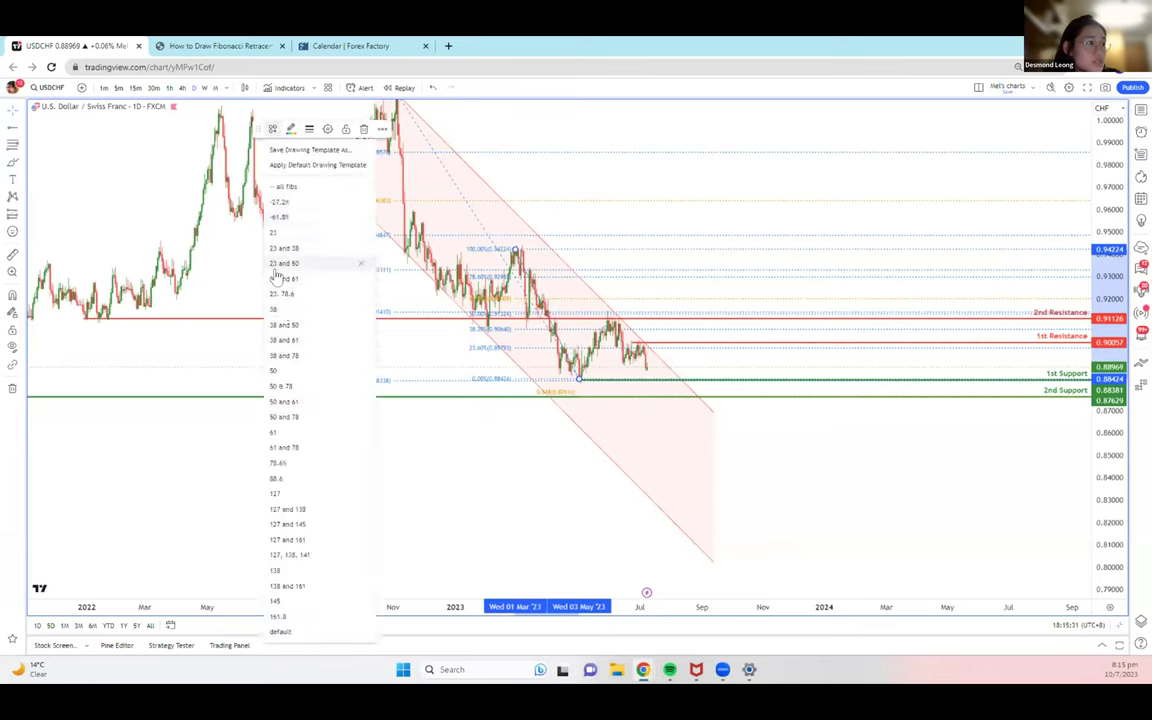
{"action": "left_click", "coordinate": [419, 483]}
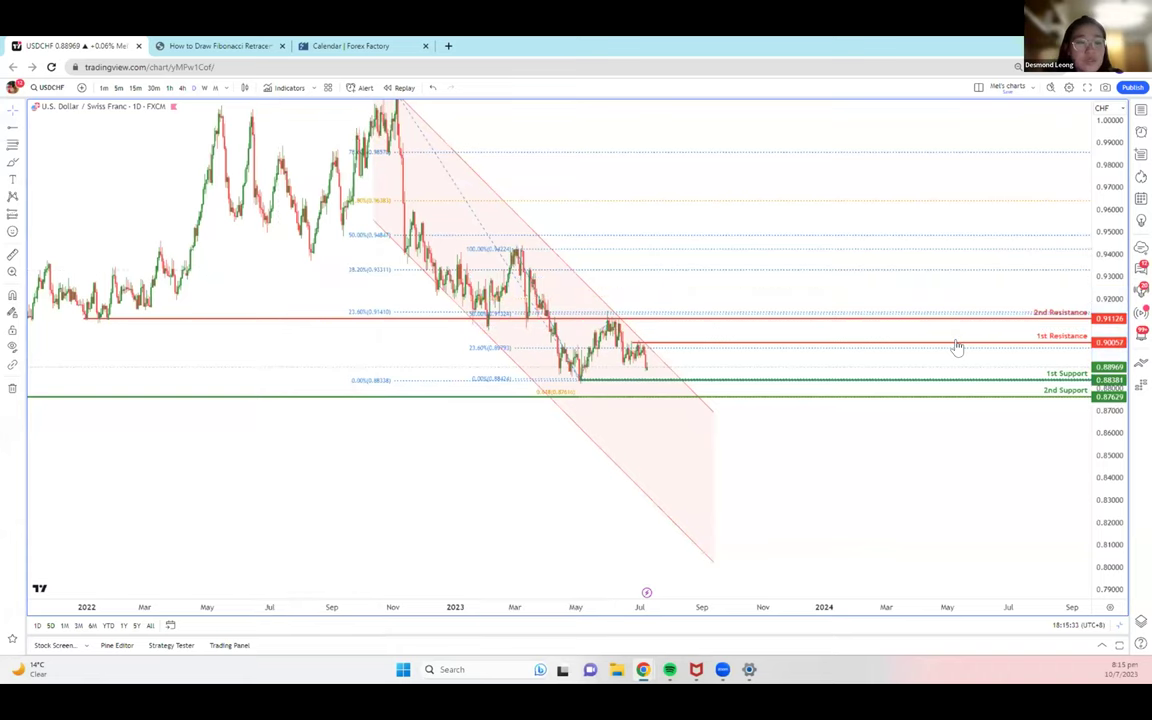
{"action": "scroll", "coordinate": [761, 303], "scroll_direction": "up", "scroll_amount": 3}
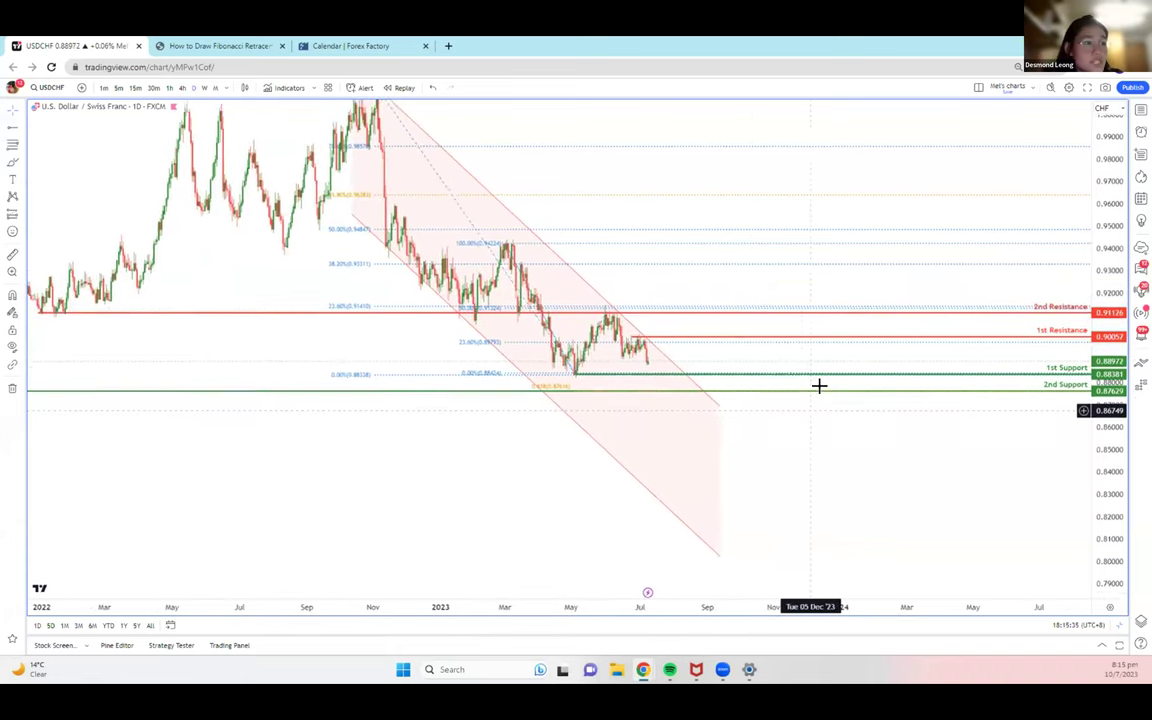
{"action": "left_click_drag", "start_coordinate": [819, 386], "coordinate": [833, 358]}
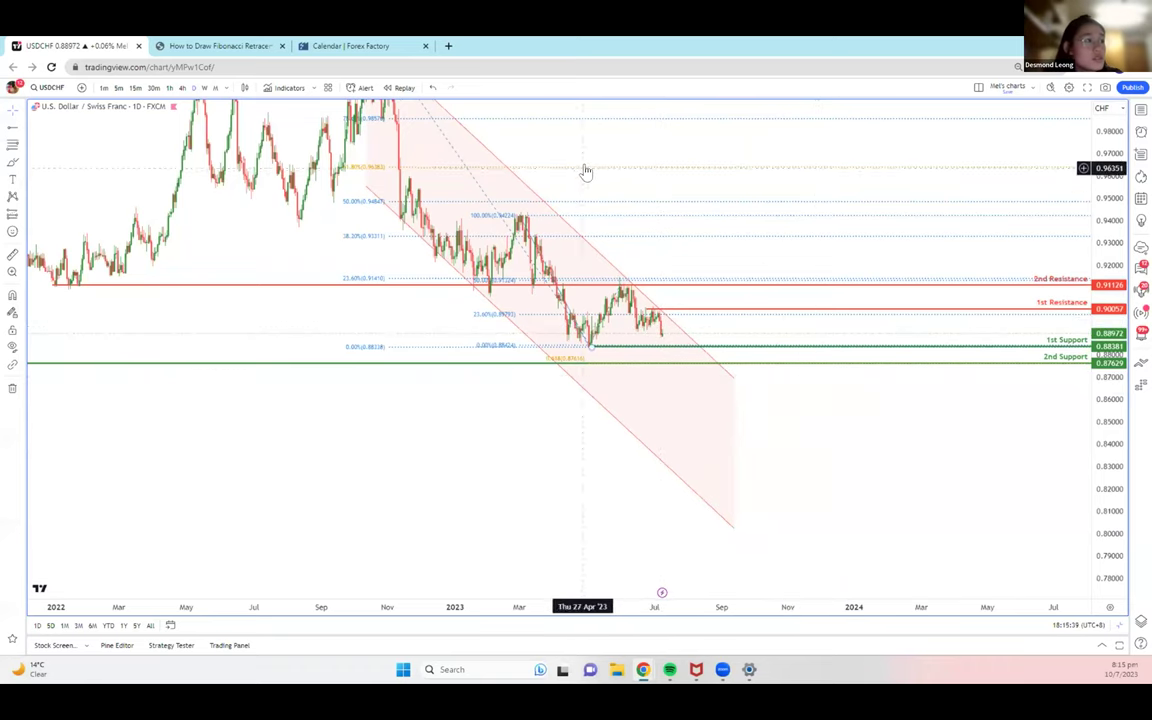
{"action": "left_click_drag", "start_coordinate": [614, 159], "coordinate": [598, 174]}
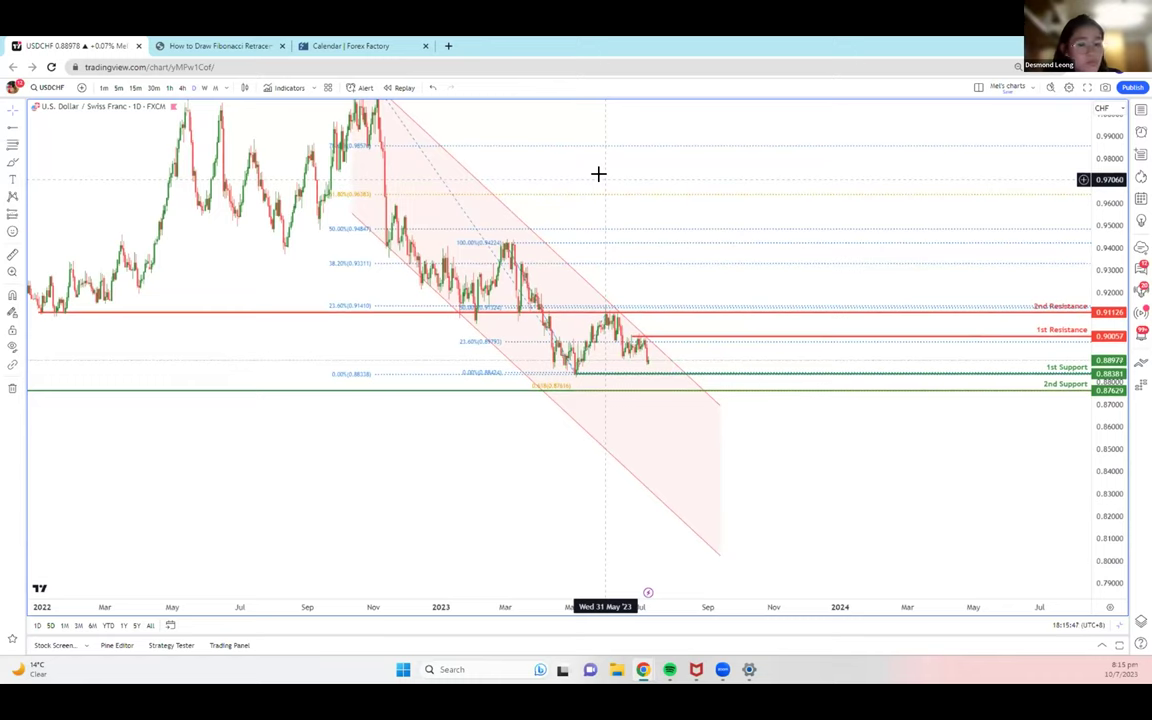
Add Ichimoku Cloud and MACD to the USDCHF chart, then reopen the indicators list
{"action": "left_click", "coordinate": [286, 89]}
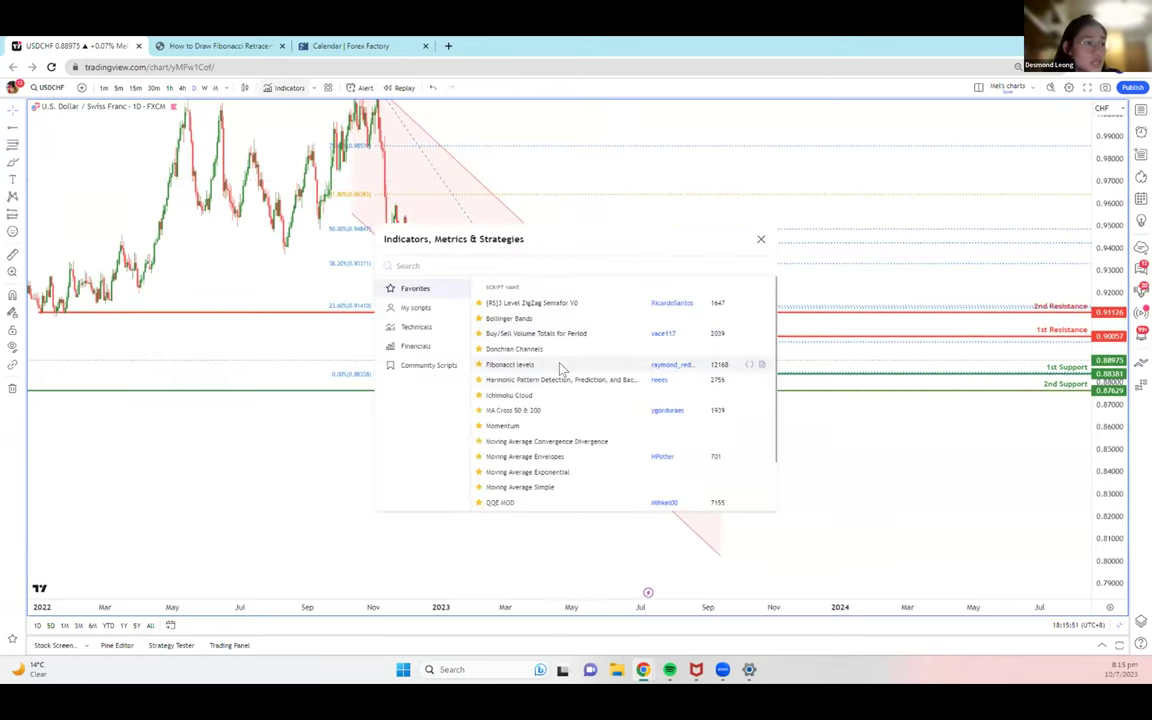
{"action": "left_click", "coordinate": [548, 396]}
{"action": "left_click", "coordinate": [538, 441]}
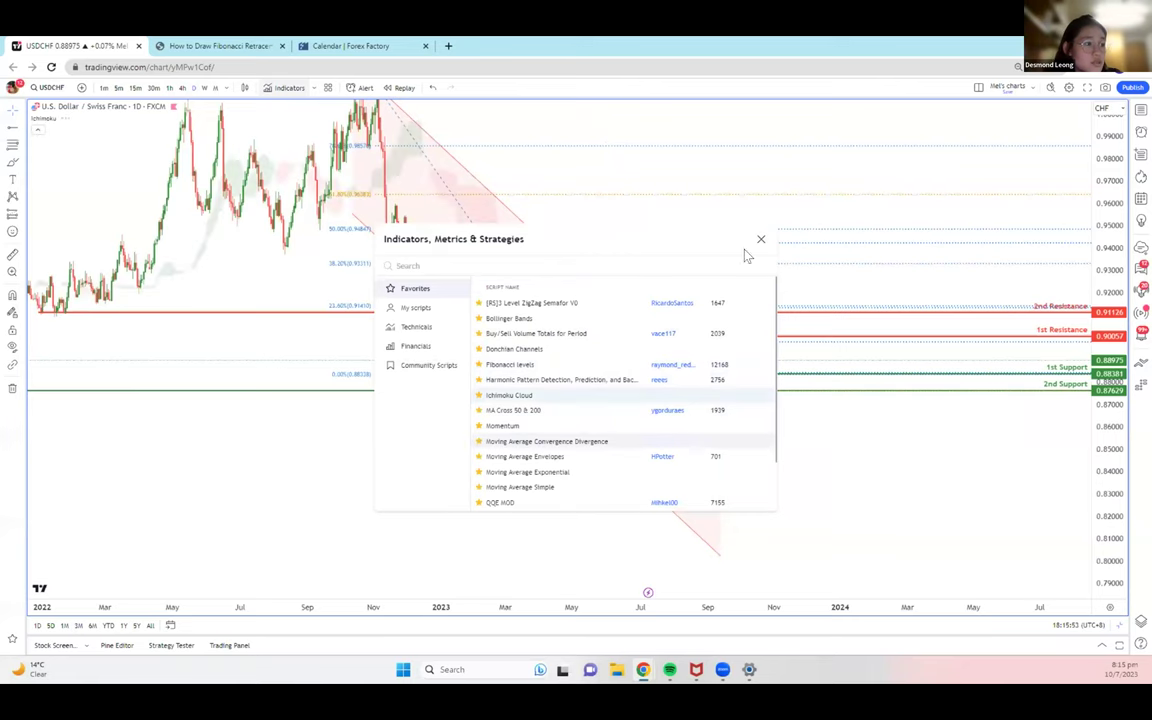
{"action": "left_click", "coordinate": [758, 239]}
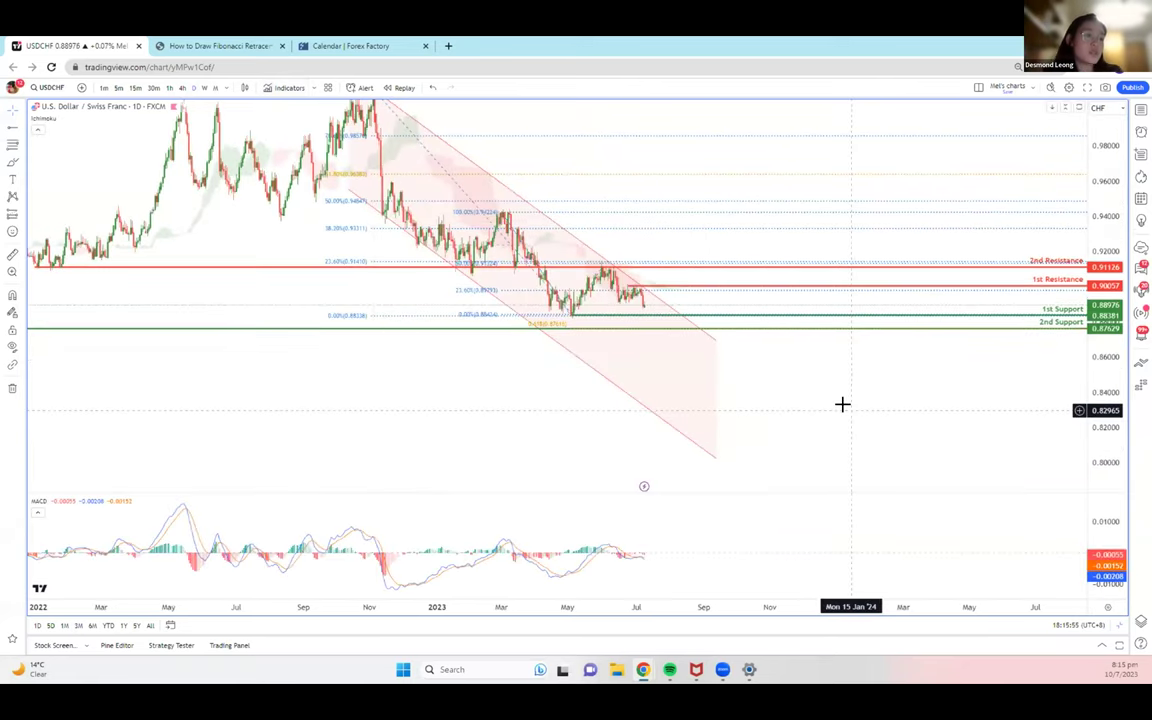
{"action": "scroll", "coordinate": [842, 404], "scroll_direction": "up", "scroll_amount": 2}
{"action": "scroll", "coordinate": [842, 404], "scroll_direction": "up", "scroll_amount": 1}
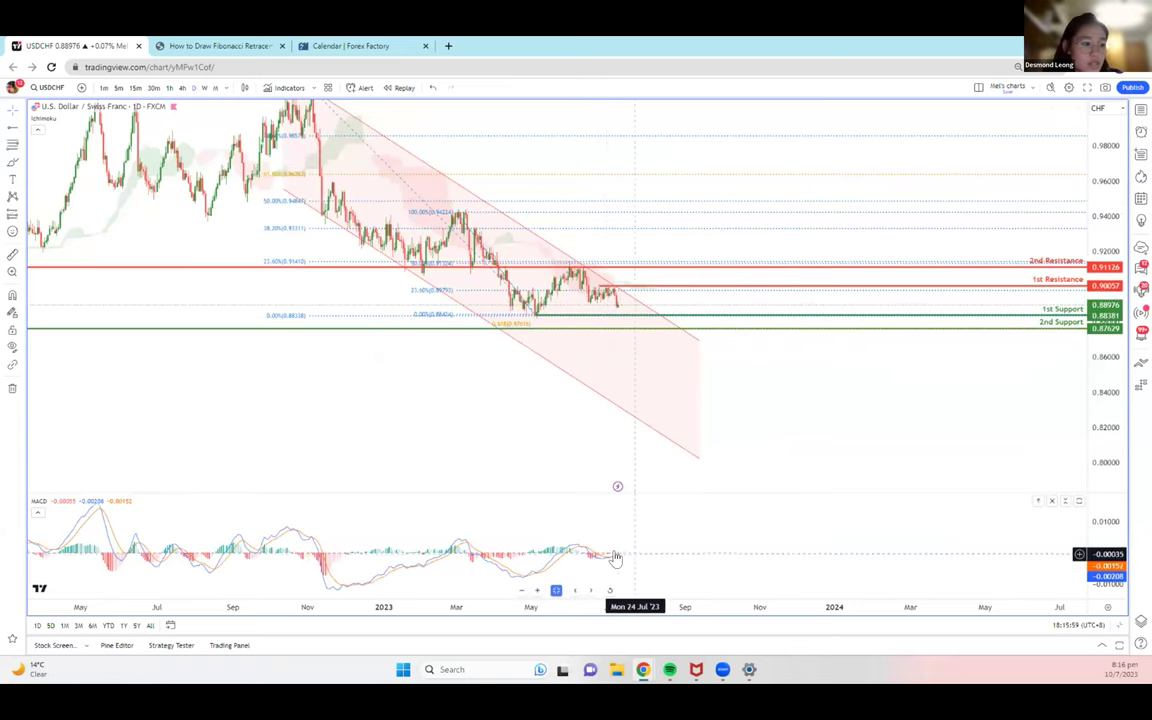
{"action": "scroll", "coordinate": [616, 557], "scroll_direction": "up", "scroll_amount": 1}
{"action": "scroll", "coordinate": [616, 557], "scroll_direction": "up", "scroll_amount": 4}
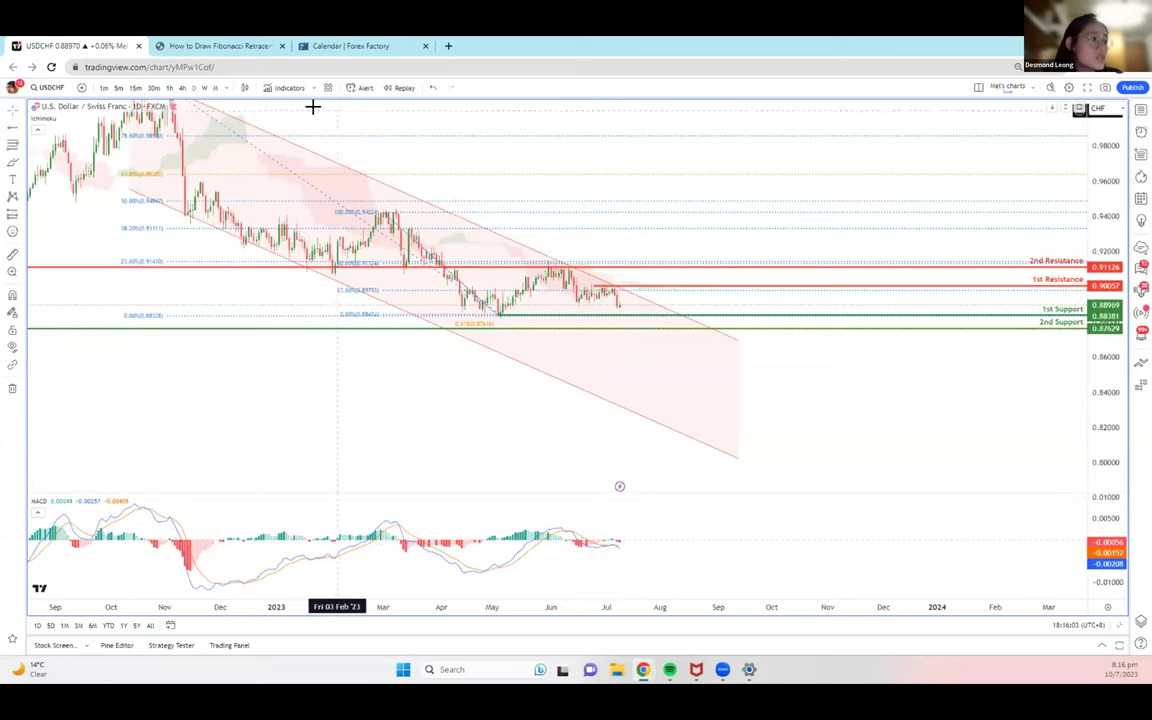
{"action": "left_click", "coordinate": [285, 88]}
{"action": "scroll", "coordinate": [568, 404], "scroll_direction": "down", "scroll_amount": 3}
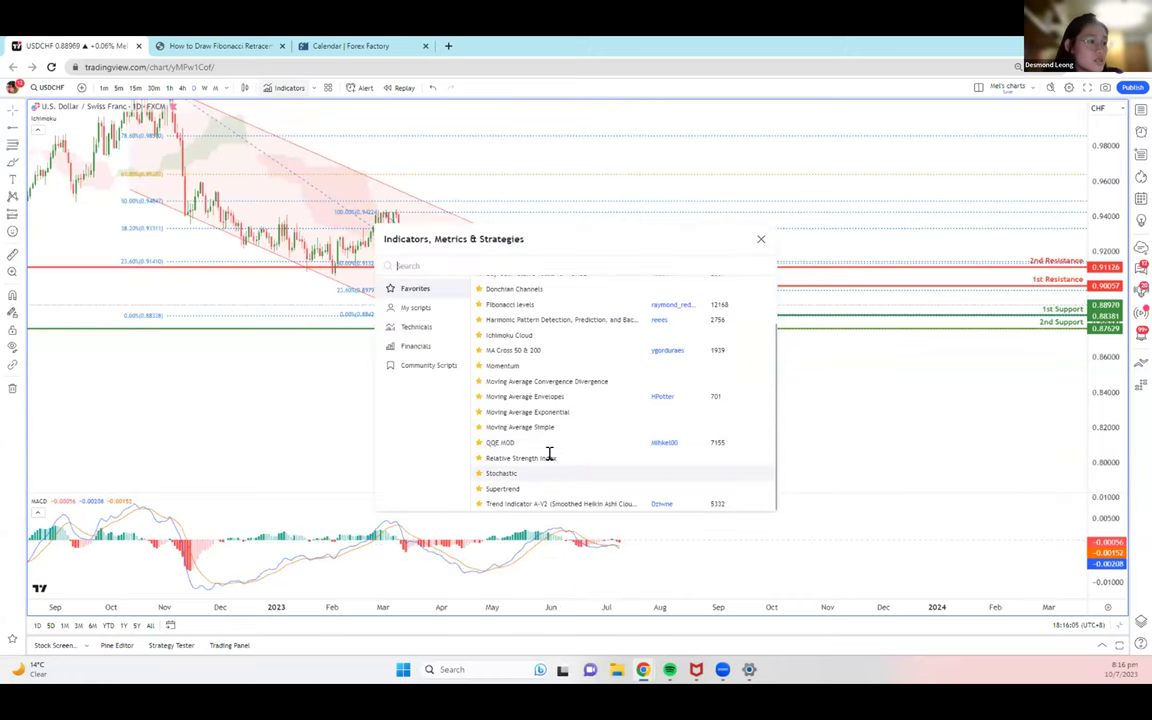
Add the Relative Strength Index pane to the USDCHF chart
{"action": "left_click", "coordinate": [548, 457]}
{"action": "left_click", "coordinate": [760, 239]}
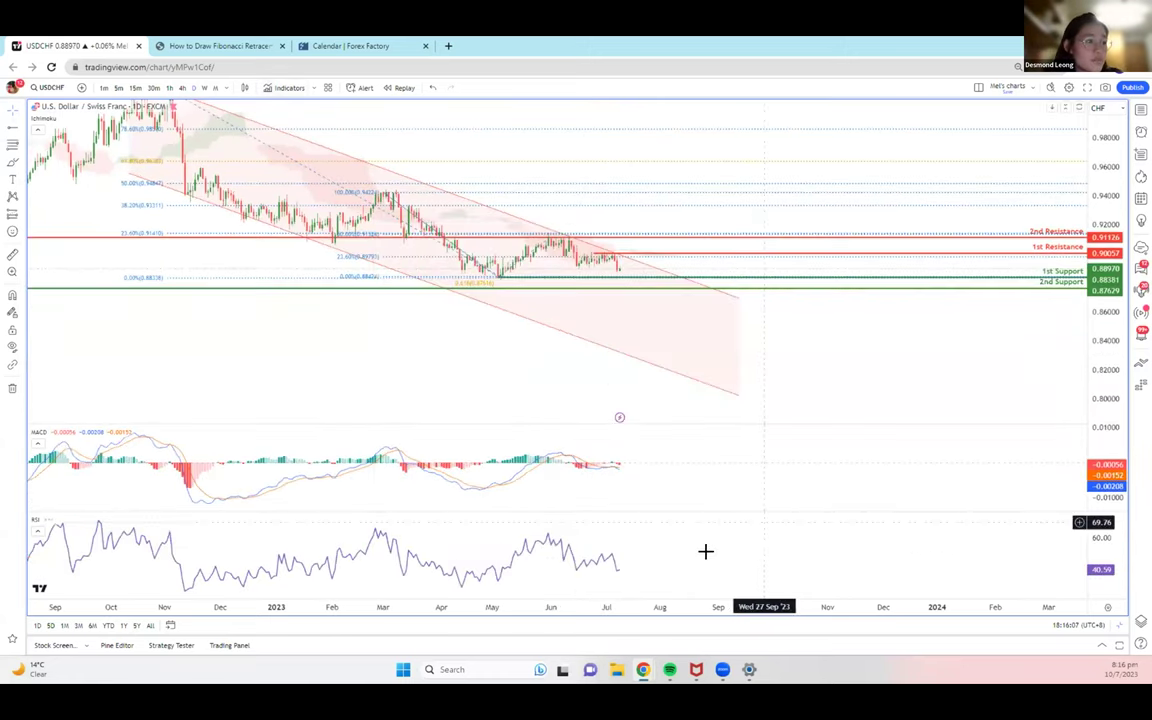
{"action": "scroll", "coordinate": [500, 470], "scroll_direction": "right", "scroll_amount": 1}
Draw an RSI divergence trend line from the late-May peak to late July, replacing a misplaced one
{"action": "left_click", "coordinate": [12, 127]}
{"action": "left_click", "coordinate": [55, 127]}
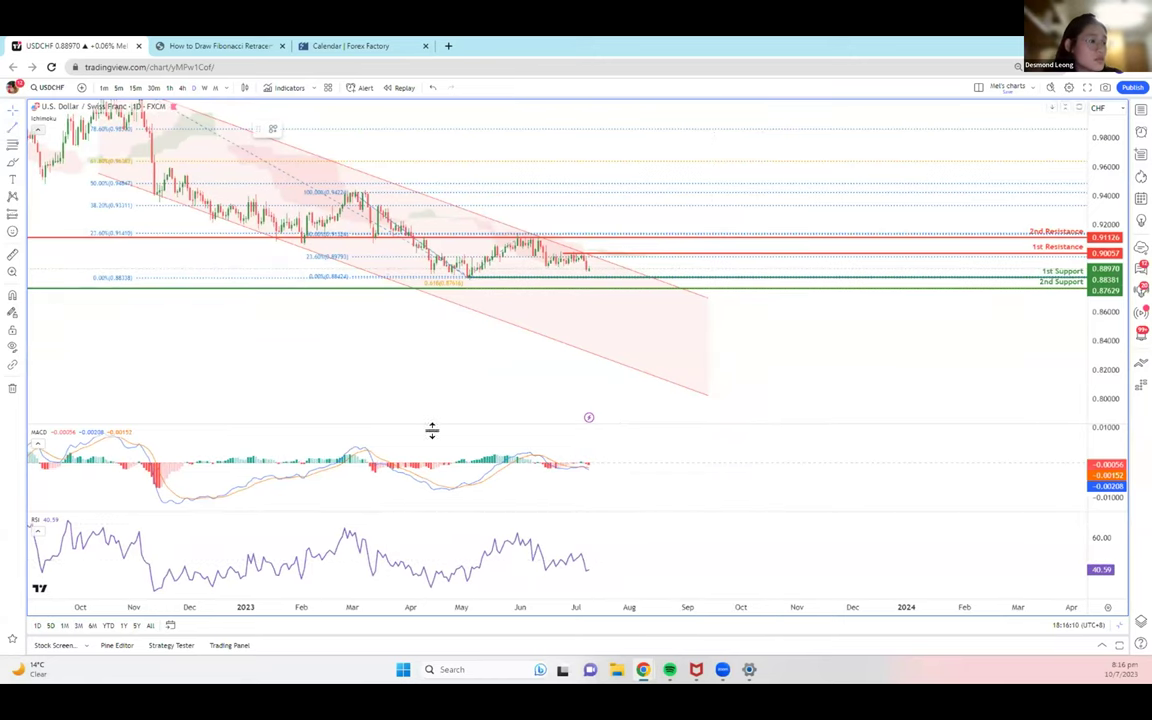
{"action": "left_click", "coordinate": [340, 525]}
{"action": "left_click", "coordinate": [624, 537]}
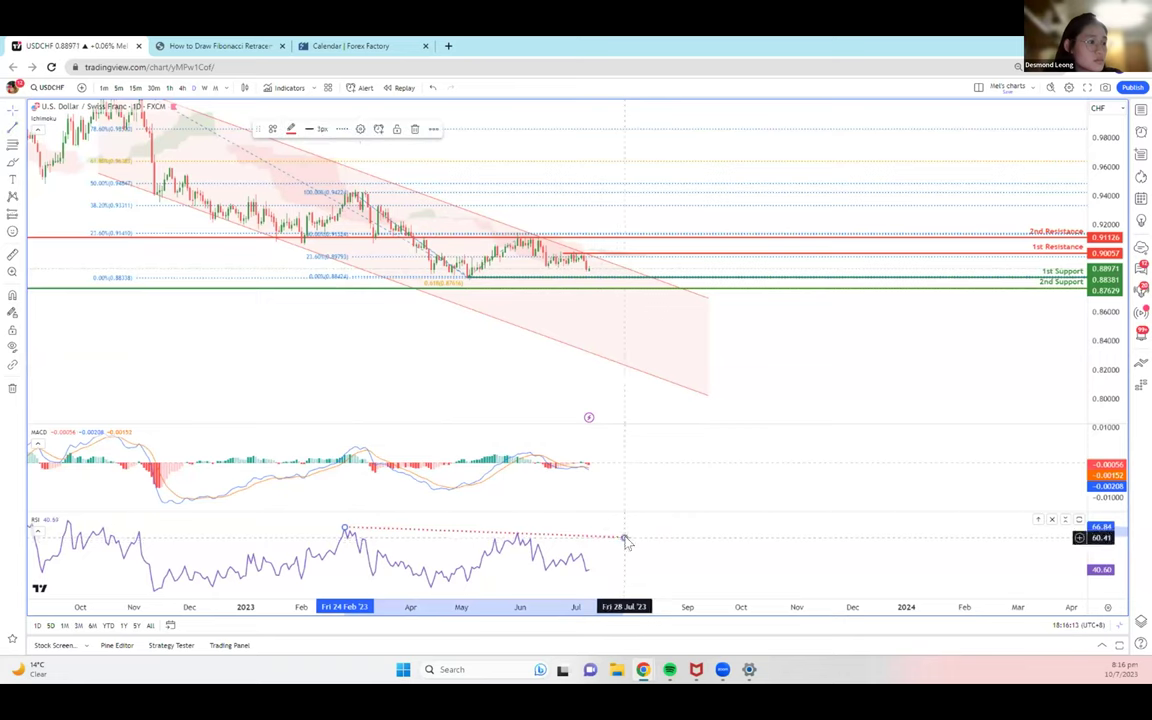
{"action": "left_click", "coordinate": [414, 129]}
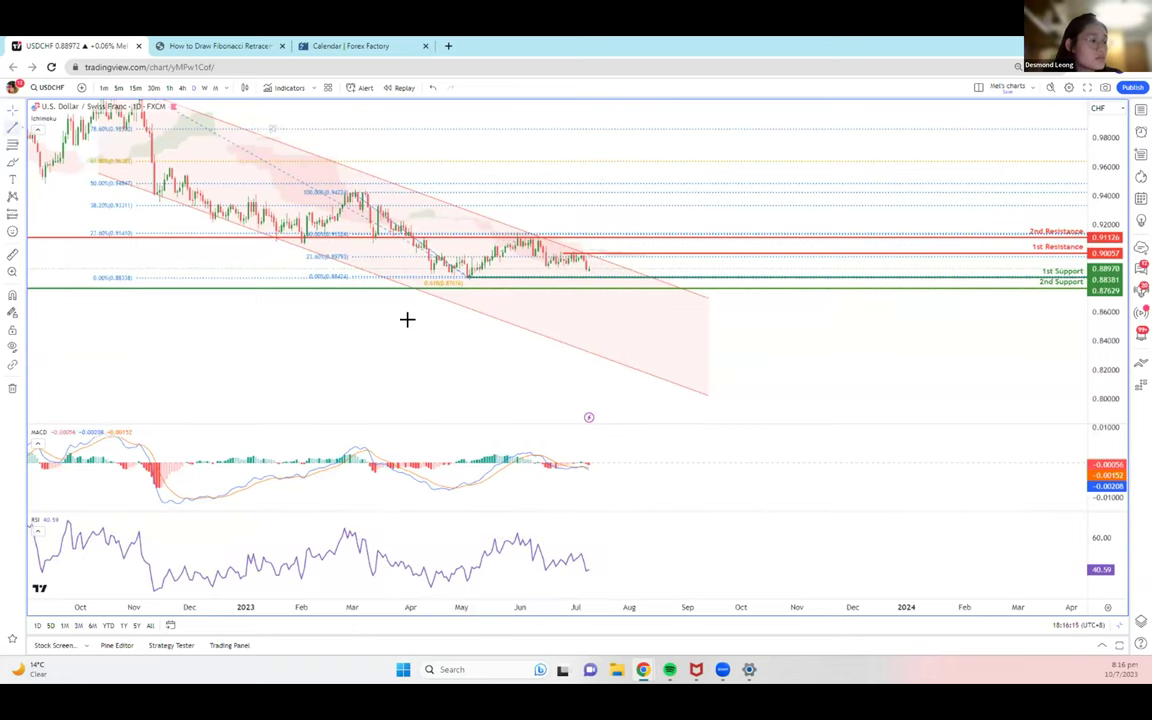
{"action": "left_click", "coordinate": [517, 533]}
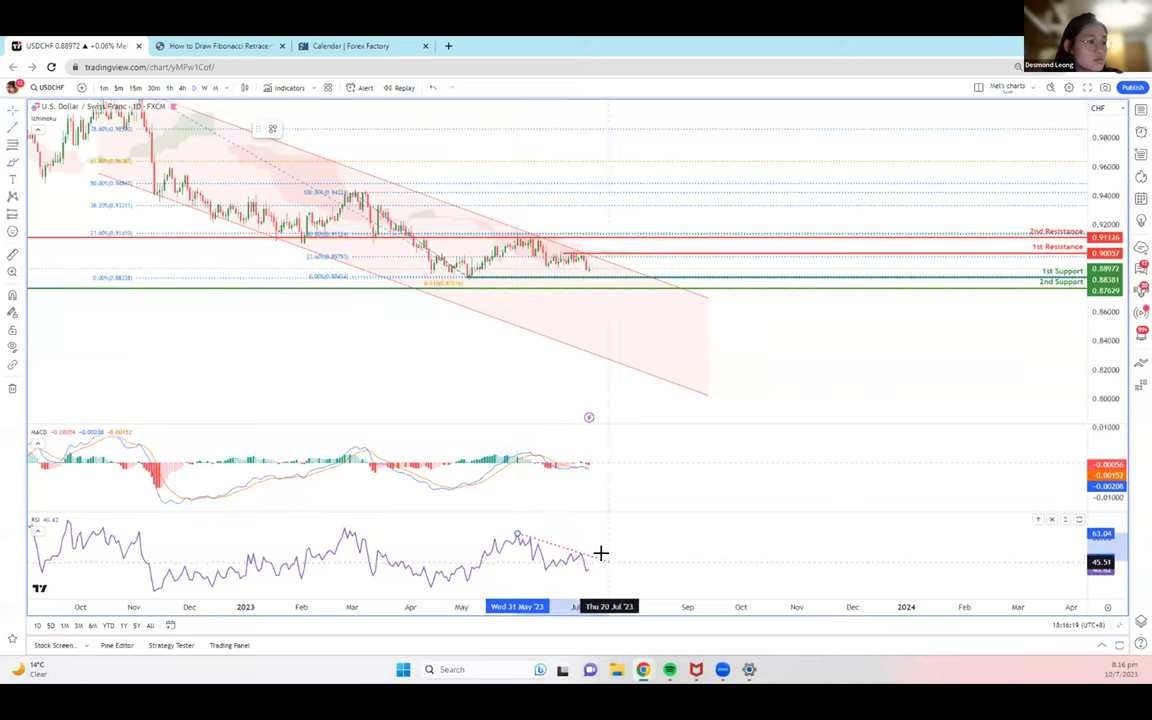
{"action": "left_click", "coordinate": [607, 562]}
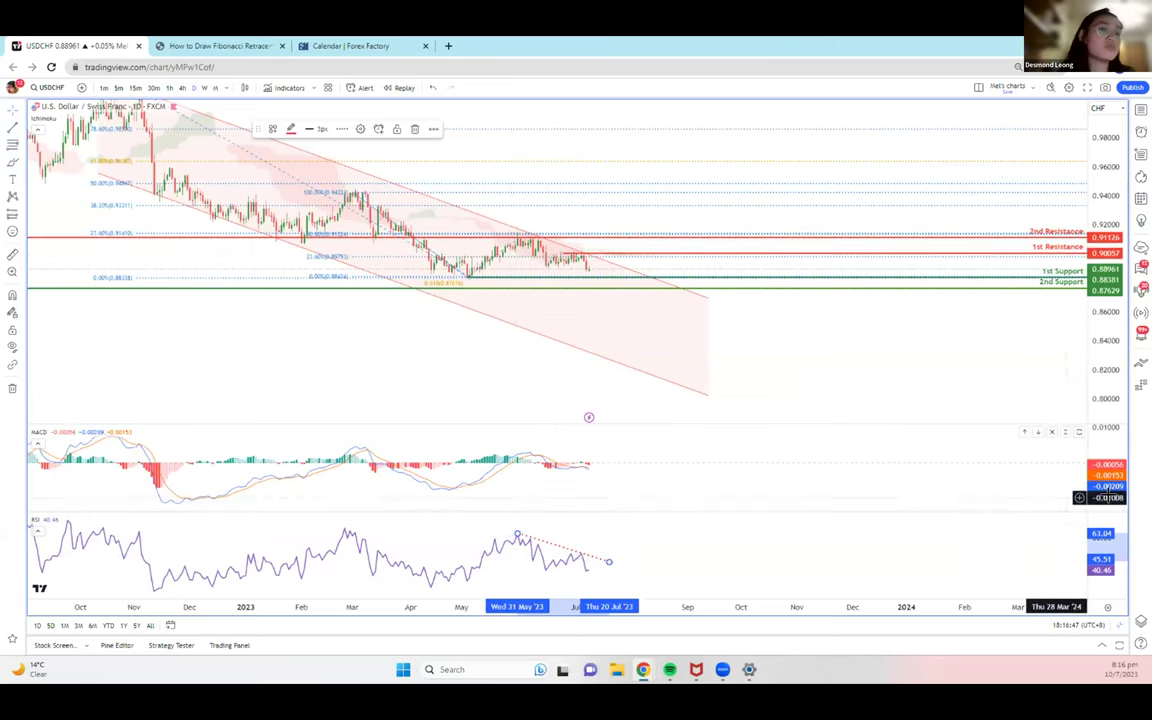
{"action": "left_click", "coordinate": [1052, 521]}
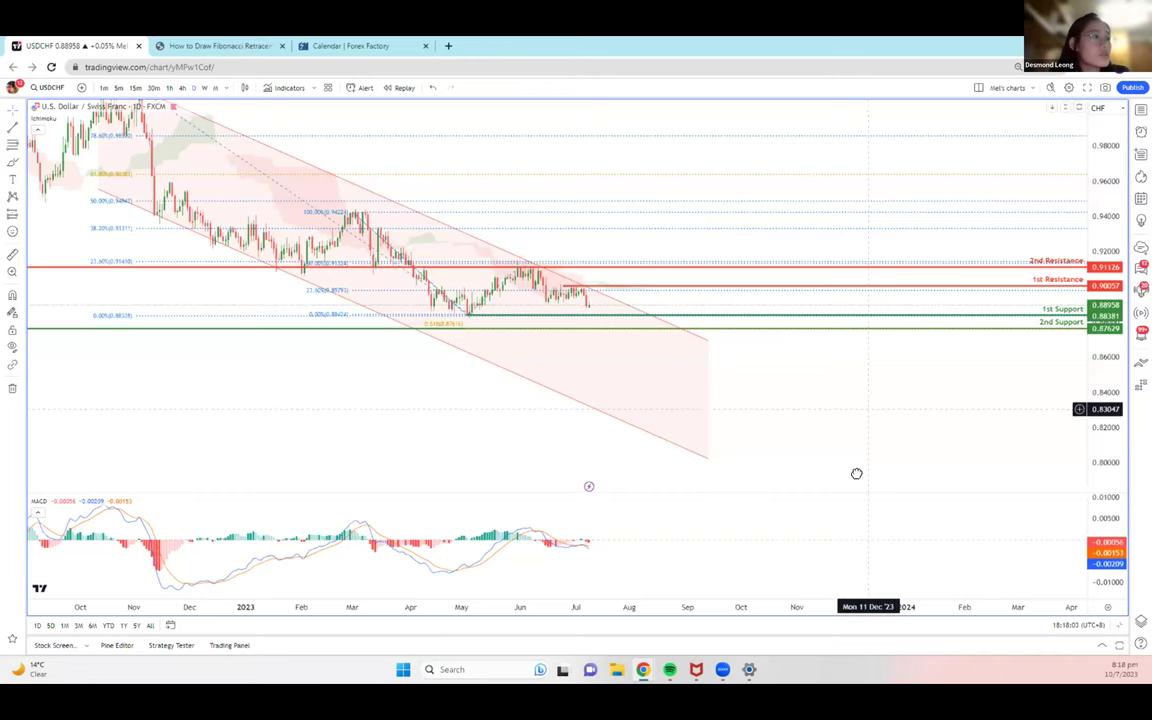
{"action": "scroll", "coordinate": [856, 473], "scroll_direction": "up", "scroll_amount": 3}
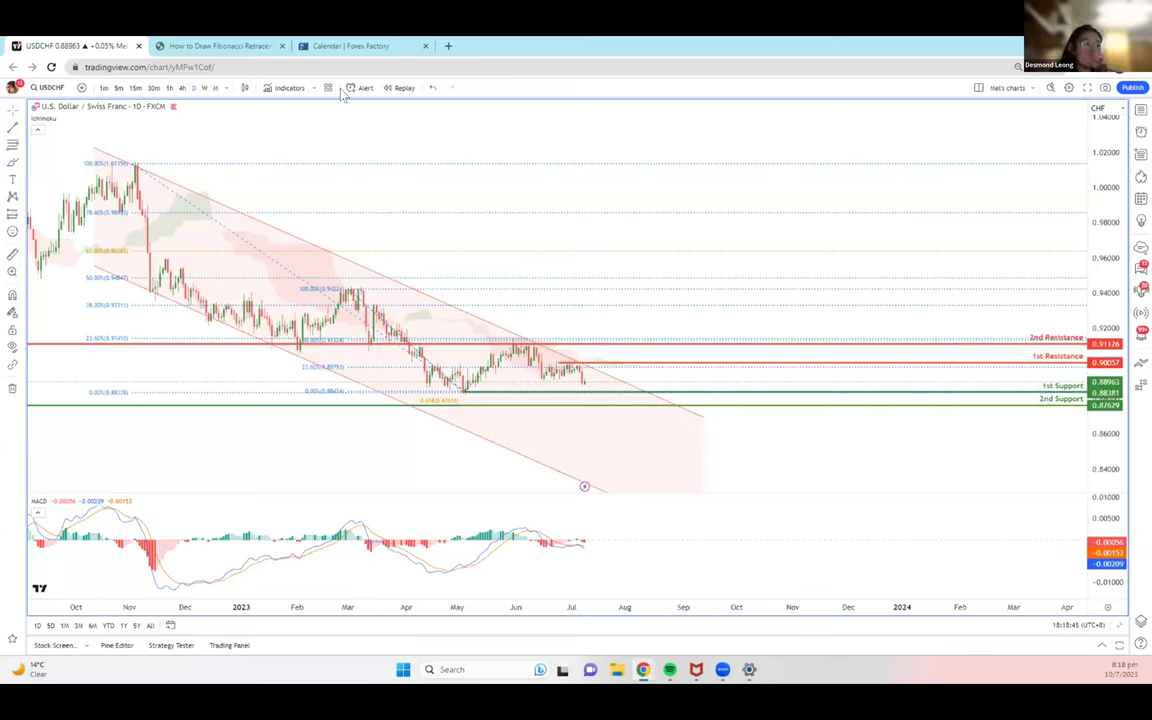
Search 'BTCUS' and load the Bitstamp BTCUSD chart
{"action": "left_click", "coordinate": [44, 87]}
{"action": "type", "text": "BTCUSD"}
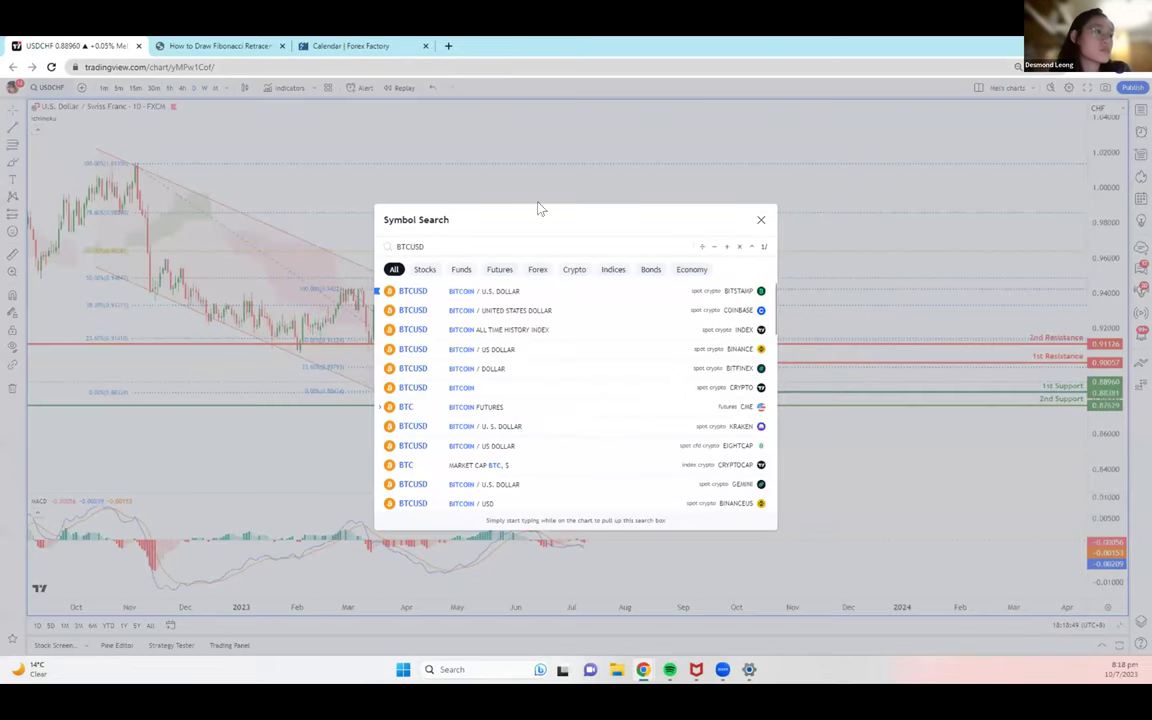
{"action": "left_click", "coordinate": [465, 296]}
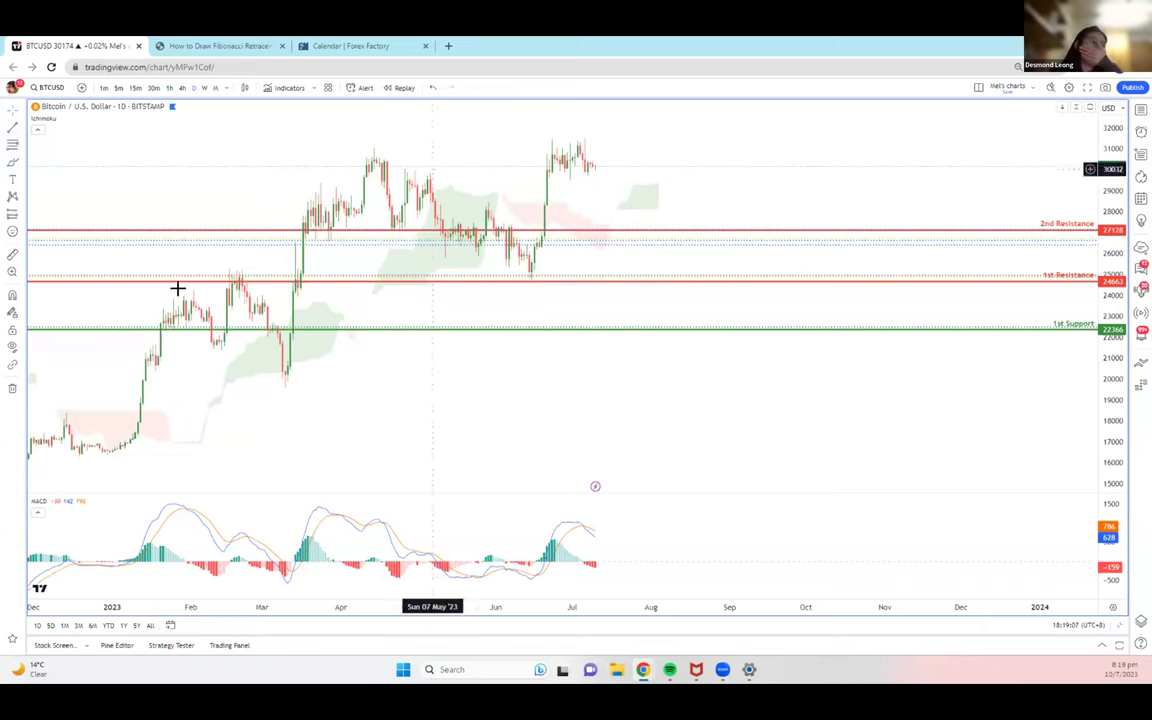
{"action": "left_click", "coordinate": [12, 387]}
Remove all drawings and indicators from the BTCUSD chart
{"action": "left_click", "coordinate": [52, 417]}
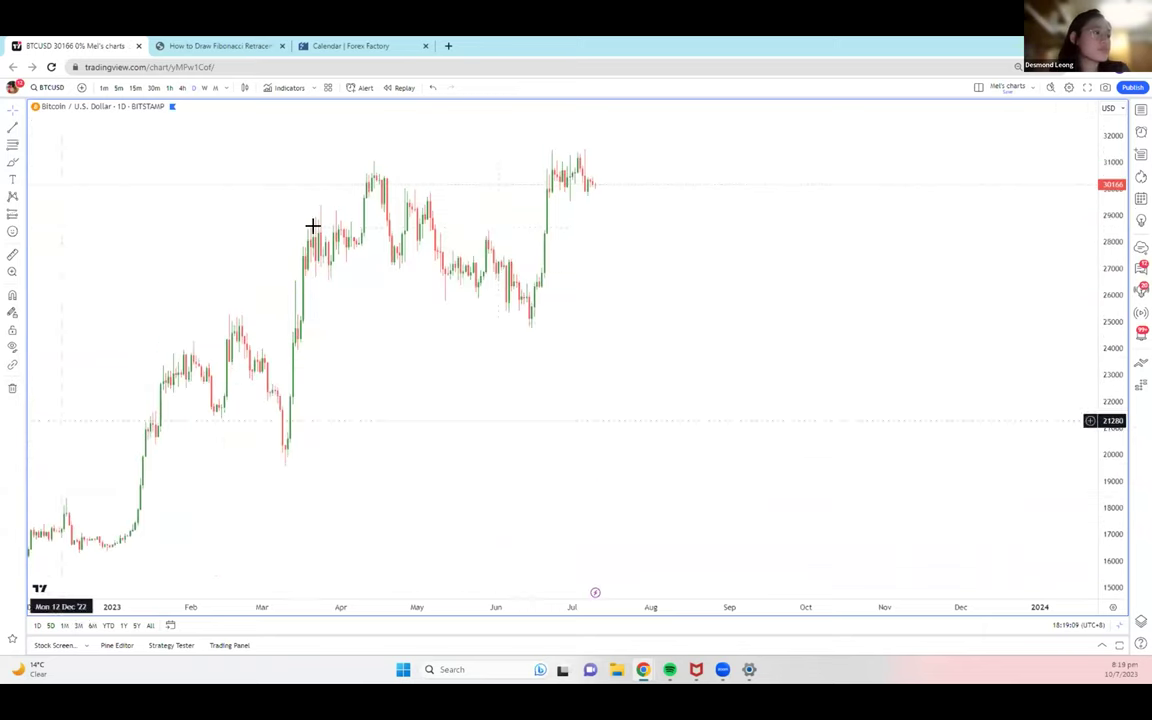
{"action": "left_click", "coordinate": [205, 88]}
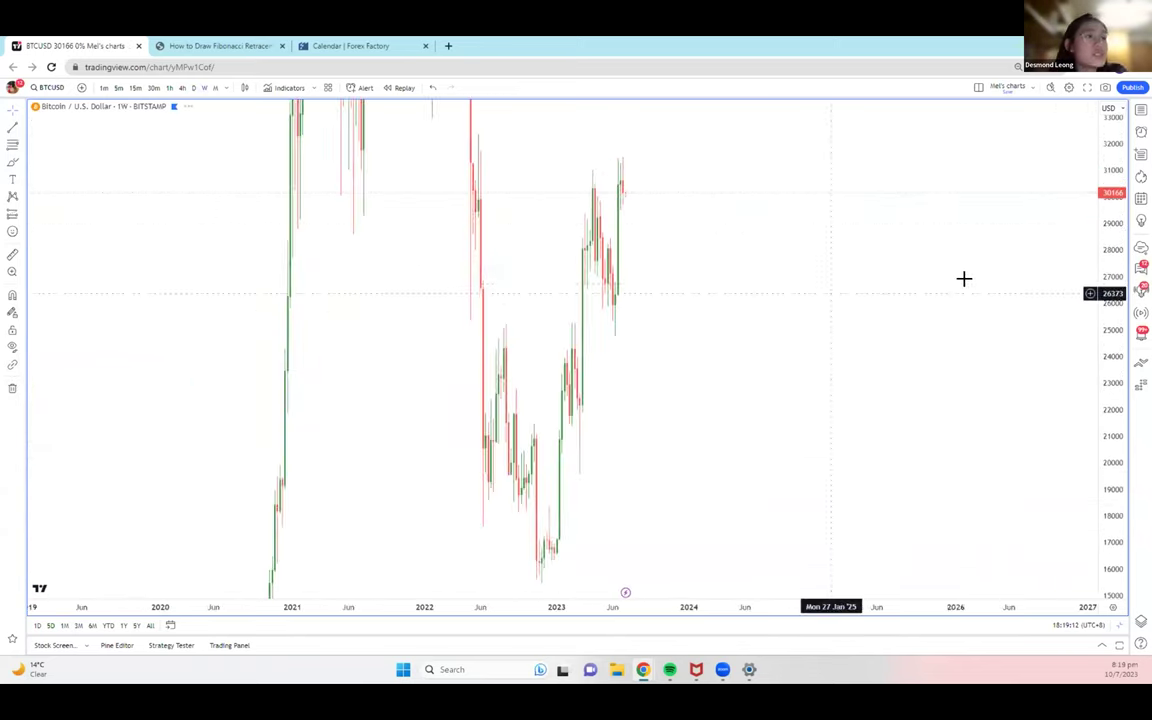
{"action": "double_click", "coordinate": [1116, 255]}
{"action": "left_click_drag", "start_coordinate": [823, 298], "coordinate": [735, 290]}
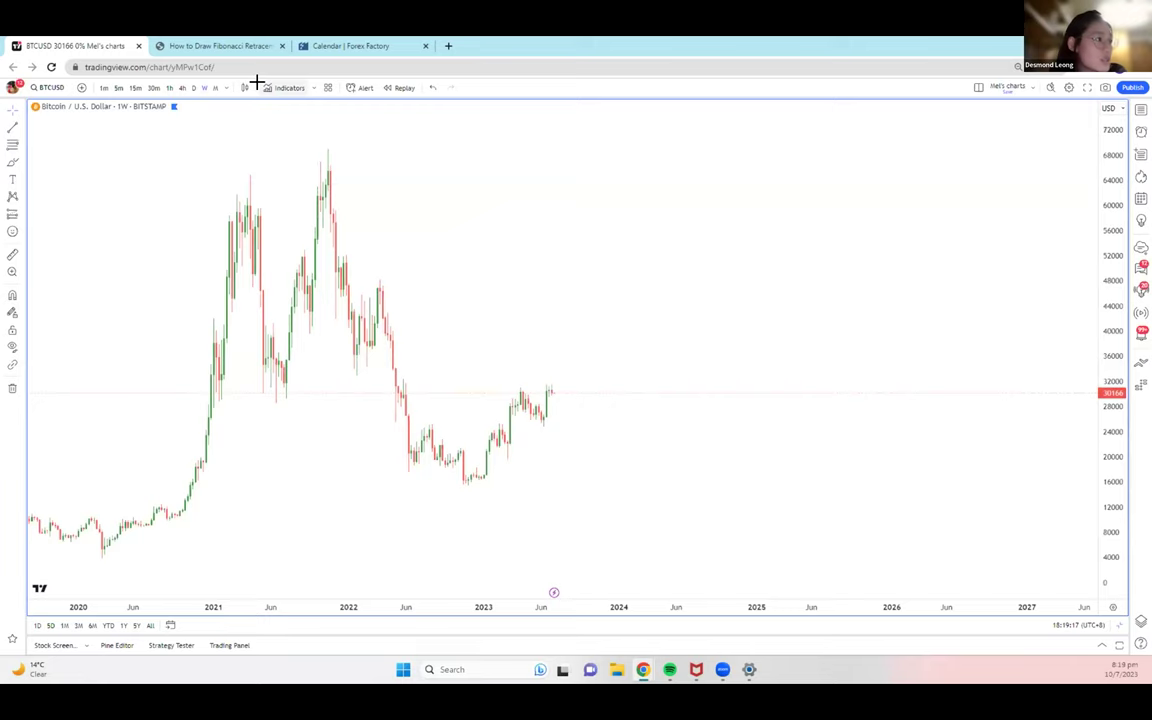
Switch to 4-hour candles and frame the range from May through early July
{"action": "left_click", "coordinate": [193, 87]}
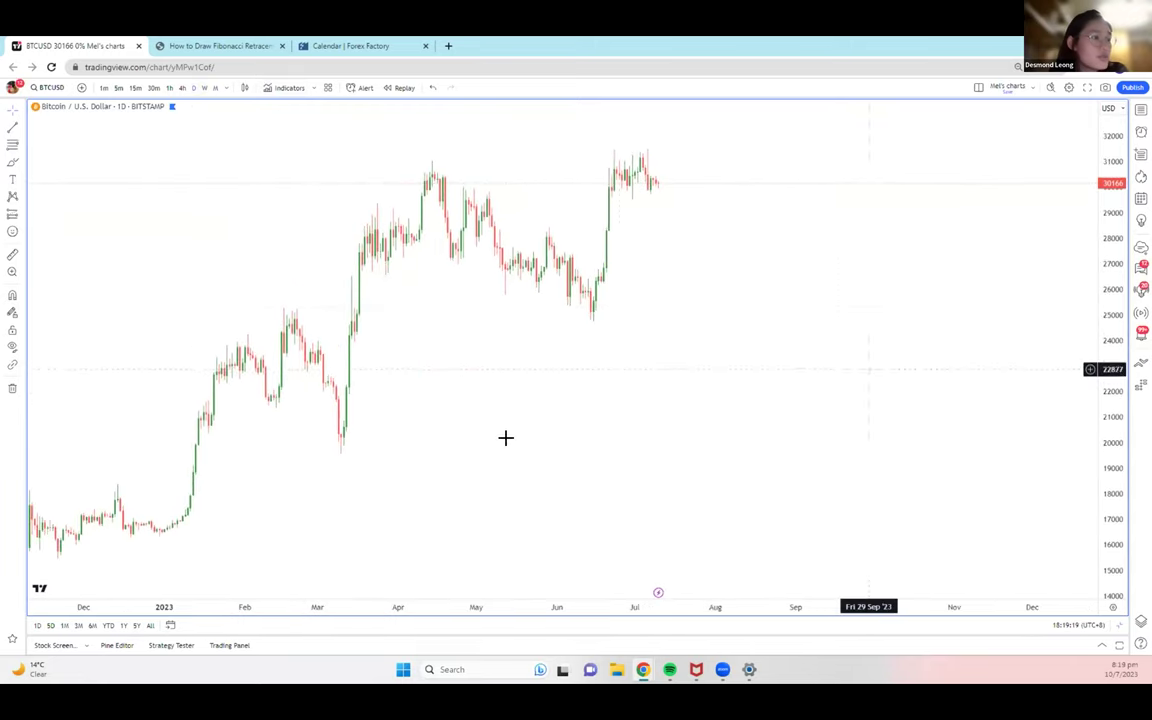
{"action": "left_click", "coordinate": [182, 87]}
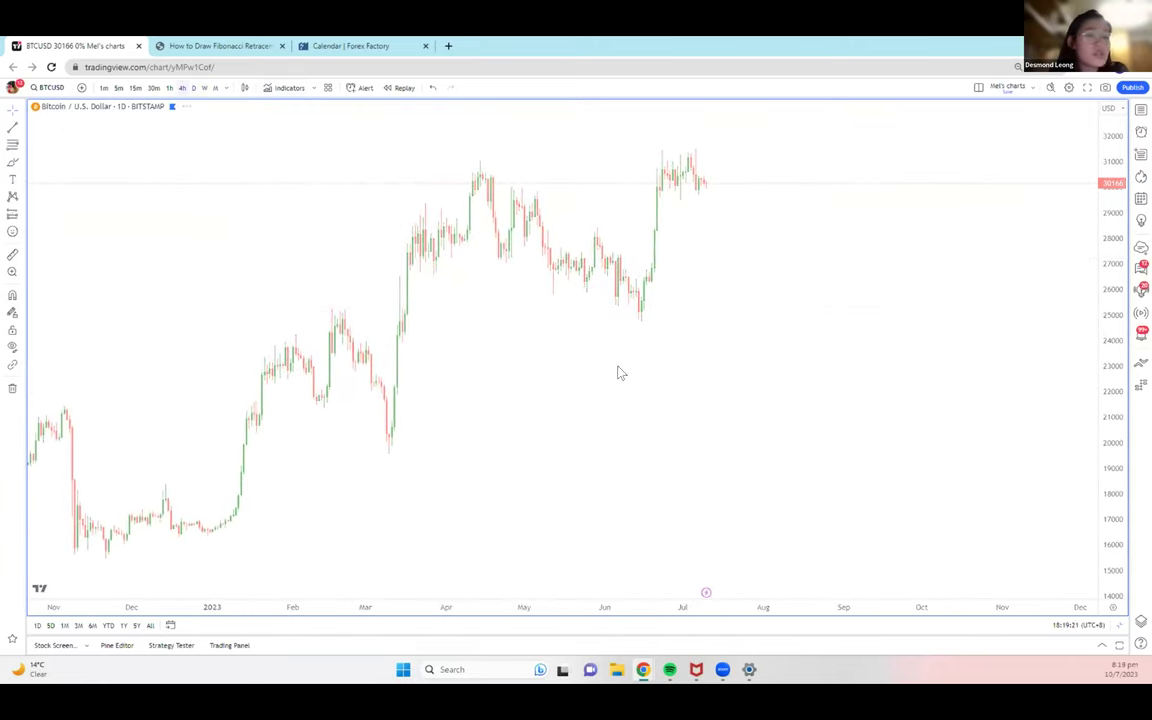
{"action": "left_click_drag", "start_coordinate": [403, 216], "coordinate": [625, 218]}
{"action": "left_click_drag", "start_coordinate": [900, 270], "coordinate": [771, 200]}
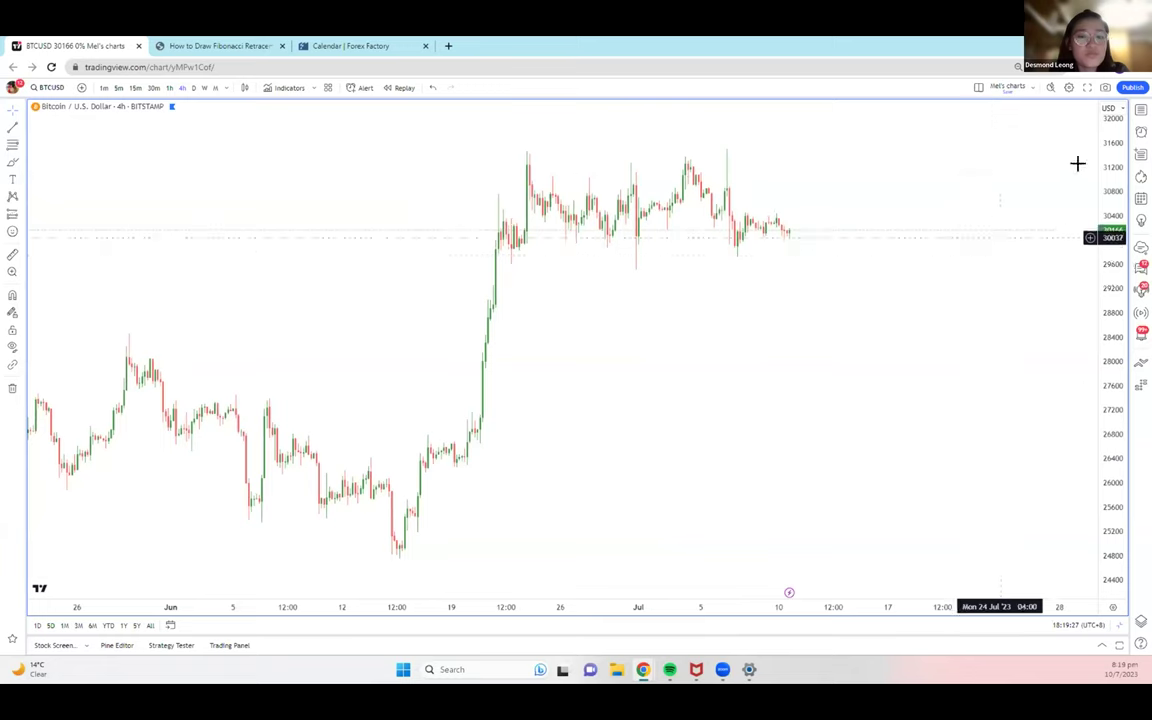
{"action": "scroll", "coordinate": [717, 325], "scroll_direction": "down", "scroll_amount": 5}
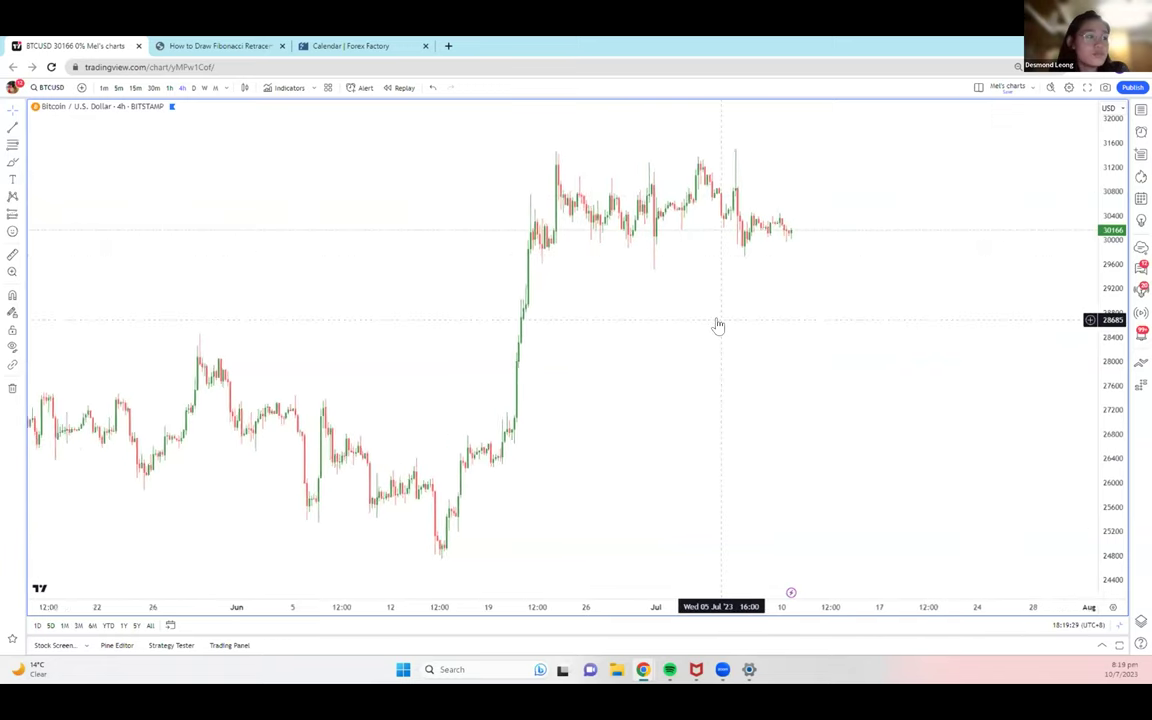
{"action": "scroll", "coordinate": [717, 325], "scroll_direction": "down", "scroll_amount": 2}
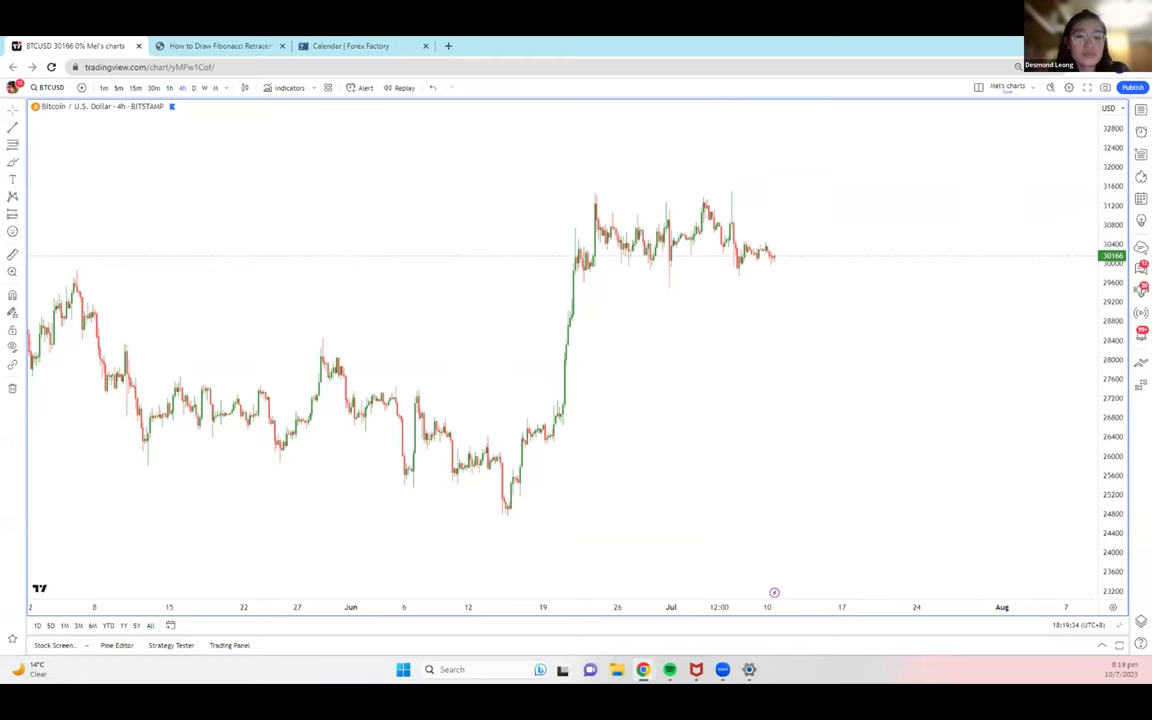
{"action": "scroll", "coordinate": [486, 283], "scroll_direction": "down", "scroll_amount": 2}
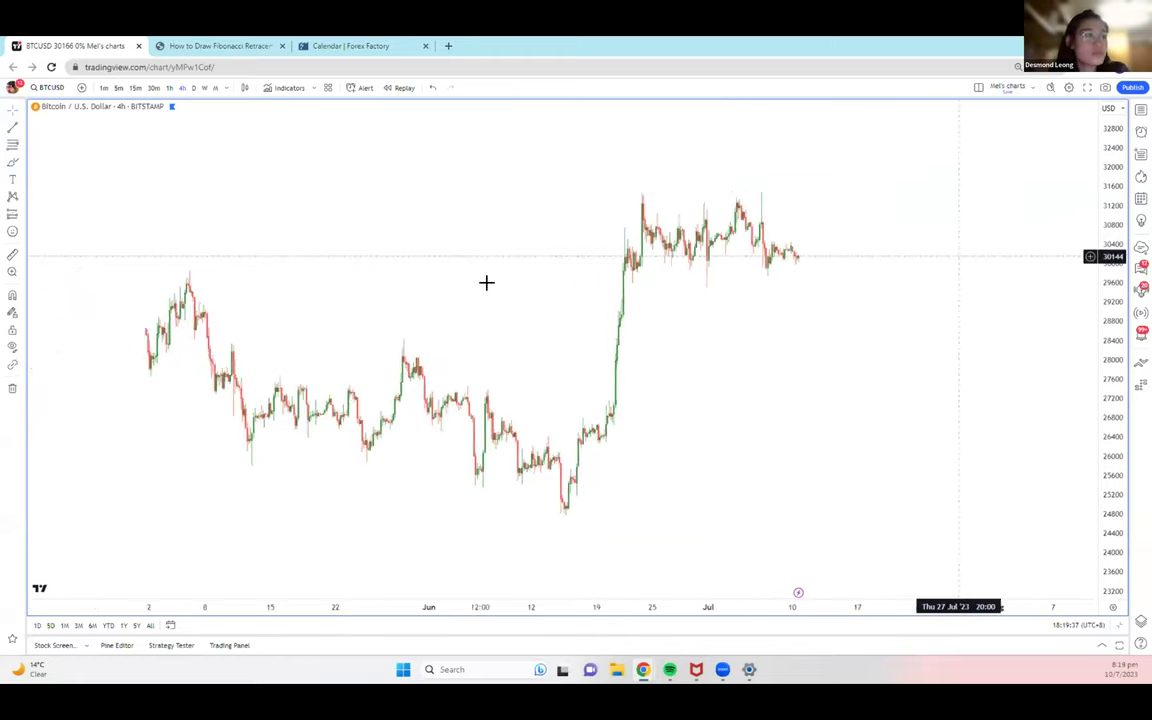
Add horizontal rays styled as red 1st Resistance at 31310 and green 1st Support at 29835
{"action": "left_click", "coordinate": [21, 131]}
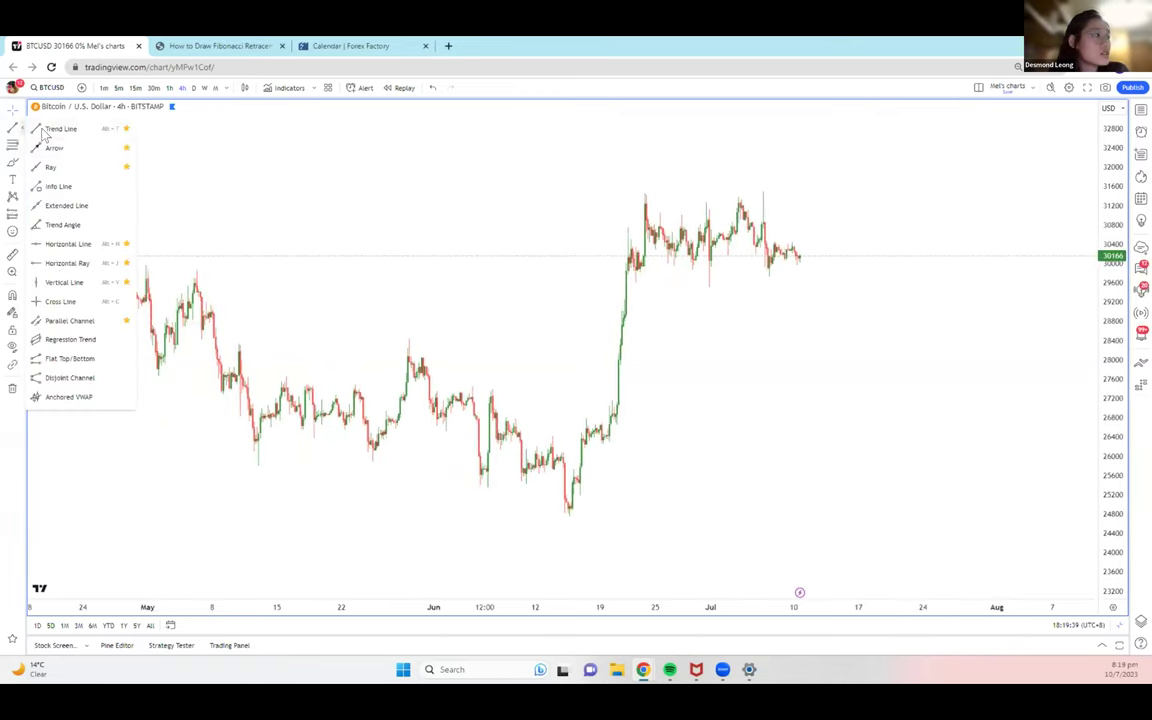
{"action": "left_click", "coordinate": [60, 260]}
{"action": "left_click", "coordinate": [645, 200]}
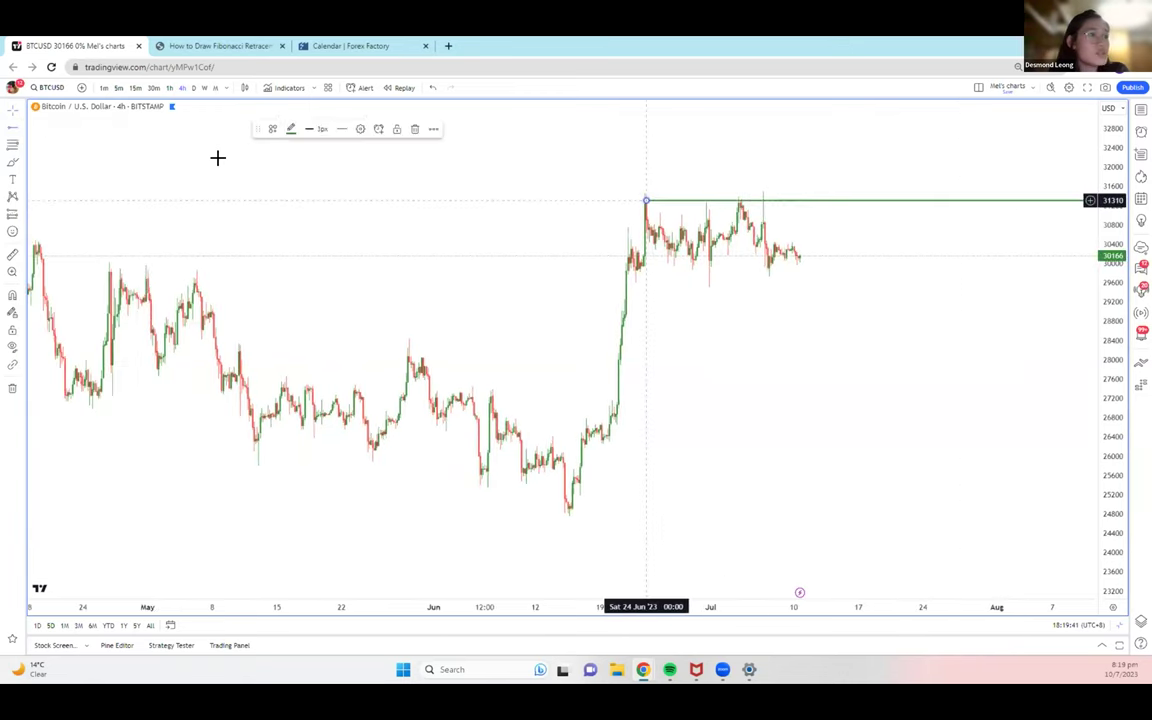
{"action": "left_click", "coordinate": [270, 128]}
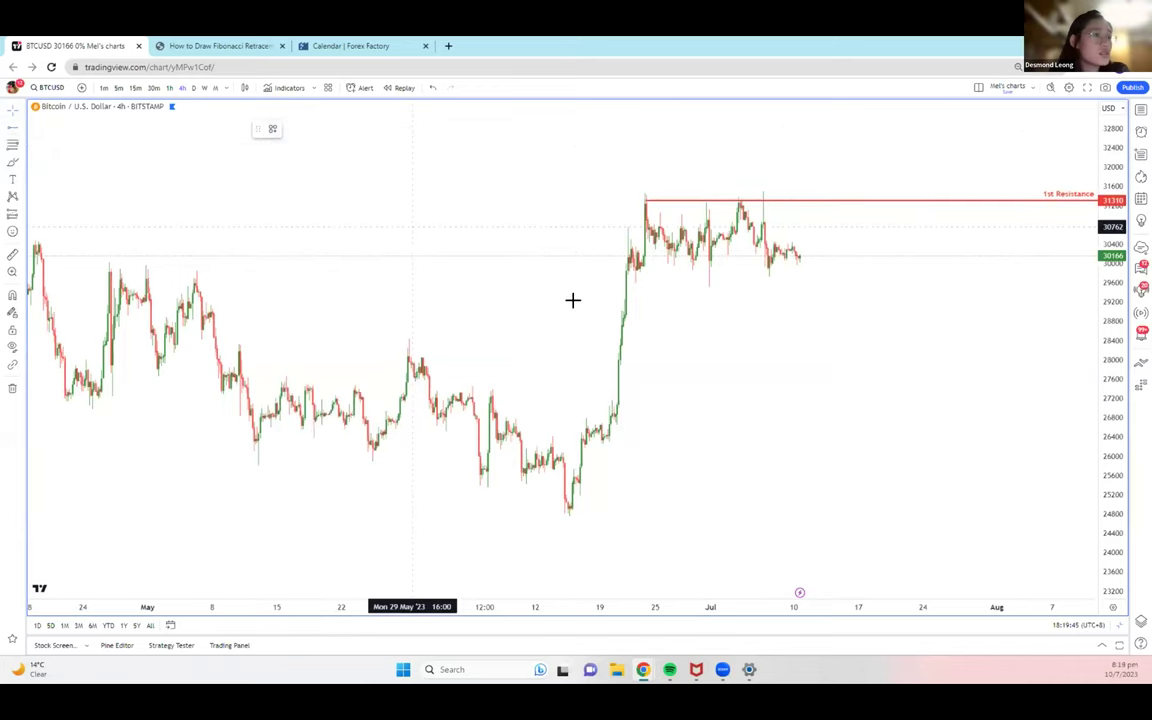
{"action": "left_click", "coordinate": [697, 263]}
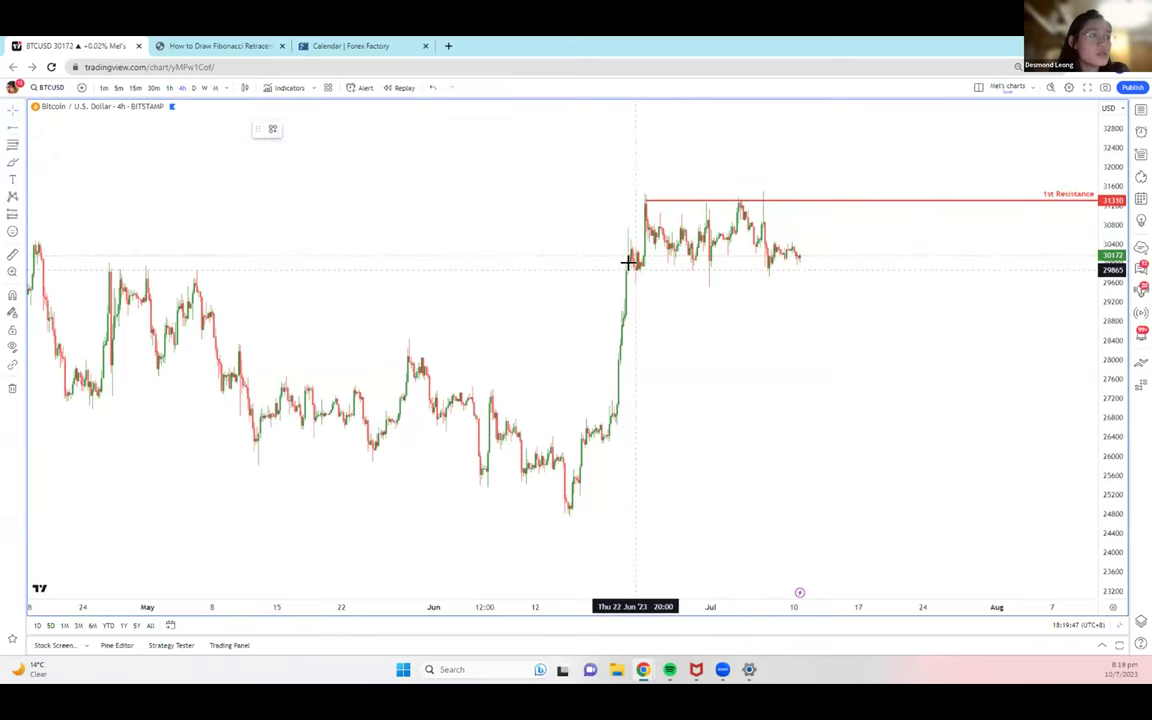
{"action": "left_click", "coordinate": [110, 271]}
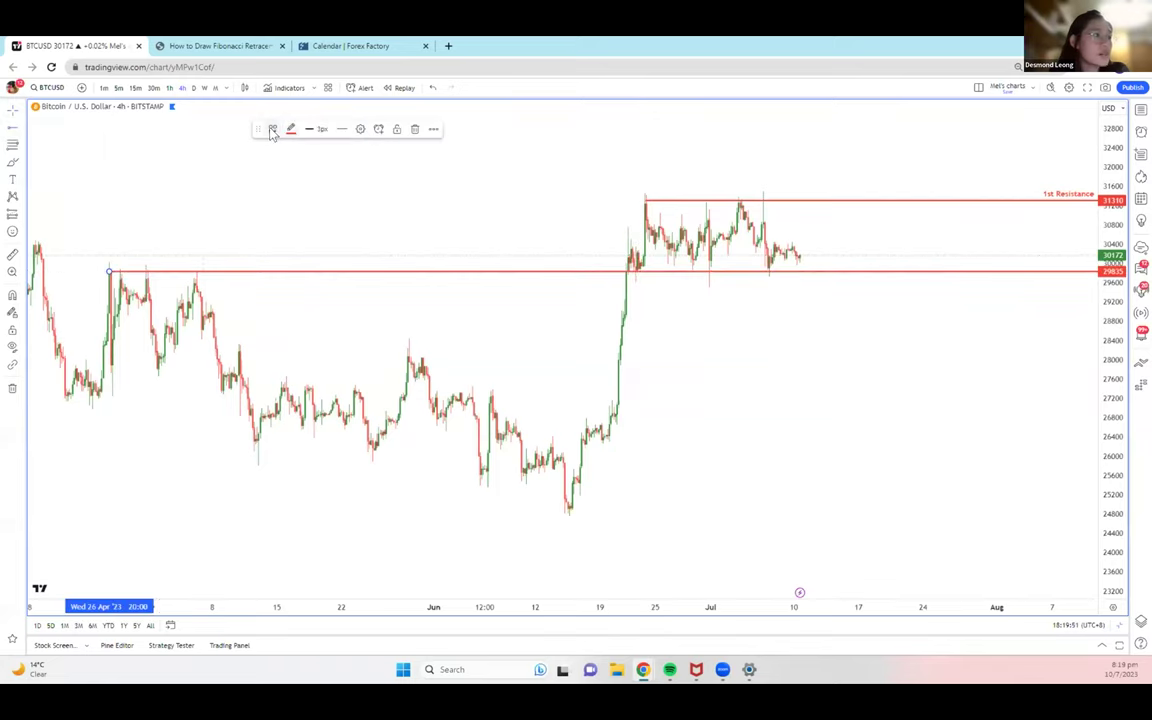
{"action": "left_click", "coordinate": [272, 133]}
{"action": "left_click", "coordinate": [305, 292]}
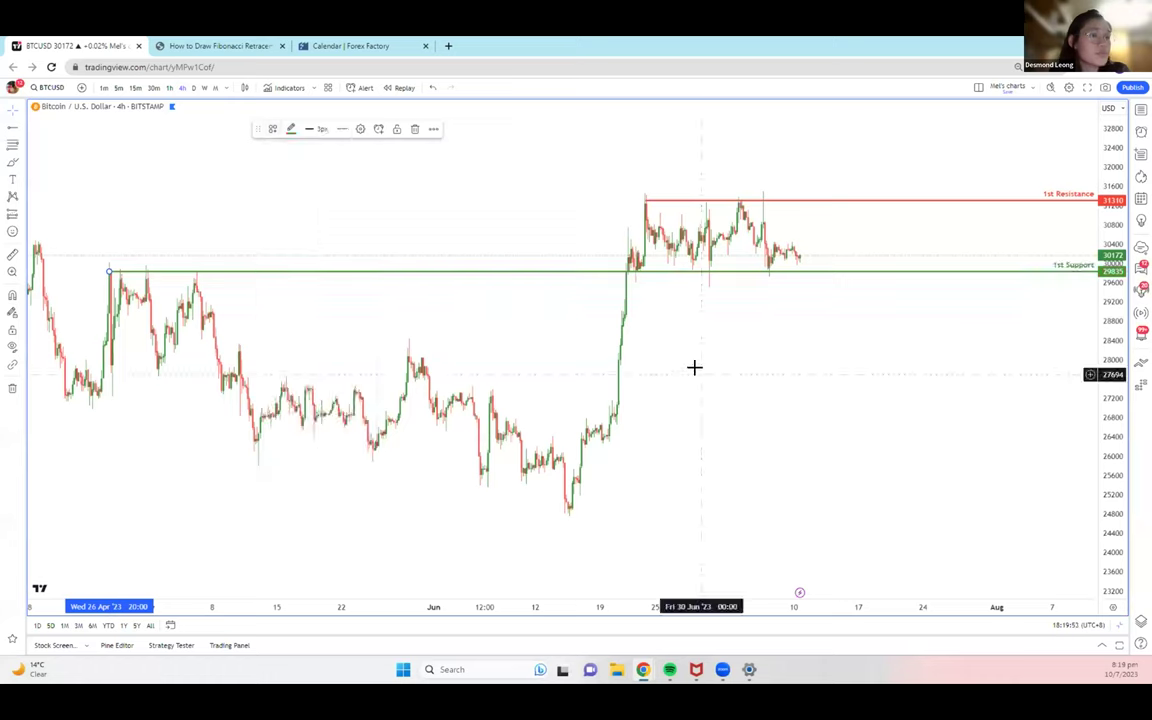
Add a 2nd Support ray near 28262 and start a Fib retracement at the June low
{"action": "left_click_drag", "start_coordinate": [751, 367], "coordinate": [829, 375]}
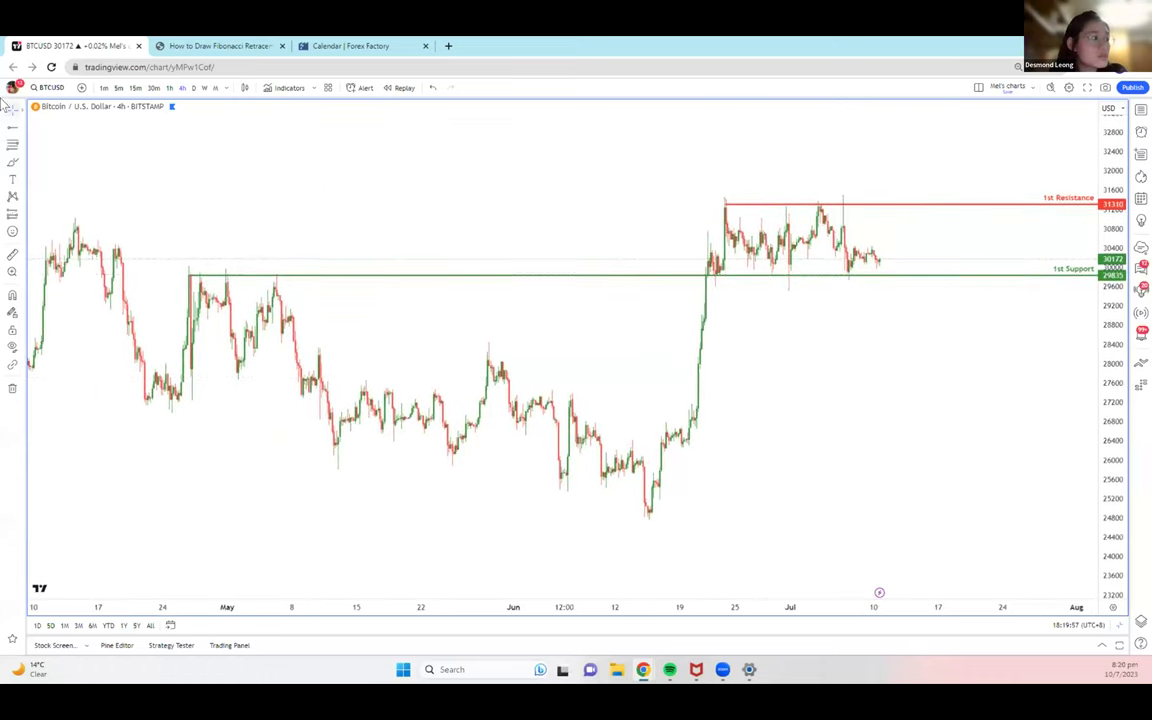
{"action": "left_click_drag", "start_coordinate": [488, 360], "coordinate": [252, 351]}
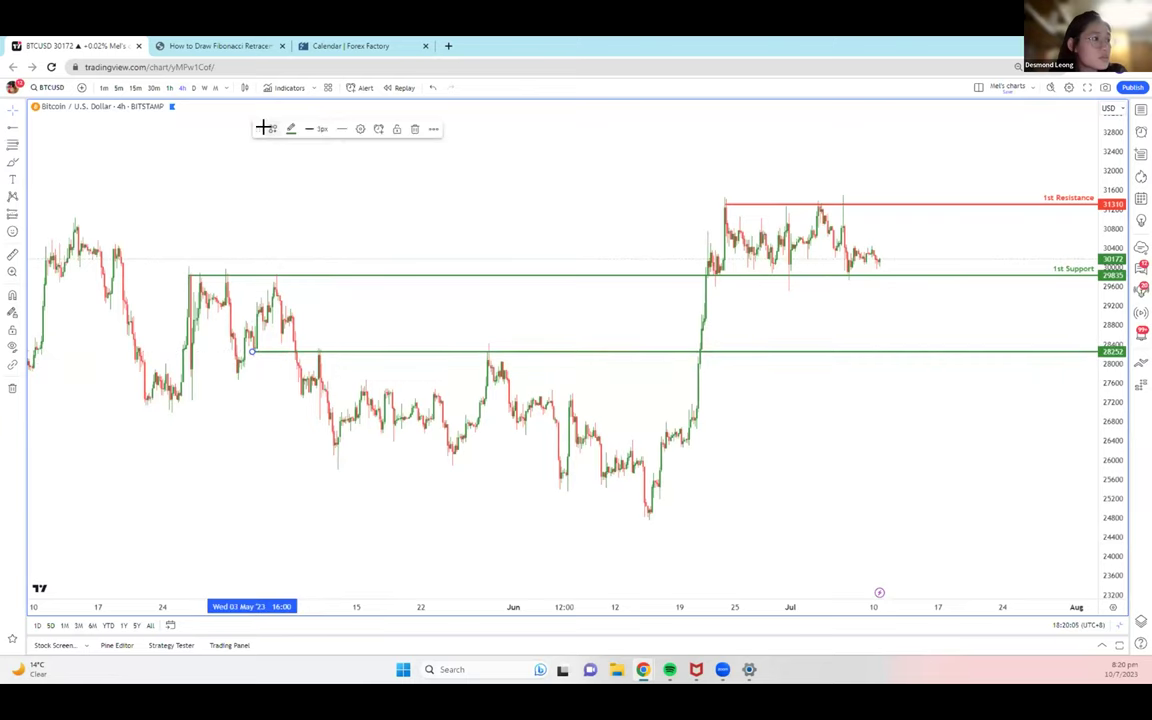
{"action": "left_click", "coordinate": [264, 128]}
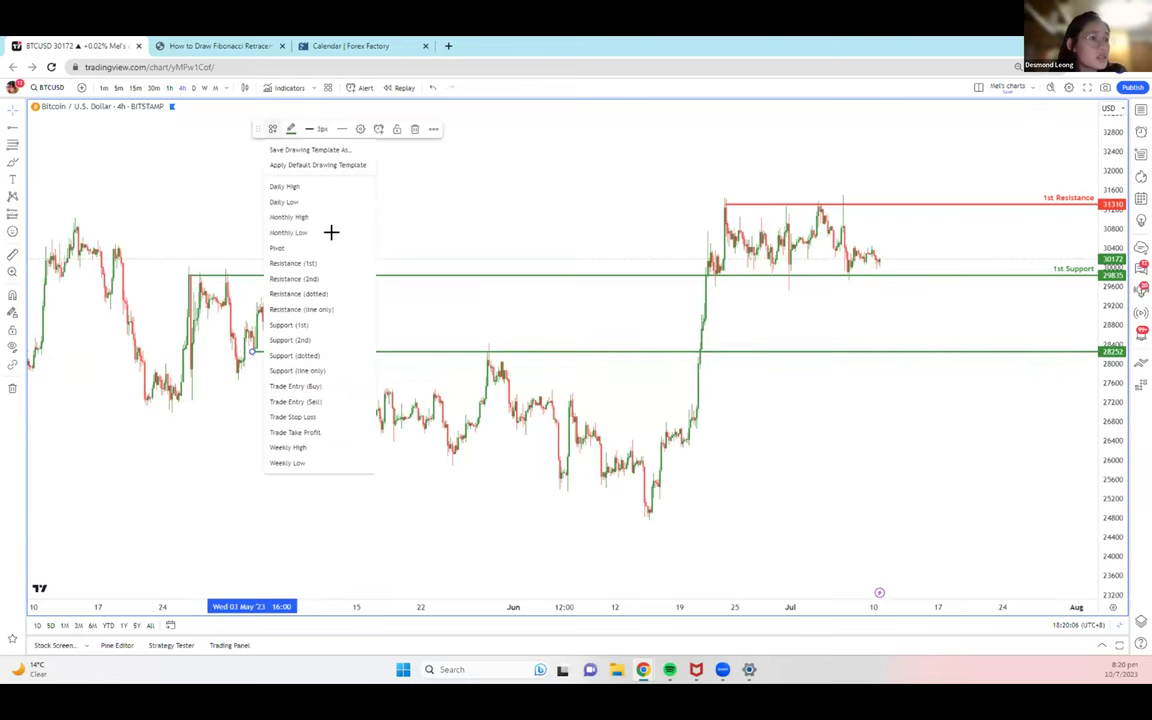
{"action": "left_click", "coordinate": [292, 340]}
{"action": "left_click", "coordinate": [255, 356]}
{"action": "left_click", "coordinate": [254, 351]}
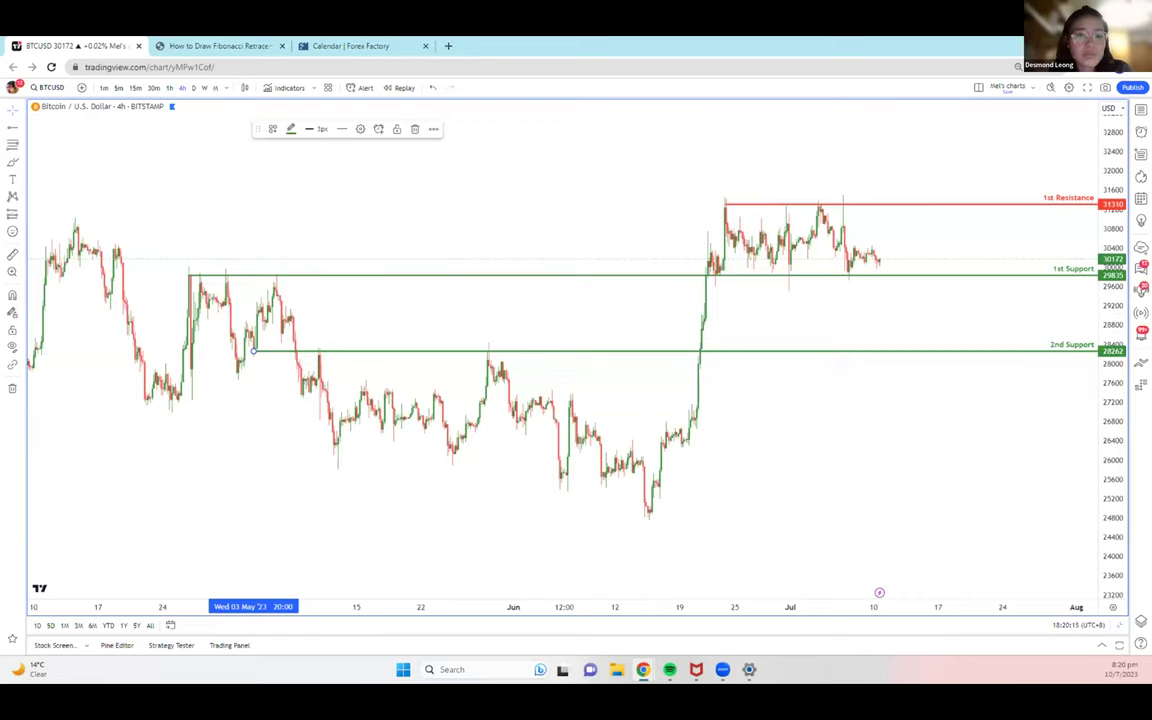
{"action": "left_click", "coordinate": [9, 147]}
{"action": "left_click", "coordinate": [651, 518]}
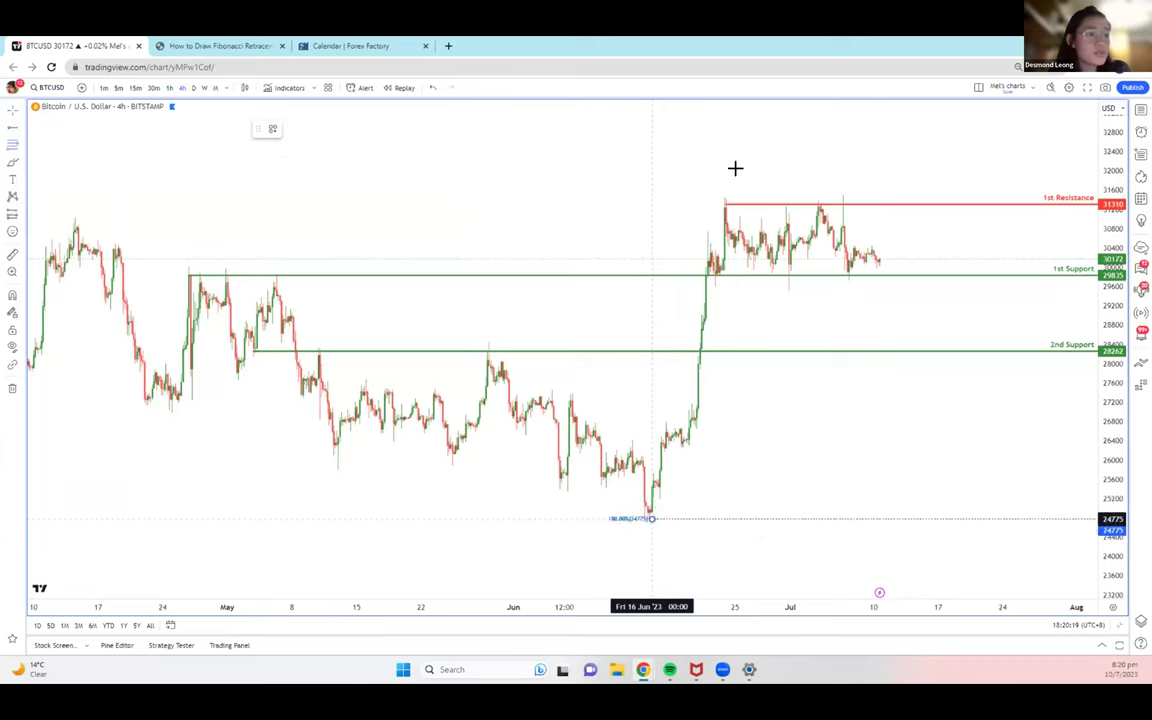
Finish the retracement at the late-June high and draw another from the April high to the June low
{"action": "left_click", "coordinate": [724, 203]}
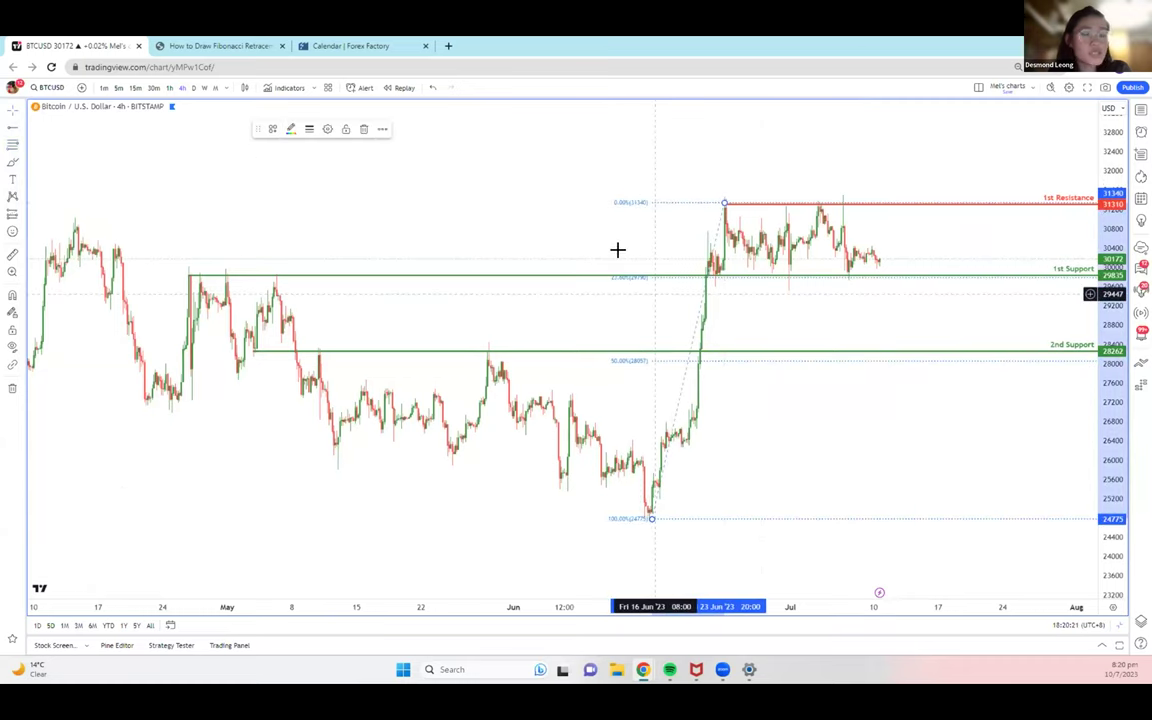
{"action": "left_click_drag", "start_coordinate": [577, 295], "coordinate": [713, 290]}
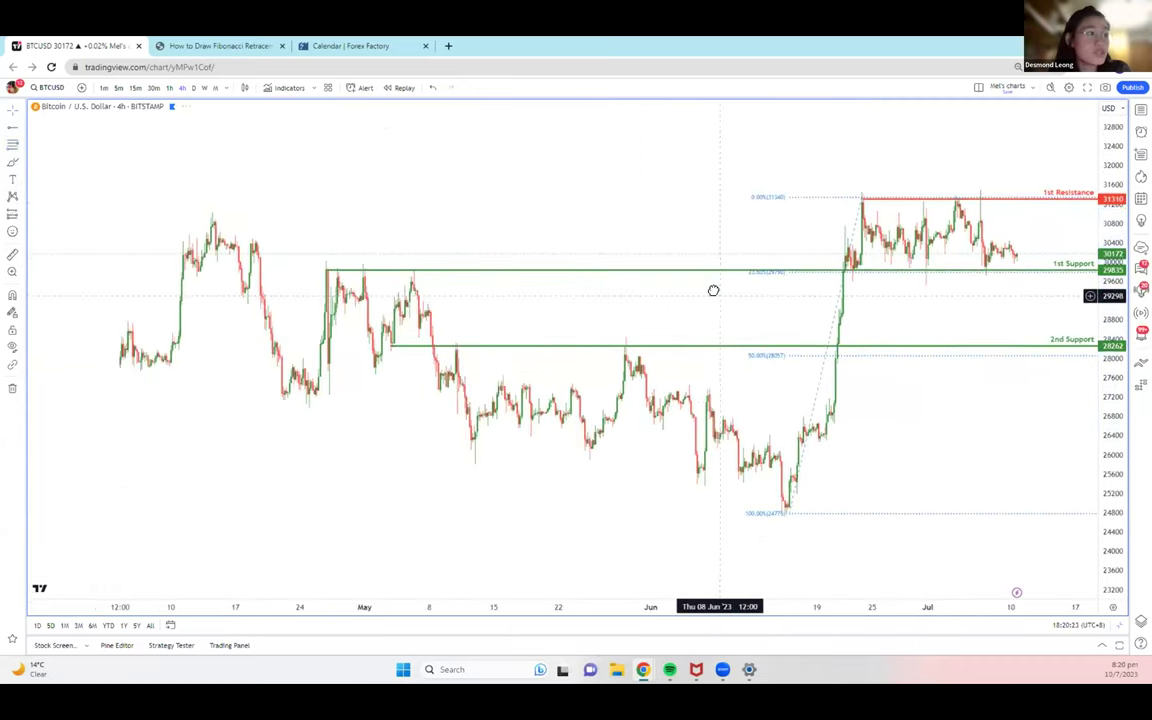
{"action": "left_click", "coordinate": [11, 145]}
{"action": "left_click", "coordinate": [209, 217]}
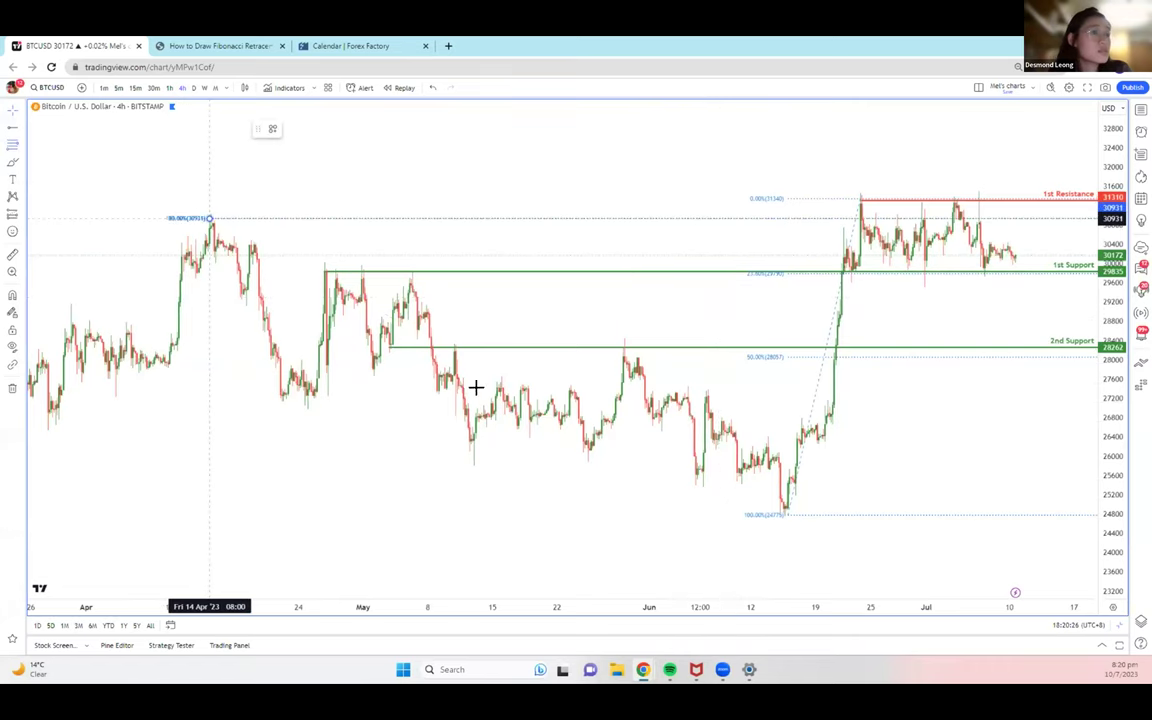
{"action": "left_click", "coordinate": [776, 510]}
Enable the 0.618 and 0.786 levels, then apply the 78.6% fib template to it
{"action": "left_click", "coordinate": [327, 128]}
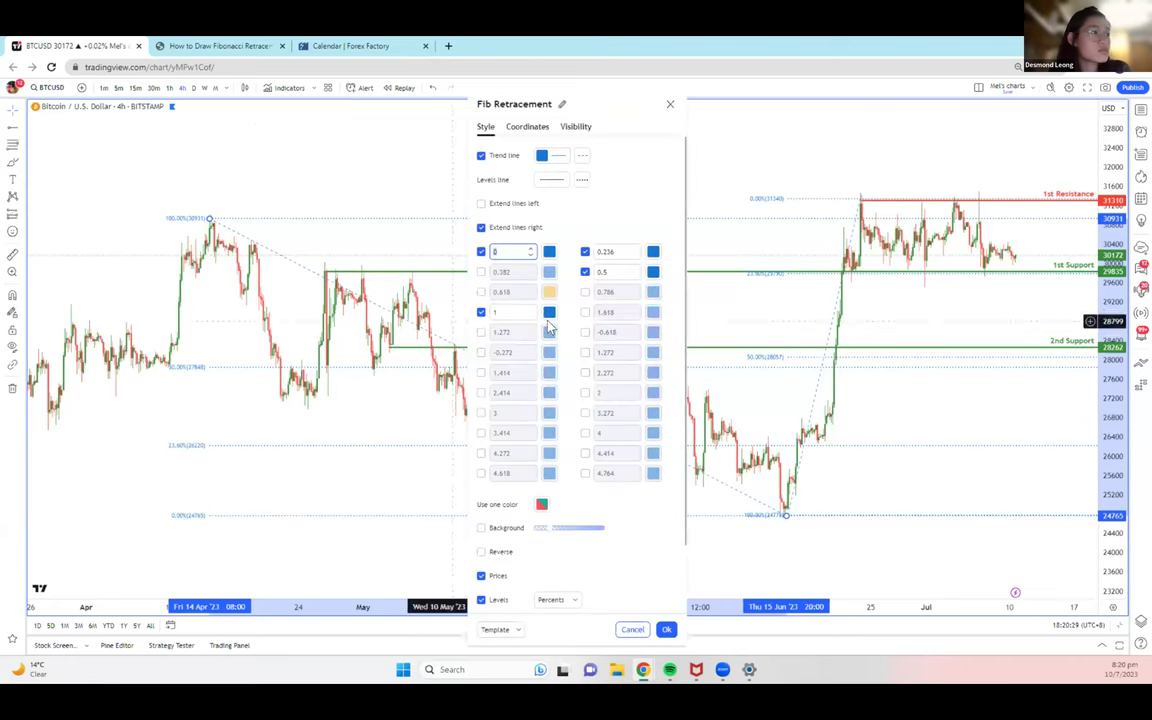
{"action": "left_click", "coordinate": [481, 292]}
{"action": "left_click", "coordinate": [585, 292]}
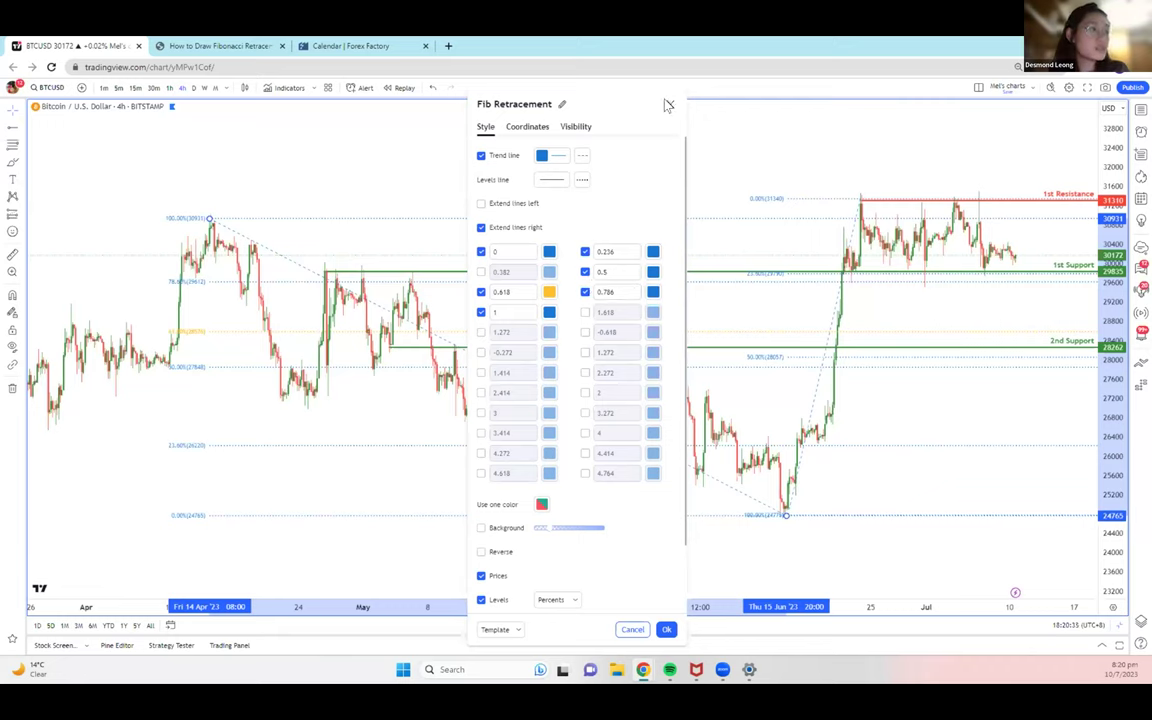
{"action": "left_click", "coordinate": [667, 100]}
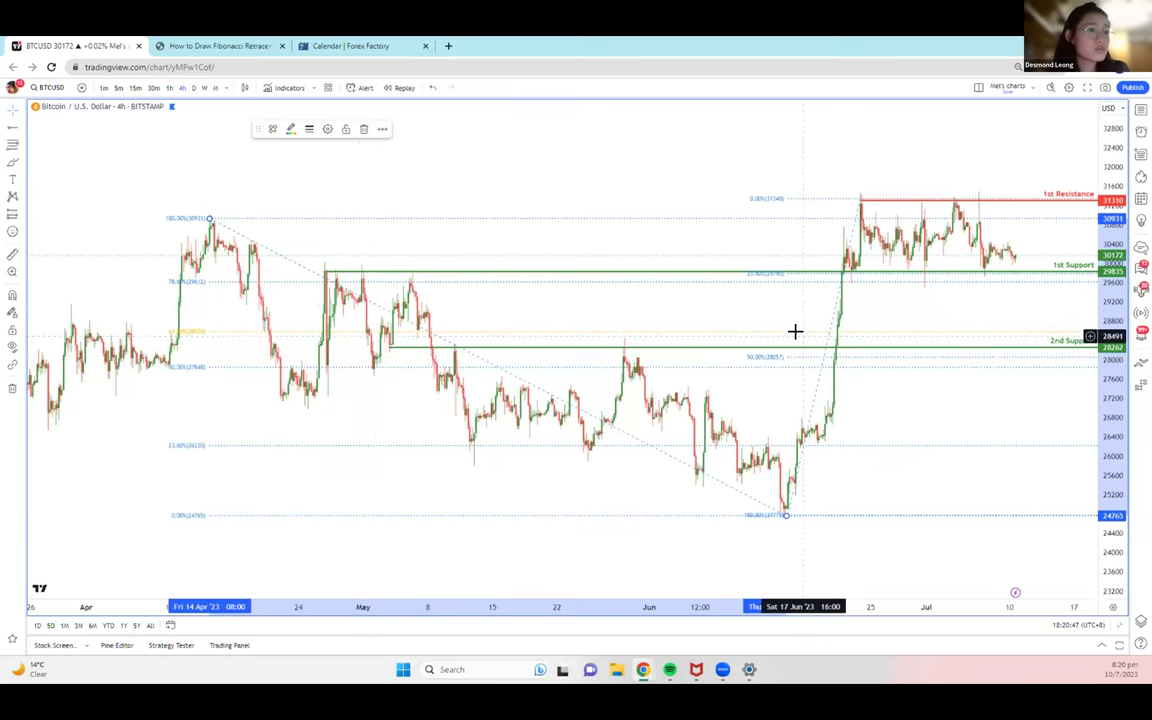
{"action": "left_click", "coordinate": [272, 129]}
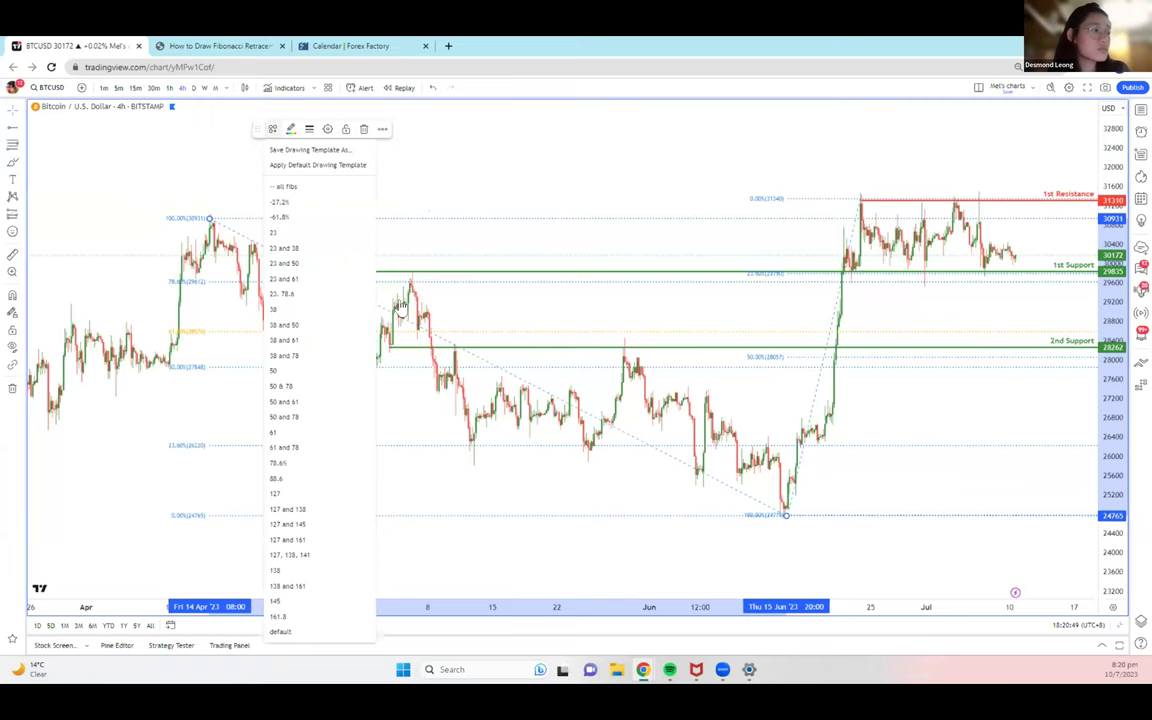
{"action": "left_click", "coordinate": [280, 465]}
{"action": "left_click_drag", "start_coordinate": [656, 309], "coordinate": [628, 306]}
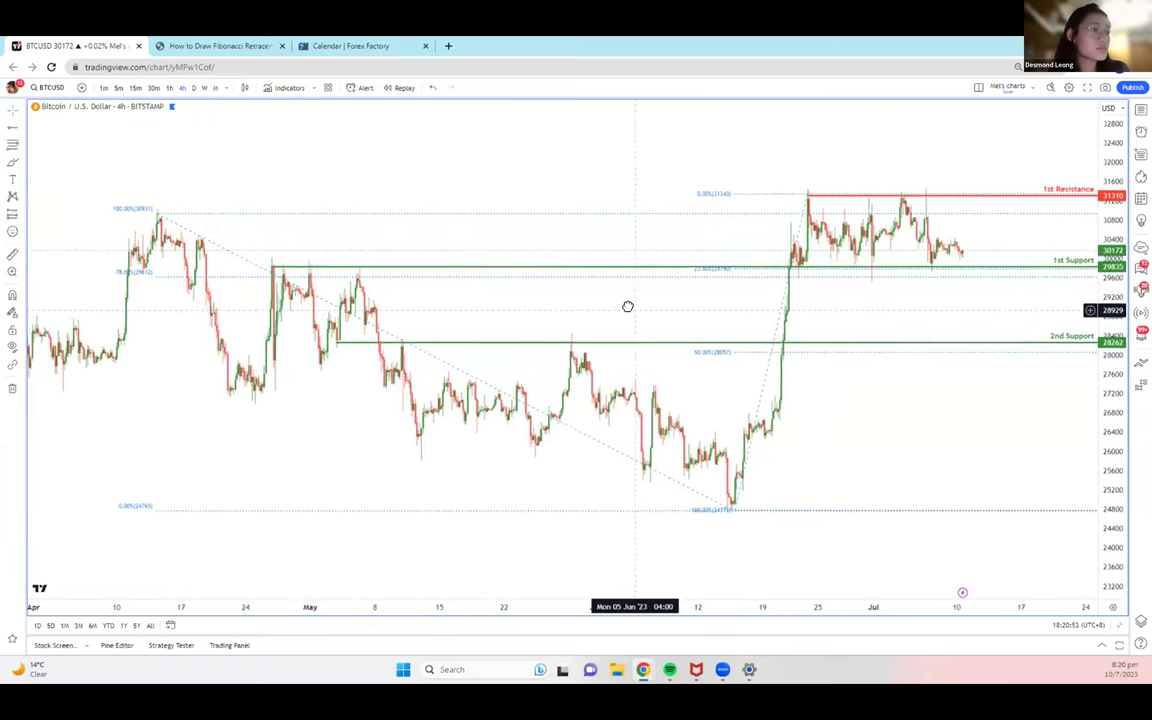
{"action": "scroll", "coordinate": [628, 306], "scroll_direction": "up", "scroll_amount": 2}
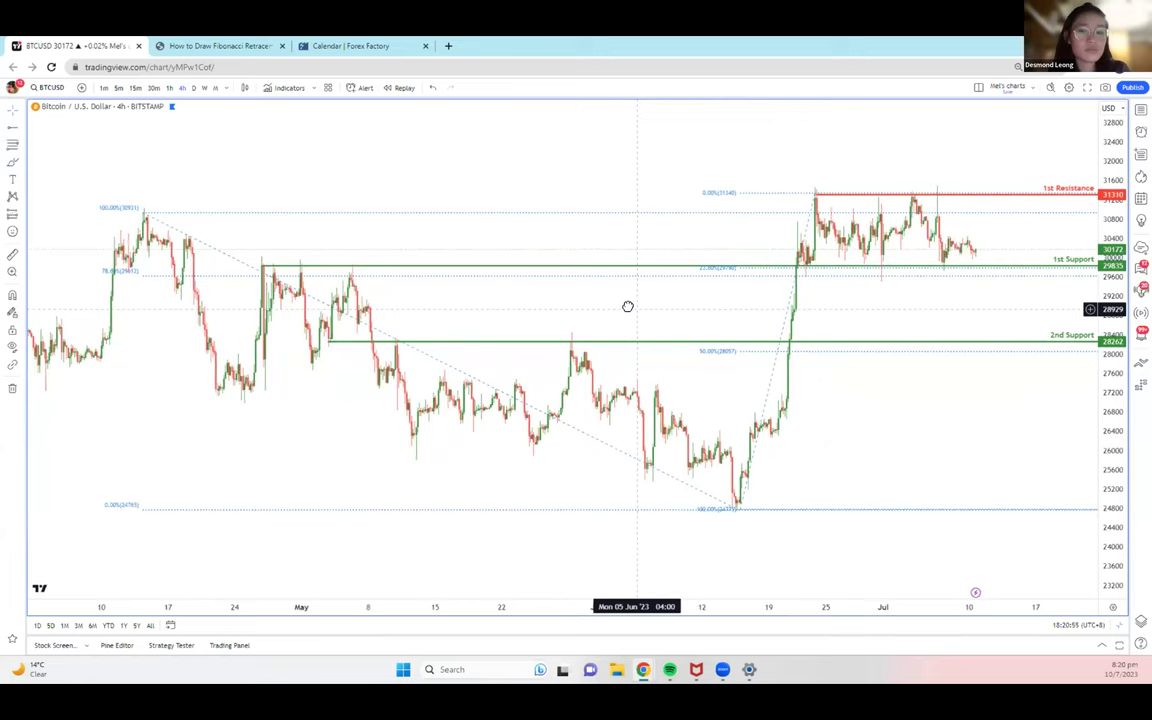
{"action": "scroll", "coordinate": [625, 306], "scroll_direction": "down", "scroll_amount": 1}
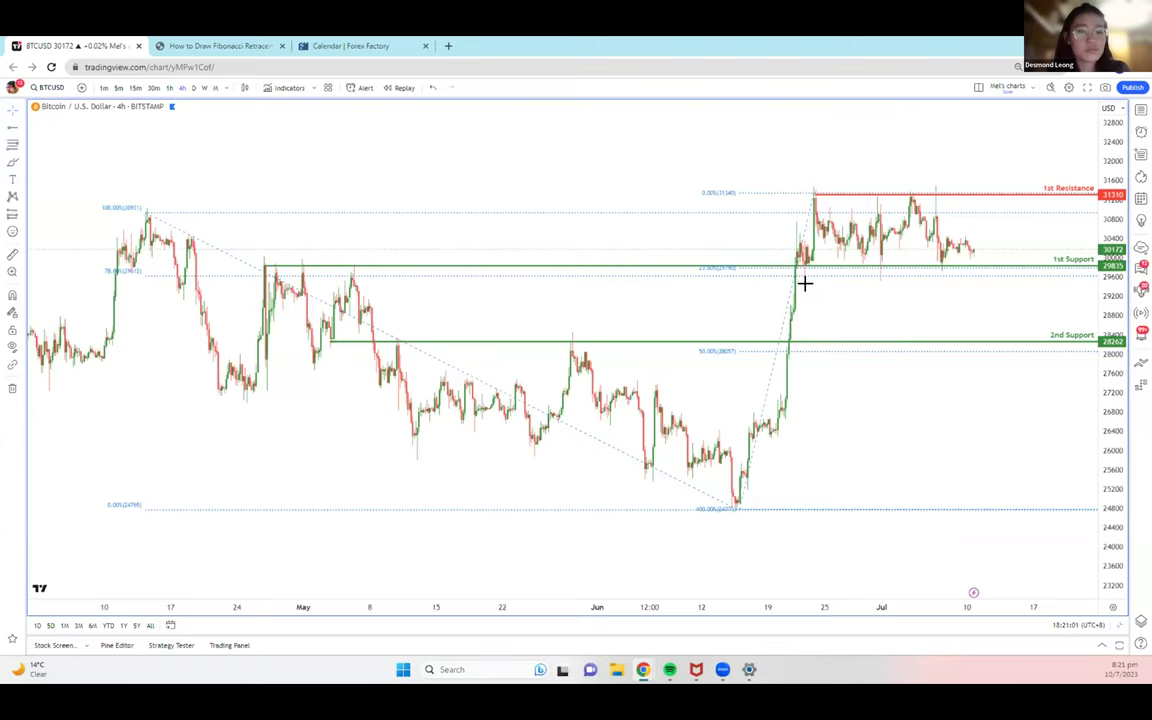
{"action": "scroll", "coordinate": [424, 360], "scroll_direction": "down", "scroll_amount": 4}
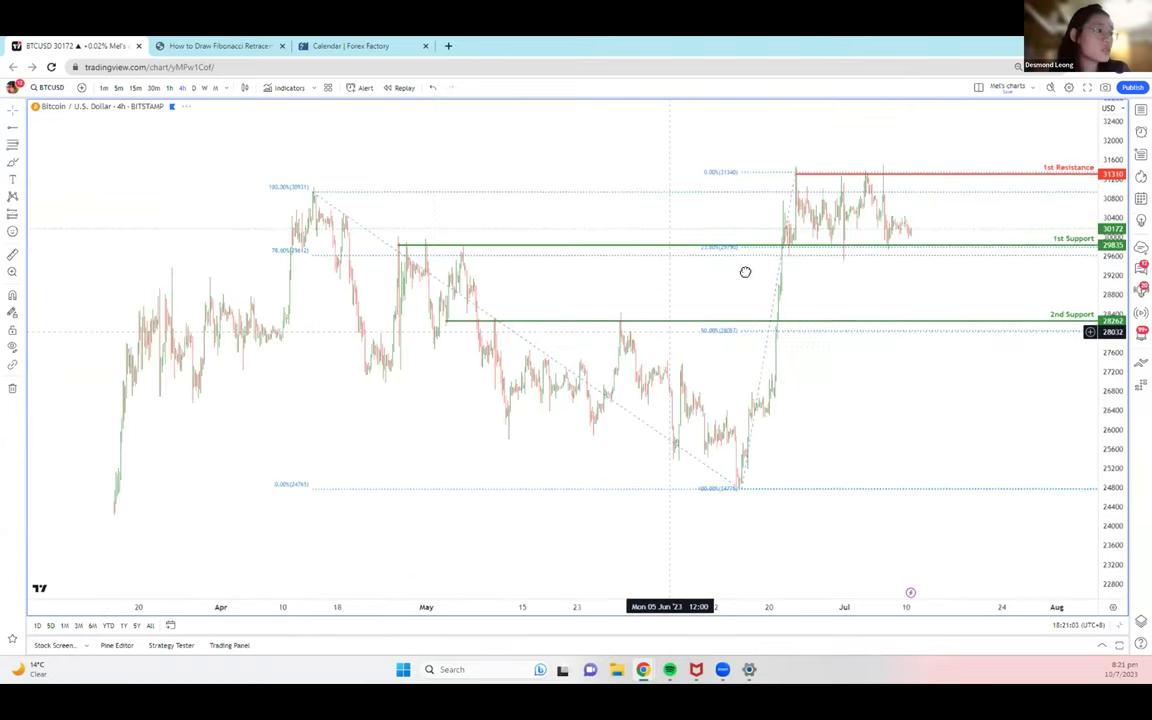
{"action": "scroll", "coordinate": [496, 396], "scroll_direction": "down", "scroll_amount": 5}
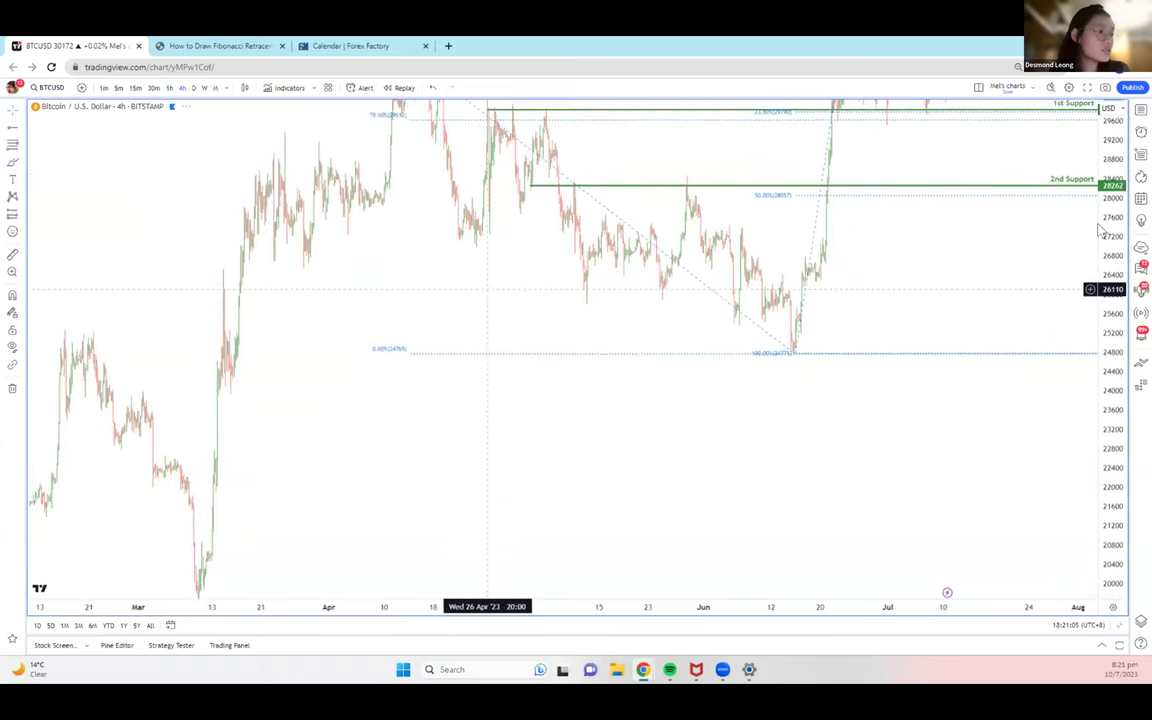
{"action": "left_click_drag", "start_coordinate": [1112, 226], "coordinate": [1112, 268]}
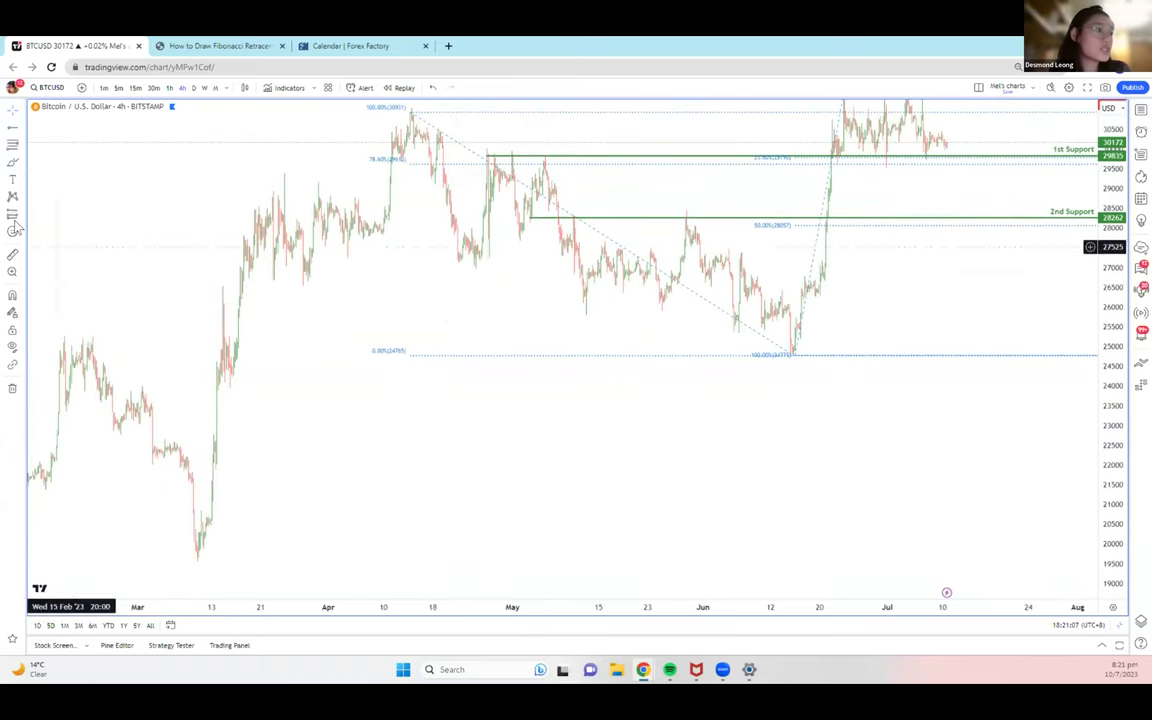
Draw a trend-based Fib extension through the March low, April high and June low
{"action": "left_click", "coordinate": [20, 145]}
{"action": "left_click", "coordinate": [64, 145]}
{"action": "left_click", "coordinate": [197, 553]}
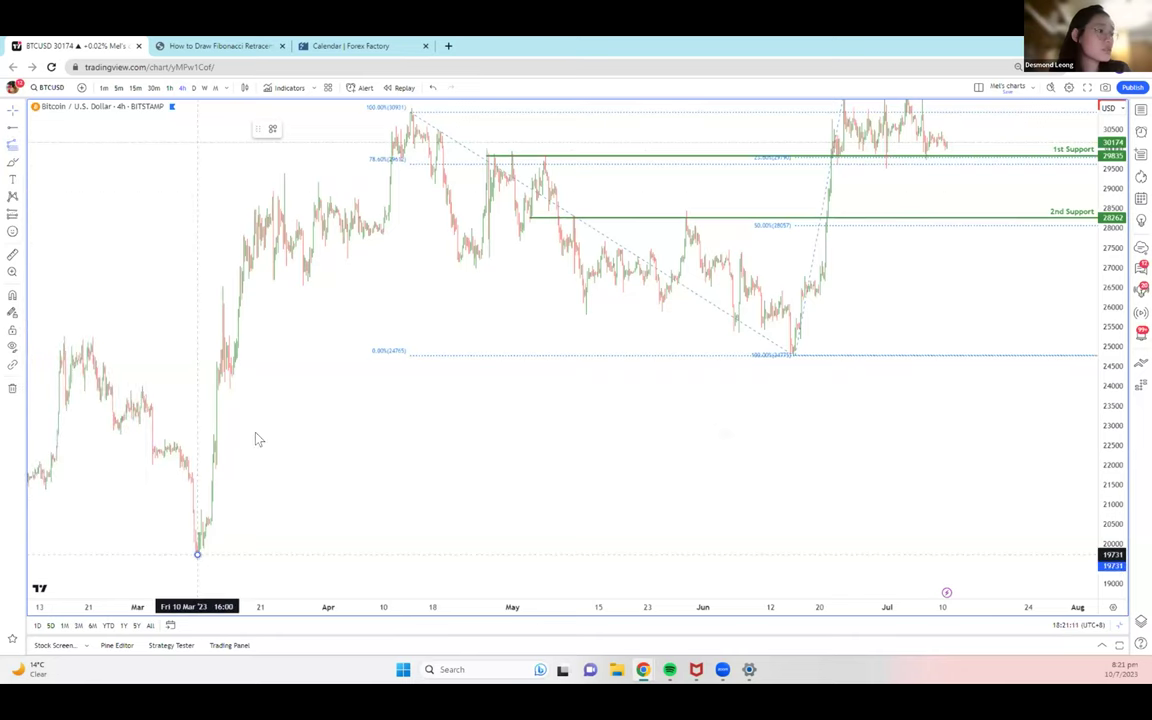
{"action": "left_click", "coordinate": [412, 114]}
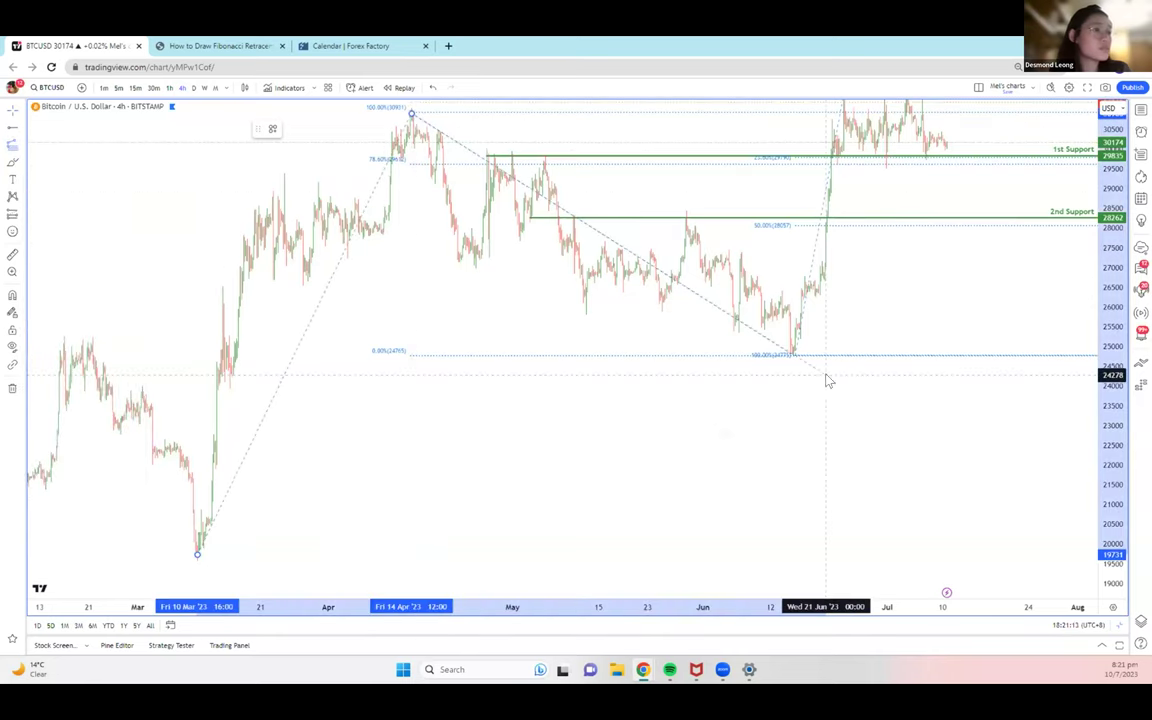
{"action": "left_click", "coordinate": [793, 356]}
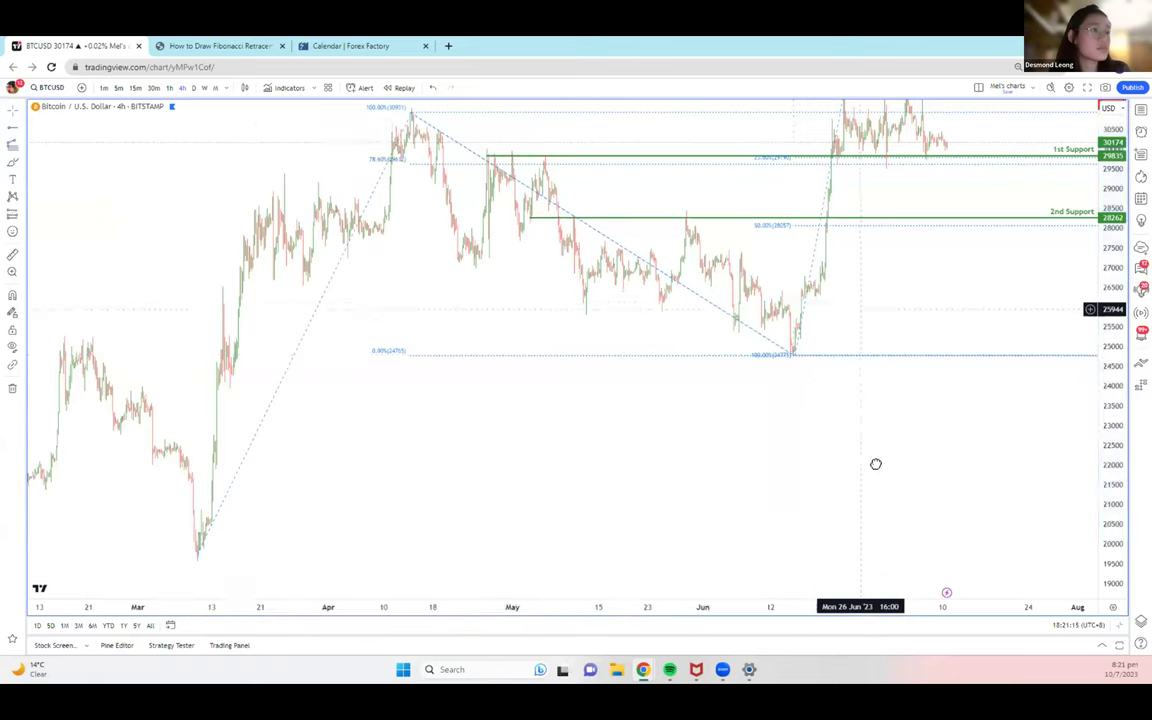
{"action": "scroll", "coordinate": [656, 414], "scroll_direction": "up", "scroll_amount": 5}
{"action": "scroll", "coordinate": [722, 224], "scroll_direction": "down", "scroll_amount": 2}
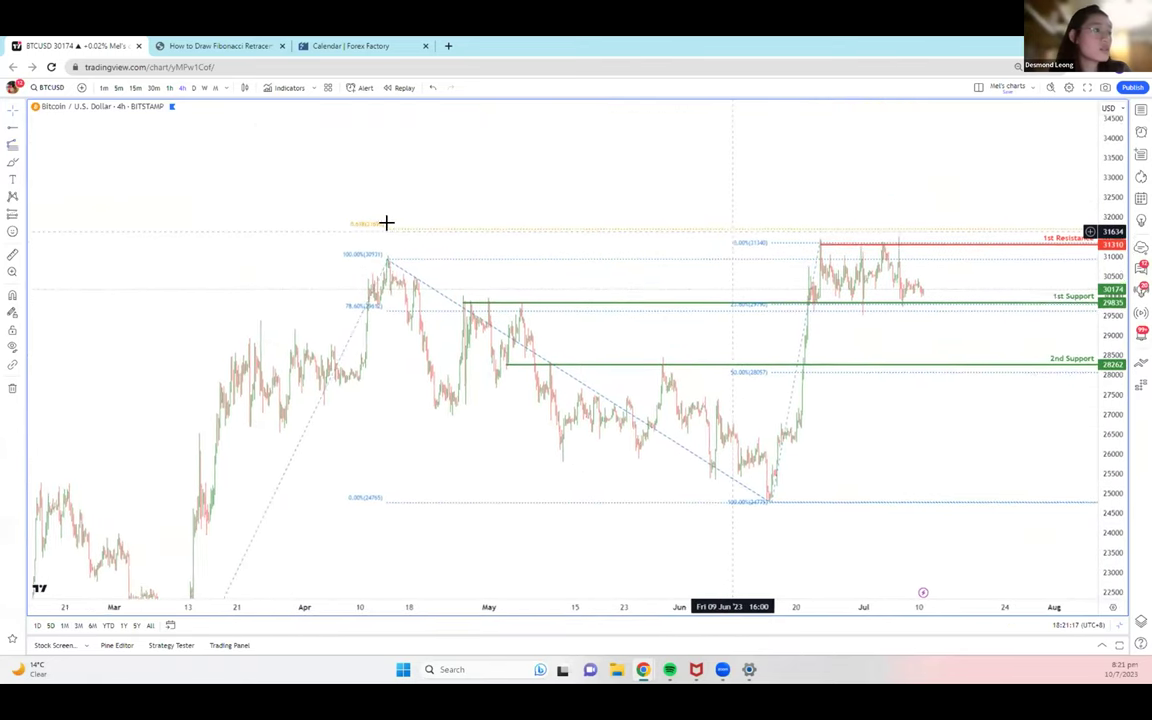
Reframe the chart to show the March low and fine-tune the extension's top point
{"action": "left_click", "coordinate": [380, 252]}
{"action": "left_click", "coordinate": [378, 252]}
{"action": "left_click_drag", "start_coordinate": [290, 580], "coordinate": [440, 418]}
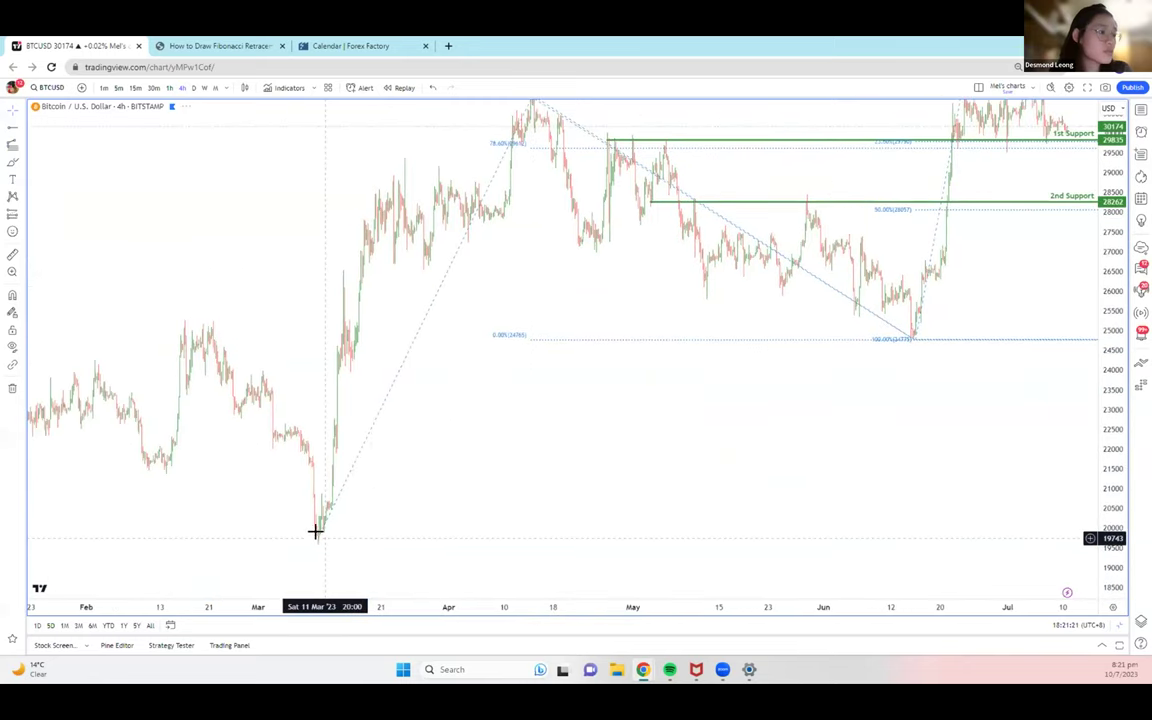
{"action": "left_click", "coordinate": [316, 541]}
{"action": "left_click_drag", "start_coordinate": [1108, 200], "coordinate": [1108, 240]}
{"action": "mouse_move", "coordinate": [589, 155]}
{"action": "left_mouse_down"}
{"action": "mouse_move", "coordinate": [540, 158]}
{"action": "mouse_move", "coordinate": [651, 165]}
{"action": "mouse_move", "coordinate": [532, 157]}
{"action": "left_mouse_up"}
Apply the template keeping only the 0.618 extension level, near 31678
{"action": "left_click", "coordinate": [272, 129]}
{"action": "left_click", "coordinate": [272, 185]}
{"action": "scroll", "coordinate": [602, 481], "scroll_direction": "up", "scroll_amount": 5}
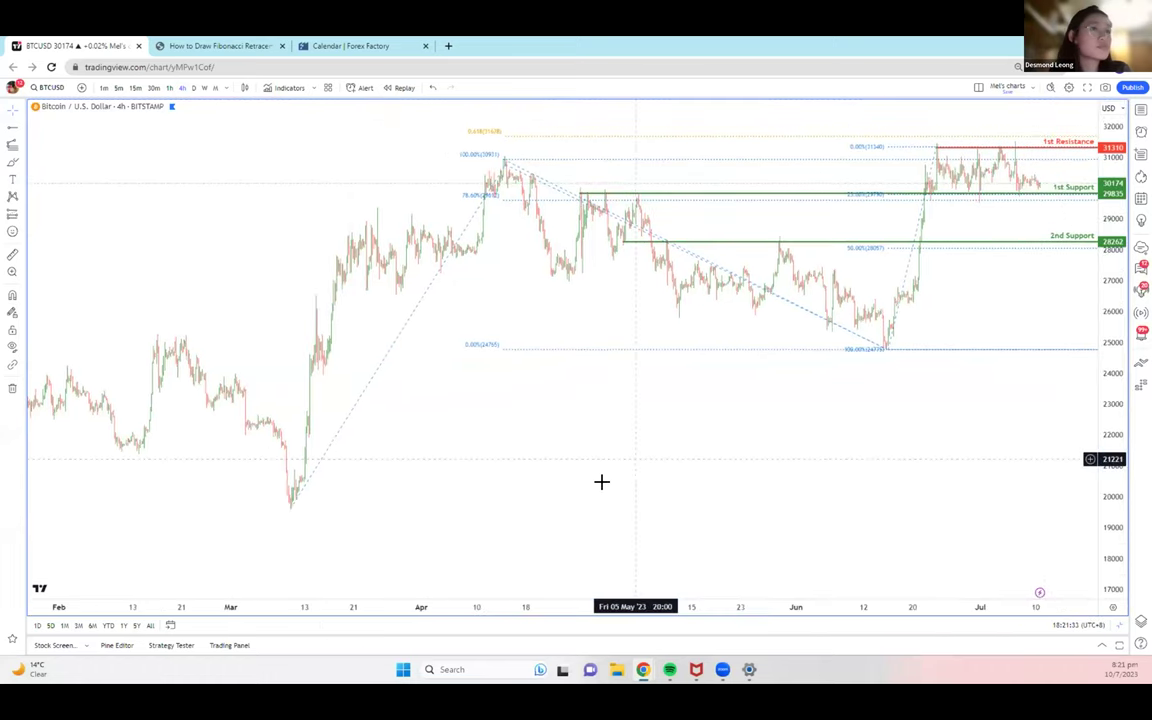
{"action": "left_click_drag", "start_coordinate": [707, 327], "coordinate": [566, 329]}
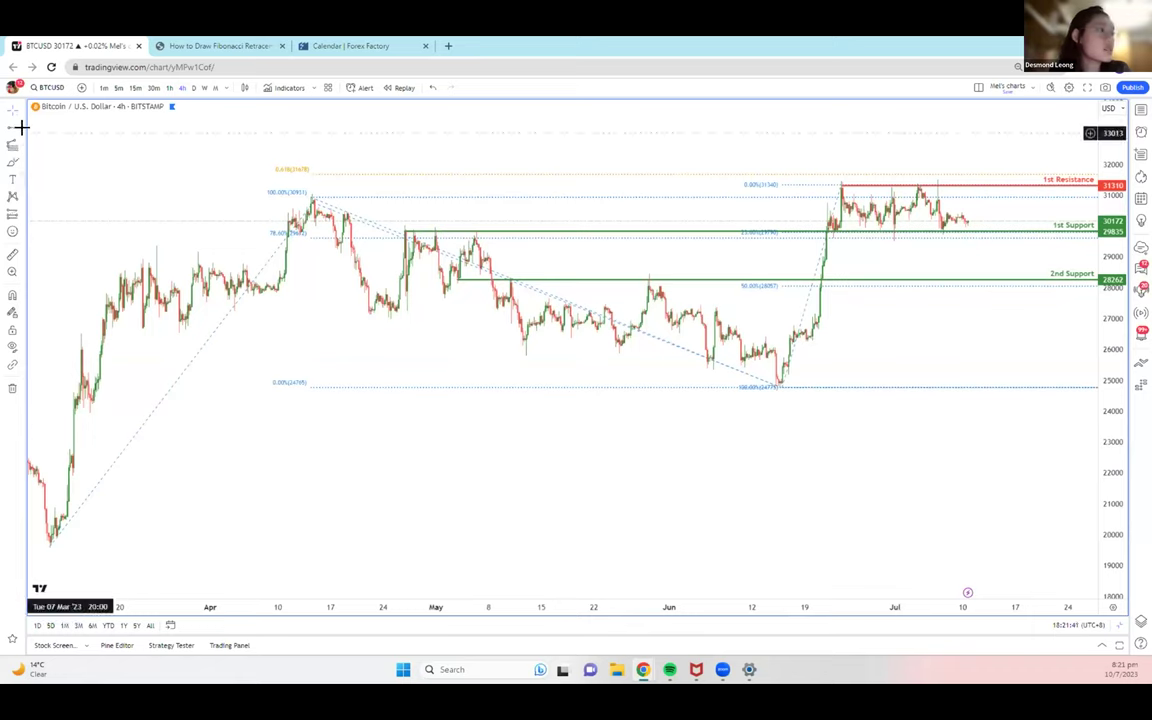
Draw a red-filled rectangle over the 1st Resistance zone, about 31310 to 31644
{"action": "left_click", "coordinate": [22, 165]}
{"action": "left_click", "coordinate": [55, 183]}
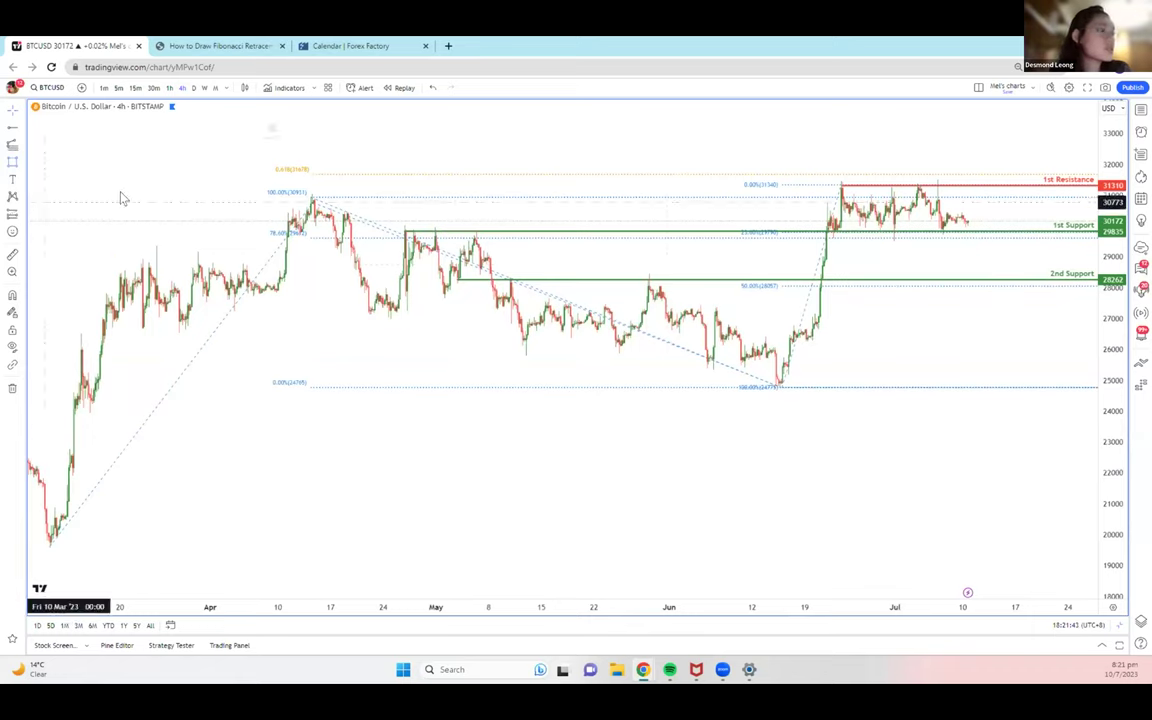
{"action": "mouse_move", "coordinate": [842, 175]}
{"action": "left_mouse_down"}
{"action": "mouse_move", "coordinate": [1000, 170]}
{"action": "mouse_move", "coordinate": [1010, 185]}
{"action": "left_mouse_up"}
{"action": "left_click", "coordinate": [309, 128]}
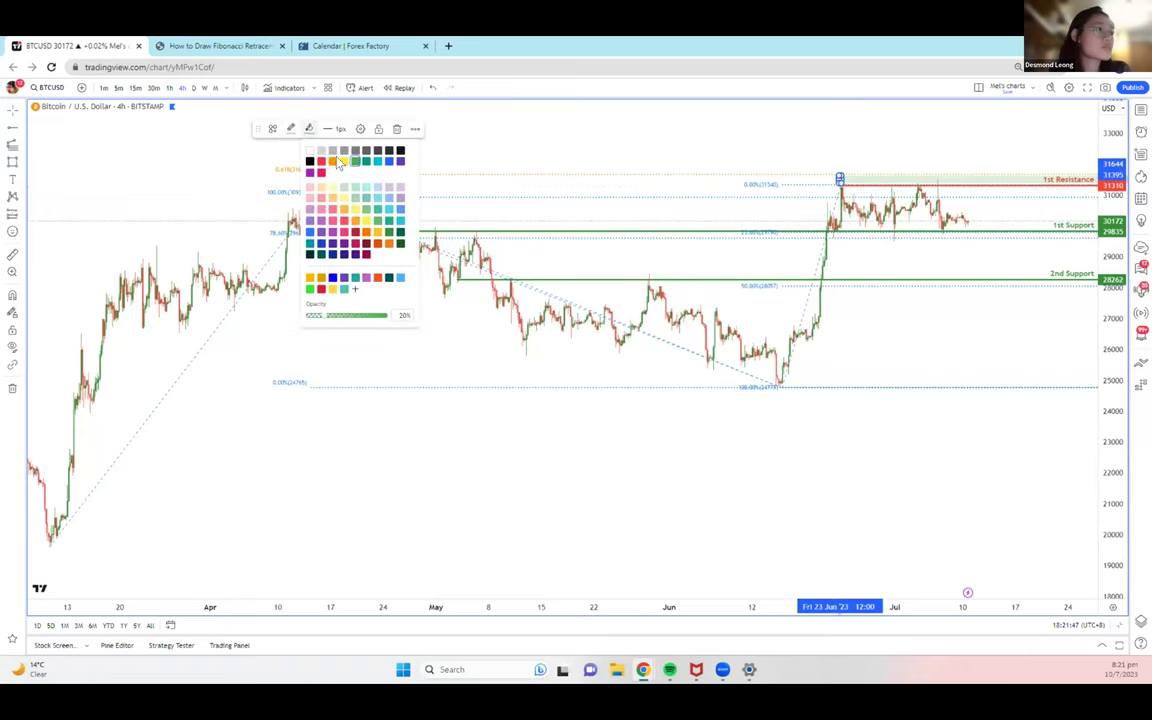
{"action": "left_click", "coordinate": [321, 163]}
{"action": "left_click_drag", "start_coordinate": [669, 136], "coordinate": [558, 134]}
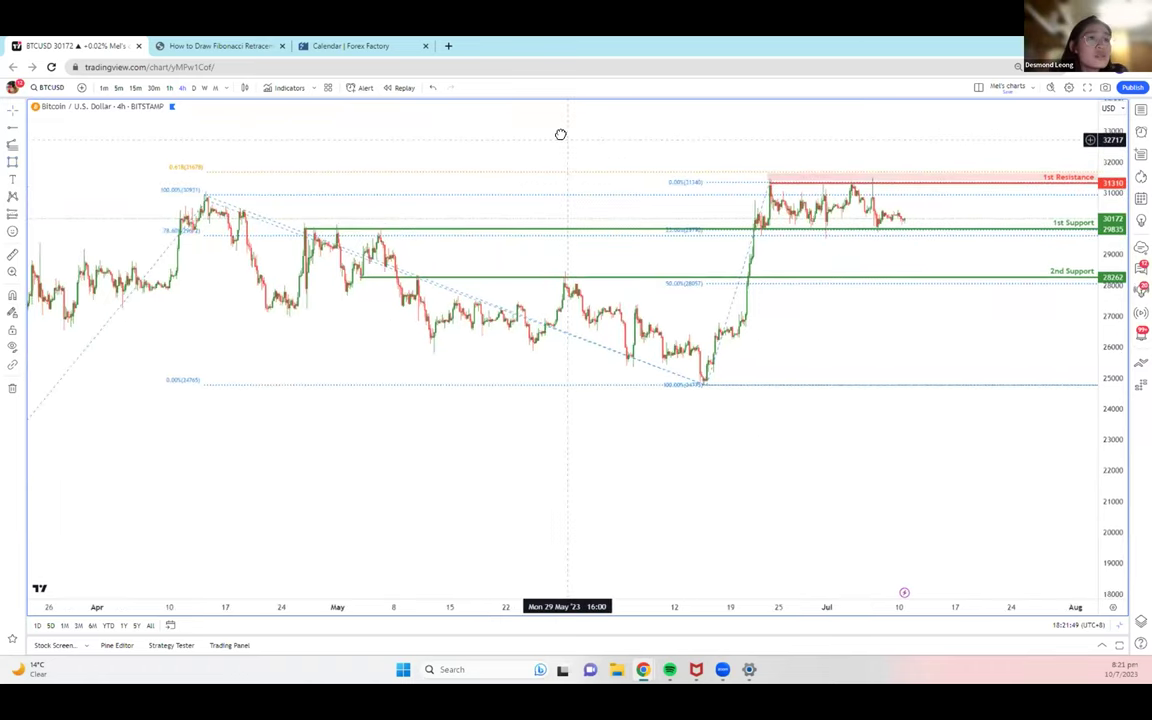
{"action": "left_click", "coordinate": [303, 90]}
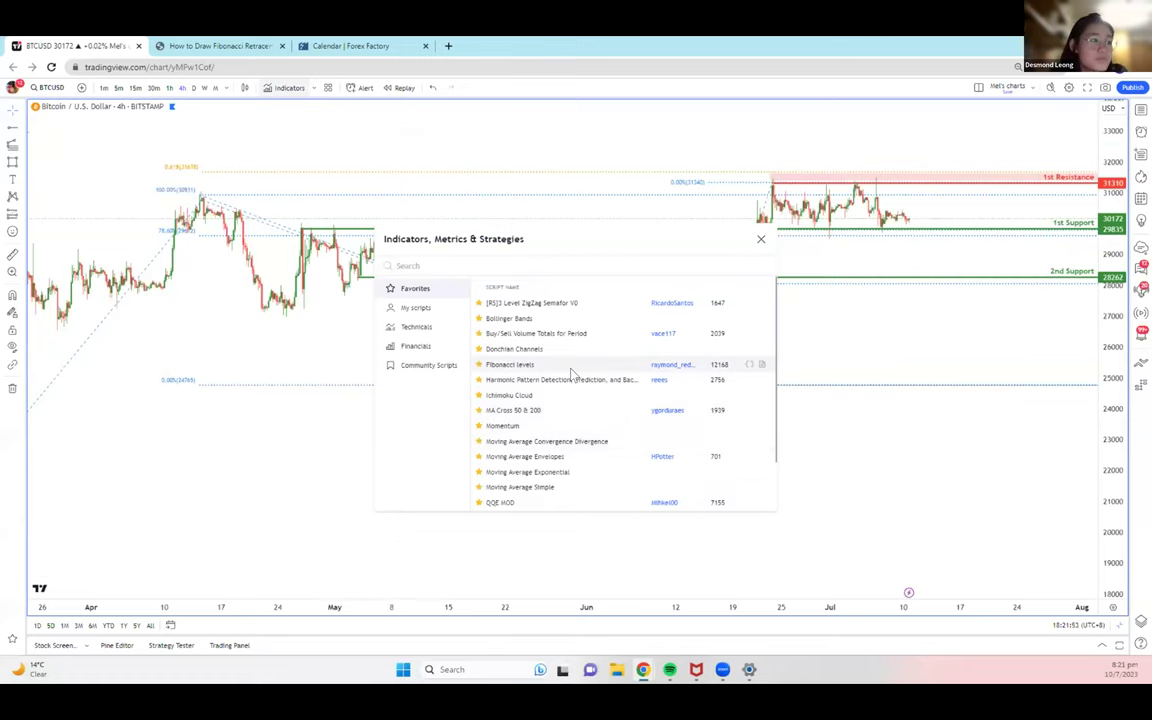
Add Ichimoku Cloud and MACD to the BTCUSD 4h chart
{"action": "left_click", "coordinate": [570, 397]}
{"action": "left_click", "coordinate": [568, 442]}
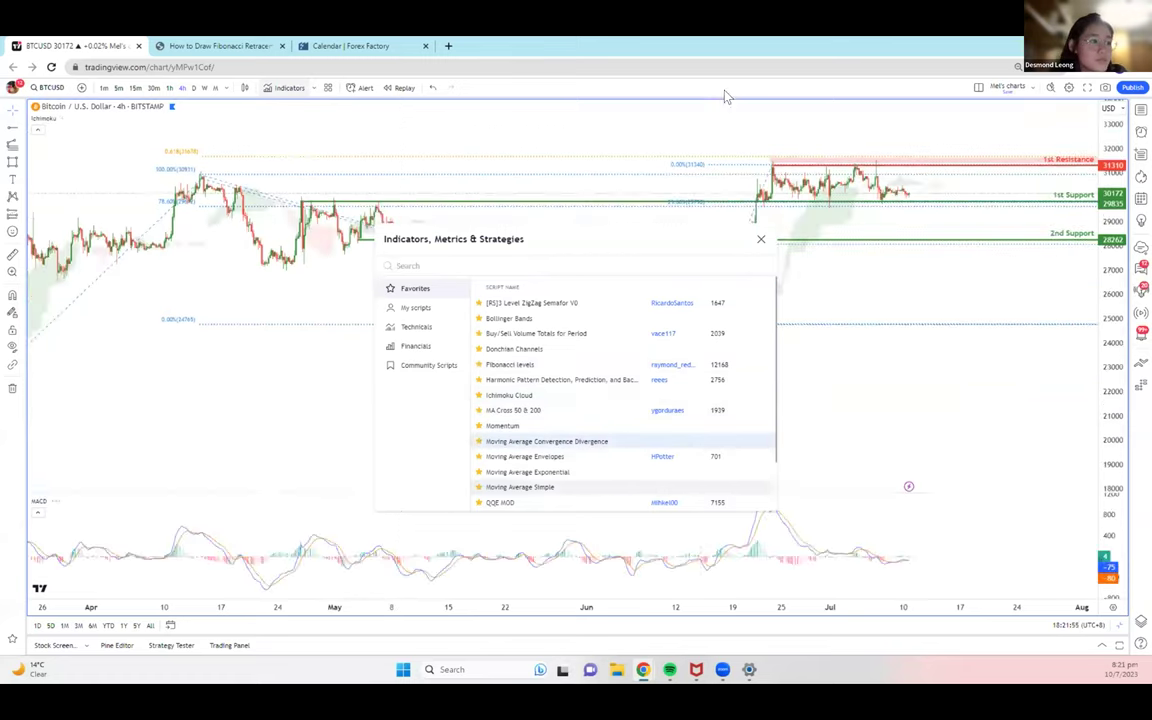
{"action": "left_click", "coordinate": [760, 243]}
{"action": "scroll", "coordinate": [954, 303], "scroll_direction": "right", "scroll_amount": 5}
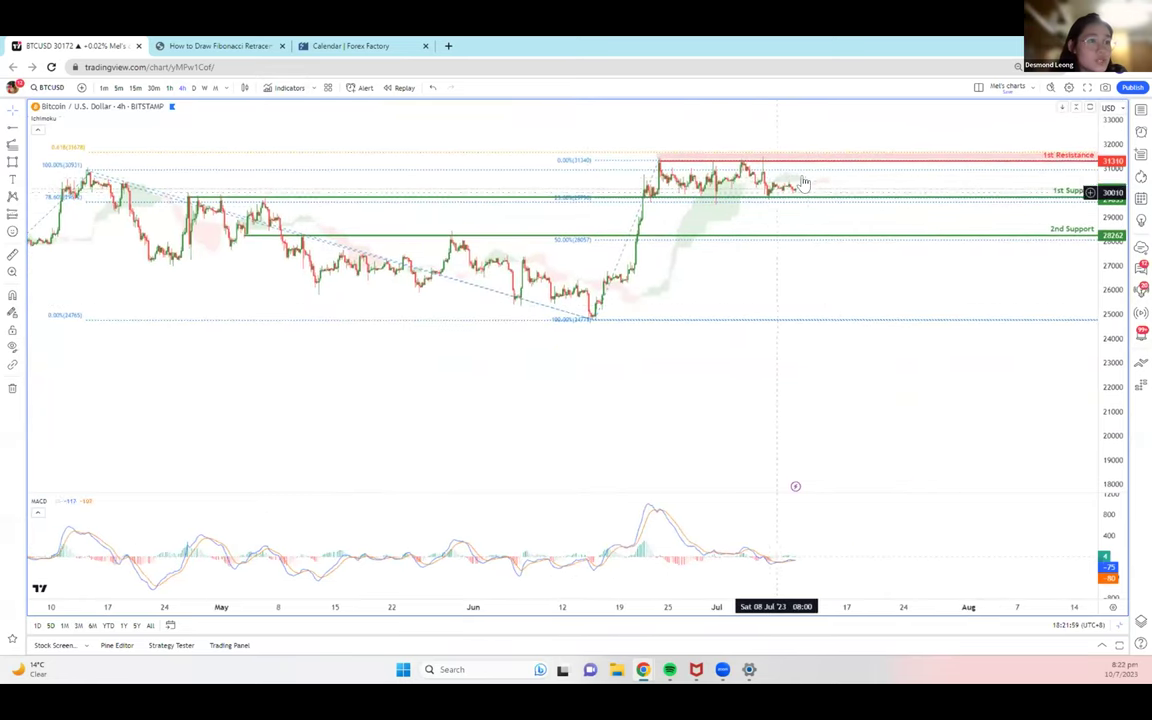
{"action": "scroll", "coordinate": [770, 578], "scroll_direction": "up", "scroll_amount": 5}
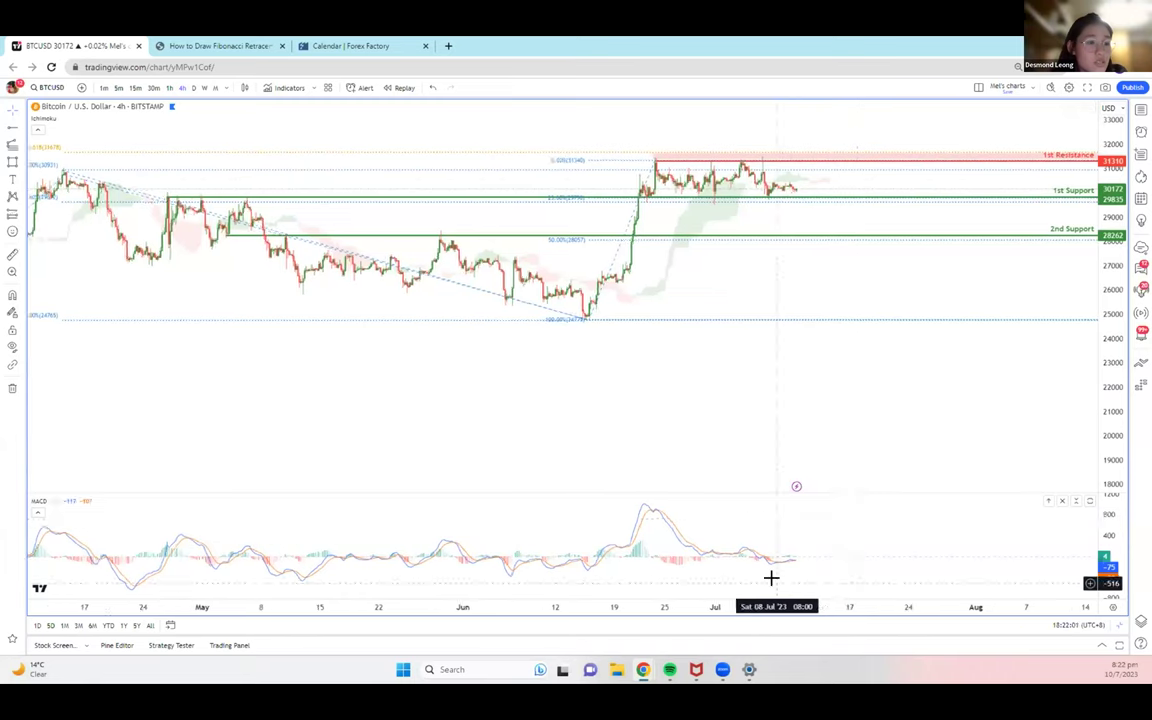
{"action": "scroll", "coordinate": [770, 578], "scroll_direction": "up", "scroll_amount": 5}
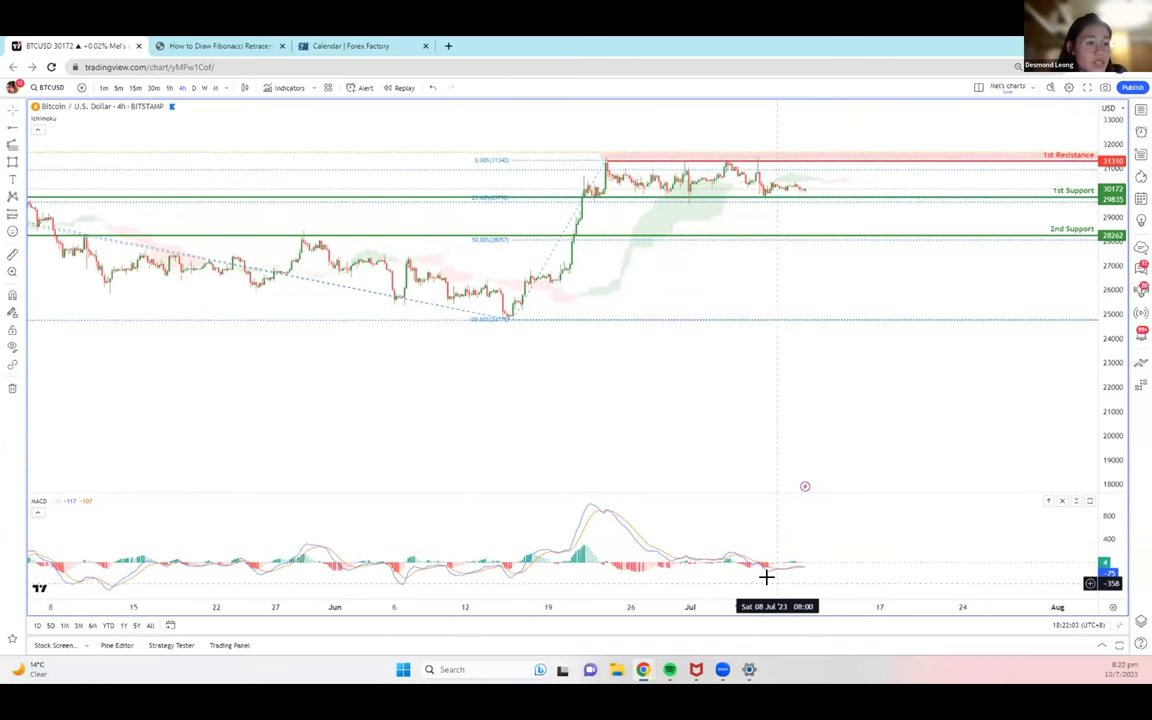
{"action": "scroll", "coordinate": [847, 528], "scroll_direction": "up", "scroll_amount": 5}
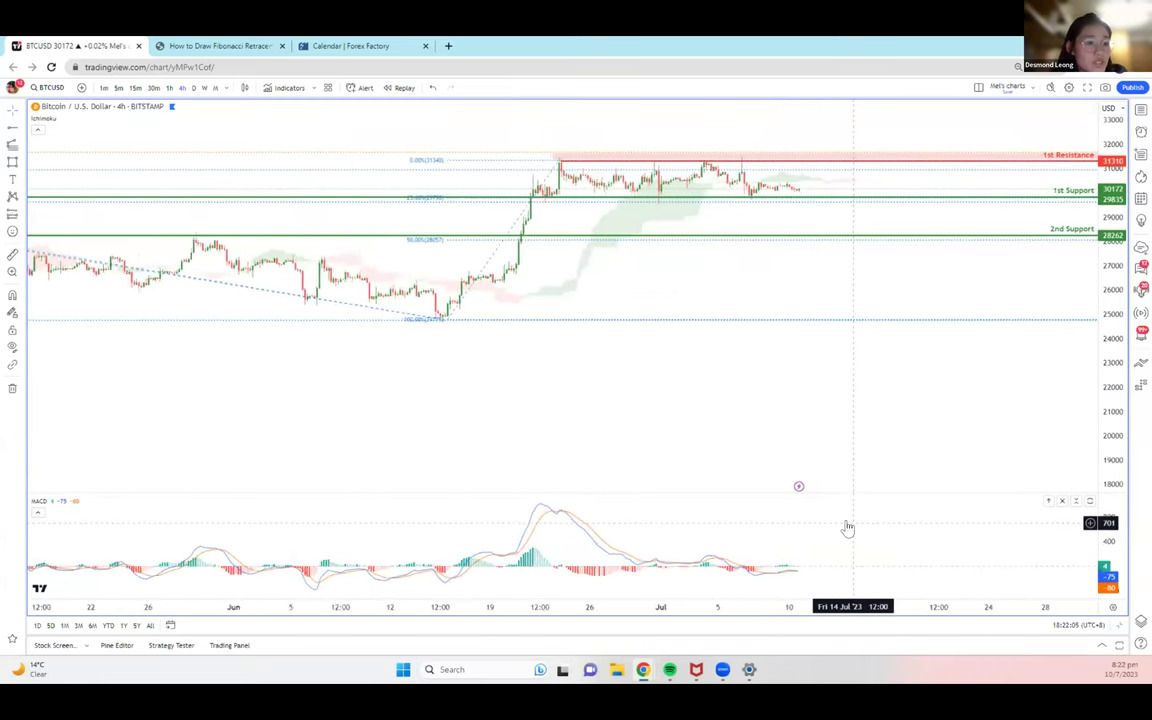
{"action": "scroll", "coordinate": [847, 528], "scroll_direction": "right", "scroll_amount": 5}
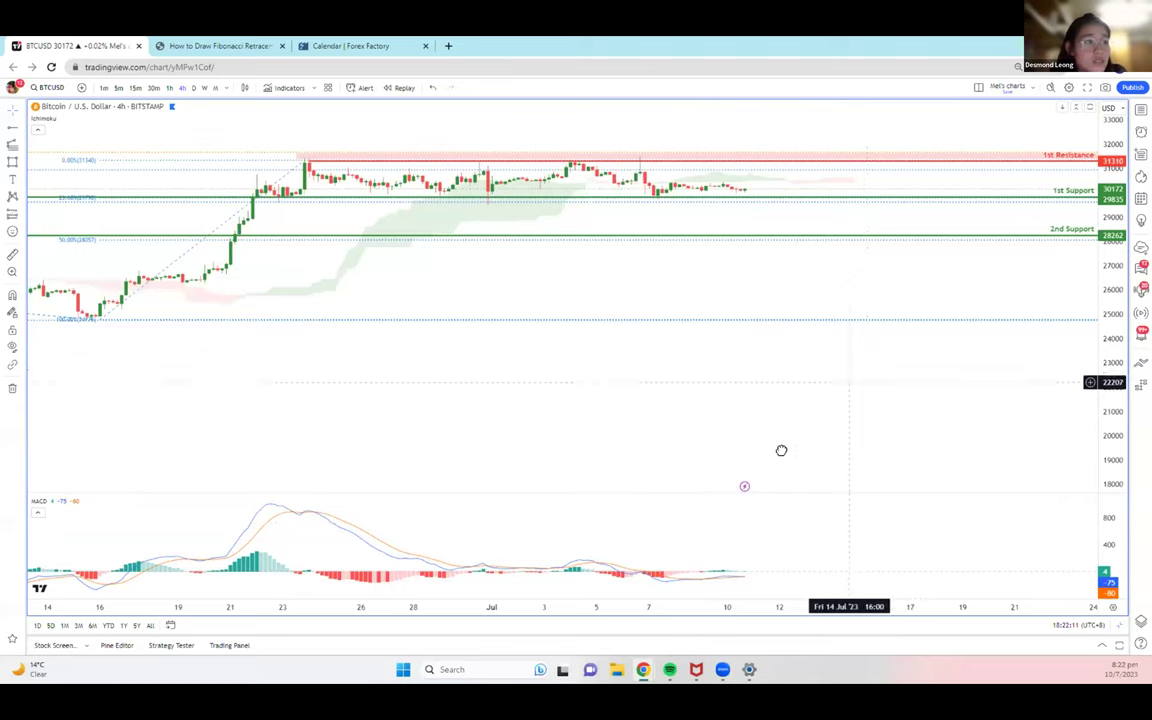
{"action": "left_click_drag", "start_coordinate": [488, 253], "coordinate": [442, 319]}
Add the Relative Strength Index pane below the chart
{"action": "left_click", "coordinate": [289, 88]}
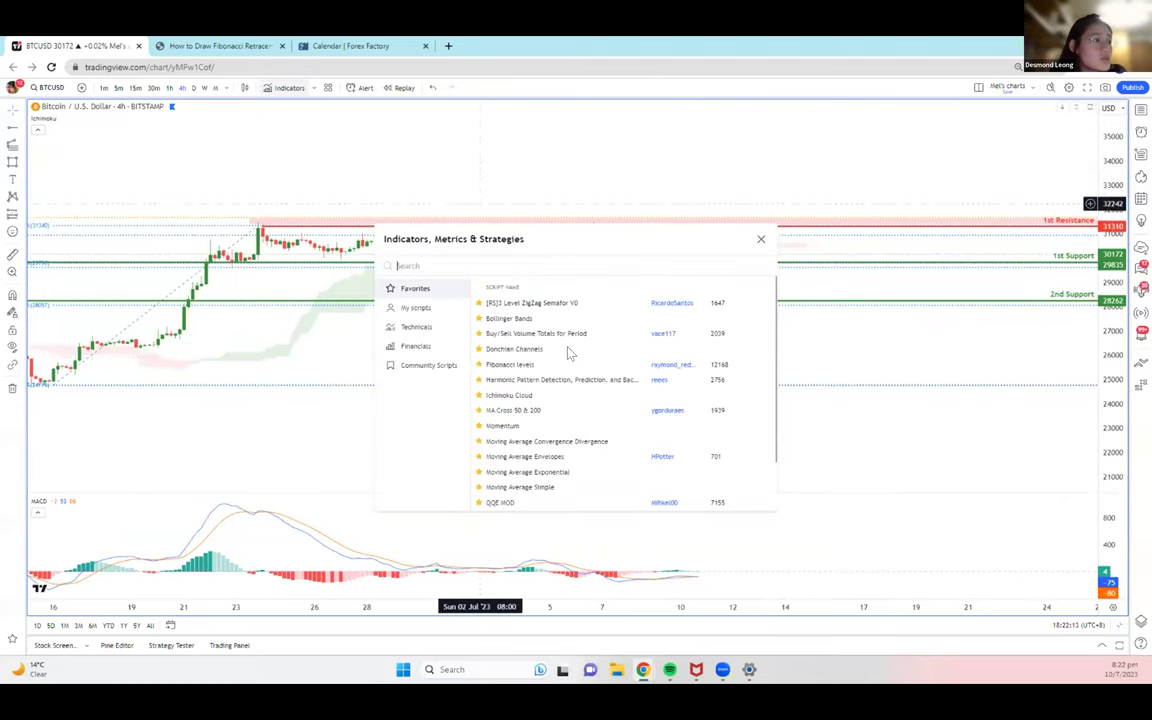
{"action": "scroll", "coordinate": [549, 430], "scroll_direction": "down", "scroll_amount": 2}
{"action": "left_click", "coordinate": [545, 457]}
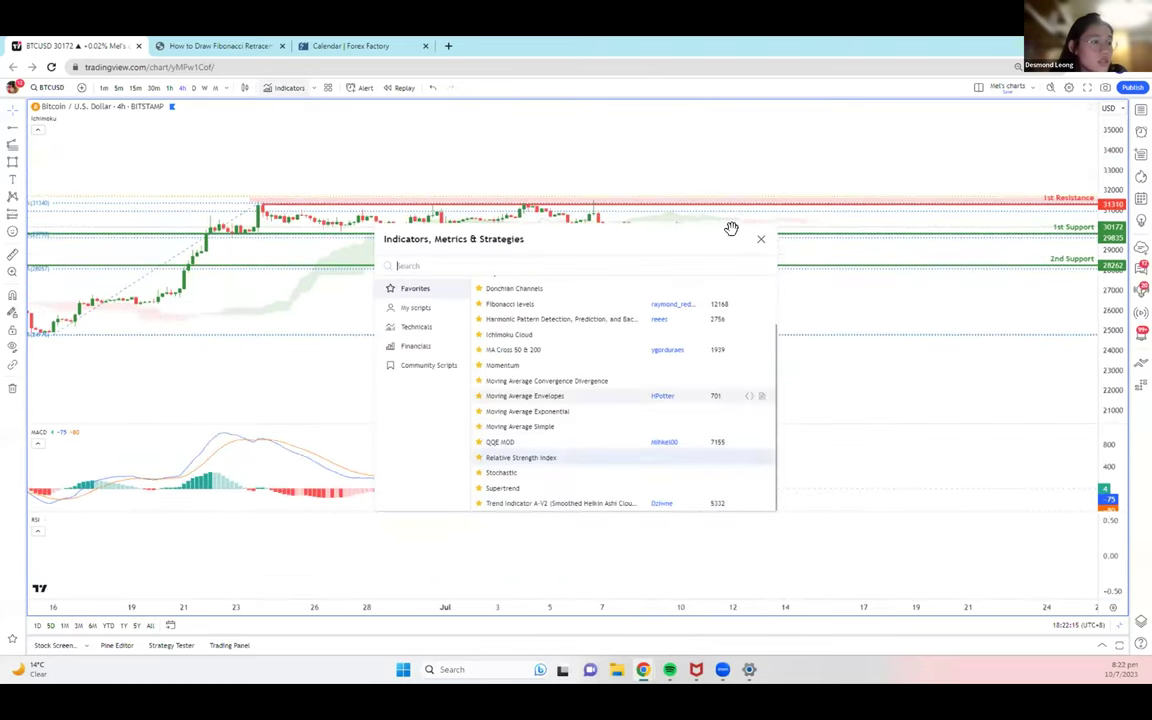
{"action": "left_click", "coordinate": [761, 239]}
{"action": "scroll", "coordinate": [722, 555], "scroll_direction": "left", "scroll_amount": 2}
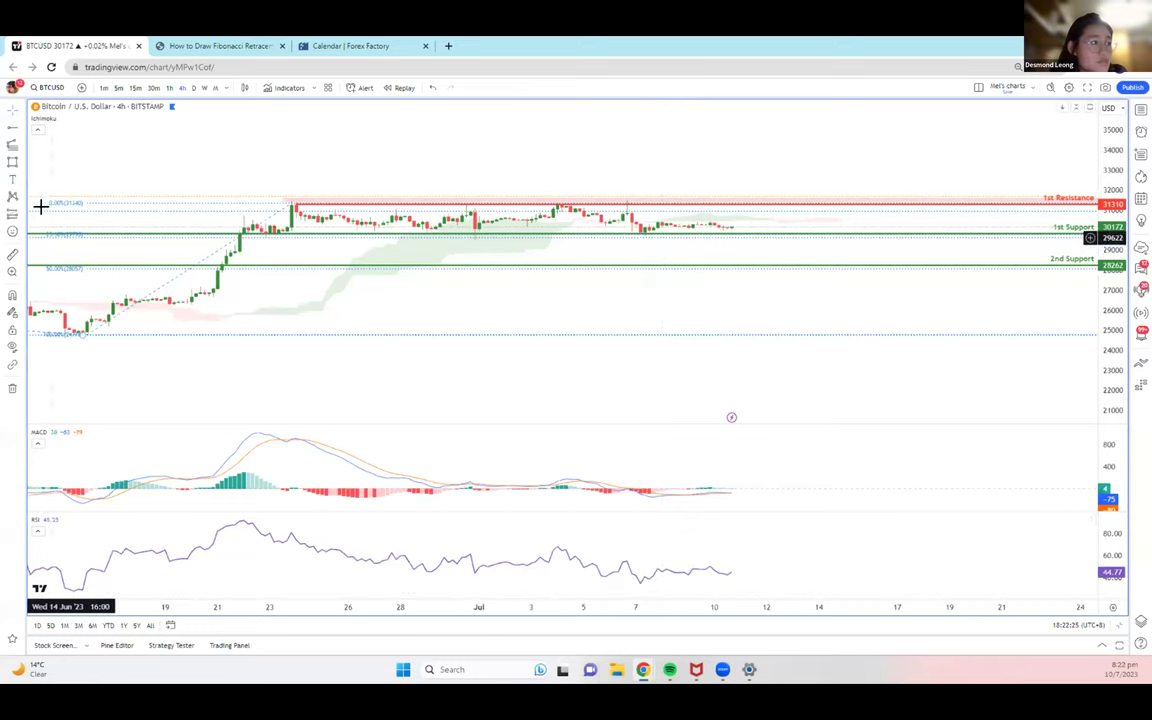
{"action": "left_click", "coordinate": [23, 129]}
Draw a trend line on the RSI from the 22 Jun peak to the lower early-July peak, then remove MACD
{"action": "left_click", "coordinate": [58, 129]}
{"action": "left_click", "coordinate": [245, 522]}
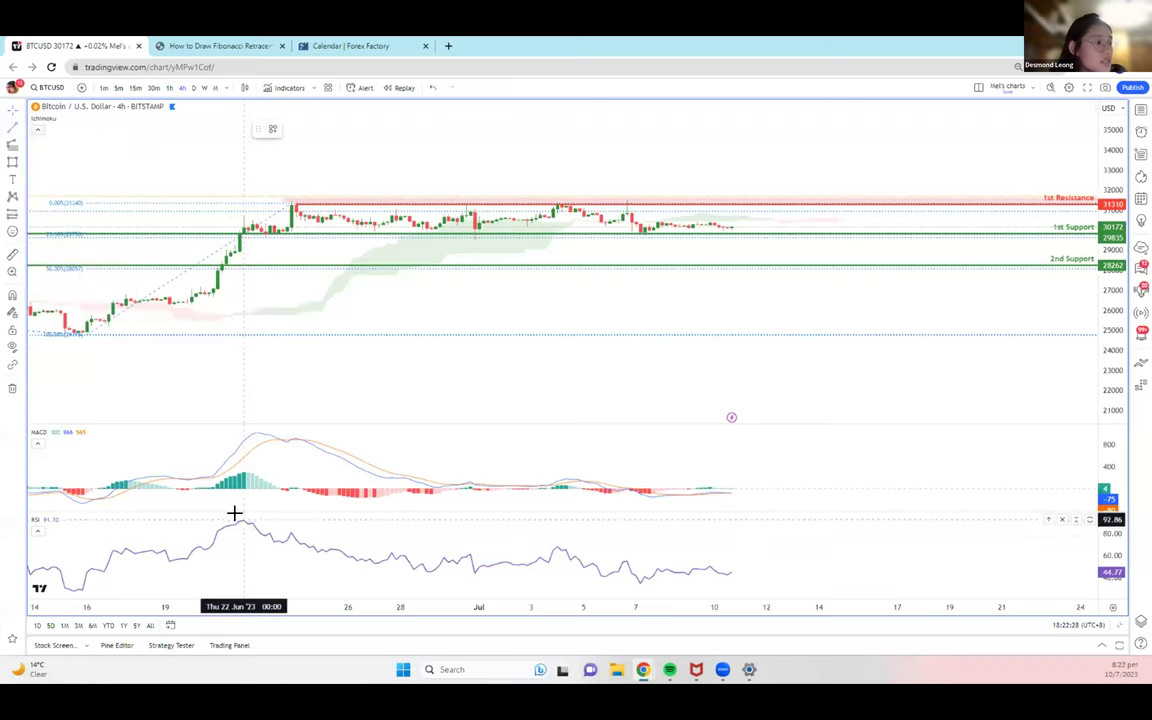
{"action": "left_click", "coordinate": [657, 555]}
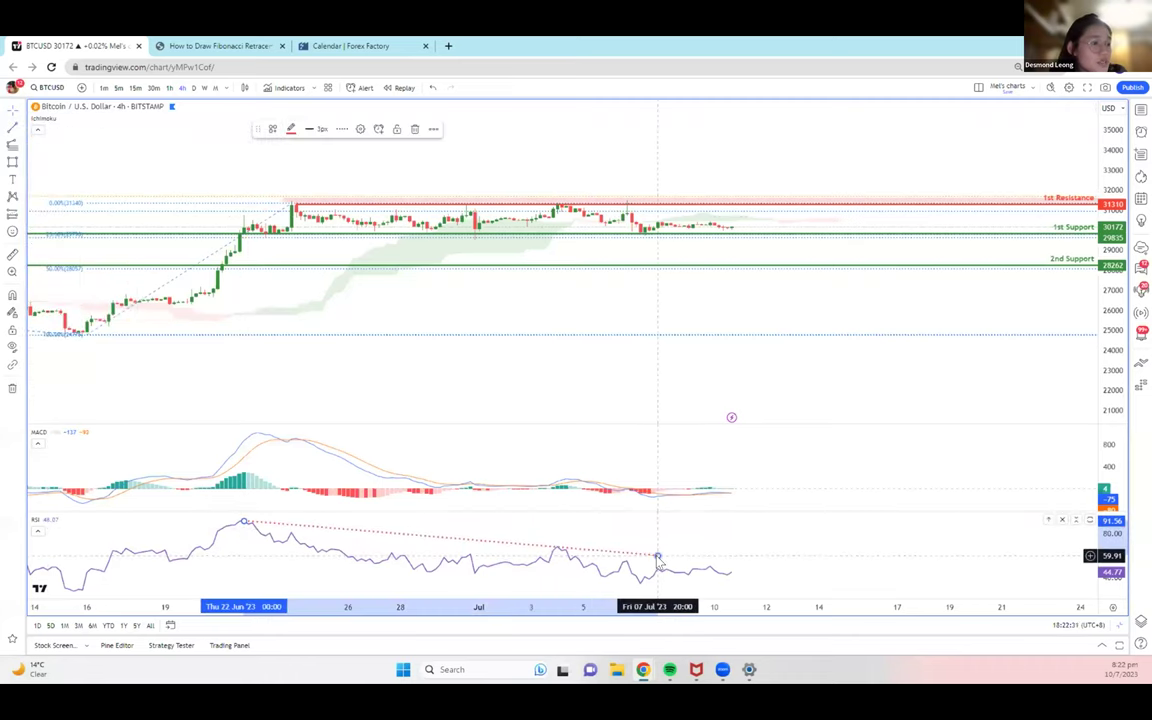
{"action": "left_click_drag", "start_coordinate": [602, 530], "coordinate": [663, 510]}
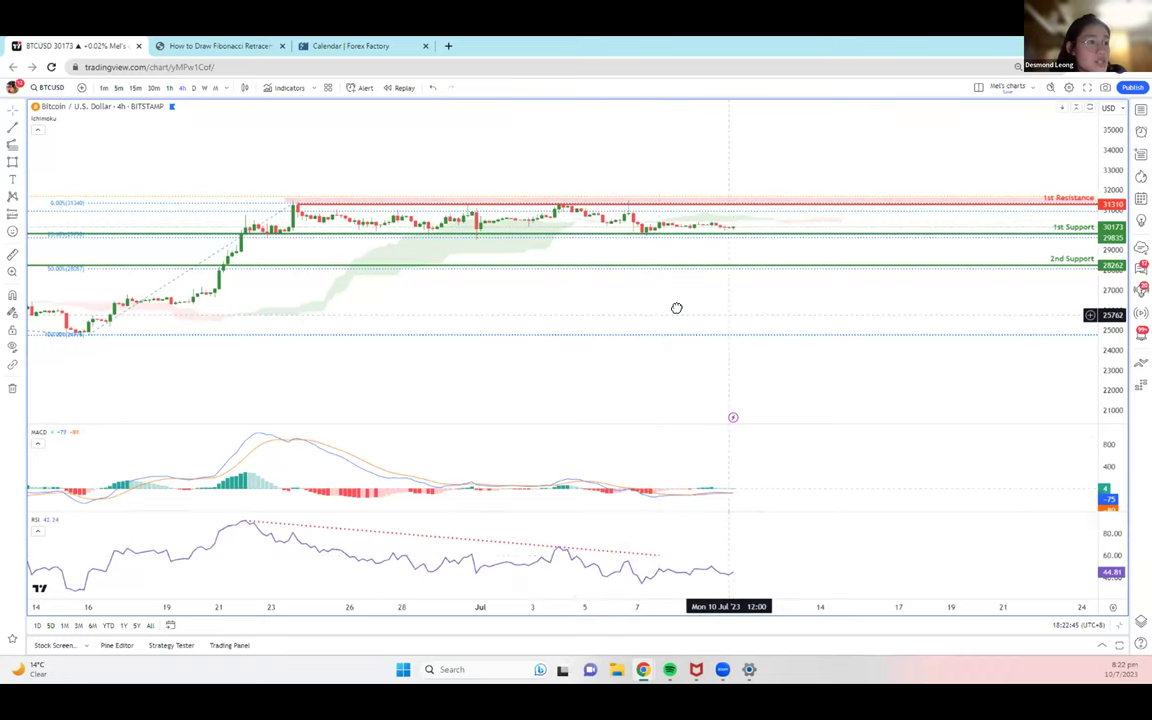
{"action": "left_click_drag", "start_coordinate": [768, 461], "coordinate": [726, 461]}
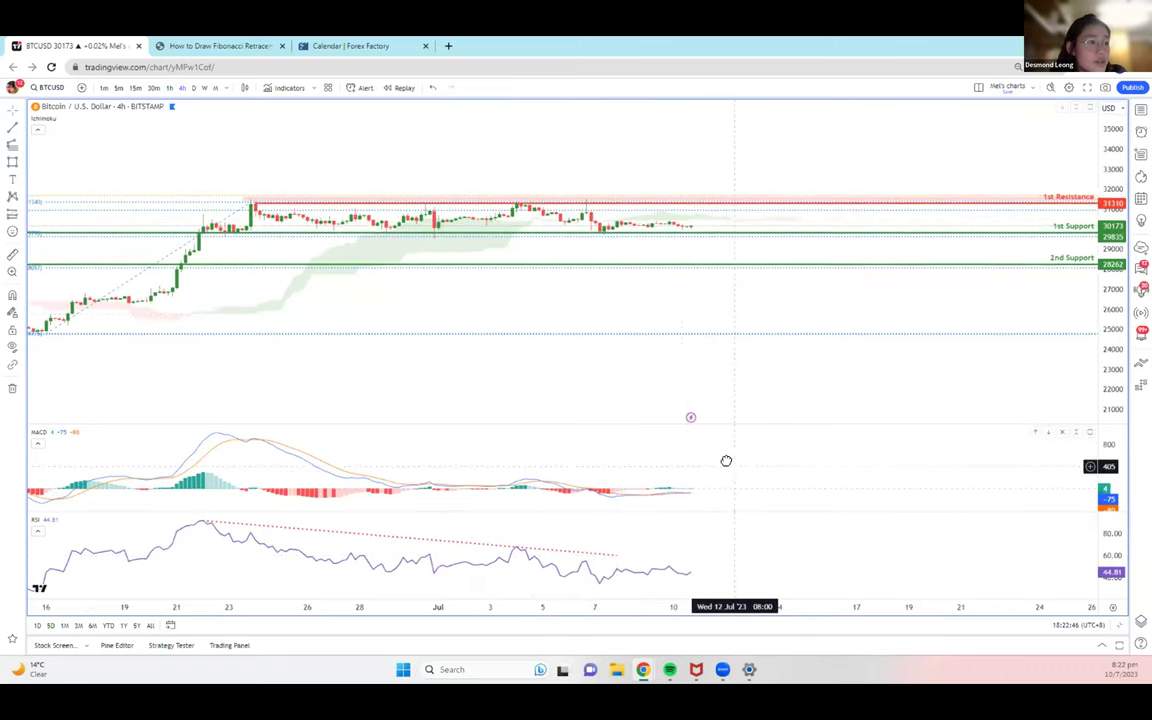
{"action": "left_click", "coordinate": [1061, 431]}
Stretch the price scale and pan toward later dates, framing price near 30173 between 31310 resistance and 29835 support
{"action": "scroll", "coordinate": [842, 463], "scroll_direction": "up", "scroll_amount": 3}
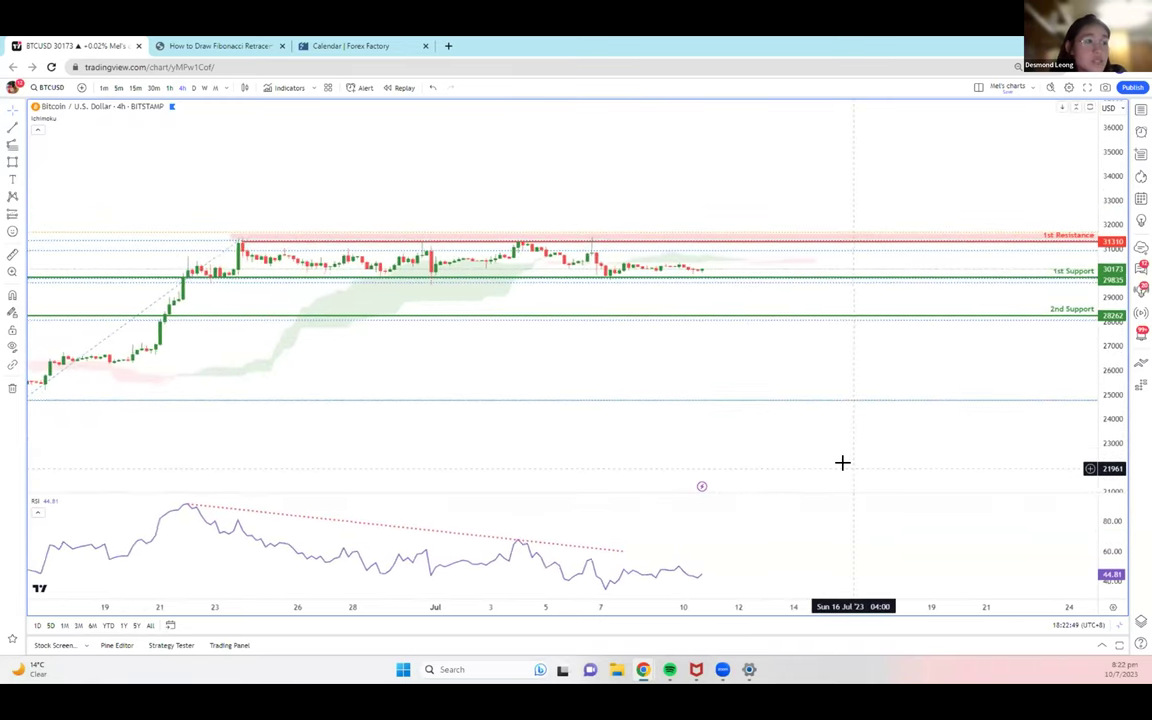
{"action": "left_click_drag", "start_coordinate": [1108, 320], "coordinate": [1100, 199]}
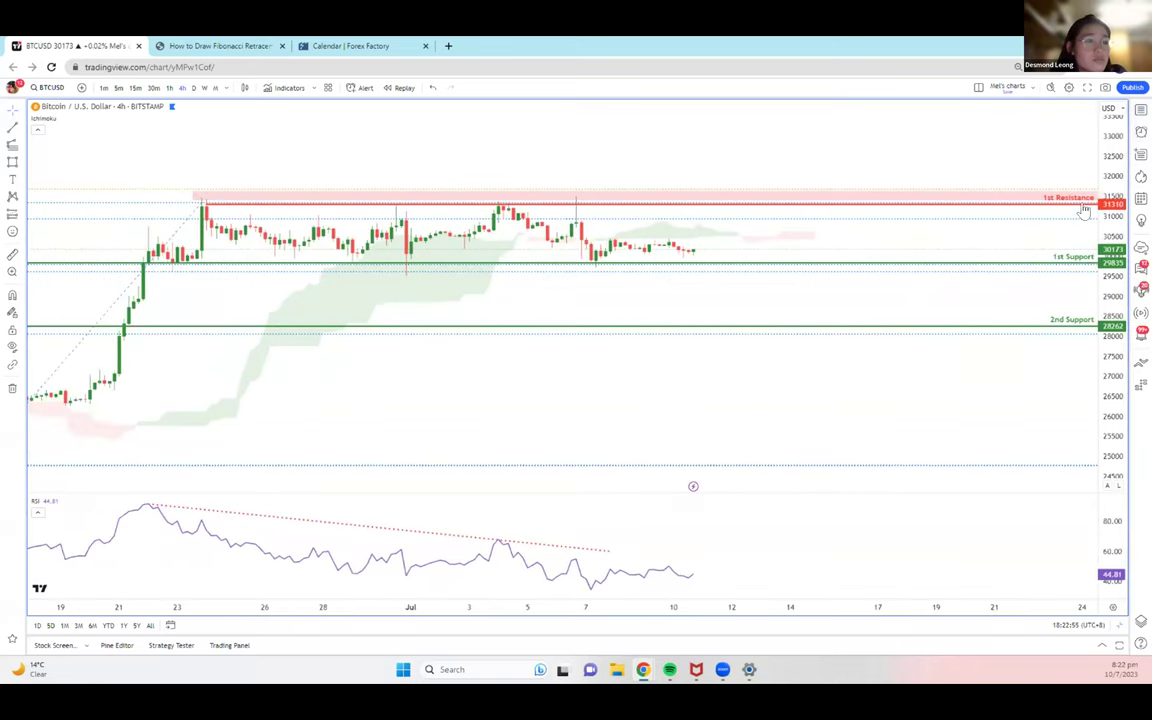
{"action": "scroll", "coordinate": [964, 288], "scroll_direction": "down", "scroll_amount": 3}
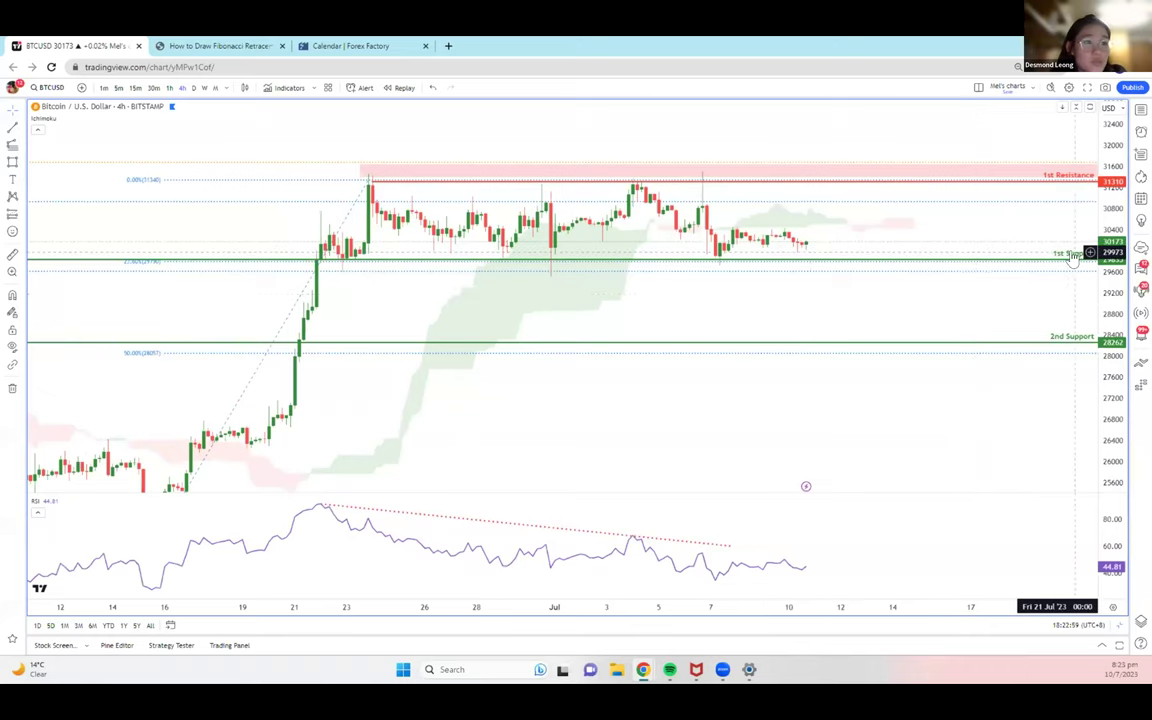
{"action": "scroll", "coordinate": [912, 229], "scroll_direction": "right", "scroll_amount": 2}
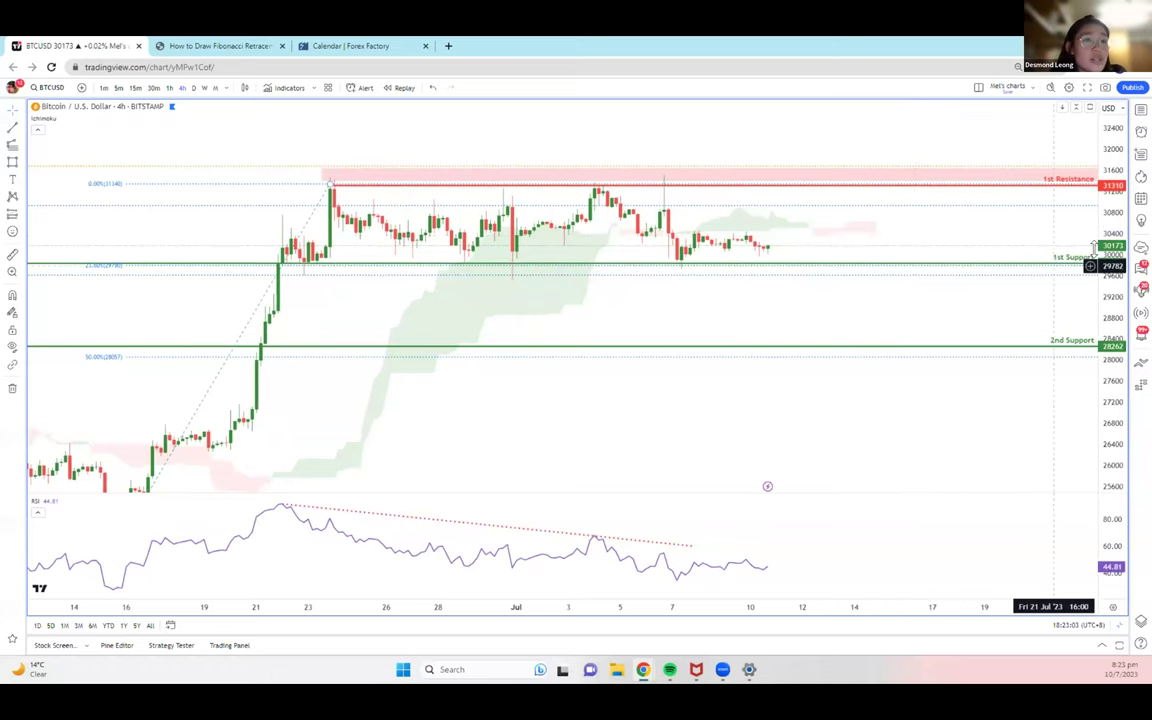
{"action": "scroll", "coordinate": [937, 300], "scroll_direction": "down", "scroll_amount": 5}
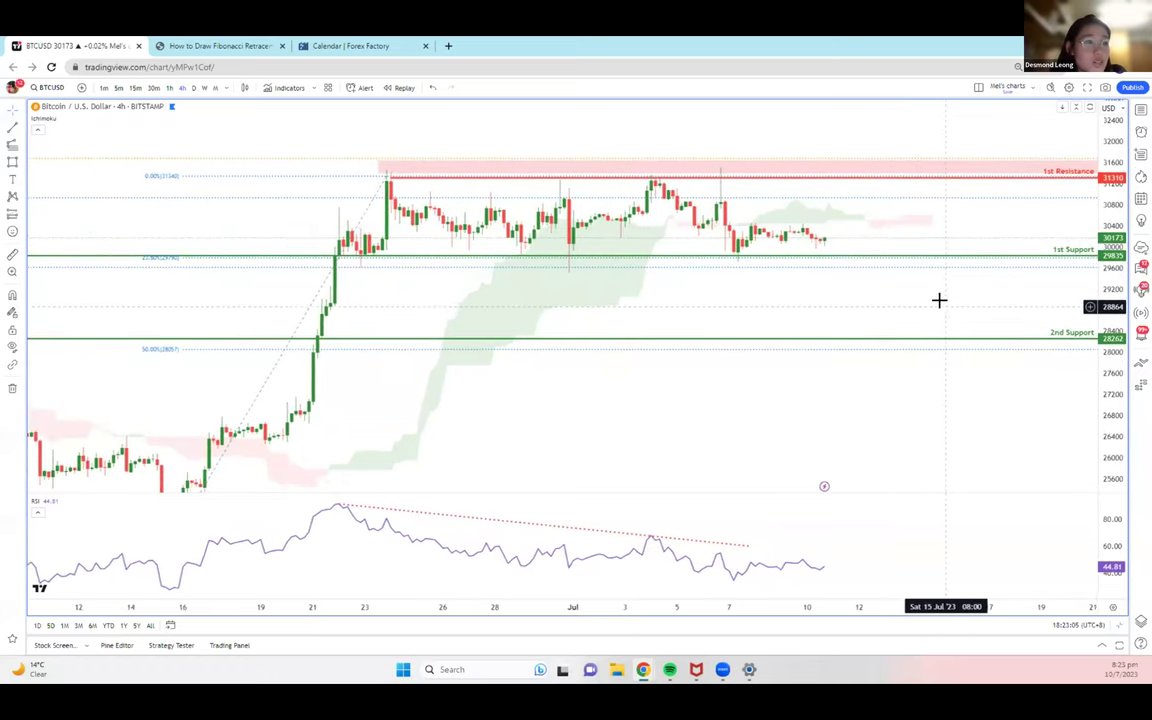
{"action": "scroll", "coordinate": [939, 300], "scroll_direction": "down", "scroll_amount": 5}
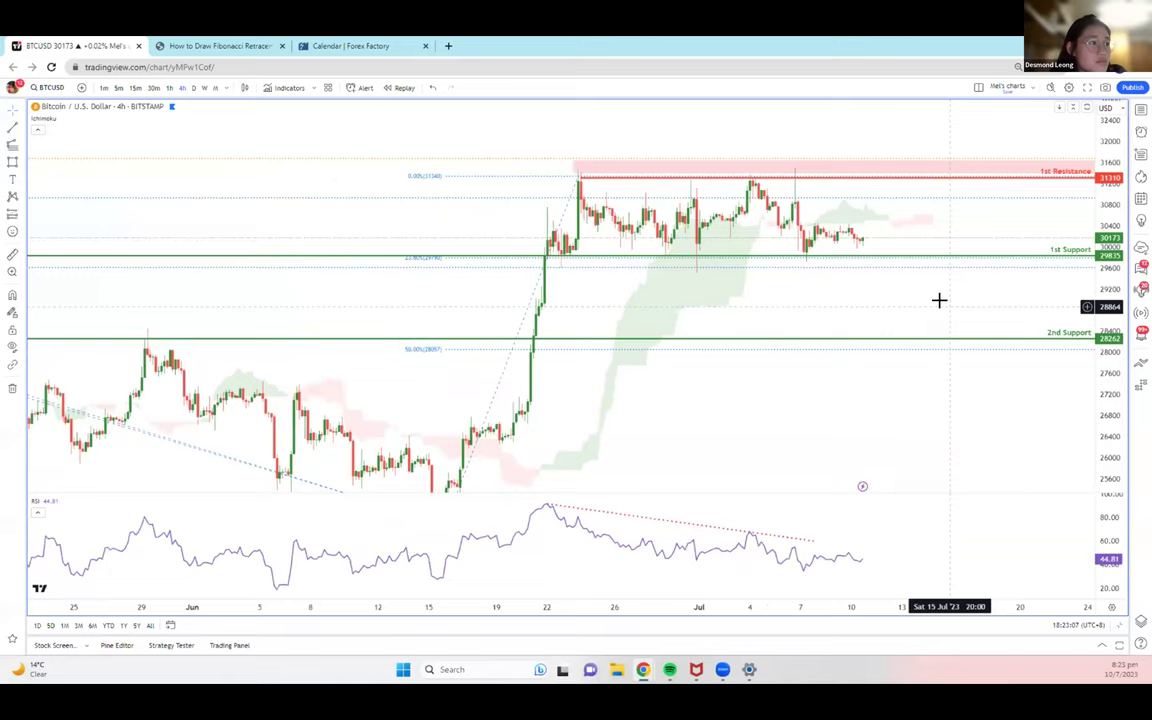
{"action": "scroll", "coordinate": [939, 300], "scroll_direction": "down", "scroll_amount": 5}
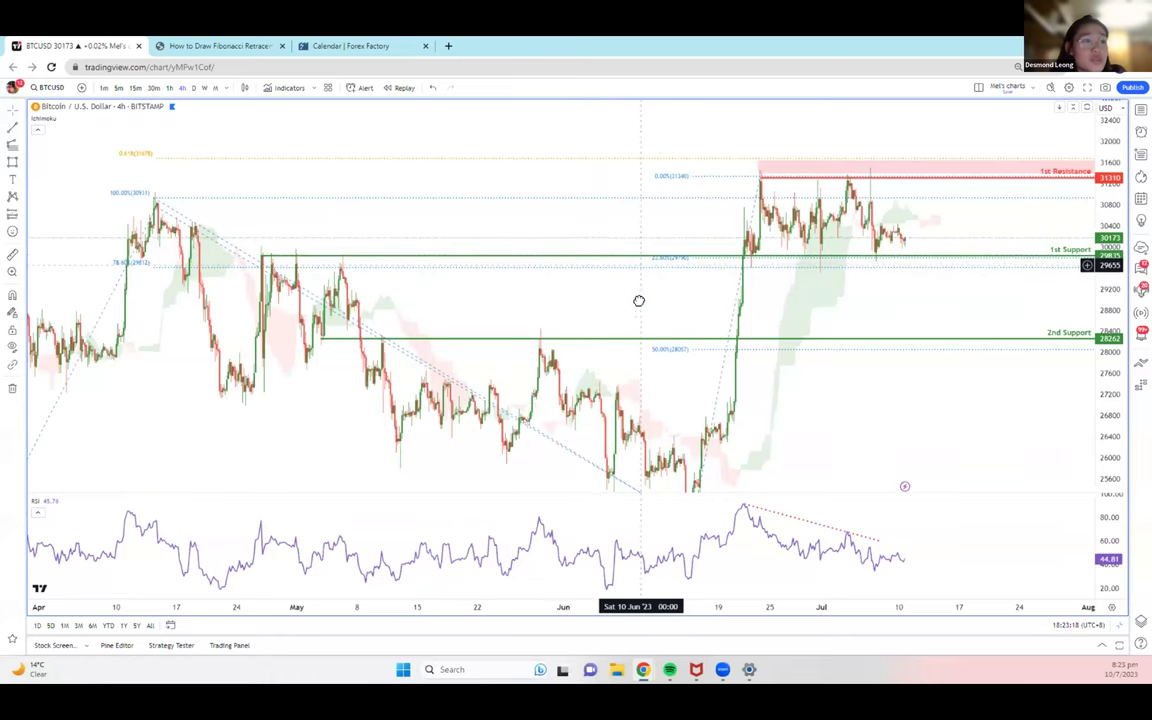
{"action": "left_click_drag", "start_coordinate": [571, 306], "coordinate": [571, 303]}
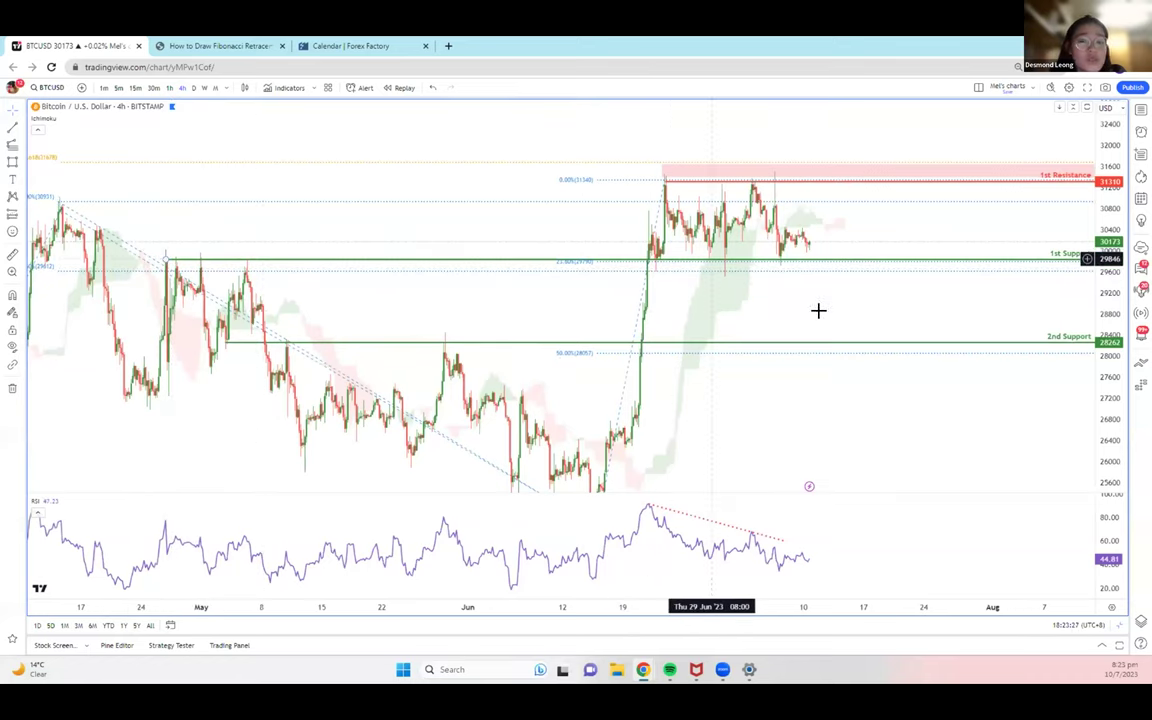
{"action": "left_click_drag", "start_coordinate": [810, 301], "coordinate": [732, 240]}
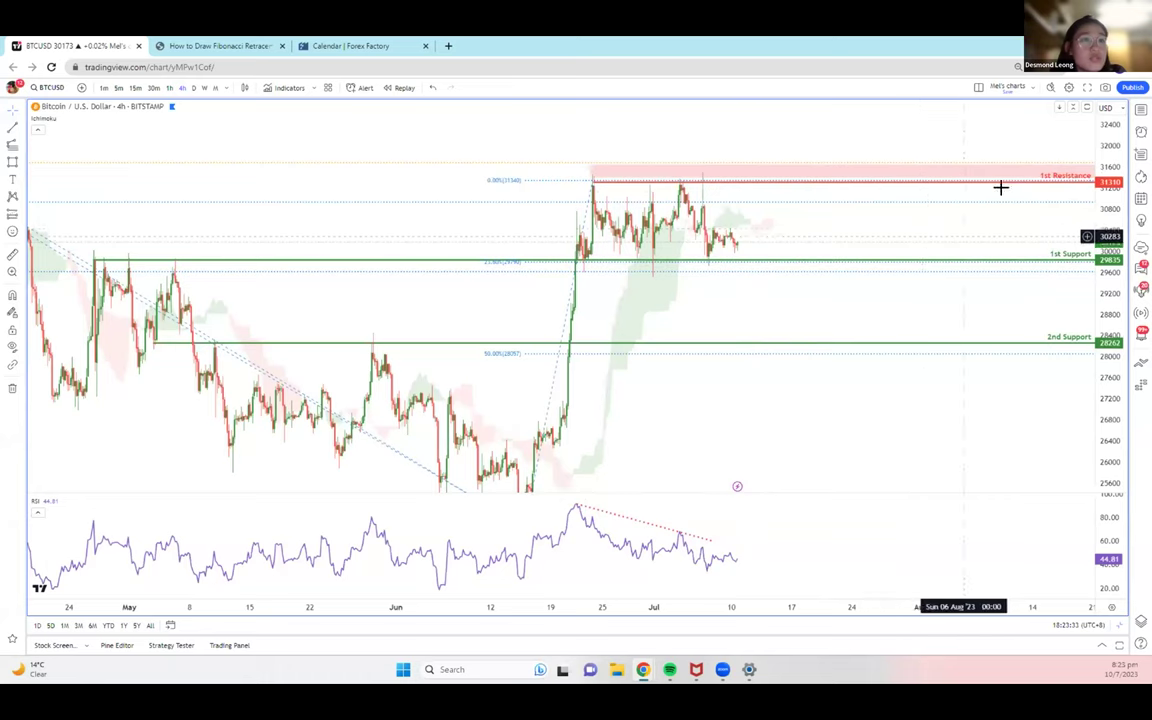
{"action": "left_click_drag", "start_coordinate": [729, 318], "coordinate": [668, 318]}
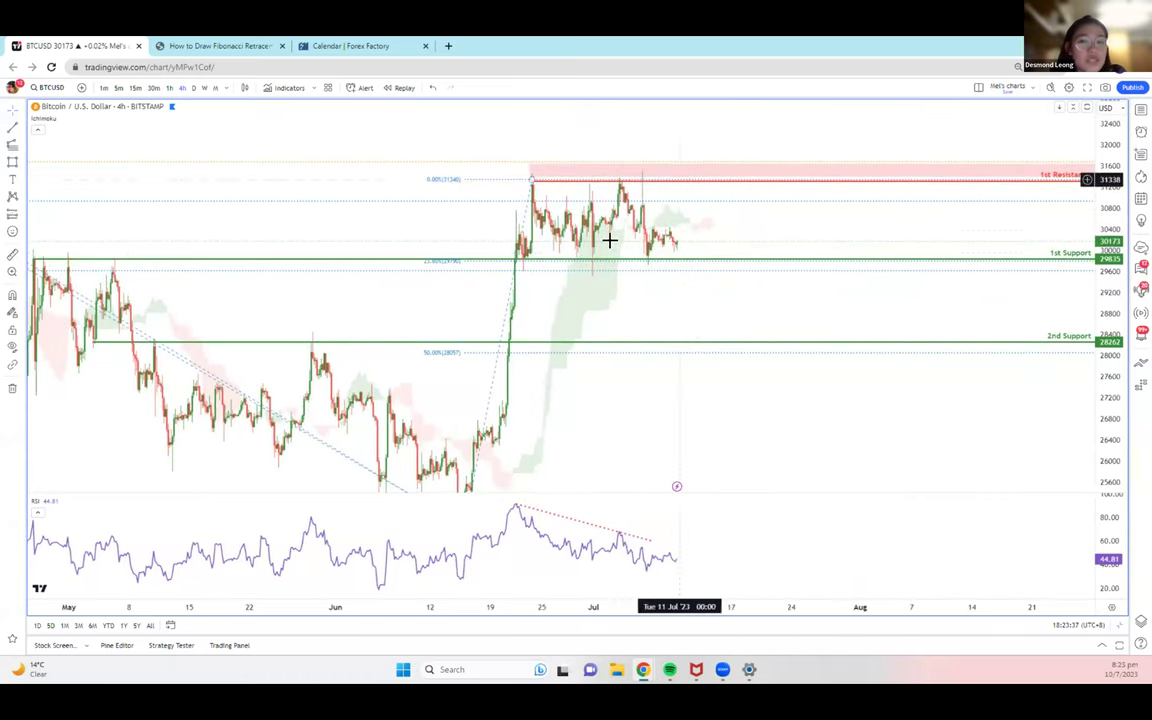